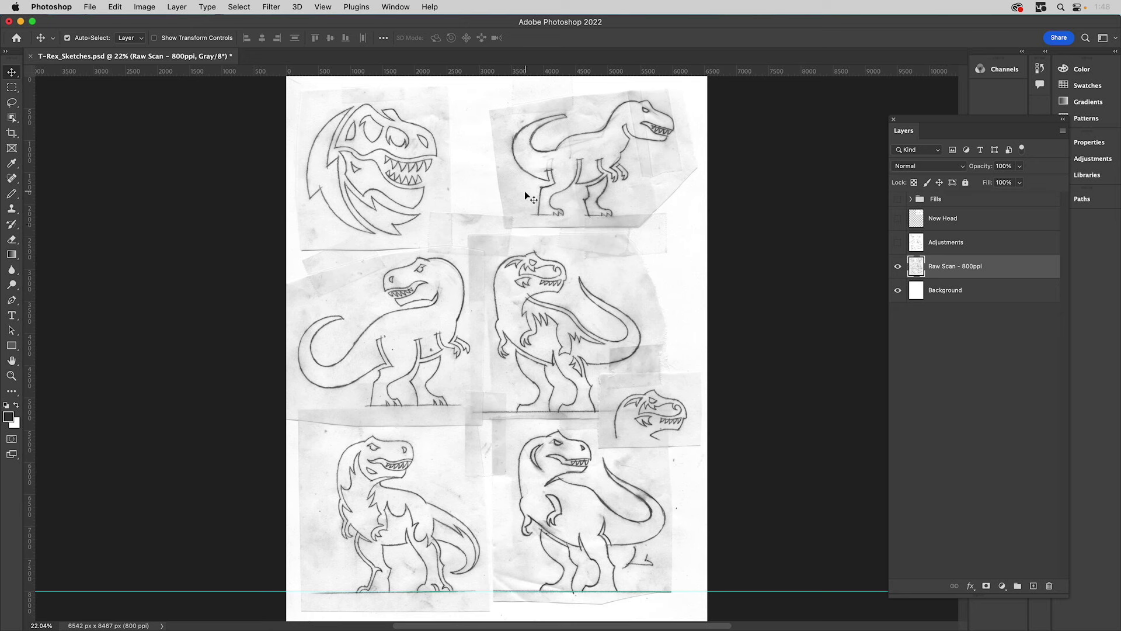
# Step: Check the sketch document's color mode and its image size and resolution
pyautogui.click(145, 7)
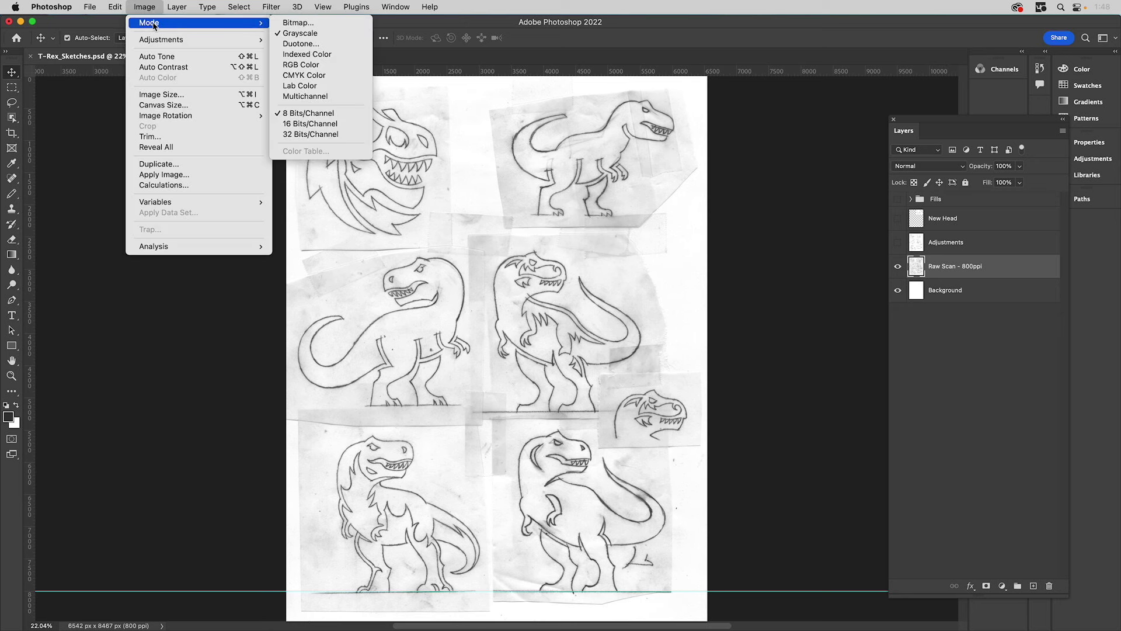
pyautogui.moveTo(114, 8)
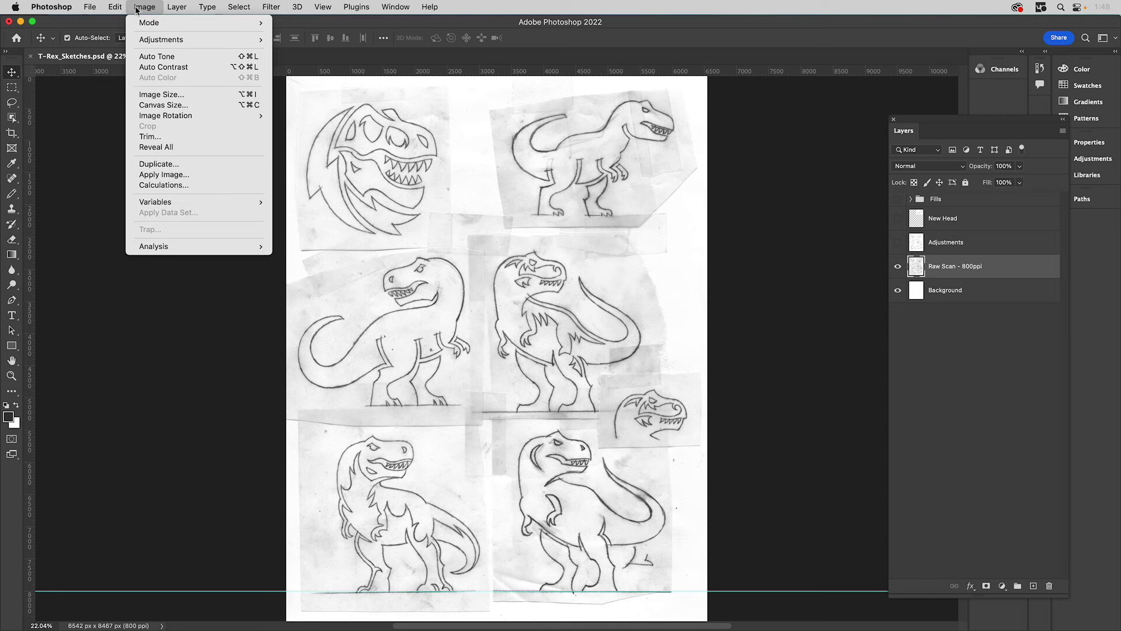
pyautogui.click(162, 94)
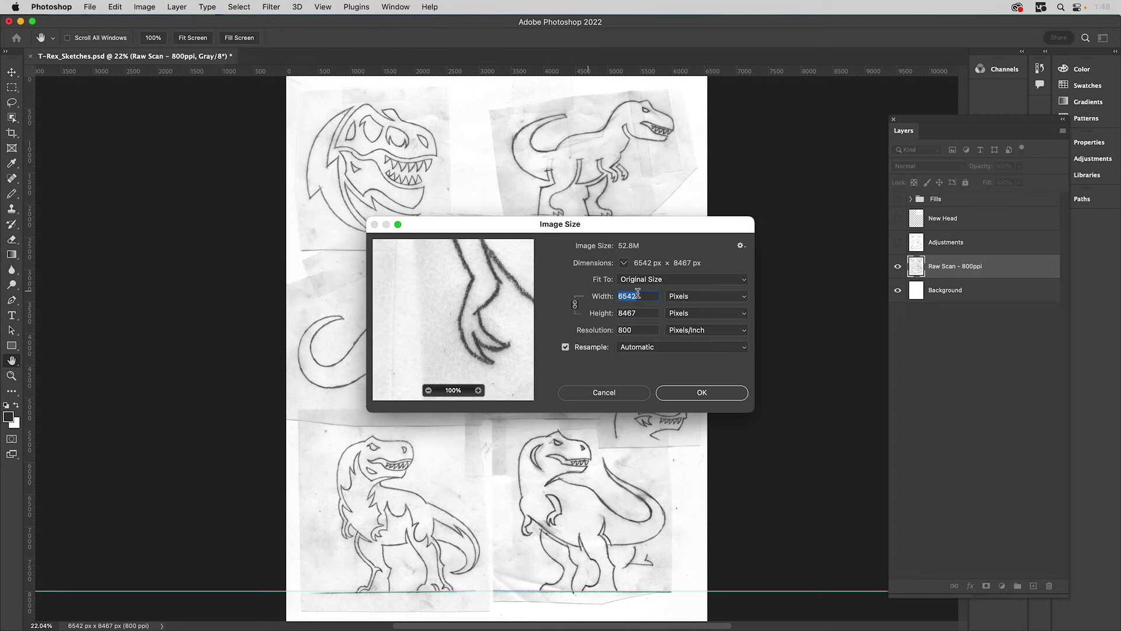
pyautogui.click(629, 394)
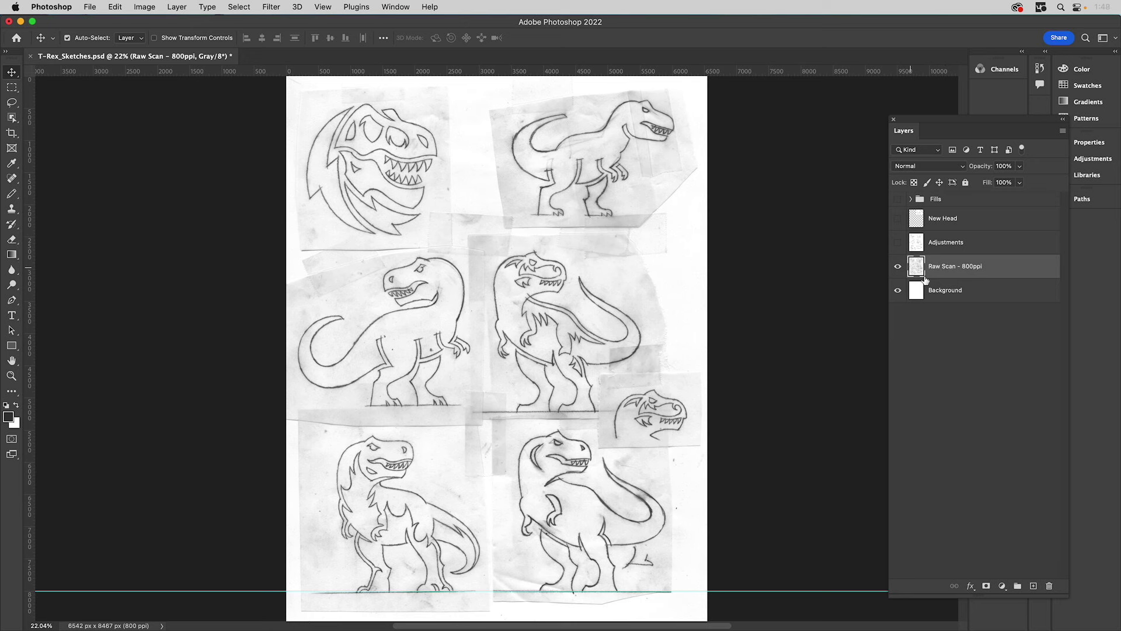
# Step: Add a Levels adjustment over the Raw Scan – 800ppi layer with input levels of about 118 and 198, and merge it into the scan
pyautogui.click(1001, 585)
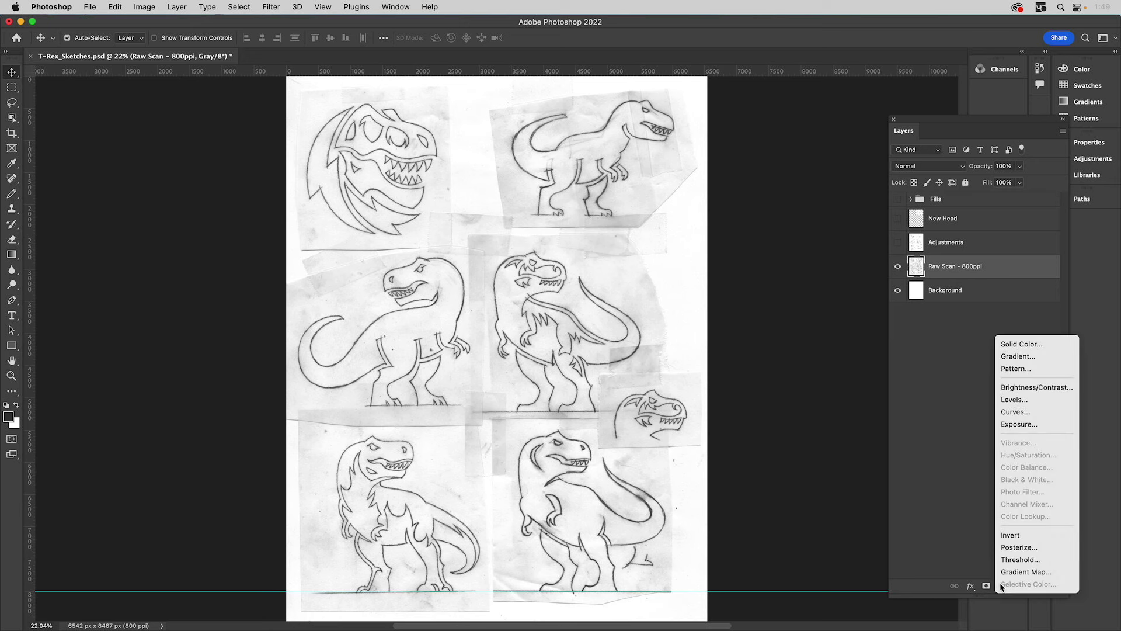
pyautogui.click(1011, 401)
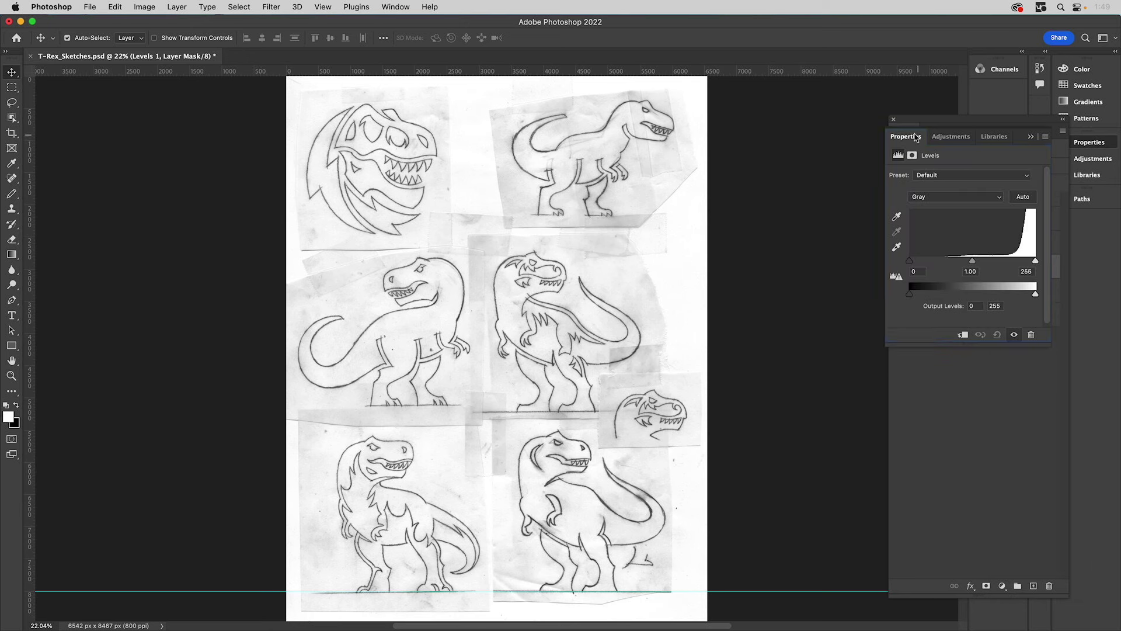
pyautogui.moveTo(920, 140); pyautogui.dragTo(745, 130)
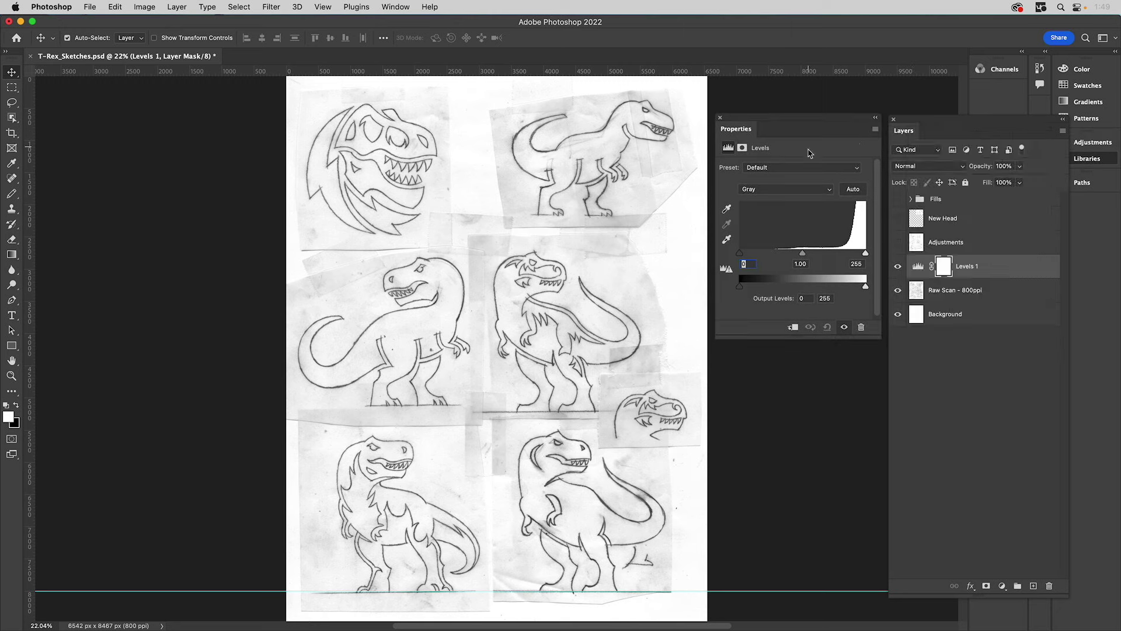
pyautogui.moveTo(867, 254); pyautogui.dragTo(838, 258)
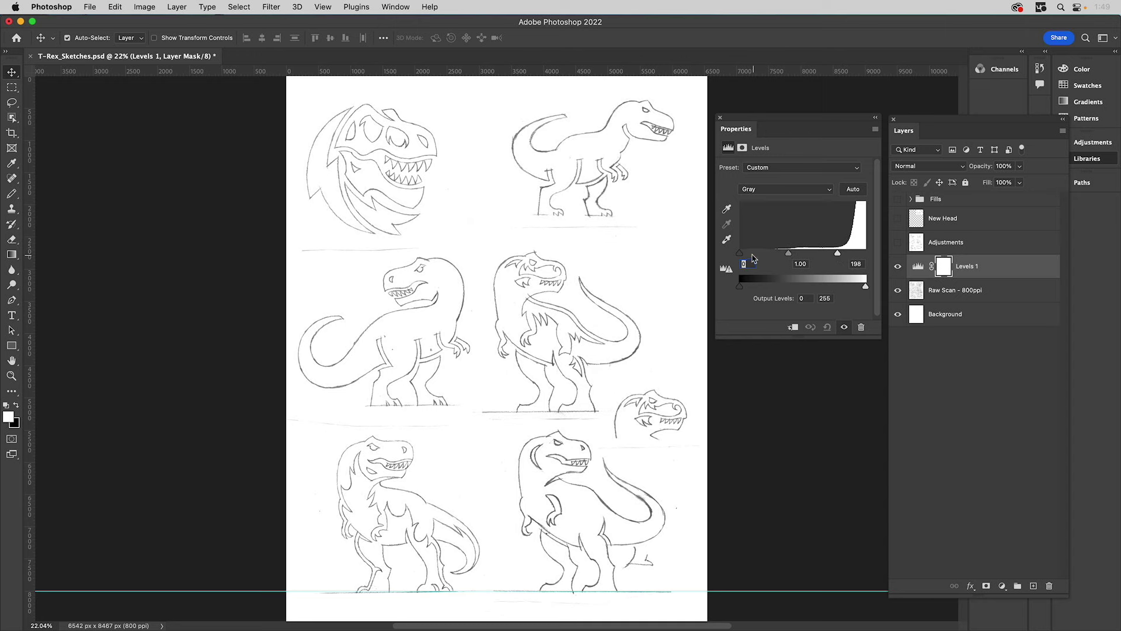
pyautogui.moveTo(740, 253); pyautogui.dragTo(799, 257)
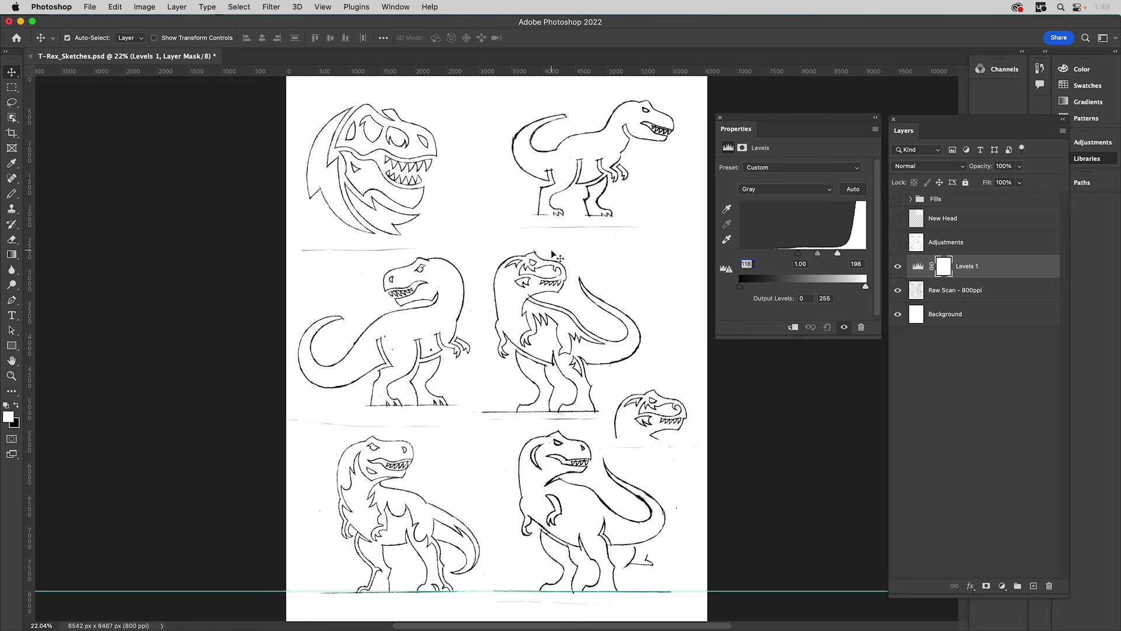
pyautogui.click(1063, 132)
pyautogui.click(948, 488)
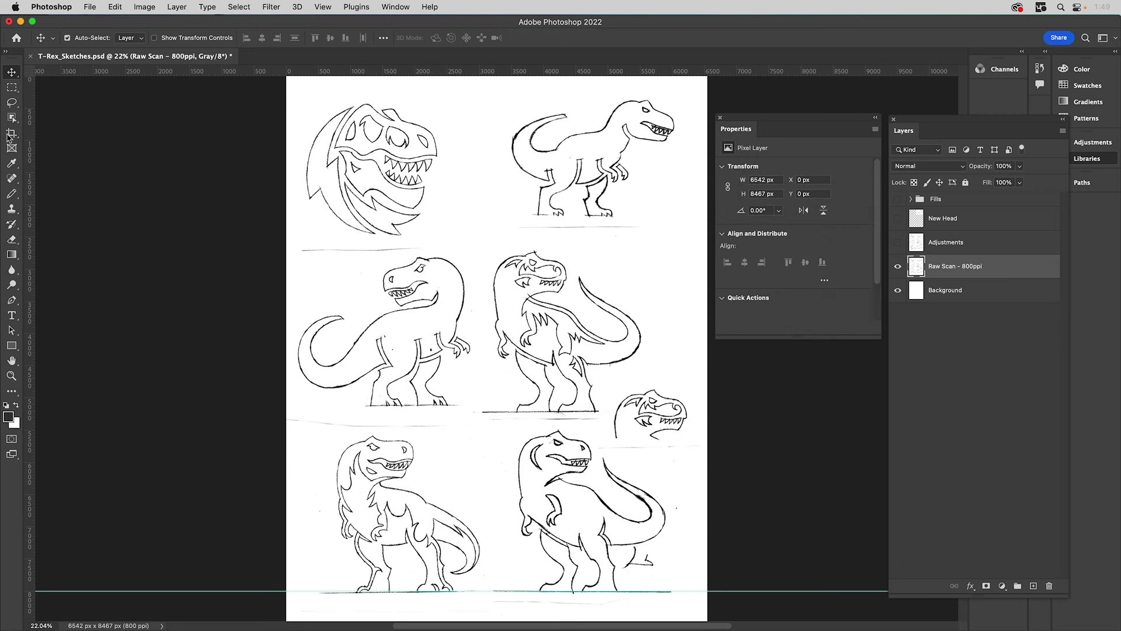
# Step: Paint out the stray paper-edge lines and specks around the sketches in white with a Pencil brush of about 137 px
pyautogui.click(12, 193)
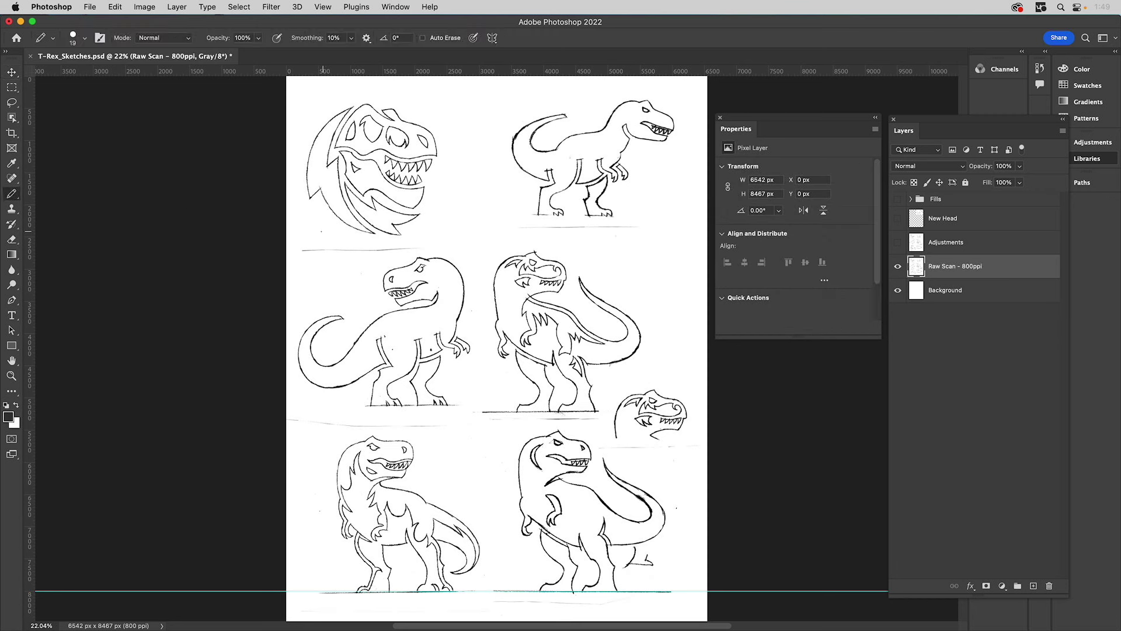
pyautogui.click(84, 38)
pyautogui.click(92, 75)
pyautogui.moveTo(92, 74); pyautogui.dragTo(111, 74)
pyautogui.click(322, 232)
pyautogui.moveTo(299, 250); pyautogui.dragTo(423, 248)
pyautogui.moveTo(515, 229); pyautogui.dragTo(664, 231)
pyautogui.moveTo(602, 417); pyautogui.dragTo(295, 422)
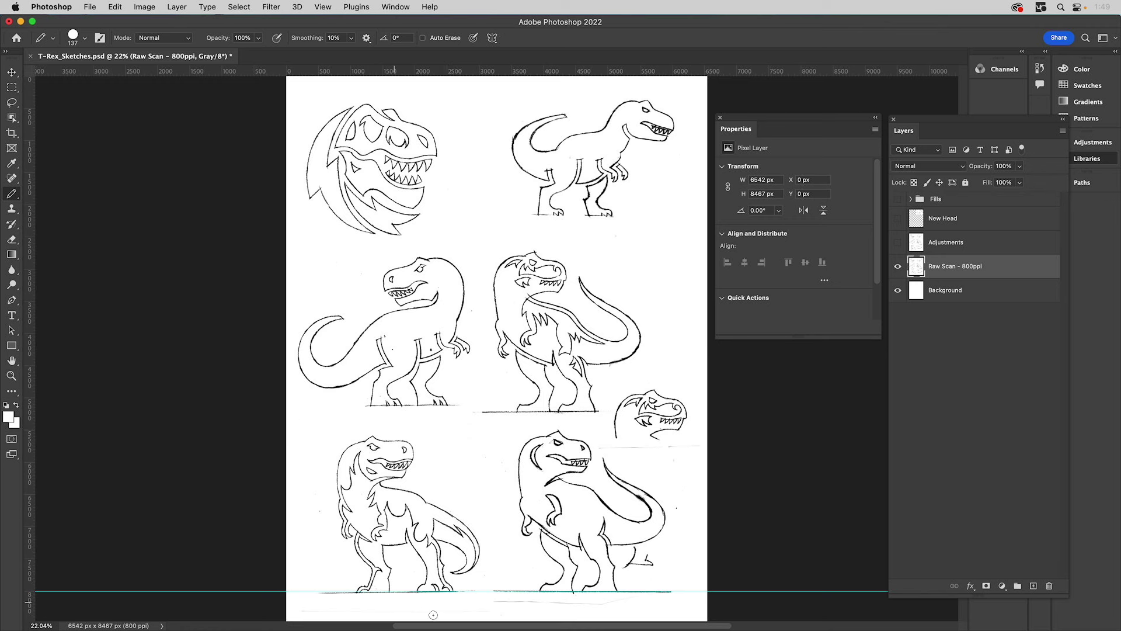
pyautogui.moveTo(596, 448); pyautogui.dragTo(701, 446)
pyautogui.click(677, 509)
pyautogui.moveTo(630, 601); pyautogui.dragTo(480, 604)
# Step: Show the Adjustments layer in place of the Raw Scan – 800ppi layer and make it active
pyautogui.click(898, 243)
pyautogui.click(898, 244)
pyautogui.click(898, 244)
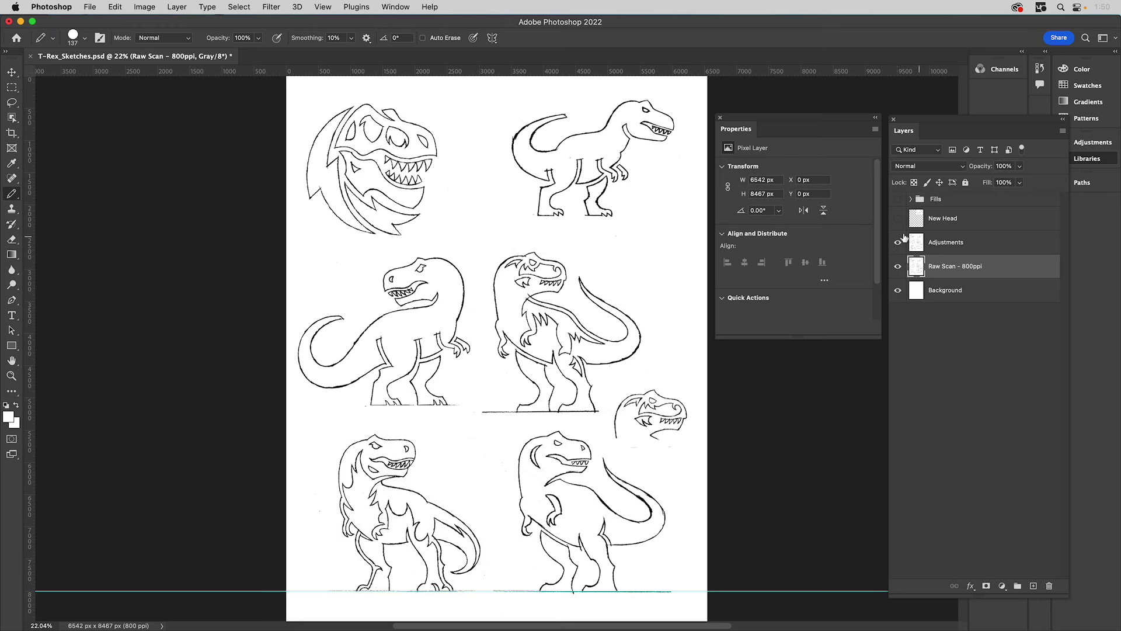
pyautogui.click(898, 266)
pyautogui.click(942, 243)
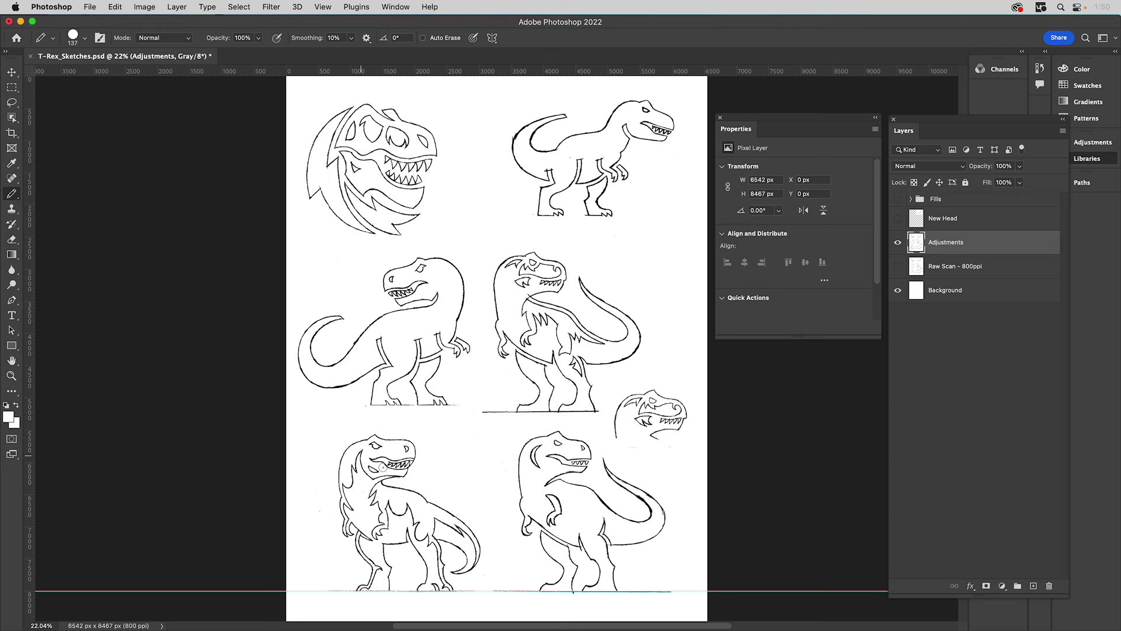
# Step: Show the New Head layer and the Fills group, and review the layers inside the group
pyautogui.click(898, 220)
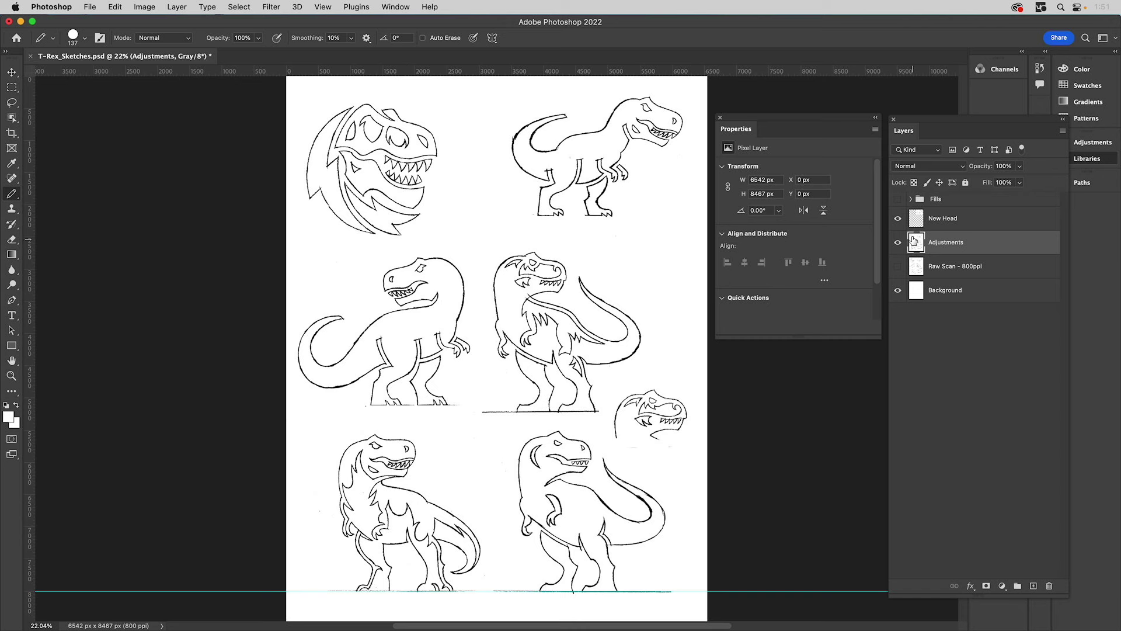
pyautogui.click(899, 200)
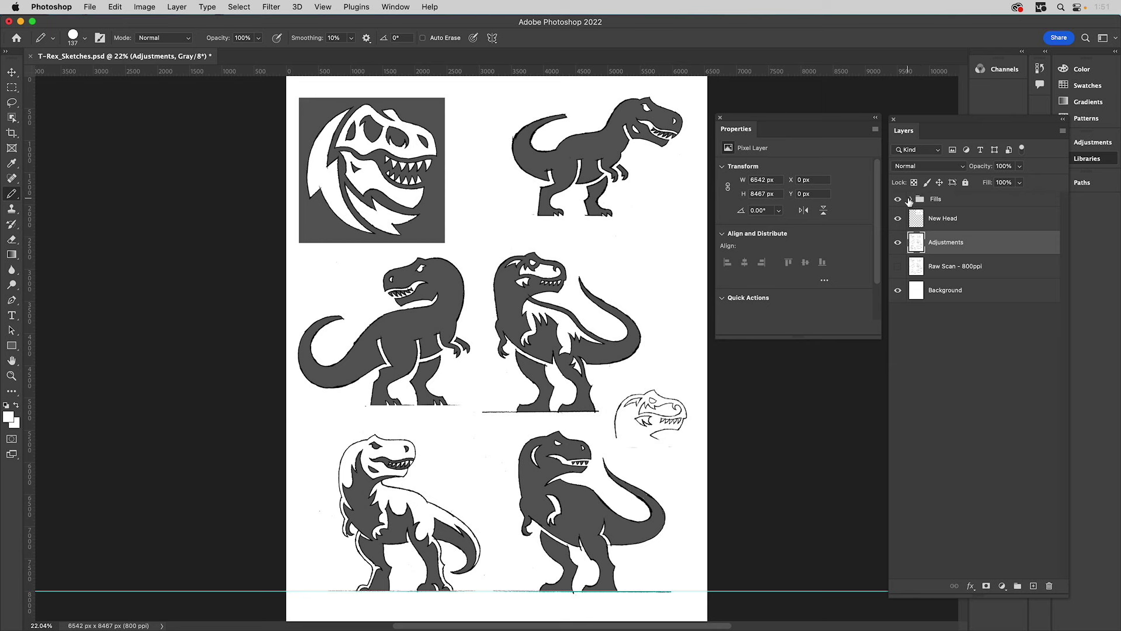
pyautogui.click(911, 200)
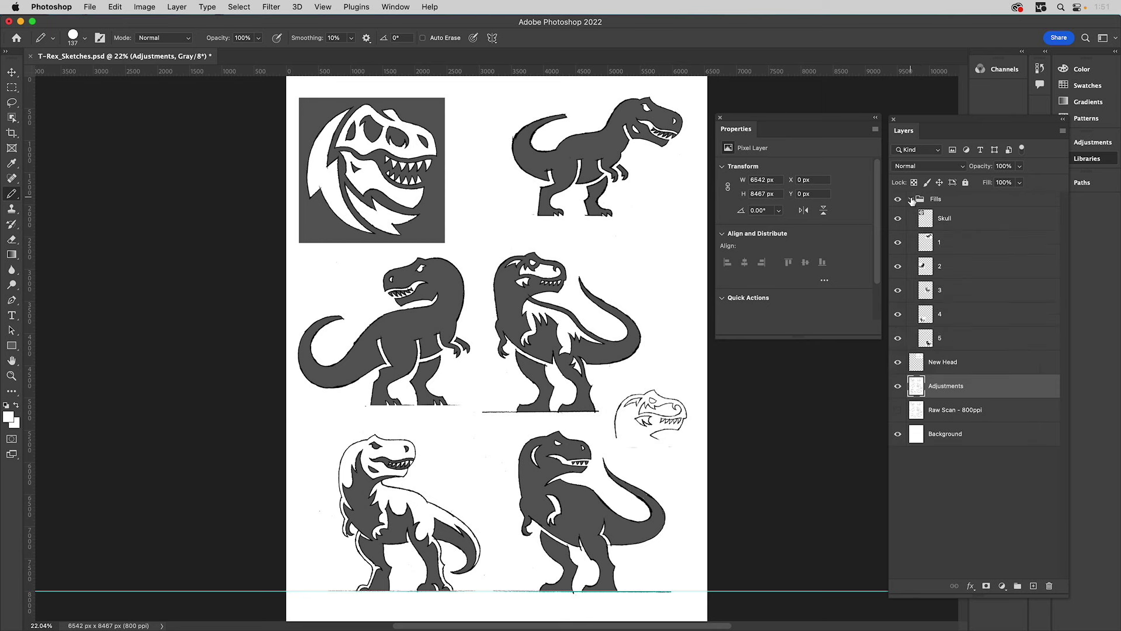
pyautogui.click(912, 199)
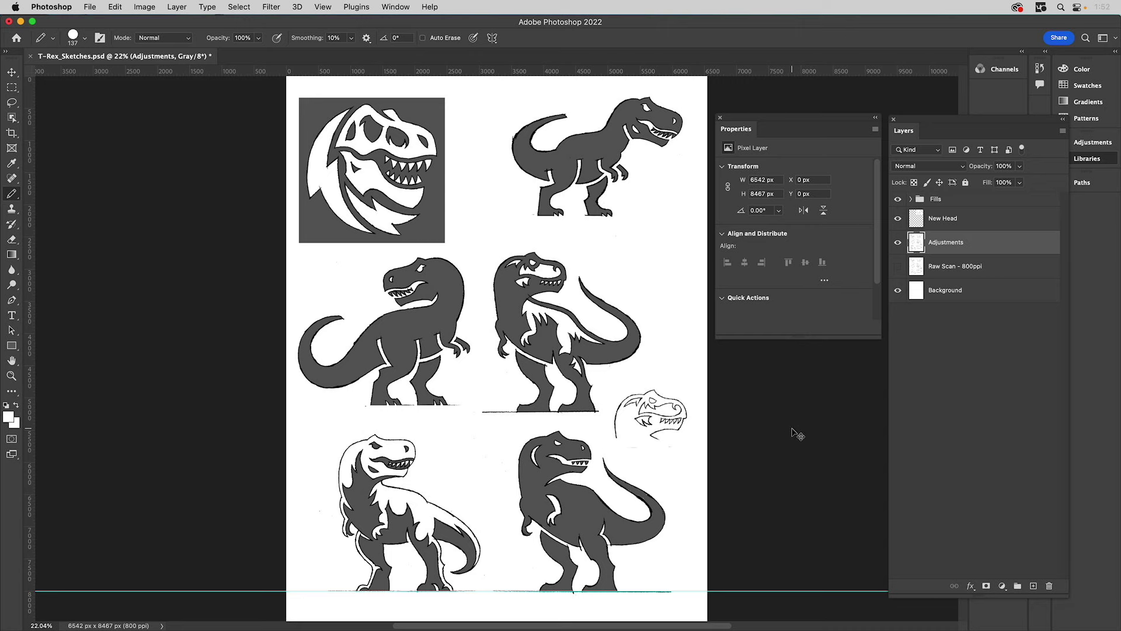
# Step: Switch to Illustrator and reduce the linked T-Rex sketch's opacity to 20%
pyautogui.press('super+Tab')
pyautogui.press('super+Tab')
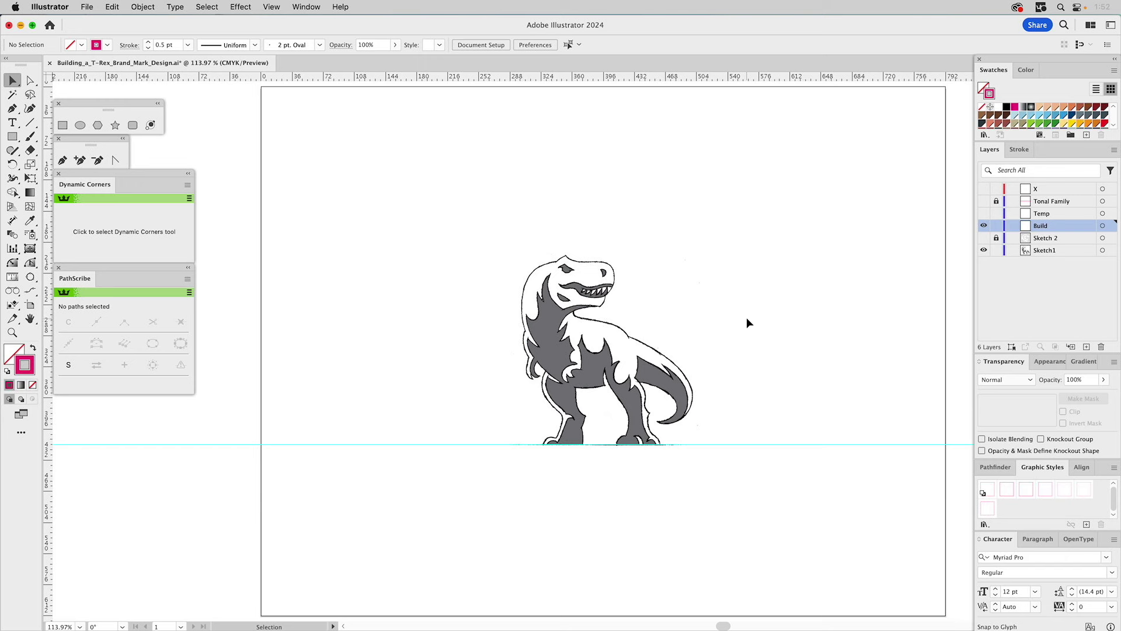
pyautogui.click(613, 330)
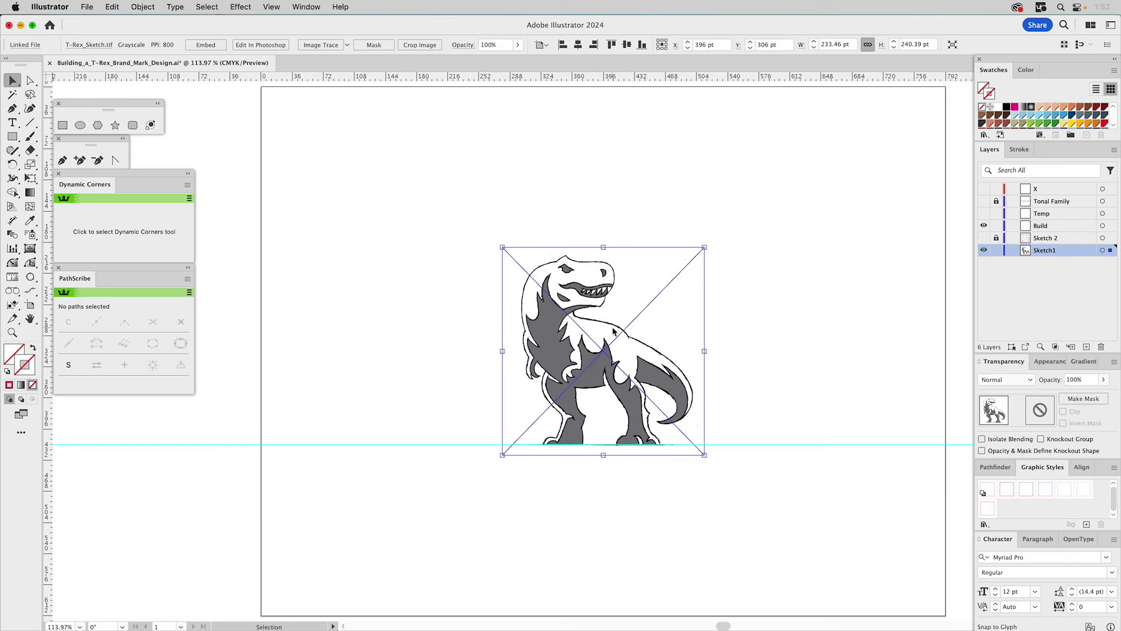
pyautogui.click(1077, 379)
pyautogui.write('20')
pyautogui.press('Return')
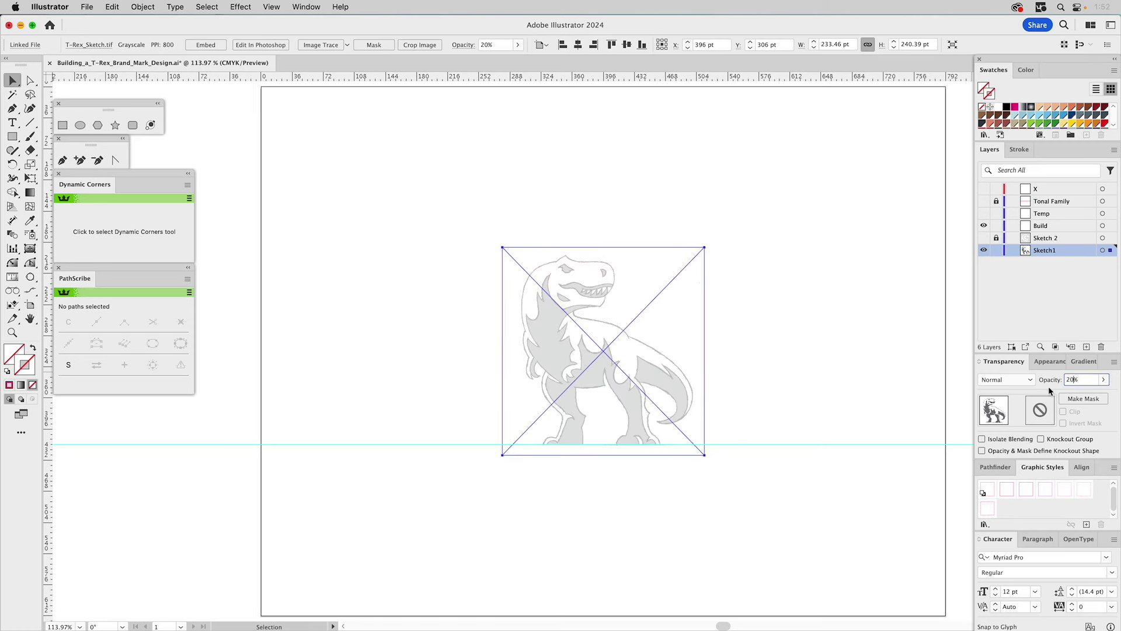
# Step: Set the linked sketch's opacity to 15% and lock the Sketch1 layer
pyautogui.doubleClick(1073, 380)
pyautogui.write('15')
pyautogui.press('Return')
pyautogui.press('Escape')
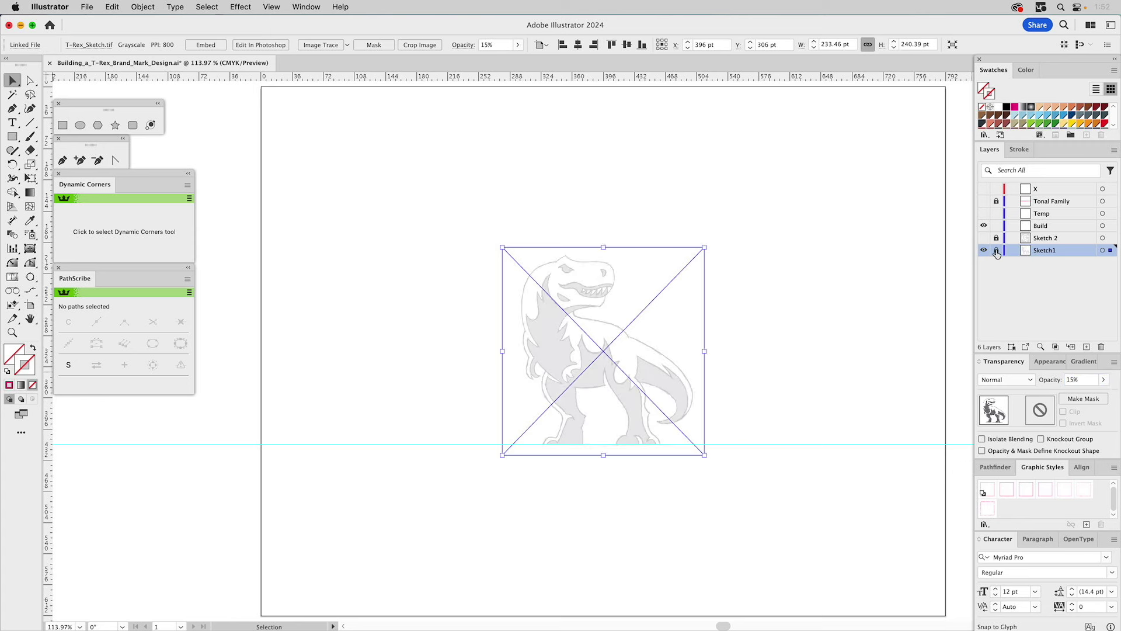
pyautogui.click(996, 252)
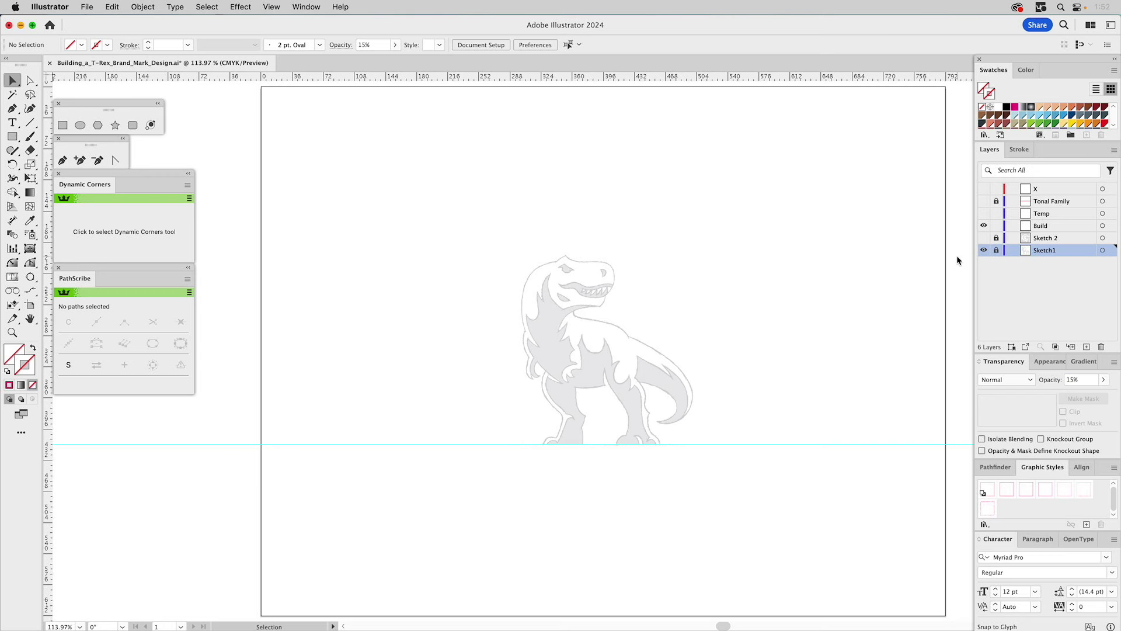
# Step: Make Build the active layer and choose the magenta 0.5 pt graphic style for tracing the T-Rex head
pyautogui.press('z')
pyautogui.moveTo(498, 243); pyautogui.dragTo(724, 473)
pyautogui.moveTo(714, 283); pyautogui.dragTo(727, 312)
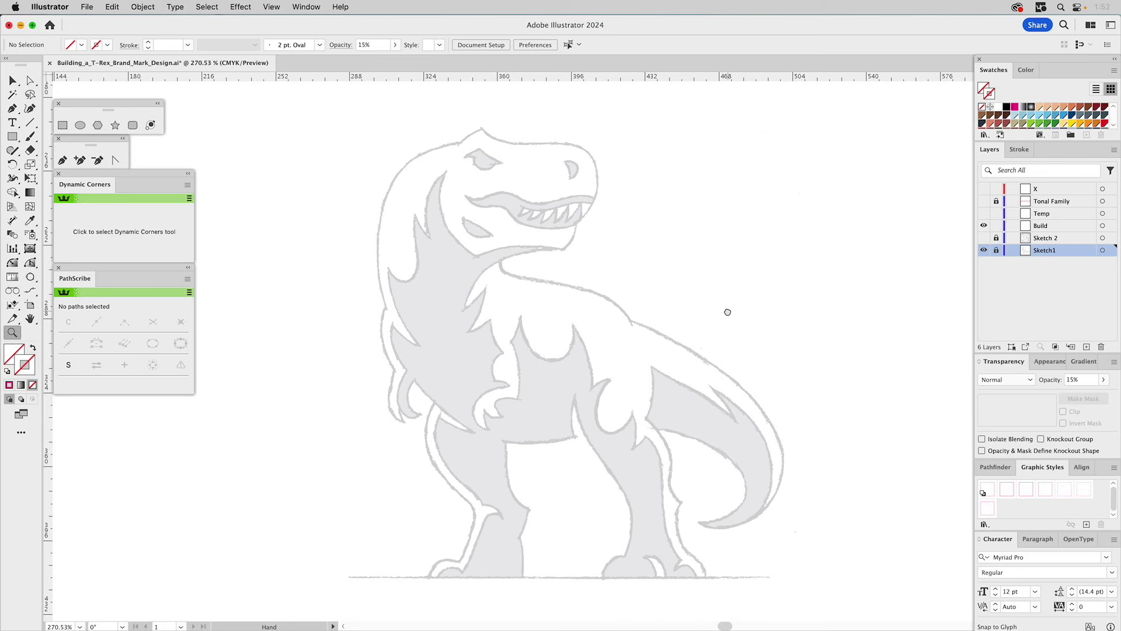
pyautogui.click(1049, 226)
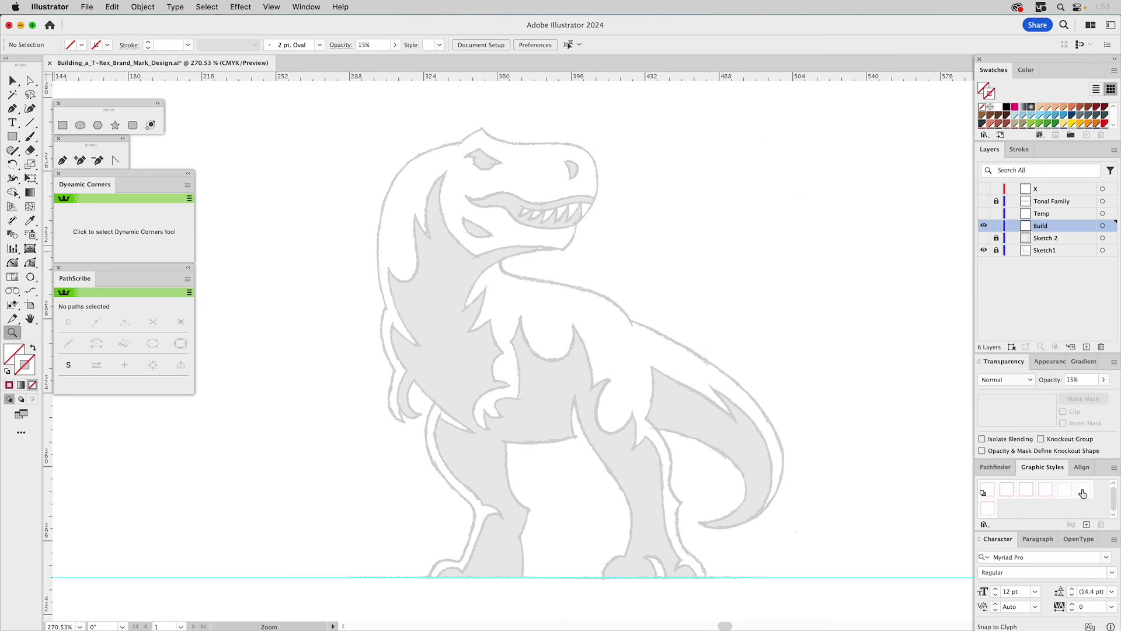
pyautogui.click(1046, 489)
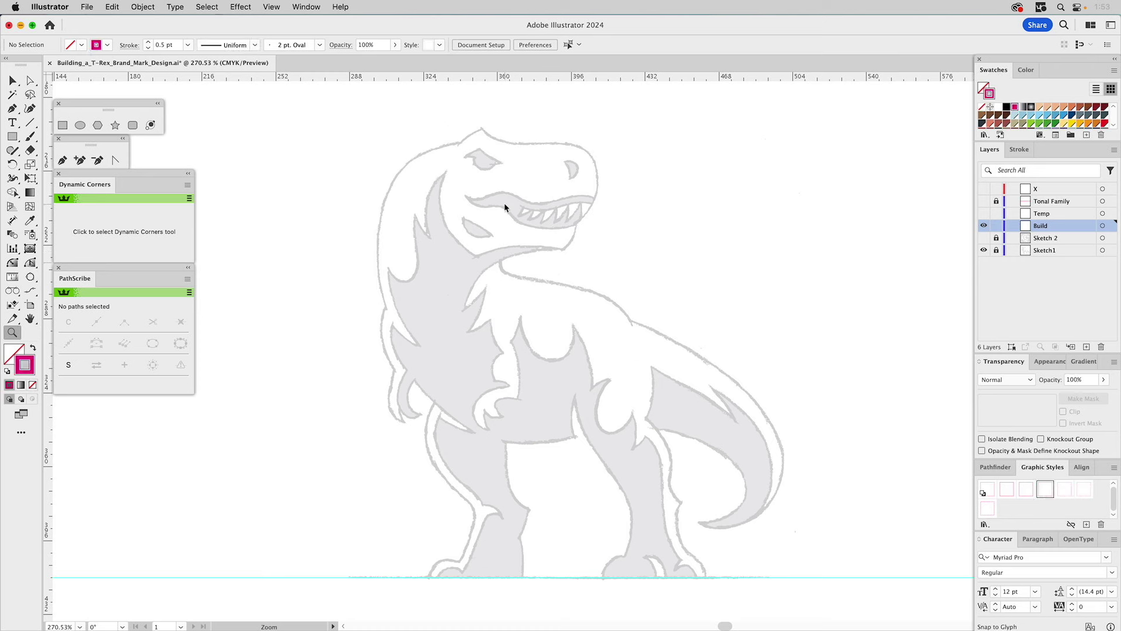
pyautogui.press('p')
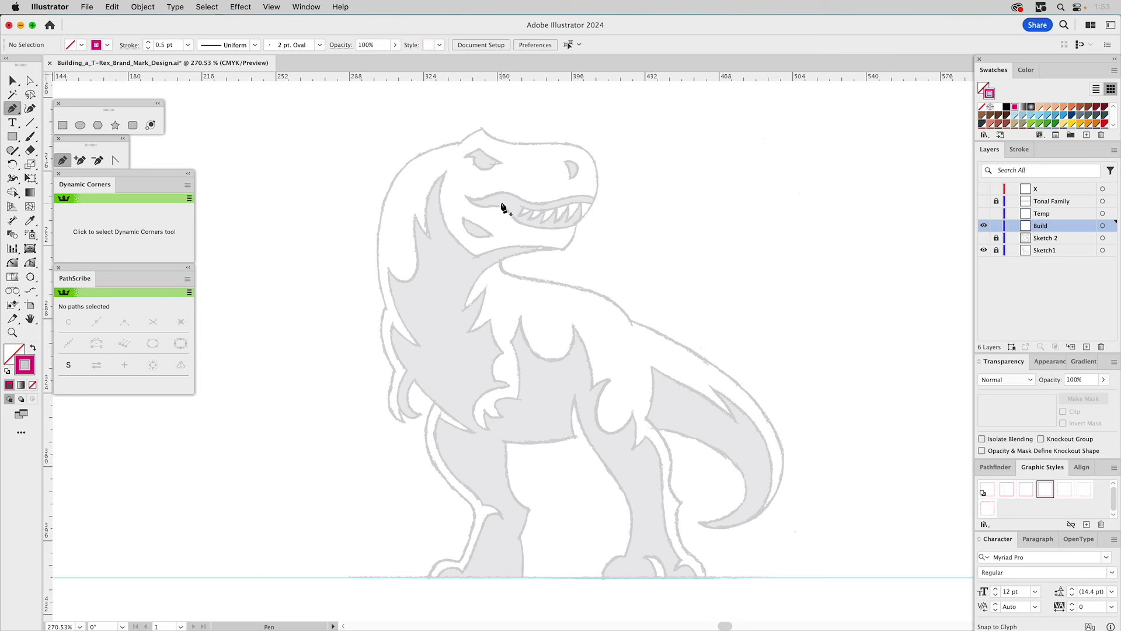
pyautogui.press('z')
pyautogui.moveTo(393, 111); pyautogui.dragTo(651, 327)
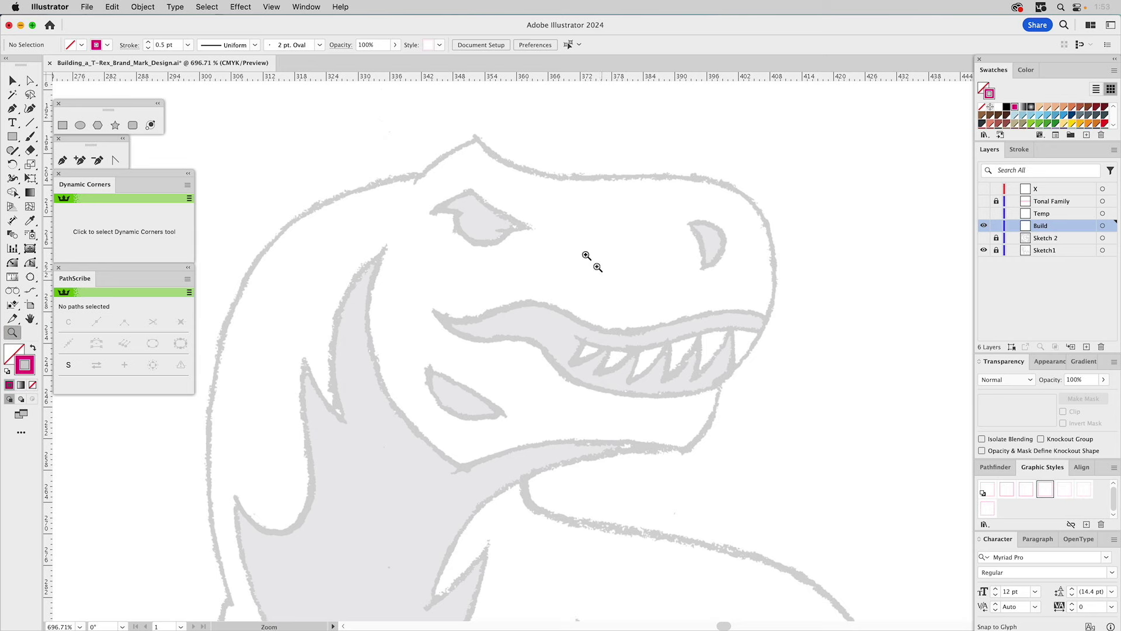
pyautogui.click(62, 161)
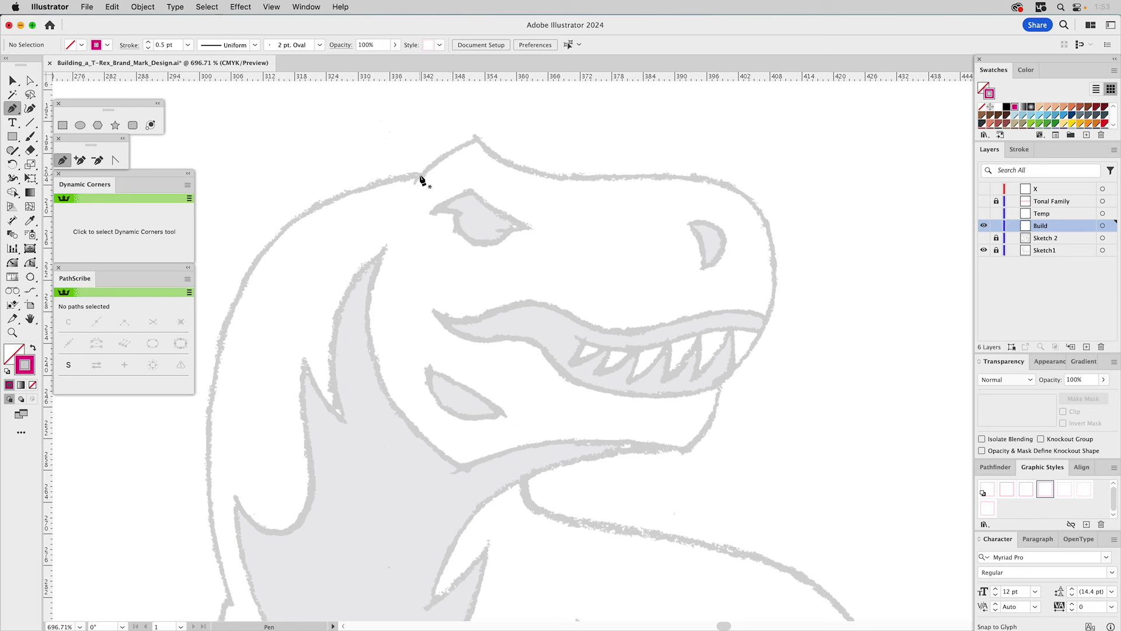
pyautogui.moveTo(420, 174); pyautogui.dragTo(478, 140)
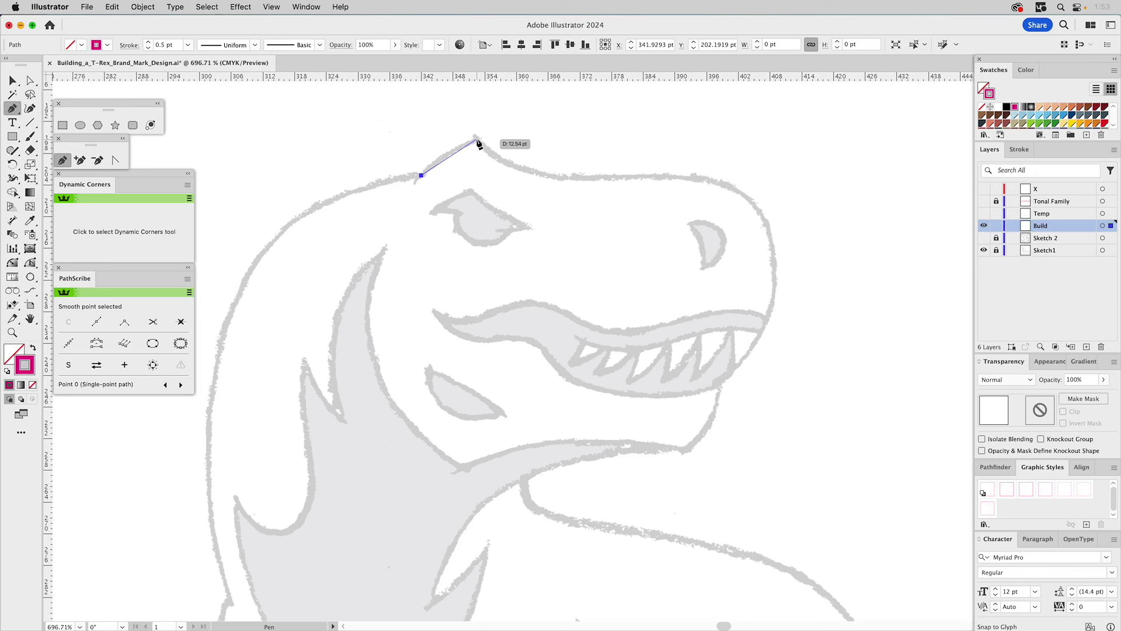
pyautogui.click(477, 140)
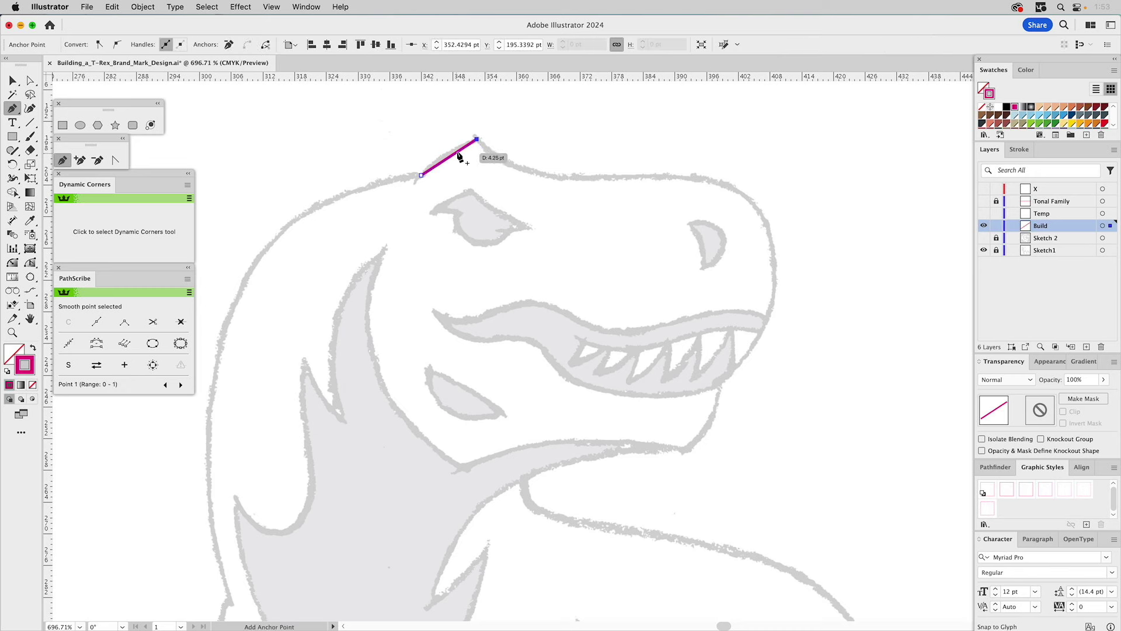
pyautogui.press('super+z')
pyautogui.press('super+z')
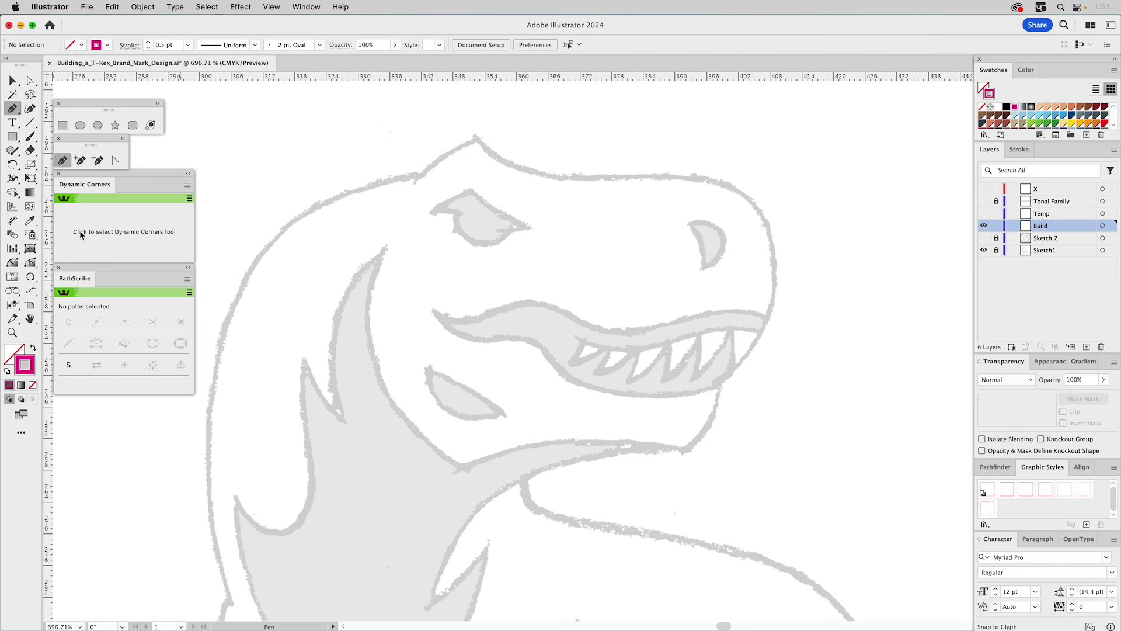
# Step: Try to trace the short rise behind the T-Rex's brow peak with the Arc by Points tool, and undo the arcs
pyautogui.moveTo(30, 276); pyautogui.dragTo(70, 321)
pyautogui.click(419, 174)
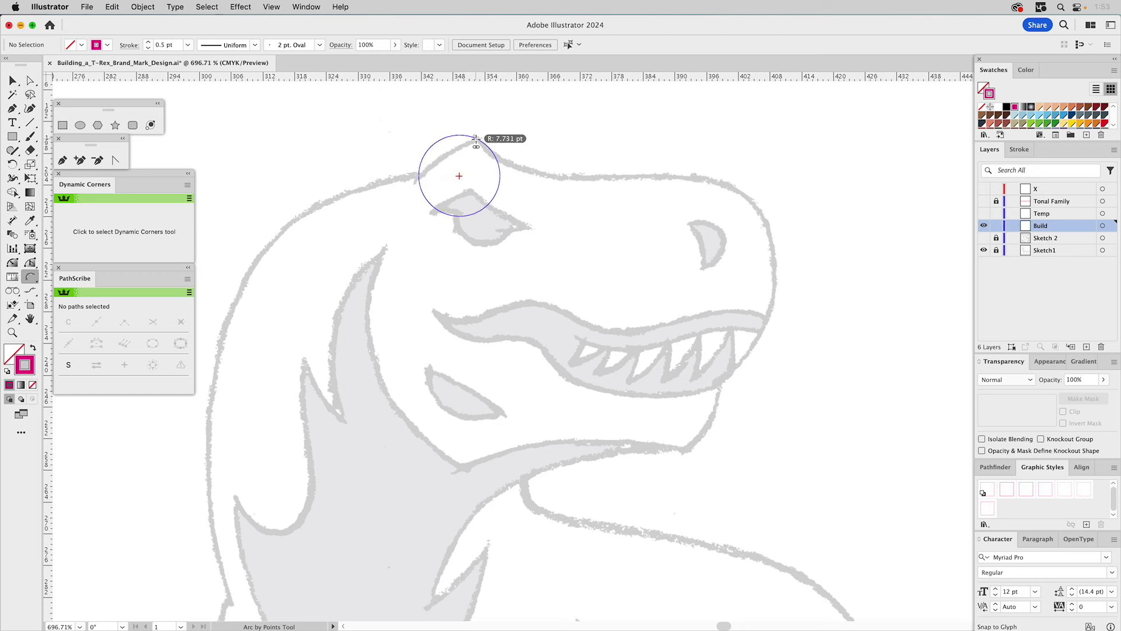
pyautogui.click(461, 147)
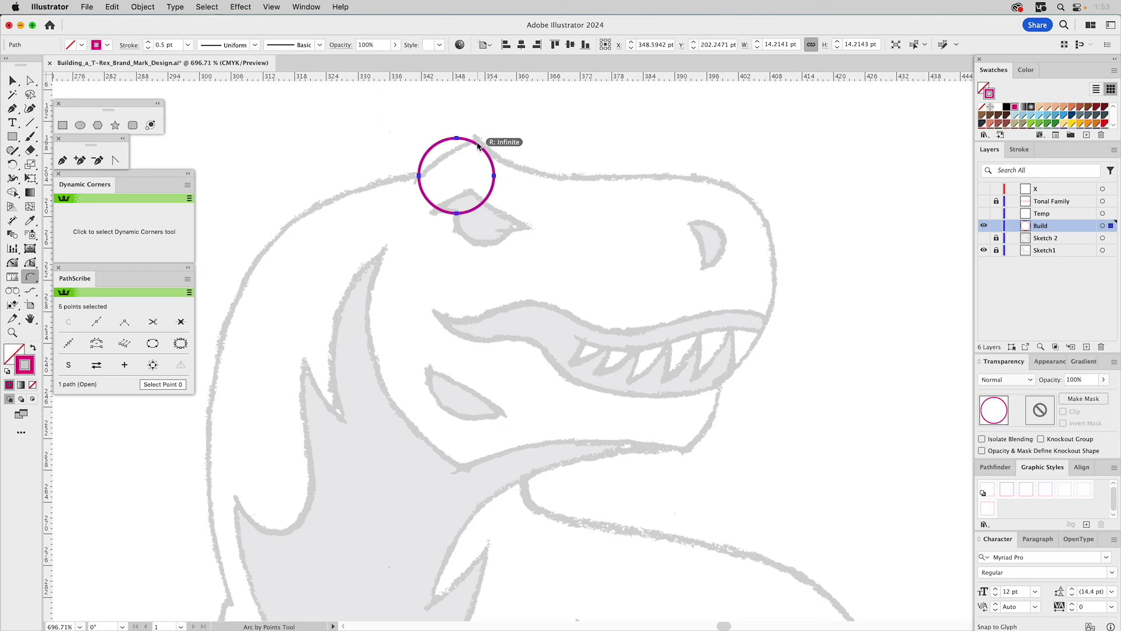
pyautogui.press('super+z')
pyautogui.click(476, 144)
pyautogui.click(419, 176)
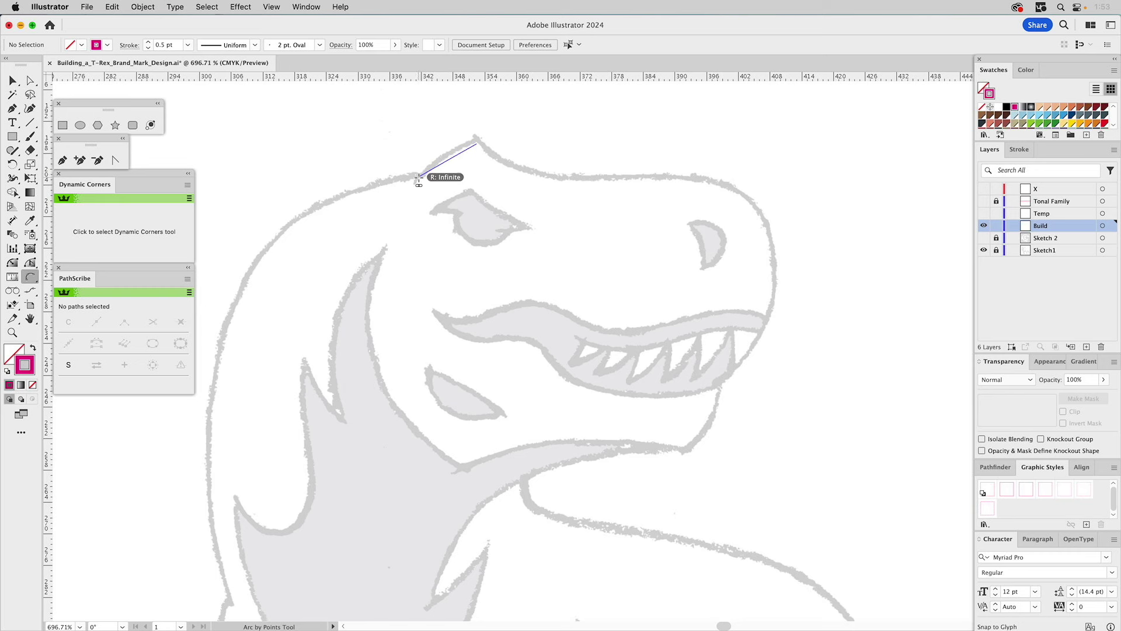
pyautogui.click(477, 173)
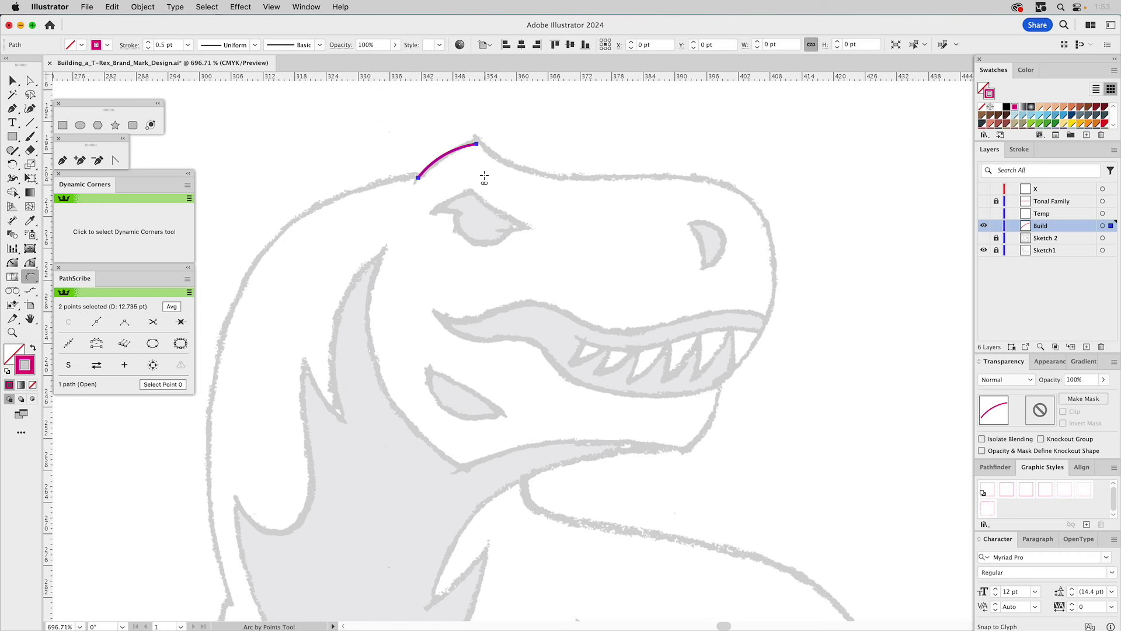
pyautogui.press('p')
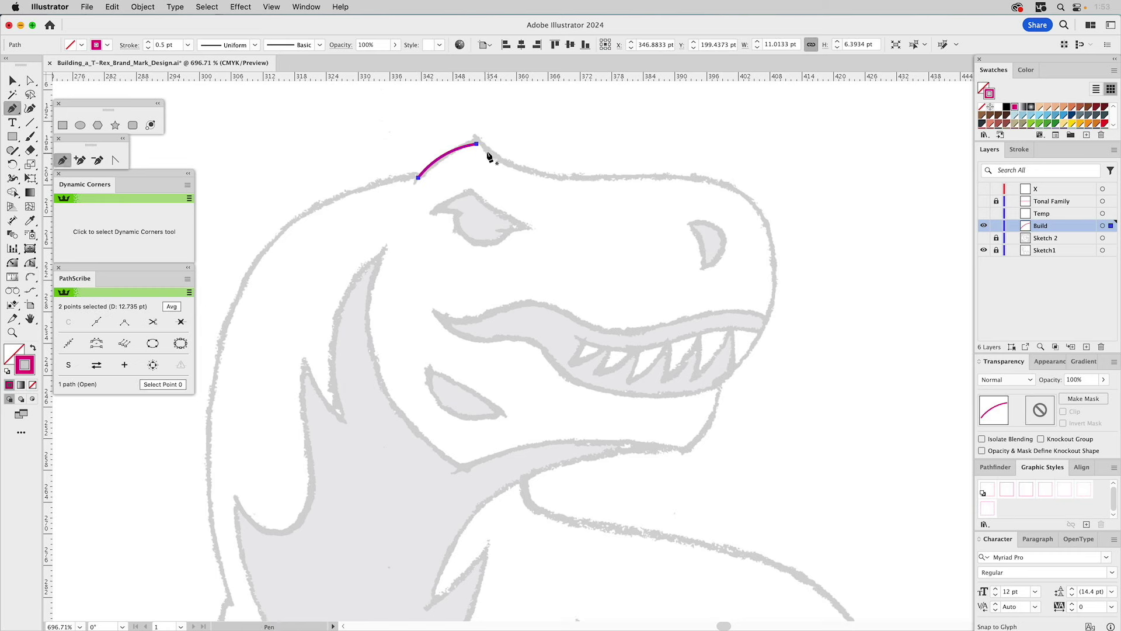
pyautogui.click(477, 144)
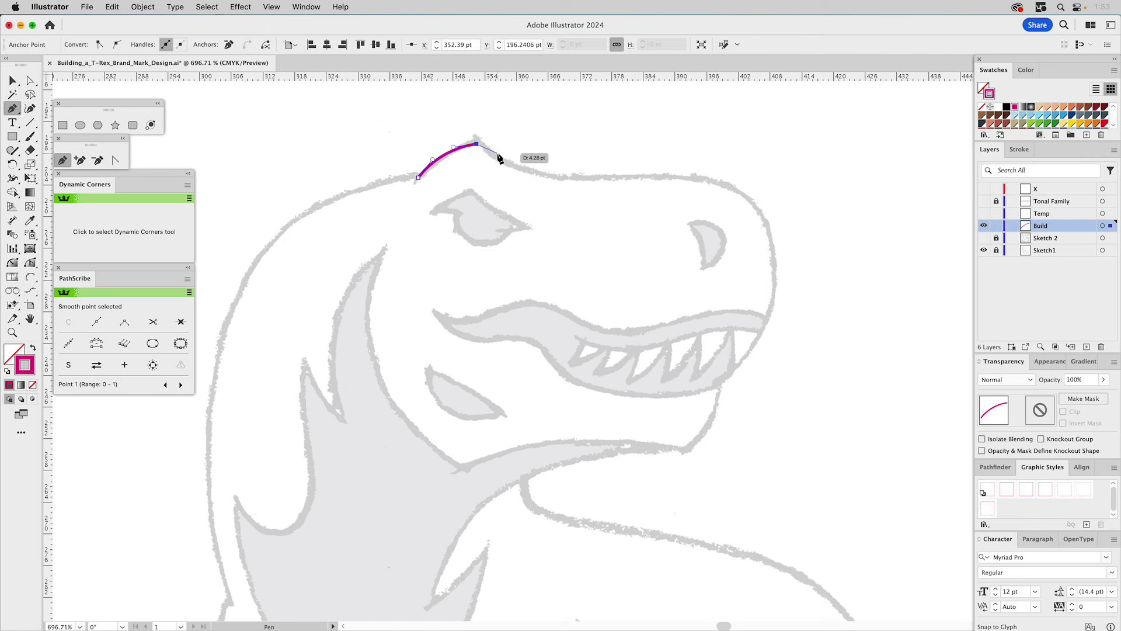
pyautogui.press('super+z')
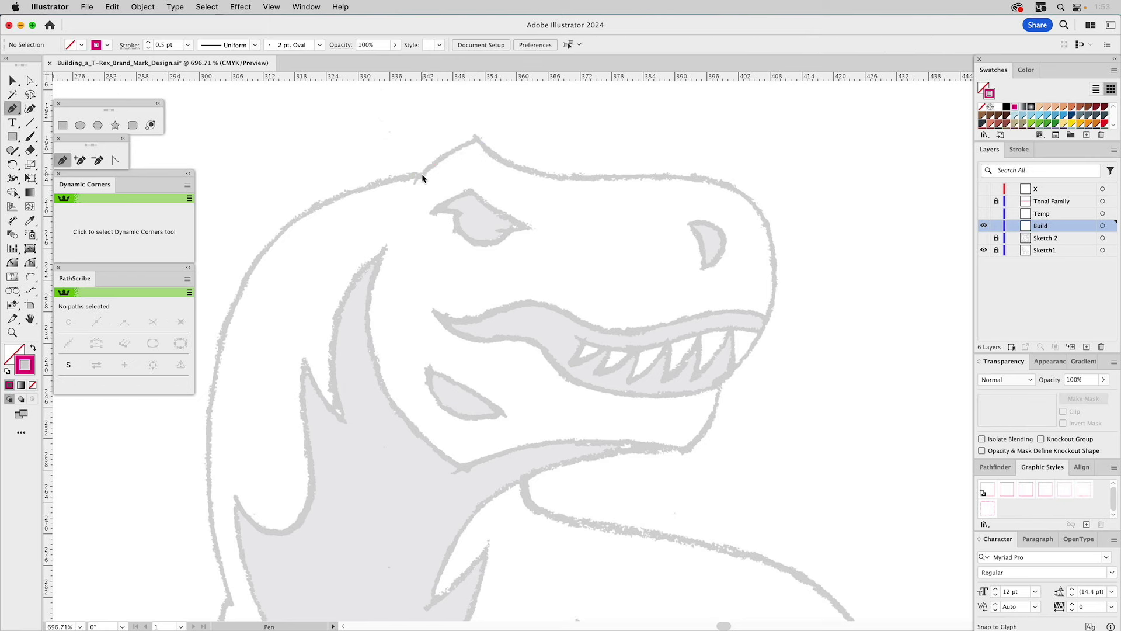
# Step: Draw a Pen path from behind the brow peak, over the peak and snout, past the mouth's front and down to the chin
pyautogui.click(422, 175)
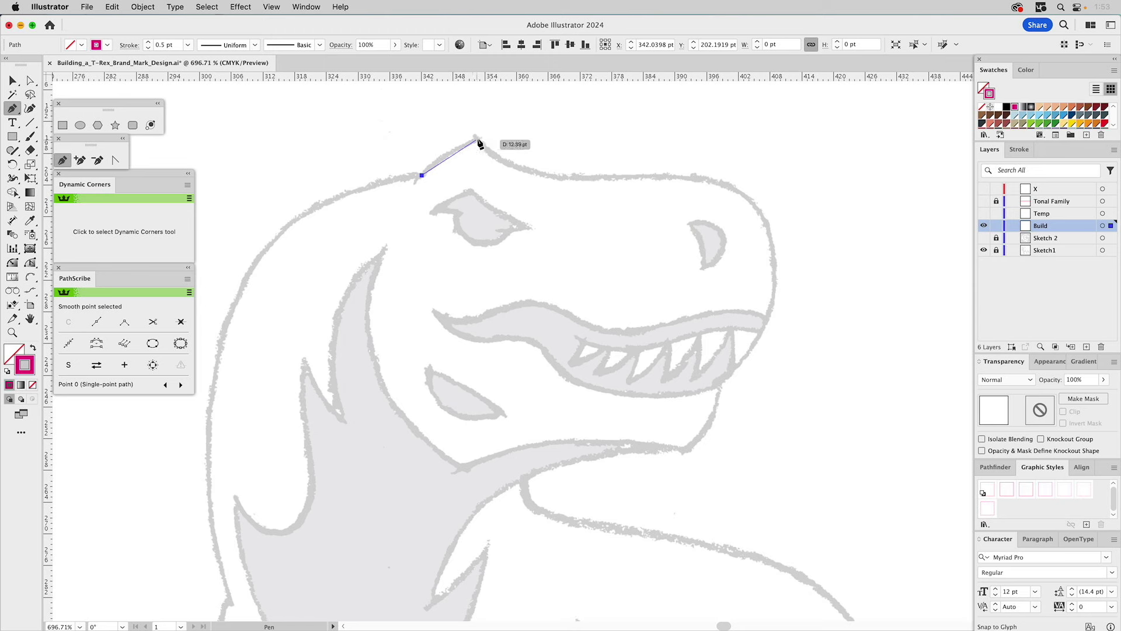
pyautogui.click(476, 139)
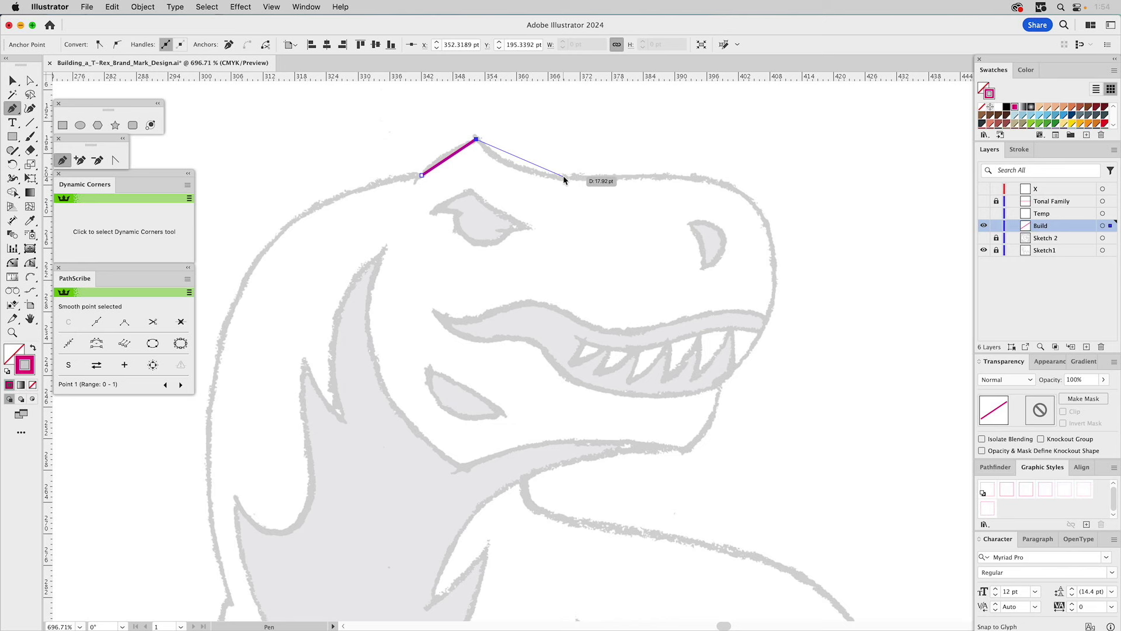
pyautogui.moveTo(564, 178); pyautogui.dragTo(605, 176)
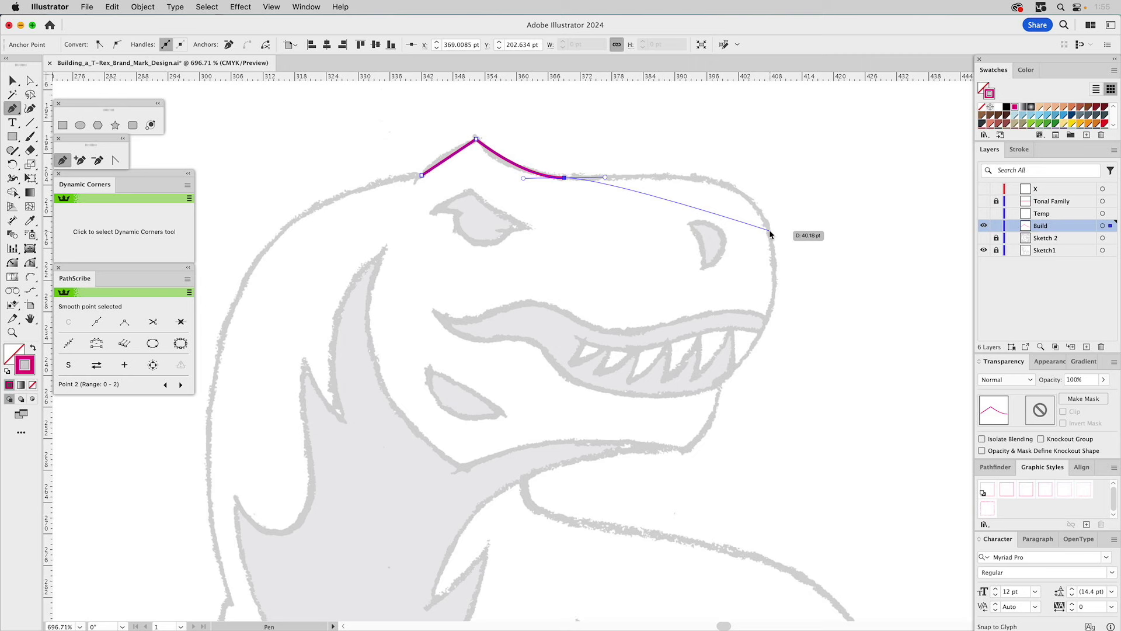
pyautogui.moveTo(769, 229); pyautogui.dragTo(780, 290)
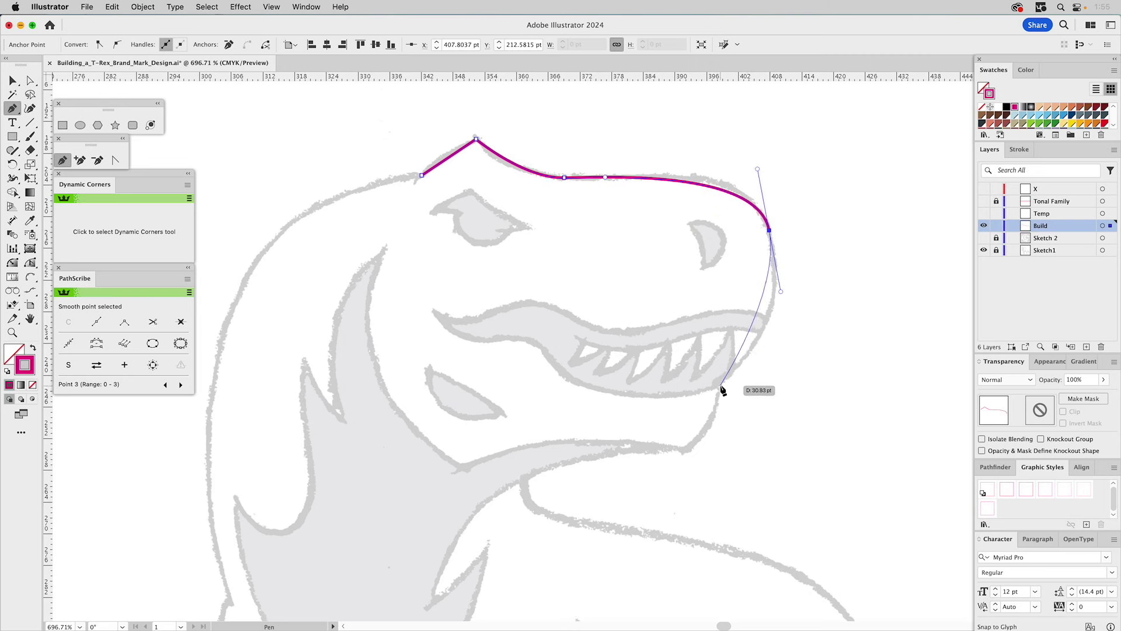
pyautogui.moveTo(723, 385); pyautogui.dragTo(687, 457)
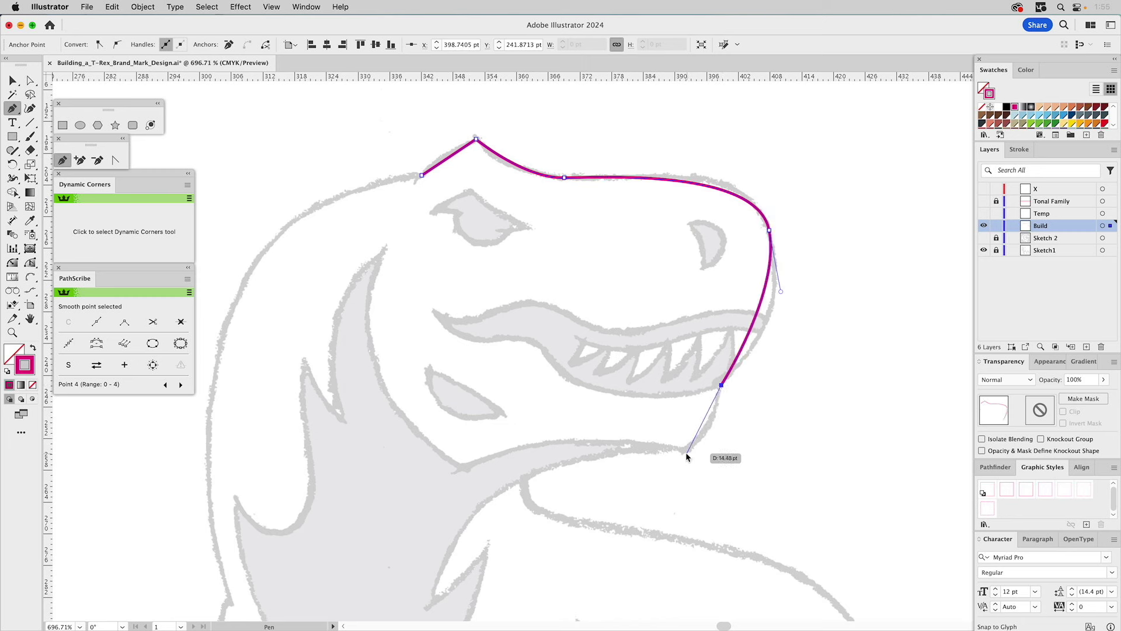
pyautogui.click(686, 451)
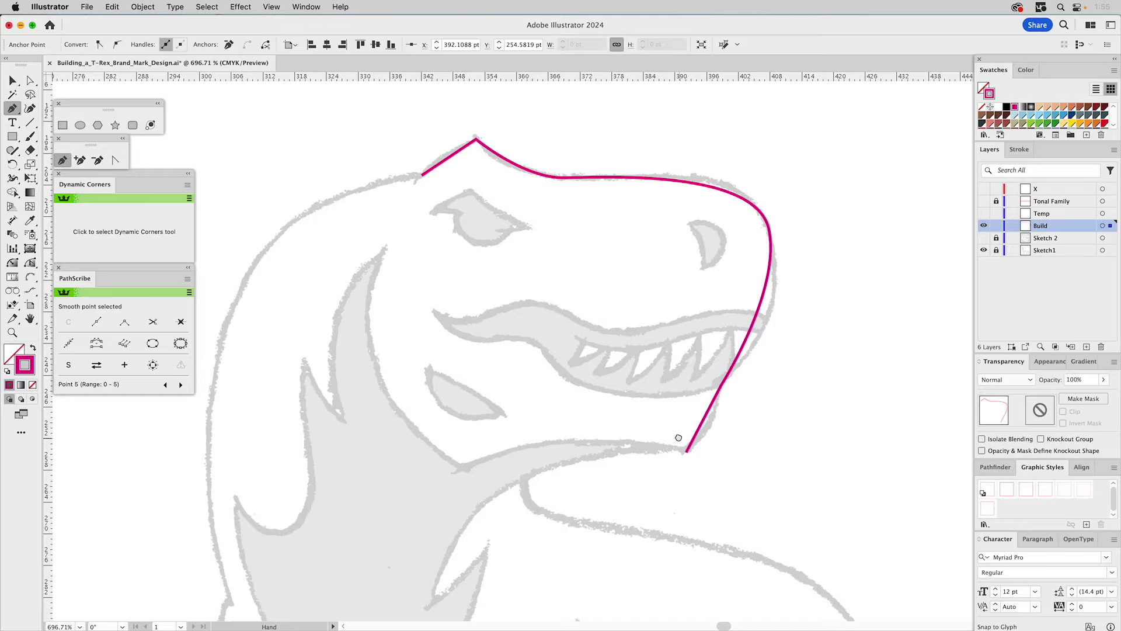
# Step: Extend the head path from the chin to the throat notch and bend the new segment along the underside of the jaw and throat
pyautogui.moveTo(678, 440); pyautogui.dragTo(716, 213)
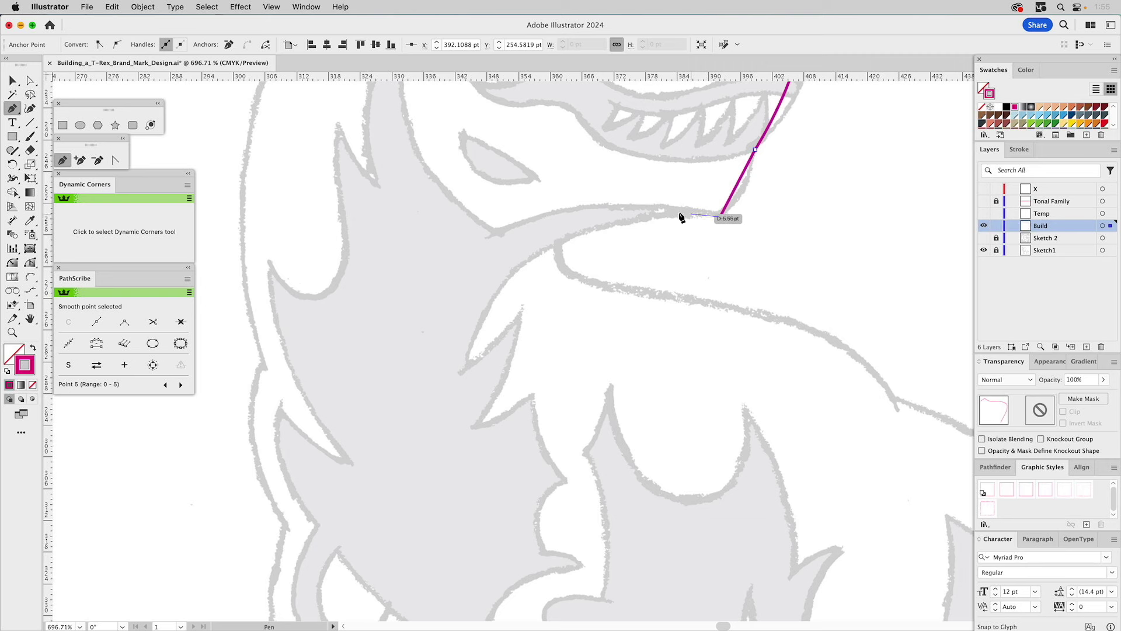
pyautogui.click(466, 368)
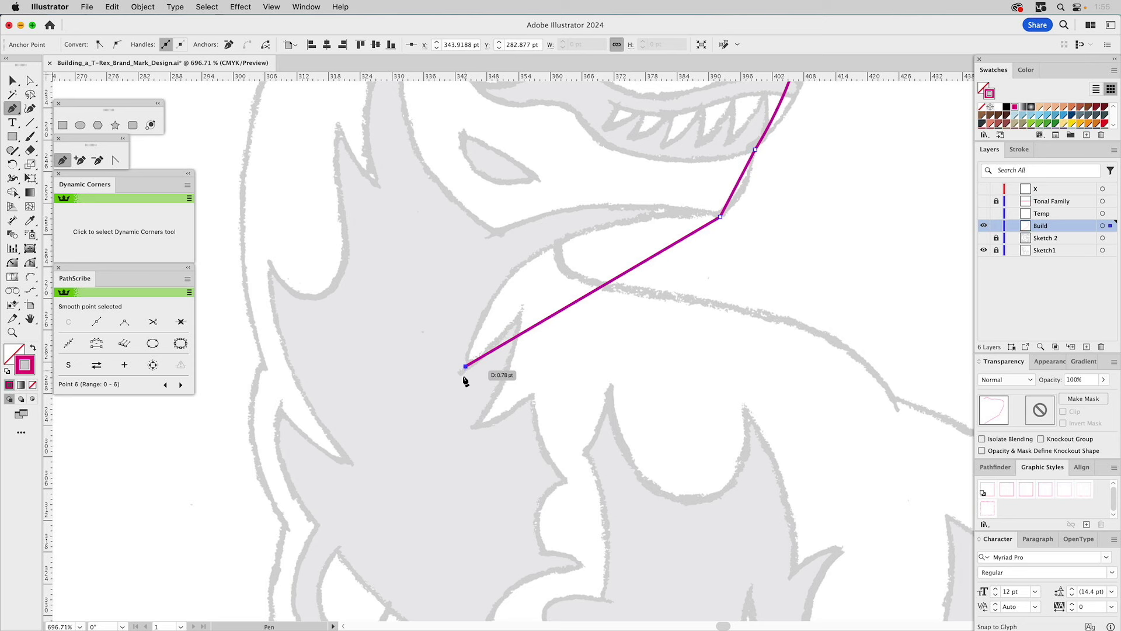
pyautogui.press('a')
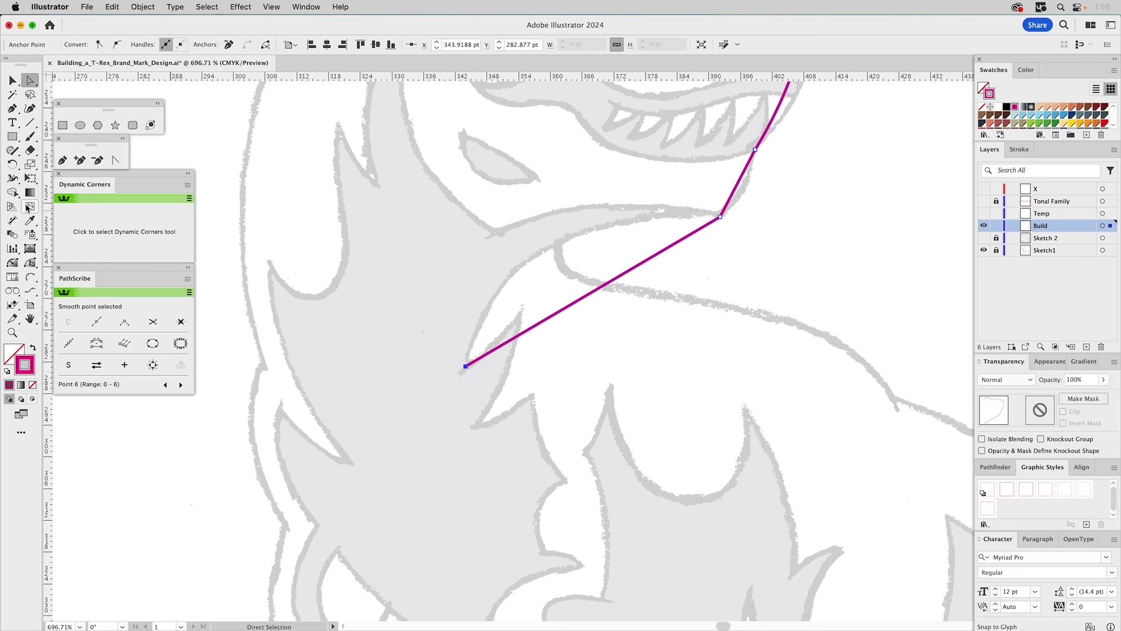
pyautogui.click(116, 162)
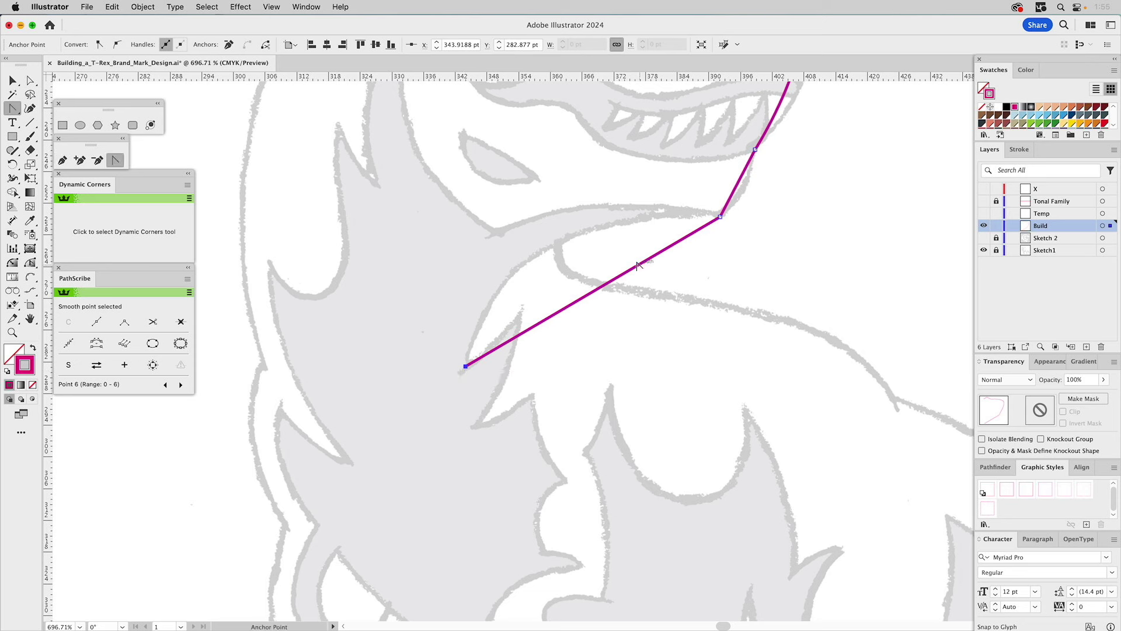
pyautogui.moveTo(641, 268); pyautogui.dragTo(490, 240)
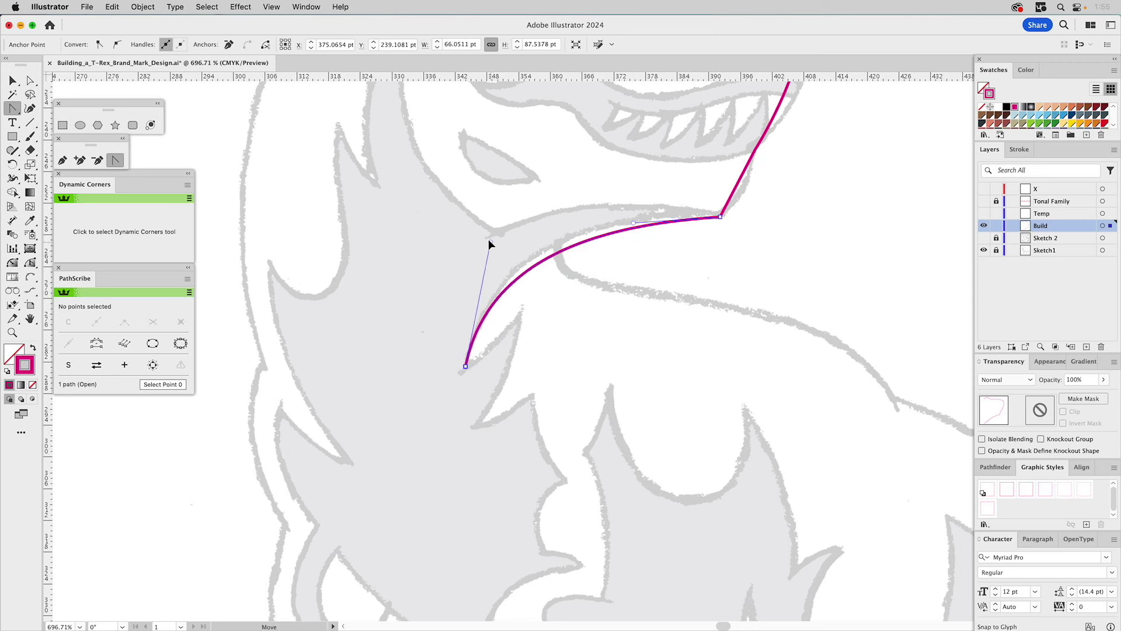
pyautogui.moveTo(635, 223); pyautogui.dragTo(614, 209)
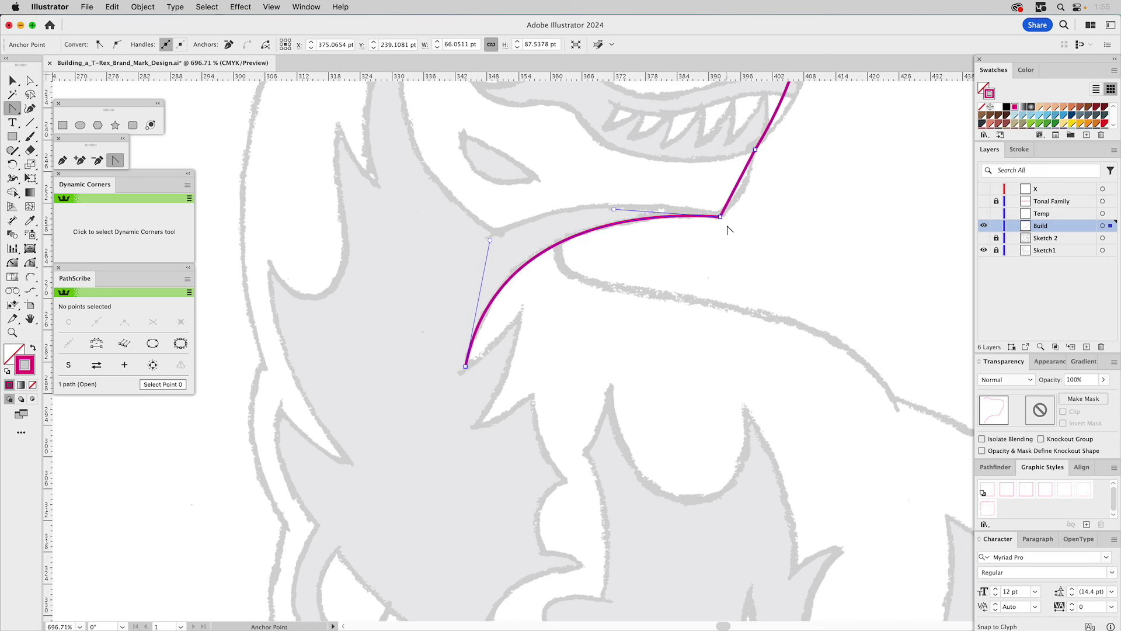
# Step: Bend the straight segment behind the brow peak outward to match the sketch
pyautogui.press('space')
pyautogui.moveTo(668, 240); pyautogui.dragTo(613, 460)
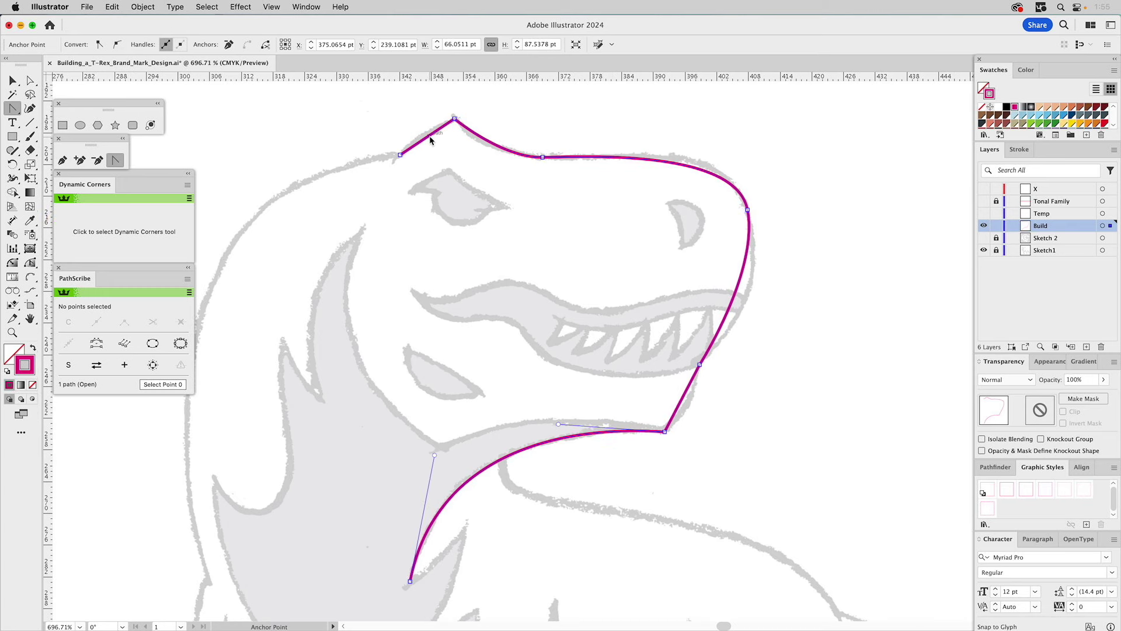
pyautogui.moveTo(429, 140); pyautogui.dragTo(425, 133)
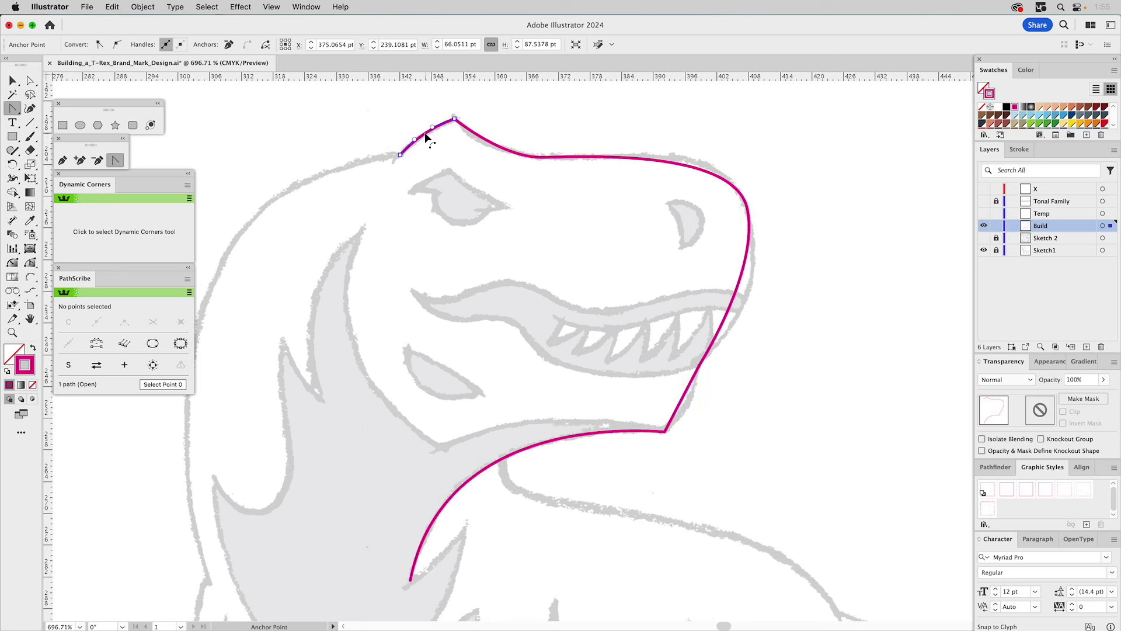
# Step: Reshape the segment between the brow peak and the snout with the PathScribe tool so it dips along the sketch
pyautogui.press('a')
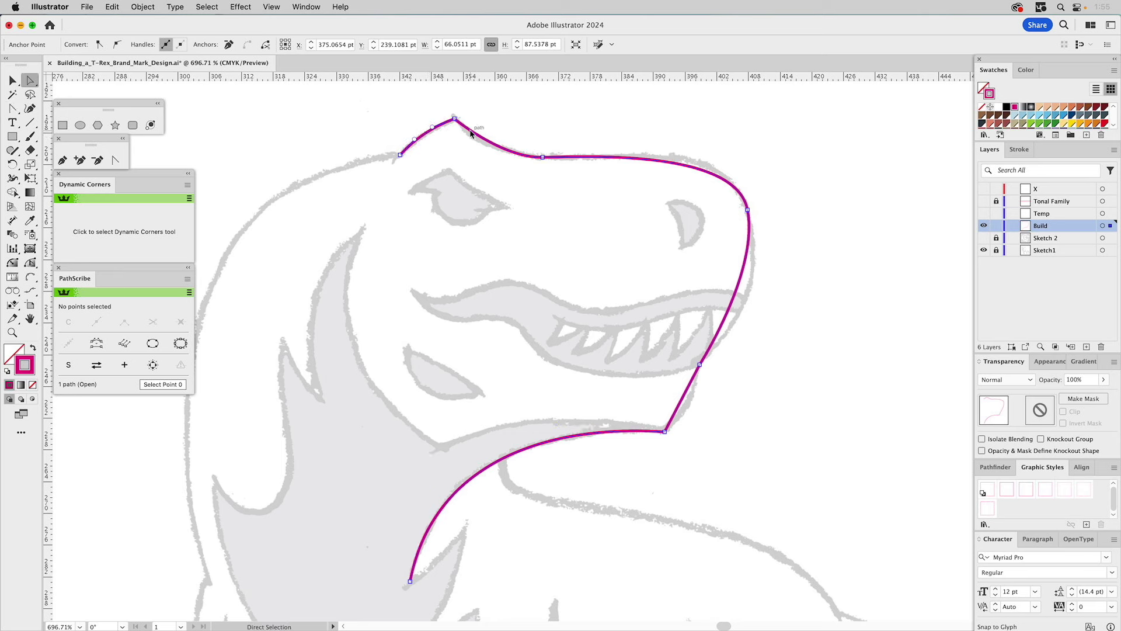
pyautogui.click(470, 136)
pyautogui.click(12, 264)
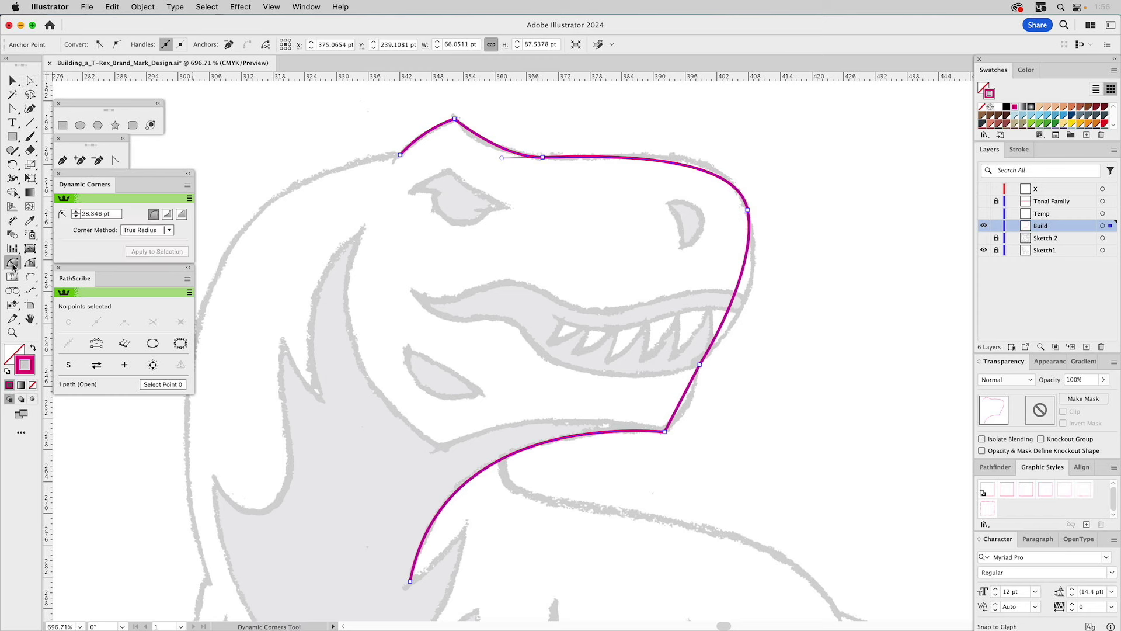
pyautogui.click(29, 264)
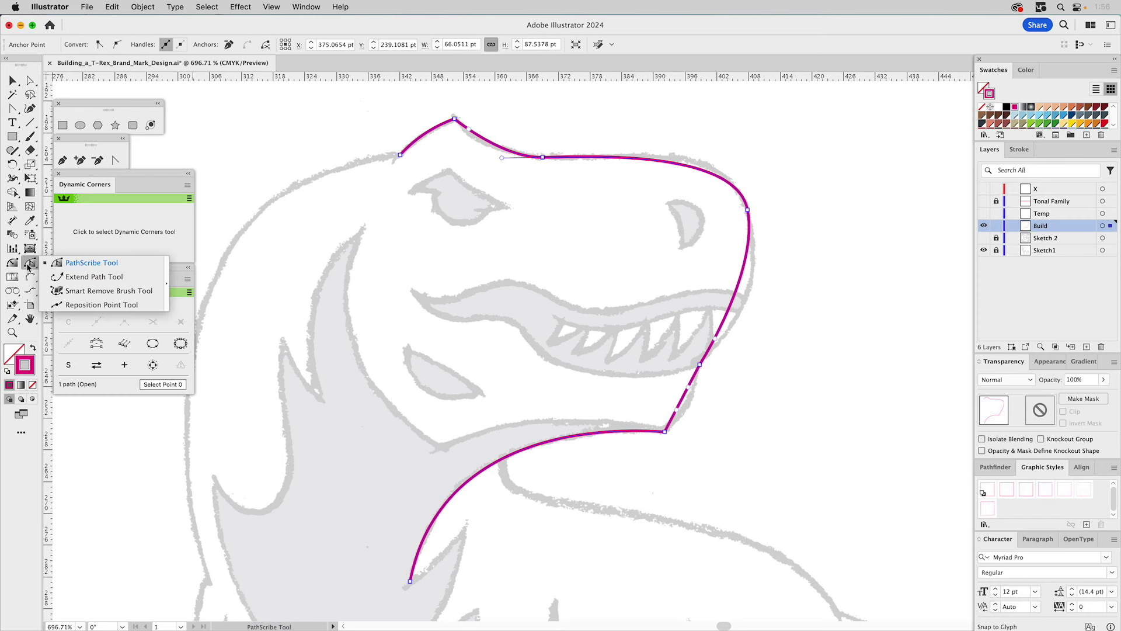
pyautogui.click(73, 264)
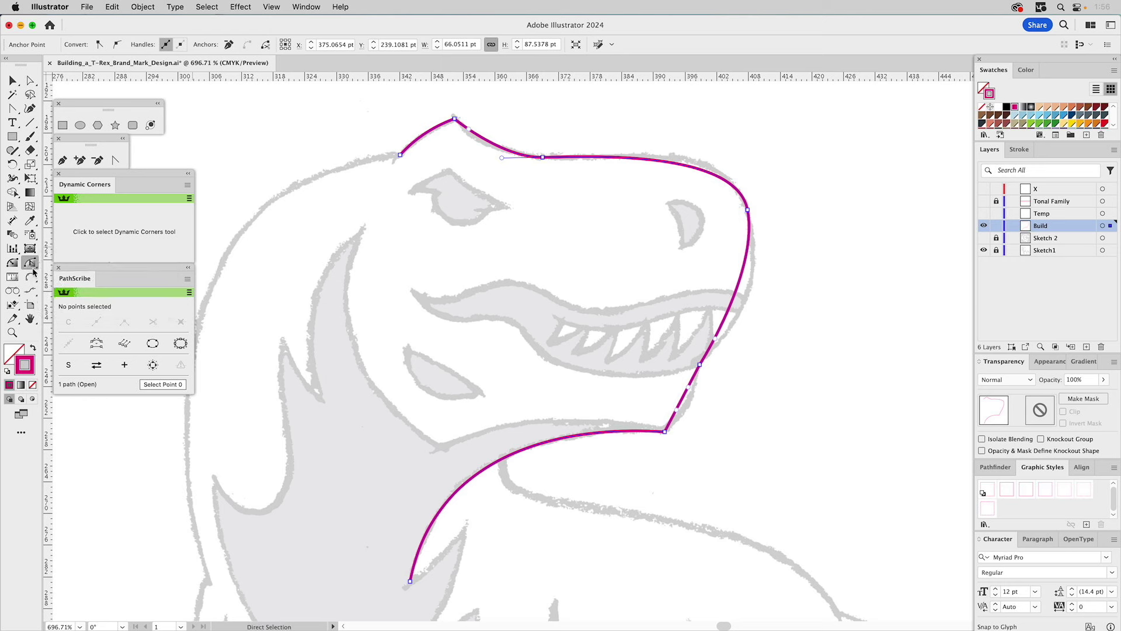
pyautogui.click(117, 161)
pyautogui.moveTo(469, 132); pyautogui.dragTo(468, 138)
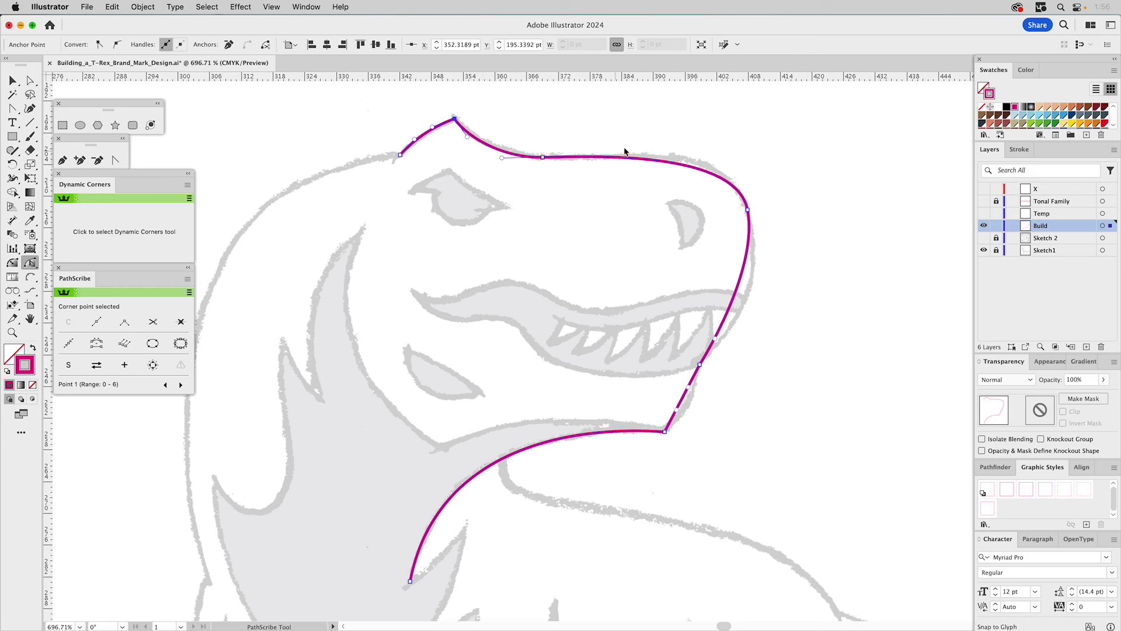
# Step: Adjust the curve handles at both ends of the snout's upper segment to fit the sketched snout
pyautogui.keyDown('super'); pyautogui.click(748, 208); pyautogui.keyUp('super')
pyautogui.moveTo(737, 147); pyautogui.dragTo(732, 133)
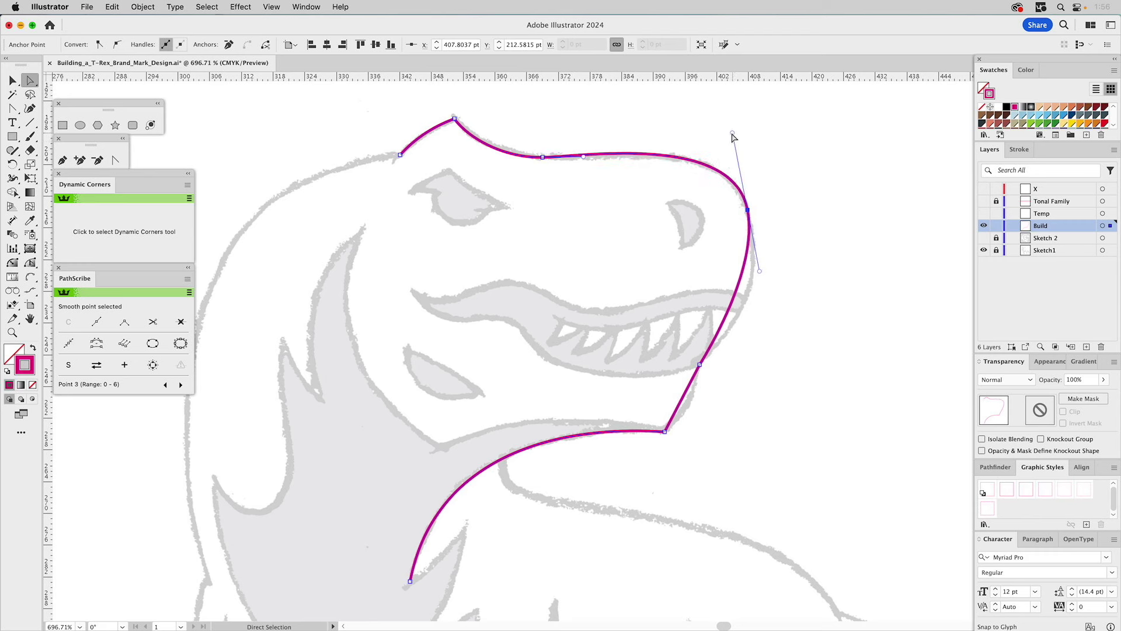
pyautogui.moveTo(585, 156); pyautogui.dragTo(612, 159)
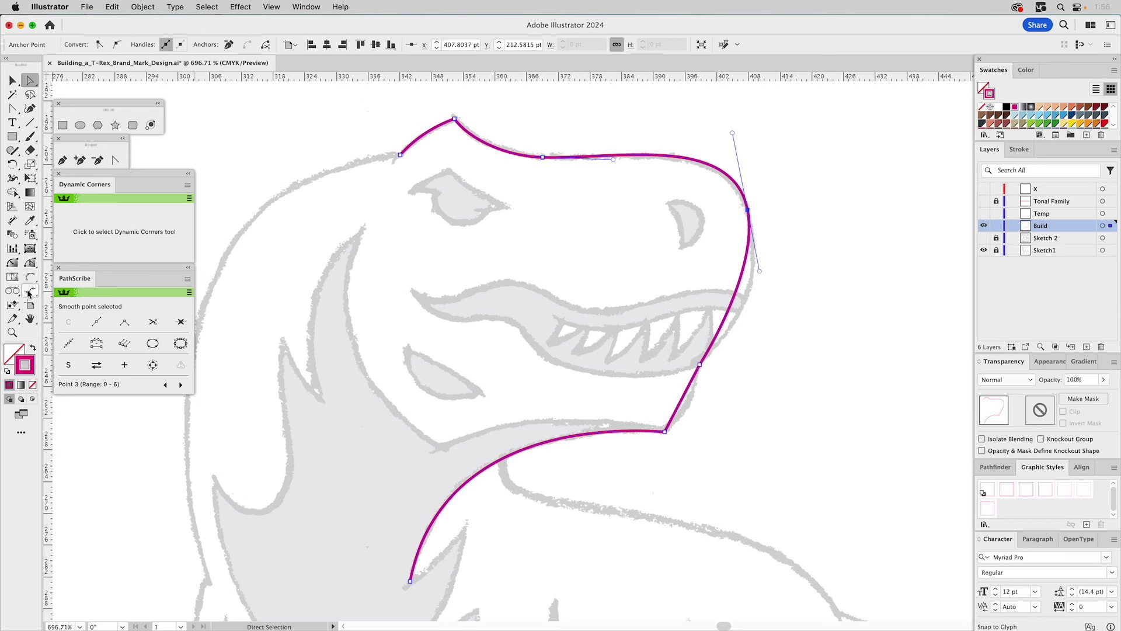
# Step: Bend the path segments along the front of the mouth and the chin to the sketch with the PathScribe tool
pyautogui.click(12, 262)
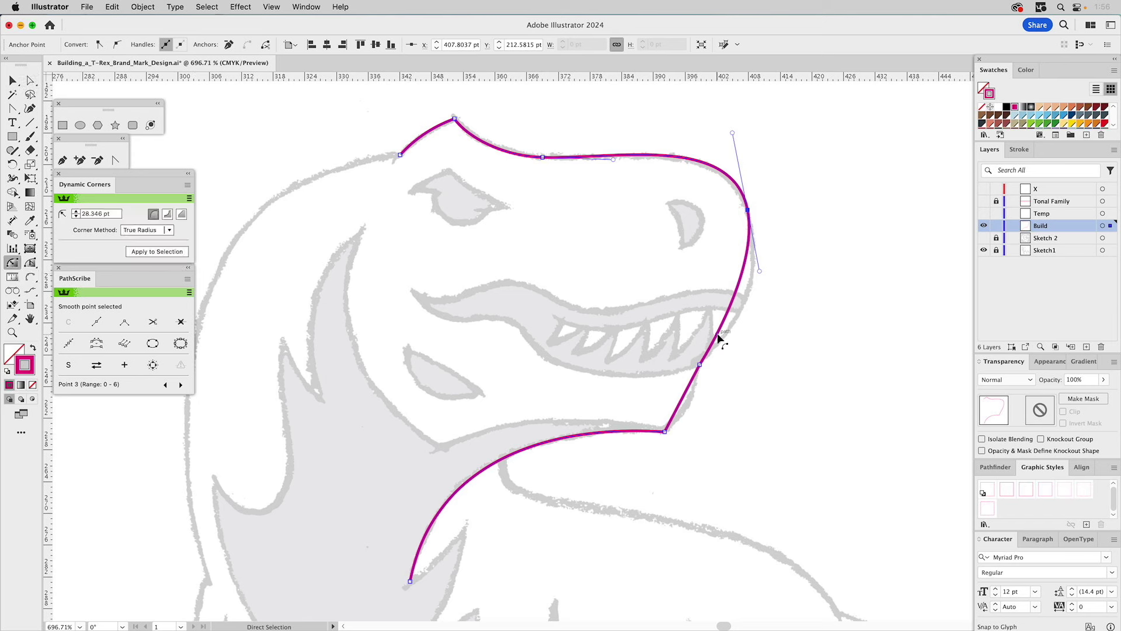
pyautogui.press('a')
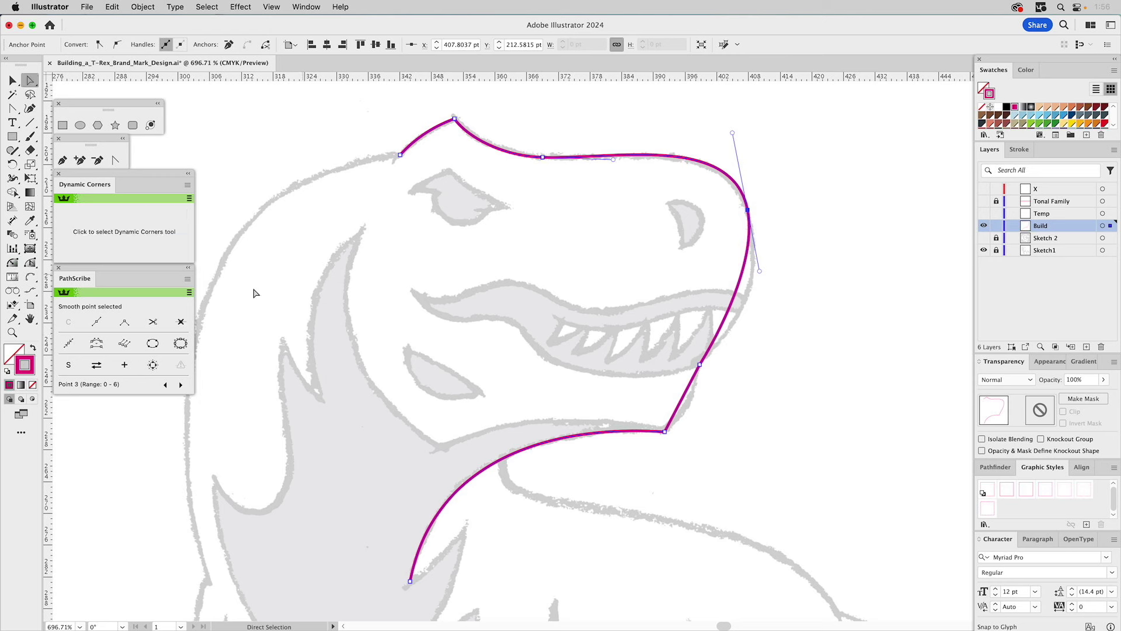
pyautogui.click(10, 263)
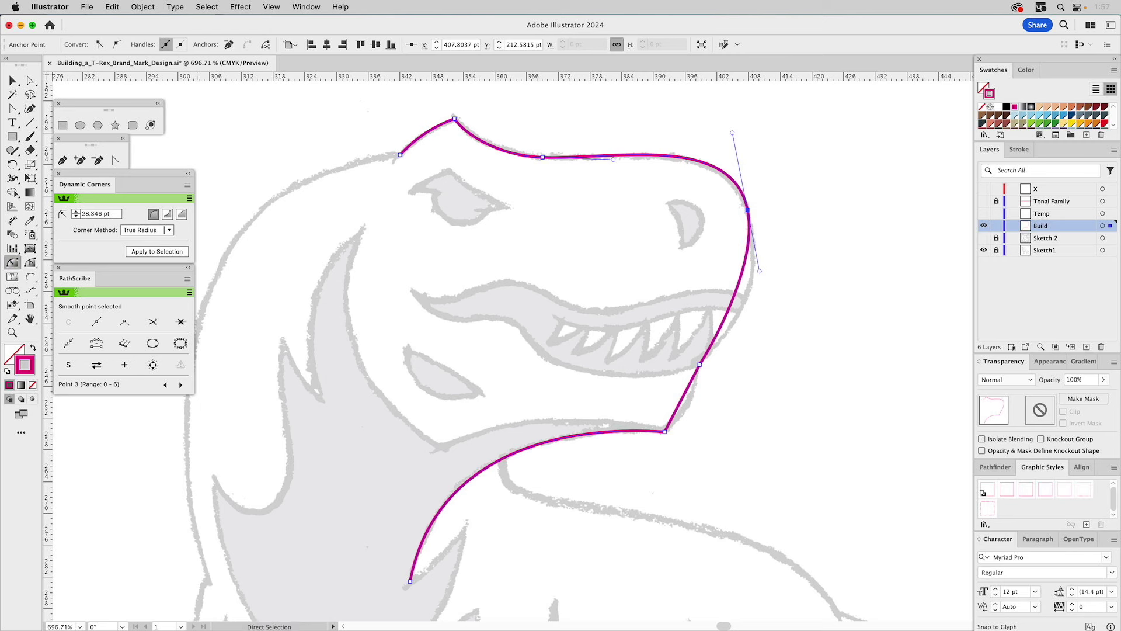
pyautogui.click(31, 266)
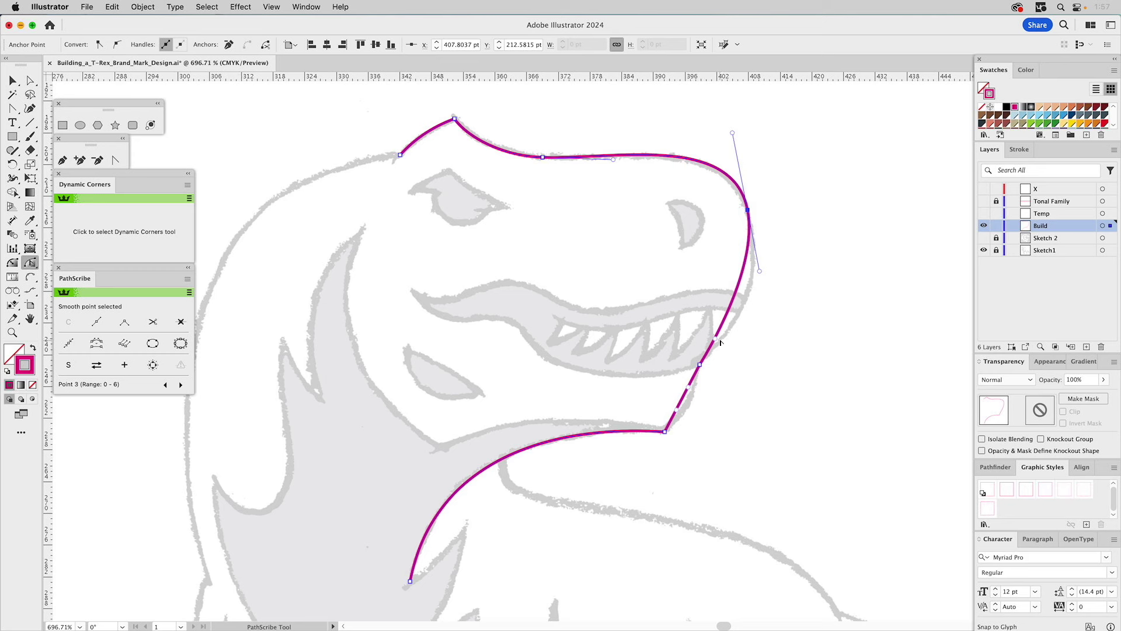
pyautogui.moveTo(716, 341); pyautogui.dragTo(752, 314)
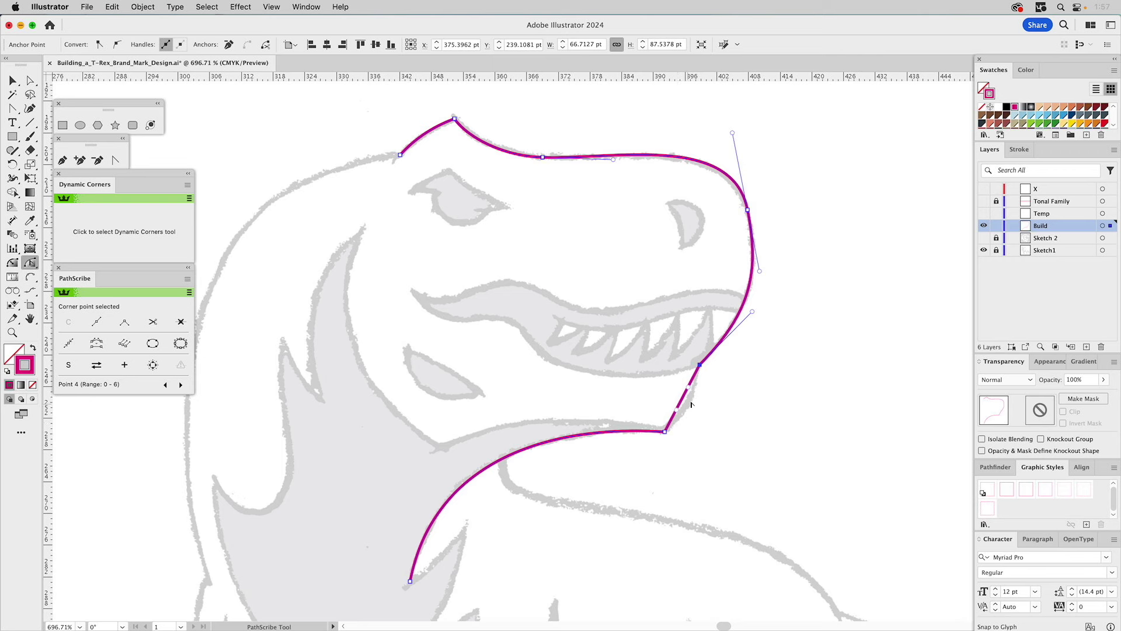
pyautogui.moveTo(685, 399); pyautogui.dragTo(698, 390)
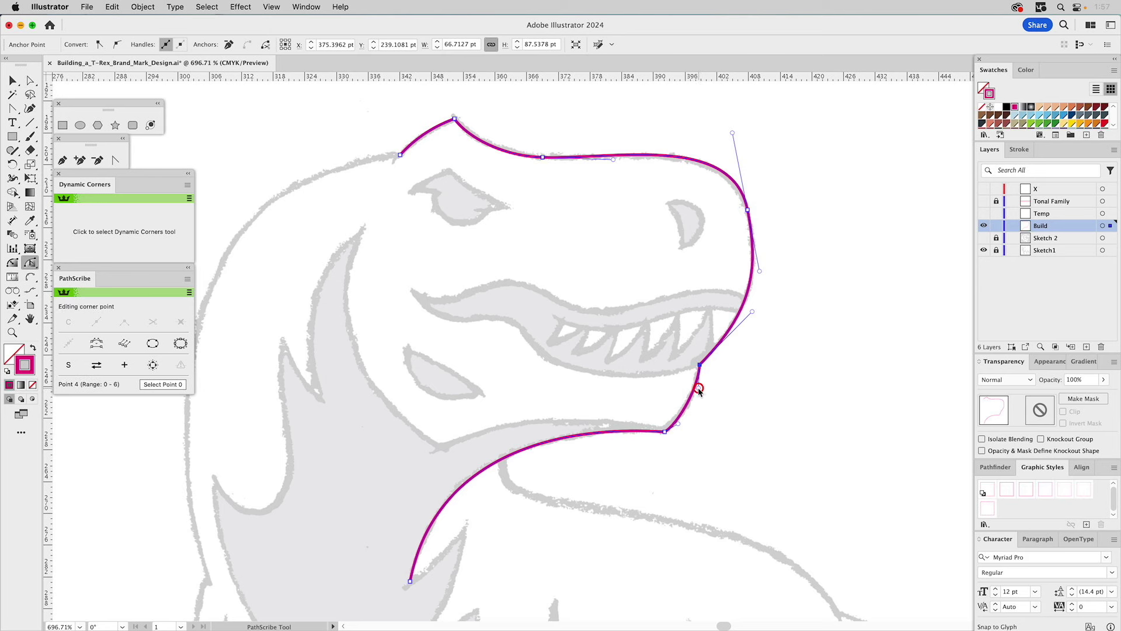
pyautogui.moveTo(678, 423); pyautogui.dragTo(684, 420)
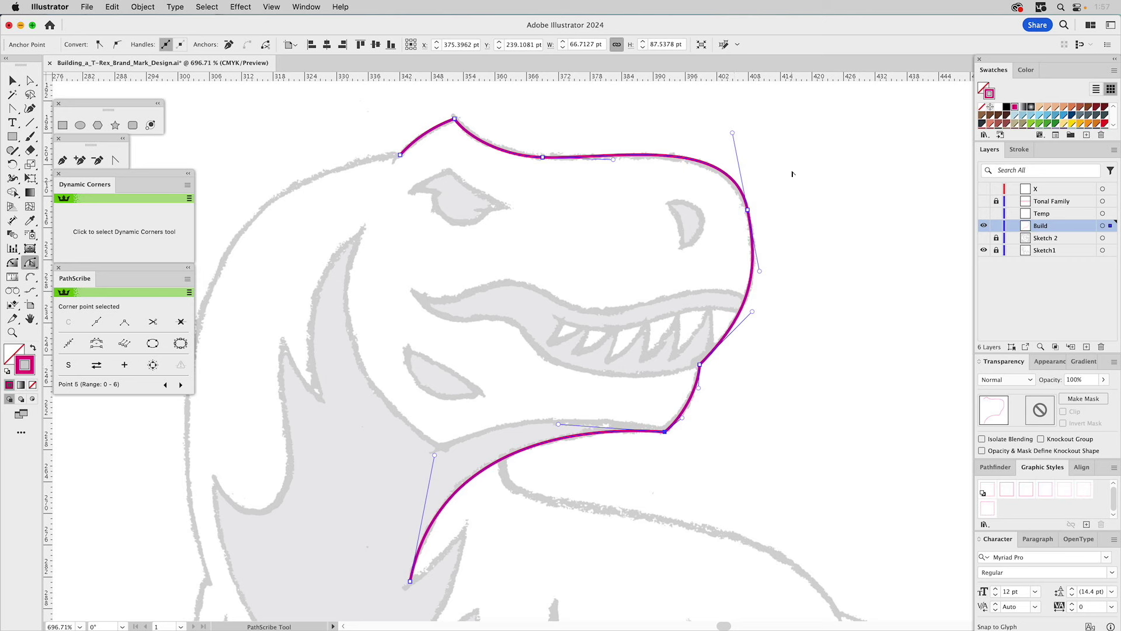
# Step: Fine-tune the curve handles of the anchor point at the snout's front so the path follows the sketch
pyautogui.moveTo(733, 134); pyautogui.dragTo(729, 134)
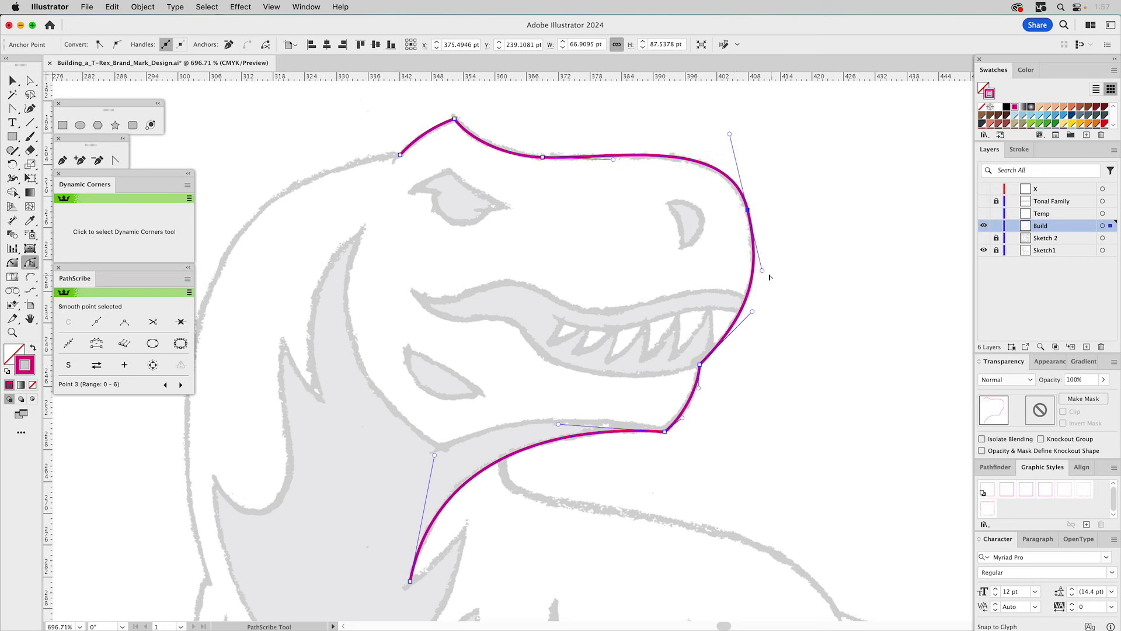
pyautogui.moveTo(763, 270); pyautogui.dragTo(764, 269)
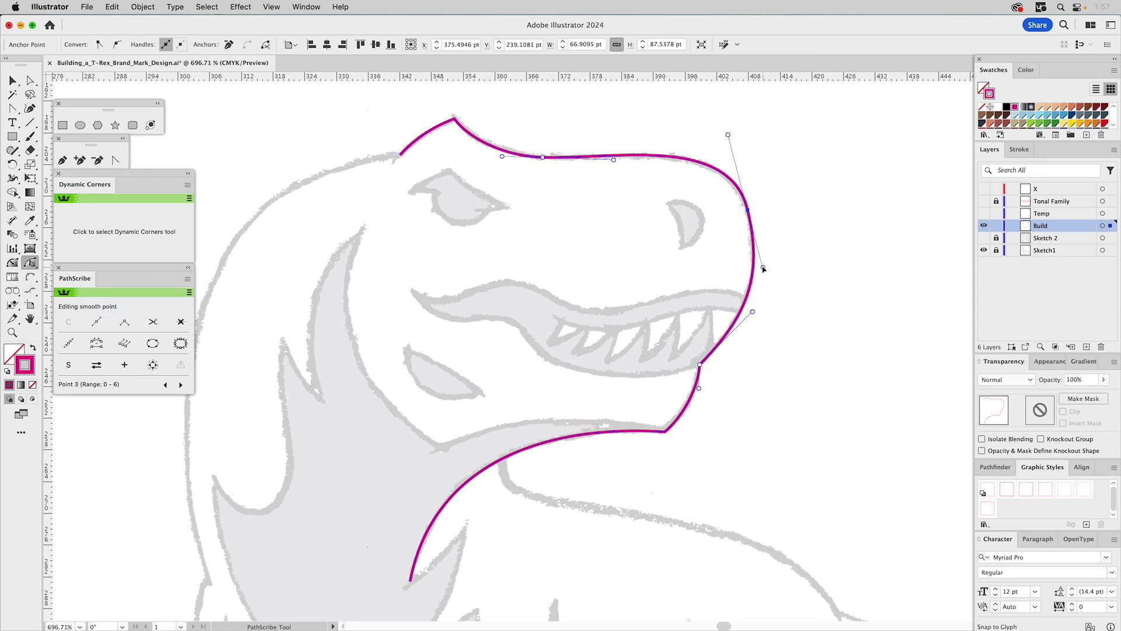
pyautogui.keyDown('super'); pyautogui.click(814, 266); pyautogui.keyUp('super')
# Step: Apply the thinner magenta 0.25 pt graphic style to the head path and deselect it
pyautogui.press('a')
pyautogui.click(748, 210)
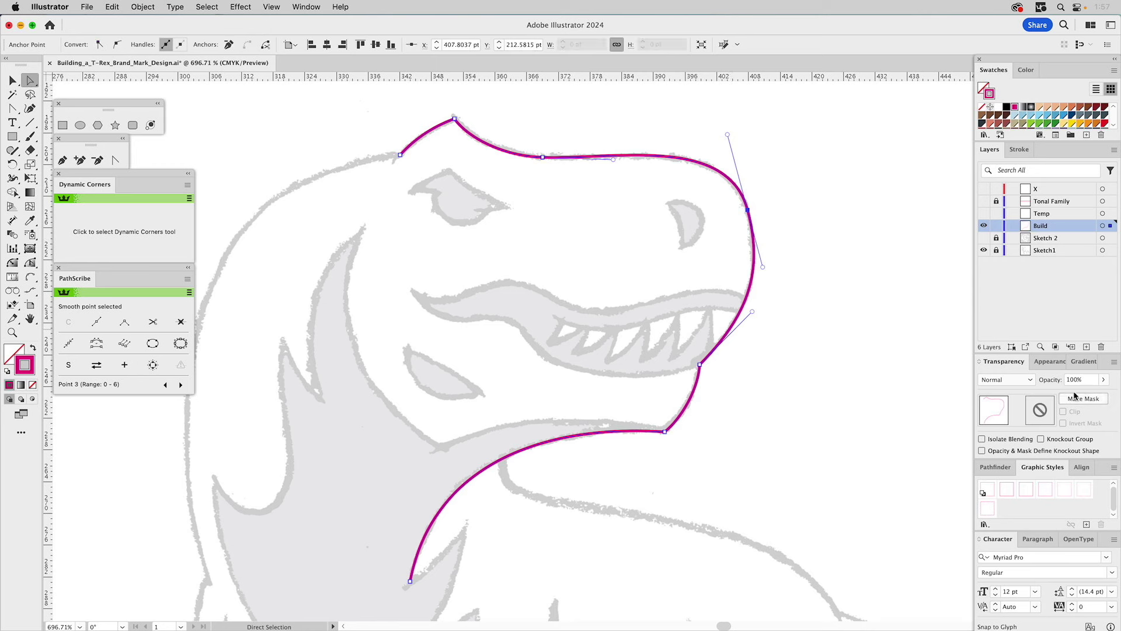
pyautogui.click(1046, 489)
pyautogui.click(1063, 488)
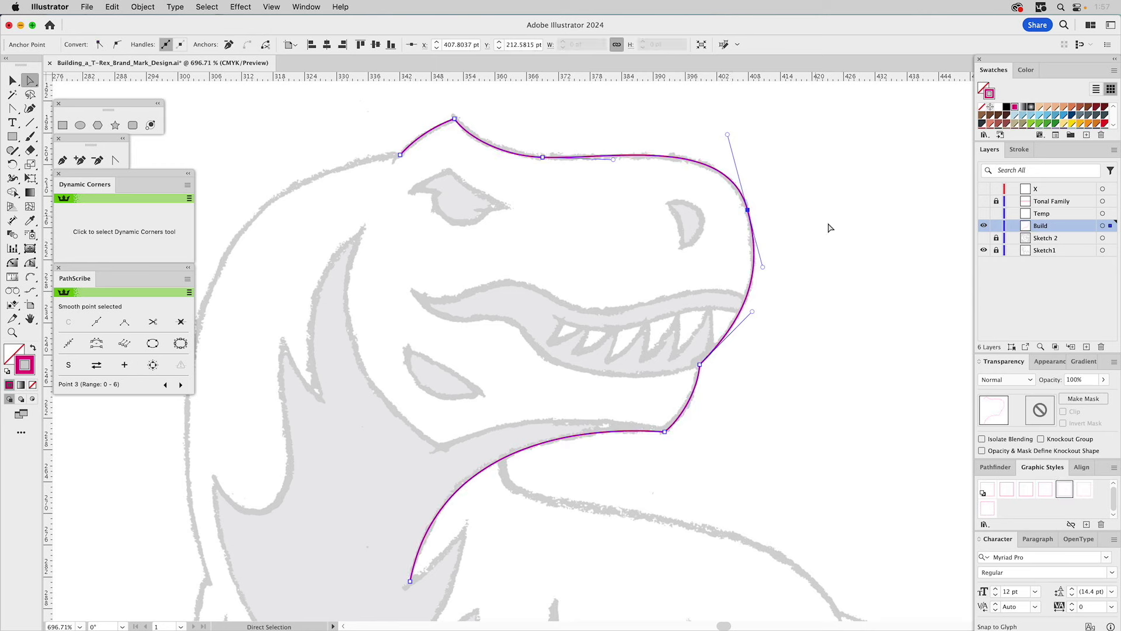
pyautogui.click(804, 227)
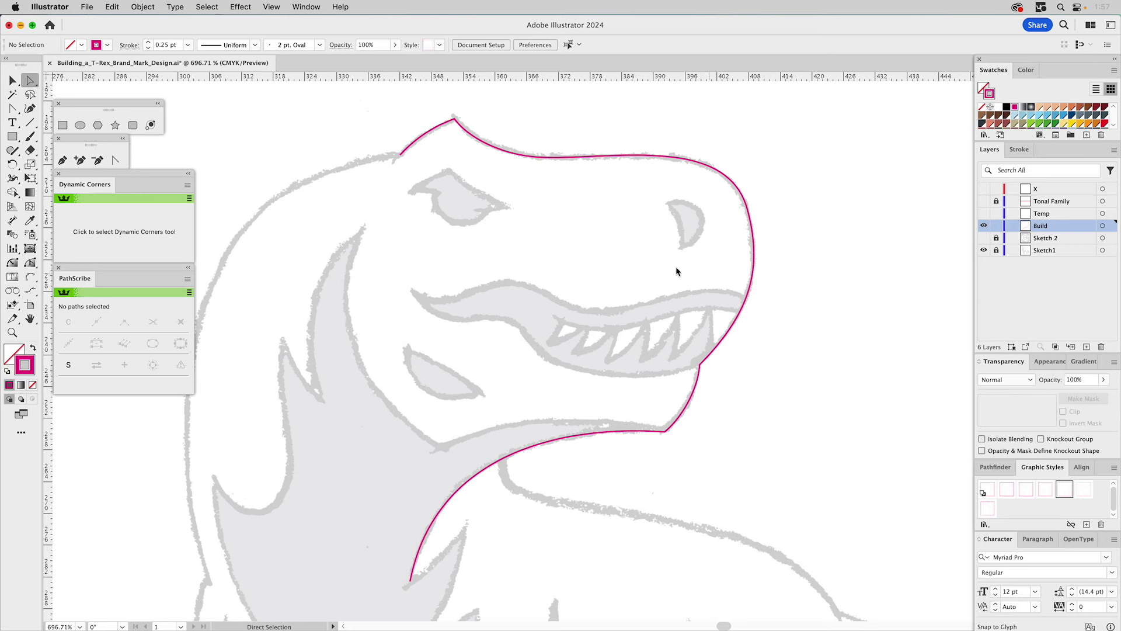
# Step: Try splitting the head path at the chin corner with the Scissors tool
pyautogui.press('space')
pyautogui.moveTo(618, 449); pyautogui.dragTo(658, 383)
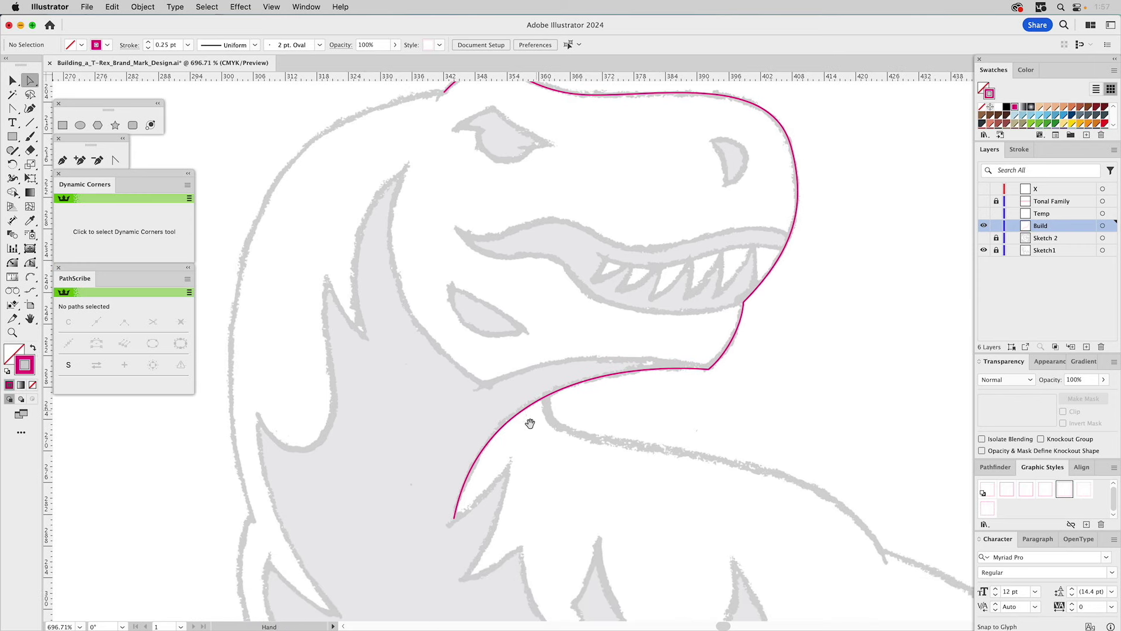
pyautogui.moveTo(780, 495); pyautogui.dragTo(701, 288)
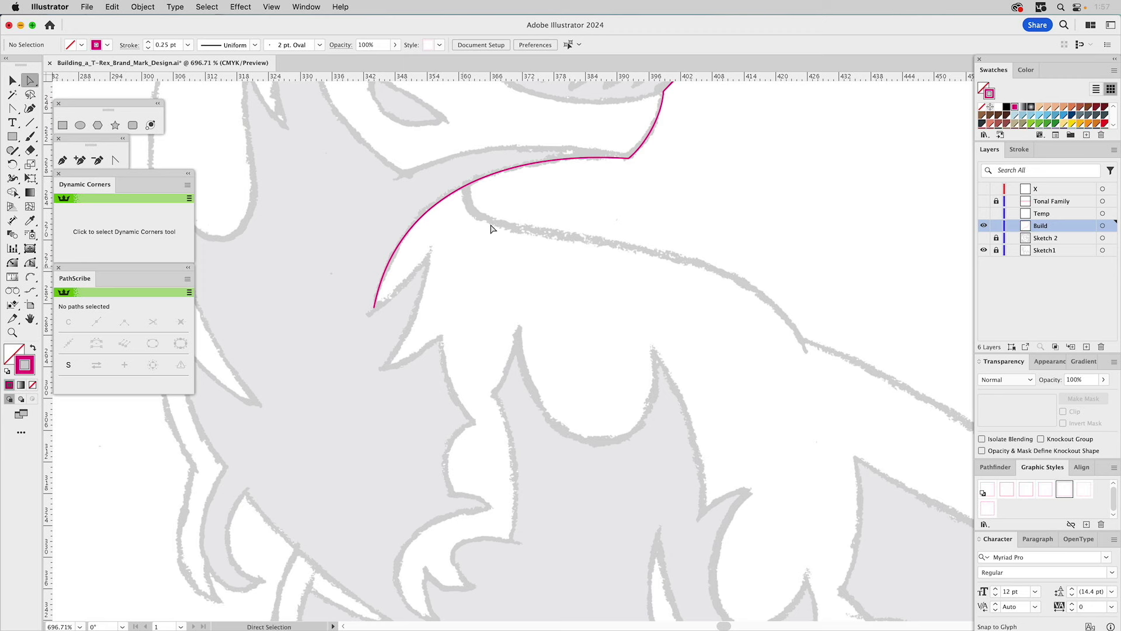
pyautogui.press('v')
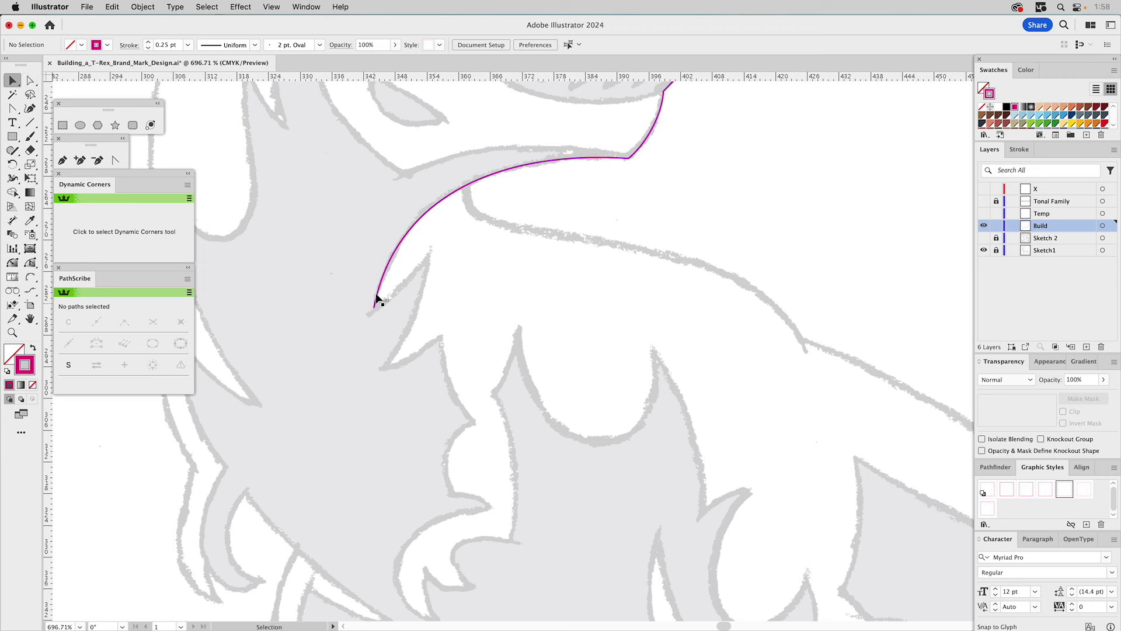
pyautogui.scroll(5, 467, 280)
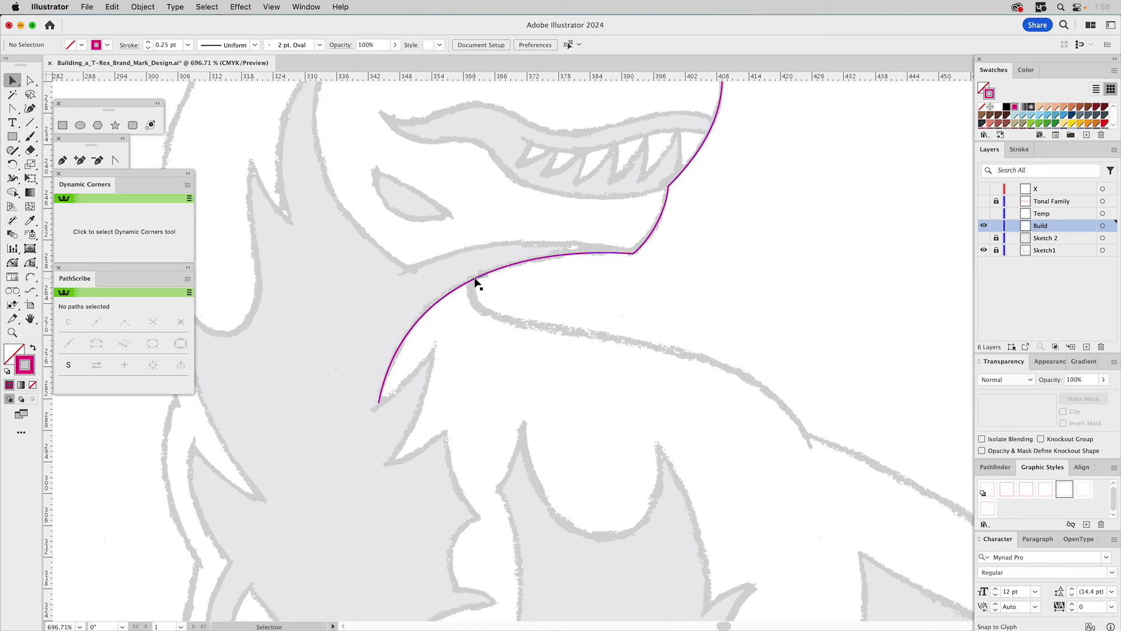
pyautogui.click(479, 276)
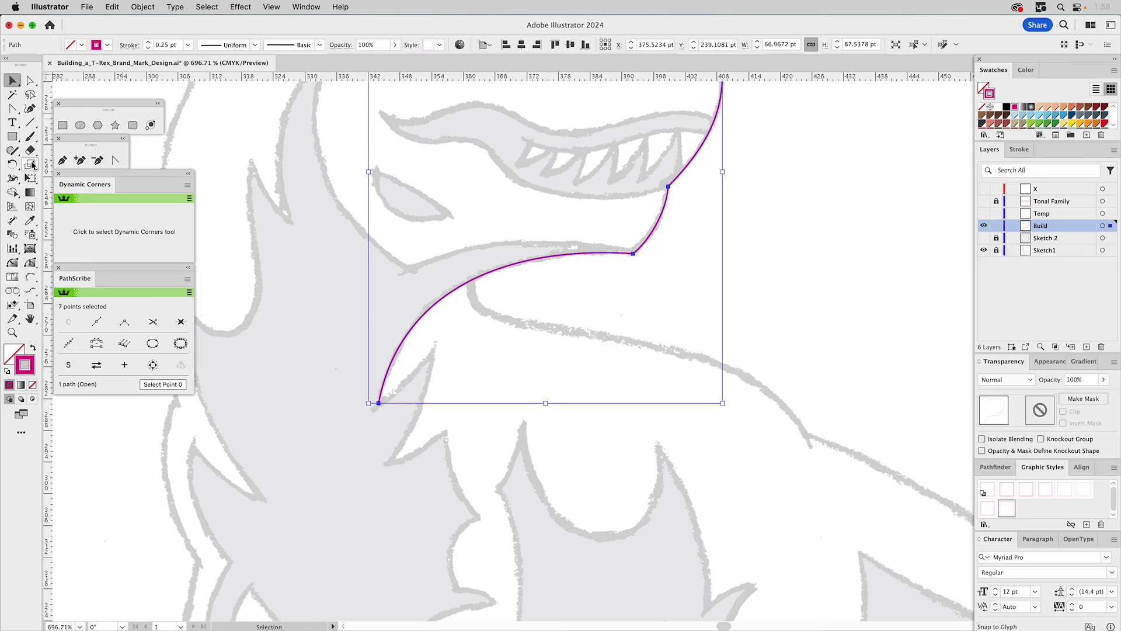
pyautogui.moveTo(30, 151)
pyautogui.mouseDown()
pyautogui.moveTo(56, 150)
pyautogui.moveTo(61, 163)
pyautogui.mouseUp()
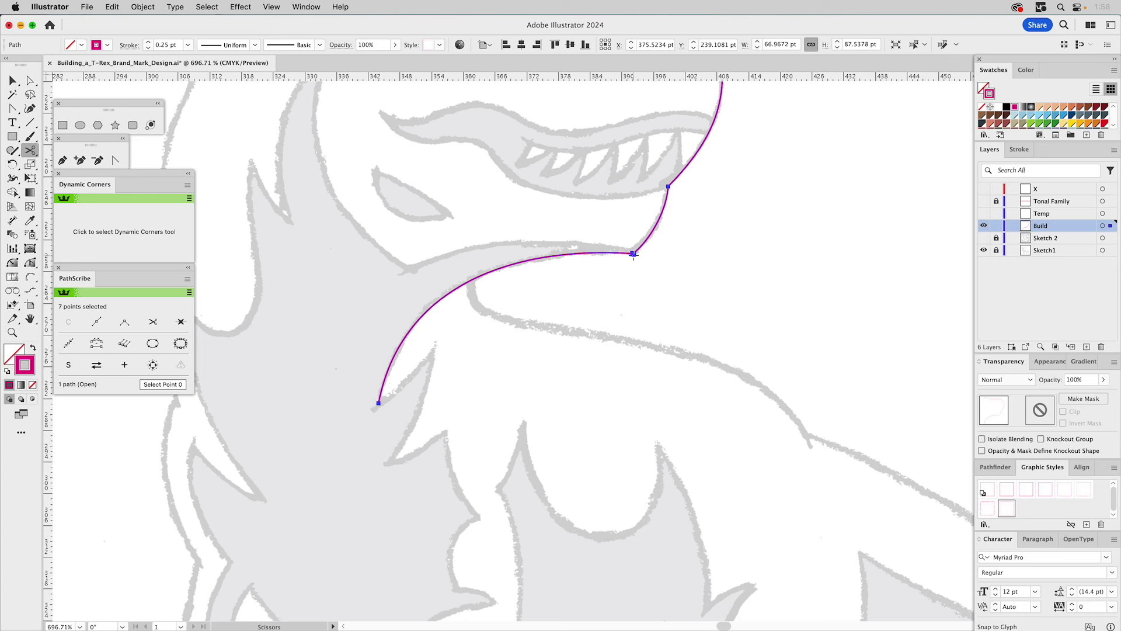
pyautogui.click(634, 253)
# Step: Select the two cut pieces in turn and try to move the throat piece to the Temp layer
pyautogui.press('v')
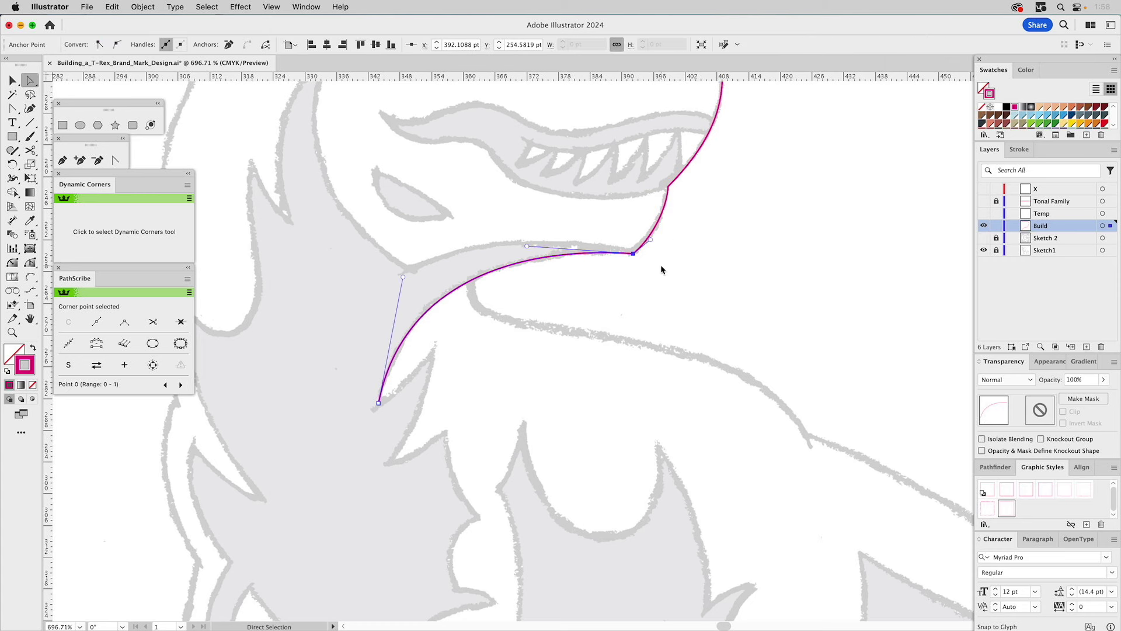
pyautogui.click(660, 264)
pyautogui.click(661, 221)
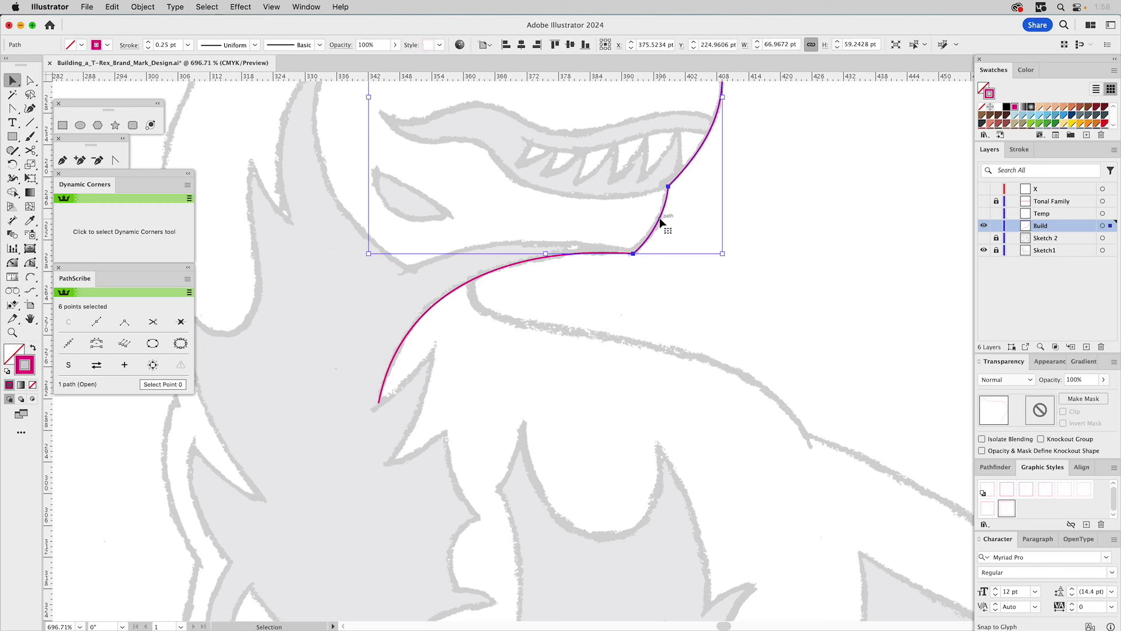
pyautogui.press('super+shift+a')
pyautogui.click(566, 254)
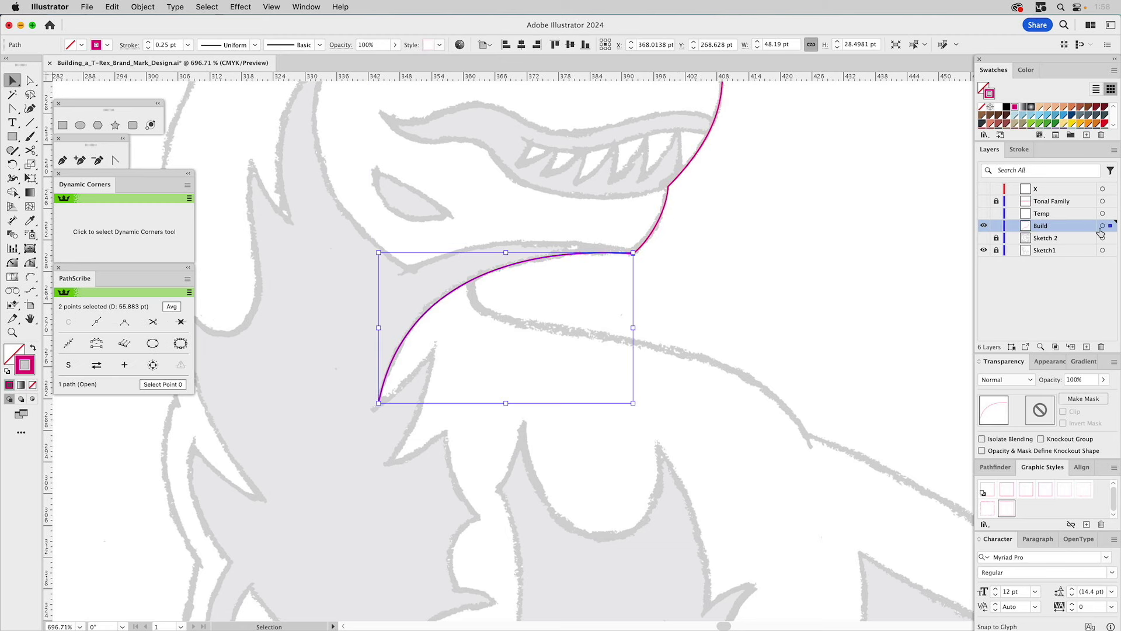
pyautogui.moveTo(1110, 226); pyautogui.dragTo(1113, 217)
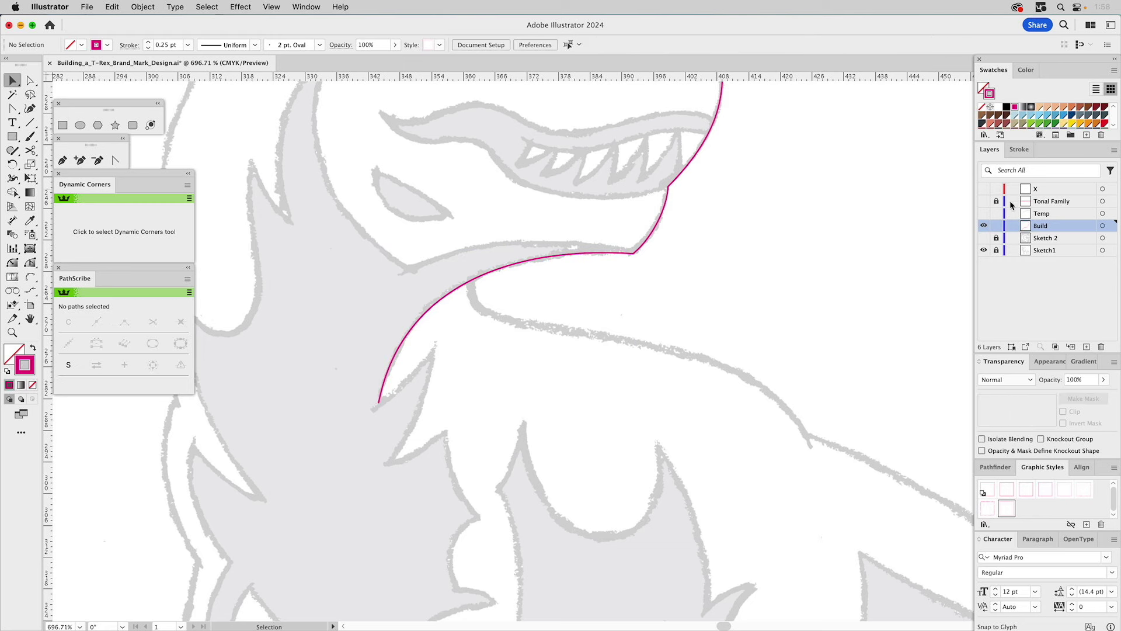
# Step: Cut the head path where the back line meets the jaw and delete the leftover throat segment
pyautogui.click(532, 263)
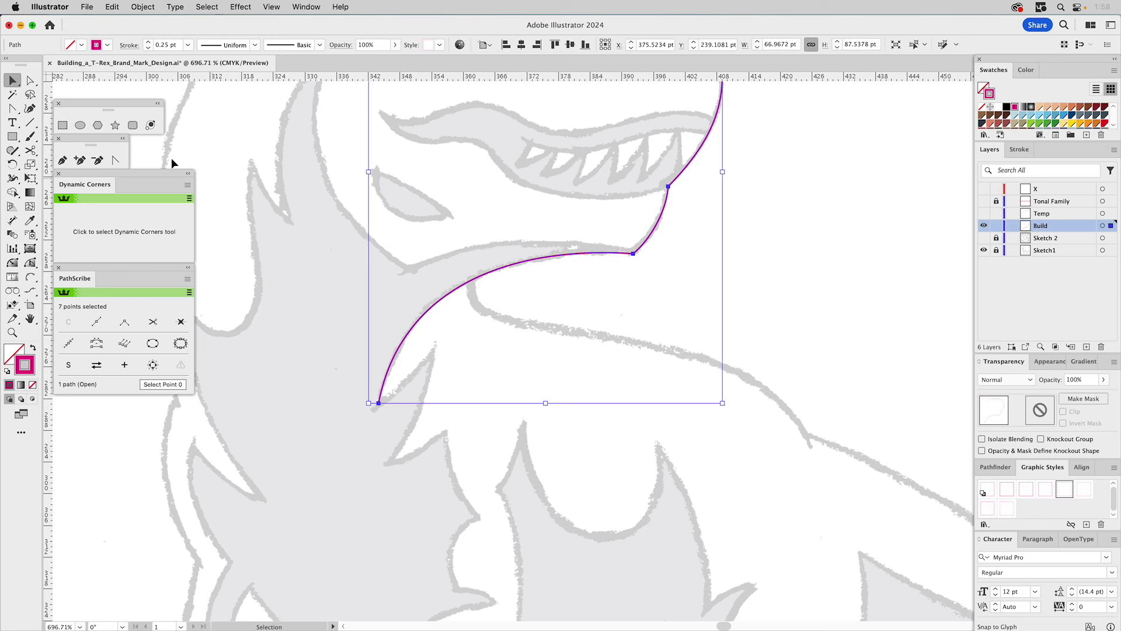
pyautogui.click(30, 150)
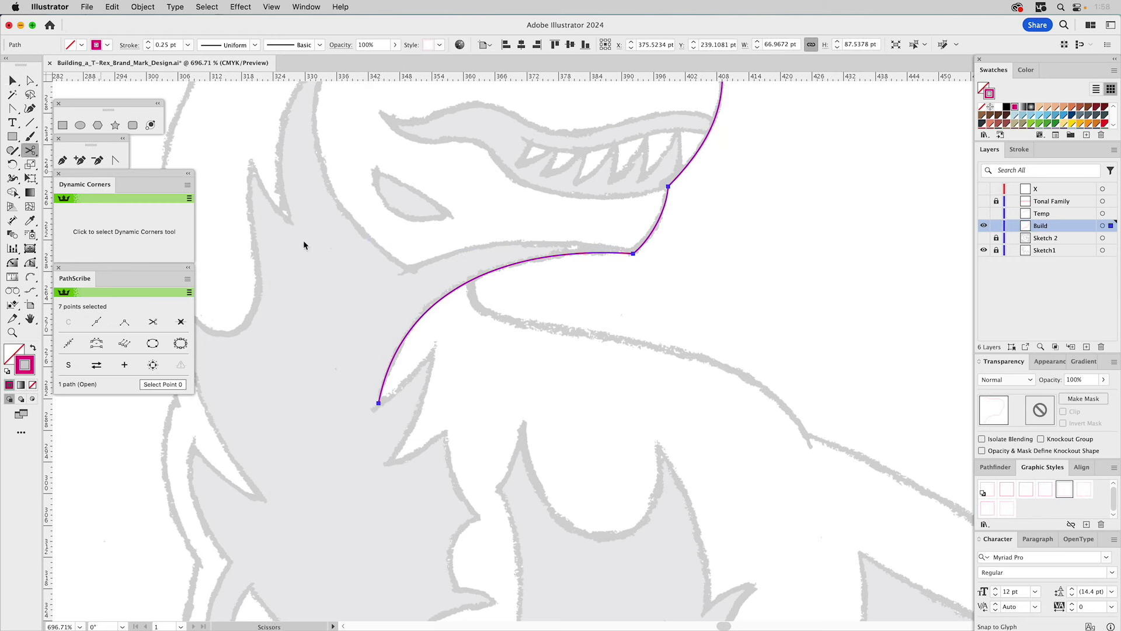
pyautogui.click(471, 284)
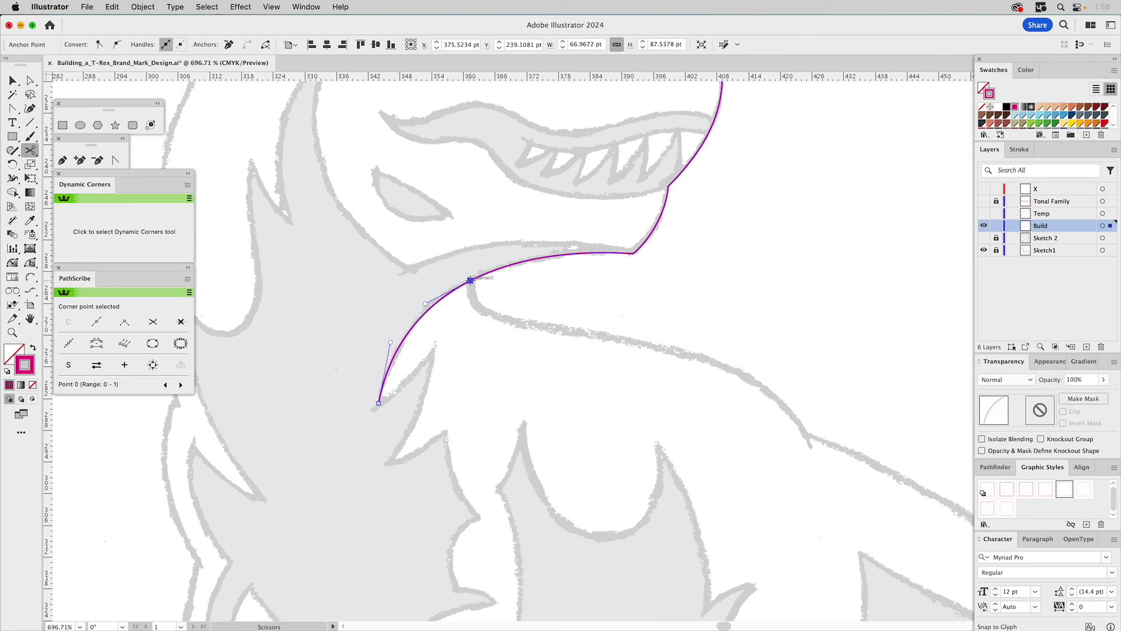
pyautogui.press('a')
pyautogui.moveTo(428, 281); pyautogui.dragTo(417, 350)
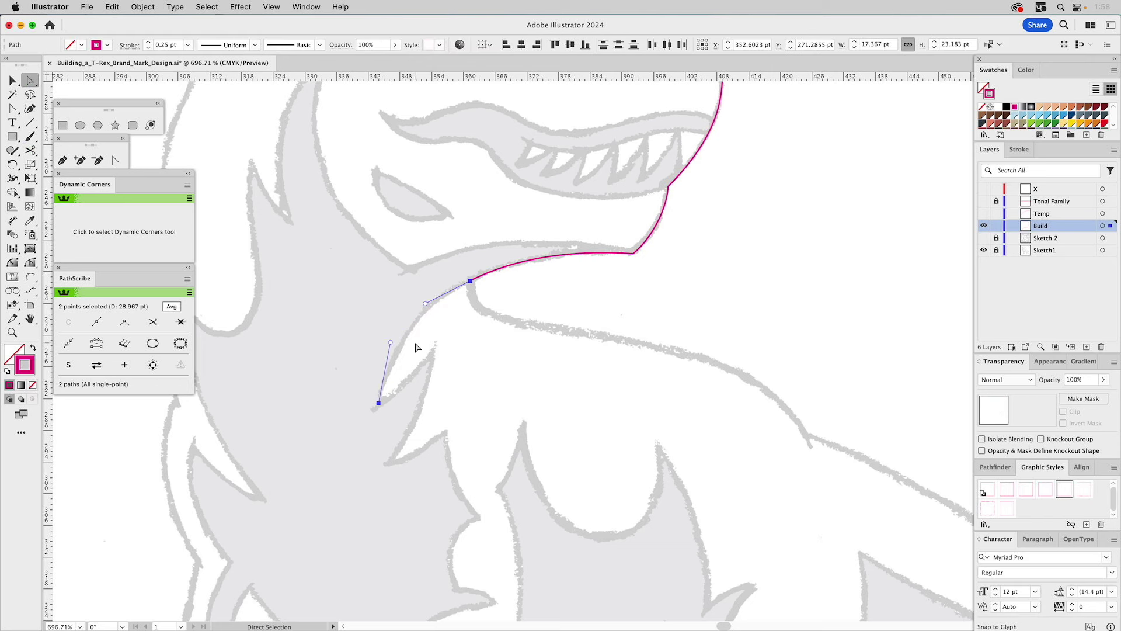
pyautogui.press('Delete')
# Step: Continue the path with the Pen tool from the cut jaw end along the back to the notch above the tail
pyautogui.click(61, 158)
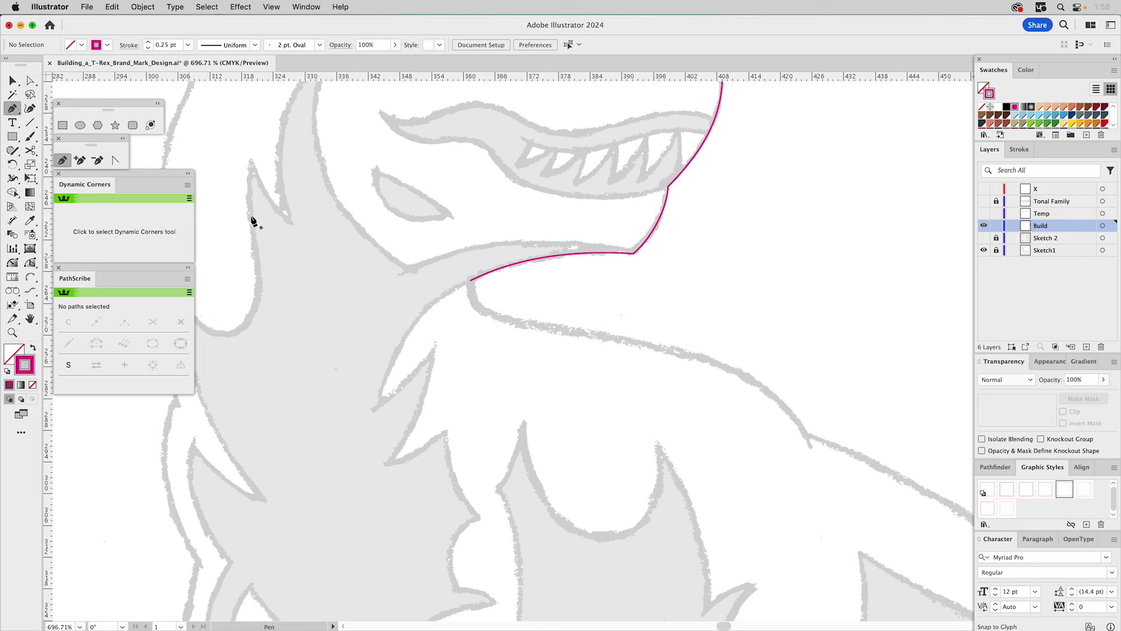
pyautogui.moveTo(470, 281); pyautogui.dragTo(507, 320)
pyautogui.press('space')
pyautogui.moveTo(650, 345); pyautogui.dragTo(655, 260)
pyautogui.click(699, 321)
# Step: Extend the path with the Pen tool around the outer edge of the tail to its tip, using one smooth point at the outermost bend
pyautogui.press('space')
pyautogui.scroll(-5, 741, 306)
pyautogui.hscroll(5, 741, 305)
pyautogui.scroll(-3, 847, 412)
pyautogui.hscroll(3, 846, 413)
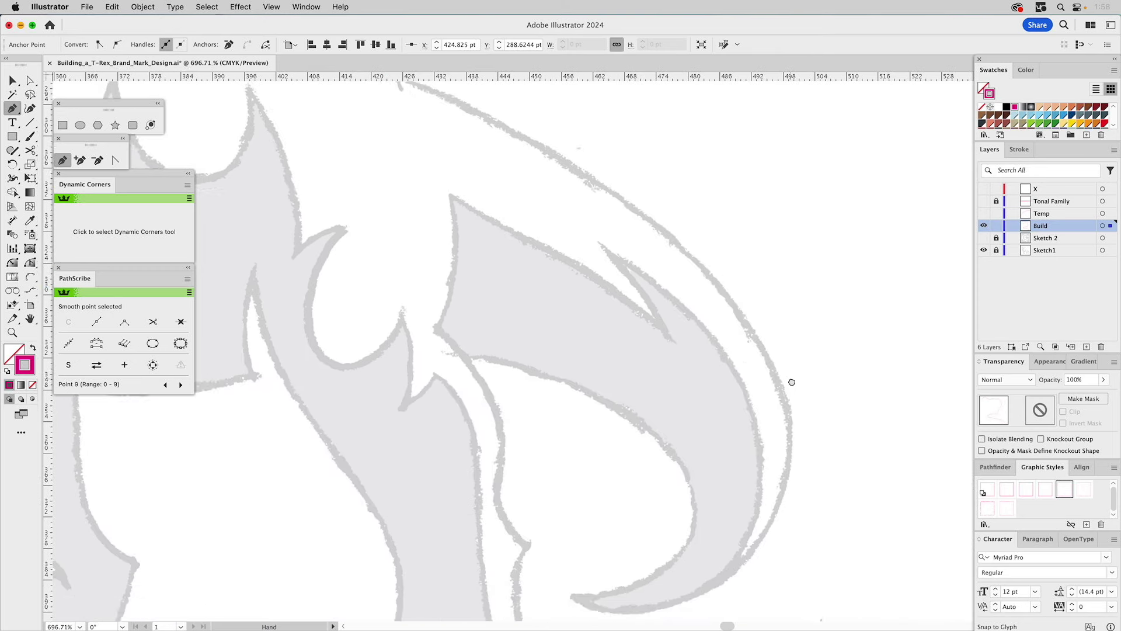
pyautogui.click(12, 333)
pyautogui.keyDown('alt'); pyautogui.click(606, 384); pyautogui.keyUp('alt')
pyautogui.keyDown('alt'); pyautogui.click(607, 385); pyautogui.keyUp('alt')
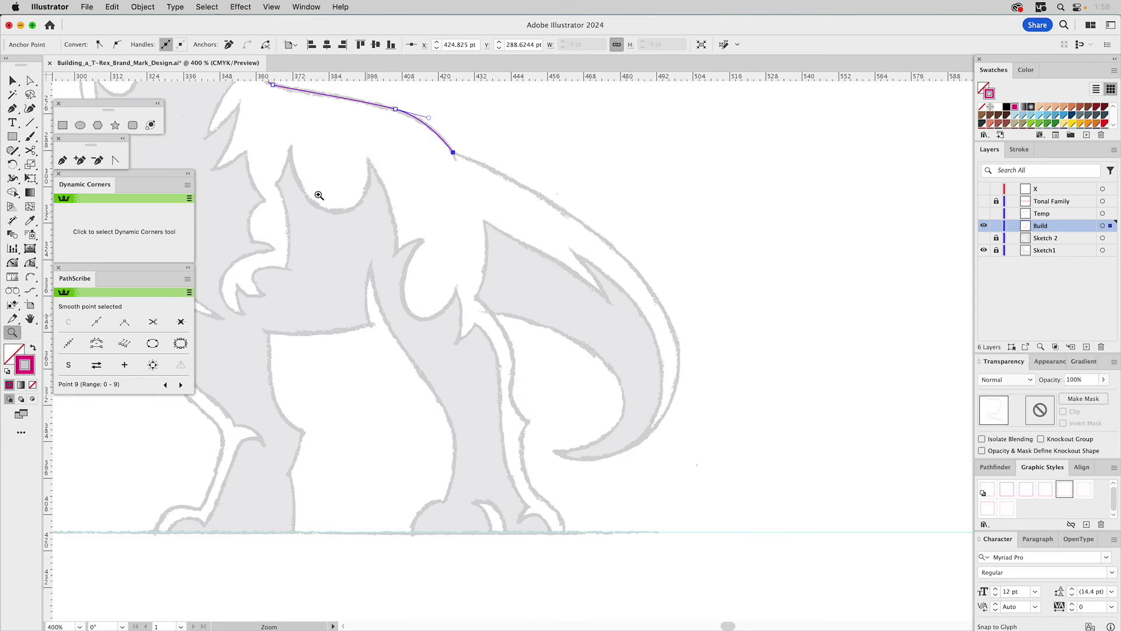
pyautogui.click(62, 160)
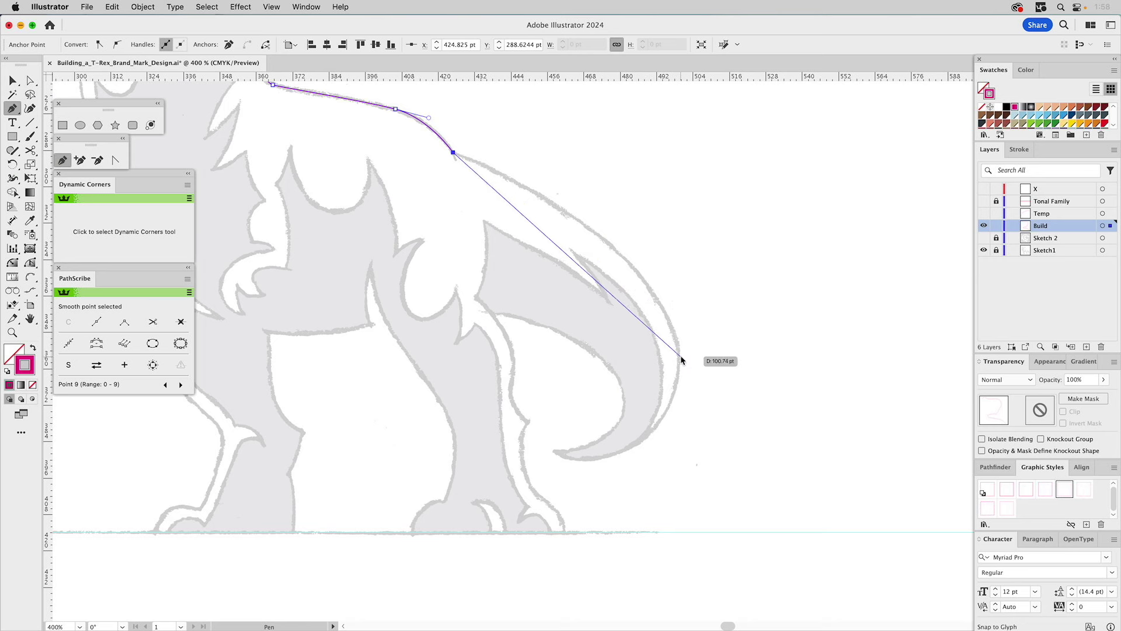
pyautogui.moveTo(680, 356); pyautogui.dragTo(681, 390)
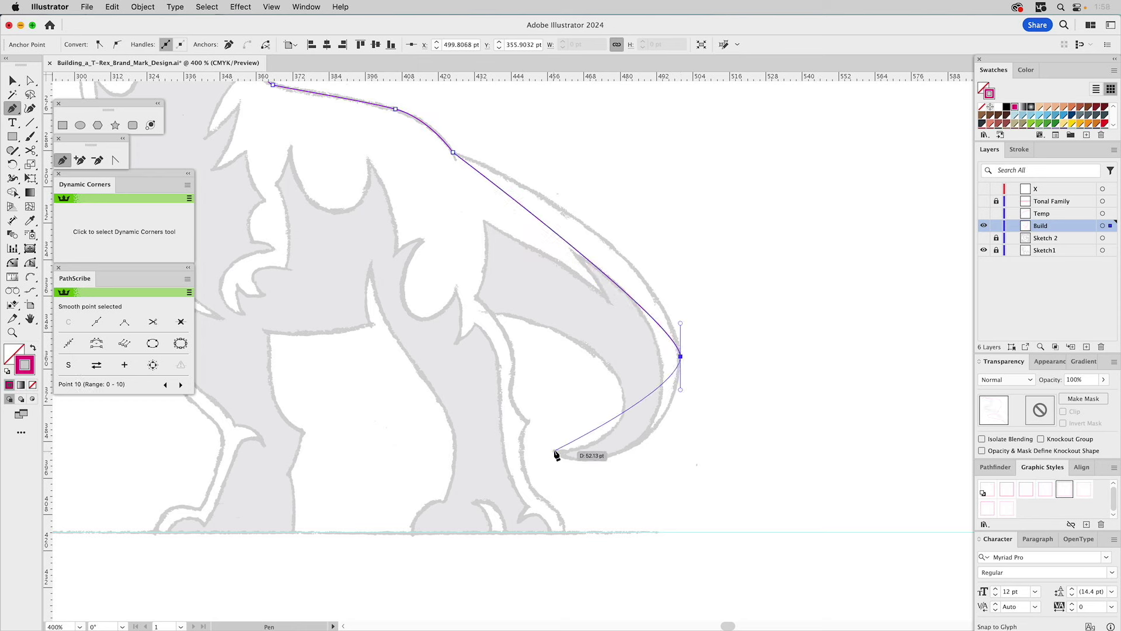
pyautogui.moveTo(555, 451); pyautogui.dragTo(624, 405)
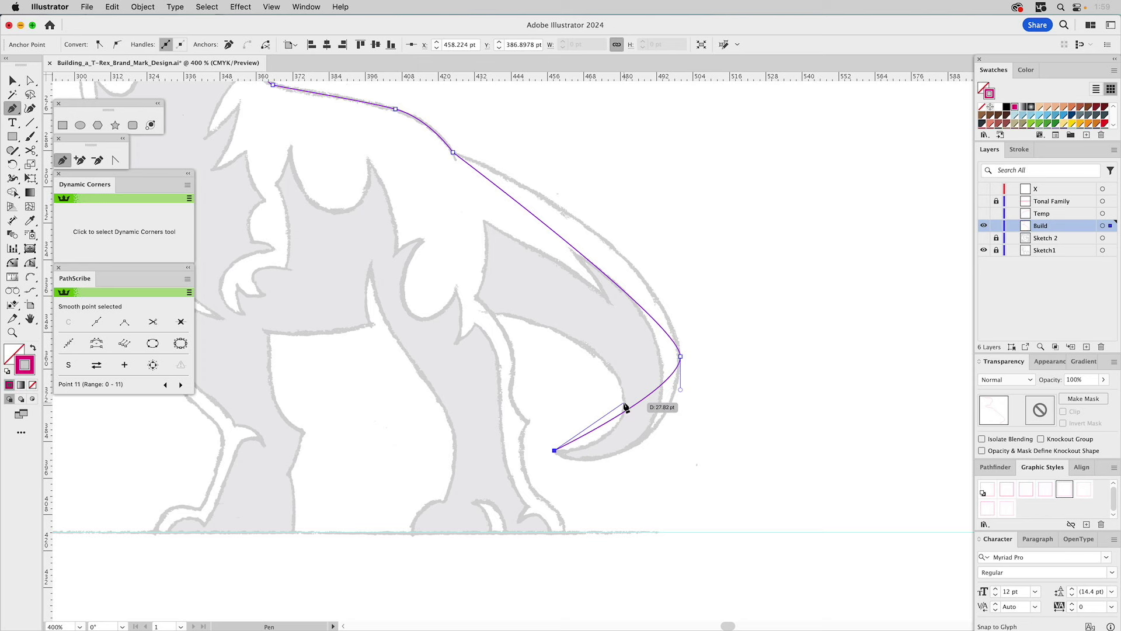
# Step: Place a smooth point on the tail's inner curve and a corner where the tail meets the hind leg
pyautogui.moveTo(625, 406); pyautogui.dragTo(628, 408)
pyautogui.moveTo(625, 403)
pyautogui.mouseDown()
pyautogui.moveTo(625, 393)
pyautogui.moveTo(624, 402)
pyautogui.mouseUp()
pyautogui.moveTo(624, 401); pyautogui.dragTo(624, 375)
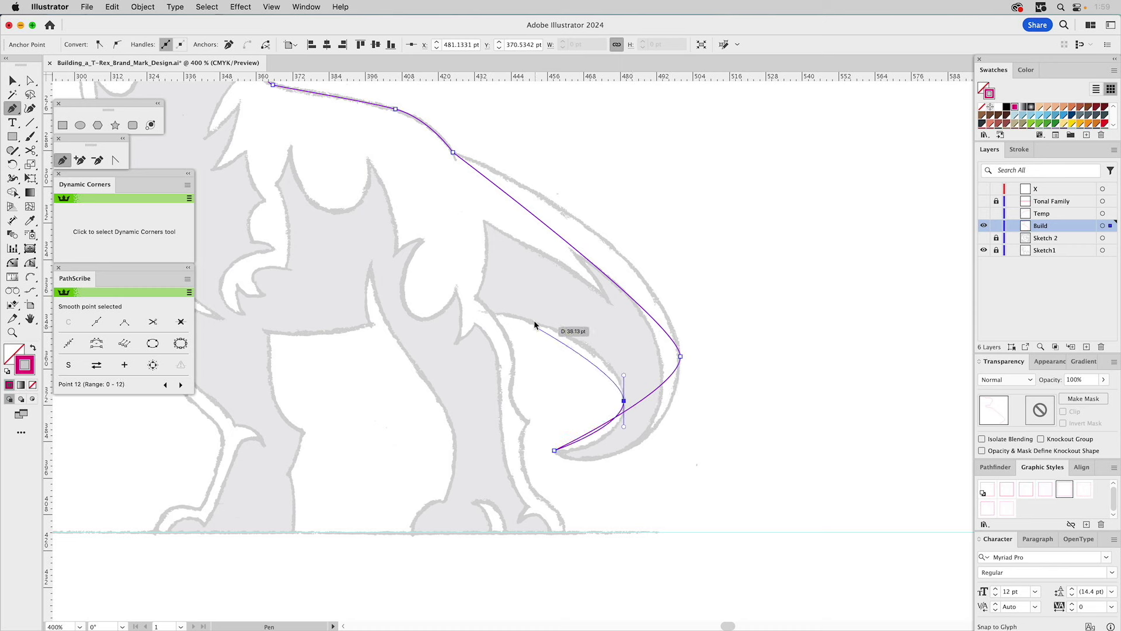
pyautogui.click(492, 313)
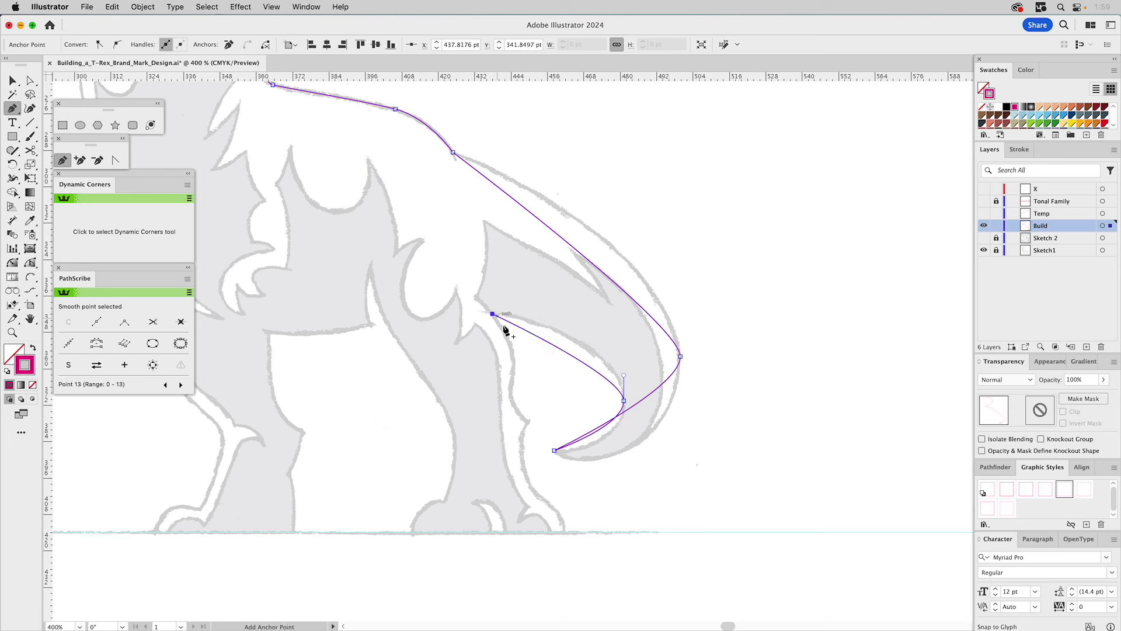
# Step: Trace the back of the hind leg down to the ground guide and run the path straight along the foot's base to its opposite end
pyautogui.click(528, 422)
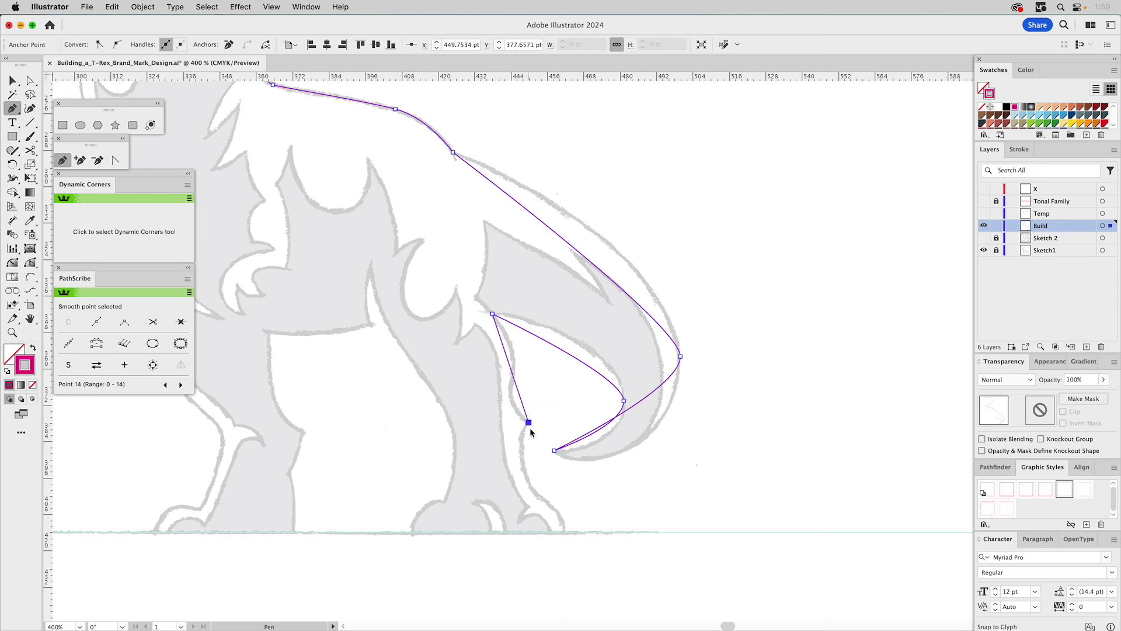
pyautogui.keyDown('super'); pyautogui.click(539, 500); pyautogui.keyUp('super')
pyautogui.moveTo(551, 504); pyautogui.dragTo(556, 506)
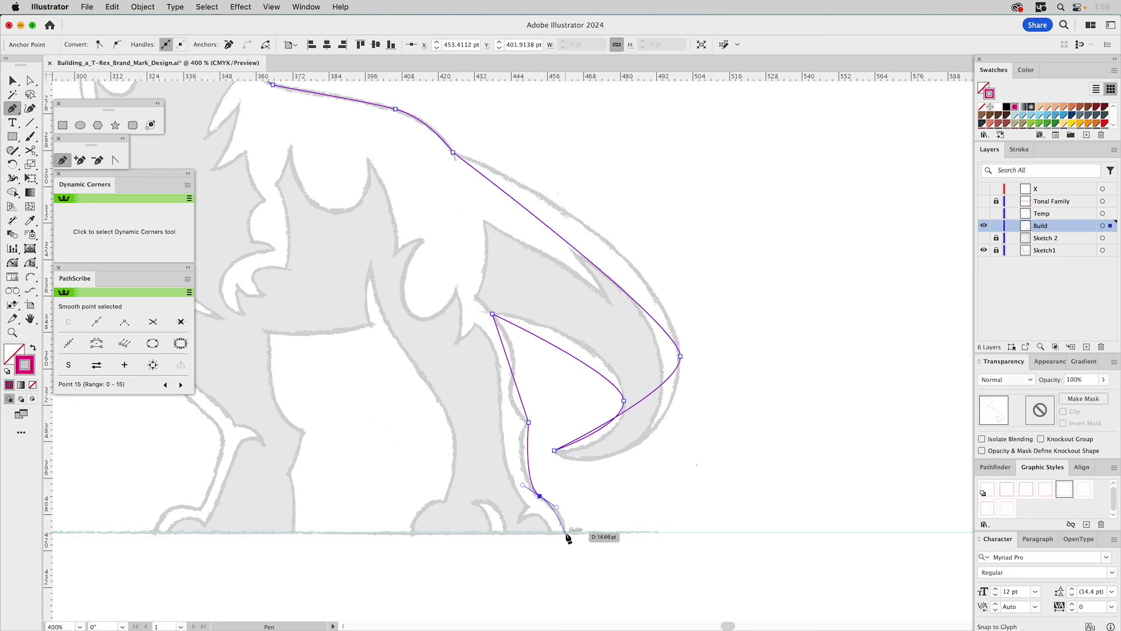
pyautogui.click(565, 532)
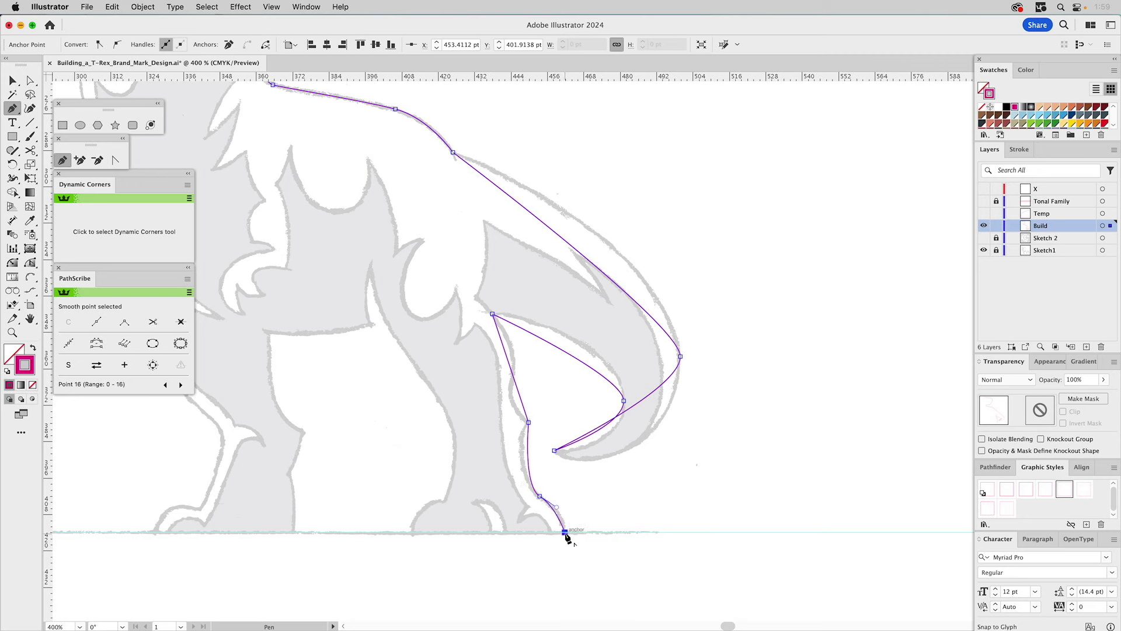
pyautogui.click(411, 532)
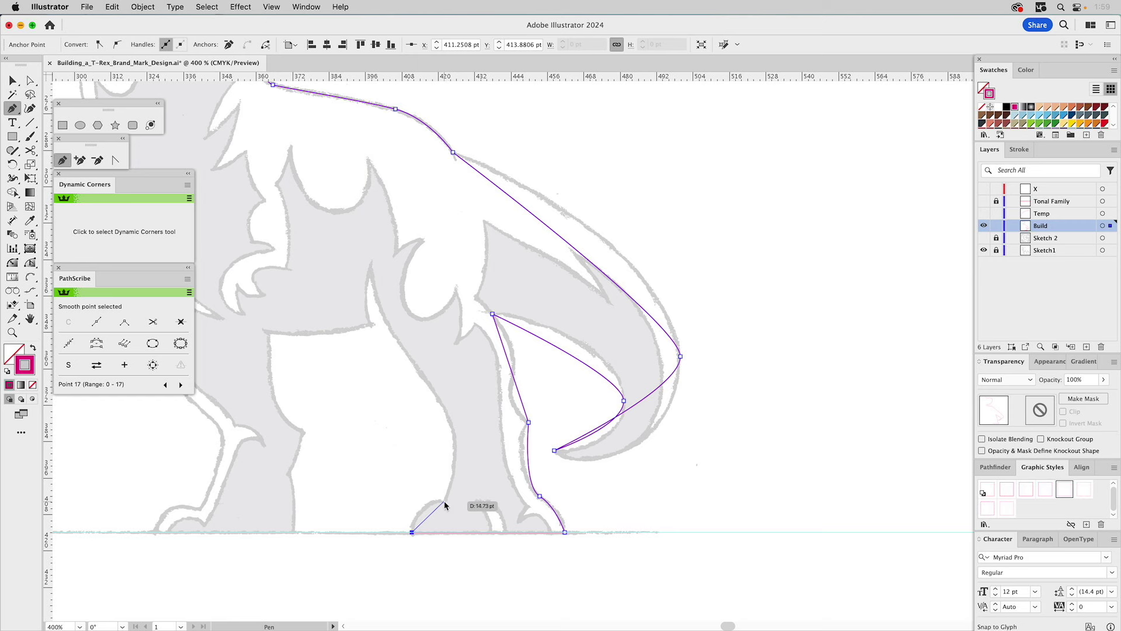
# Step: Trace the other side of the hind leg from the foot up to the pointed thigh notch and down to the belly line
pyautogui.click(444, 502)
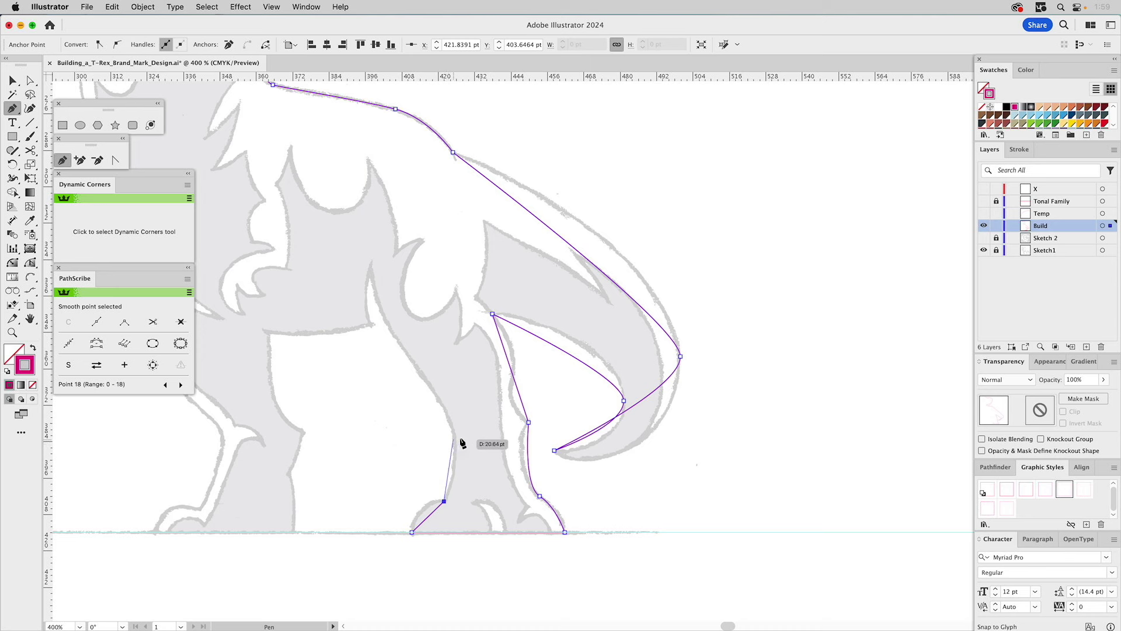
pyautogui.moveTo(454, 437); pyautogui.dragTo(447, 398)
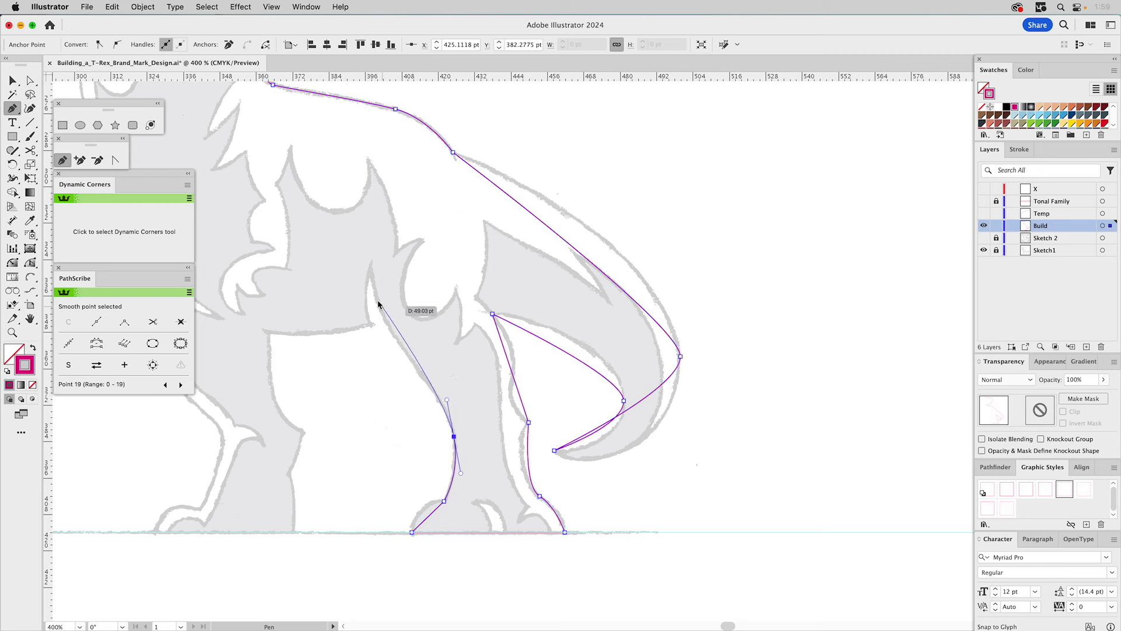
pyautogui.click(371, 263)
pyautogui.moveTo(383, 320); pyautogui.dragTo(577, 353)
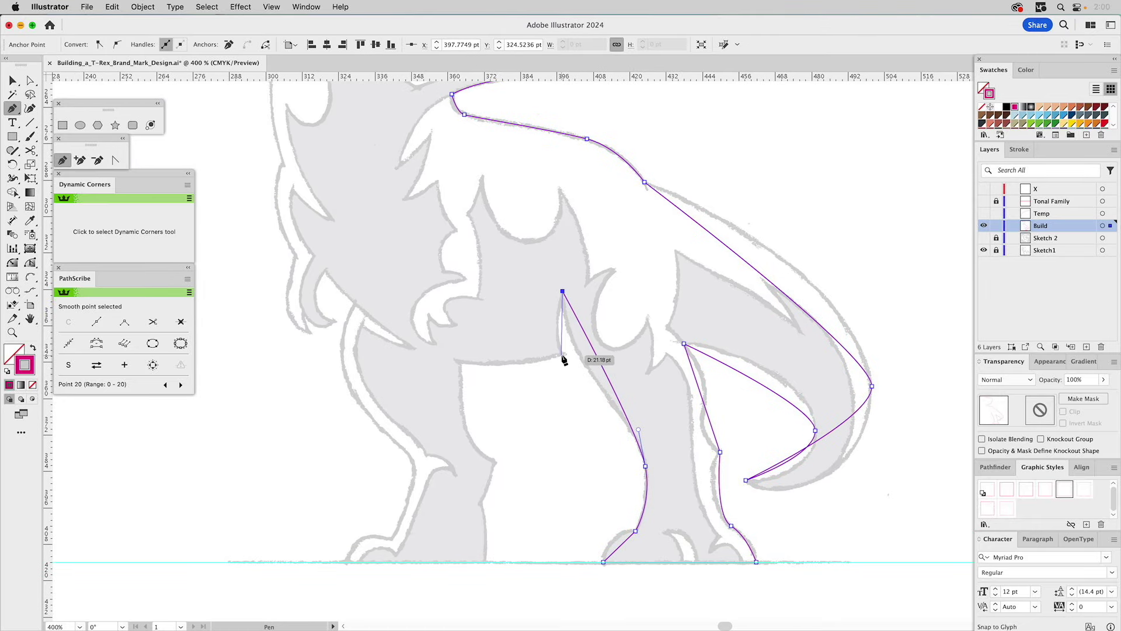
pyautogui.click(562, 355)
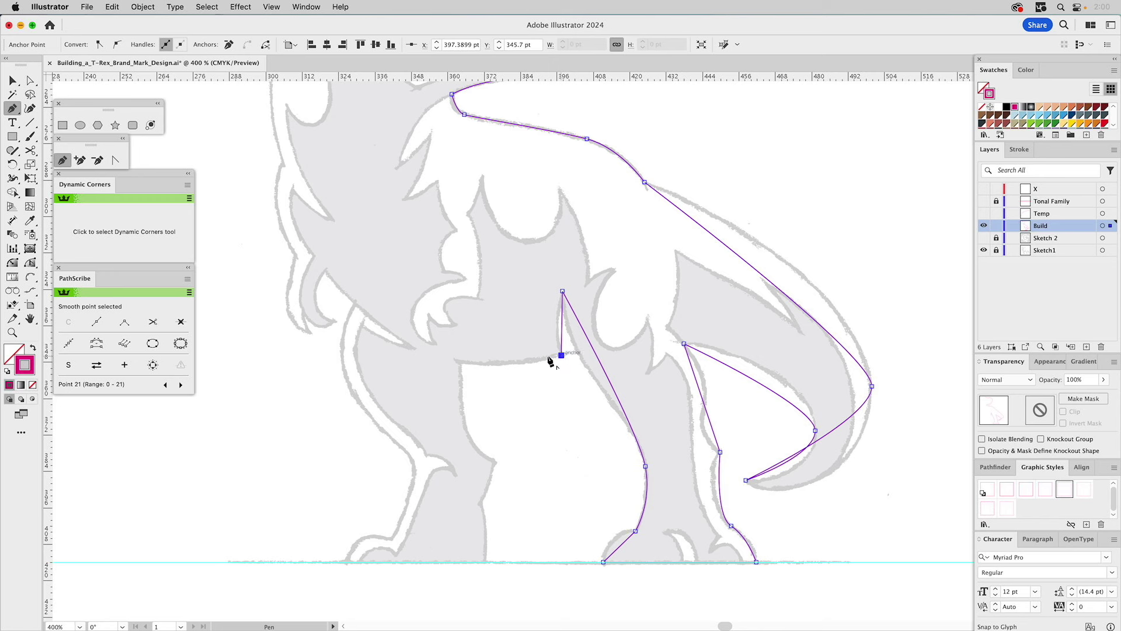
# Step: Extend the path along the belly line, down the back of the front leg to the ground guide and along the foot's base to the toe
pyautogui.click(460, 362)
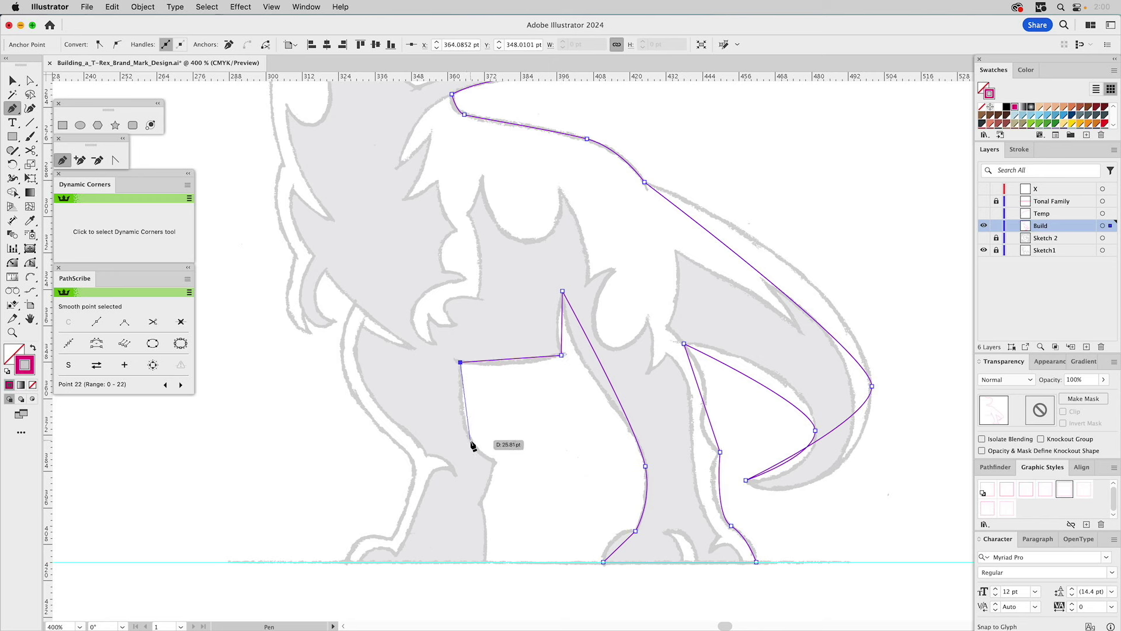
pyautogui.click(494, 462)
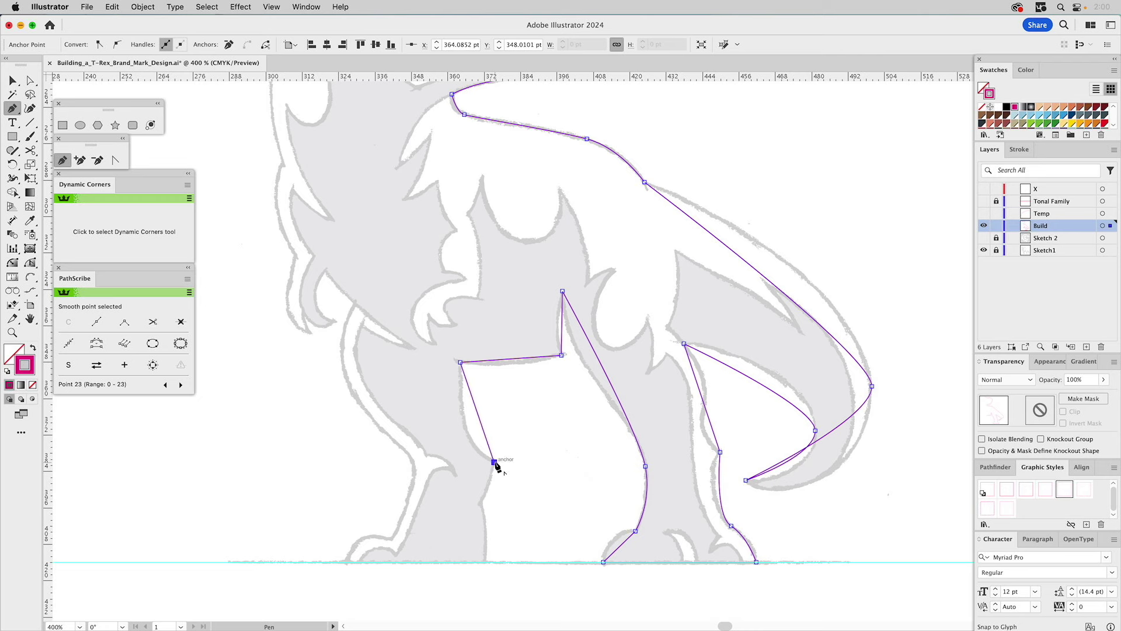
pyautogui.click(480, 504)
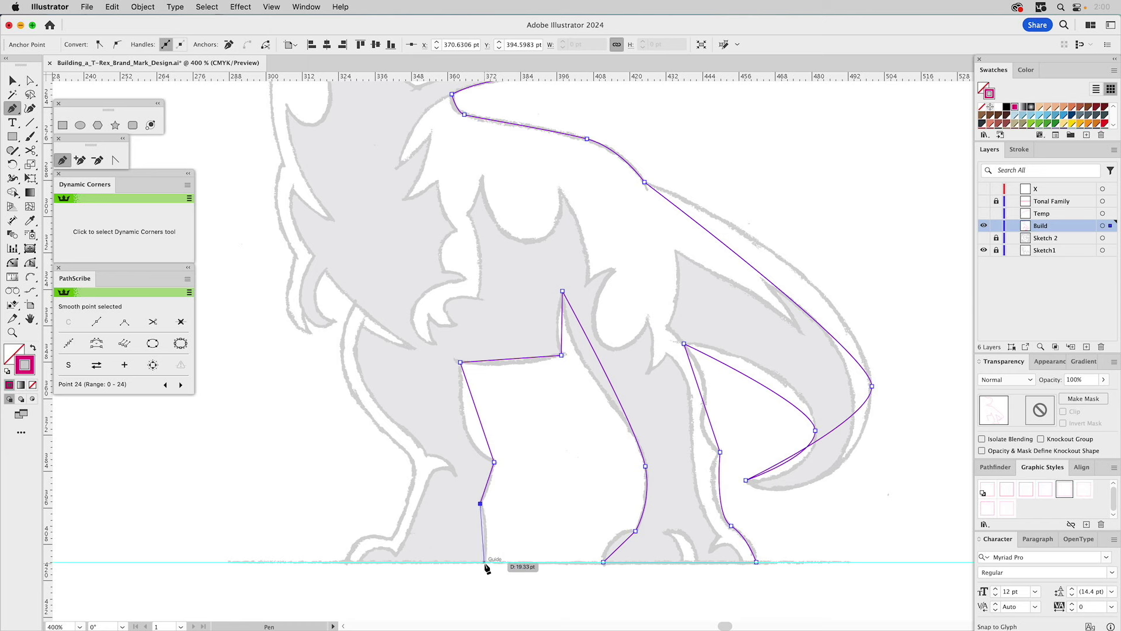
pyautogui.click(485, 562)
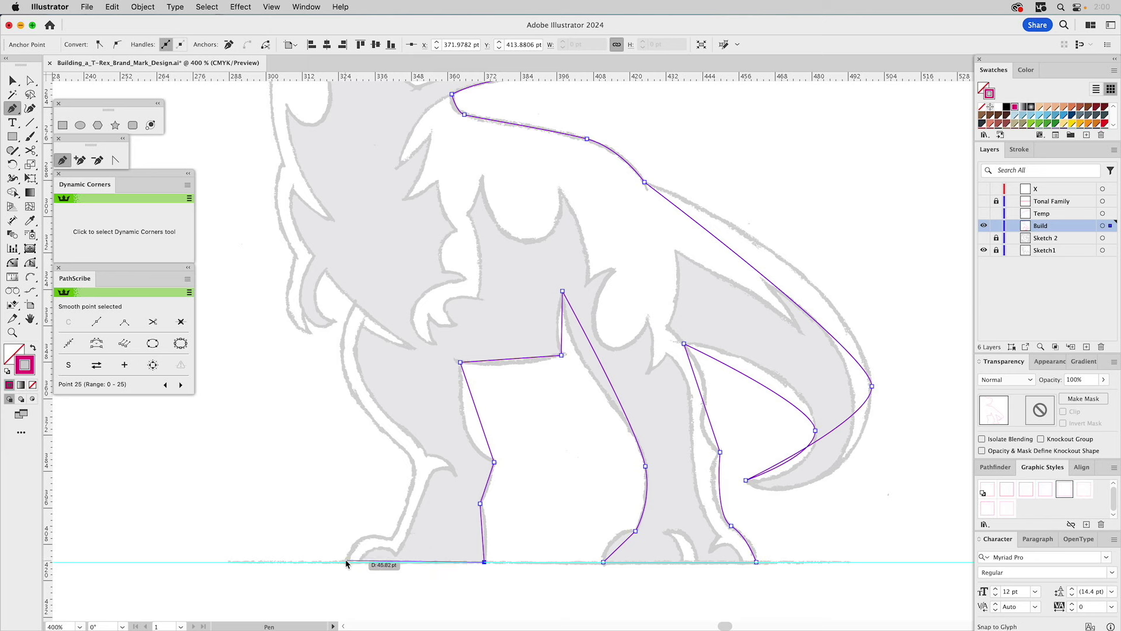
pyautogui.click(345, 561)
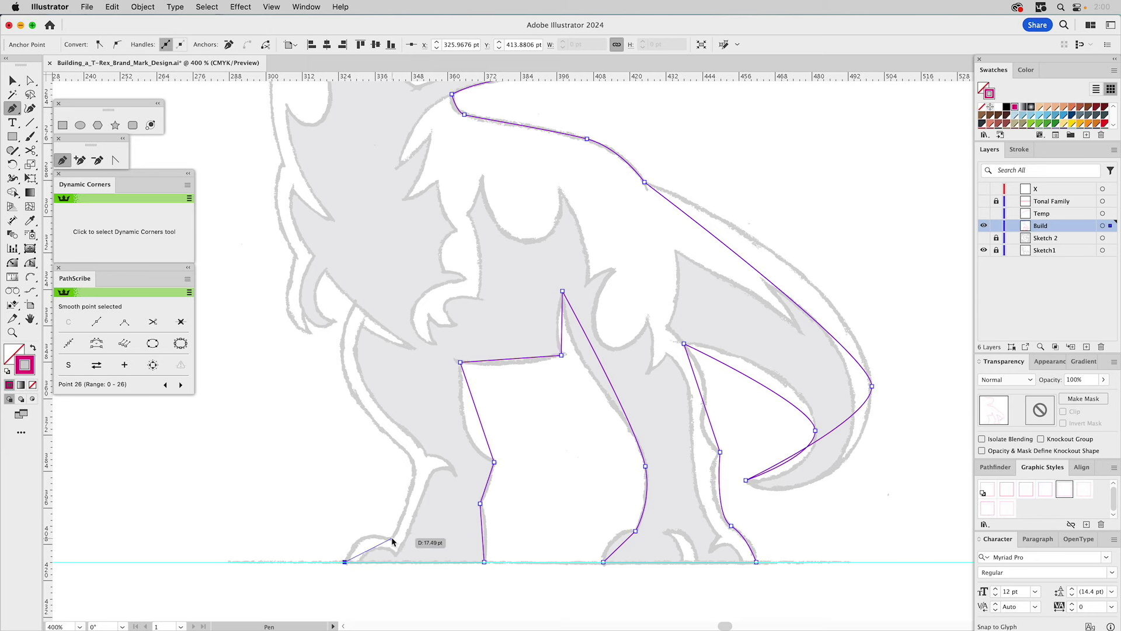
# Step: Trace the front leg's outer side from the foot up to the chest with smooth points at ankle and thigh, shortening the thigh point's upper handle
pyautogui.click(391, 537)
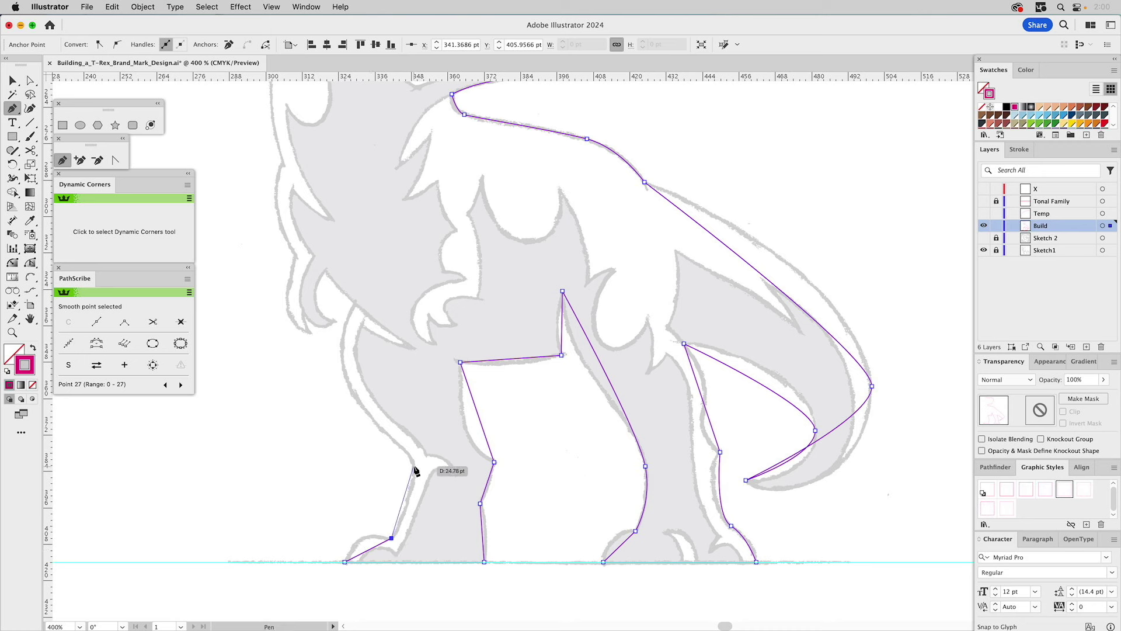
pyautogui.moveTo(413, 467); pyautogui.dragTo(409, 449)
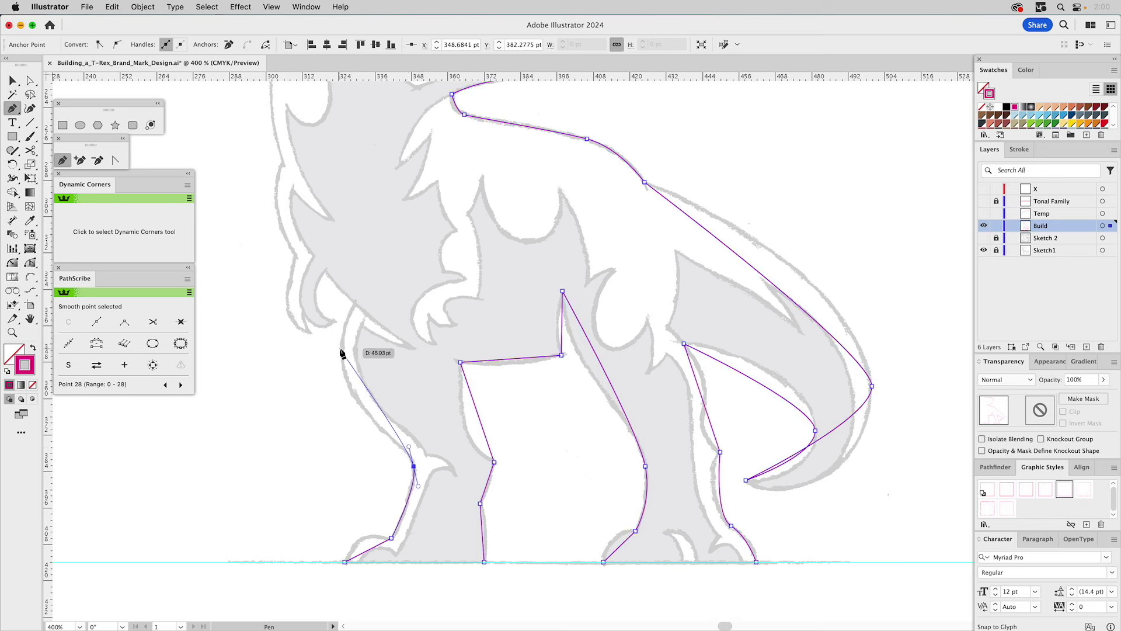
pyautogui.moveTo(341, 351); pyautogui.dragTo(340, 305)
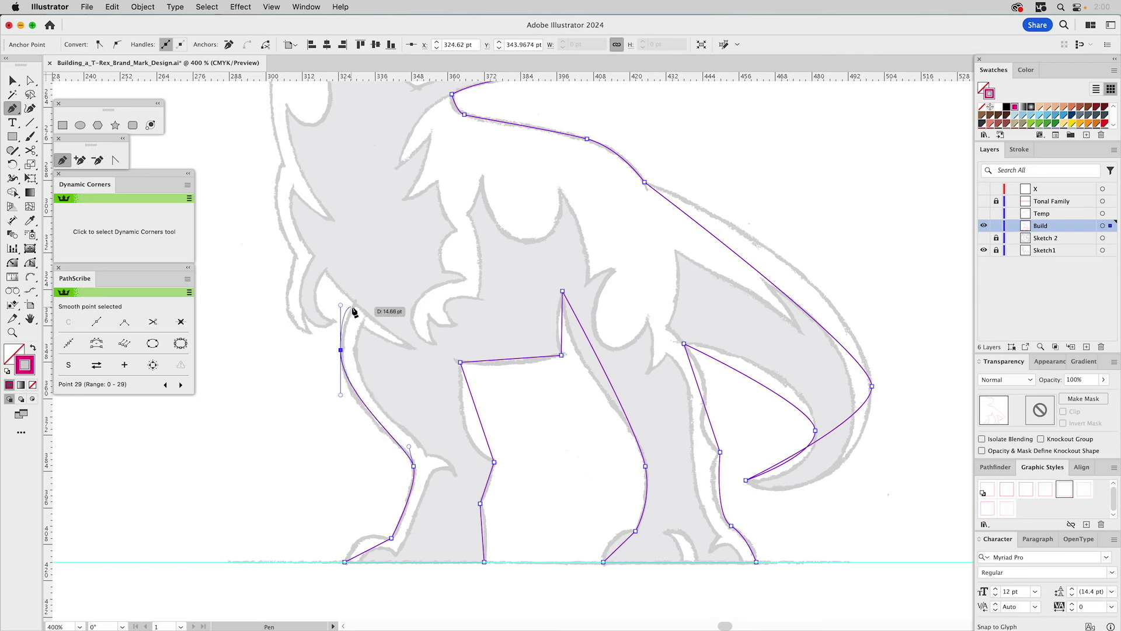
pyautogui.click(354, 305)
pyautogui.press('a')
pyautogui.moveTo(341, 307); pyautogui.dragTo(341, 321)
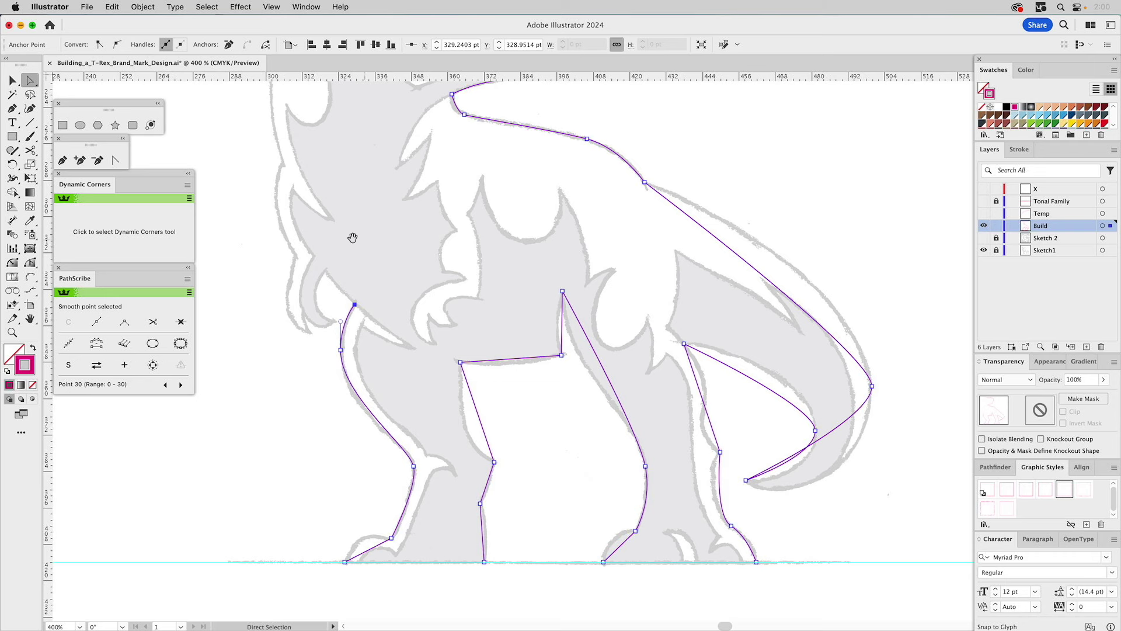
# Step: Resume the path from its endpoint at the chest and place corner points around the small hand's claws up to the wrist
pyautogui.moveTo(360, 243); pyautogui.dragTo(435, 377)
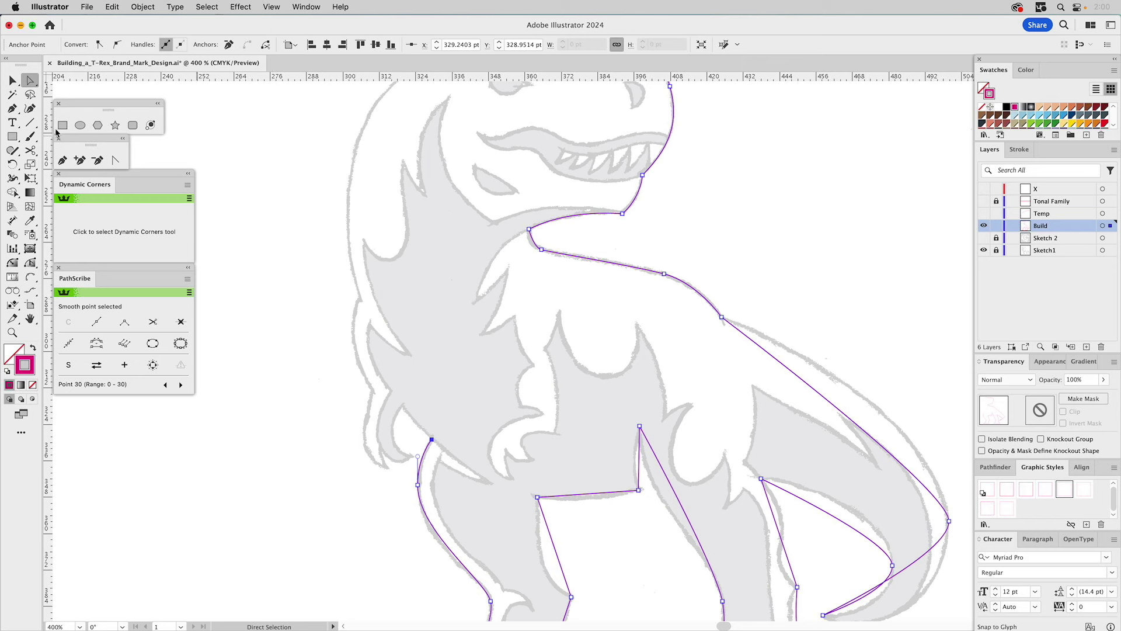
pyautogui.click(63, 160)
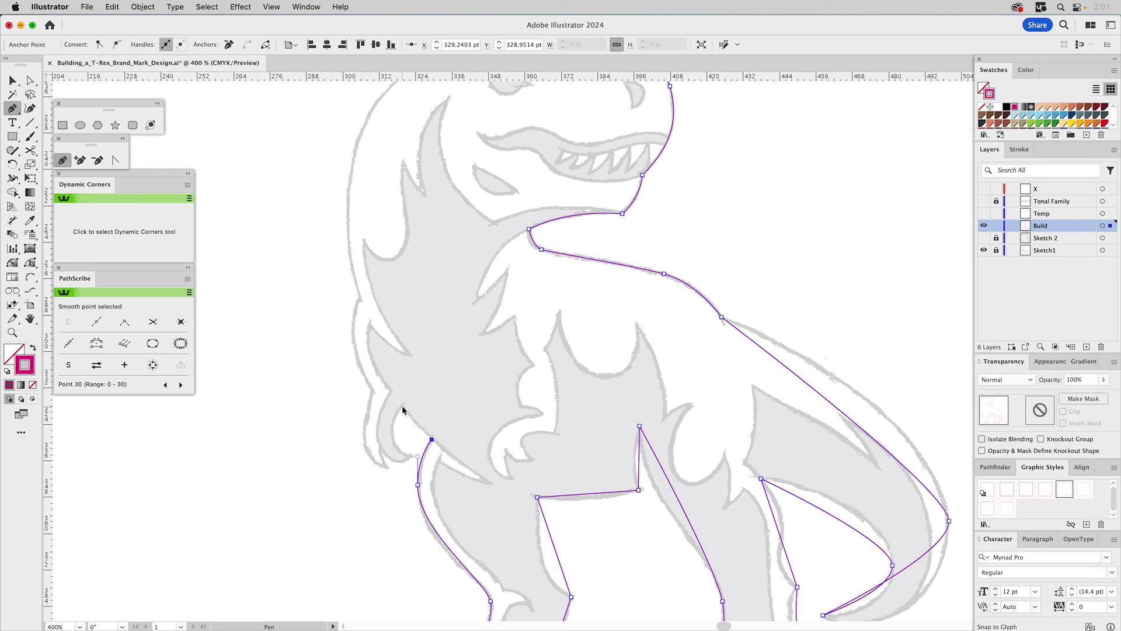
pyautogui.moveTo(402, 405); pyautogui.dragTo(406, 414)
pyautogui.press('Escape')
pyautogui.press('z')
pyautogui.moveTo(295, 243); pyautogui.dragTo(542, 579)
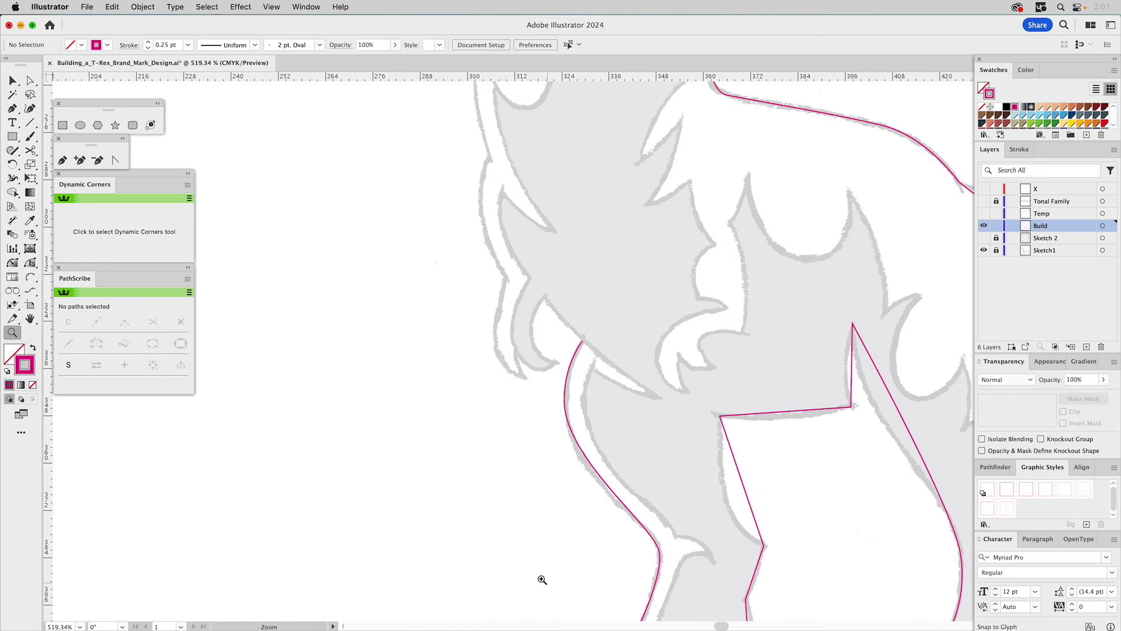
pyautogui.click(61, 161)
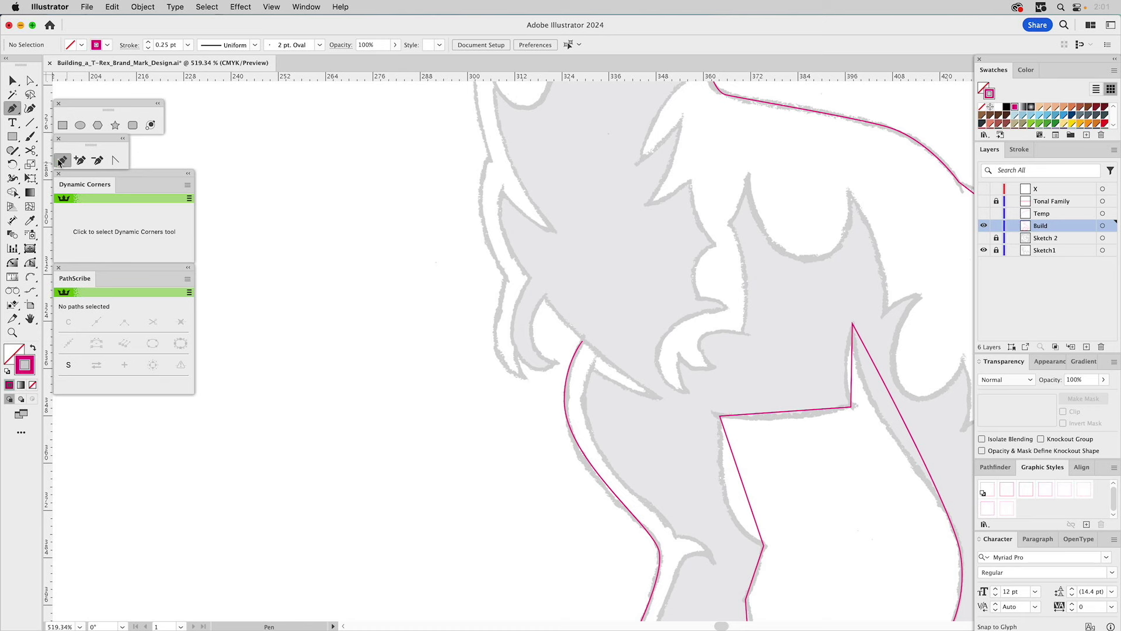
pyautogui.click(582, 341)
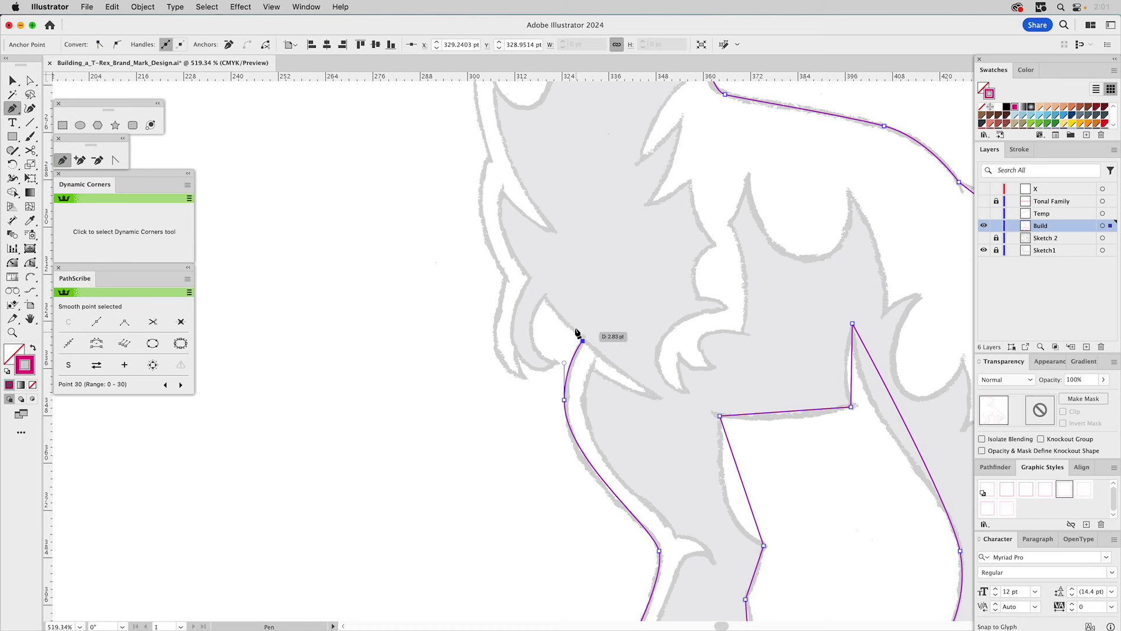
pyautogui.click(544, 298)
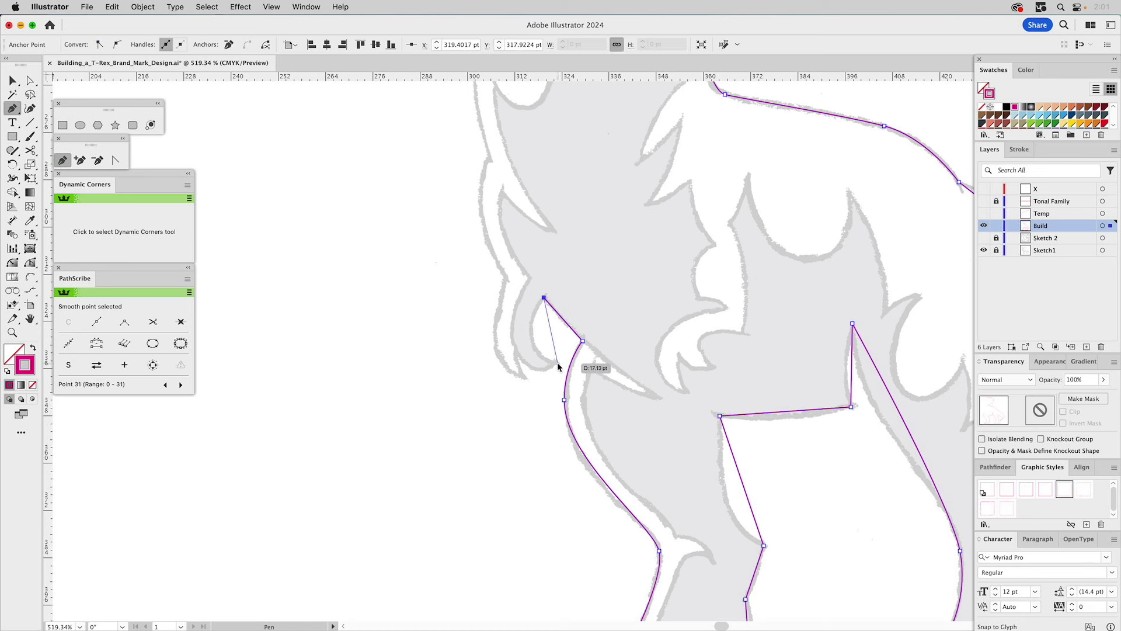
pyautogui.moveTo(557, 363); pyautogui.dragTo(508, 282)
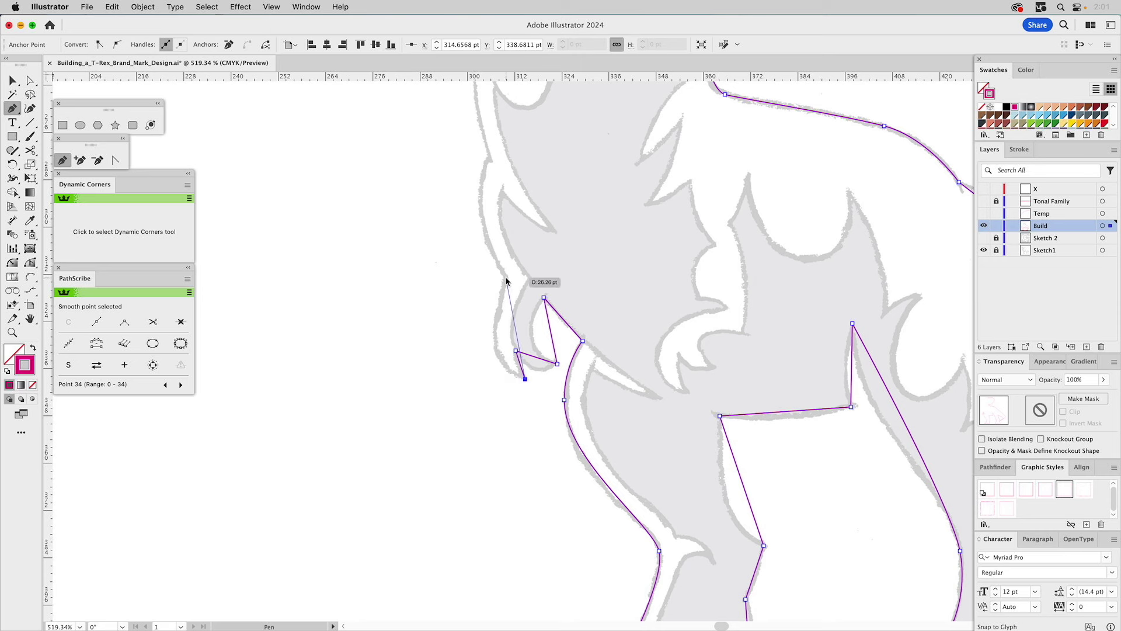
pyautogui.moveTo(508, 282); pyautogui.dragTo(506, 280)
pyautogui.moveTo(505, 279); pyautogui.dragTo(514, 319)
# Step: Place a point where the small arm's outer edge meets the neck and close the path at its starting point on the head
pyautogui.scroll(5, 517, 257)
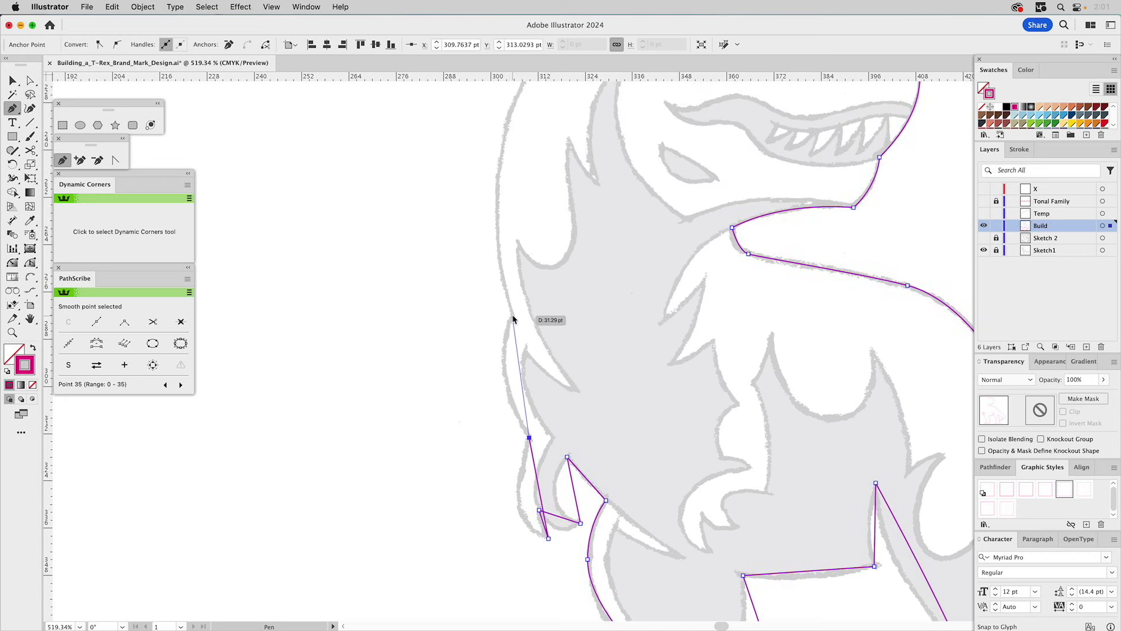
pyautogui.moveTo(514, 320); pyautogui.dragTo(512, 314)
pyautogui.moveTo(536, 228); pyautogui.dragTo(447, 405)
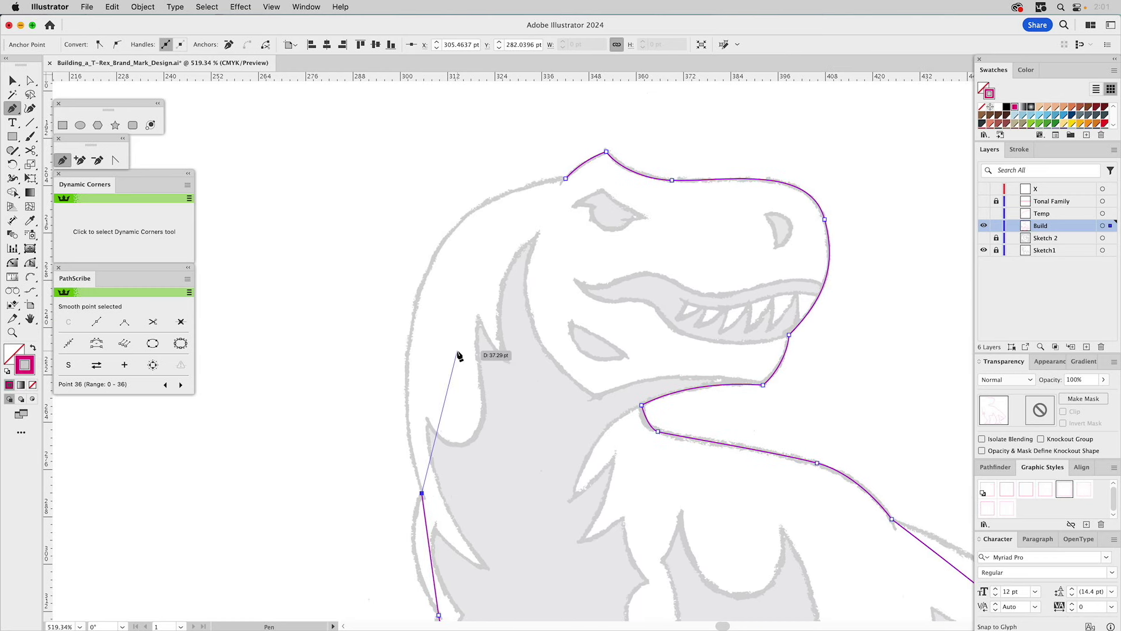
pyautogui.click(566, 178)
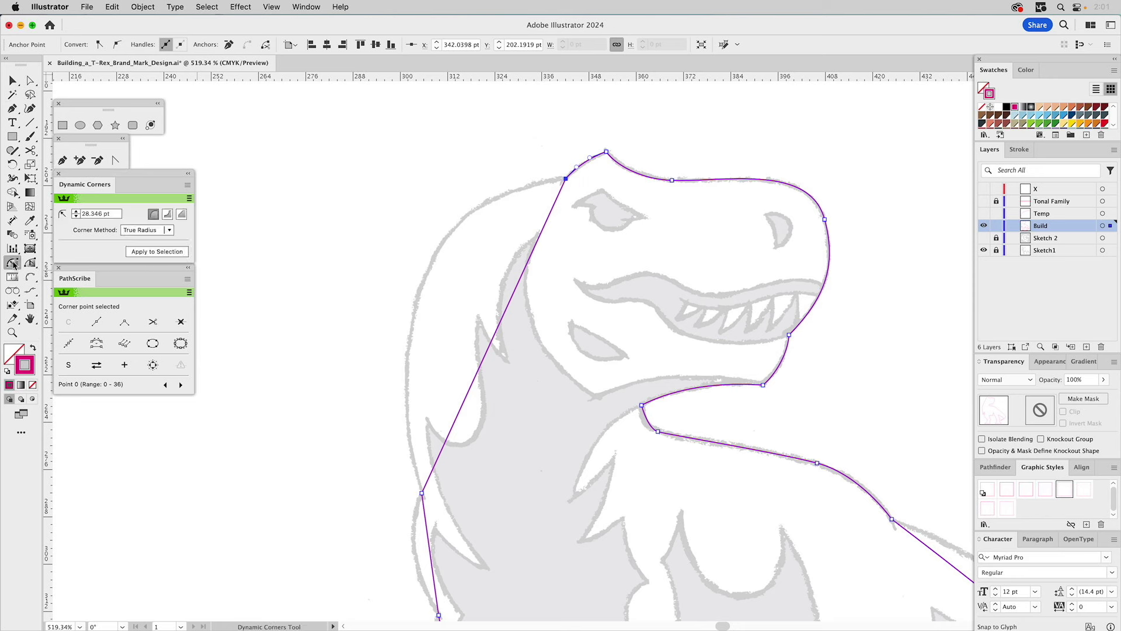
# Step: Bend the straight segment behind the head and neck with the PathScribe tool until it follows the sketched outline
pyautogui.hotkey('shift', 'p')
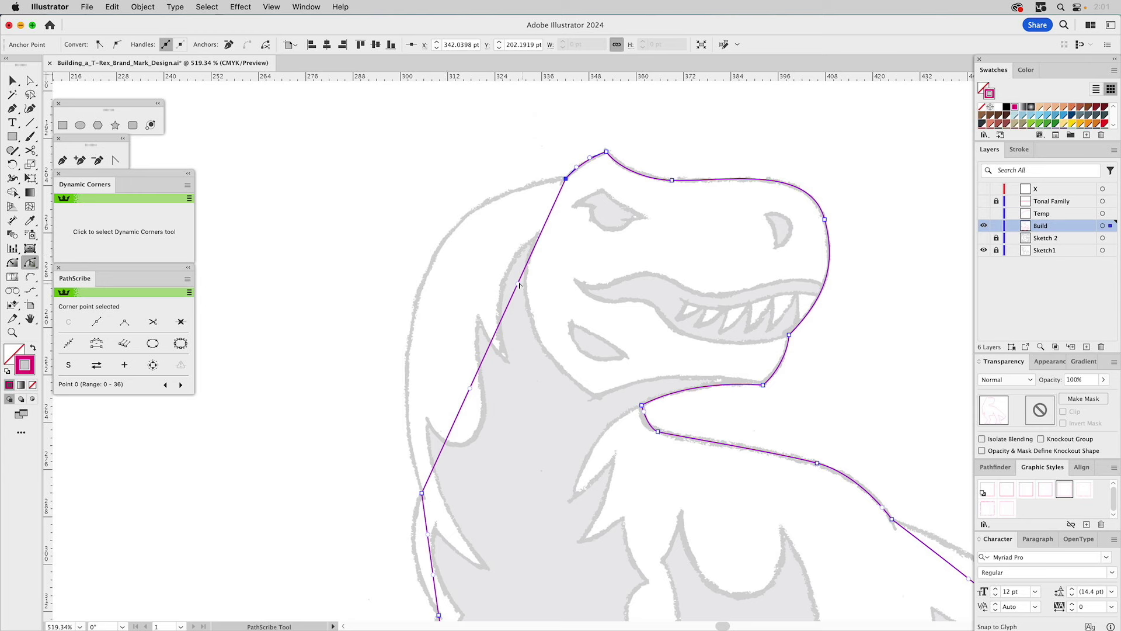
pyautogui.moveTo(519, 286); pyautogui.dragTo(395, 193)
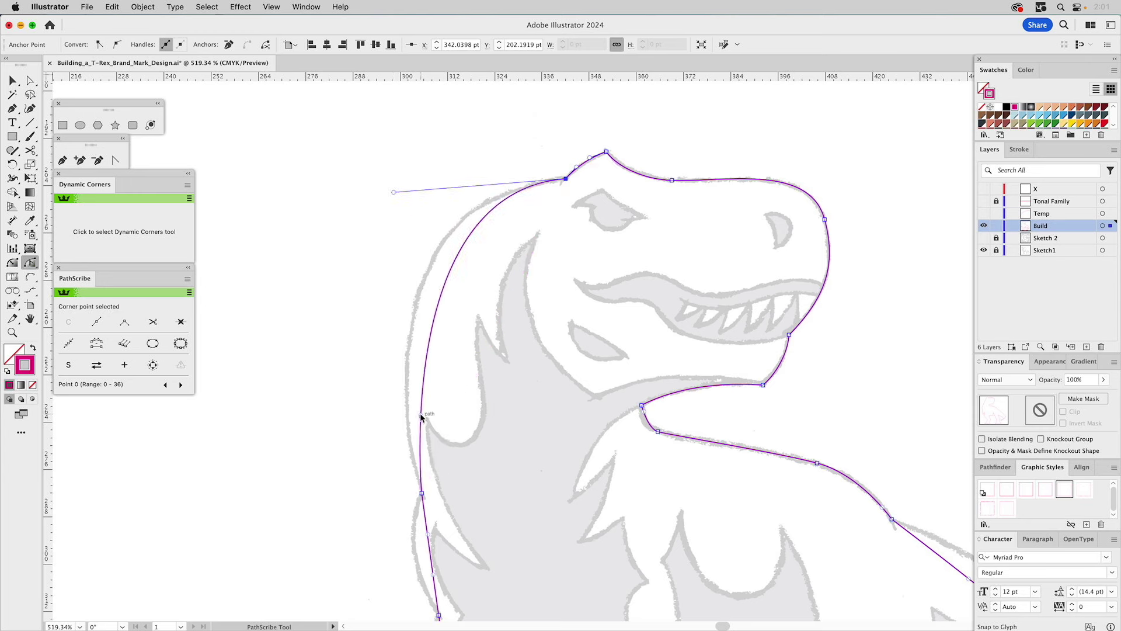
pyautogui.moveTo(407, 403)
pyautogui.mouseDown()
pyautogui.moveTo(392, 370)
pyautogui.moveTo(390, 396)
pyautogui.mouseUp()
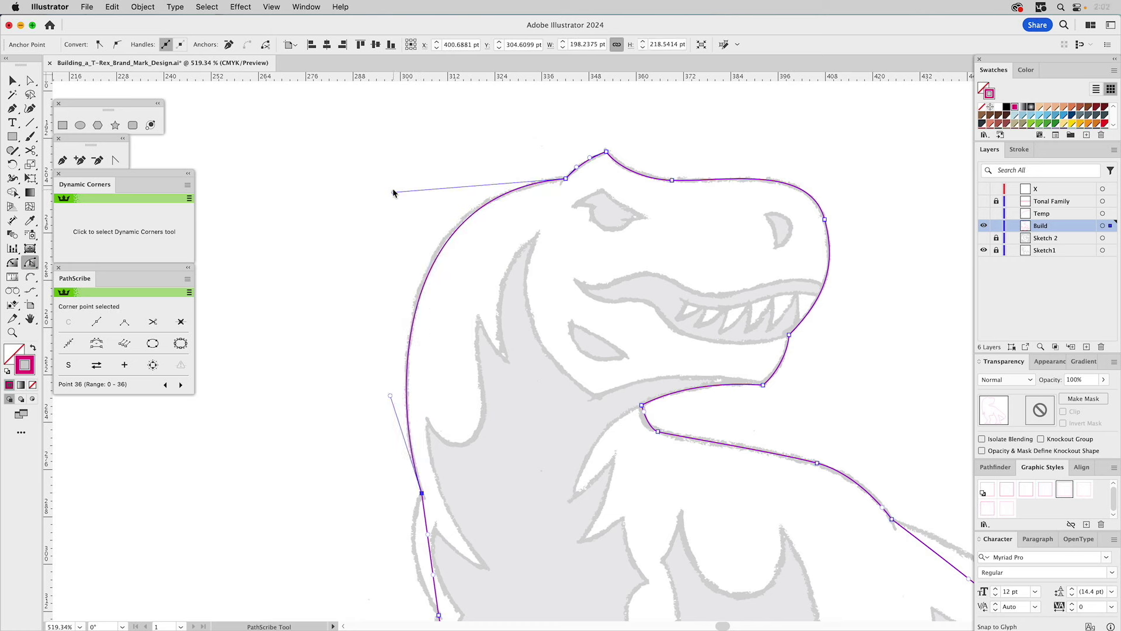
pyautogui.moveTo(394, 191); pyautogui.dragTo(389, 194)
# Step: Reshape the short curve in the throat notch below the jaw with the PathScribe tool to match the sketch
pyautogui.press('space')
pyautogui.moveTo(680, 270); pyautogui.dragTo(609, 182)
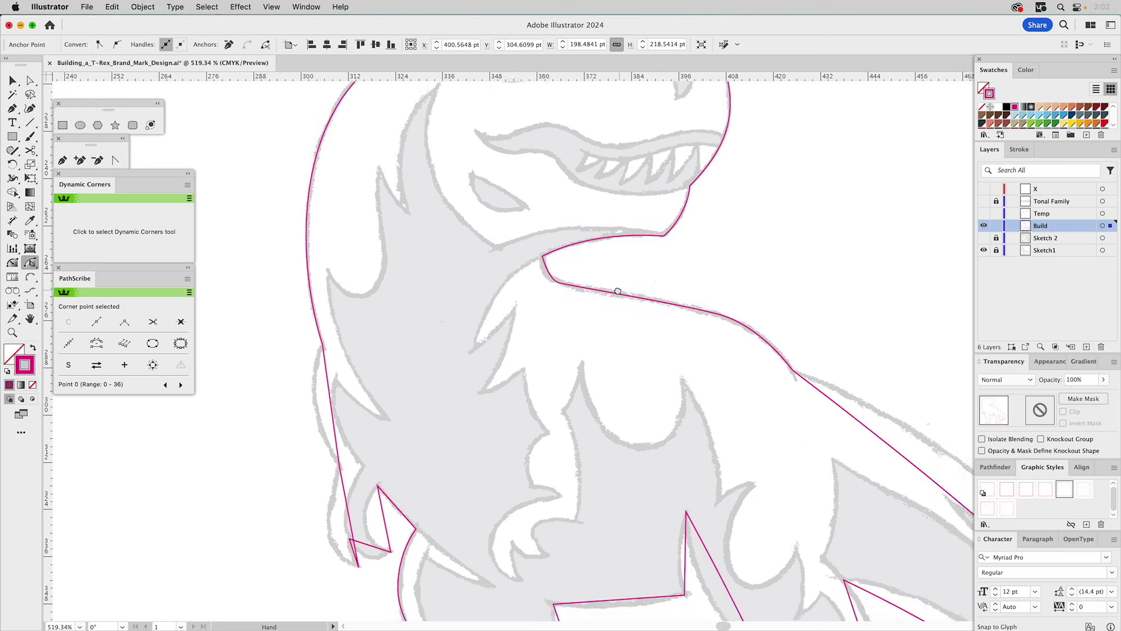
pyautogui.click(538, 257)
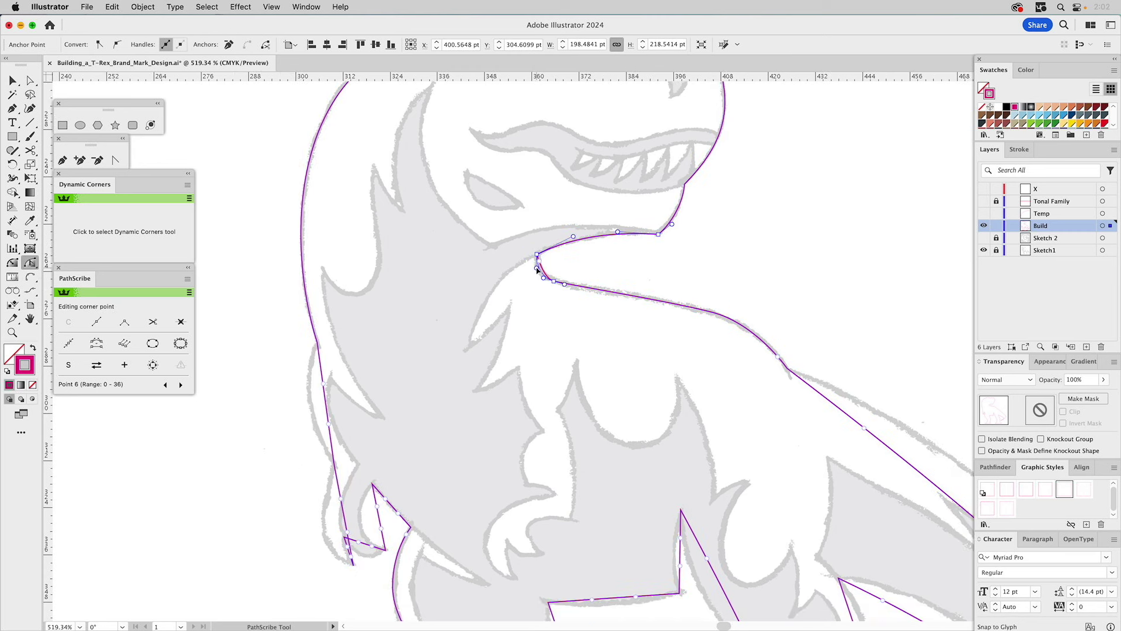
pyautogui.click(537, 268)
# Step: Curve the segment from the throat notch to the upper back and lengthen both handles of the smooth point on the back with the PathScribe tool
pyautogui.moveTo(658, 293); pyautogui.dragTo(588, 268)
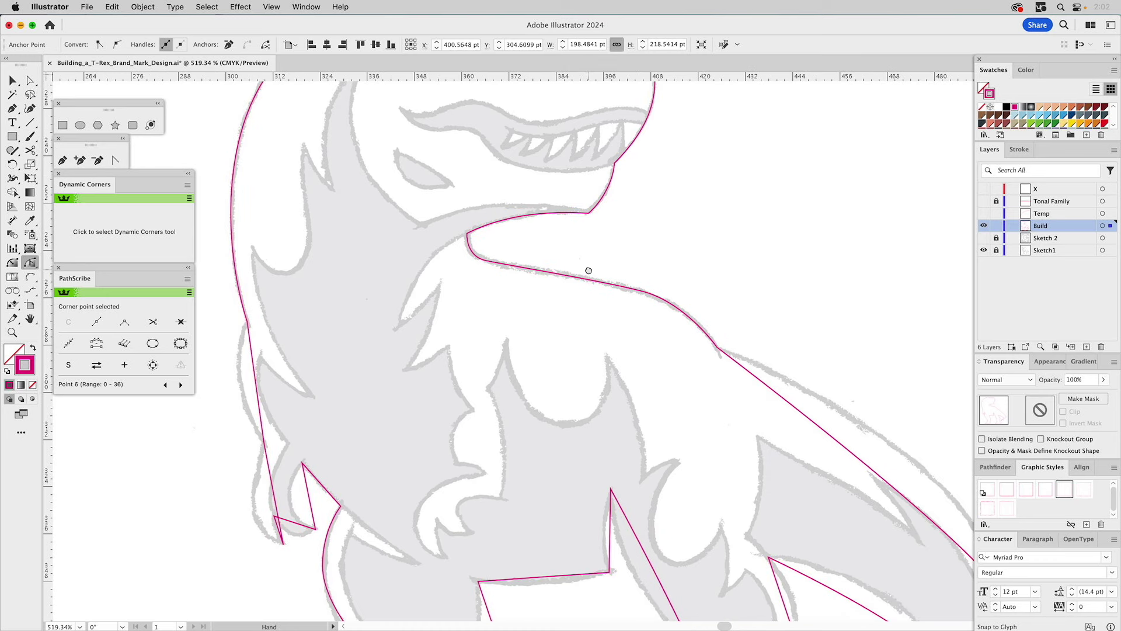
pyautogui.click(643, 290)
pyautogui.moveTo(599, 280); pyautogui.dragTo(592, 276)
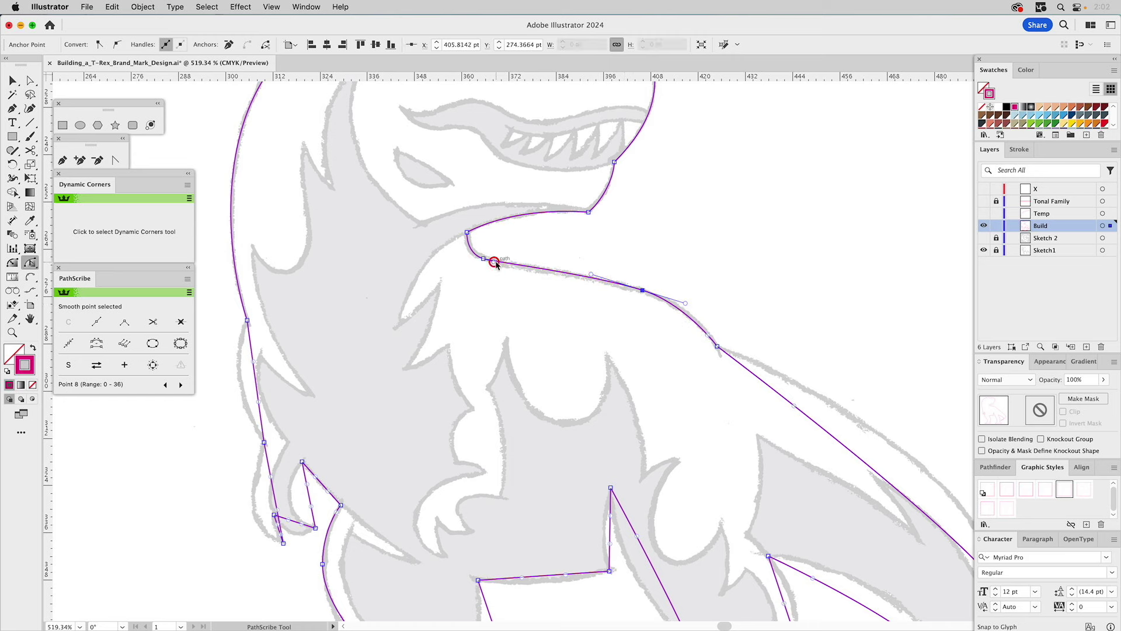
pyautogui.moveTo(496, 260); pyautogui.dragTo(510, 268)
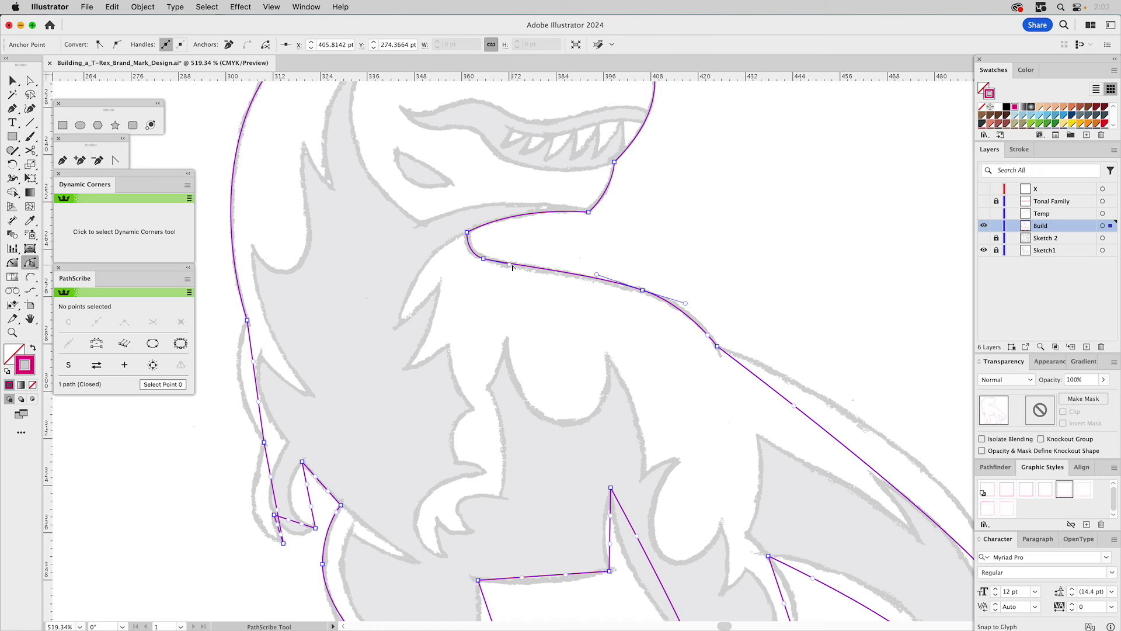
pyautogui.click(519, 272)
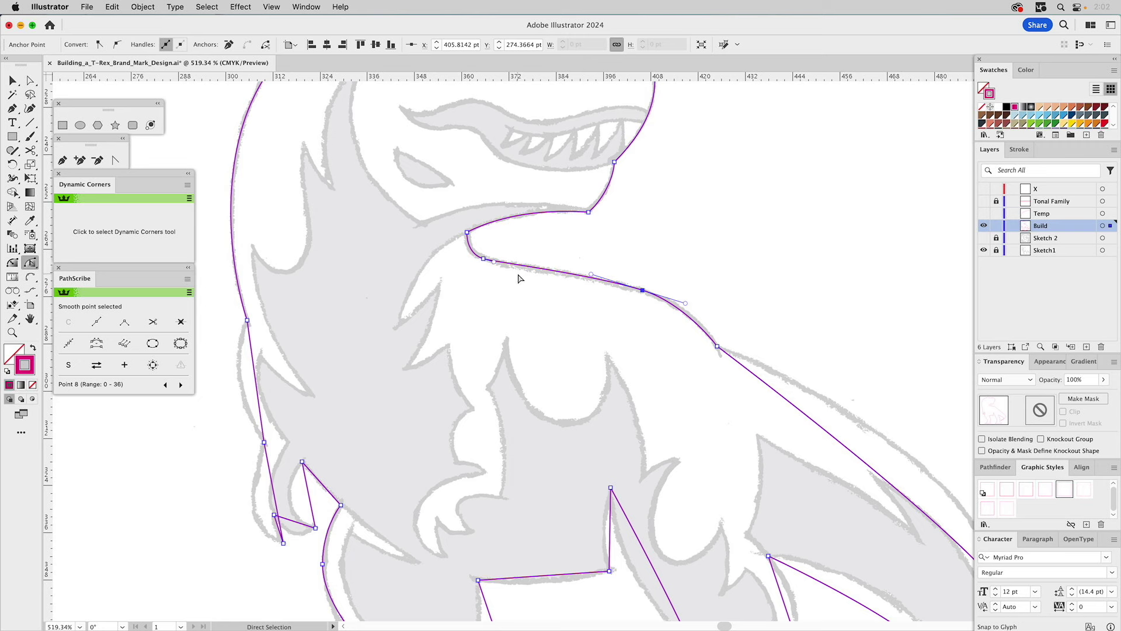
pyautogui.hotkey('shift', 'p')
pyautogui.click(497, 265)
pyautogui.moveTo(497, 266); pyautogui.dragTo(519, 268)
pyautogui.moveTo(591, 275); pyautogui.dragTo(581, 272)
pyautogui.moveTo(685, 303); pyautogui.dragTo(694, 305)
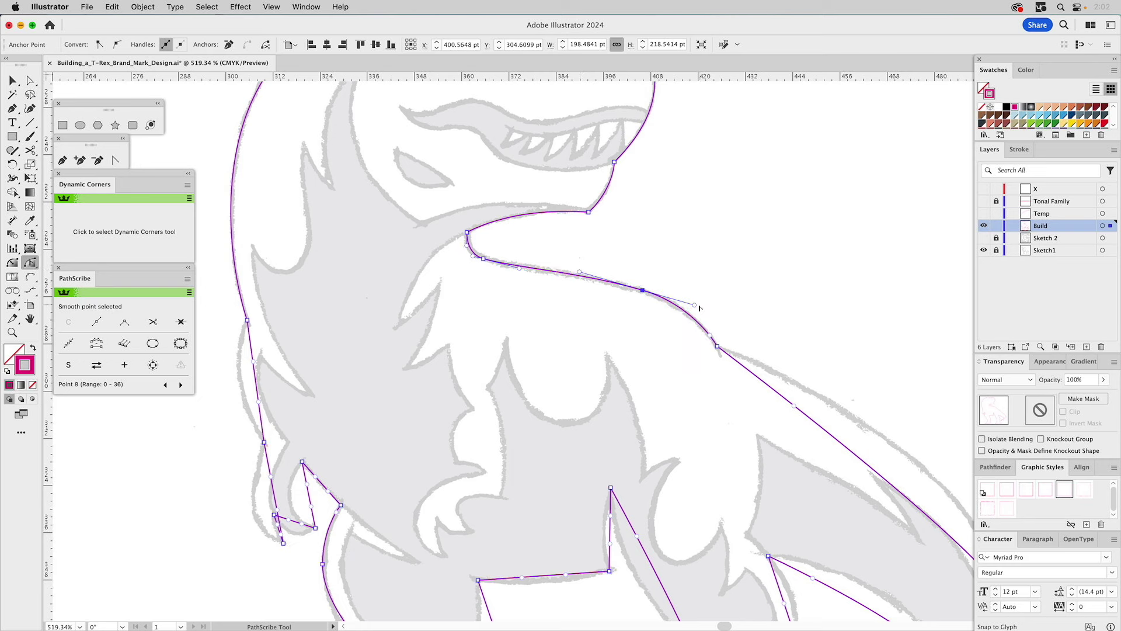
# Step: Bend the long segment from the lower back to the tail's outermost point along the sketch, keeping the tail point's handles vertical
pyautogui.moveTo(788, 414); pyautogui.dragTo(591, 258)
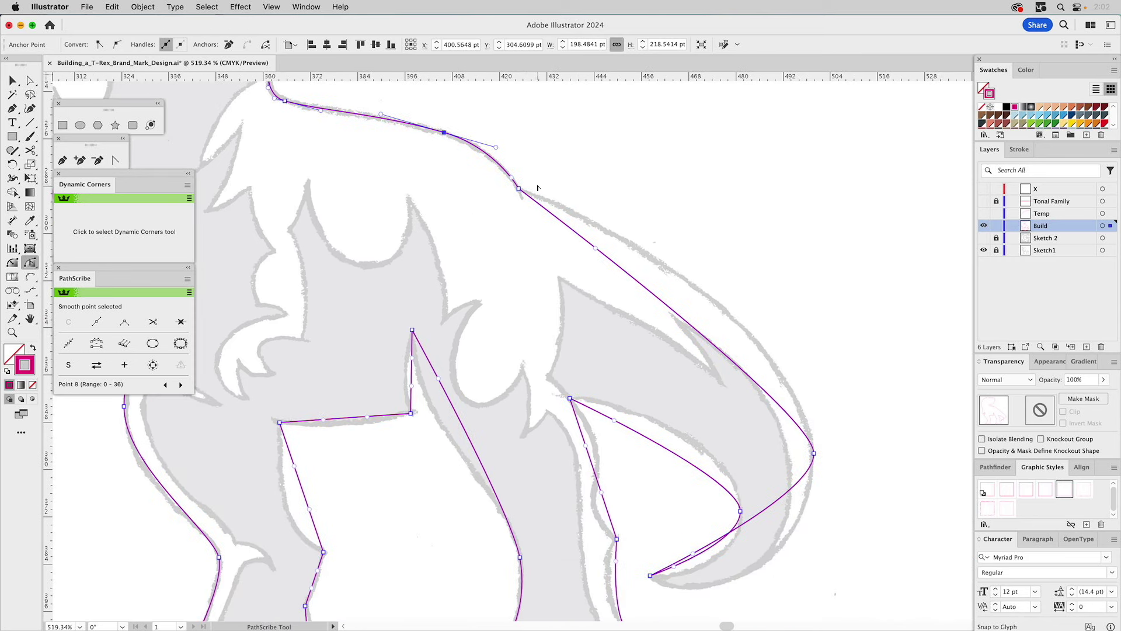
pyautogui.press('a')
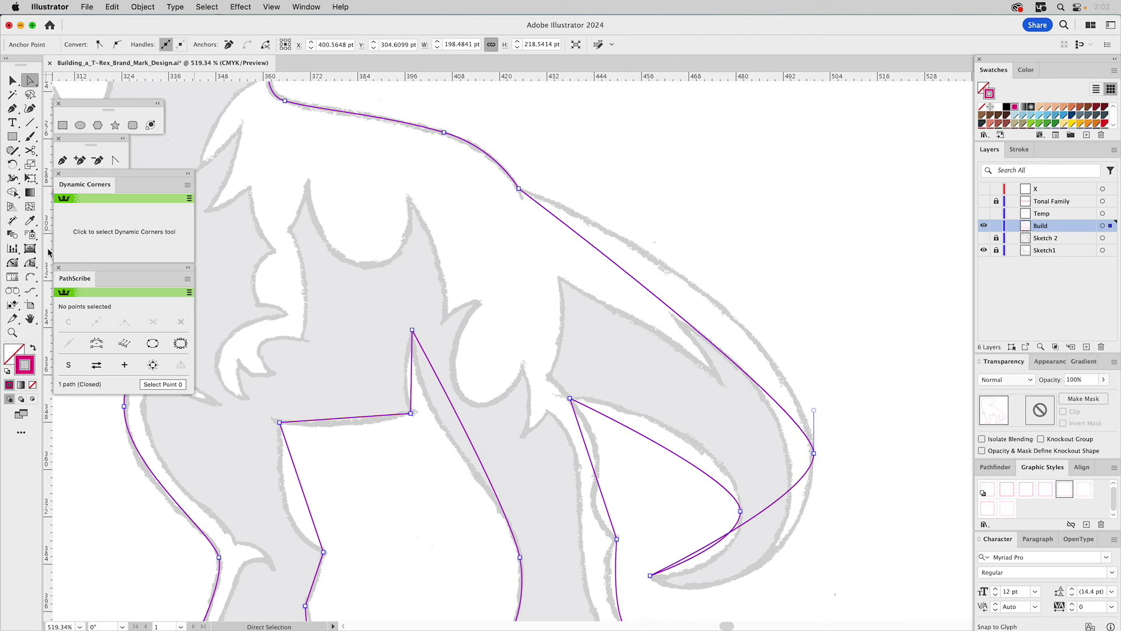
pyautogui.click(30, 262)
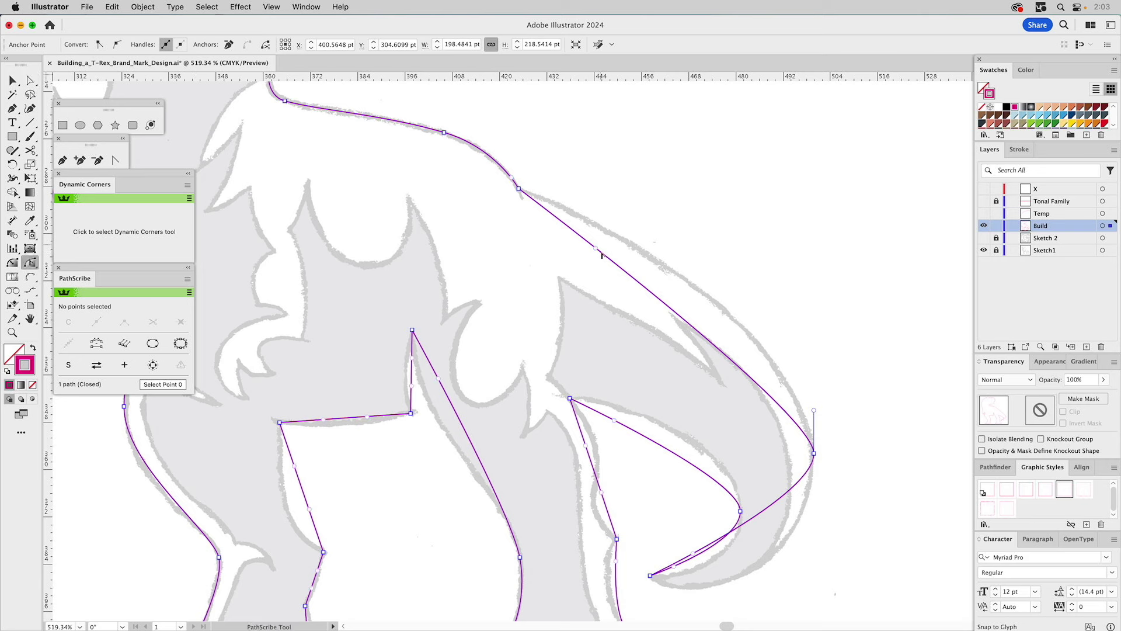
pyautogui.moveTo(598, 251); pyautogui.dragTo(633, 255)
pyautogui.moveTo(583, 202); pyautogui.dragTo(627, 220)
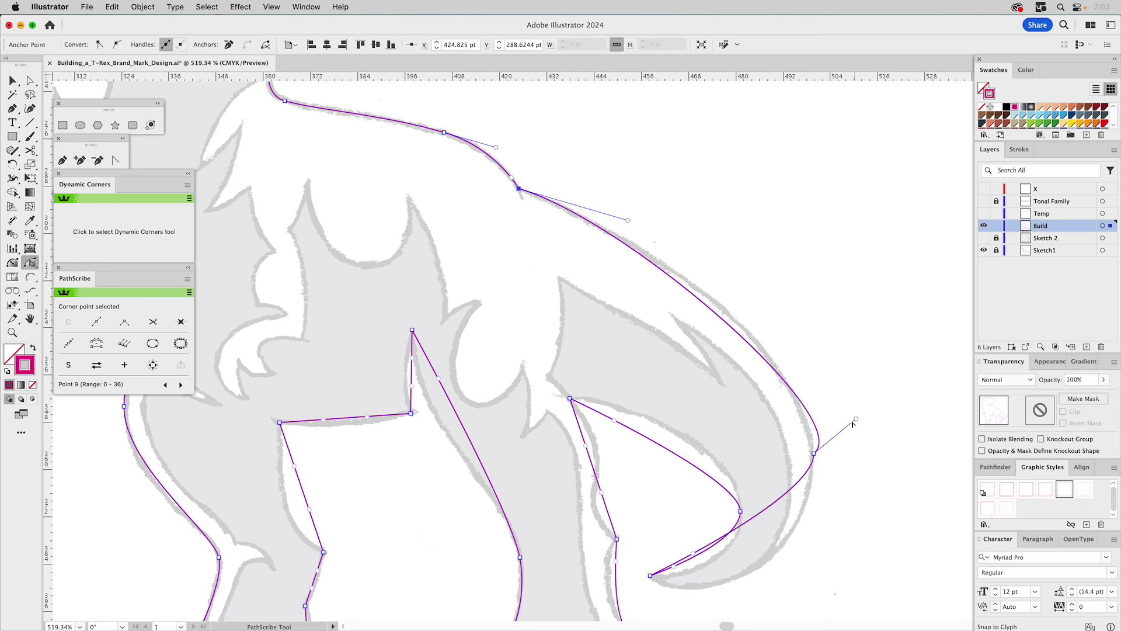
pyautogui.moveTo(856, 419); pyautogui.dragTo(809, 368)
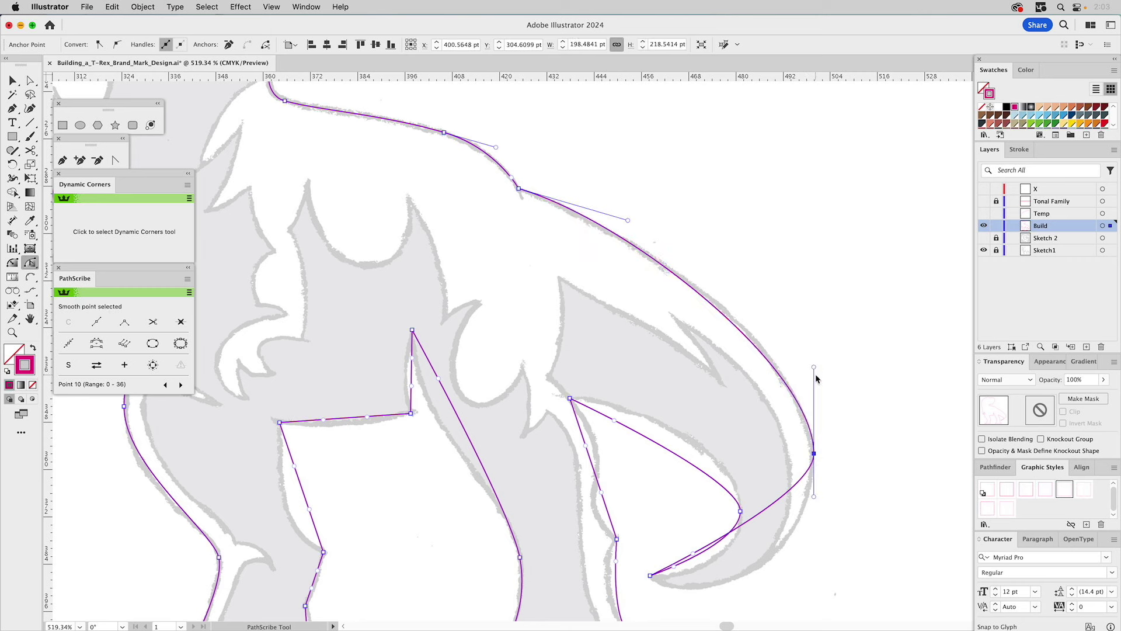
pyautogui.click(628, 221)
pyautogui.moveTo(629, 221); pyautogui.dragTo(665, 243)
pyautogui.moveTo(770, 387); pyautogui.dragTo(767, 281)
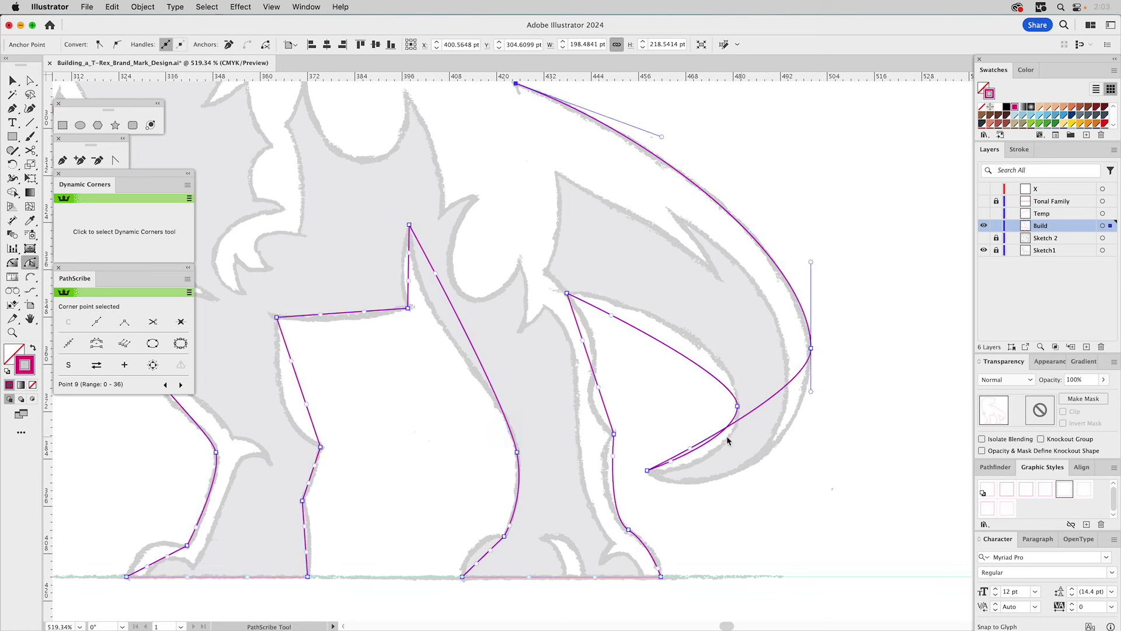
# Step: Bend the segment from the tail's outermost point to the tail tip along the sketch, lengthening the outermost point's lower handle with the PathScribe tool
pyautogui.click(12, 263)
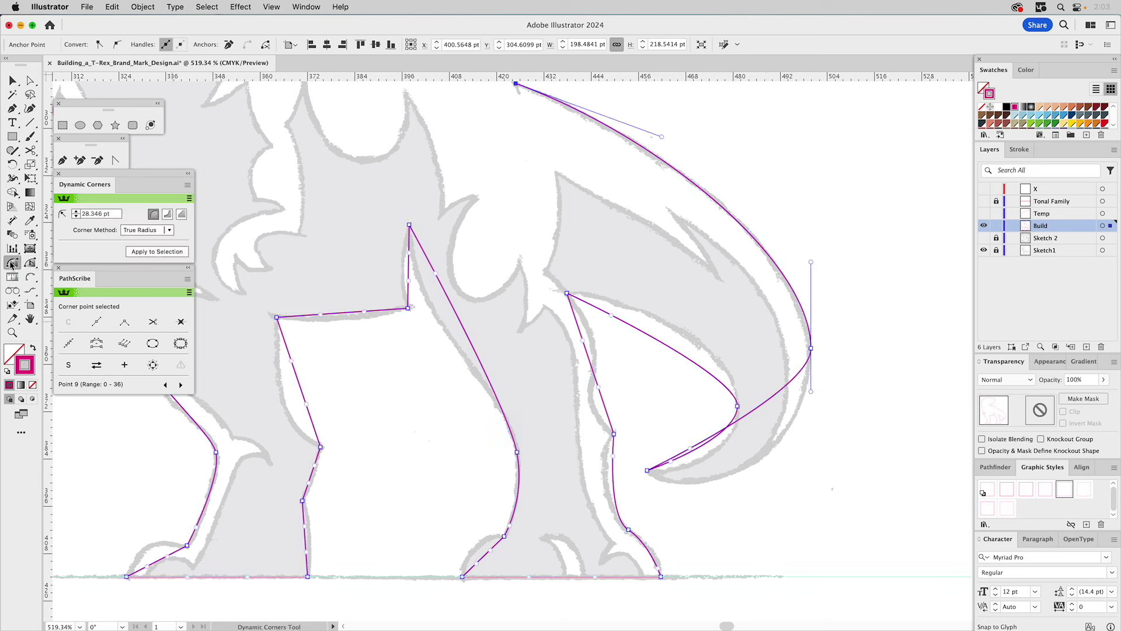
pyautogui.click(30, 262)
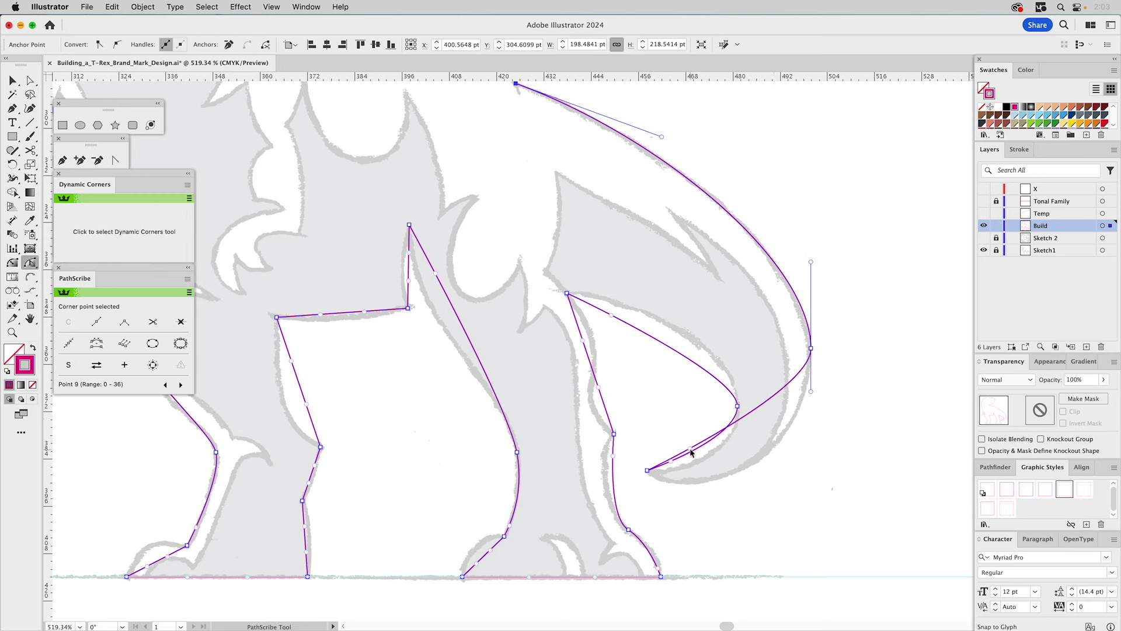
pyautogui.moveTo(691, 450); pyautogui.dragTo(728, 520)
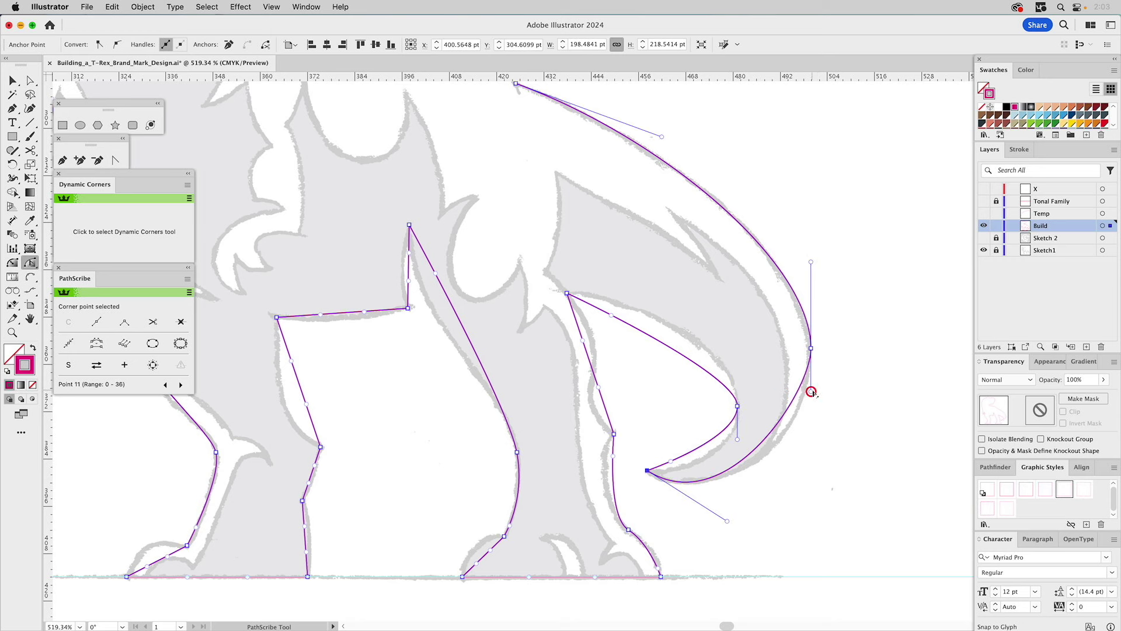
pyautogui.moveTo(811, 391); pyautogui.dragTo(809, 450)
pyautogui.click(727, 521)
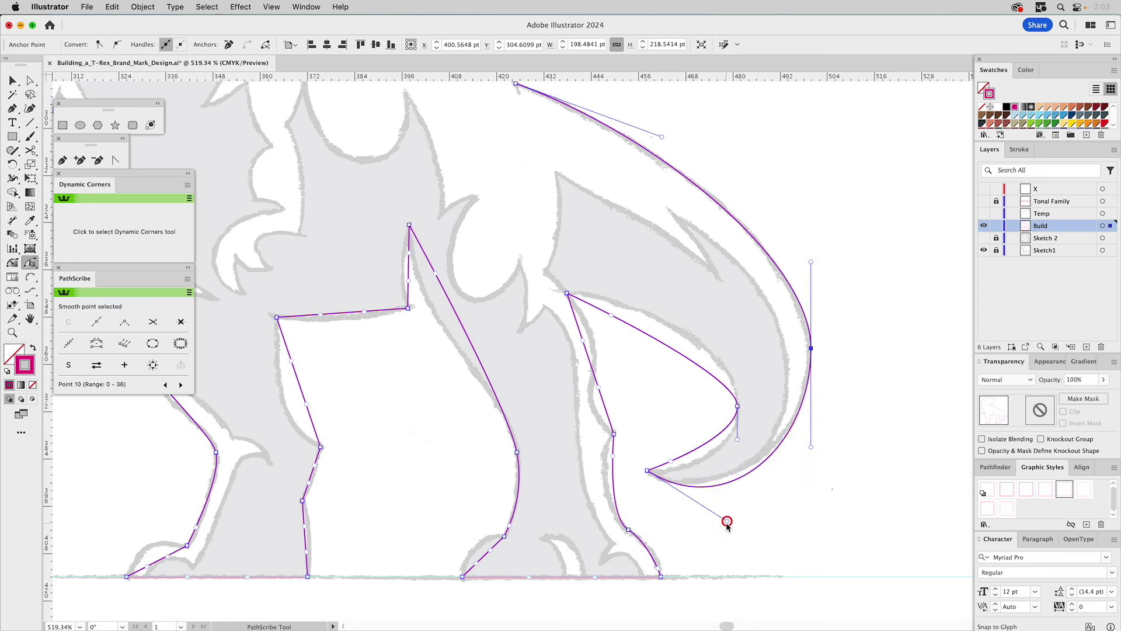
pyautogui.moveTo(727, 521)
pyautogui.mouseDown()
pyautogui.moveTo(731, 502)
pyautogui.moveTo(722, 507)
pyautogui.mouseUp()
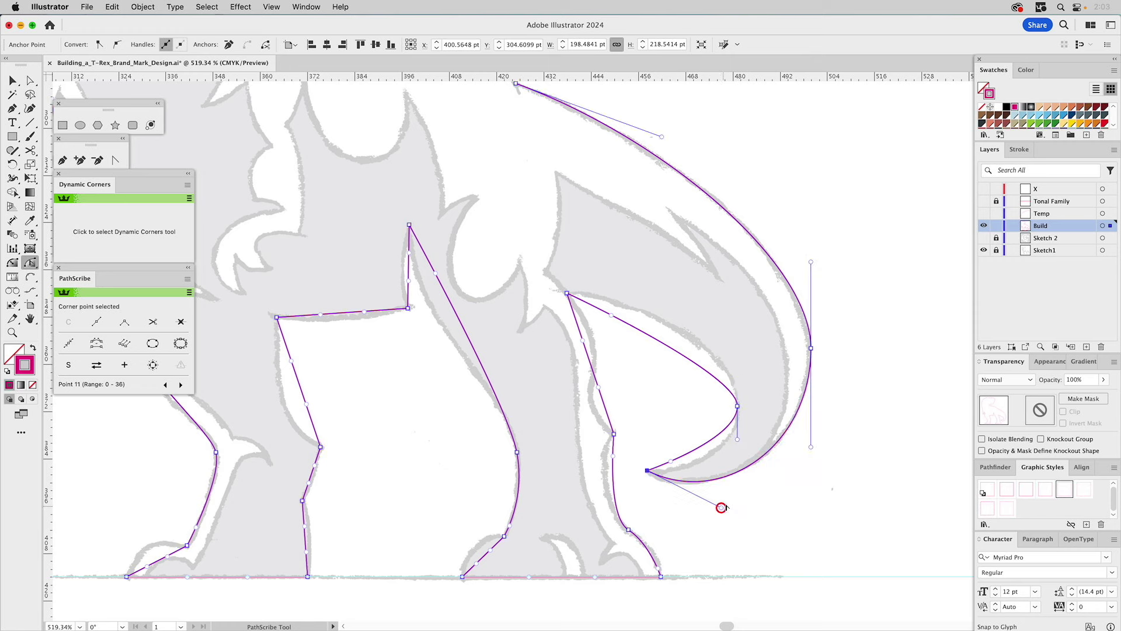
pyautogui.keyDown('super'); pyautogui.click(810, 348); pyautogui.keyUp('super')
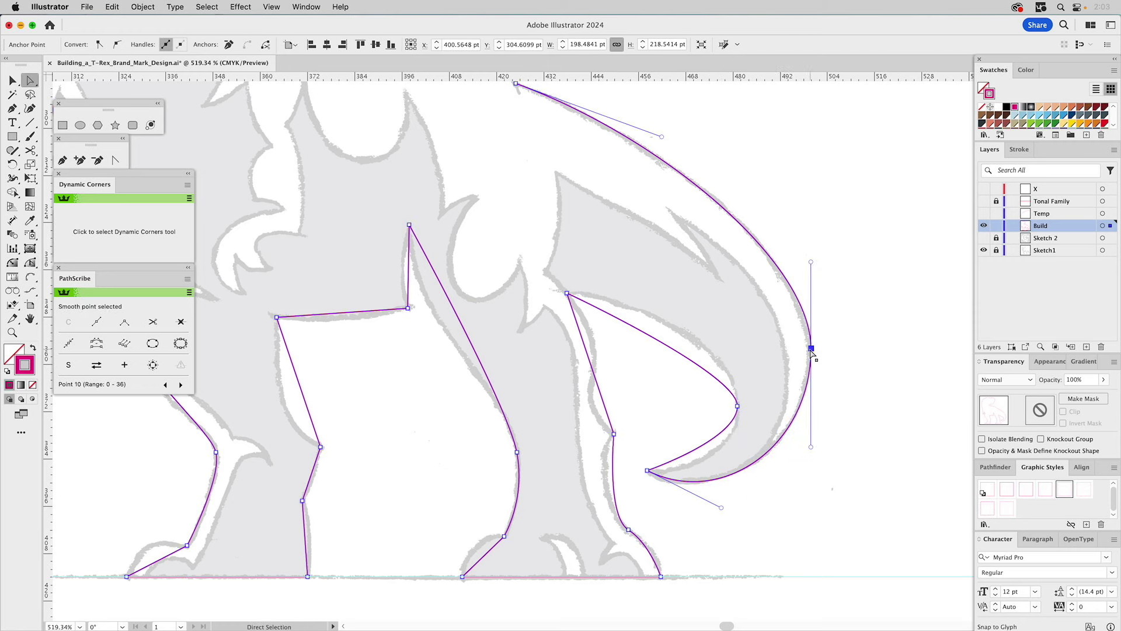
# Step: Curve both segments of the tail's inner edge, from the leg down to the tail tip, to match the sketch with the PathScribe tool
pyautogui.click(737, 406)
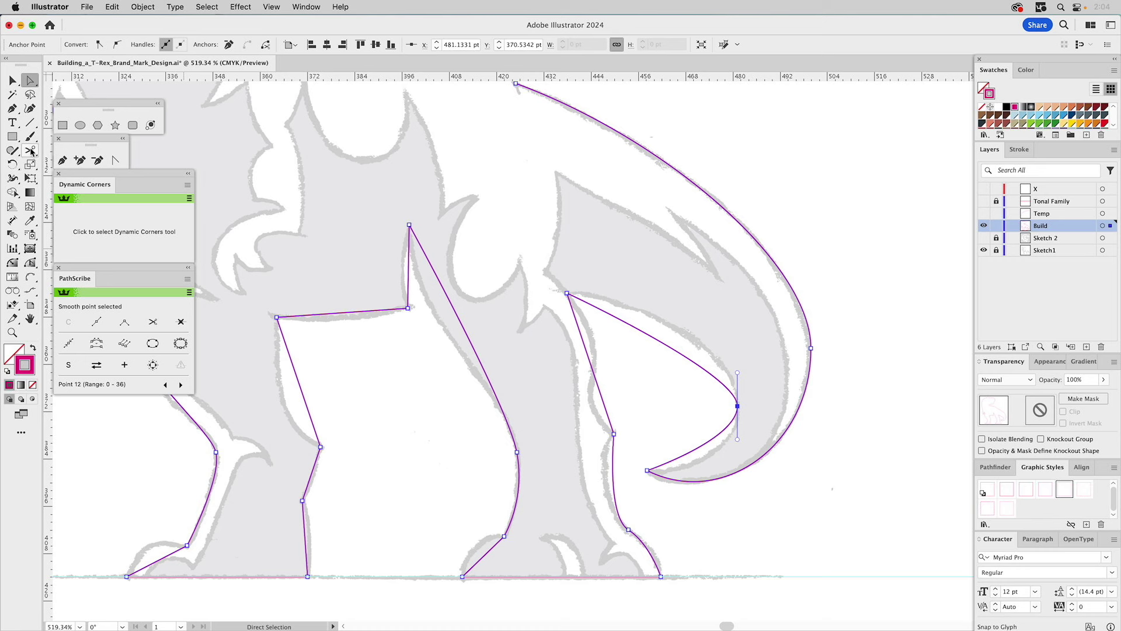
pyautogui.click(115, 160)
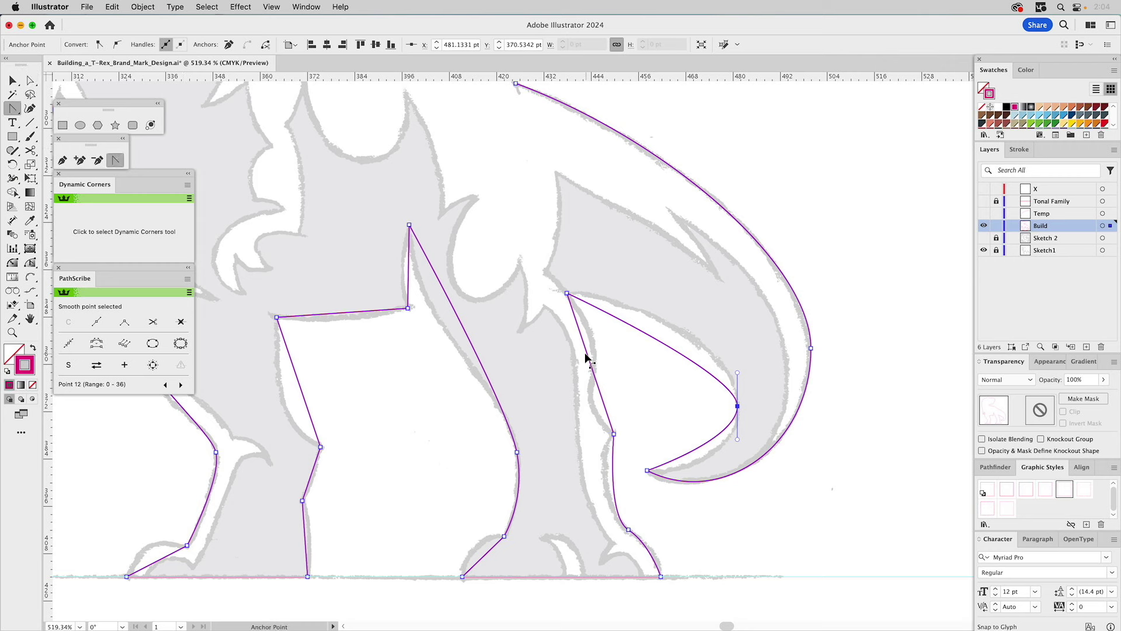
pyautogui.click(32, 264)
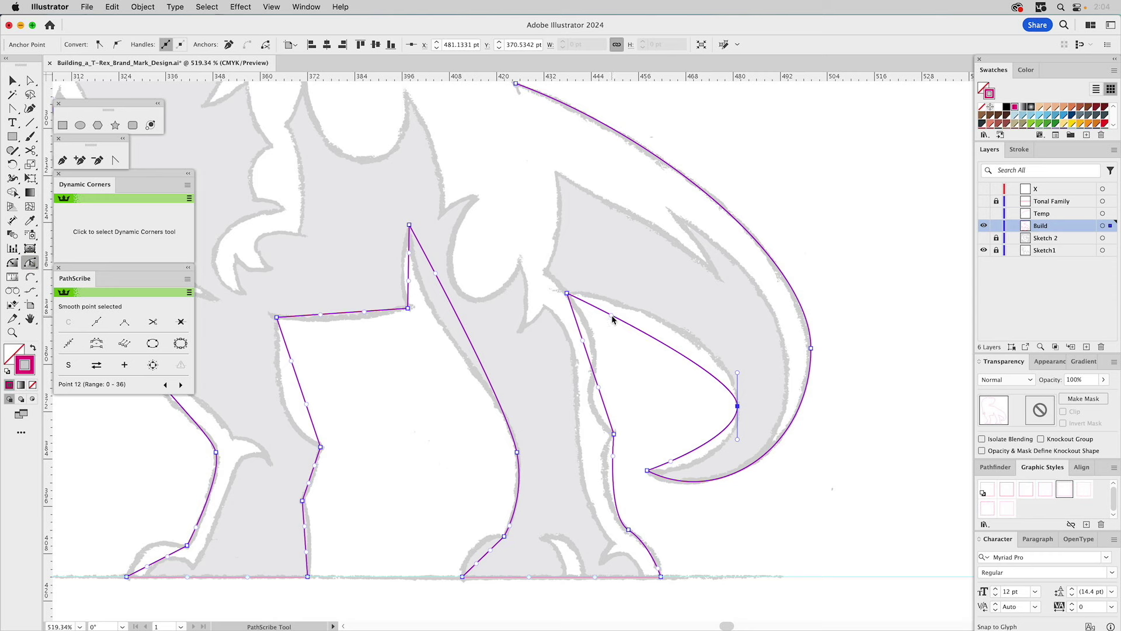
pyautogui.moveTo(612, 319); pyautogui.dragTo(662, 299)
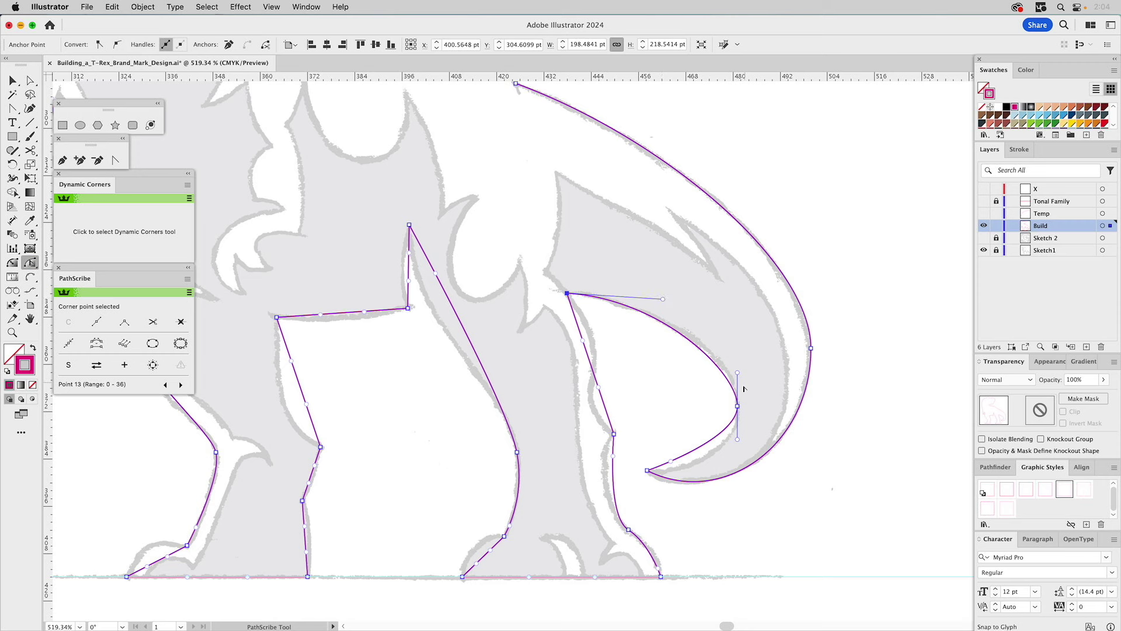
pyautogui.moveTo(738, 373); pyautogui.dragTo(738, 360)
pyautogui.moveTo(663, 300); pyautogui.dragTo(658, 299)
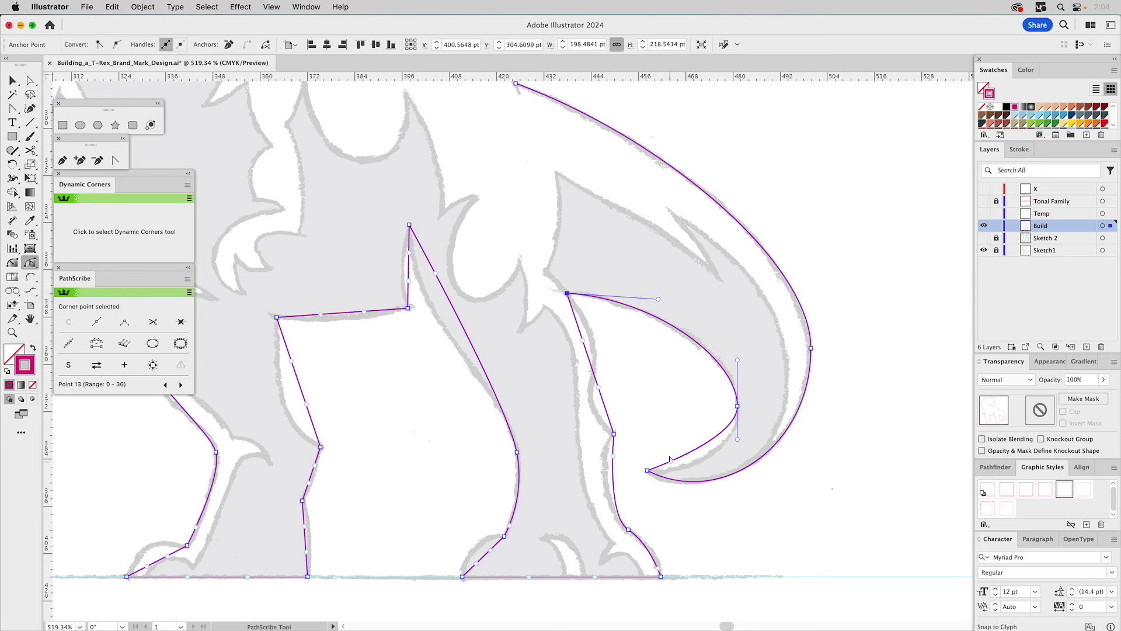
pyautogui.moveTo(672, 464); pyautogui.dragTo(709, 469)
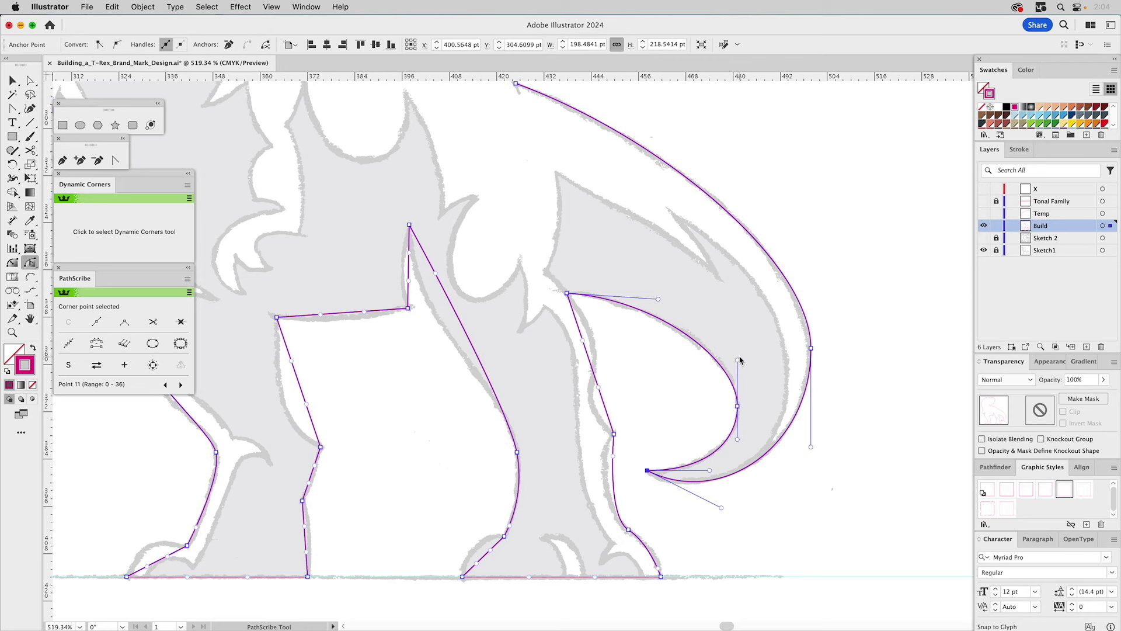
pyautogui.moveTo(738, 359); pyautogui.dragTo(721, 338)
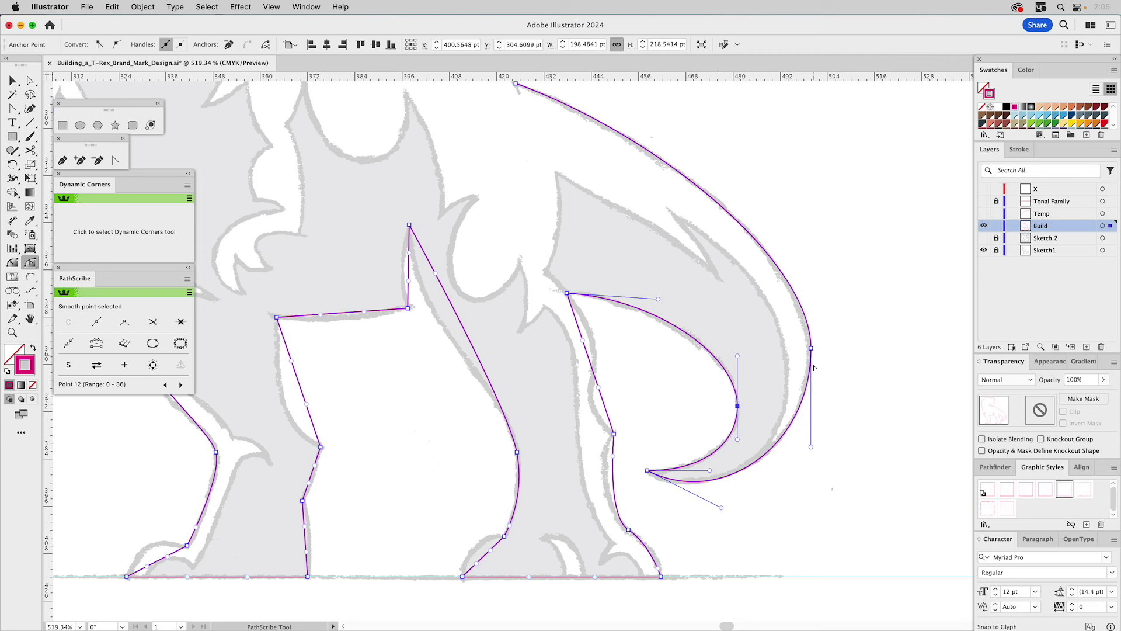
# Step: Move the tail's outermost point slightly down and rebalance its two vertical handles so the curve follows the sketch
pyautogui.press('a')
pyautogui.moveTo(812, 351); pyautogui.dragTo(810, 367)
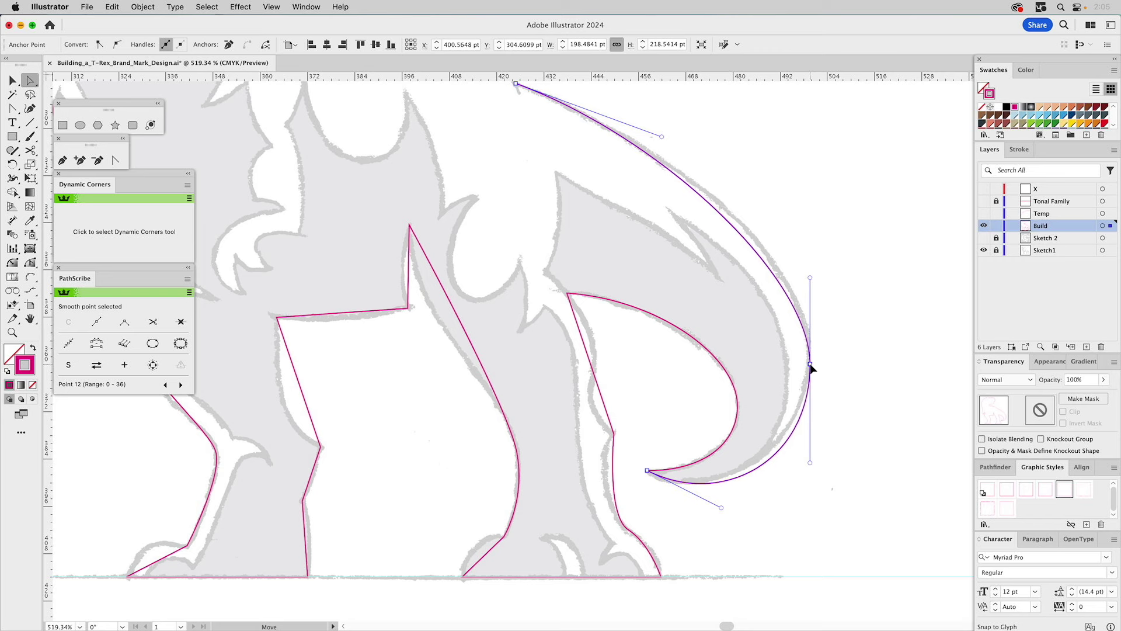
pyautogui.moveTo(810, 279); pyautogui.dragTo(811, 251)
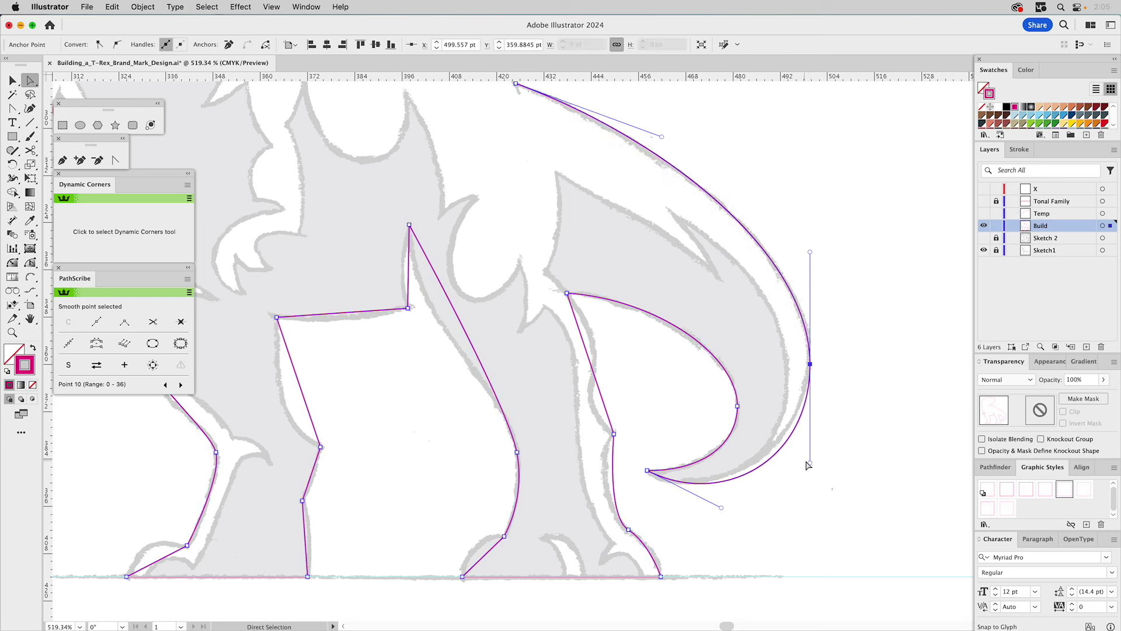
pyautogui.moveTo(810, 462); pyautogui.dragTo(704, 213)
# Step: Bend the straight segment from the base of the tail to the heel bump of the rear leg into the sketched S-curve
pyautogui.press('space')
pyautogui.moveTo(680, 295); pyautogui.dragTo(669, 230)
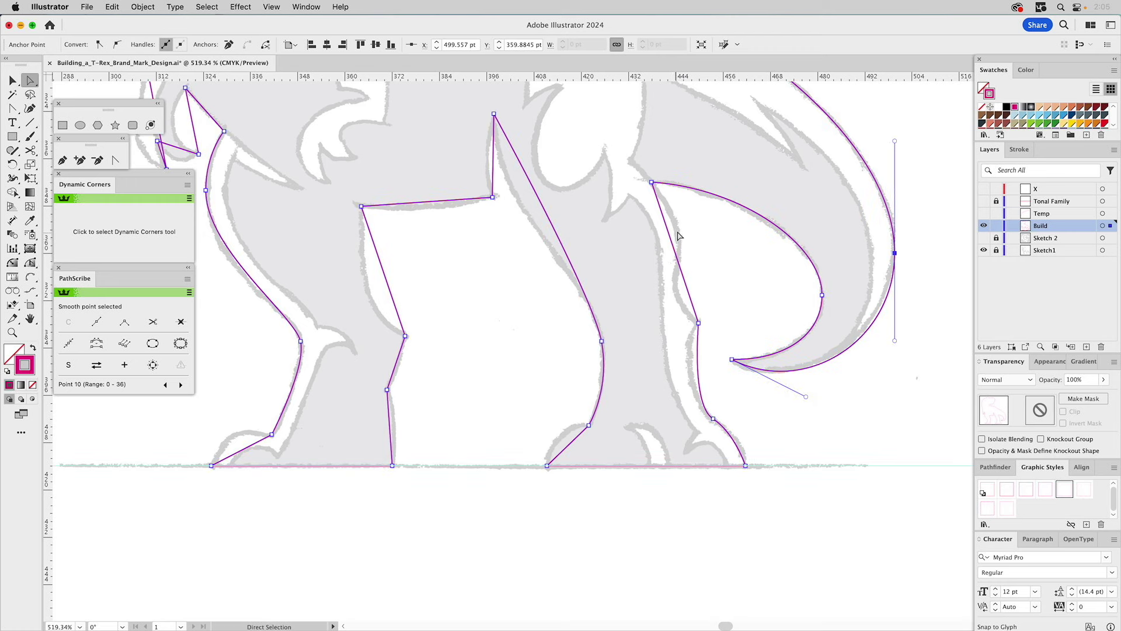
pyautogui.click(33, 263)
pyautogui.moveTo(670, 220); pyautogui.dragTo(693, 226)
pyautogui.moveTo(695, 300); pyautogui.dragTo(655, 288)
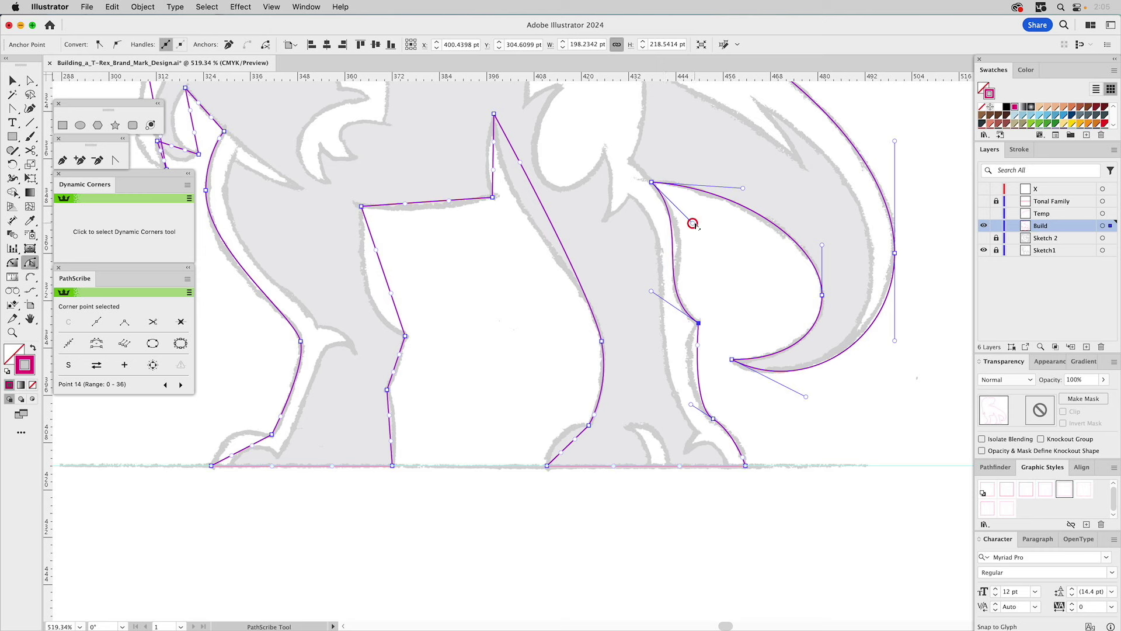
pyautogui.moveTo(693, 222); pyautogui.dragTo(708, 237)
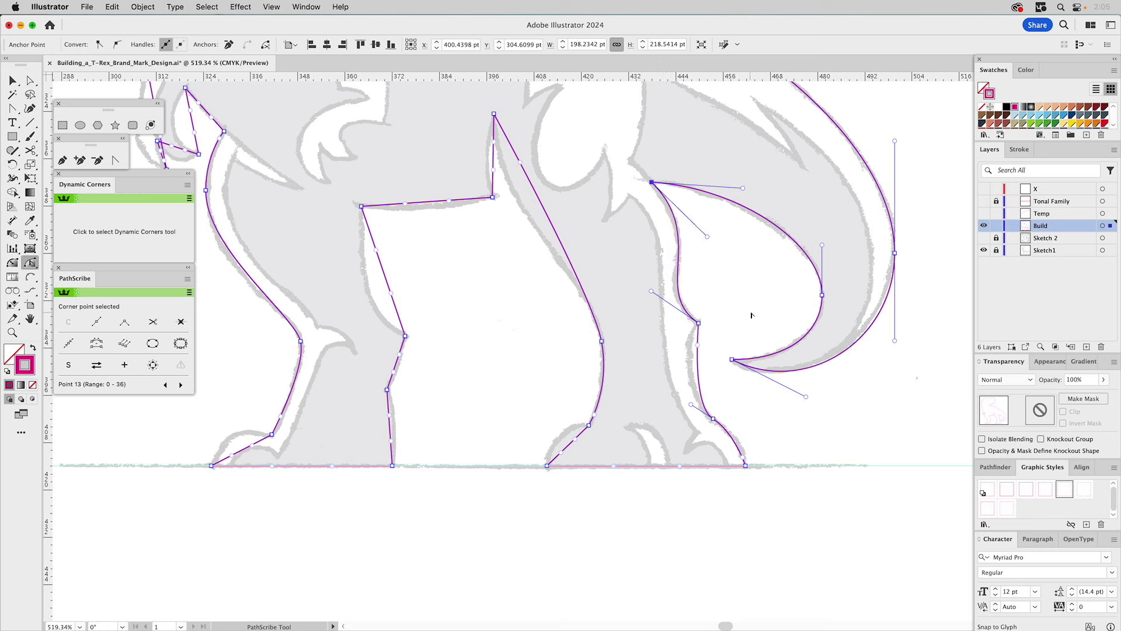
# Step: Shape the rear leg's back edge from heel bump to ground, adjusting the ankle smooth point's handle toward the toes
pyautogui.moveTo(698, 348); pyautogui.dragTo(680, 347)
pyautogui.moveTo(744, 461); pyautogui.dragTo(746, 445)
pyautogui.keyDown('super'); pyautogui.click(773, 427); pyautogui.keyUp('super')
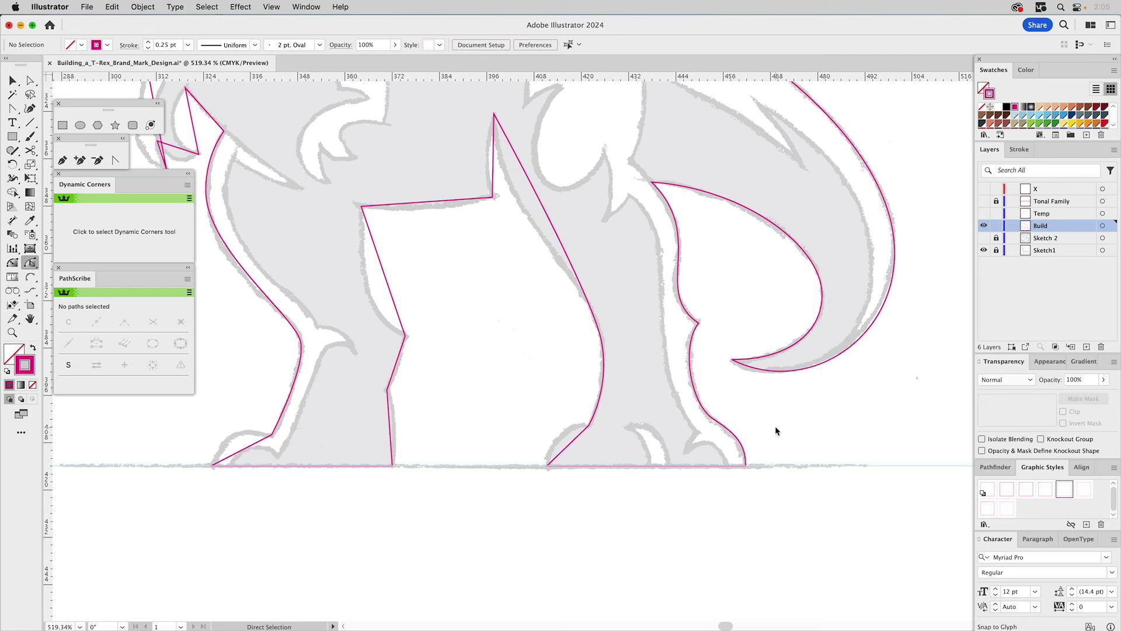
pyautogui.press('a')
pyautogui.click(712, 419)
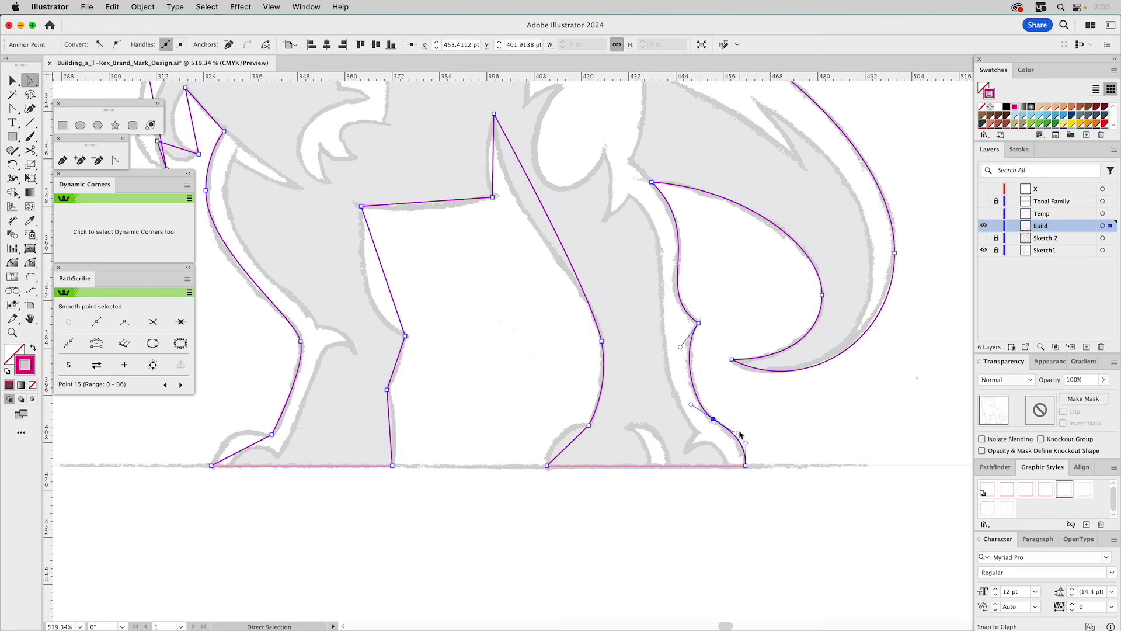
pyautogui.moveTo(736, 433); pyautogui.dragTo(726, 429)
pyautogui.press('super+shift+a')
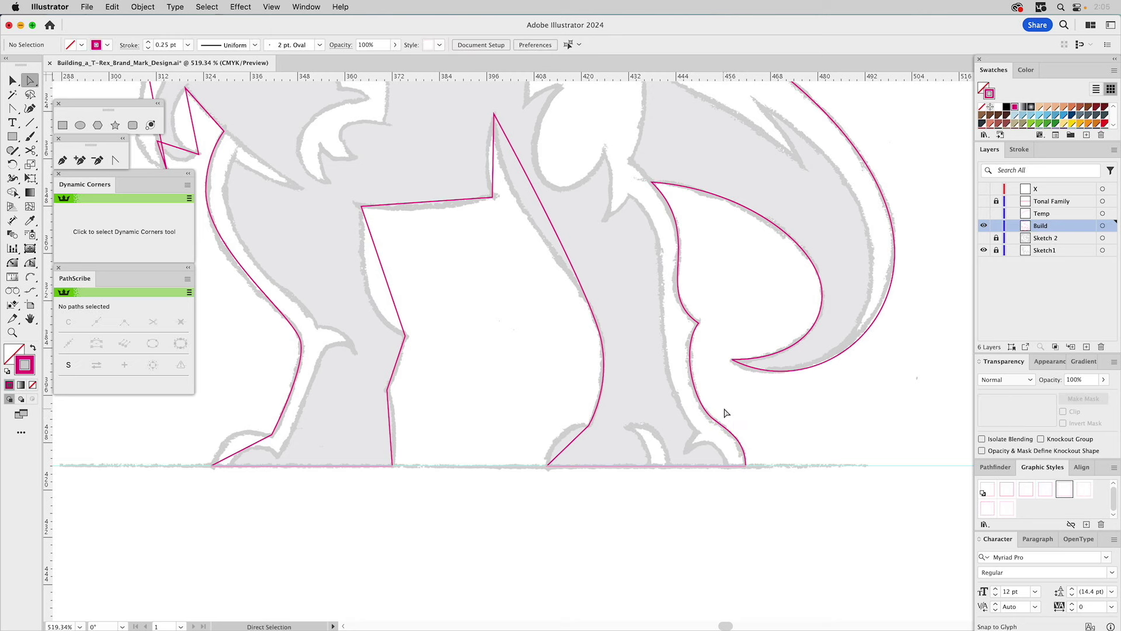
pyautogui.moveTo(728, 413); pyautogui.dragTo(701, 430)
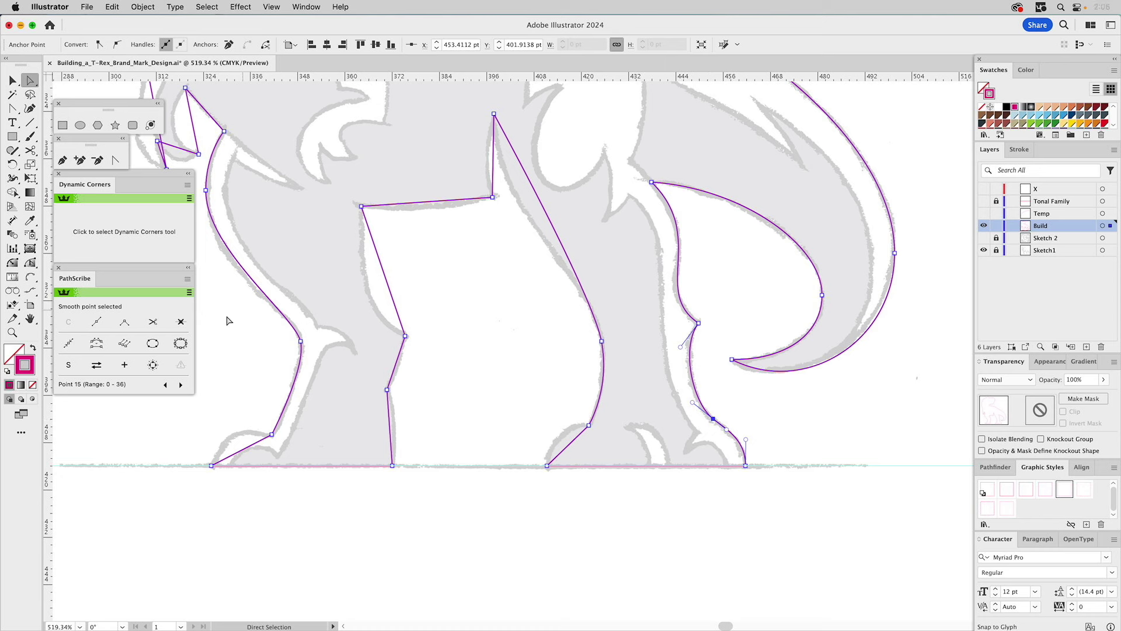
# Step: Slide the smooth point at the rear foot's ankle slightly up along the path with the Reposition Point tool
pyautogui.click(28, 265)
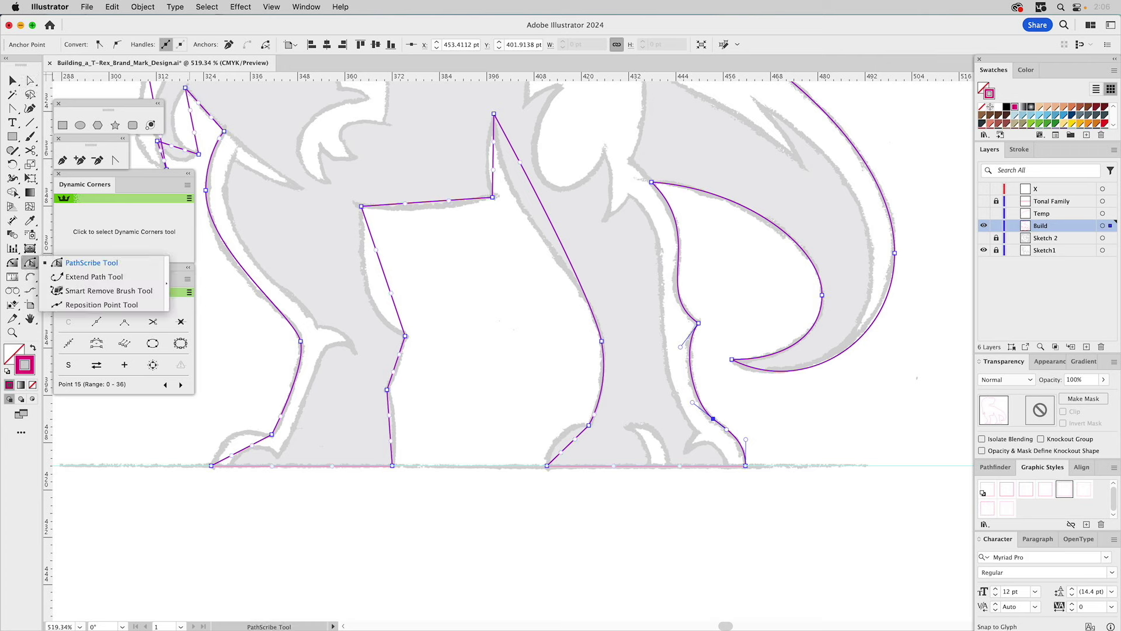
pyautogui.click(101, 305)
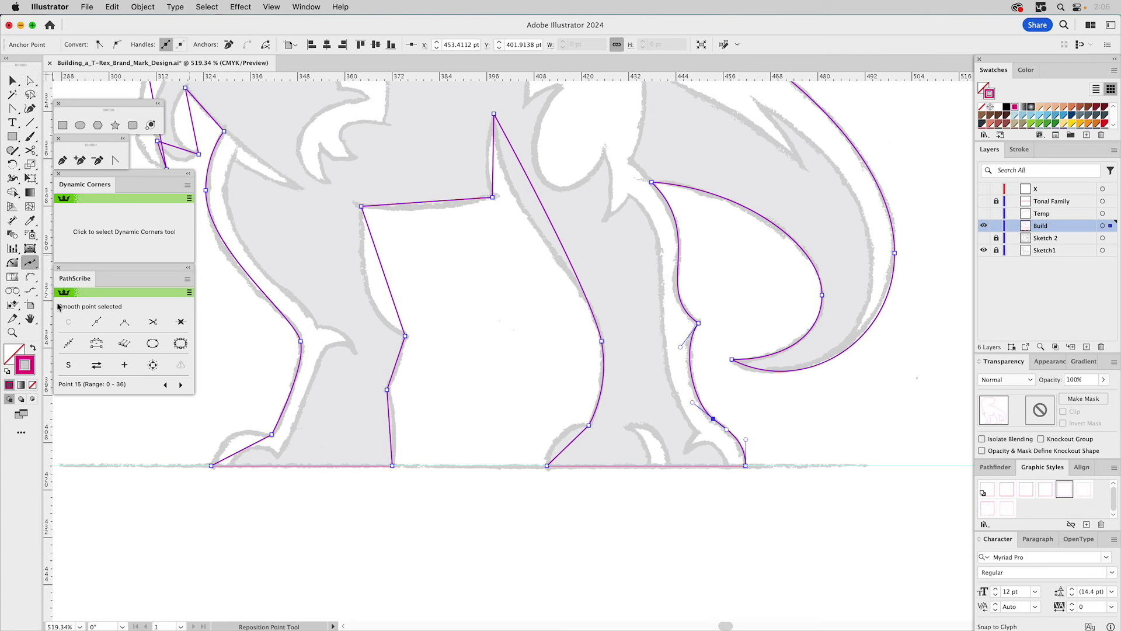
pyautogui.click(30, 263)
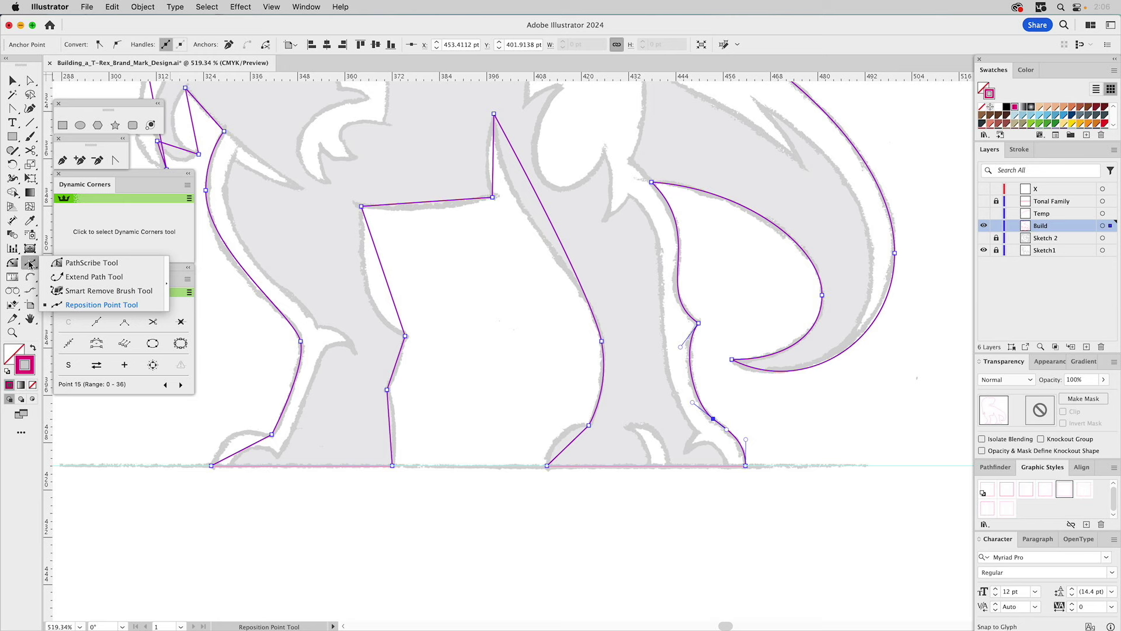
pyautogui.click(88, 263)
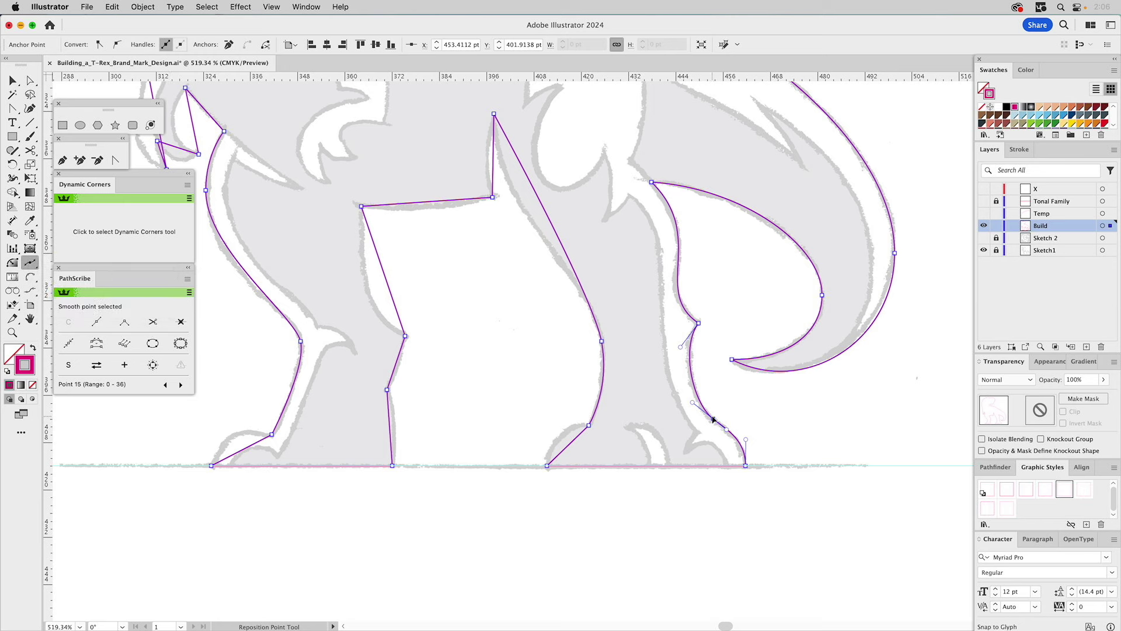
pyautogui.moveTo(715, 424); pyautogui.dragTo(710, 417)
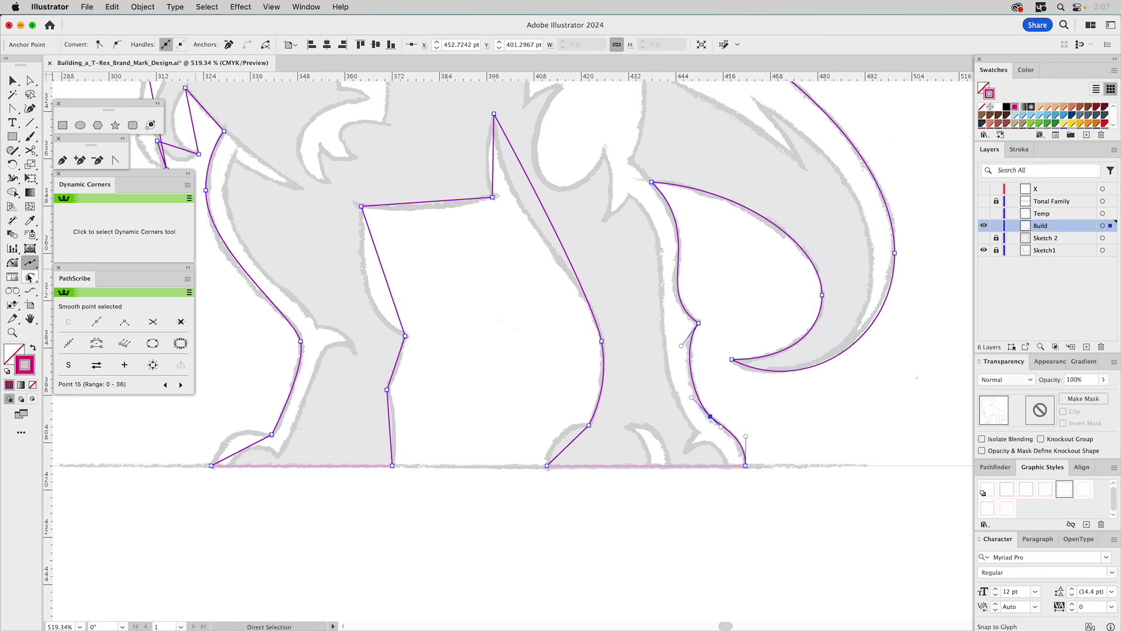
# Step: Round the front toe segment of the rear foot and bend the short segment at the notch between the legs with the PathScribe tool
pyautogui.moveTo(31, 268); pyautogui.dragTo(52, 268)
pyautogui.moveTo(562, 456); pyautogui.dragTo(565, 425)
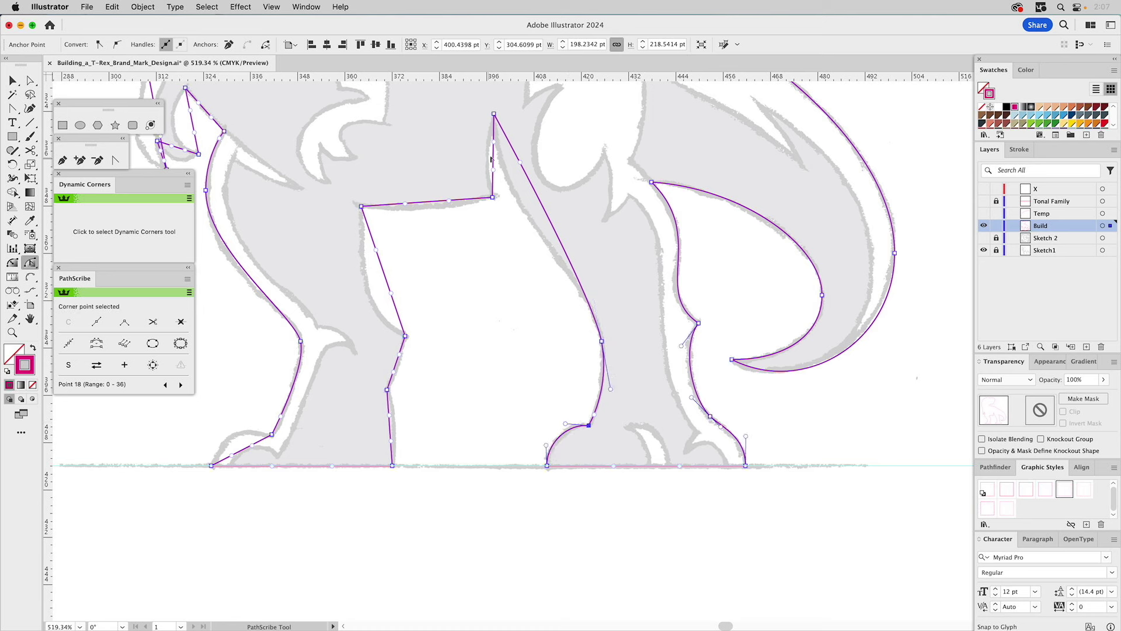
pyautogui.moveTo(494, 142); pyautogui.dragTo(488, 173)
pyautogui.click(488, 174)
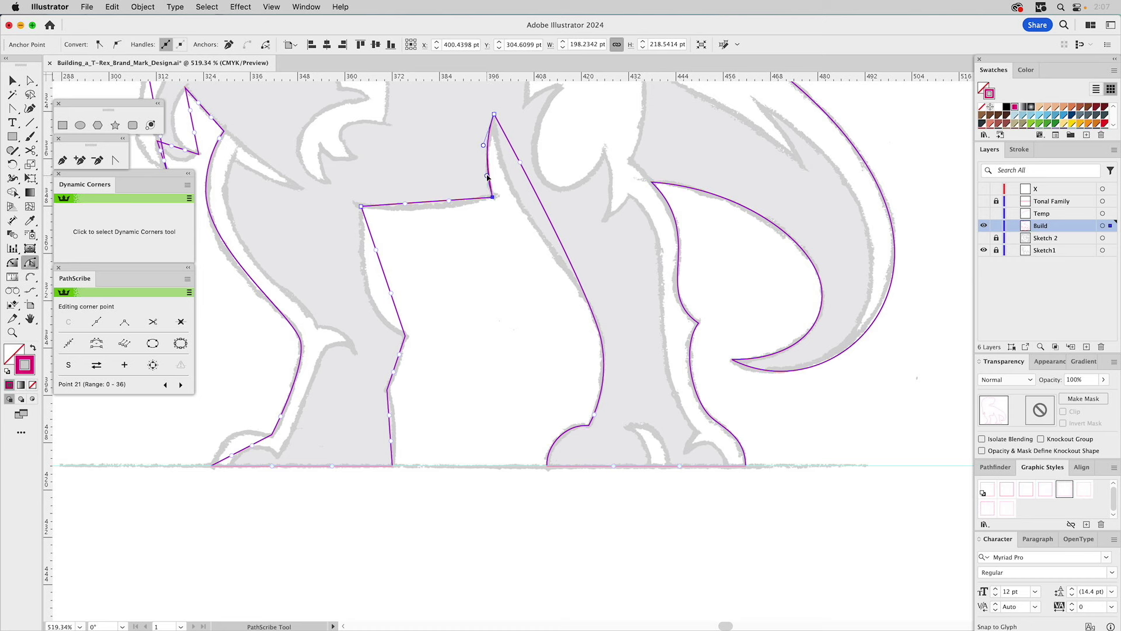
# Step: Curve the long front edge of the rear leg inward to the sketch and lengthen the handles at both ends of the segment
pyautogui.moveTo(522, 166); pyautogui.dragTo(489, 197)
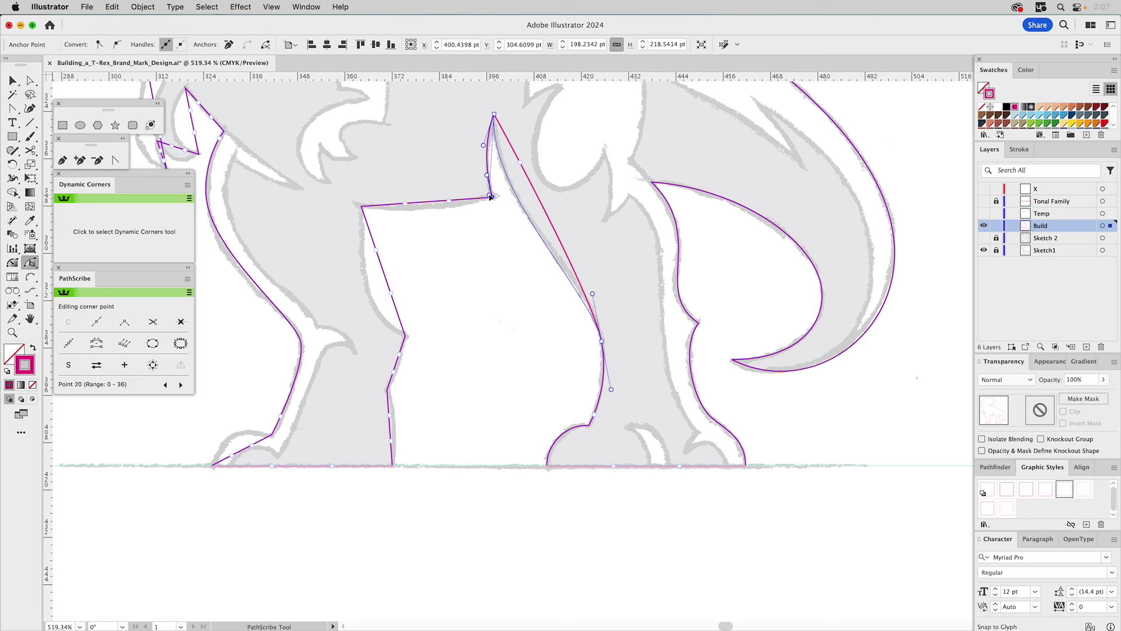
pyautogui.moveTo(490, 200); pyautogui.dragTo(489, 199)
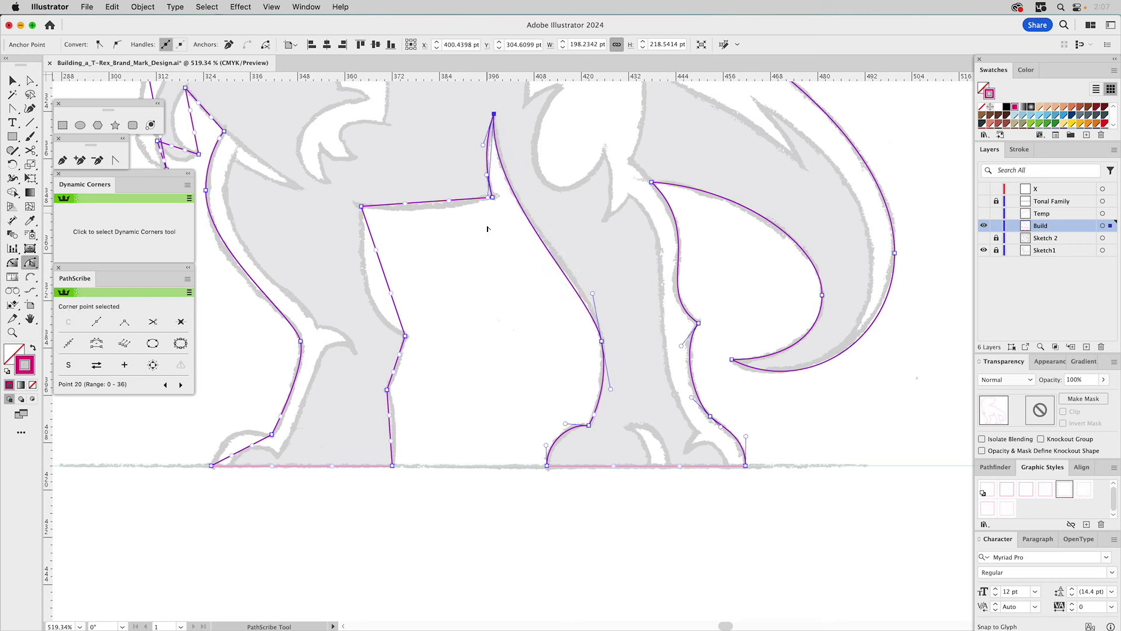
pyautogui.moveTo(593, 293); pyautogui.dragTo(587, 268)
pyautogui.moveTo(488, 199); pyautogui.dragTo(488, 209)
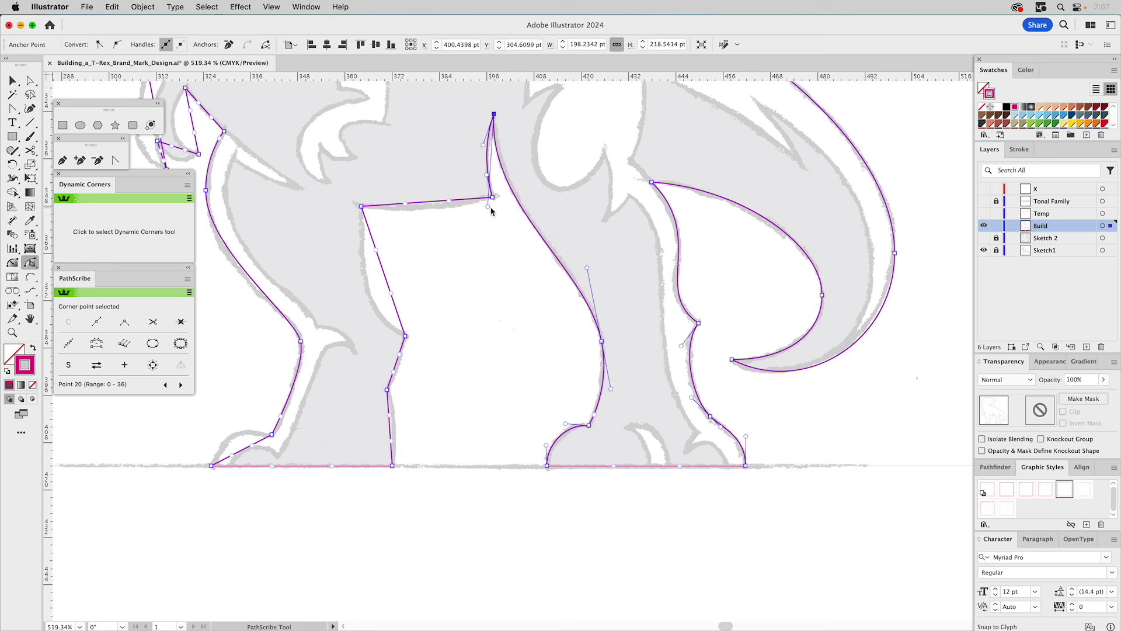
# Step: Bend the nearly horizontal segment between the two legs into a shallow downward curve along the sketch
pyautogui.press('space')
pyautogui.moveTo(485, 252); pyautogui.dragTo(599, 313)
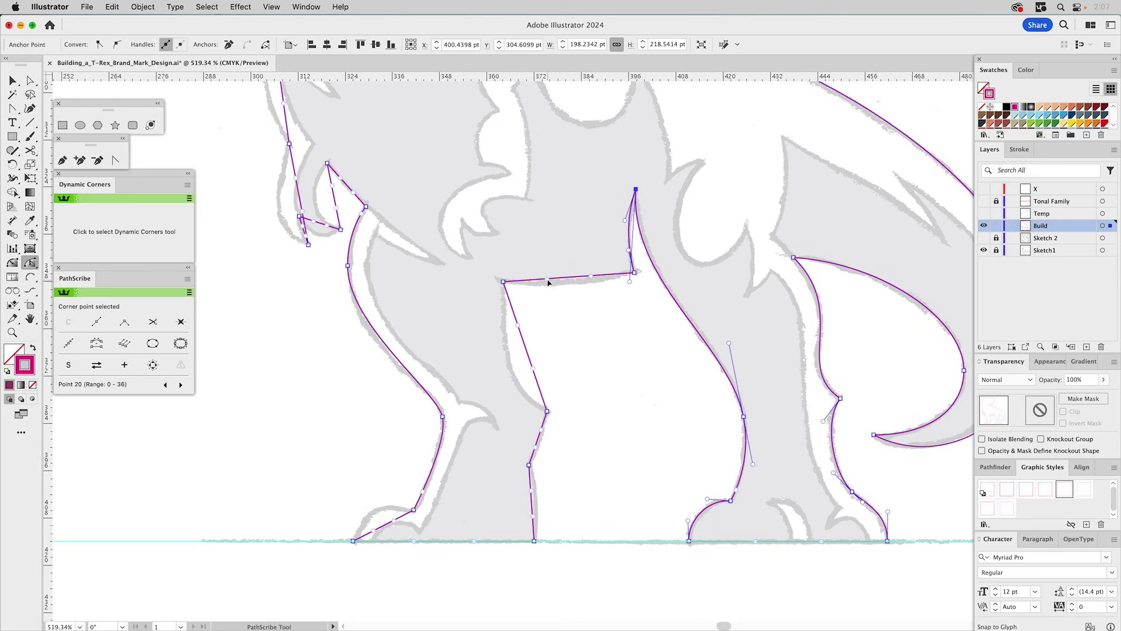
pyautogui.moveTo(549, 282); pyautogui.dragTo(601, 279)
# Step: Bend the straight segment on the upper back edge of the front leg down to its heel corner to follow the sketch
pyautogui.hscroll(-3, 568, 332)
pyautogui.scroll(-2, 568, 331)
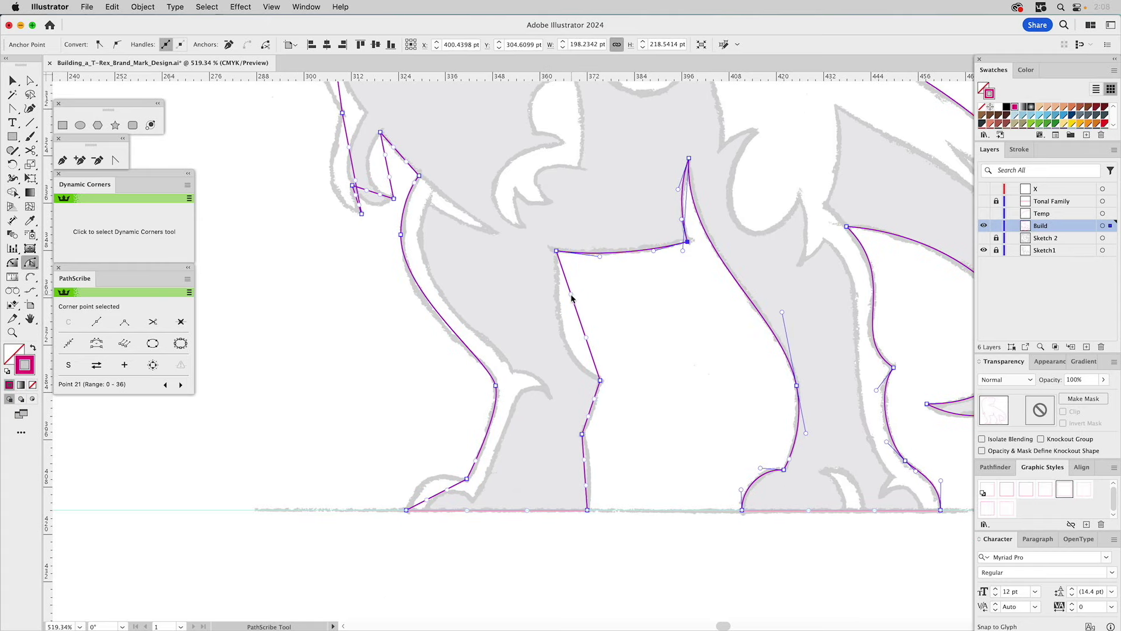
pyautogui.moveTo(572, 296); pyautogui.dragTo(557, 354)
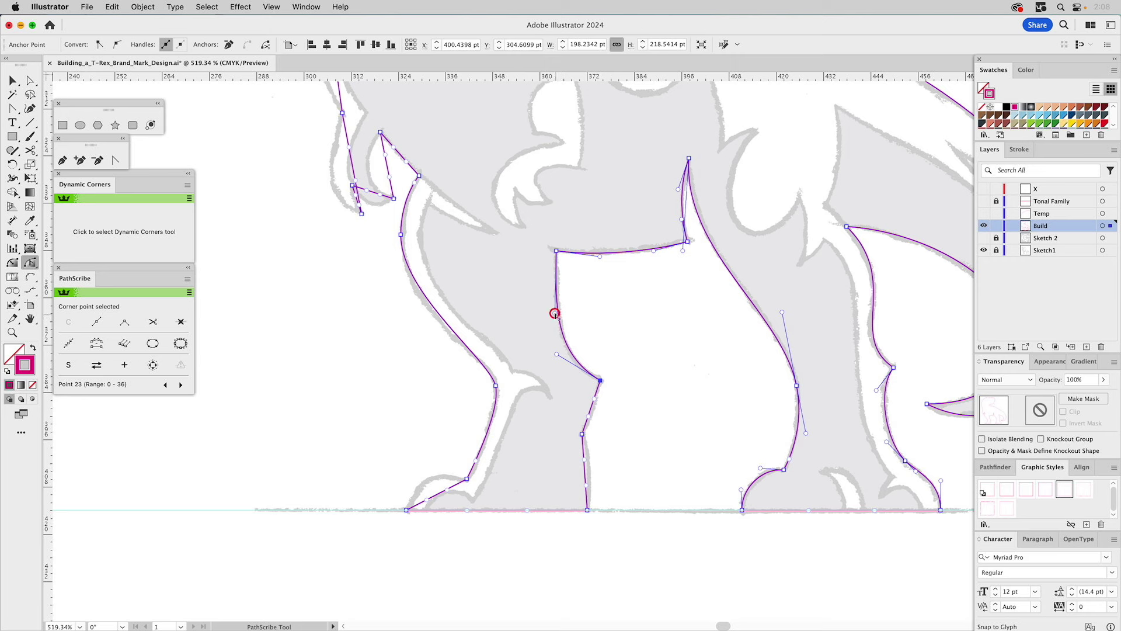
# Step: Refine the upper back edge of the front leg and curve the two segments below its heel corner down to the ground
pyautogui.moveTo(554, 314); pyautogui.dragTo(554, 299)
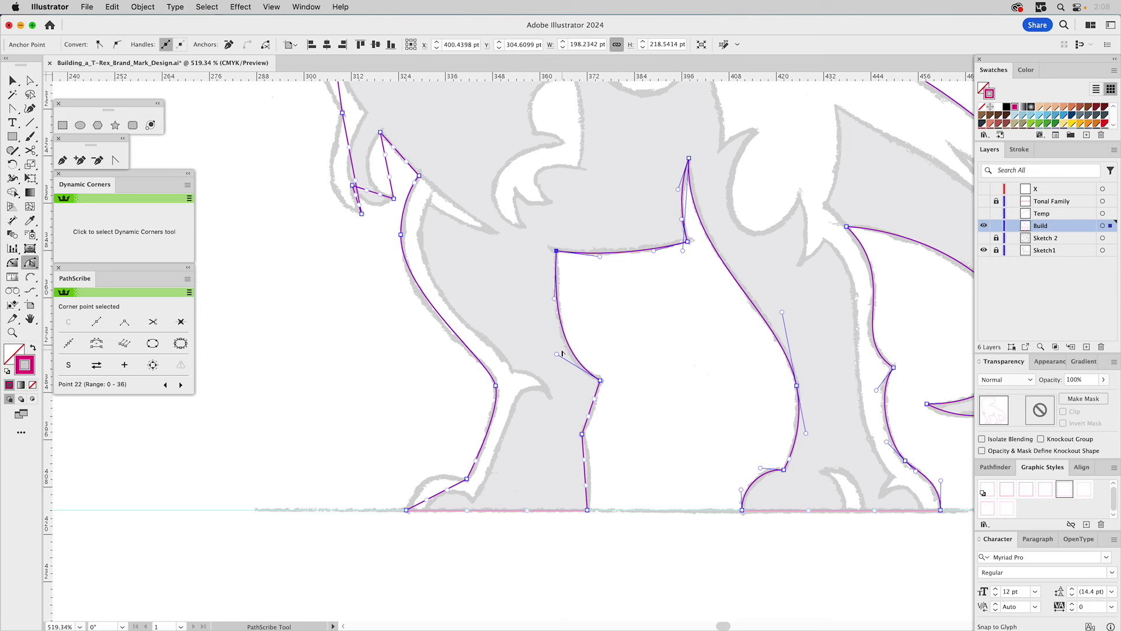
pyautogui.click(594, 407)
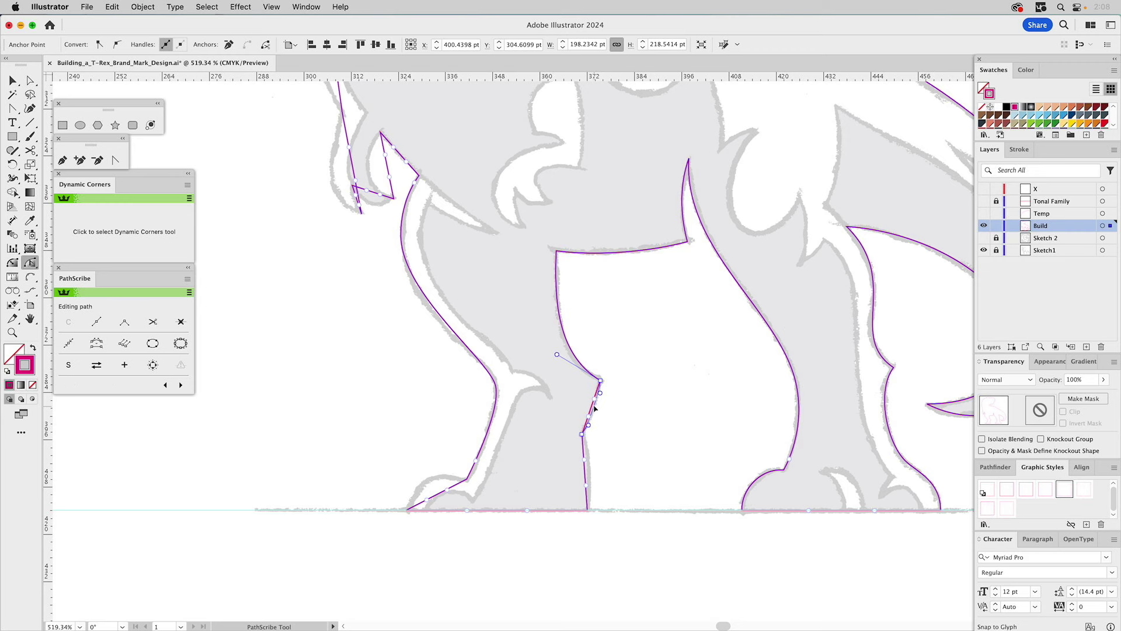
pyautogui.click(593, 417)
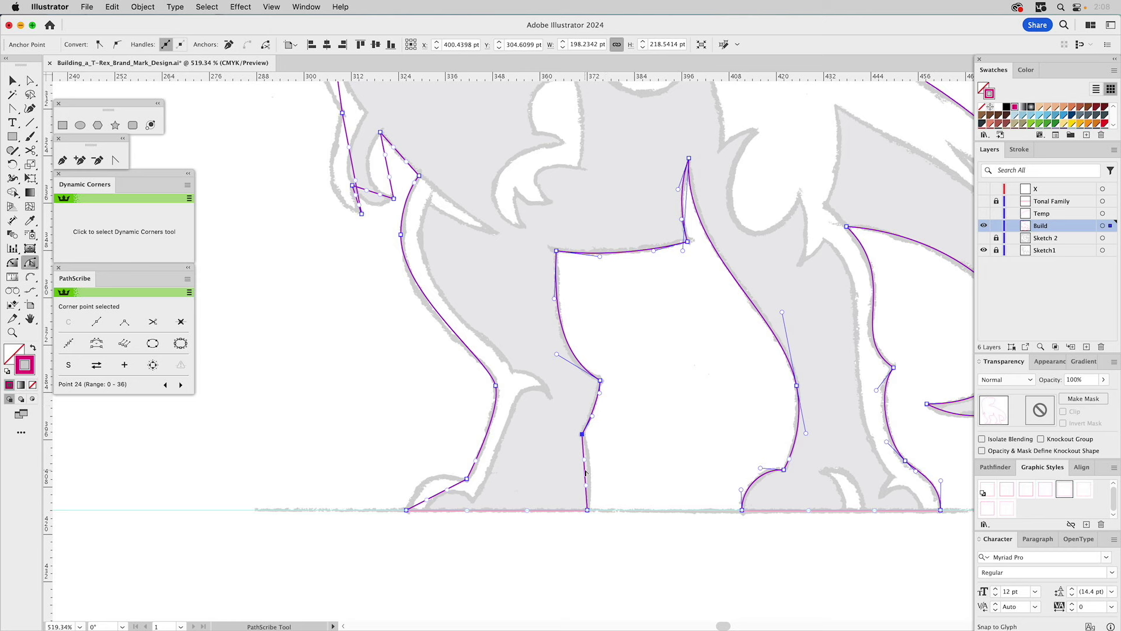
pyautogui.moveTo(585, 462); pyautogui.dragTo(591, 494)
# Step: Round the toe of the front foot into a domed curve and bend the shin segment above it to the sketch
pyautogui.moveTo(447, 492); pyautogui.dragTo(442, 470)
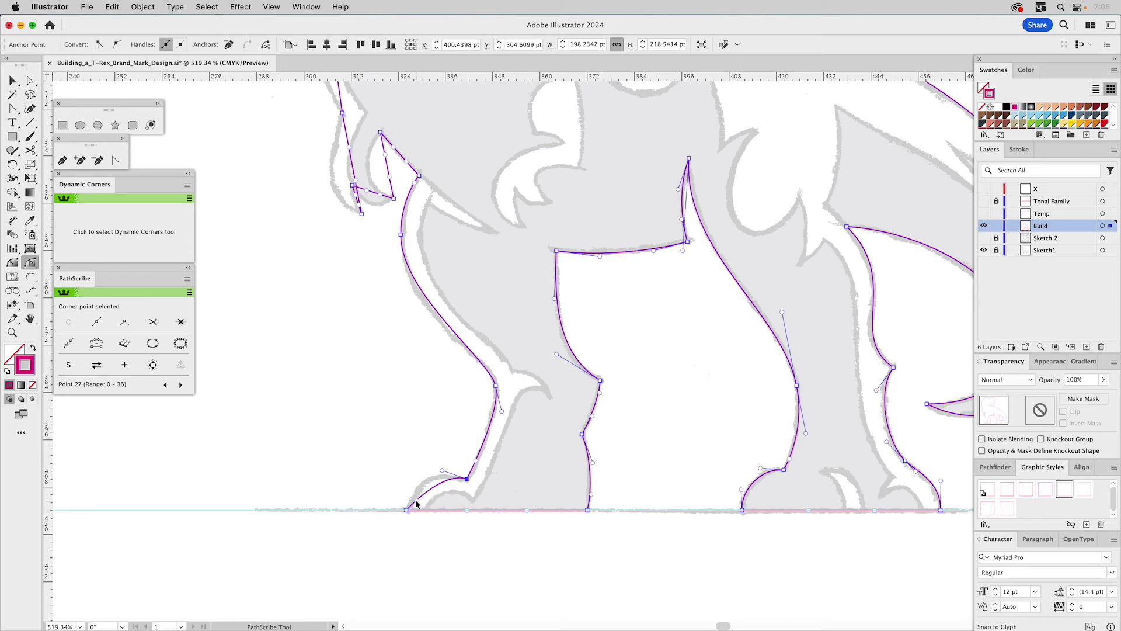
pyautogui.moveTo(416, 499)
pyautogui.mouseDown()
pyautogui.moveTo(409, 478)
pyautogui.moveTo(438, 468)
pyautogui.mouseUp()
pyautogui.moveTo(477, 463); pyautogui.dragTo(480, 461)
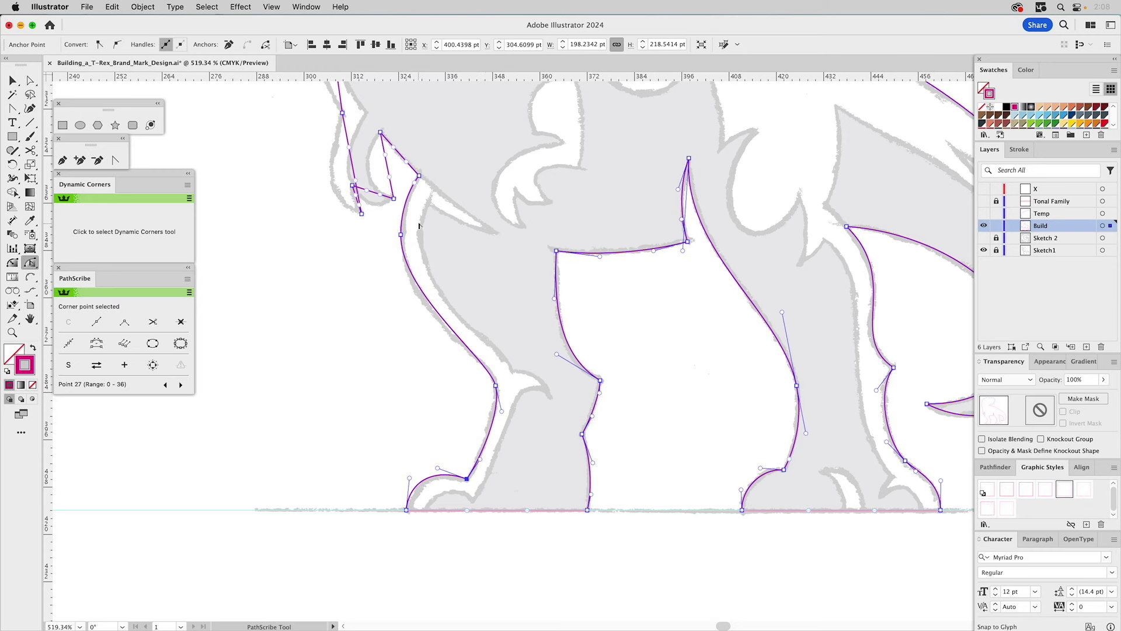
# Step: Smooth the long front edge of the front leg by adjusting the handles at its upper thigh and knee anchors
pyautogui.moveTo(401, 234); pyautogui.dragTo(400, 308)
pyautogui.moveTo(489, 361); pyautogui.dragTo(487, 353)
pyautogui.moveTo(400, 310); pyautogui.dragTo(399, 315)
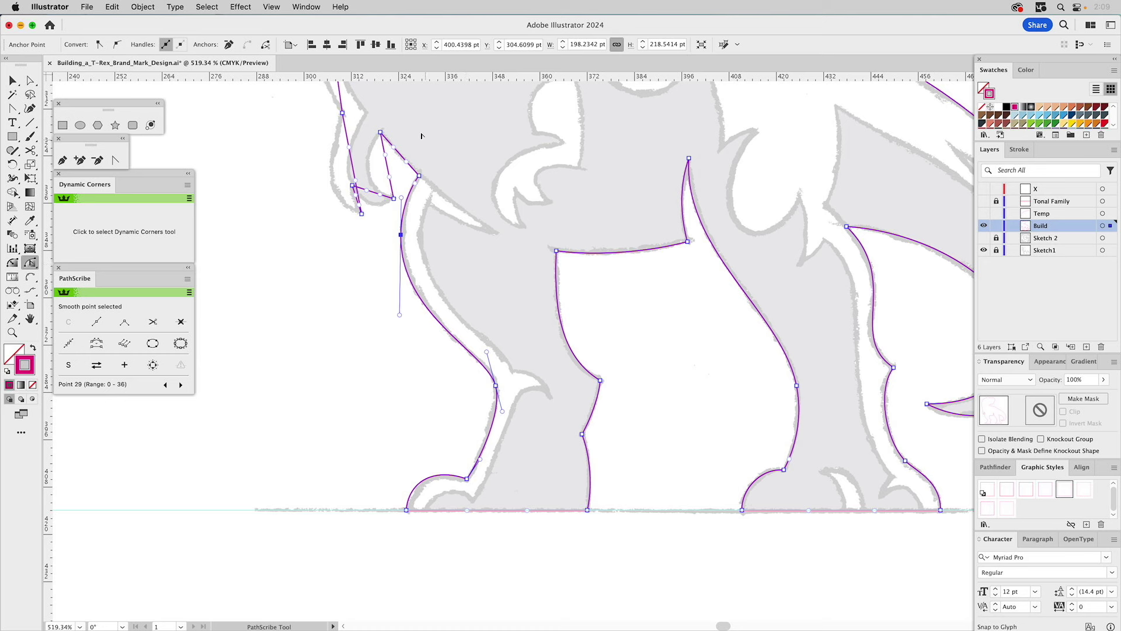
# Step: Bend the outer edge of the hand from the wrist to the claw tip outward and adjust the handles at both ends
pyautogui.scroll(6, 474, 169)
pyautogui.hscroll(-3, 473, 169)
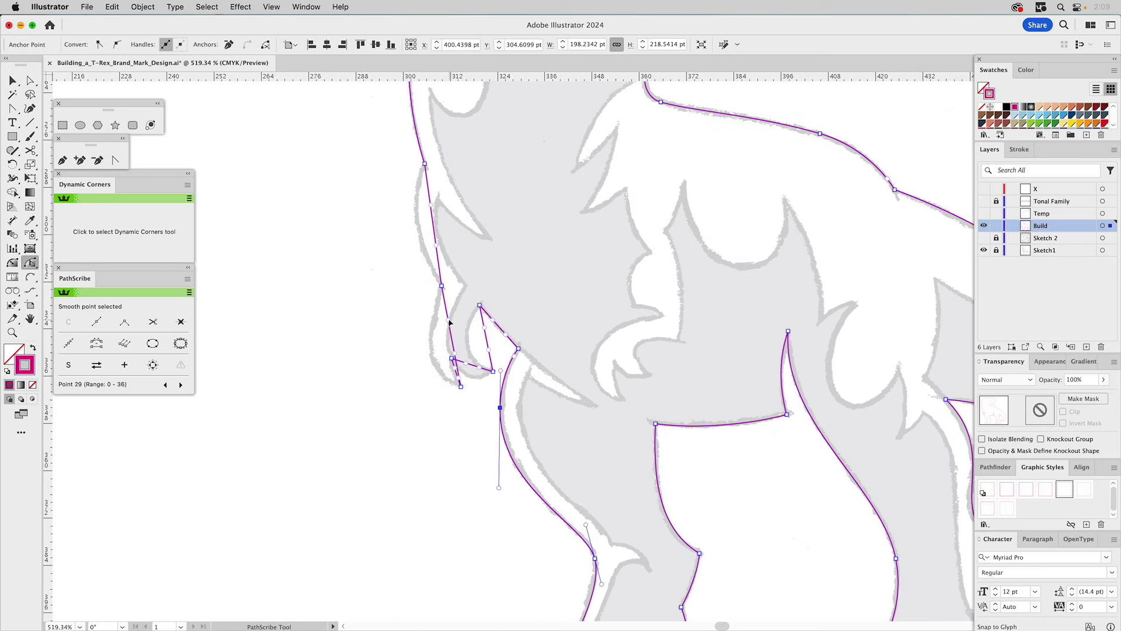
pyautogui.moveTo(449, 323); pyautogui.dragTo(420, 329)
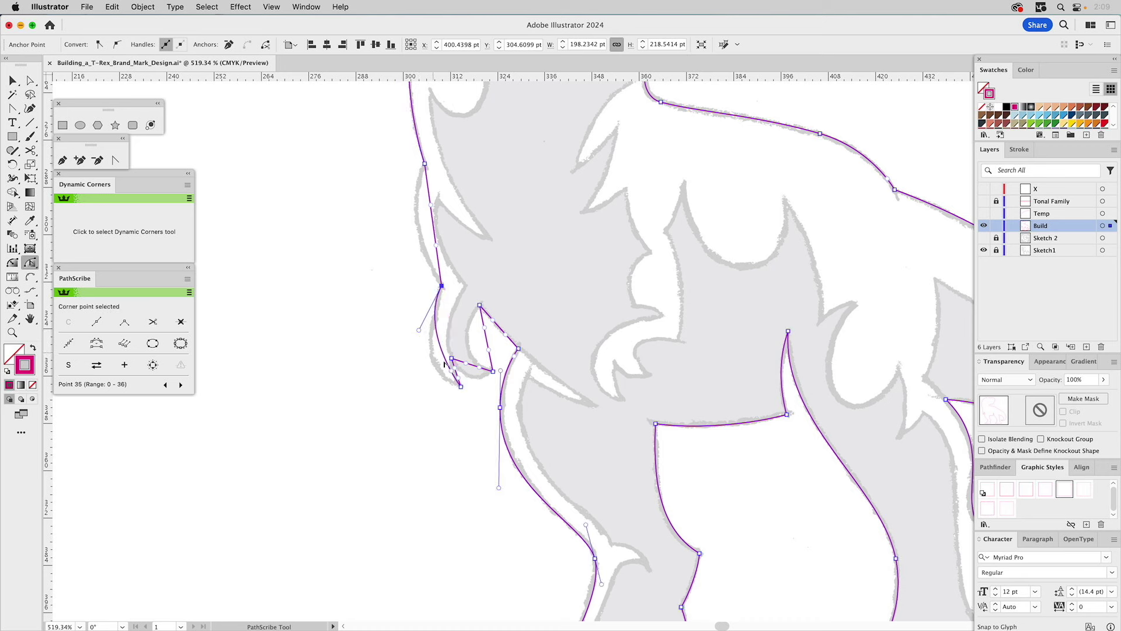
pyautogui.moveTo(453, 374); pyautogui.dragTo(425, 379)
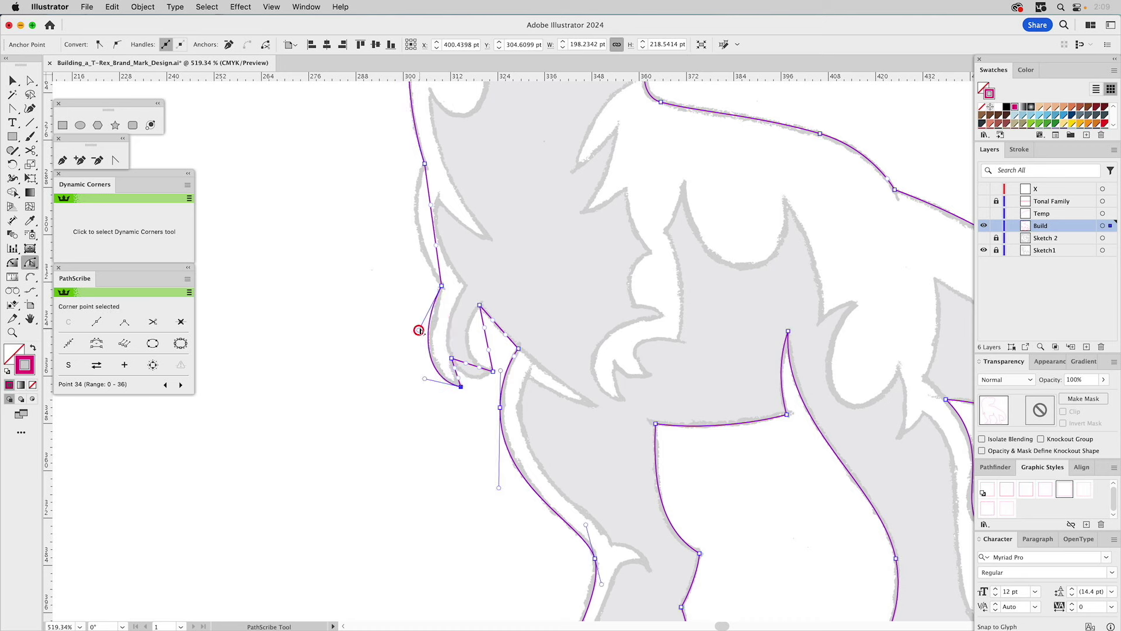
pyautogui.moveTo(418, 330); pyautogui.dragTo(422, 325)
pyautogui.moveTo(425, 378); pyautogui.dragTo(456, 375)
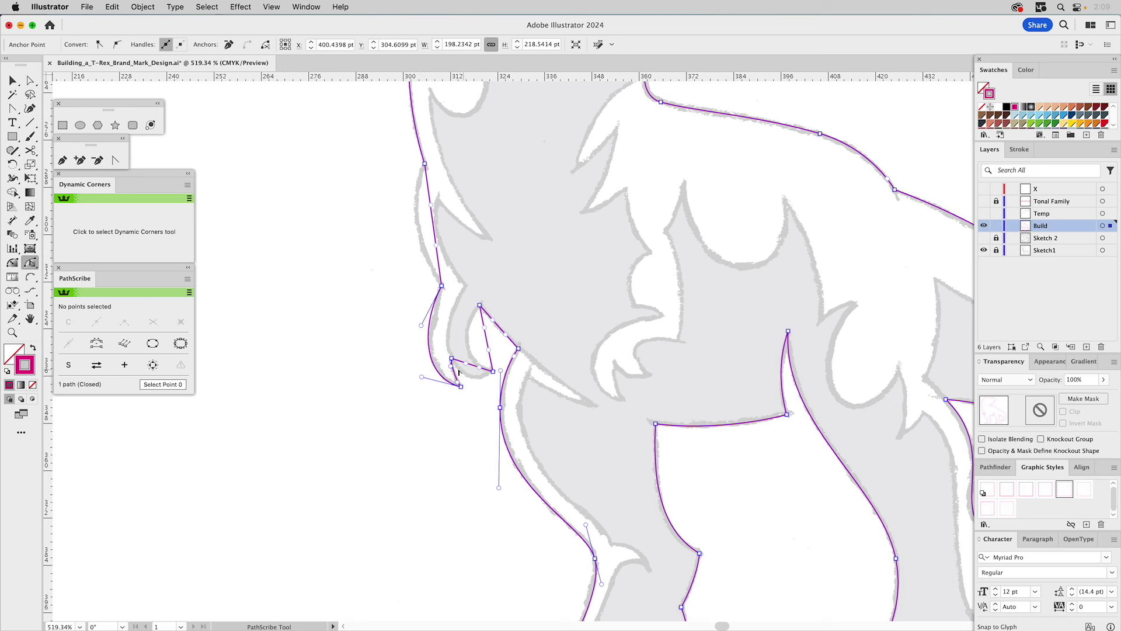
# Step: Curve the inner claw segments into a crescent and bend the short segment from the crescent's upper point to the leg
pyautogui.moveTo(473, 367); pyautogui.dragTo(456, 328)
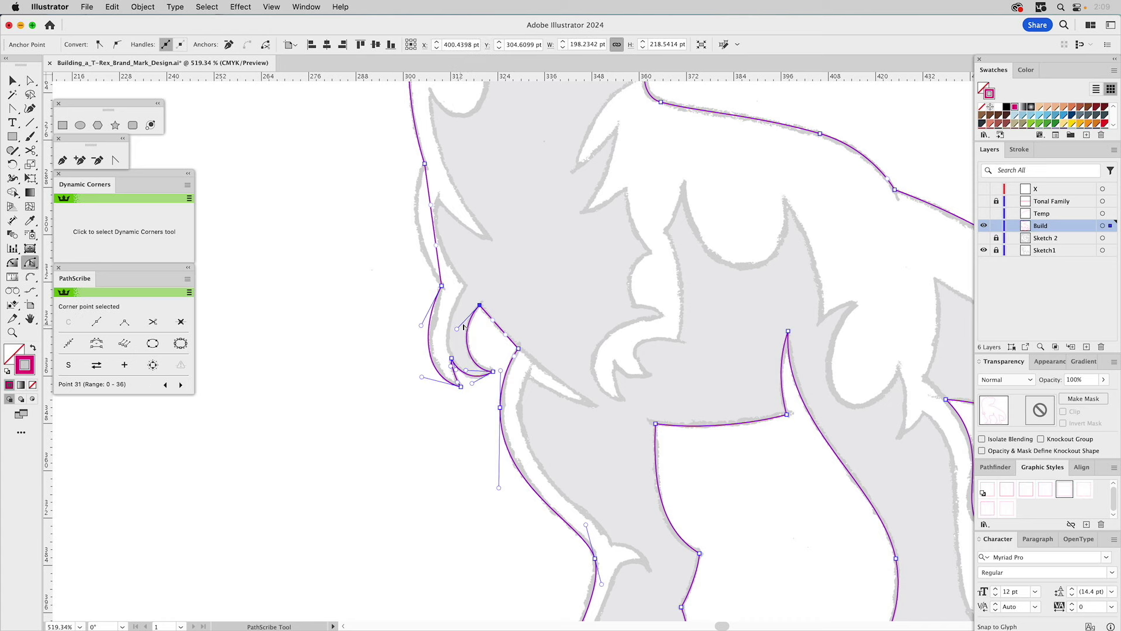
pyautogui.moveTo(497, 329); pyautogui.dragTo(499, 331)
pyautogui.click(509, 342)
pyautogui.moveTo(422, 325); pyautogui.dragTo(424, 326)
# Step: Bend the straight outer forearm segment above the wrist into an outward curve along the sketch
pyautogui.scroll(5, 486, 270)
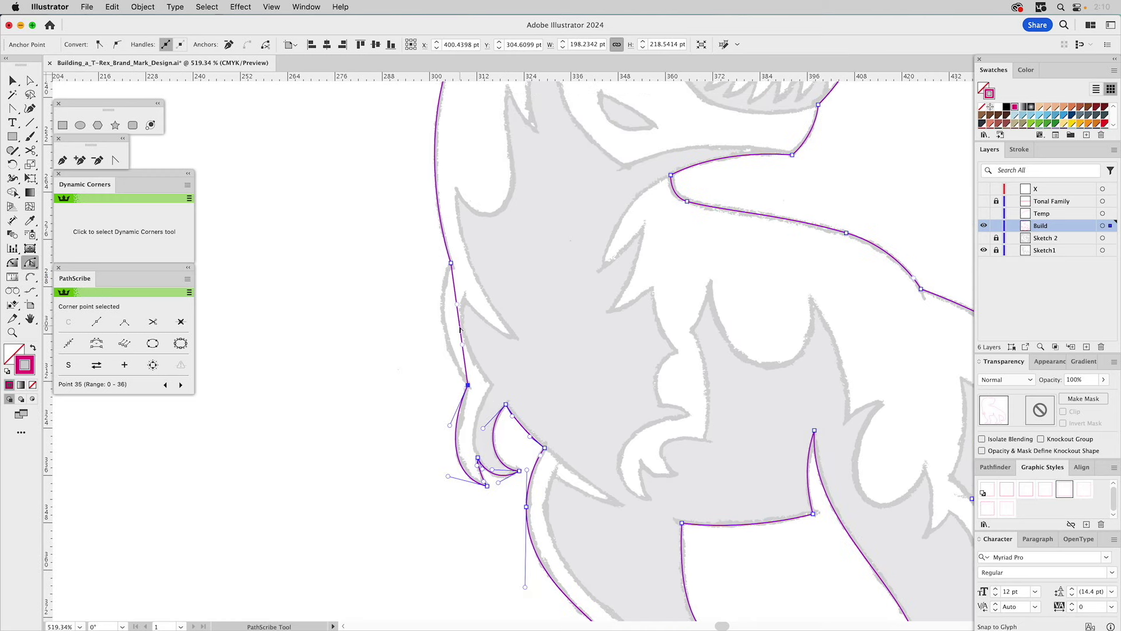
pyautogui.moveTo(461, 348); pyautogui.dragTo(438, 345)
pyautogui.moveTo(450, 289); pyautogui.dragTo(438, 294)
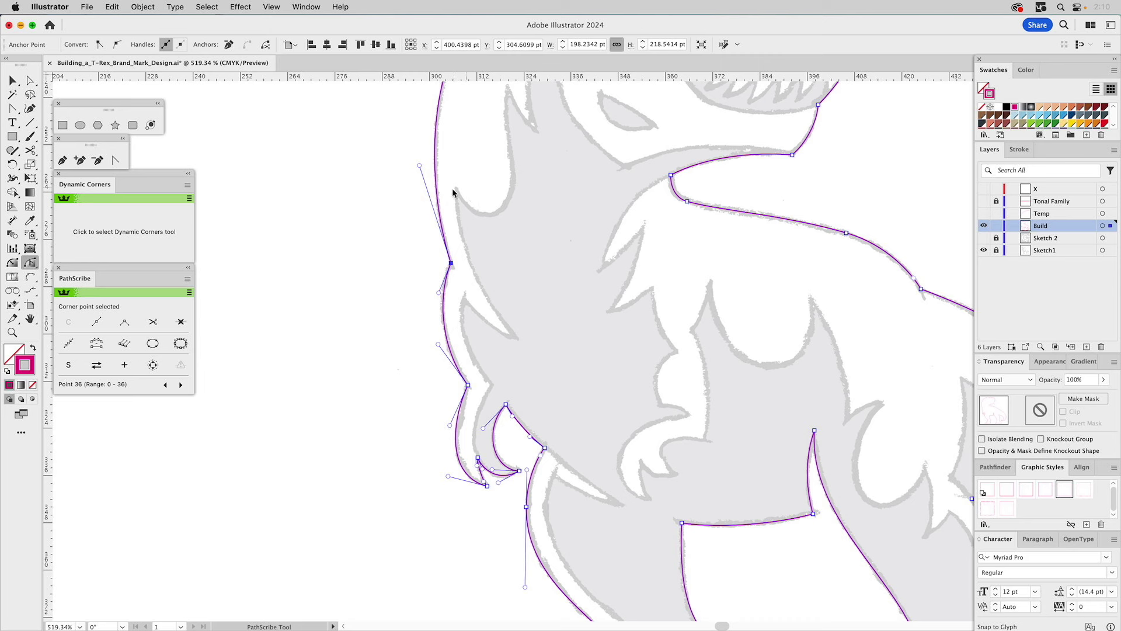
# Step: Move the outer claw's tip anchor onto the sketch with the Direct Selection tool and refine the curves on both sides of it
pyautogui.click(12, 333)
pyautogui.moveTo(377, 339); pyautogui.dragTo(612, 531)
pyautogui.press('a')
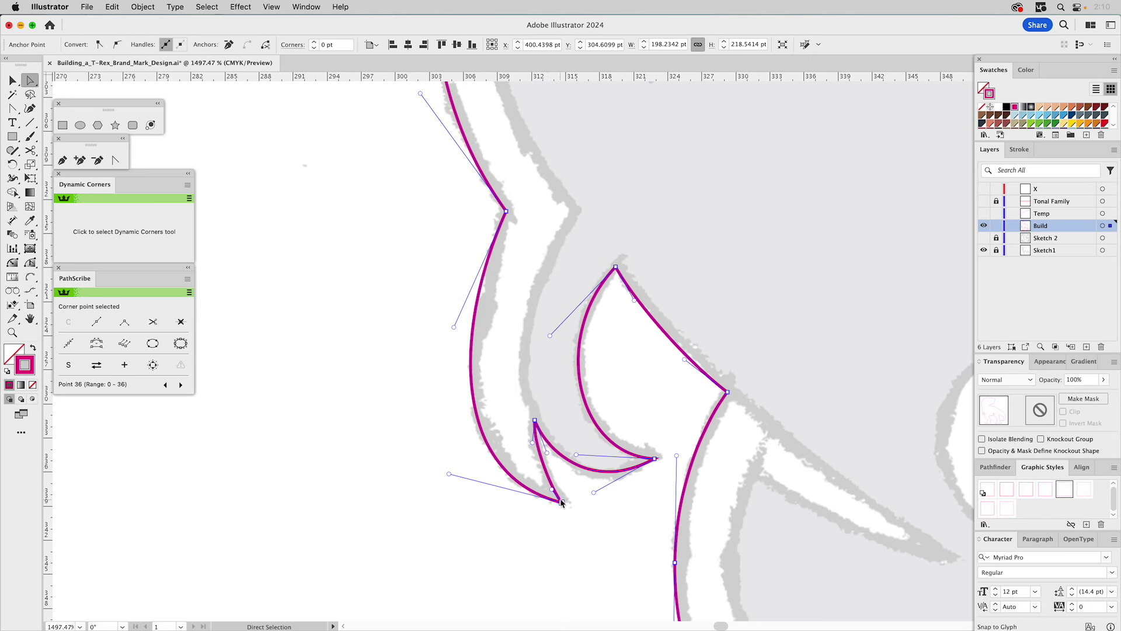
pyautogui.moveTo(562, 503); pyautogui.dragTo(566, 500)
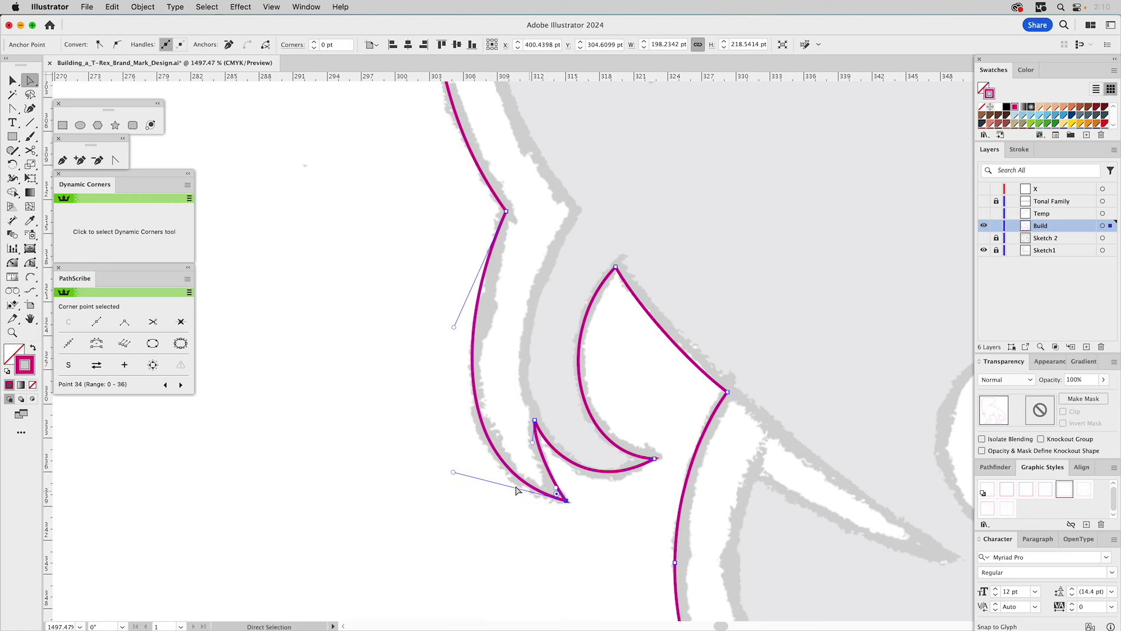
pyautogui.moveTo(452, 473); pyautogui.dragTo(450, 475)
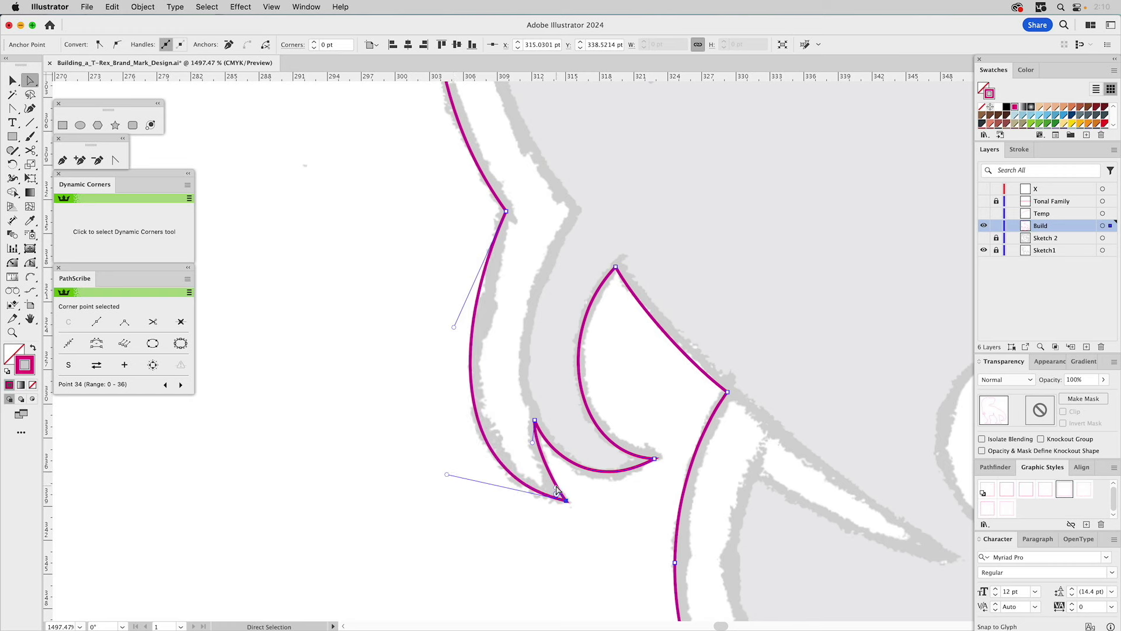
pyautogui.click(556, 490)
pyautogui.click(556, 490)
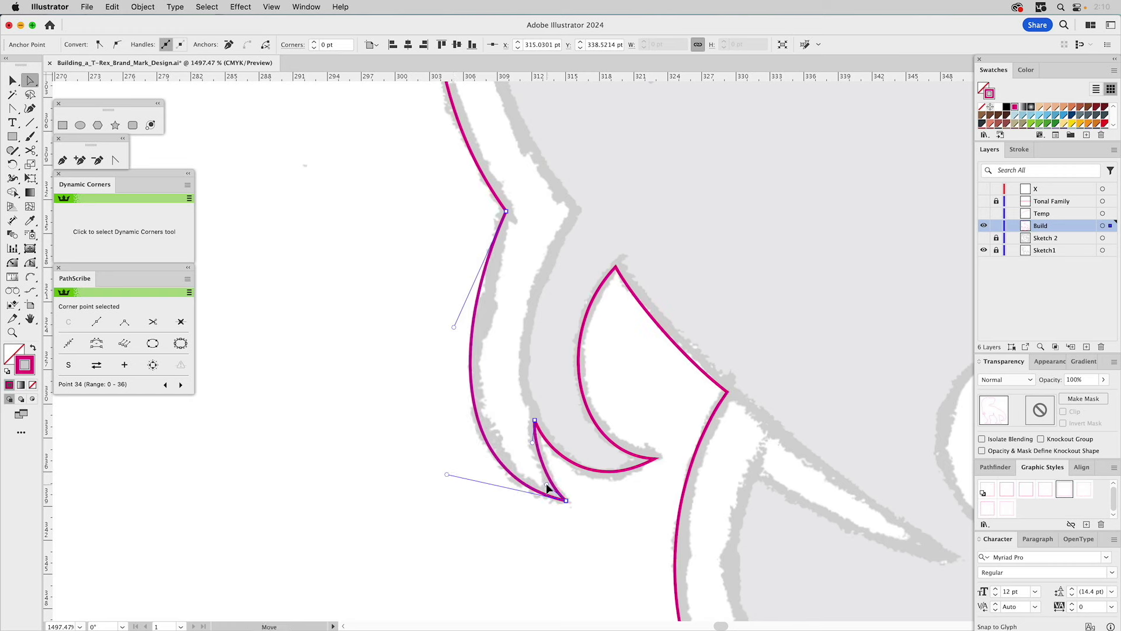
pyautogui.click(530, 450)
pyautogui.moveTo(533, 443); pyautogui.dragTo(531, 446)
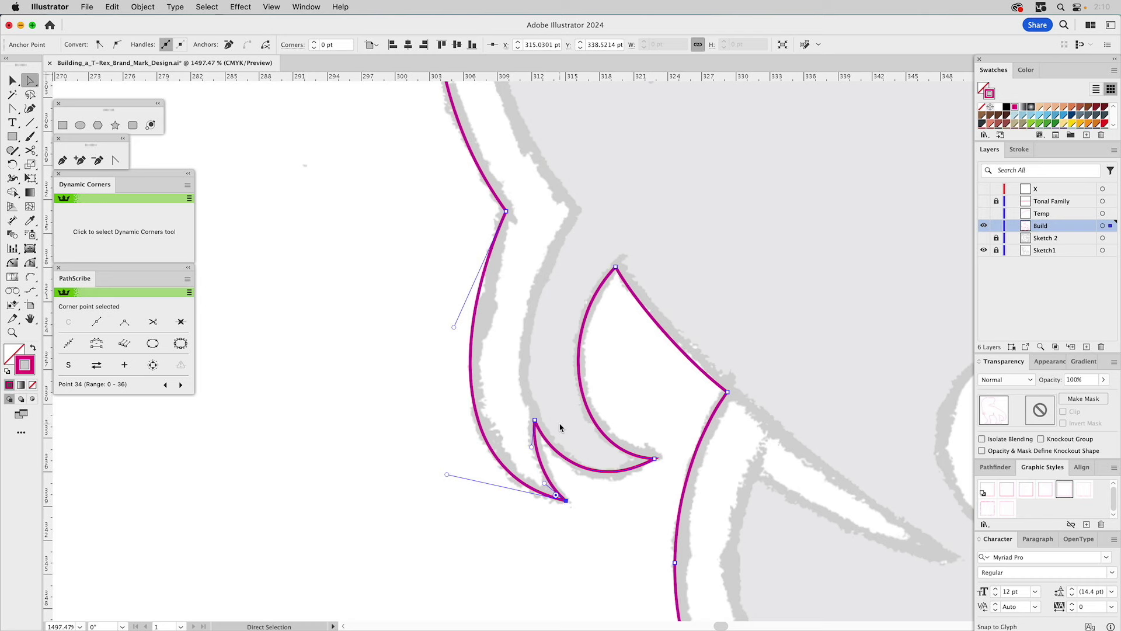
# Step: Adjust the anchor and handles of the rounded notch under the jaw to match the sketch, and deselect the outline
pyautogui.click(12, 332)
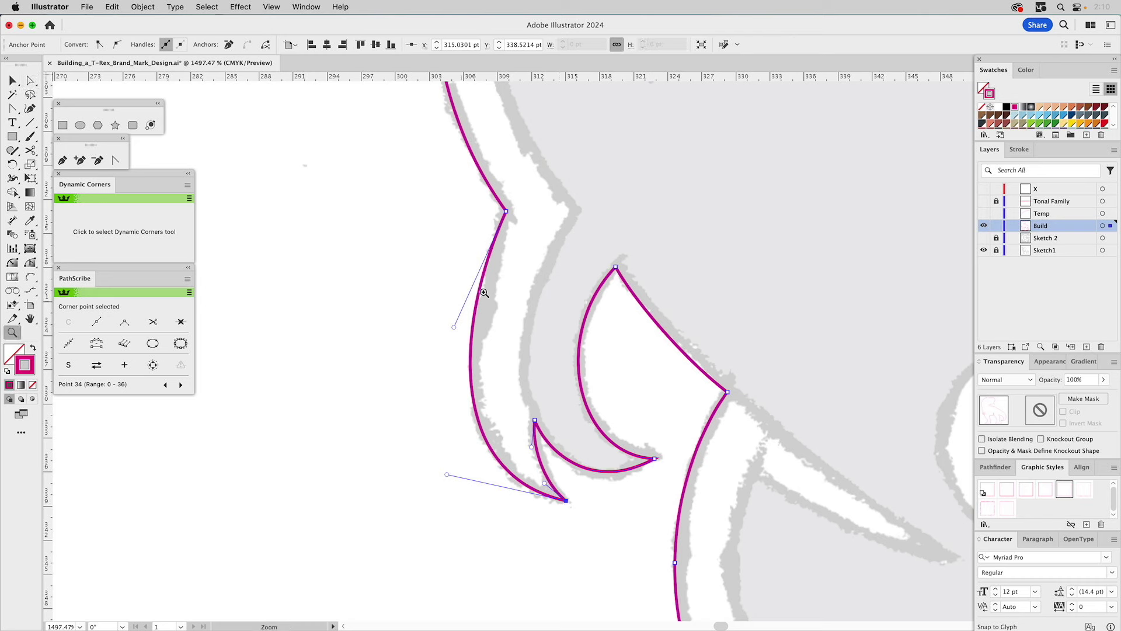
pyautogui.keyDown('alt'); pyautogui.click(580, 247); pyautogui.keyUp('alt')
pyautogui.keyDown('alt'); pyautogui.click(580, 246); pyautogui.keyUp('alt')
pyautogui.keyDown('alt'); pyautogui.click(580, 246); pyautogui.keyUp('alt')
pyautogui.keyDown('alt'); pyautogui.click(581, 249); pyautogui.keyUp('alt')
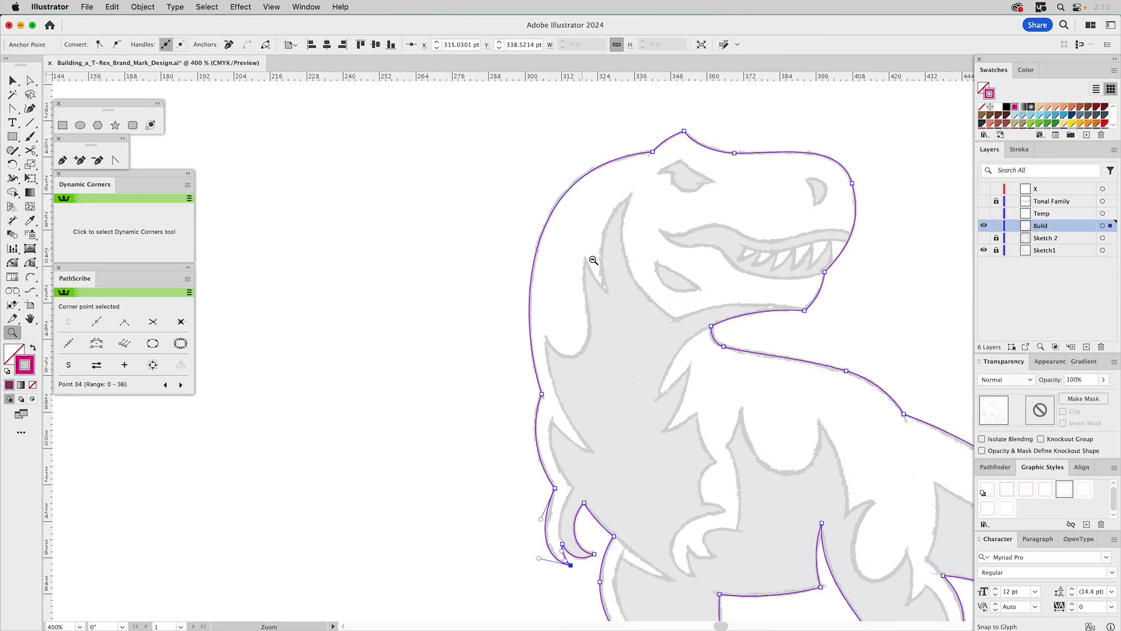
pyautogui.keyDown('alt'); pyautogui.click(582, 250); pyautogui.keyUp('alt')
pyautogui.press('super+shift+a')
pyautogui.moveTo(677, 462); pyautogui.dragTo(639, 320)
pyautogui.press('super+z')
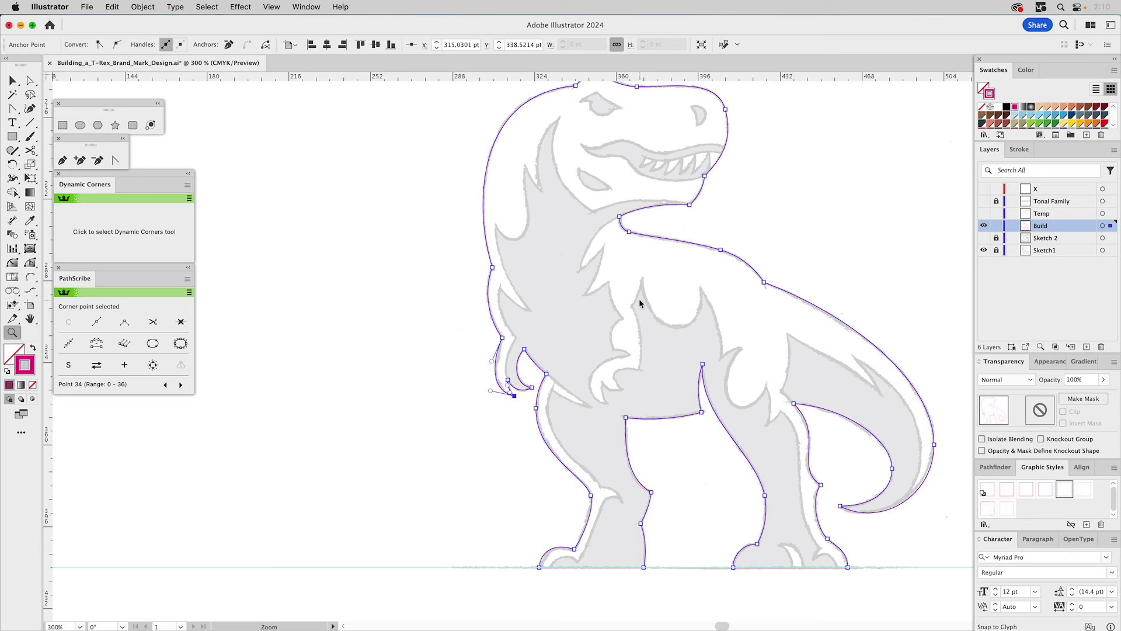
pyautogui.moveTo(584, 181); pyautogui.dragTo(665, 283)
pyautogui.press('a')
pyautogui.moveTo(564, 341); pyautogui.dragTo(507, 381)
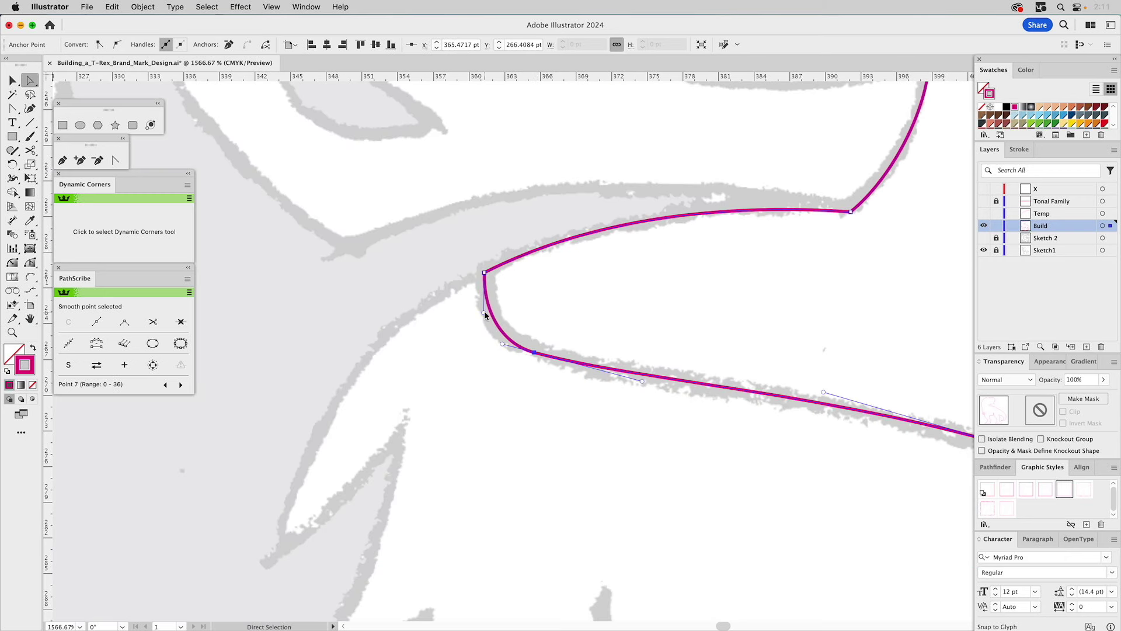
pyautogui.click(556, 299)
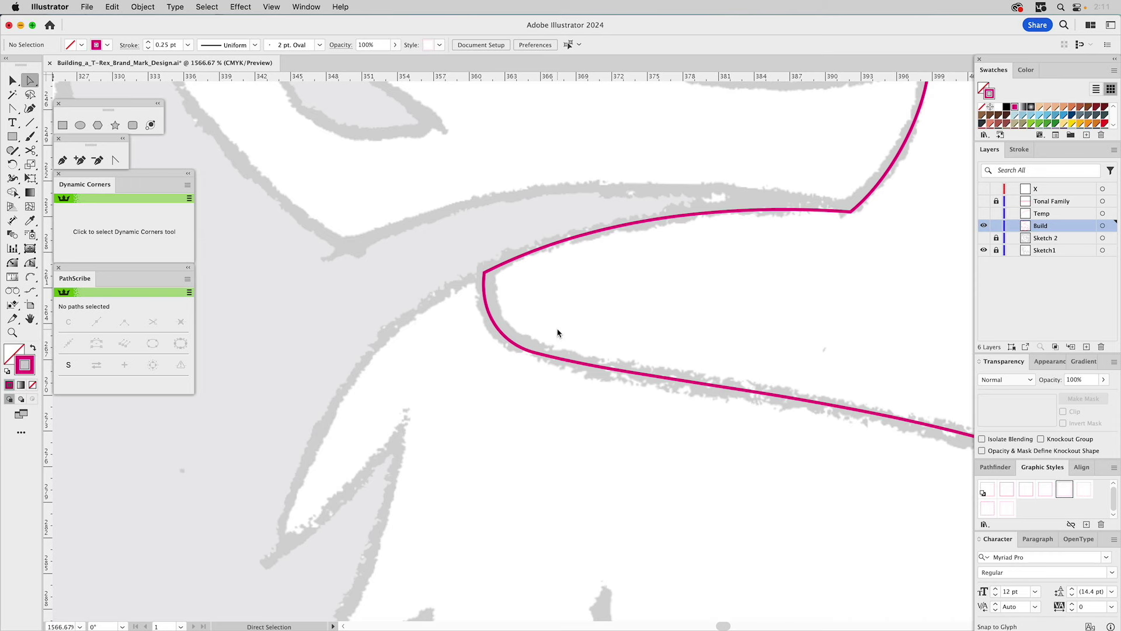
# Step: Draw the upper edge of the mouth with the Pen tool from the snout outline back to the mouth corner
pyautogui.click(11, 332)
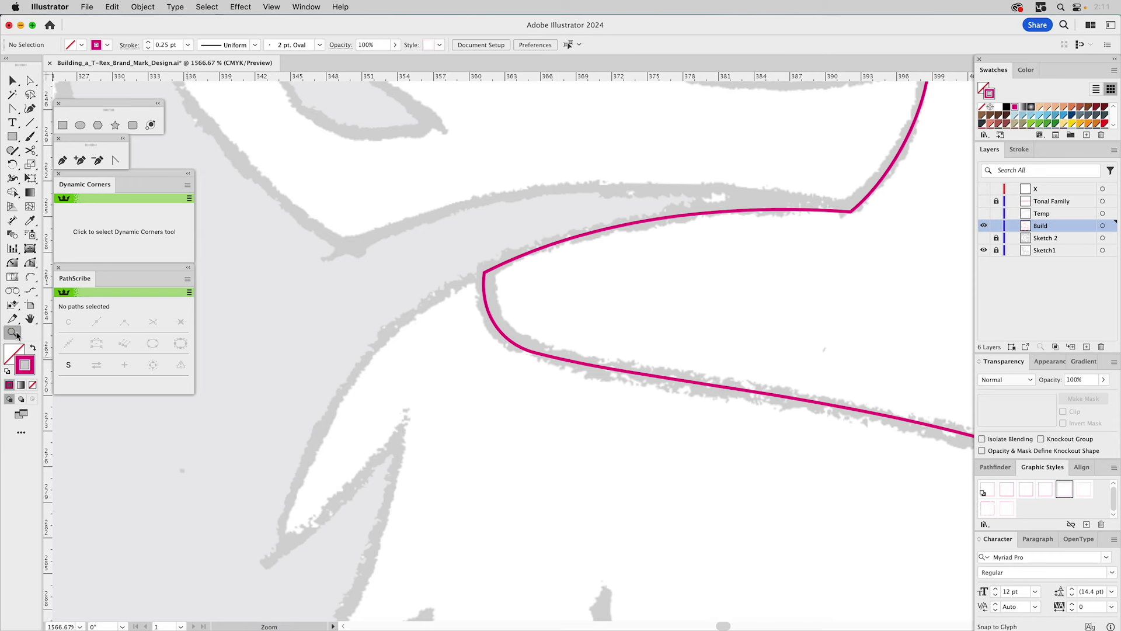
pyautogui.keyDown('alt'); pyautogui.click(515, 387); pyautogui.keyUp('alt')
pyautogui.keyDown('alt'); pyautogui.click(513, 385); pyautogui.keyUp('alt')
pyautogui.keyDown('alt'); pyautogui.click(512, 384); pyautogui.keyUp('alt')
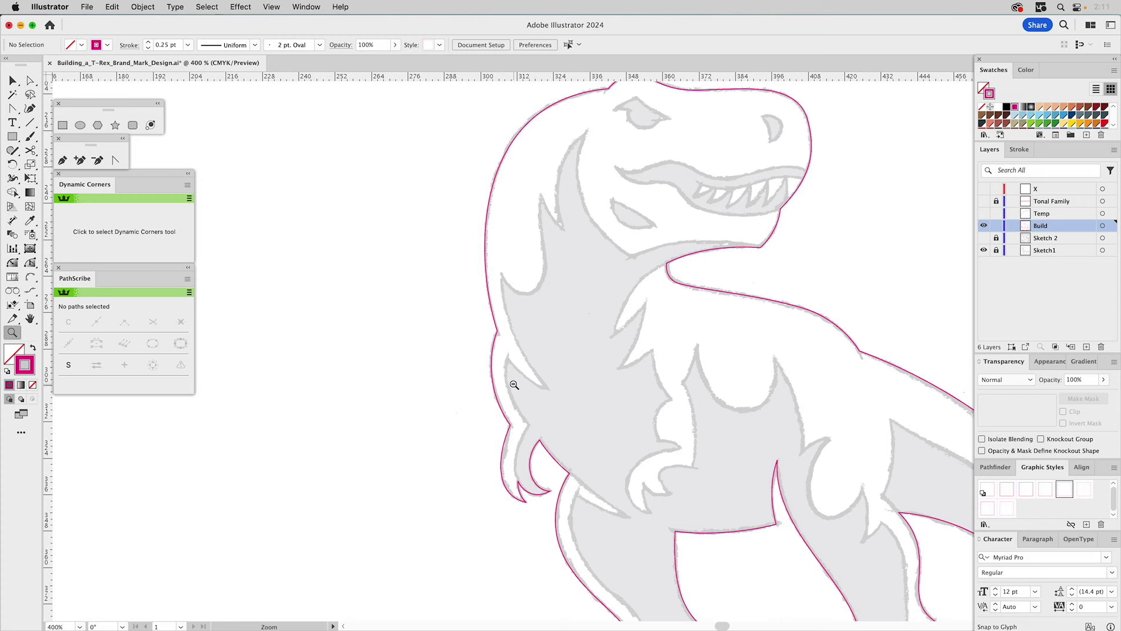
pyautogui.keyDown('alt'); pyautogui.click(514, 386); pyautogui.keyUp('alt')
pyautogui.keyDown('alt'); pyautogui.click(513, 383); pyautogui.keyUp('alt')
pyautogui.moveTo(743, 370); pyautogui.dragTo(591, 370)
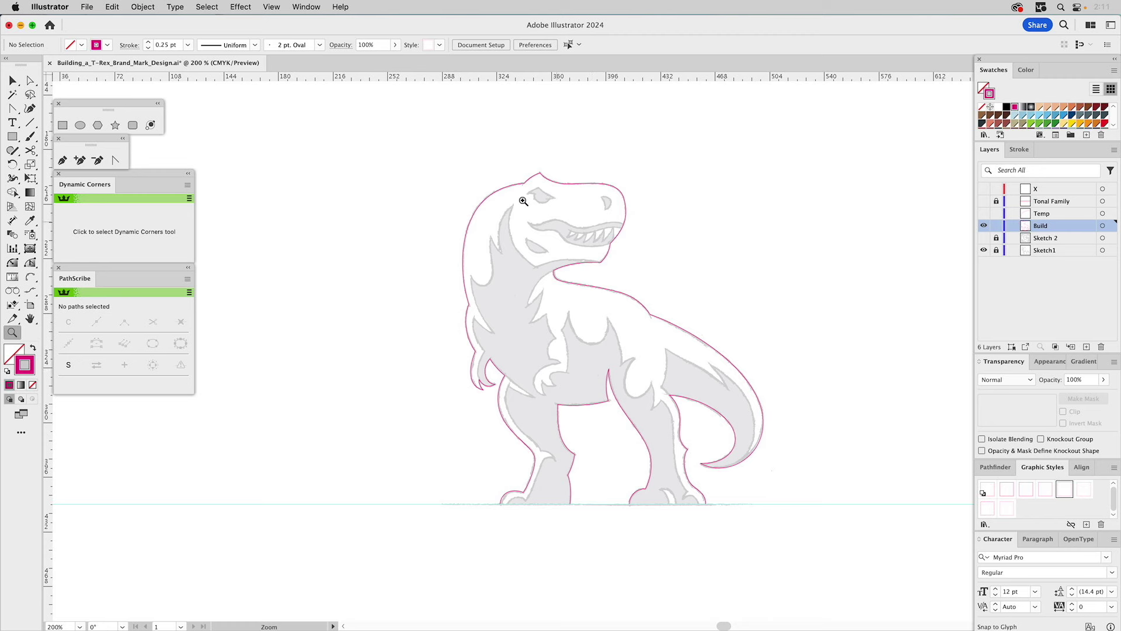
pyautogui.moveTo(475, 145); pyautogui.dragTo(677, 322)
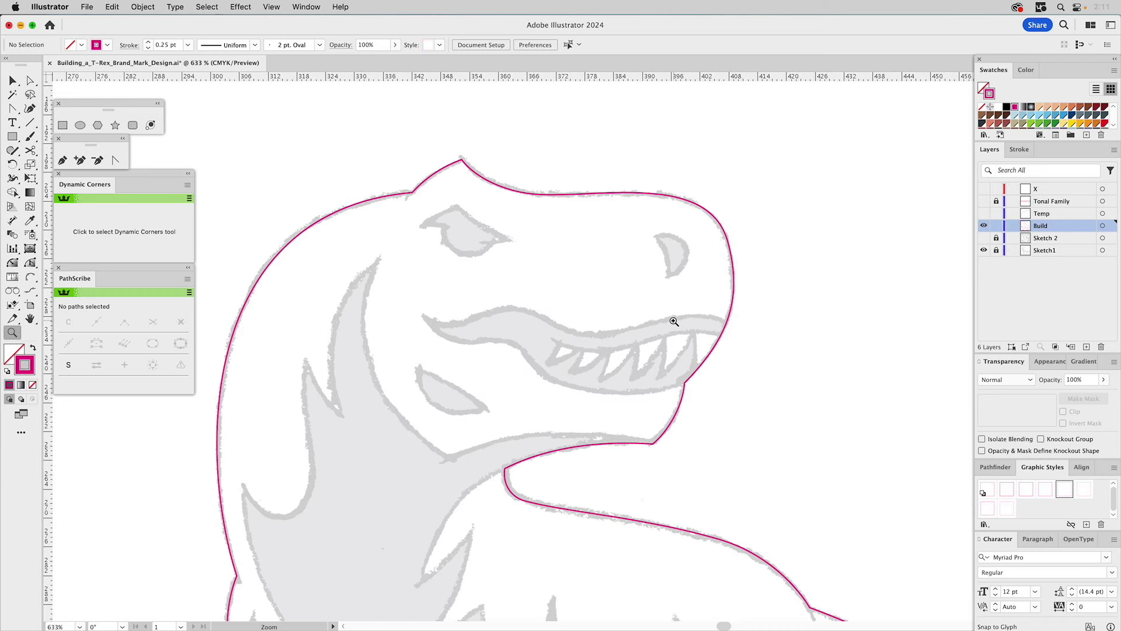
pyautogui.click(62, 161)
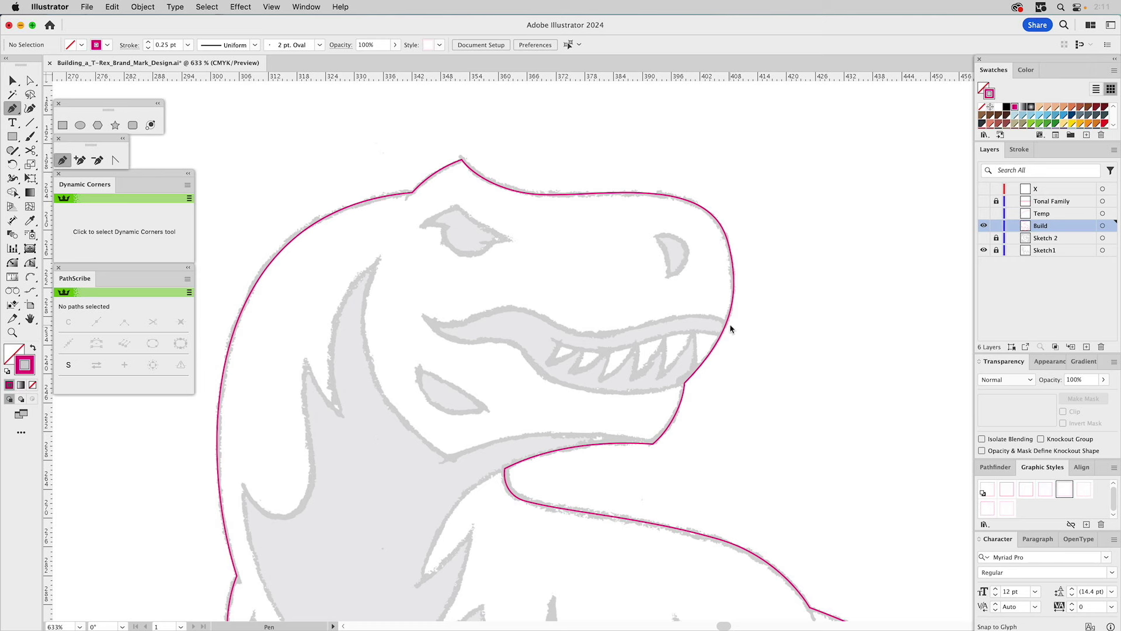
pyautogui.moveTo(730, 324); pyautogui.dragTo(635, 329)
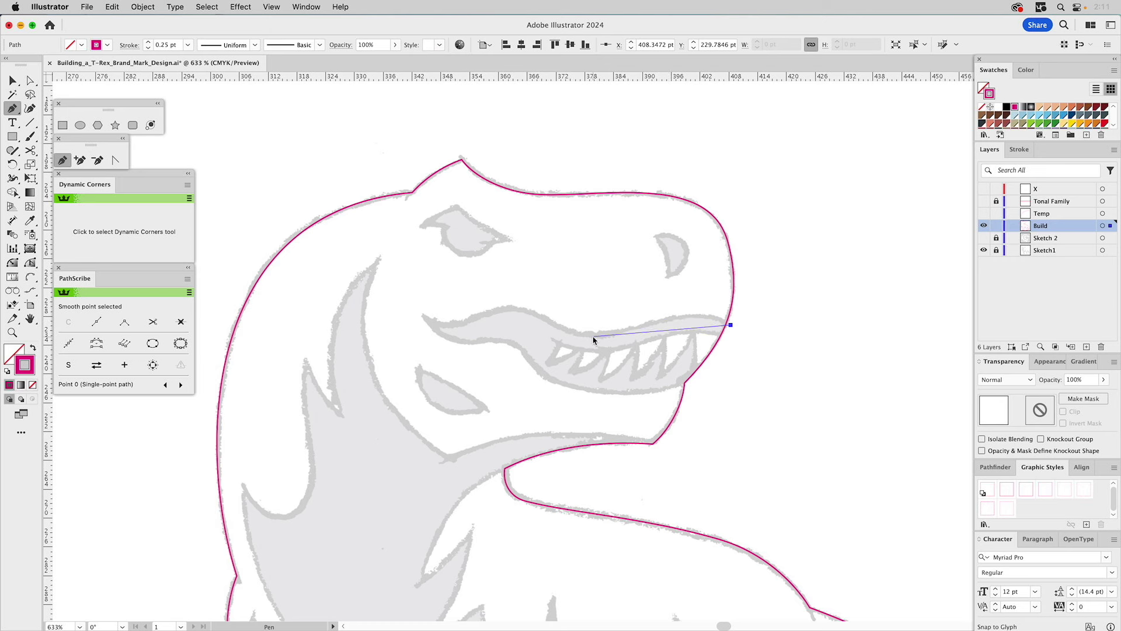
pyautogui.moveTo(592, 335); pyautogui.dragTo(537, 336)
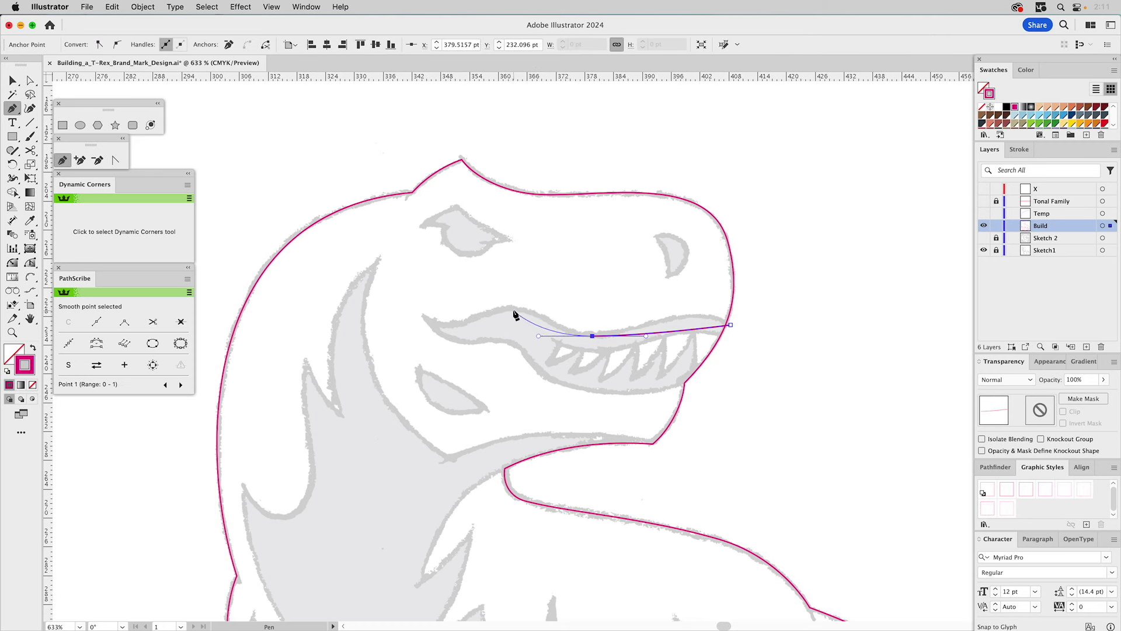
pyautogui.moveTo(514, 308); pyautogui.dragTo(483, 310)
pyautogui.click(424, 317)
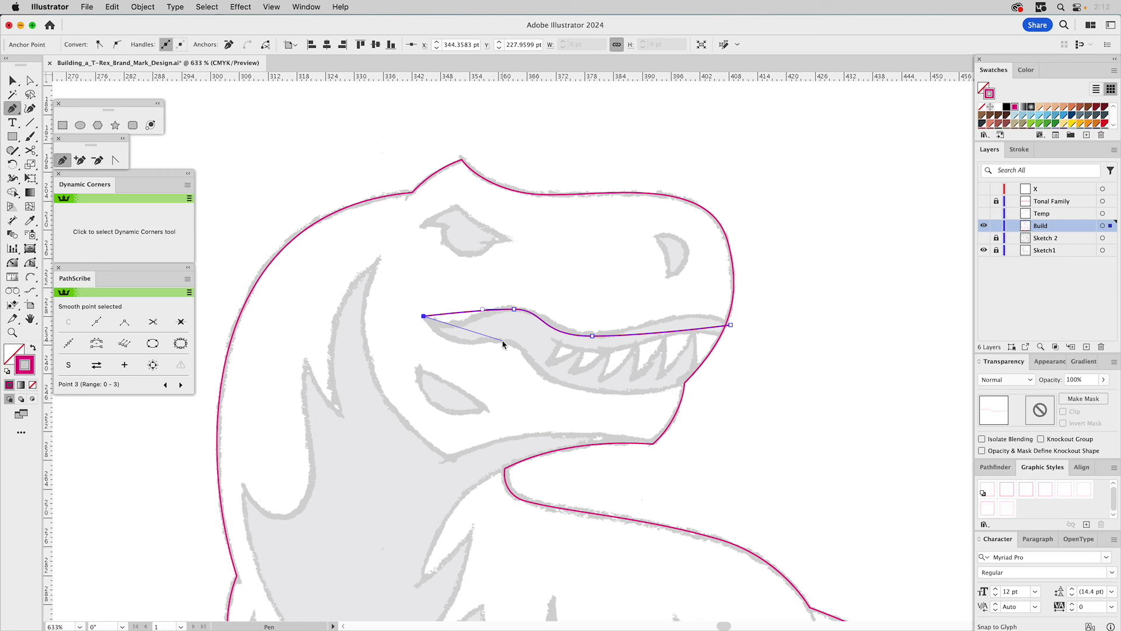
# Step: Continue the mouth path along the lower lip to the jaw notch and close it with a corner outside the snout
pyautogui.moveTo(502, 339); pyautogui.dragTo(530, 346)
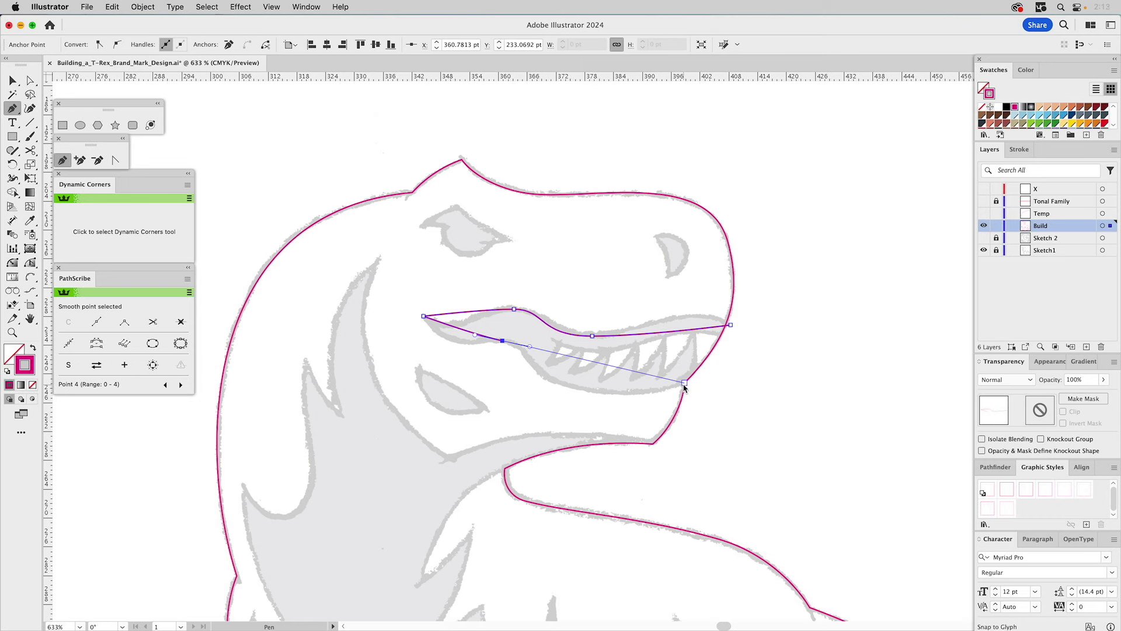
pyautogui.click(684, 383)
pyautogui.moveTo(733, 387); pyautogui.dragTo(734, 330)
pyautogui.click(731, 326)
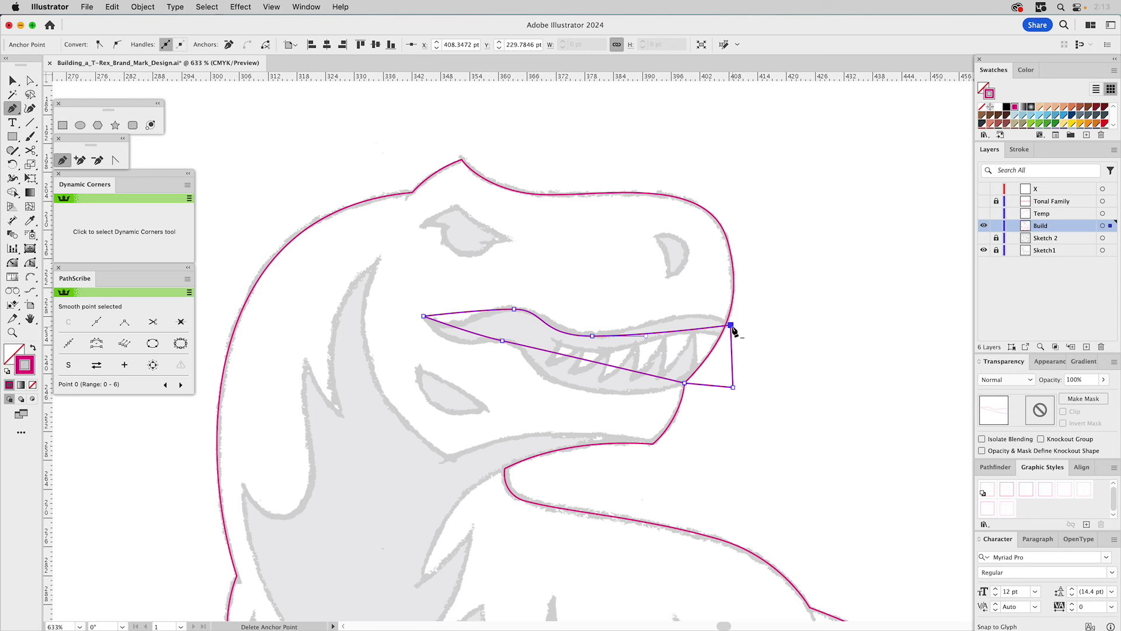
# Step: Bend the mouth's upper edge to the sketch with the PathScribe tool and curve the segment beneath the mouth corner
pyautogui.click(30, 266)
pyautogui.moveTo(711, 330); pyautogui.dragTo(680, 299)
pyautogui.moveTo(646, 337); pyautogui.dragTo(634, 337)
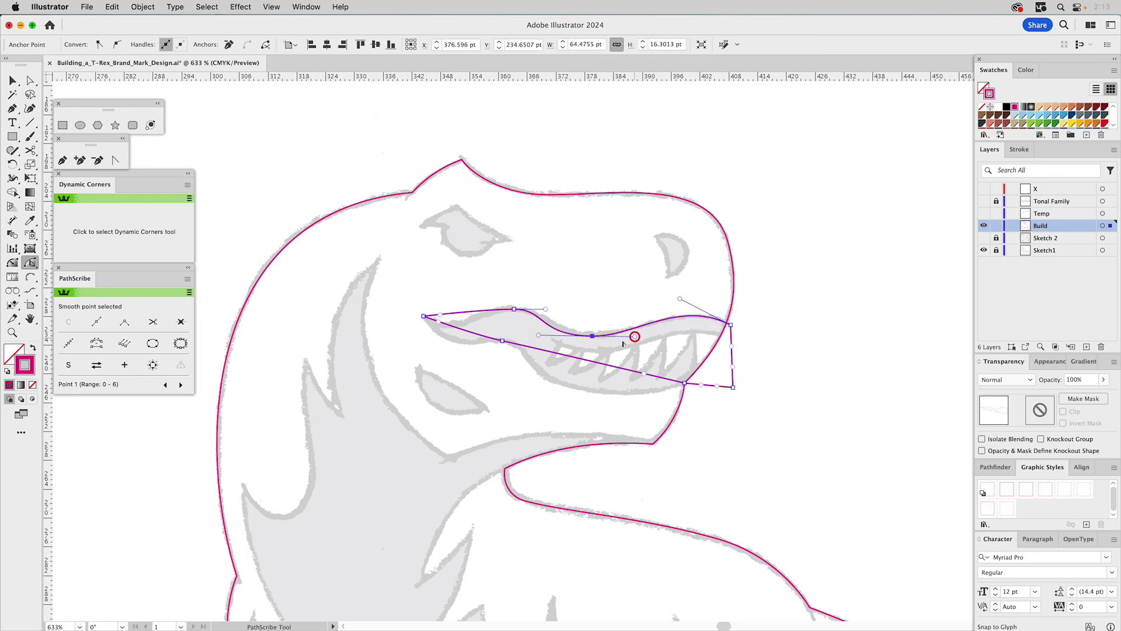
pyautogui.moveTo(538, 335); pyautogui.dragTo(553, 336)
pyautogui.moveTo(438, 322); pyautogui.dragTo(441, 359)
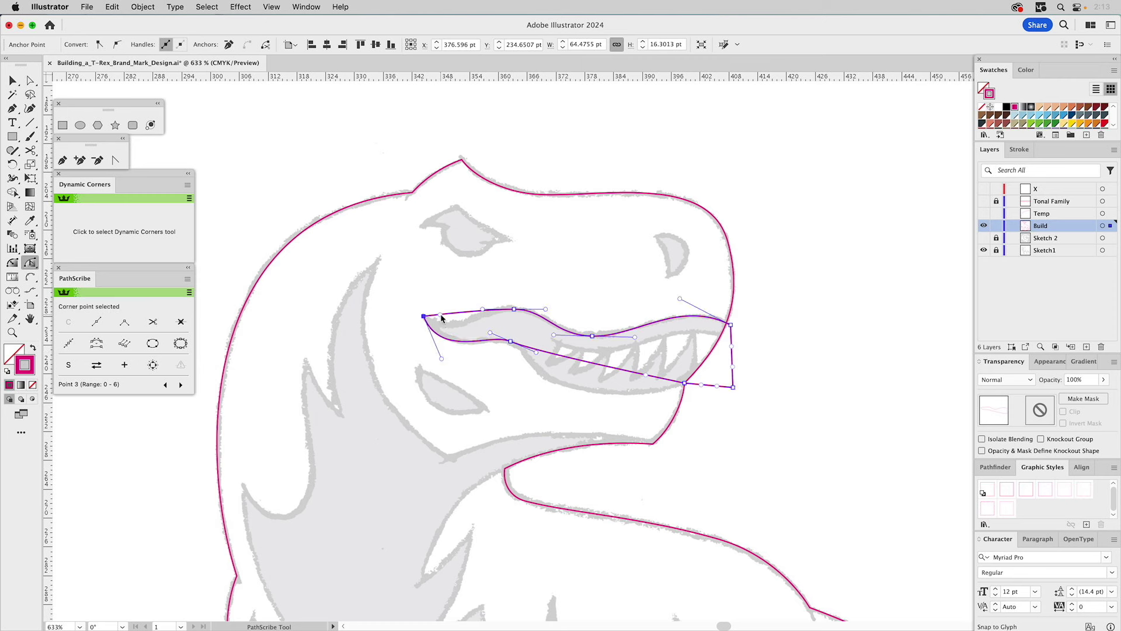
# Step: Curve the mouth's upper edge beside the mouth corner to the sketch, and try bending the lower lip as a single segment
pyautogui.moveTo(442, 317); pyautogui.dragTo(454, 340)
pyautogui.click(482, 309)
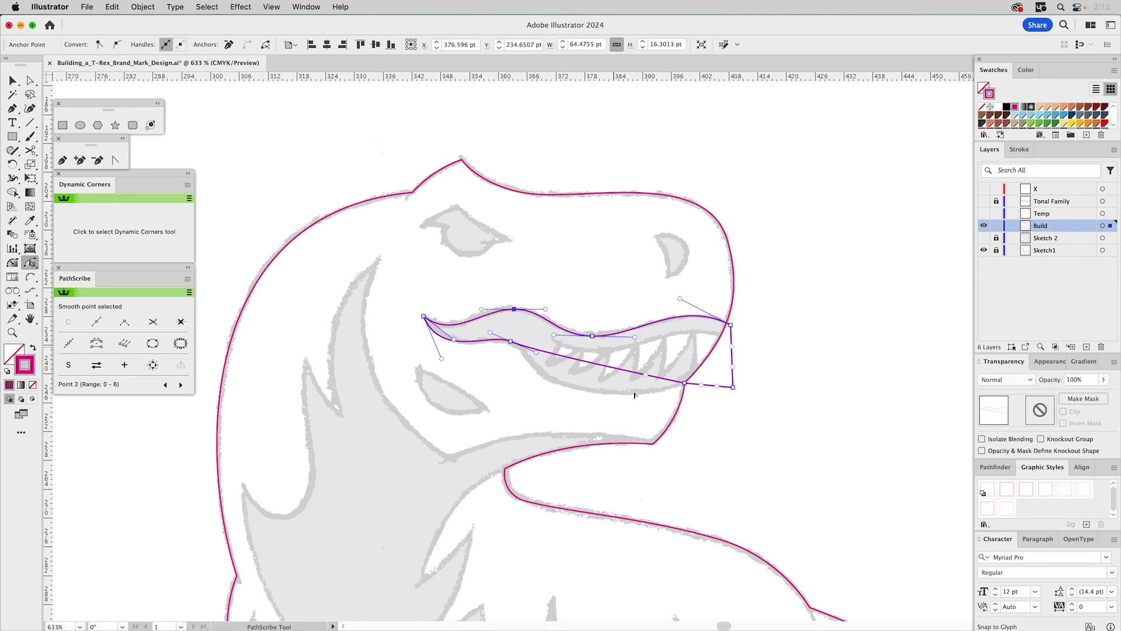
pyautogui.moveTo(645, 379); pyautogui.dragTo(572, 417)
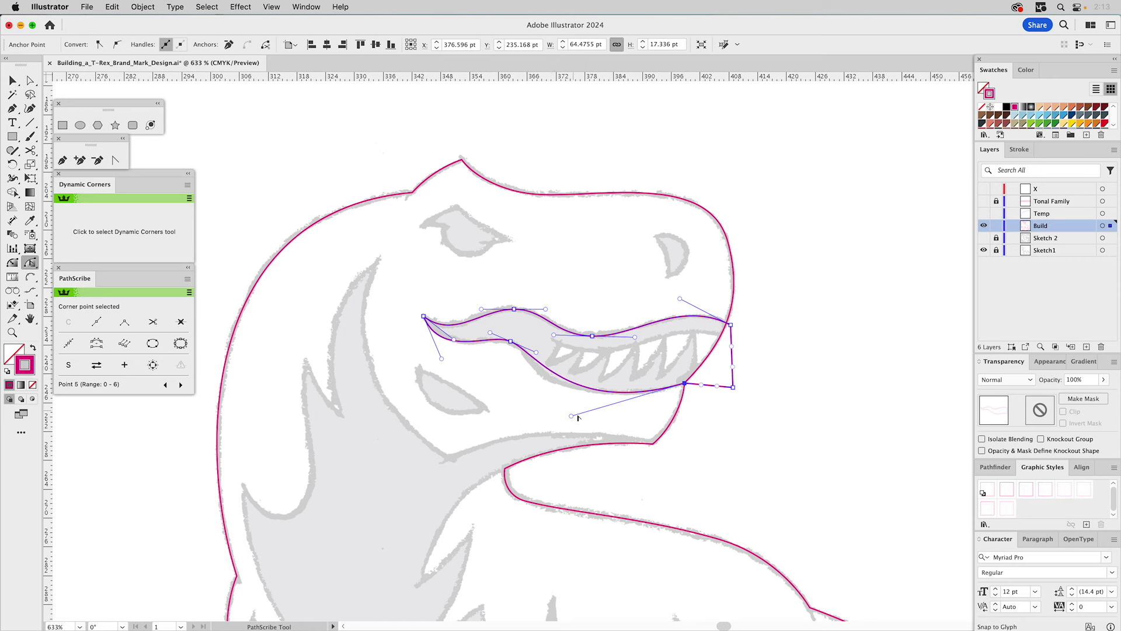
pyautogui.hotkey('ctrl', 'z')
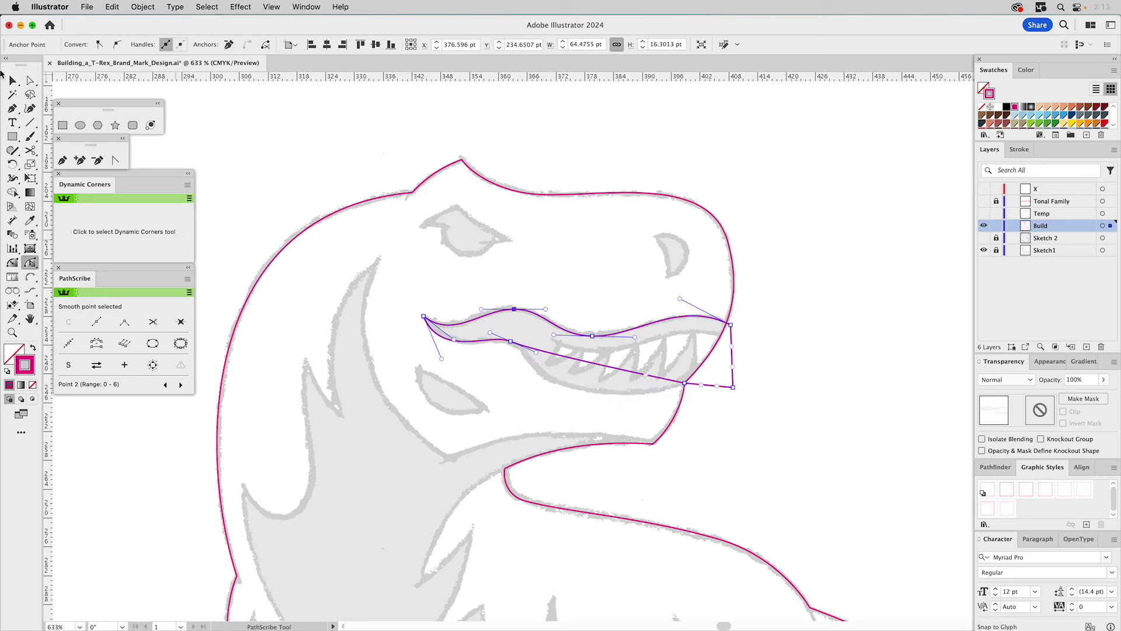
# Step: Add an anchor point partway along the lower lip, move it onto the sketch curve and bend the adjoining segment toward the mouth corner
pyautogui.click(79, 160)
pyautogui.click(560, 360)
pyautogui.moveTo(560, 359); pyautogui.dragTo(584, 397)
pyautogui.moveTo(518, 344); pyautogui.dragTo(525, 366)
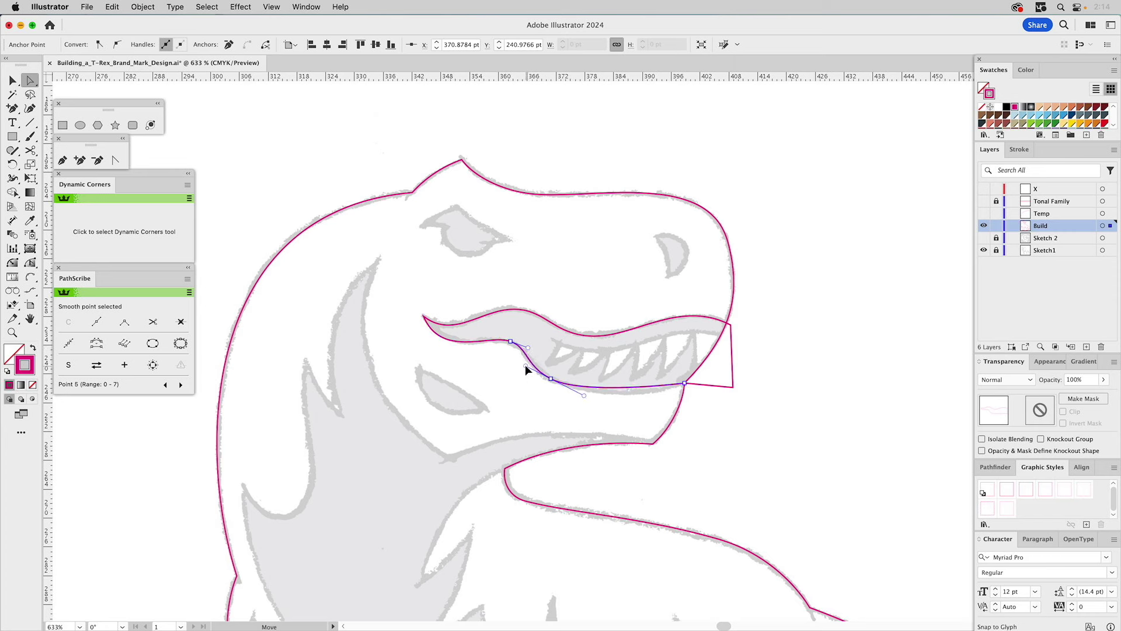
# Step: Fine-tune the handles on both sides of the lower lip's new anchor so the curve follows the sketch, and deselect the path
pyautogui.click(684, 383)
pyautogui.moveTo(583, 396); pyautogui.dragTo(599, 405)
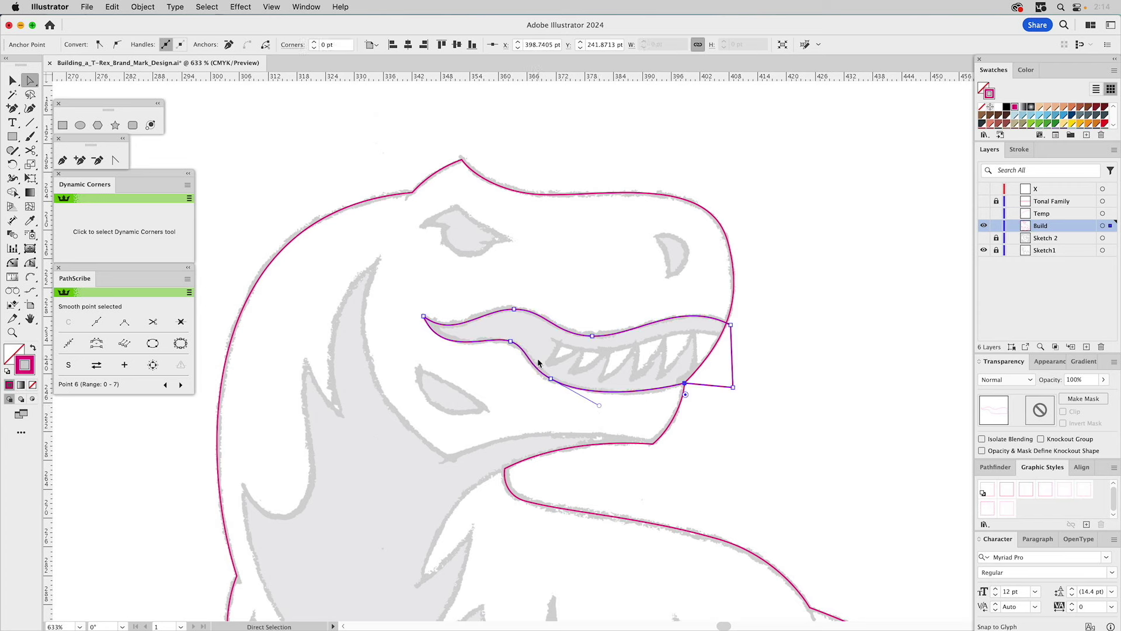
pyautogui.click(529, 367)
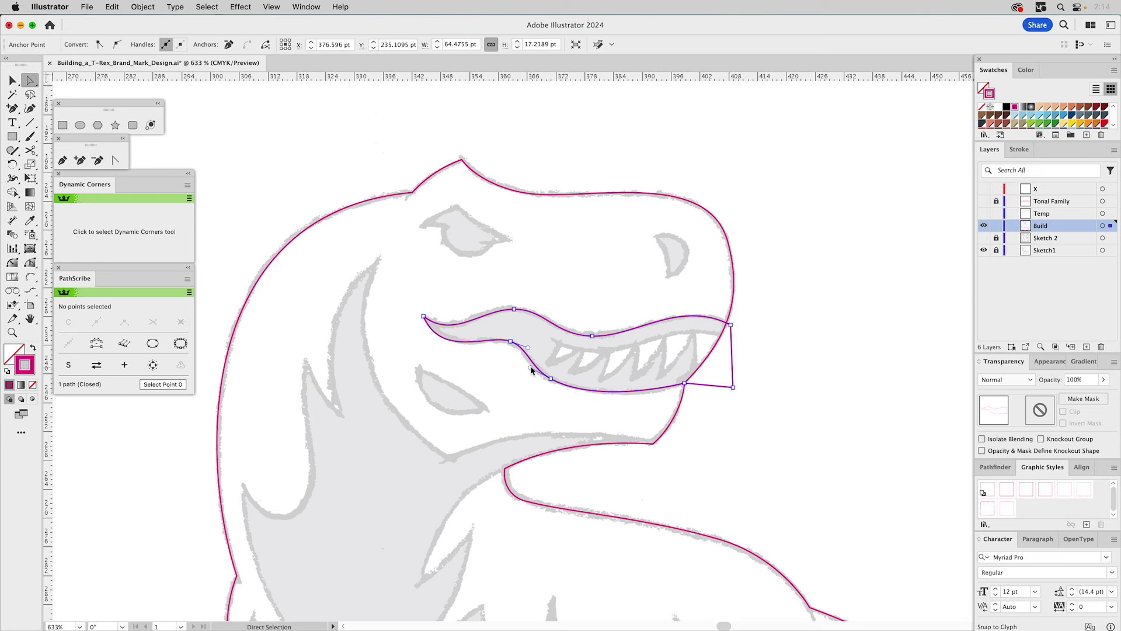
pyautogui.moveTo(530, 367); pyautogui.dragTo(527, 366)
pyautogui.click(541, 336)
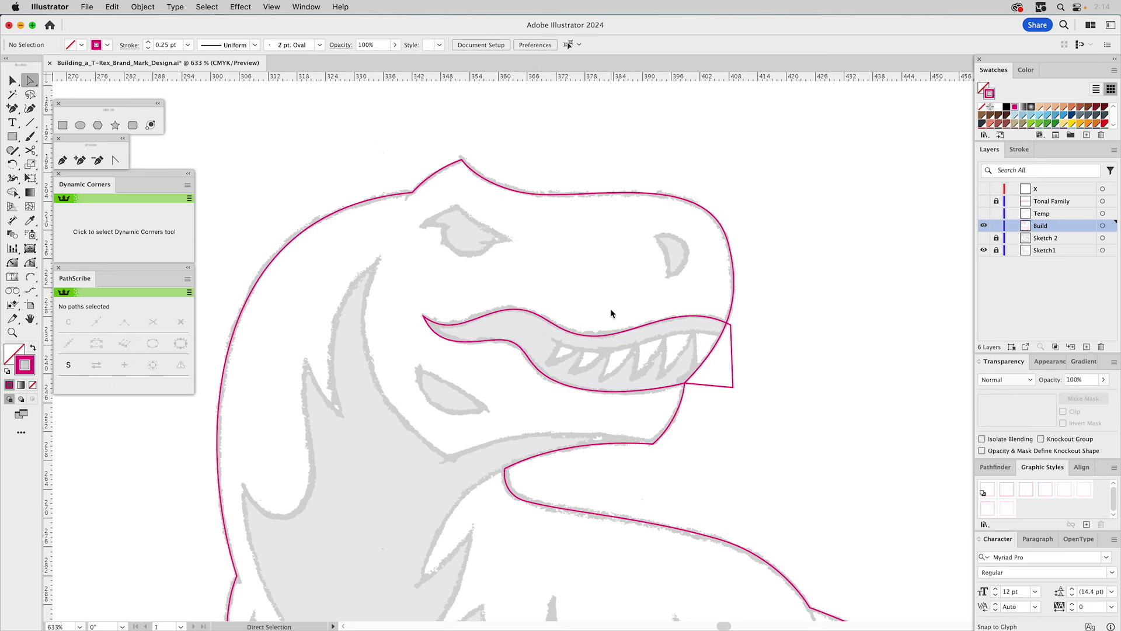
# Step: Adjust the handle and position of the anchor at the dip in the mouth's upper edge, and deselect the path
pyautogui.click(592, 336)
pyautogui.moveTo(636, 336); pyautogui.dragTo(639, 336)
pyautogui.moveTo(592, 336)
pyautogui.mouseDown()
pyautogui.moveTo(593, 325)
pyautogui.moveTo(594, 339)
pyautogui.mouseUp()
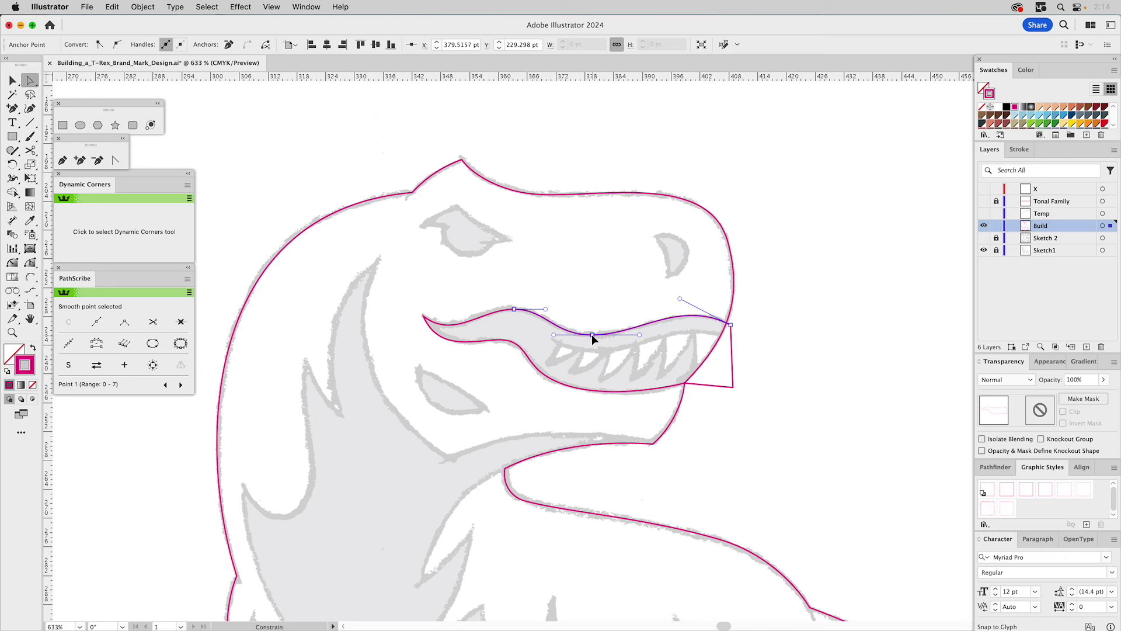
pyautogui.click(773, 306)
# Step: Examine the traced body outline and mouth shape against the sketch at 300% zoom
pyautogui.click(12, 332)
pyautogui.keyDown('alt'); pyautogui.click(580, 378); pyautogui.keyUp('alt')
pyautogui.keyDown('alt'); pyautogui.click(588, 381); pyautogui.keyUp('alt')
pyautogui.keyDown('alt'); pyautogui.click(588, 381); pyautogui.keyUp('alt')
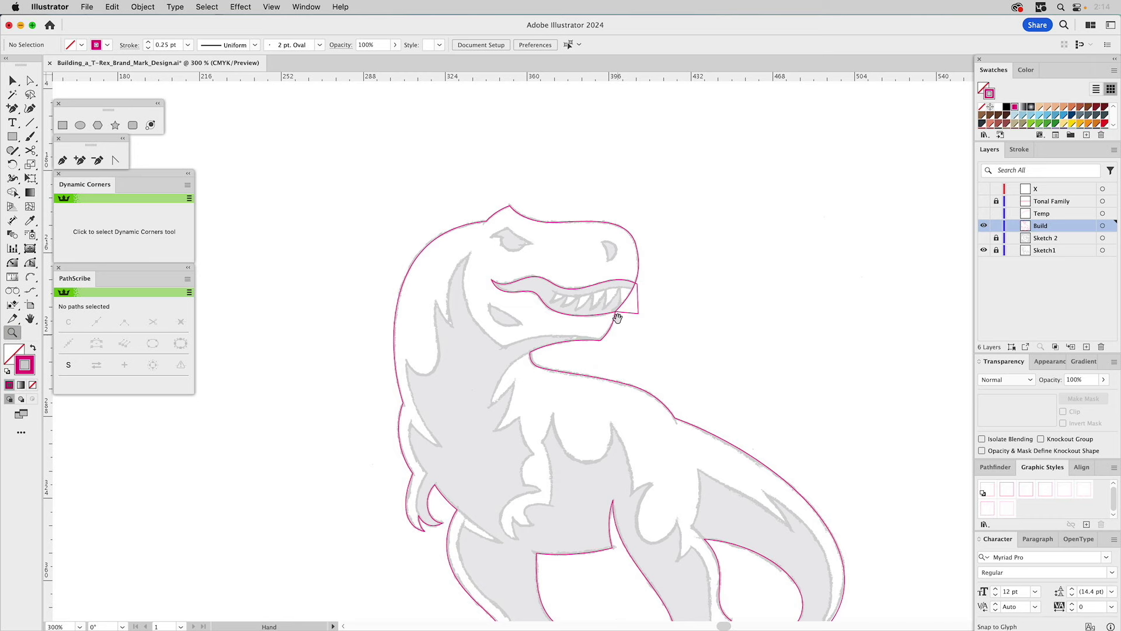
pyautogui.press('h')
pyautogui.moveTo(556, 318); pyautogui.dragTo(538, 365)
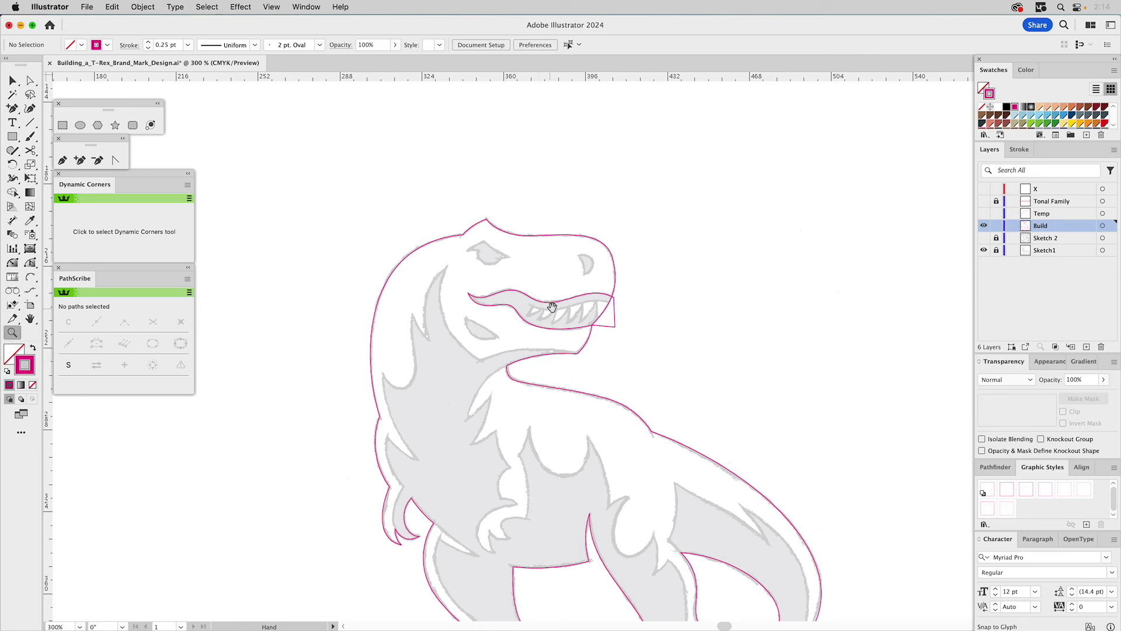
pyautogui.press('v')
pyautogui.click(589, 238)
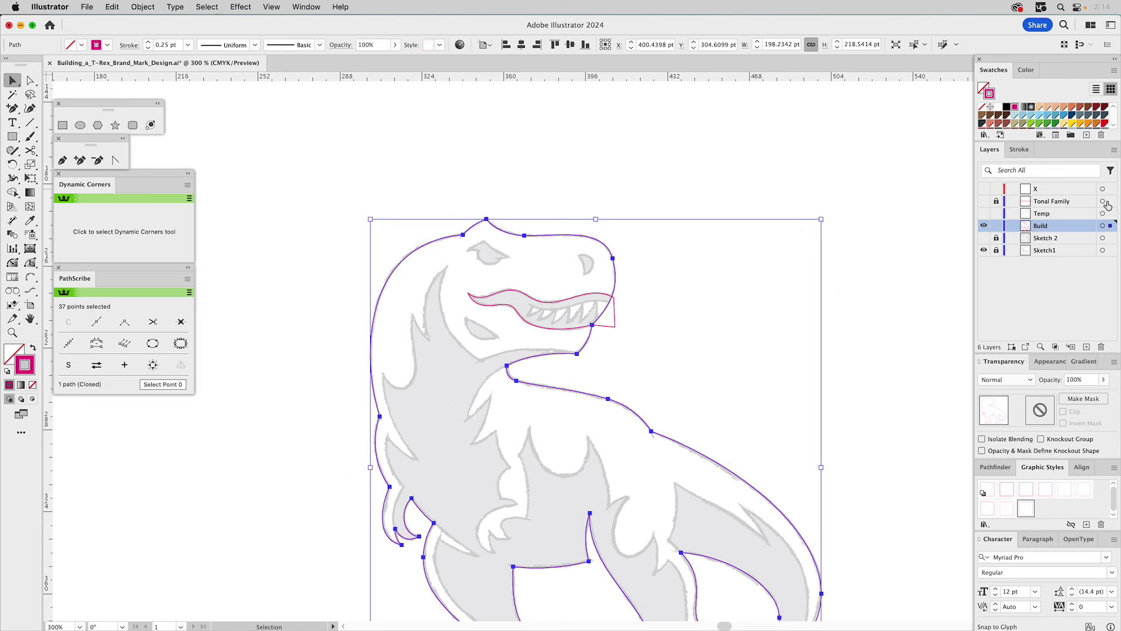
pyautogui.press('super+shift+a')
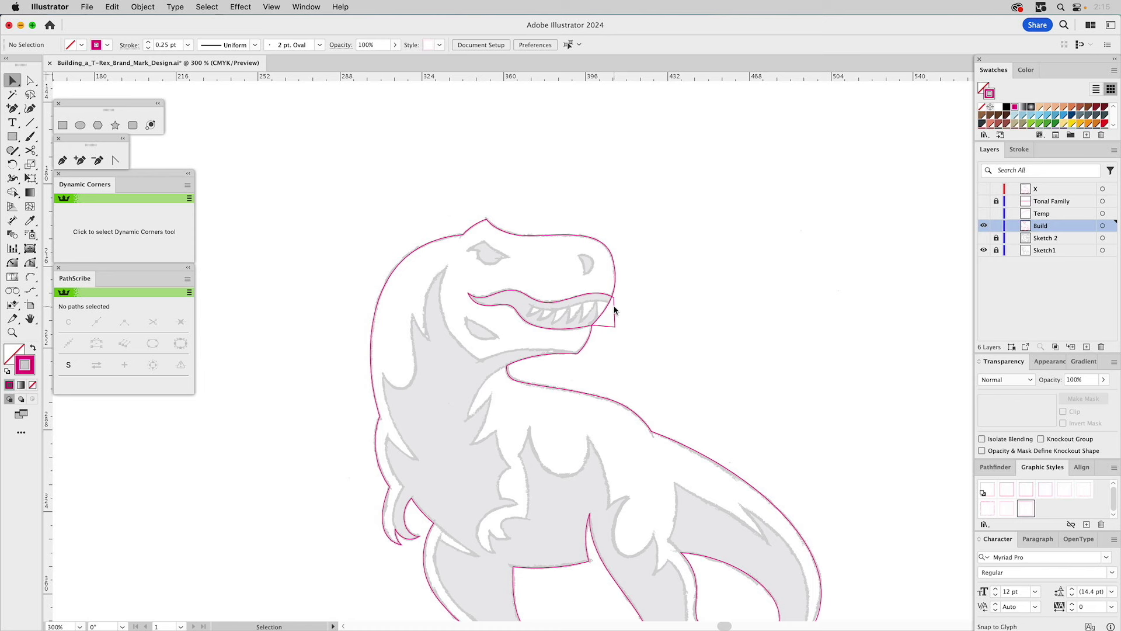
# Step: Trim the mouth shape to the snout with the Pathfinder Intersect operation, keeping the body outline intact
pyautogui.click(615, 288)
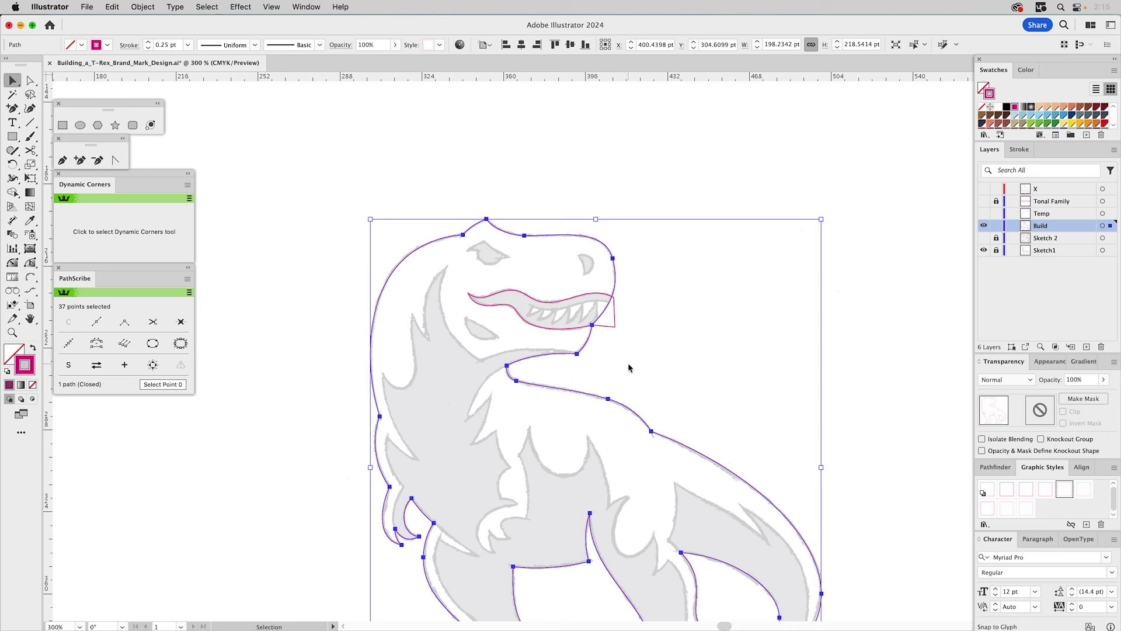
pyautogui.keyDown('shift'); pyautogui.click(616, 319); pyautogui.keyUp('shift')
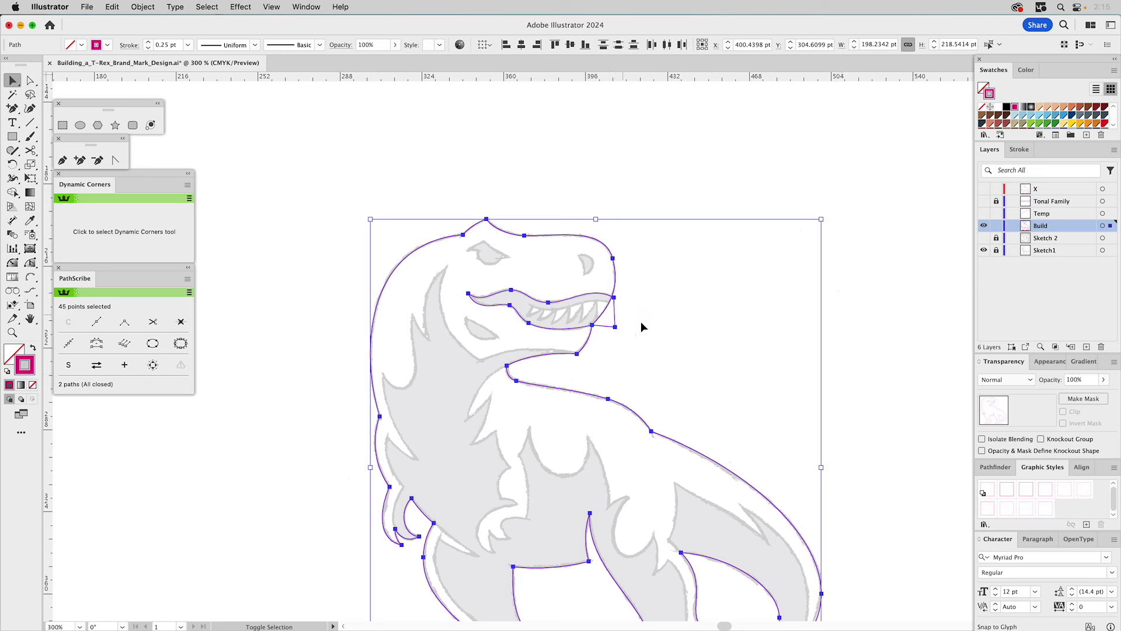
pyautogui.click(1000, 471)
pyautogui.keyDown('shift'); pyautogui.click(724, 464); pyautogui.keyUp('shift')
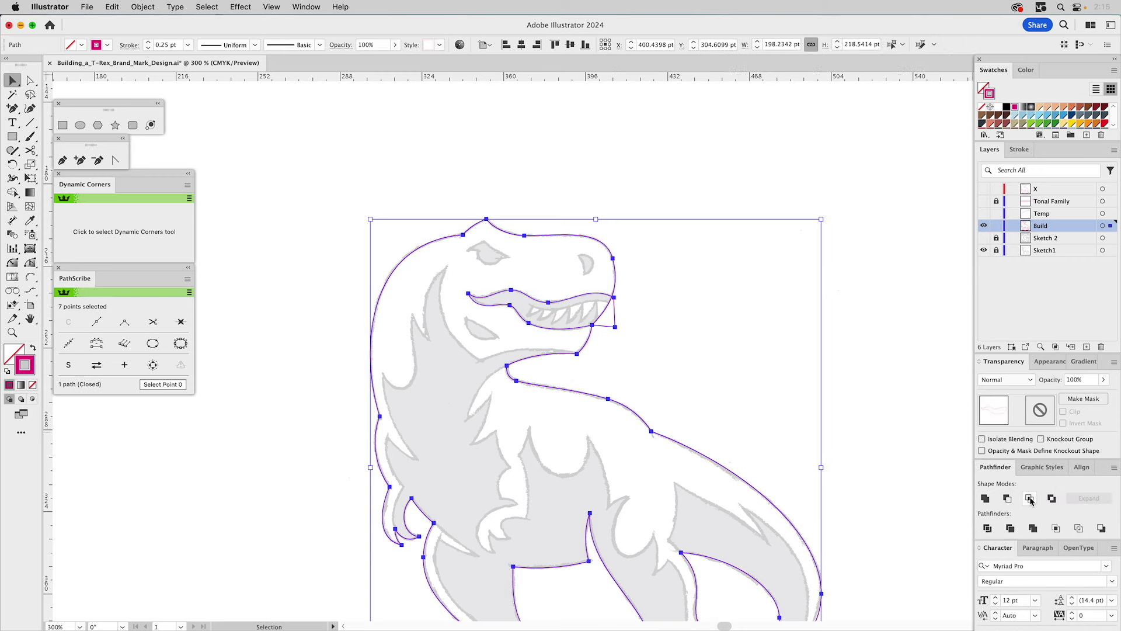
pyautogui.click(723, 344)
# Step: Draw the upper edge of the eye with the Arc by Points tool, from the back corner over the brow peak to the front tip
pyautogui.moveTo(698, 345); pyautogui.dragTo(676, 192)
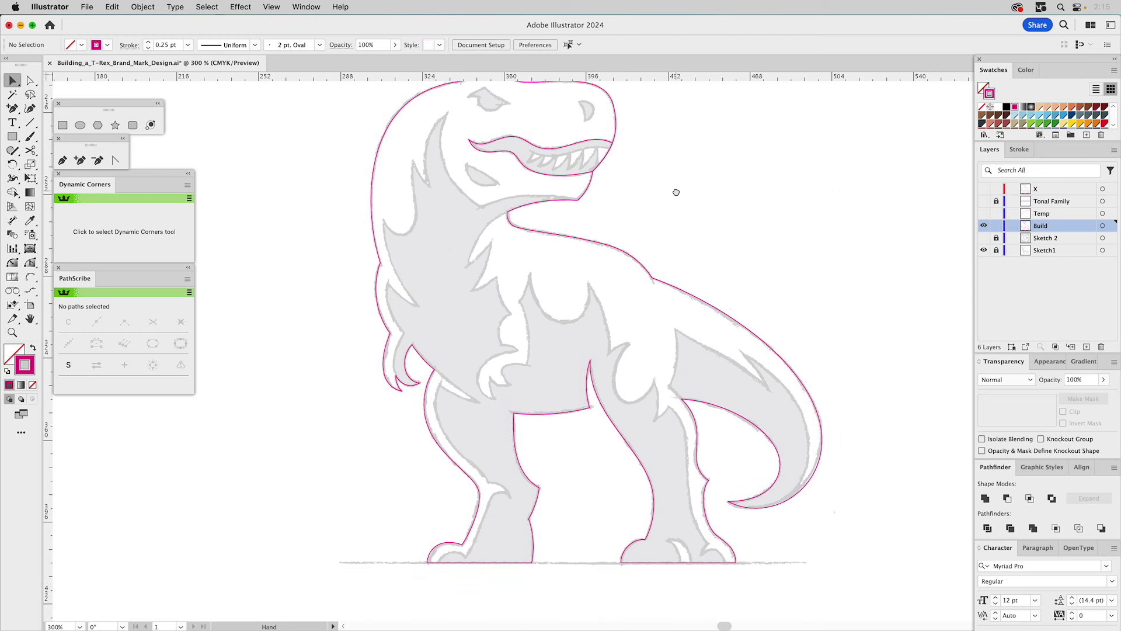
pyautogui.press('z')
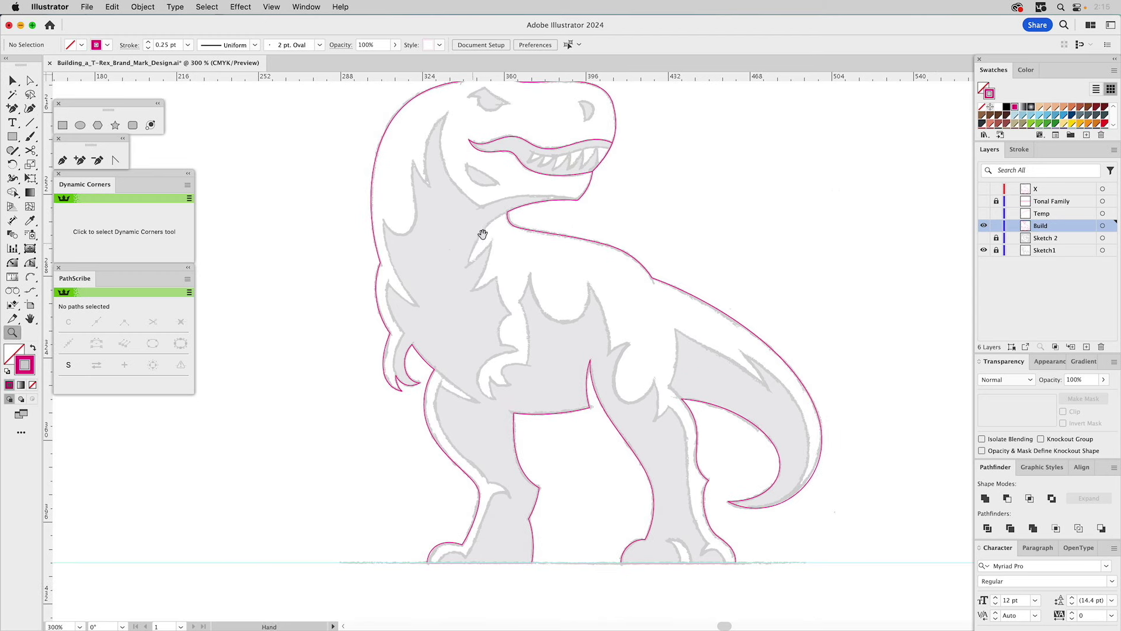
pyautogui.moveTo(473, 242); pyautogui.dragTo(493, 339)
pyautogui.moveTo(422, 141); pyautogui.dragTo(679, 376)
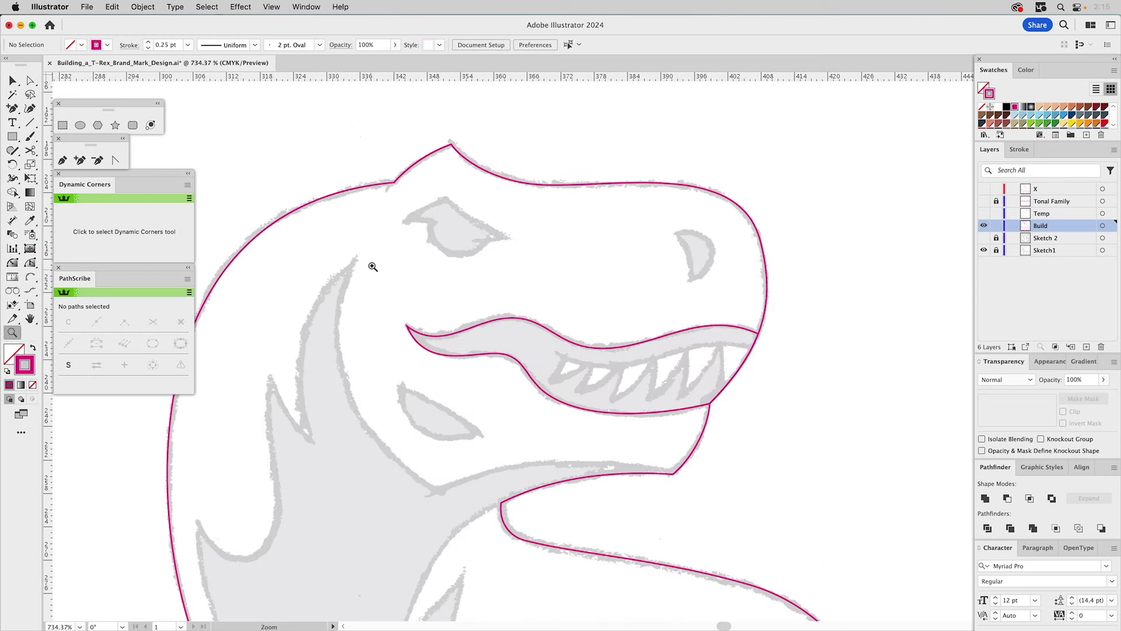
pyautogui.click(32, 276)
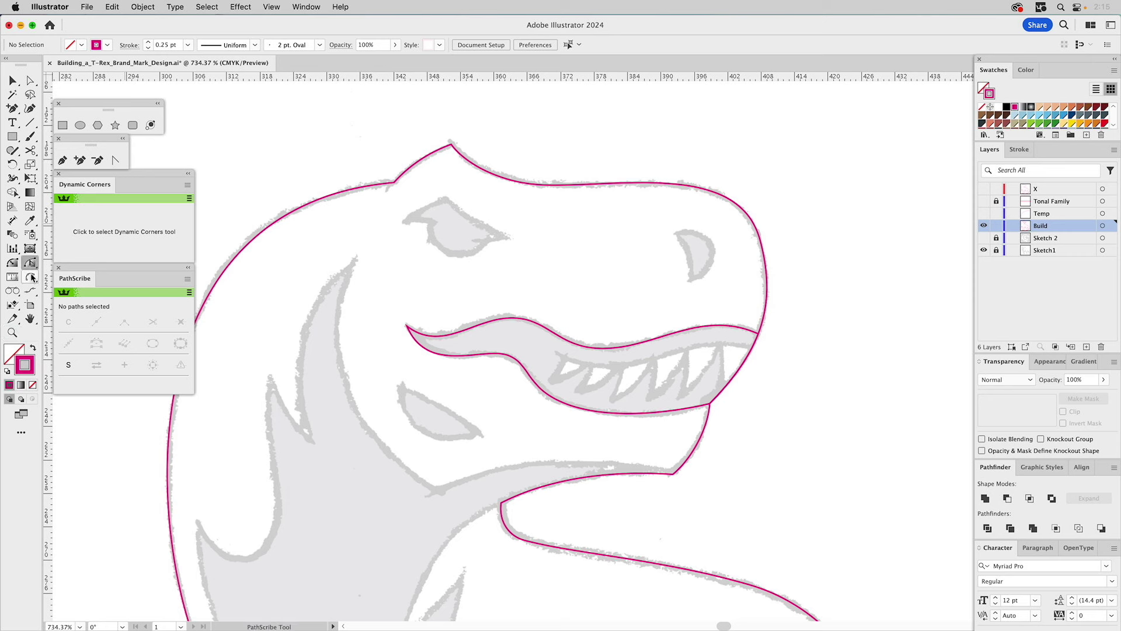
pyautogui.moveTo(32, 278); pyautogui.dragTo(63, 318)
pyautogui.moveTo(403, 221); pyautogui.dragTo(446, 199)
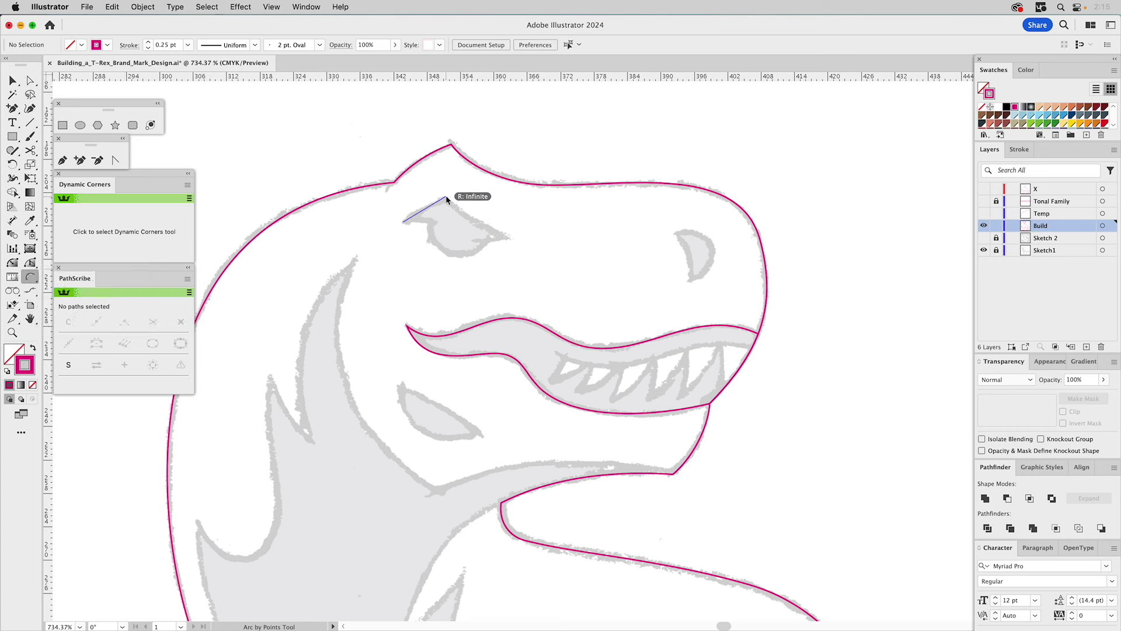
pyautogui.click(445, 201)
pyautogui.click(511, 237)
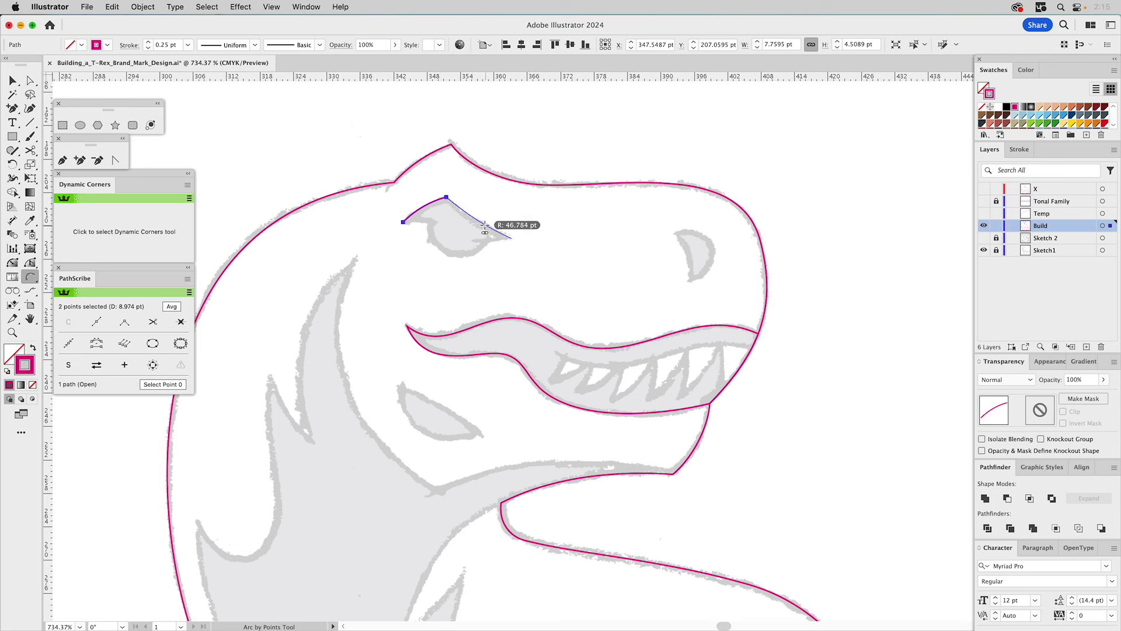
pyautogui.click(484, 224)
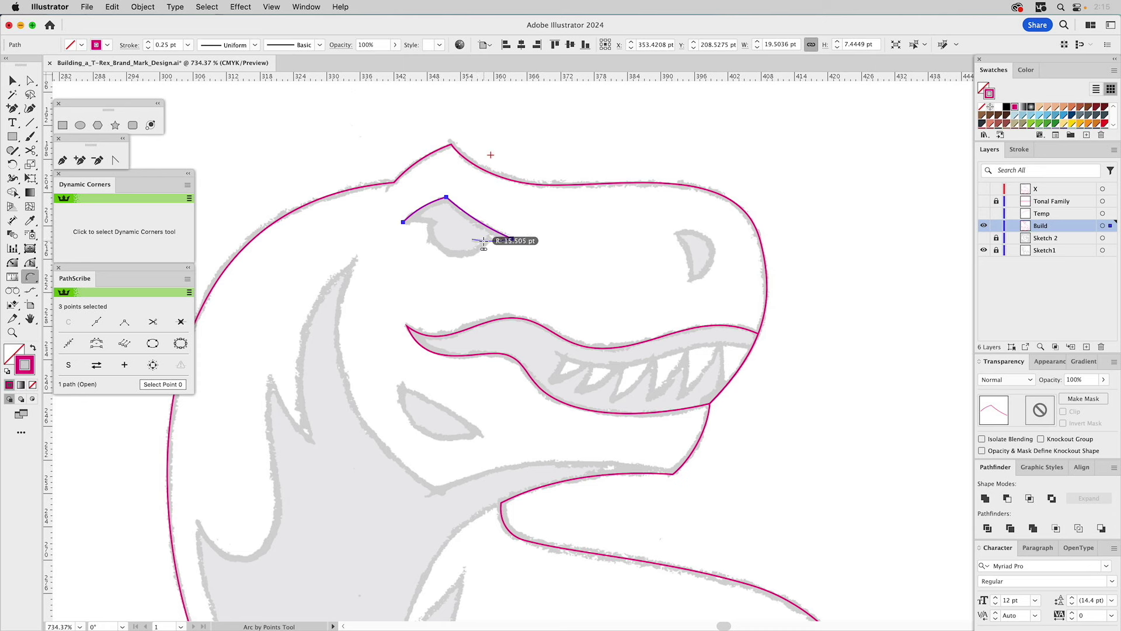
# Step: Add arcs along the brow's underside from both corners and join their open ends with a straight segment to close the shape
pyautogui.click(472, 239)
pyautogui.click(403, 222)
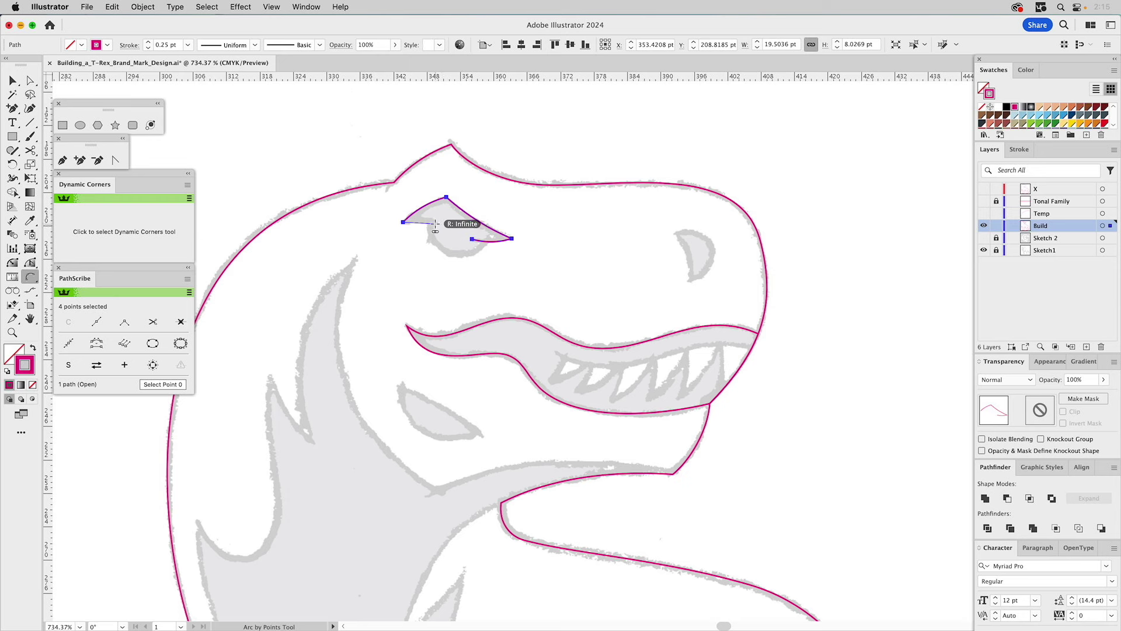
pyautogui.click(449, 227)
pyautogui.click(434, 225)
pyautogui.click(62, 160)
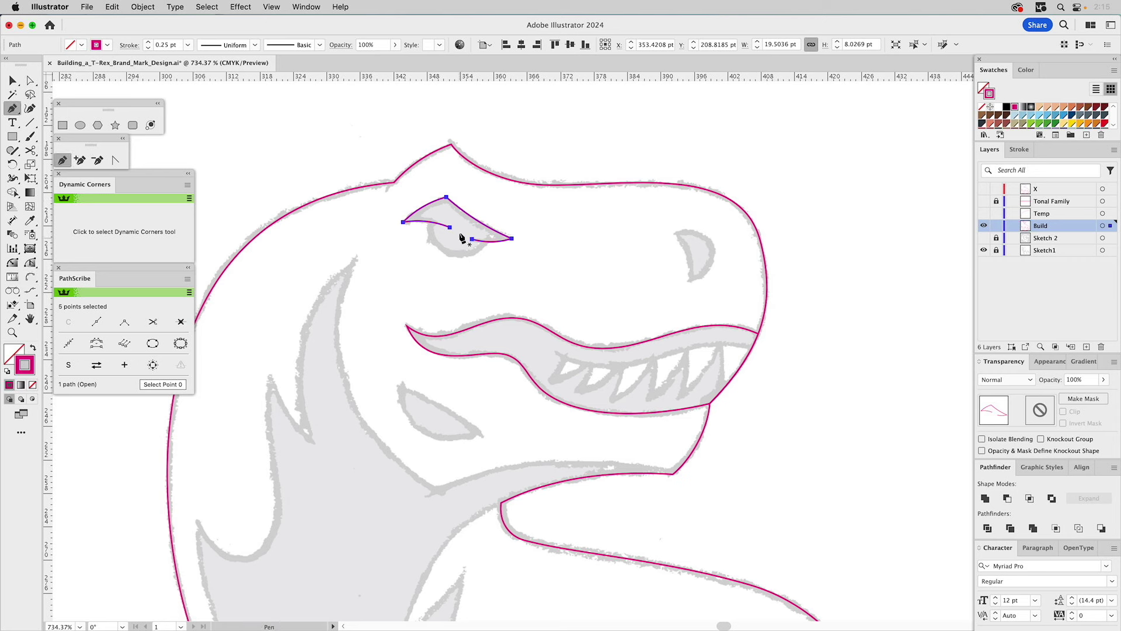
pyautogui.keyDown('super'); pyautogui.click(471, 237); pyautogui.keyUp('super')
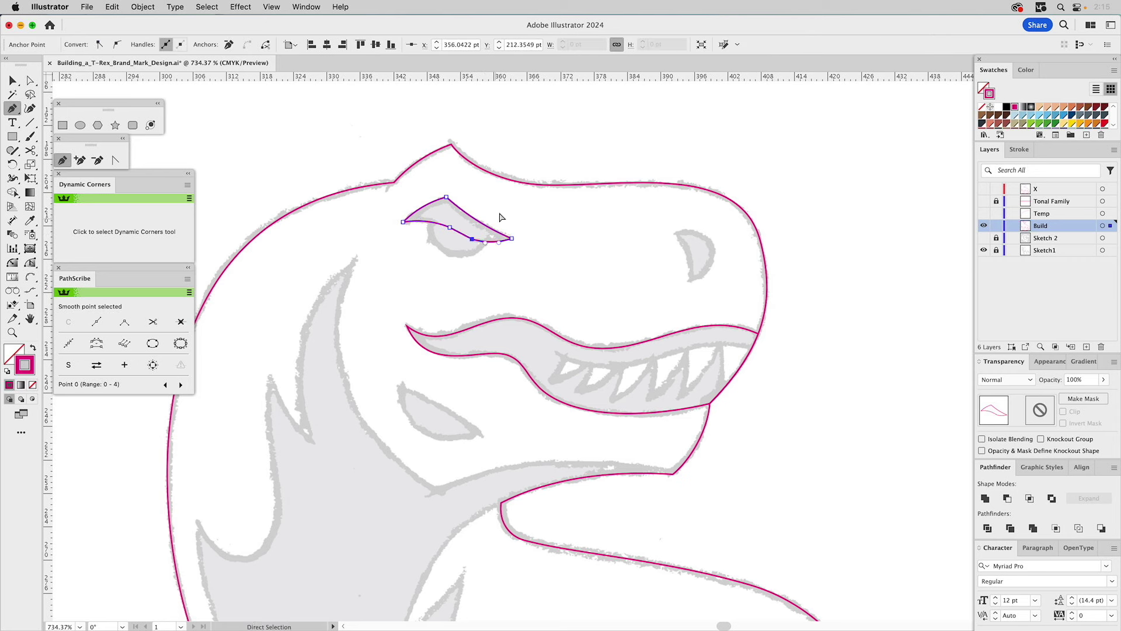
pyautogui.keyDown('super'); pyautogui.click(506, 114); pyautogui.keyUp('super')
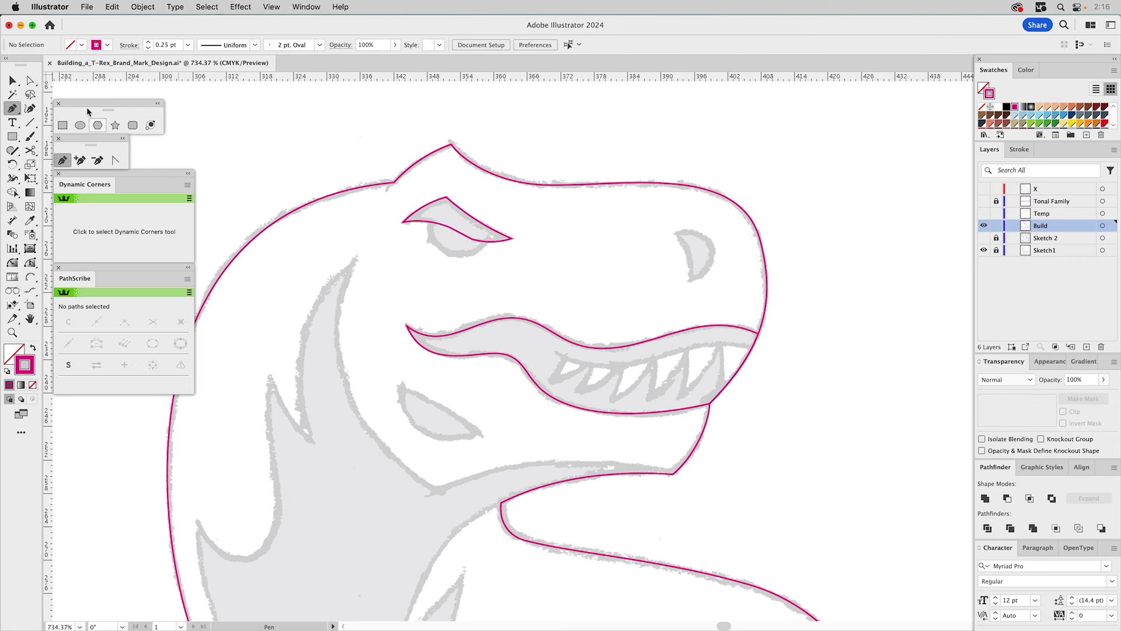
# Step: Draw a circle centred on the eyeball and enlarge it slightly to match the sketched curve
pyautogui.click(80, 126)
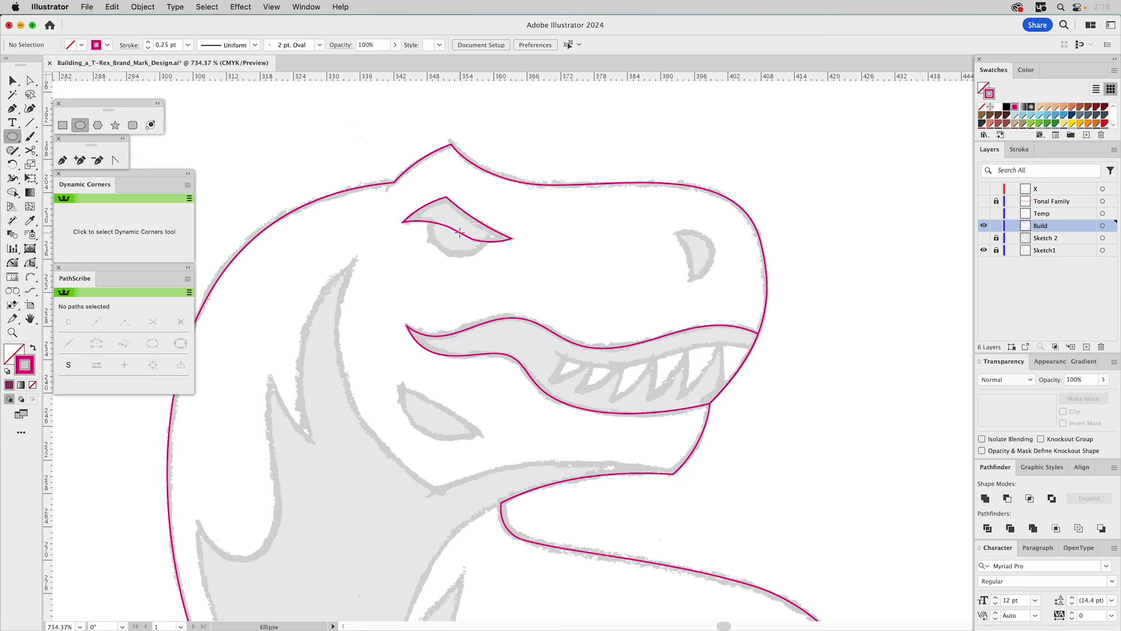
pyautogui.moveTo(459, 235); pyautogui.dragTo(488, 258)
pyautogui.press('v')
pyautogui.click(509, 208)
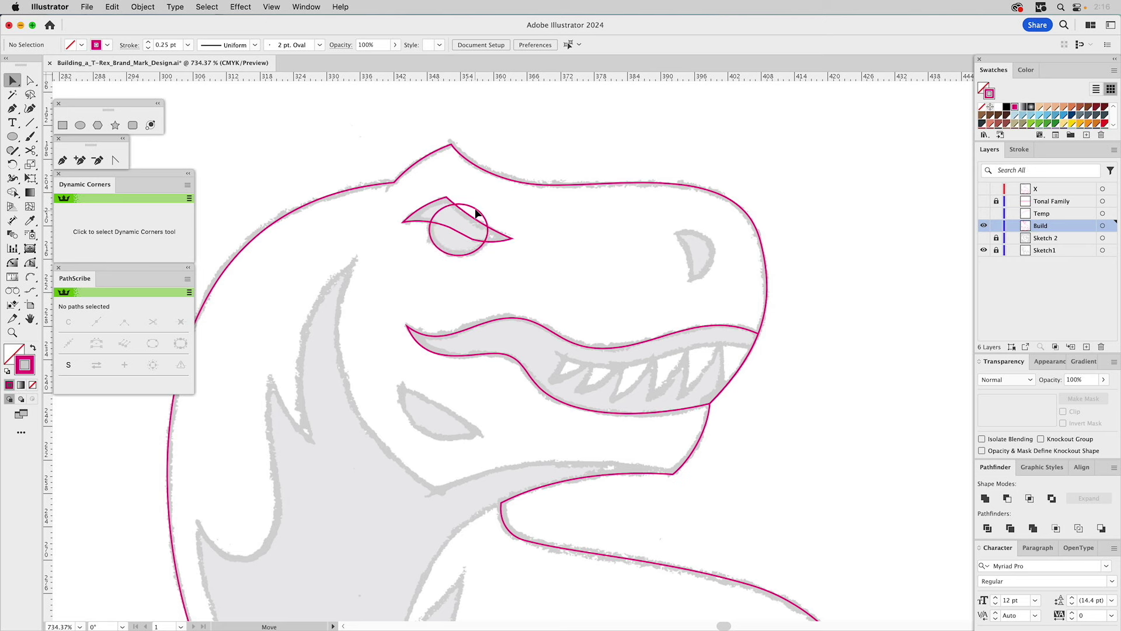
pyautogui.click(480, 215)
pyautogui.moveTo(488, 202); pyautogui.dragTo(489, 198)
# Step: Draw a closed four-sided shape with the Pen tool covering the part of the eye circle above the brow's underside
pyautogui.click(62, 160)
pyautogui.click(413, 200)
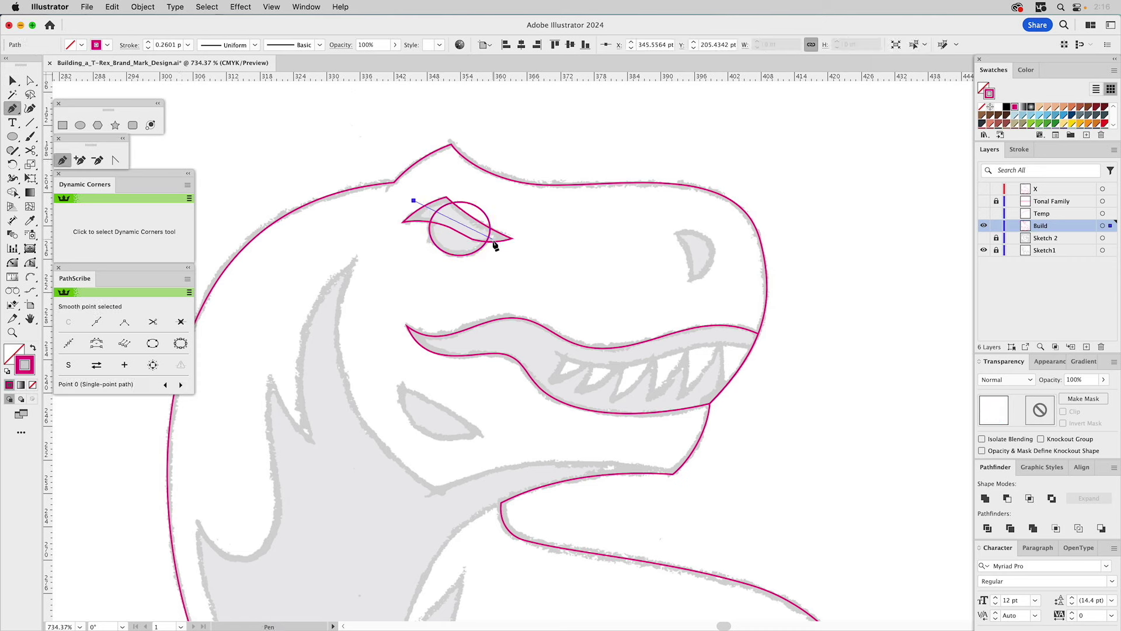
pyautogui.click(505, 242)
pyautogui.click(514, 212)
pyautogui.click(443, 175)
pyautogui.click(414, 200)
# Step: Subtract the four-sided shape from the eye circle and unite the remaining piece with the brow shape
pyautogui.press('v')
pyautogui.keyDown('shift'); pyautogui.click(472, 202); pyautogui.keyUp('shift')
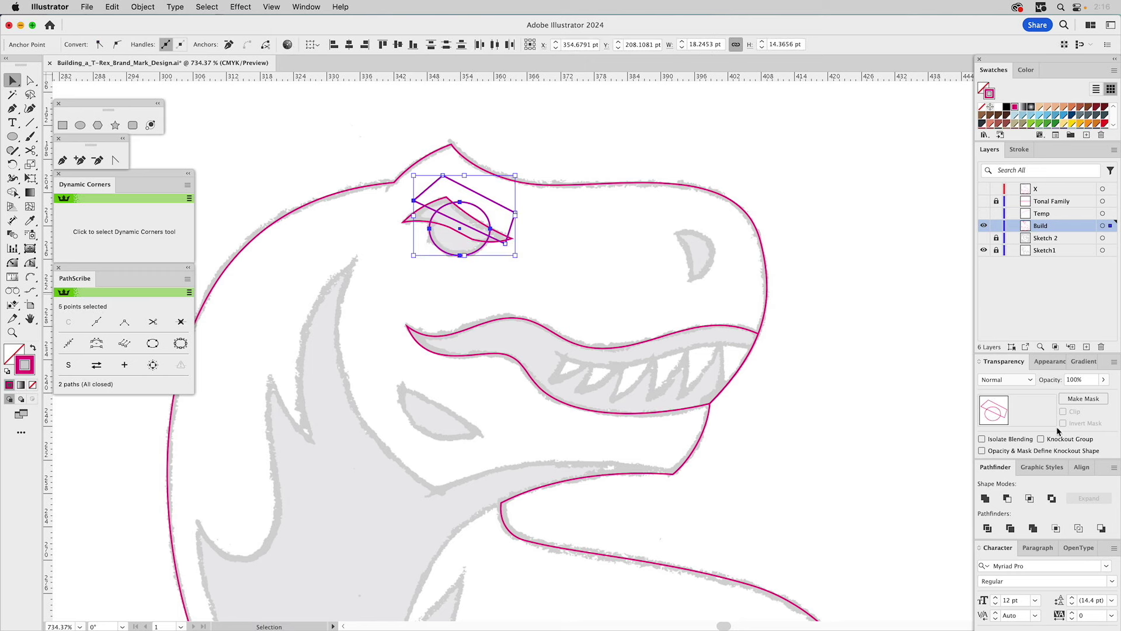
pyautogui.click(1007, 501)
pyautogui.click(508, 211)
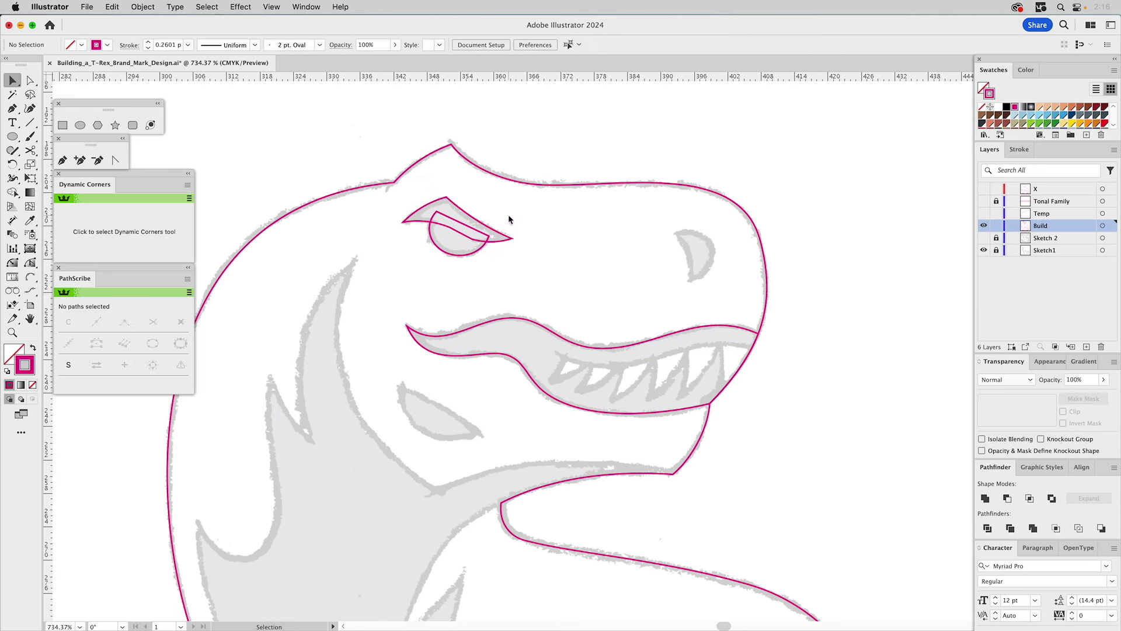
pyautogui.click(457, 255)
pyautogui.click(984, 498)
pyautogui.click(611, 289)
# Step: Draw a tilted ellipse about 10.9 by 9 pt whose outer edge follows the nostril's rounded front curve
pyautogui.moveTo(611, 289); pyautogui.dragTo(486, 278)
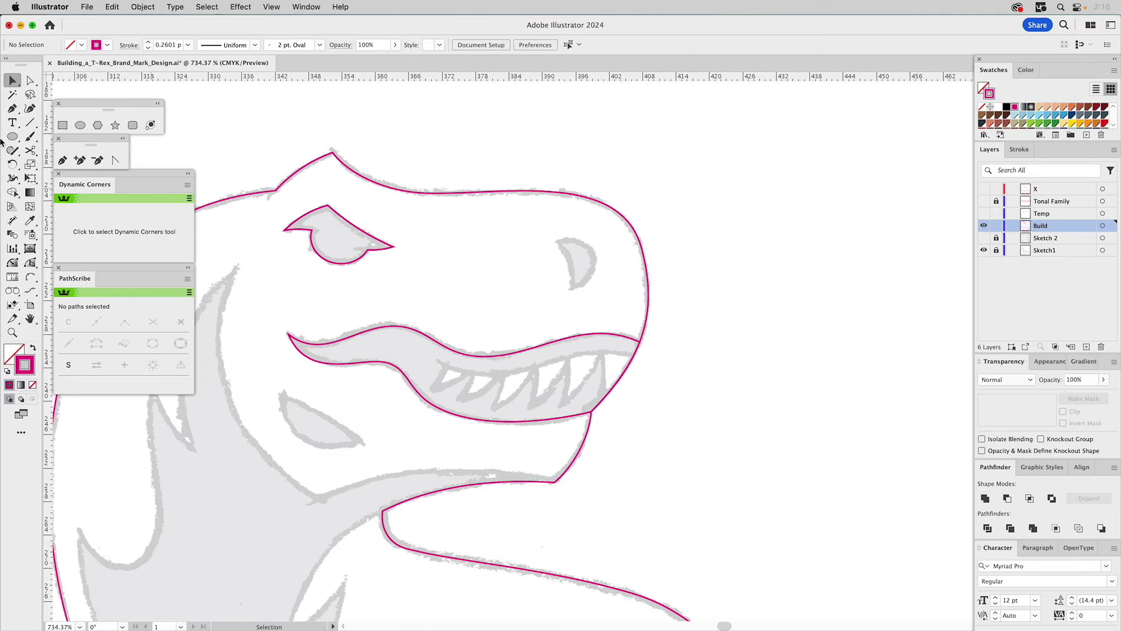
pyautogui.click(84, 127)
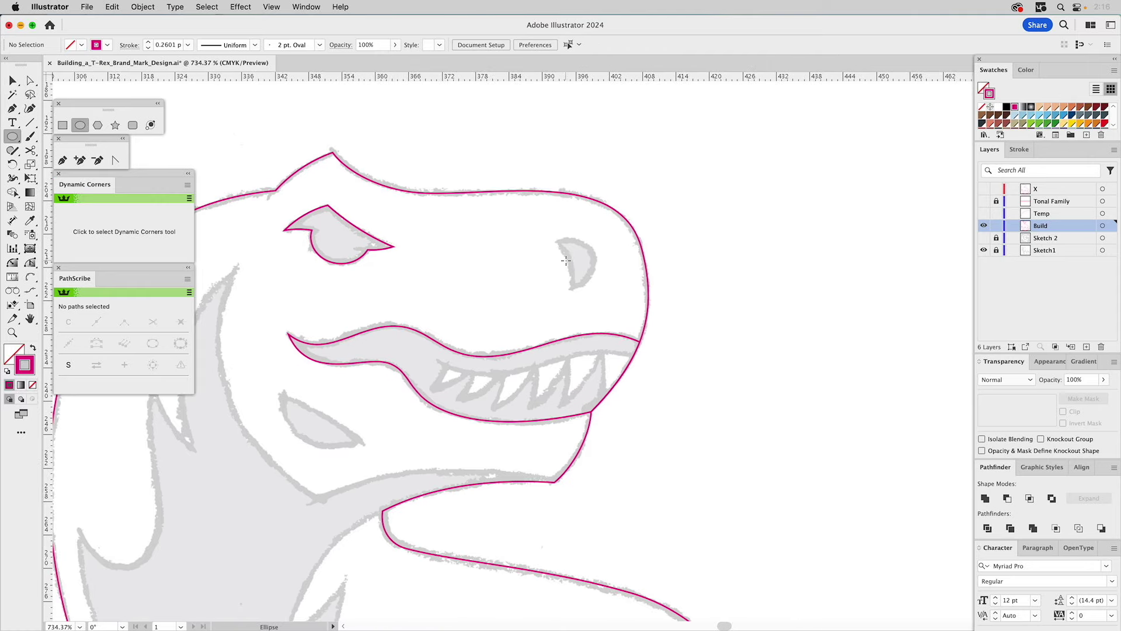
pyautogui.moveTo(567, 264)
pyautogui.mouseDown()
pyautogui.moveTo(598, 289)
pyautogui.moveTo(604, 257)
pyautogui.mouseUp()
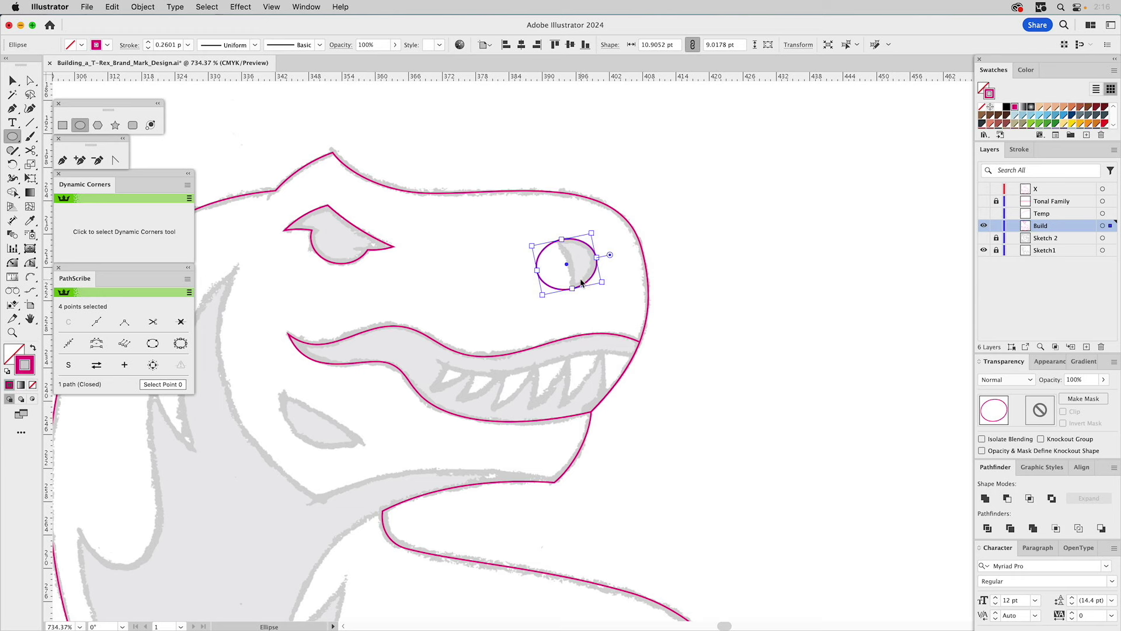
# Step: Add a second tilted ellipse about 9.8 by 12.5 pt, overlapping the first so its edge follows the nostril's inner curve
pyautogui.moveTo(592, 232)
pyautogui.mouseDown()
pyautogui.moveTo(585, 220)
pyautogui.moveTo(585, 234)
pyautogui.mouseUp()
pyautogui.click(584, 235)
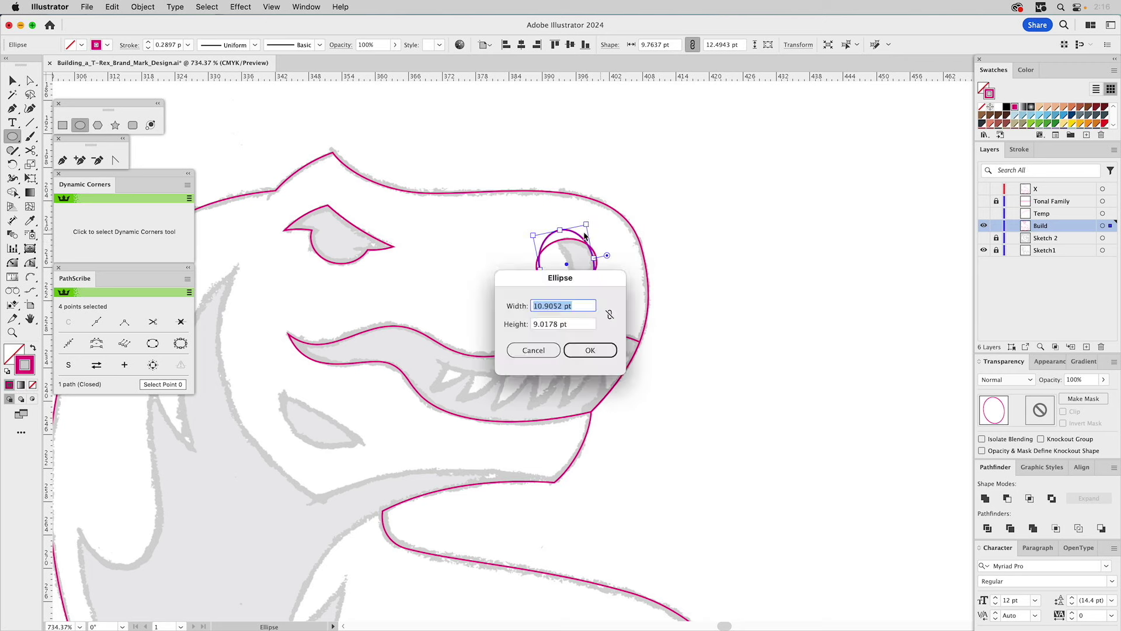
pyautogui.click(527, 345)
pyautogui.press('v')
pyautogui.moveTo(575, 233); pyautogui.dragTo(557, 245)
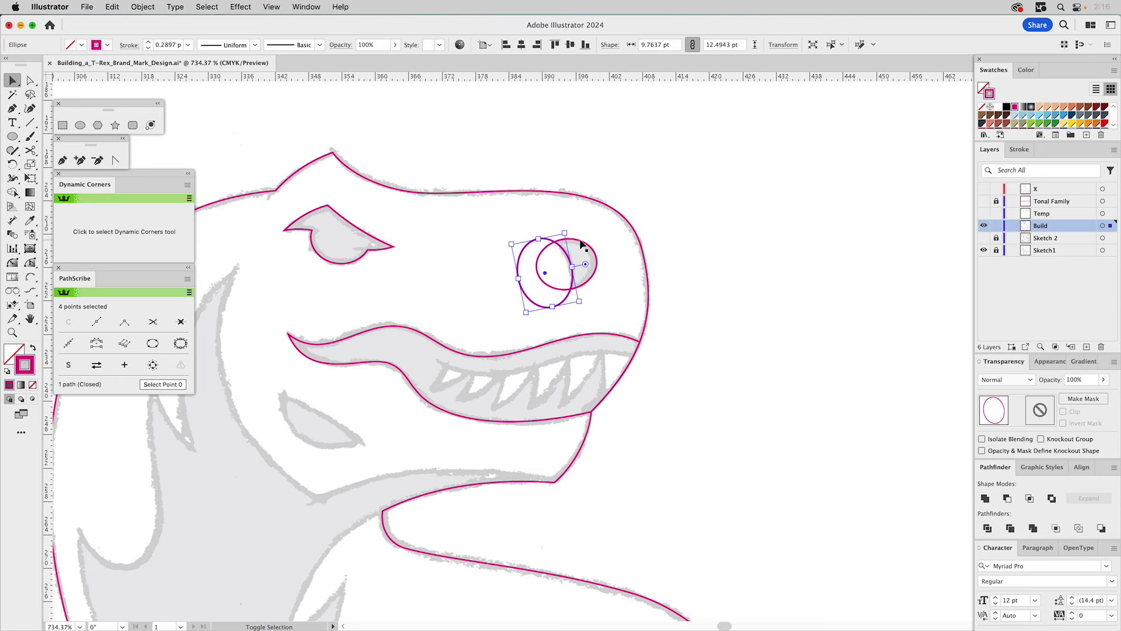
# Step: Subtract the second ellipse from the first to leave the crescent-shaped nostril, and clear the selection
pyautogui.keyDown('shift'); pyautogui.click(583, 248); pyautogui.keyUp('shift')
pyautogui.click(1006, 497)
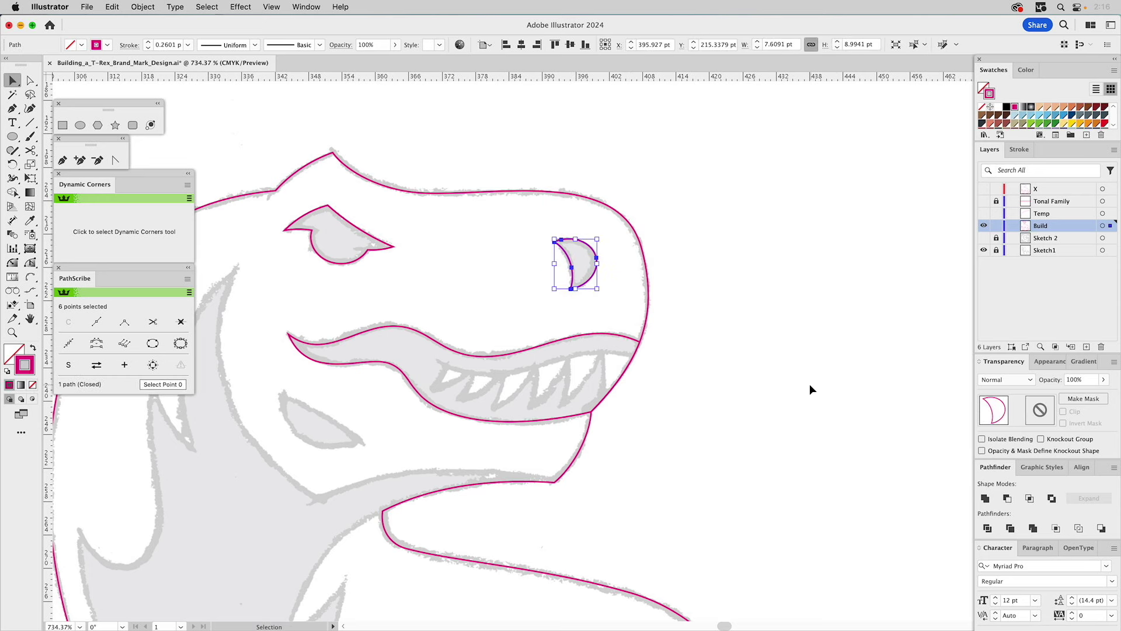
pyautogui.click(811, 384)
# Step: Build the closed cheek marking below the mouth corner from two arcs between its tips, about 14.9 by 9.8 pt, and deselect it
pyautogui.hscroll(-5, 526, 350)
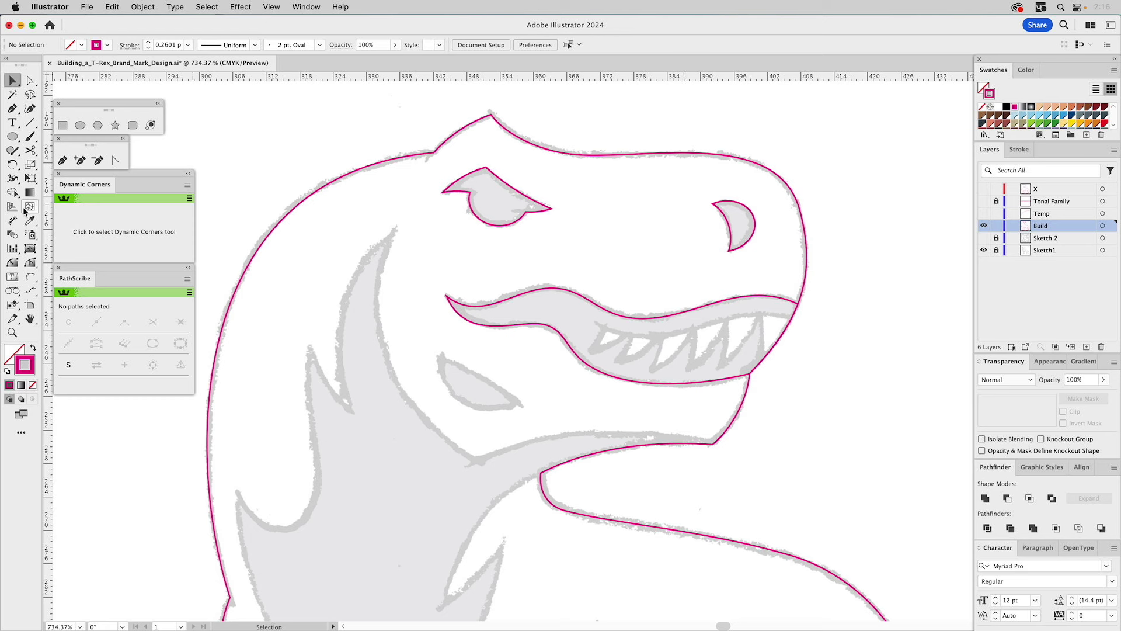
pyautogui.click(31, 277)
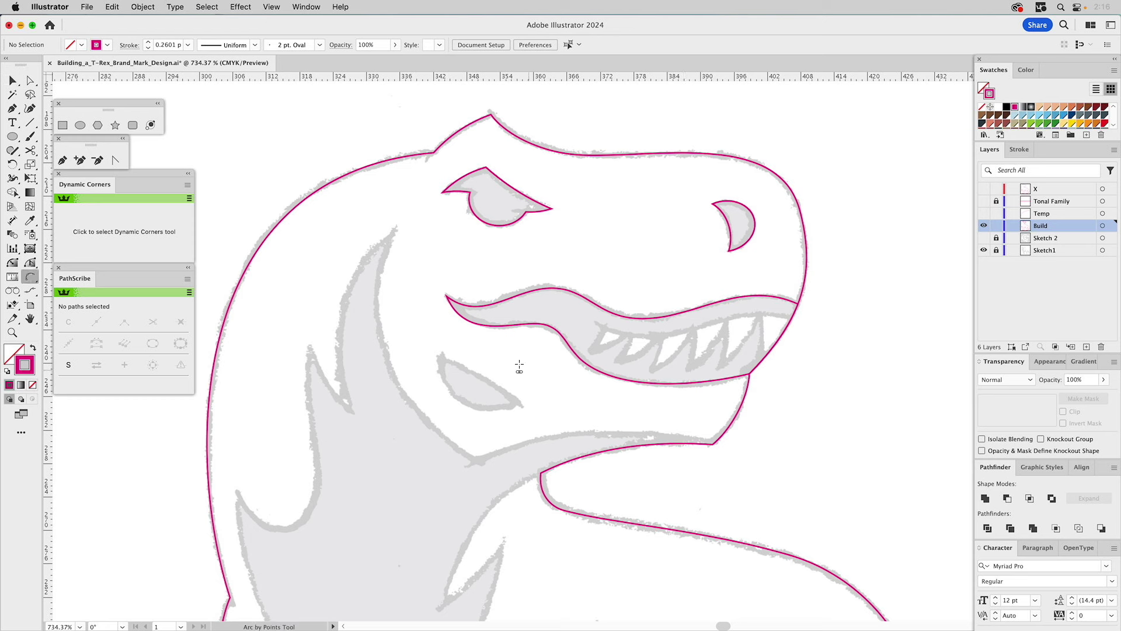
pyautogui.click(438, 357)
pyautogui.click(521, 404)
pyautogui.click(479, 407)
pyautogui.click(438, 358)
pyautogui.click(521, 404)
pyautogui.click(490, 382)
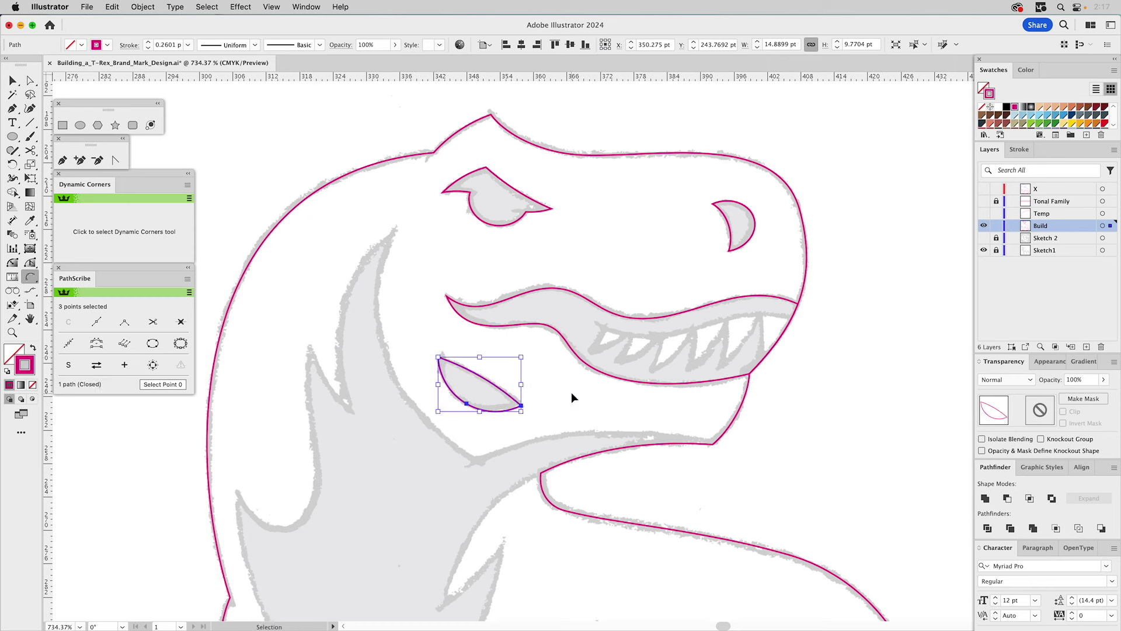
pyautogui.press('super+shift+a')
# Step: Trace the shadow's edge with an arc of about 68 pt radius from the chin along the jaw and another up to the tall spike's tip
pyautogui.click(712, 444)
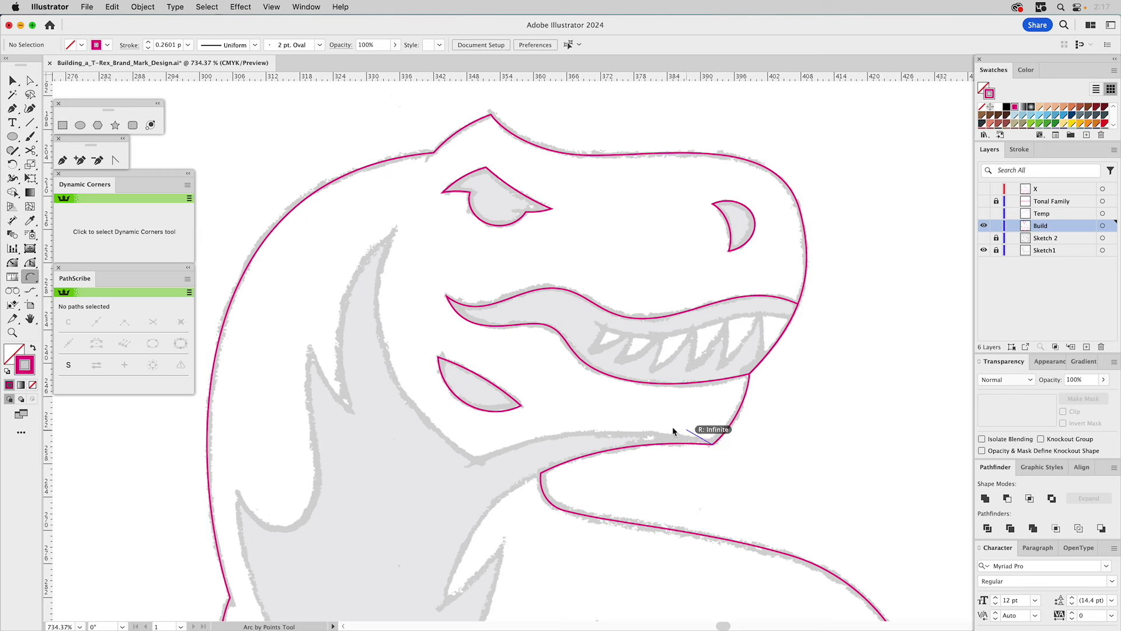
pyautogui.click(473, 459)
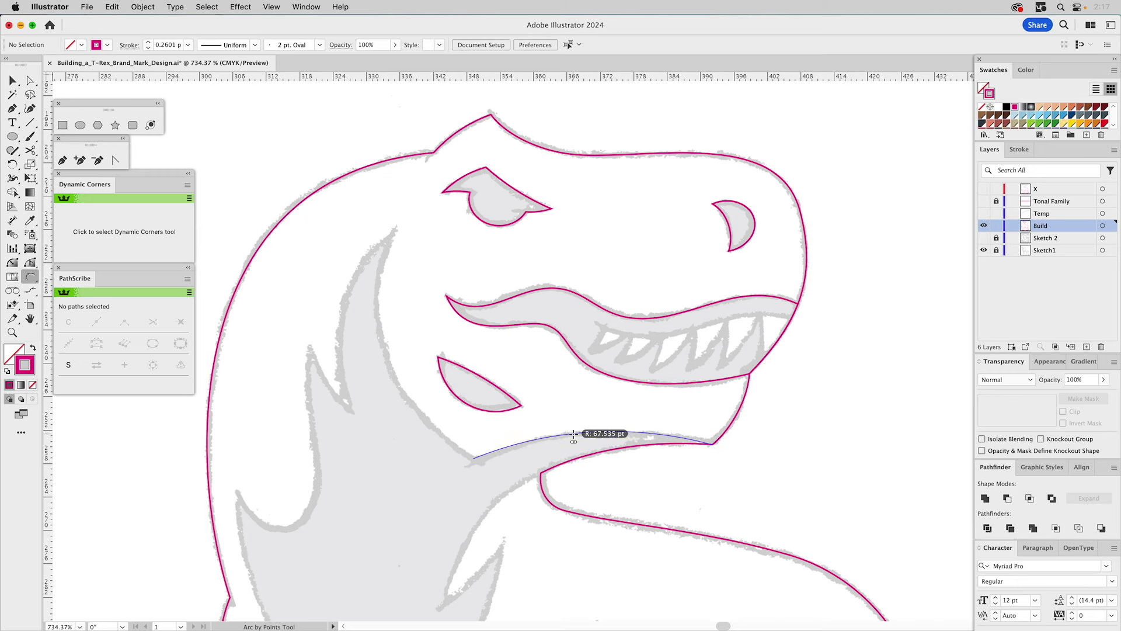
pyautogui.click(573, 434)
pyautogui.click(474, 459)
pyautogui.click(394, 231)
pyautogui.click(380, 331)
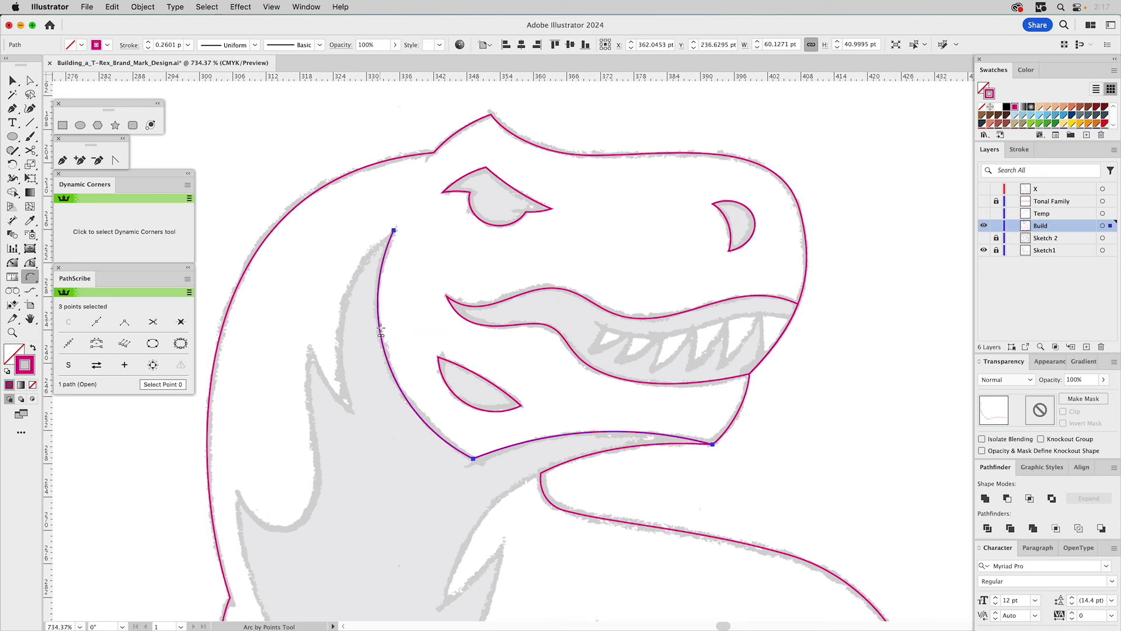
# Step: Continue the shadow path with an arc of about 29 pt radius down the tall spike's back and another up to the next spike's tip
pyautogui.moveTo(380, 331); pyautogui.dragTo(504, 260)
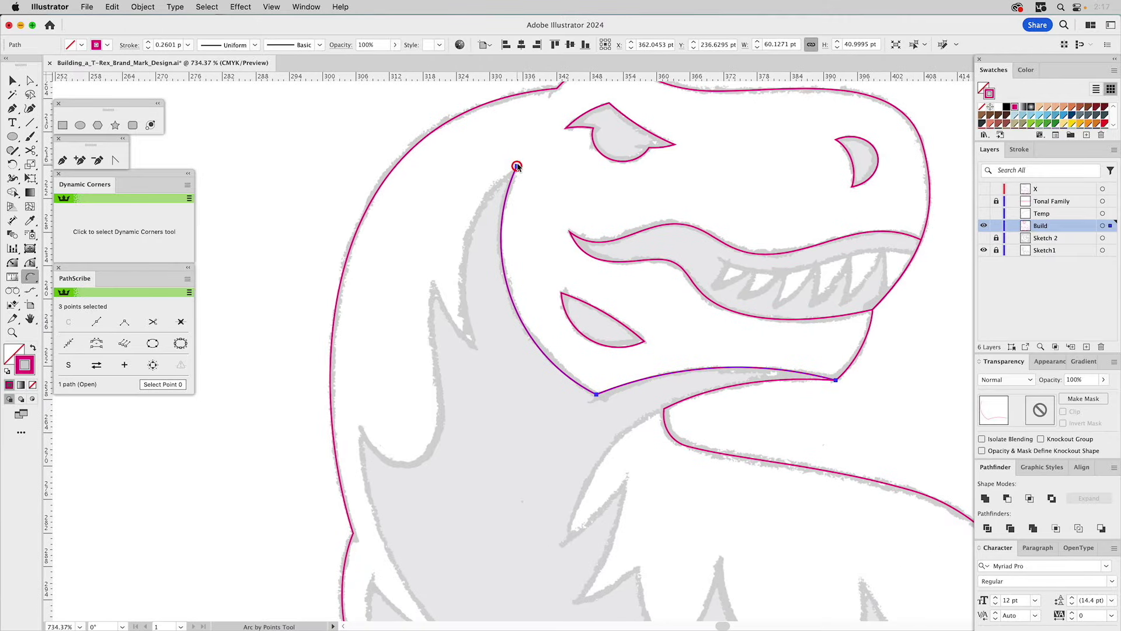
pyautogui.click(517, 167)
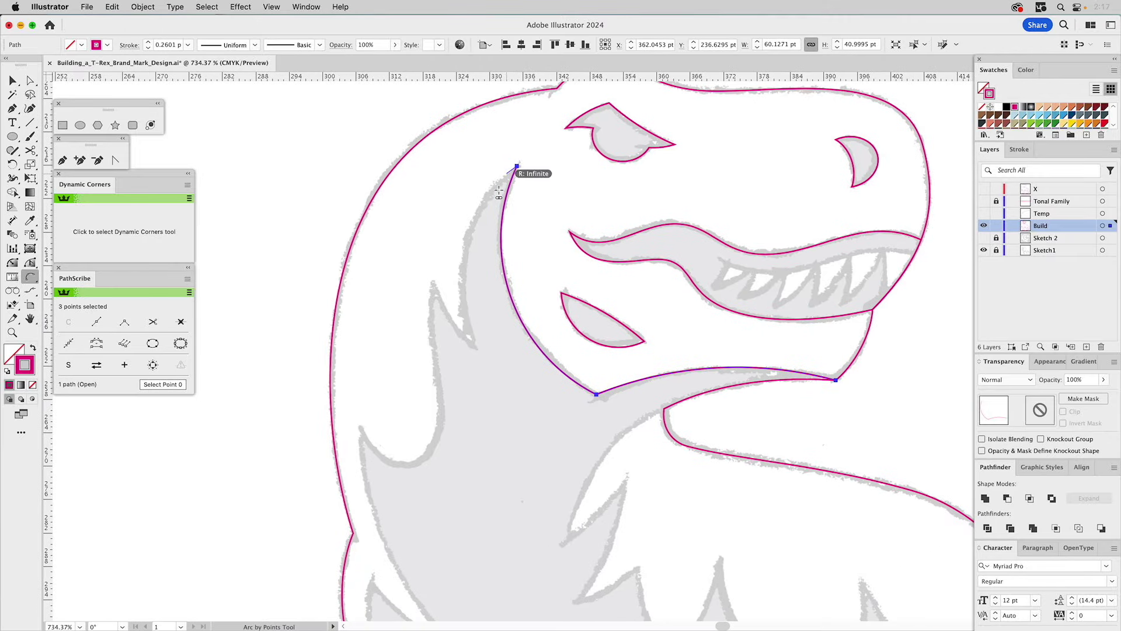
pyautogui.click(474, 348)
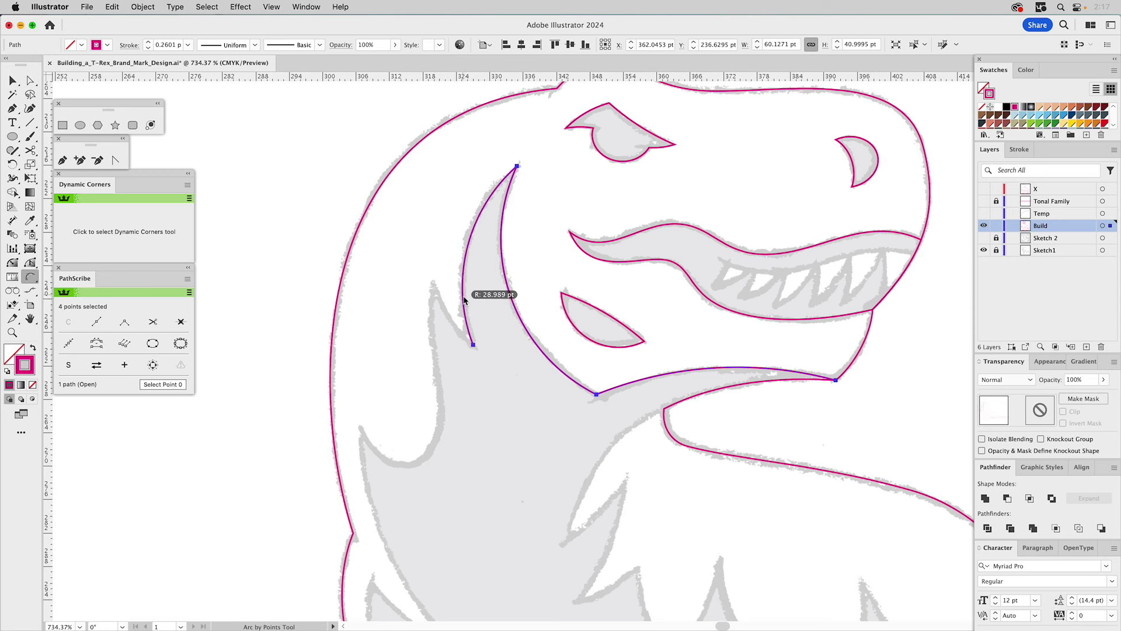
pyautogui.click(465, 295)
pyautogui.click(473, 345)
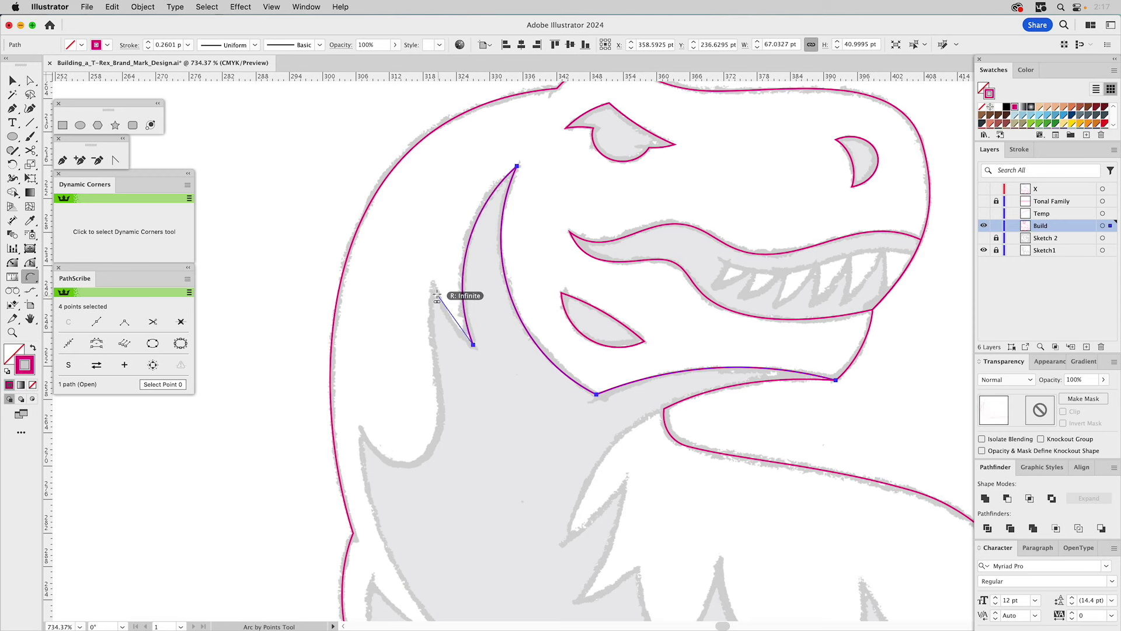
pyautogui.click(433, 281)
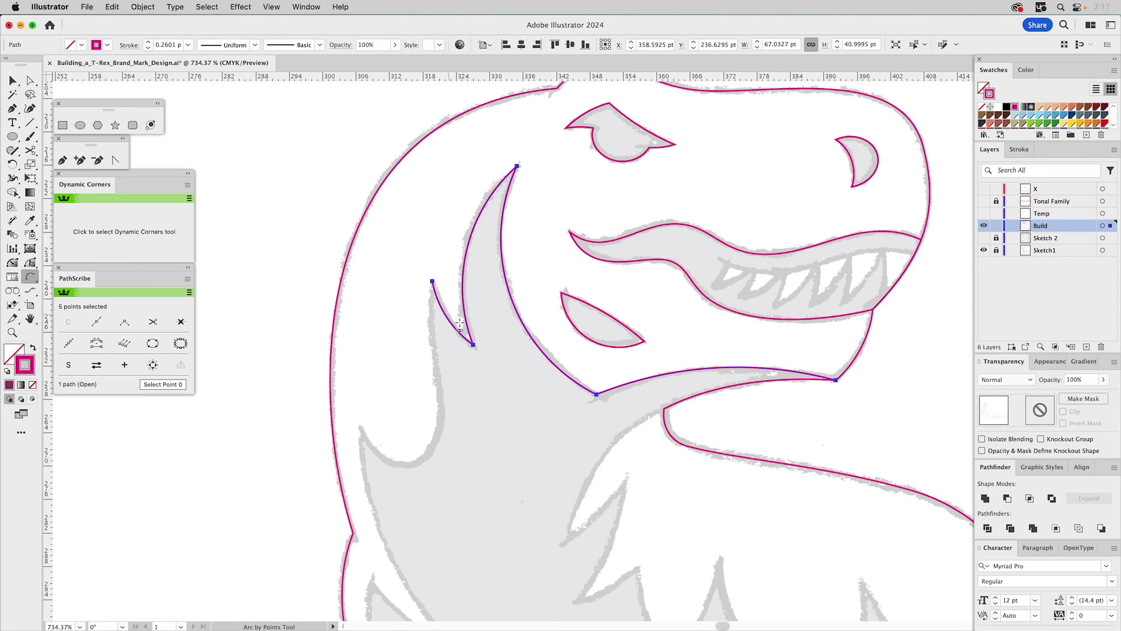
pyautogui.click(439, 305)
# Step: Extend the shadow path with a straight Pen segment from the second spike's tip to the third spike's tip
pyautogui.scroll(-5, 517, 216)
pyautogui.hscroll(-3, 517, 216)
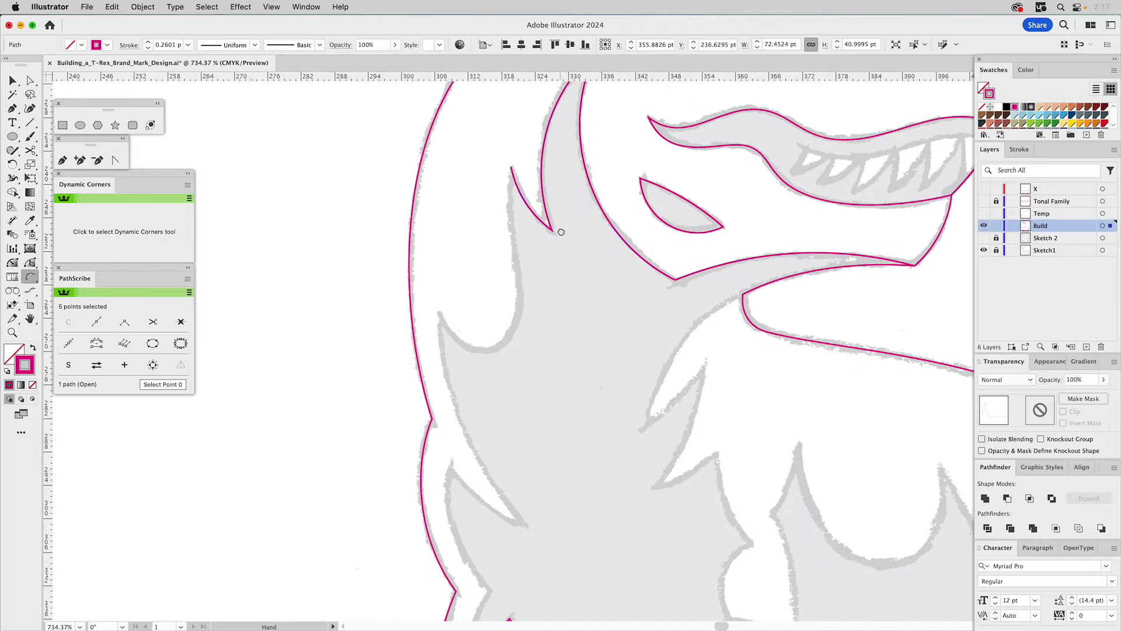
pyautogui.click(62, 160)
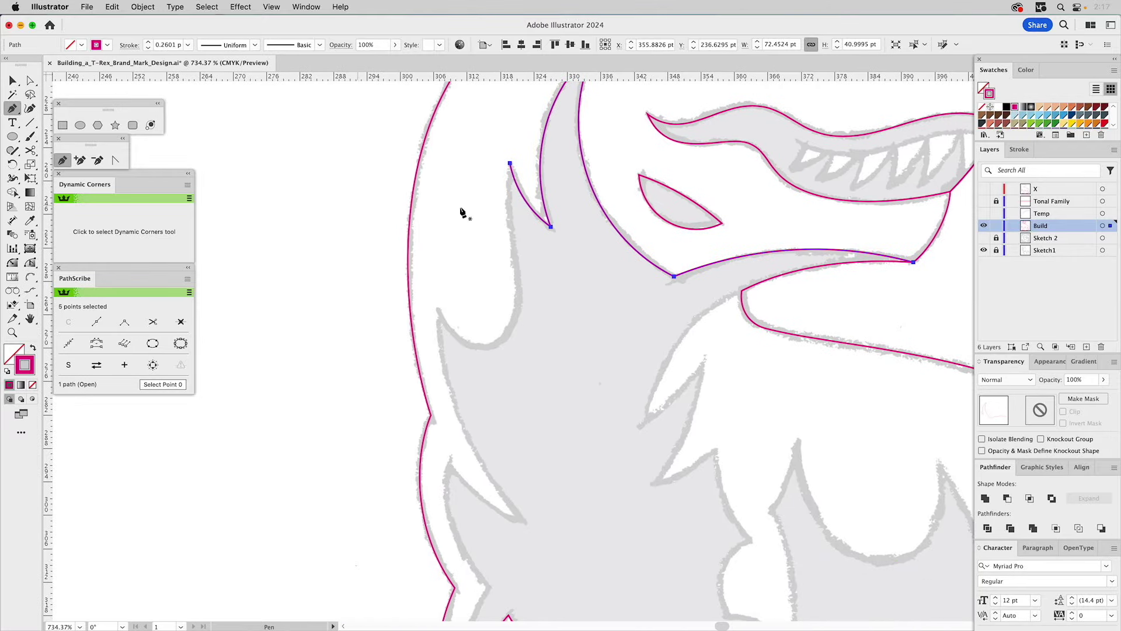
pyautogui.click(510, 164)
pyautogui.click(439, 311)
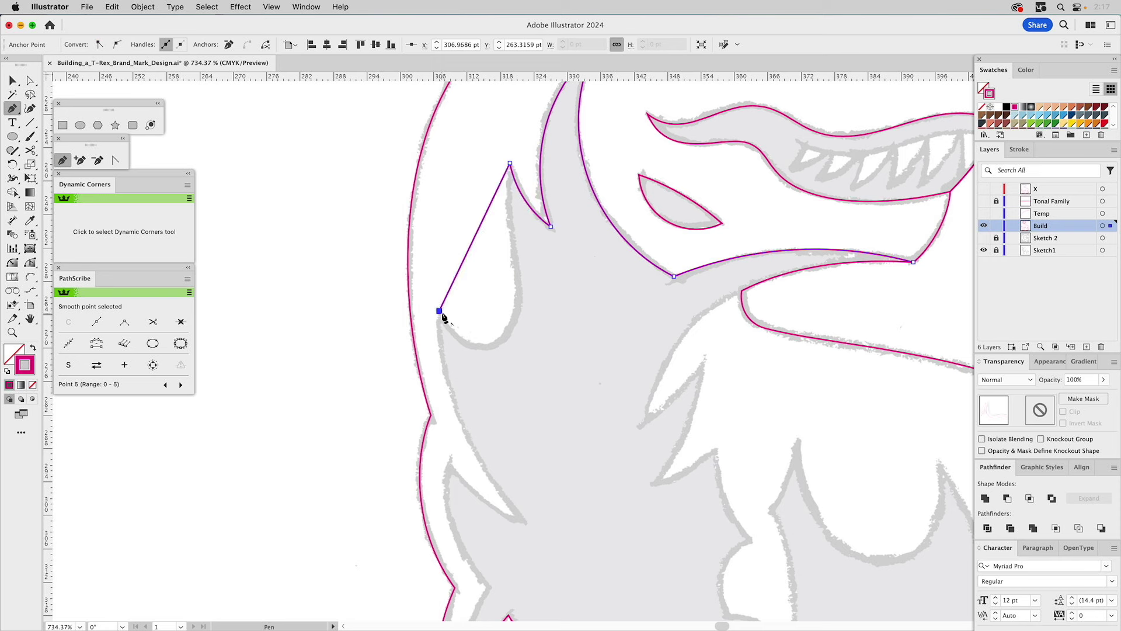
# Step: Add a long arc of about 76 pt radius from the third spike's tip down to the notch, and a short arc up to the lowest spike's tip
pyautogui.click(31, 278)
pyautogui.click(440, 311)
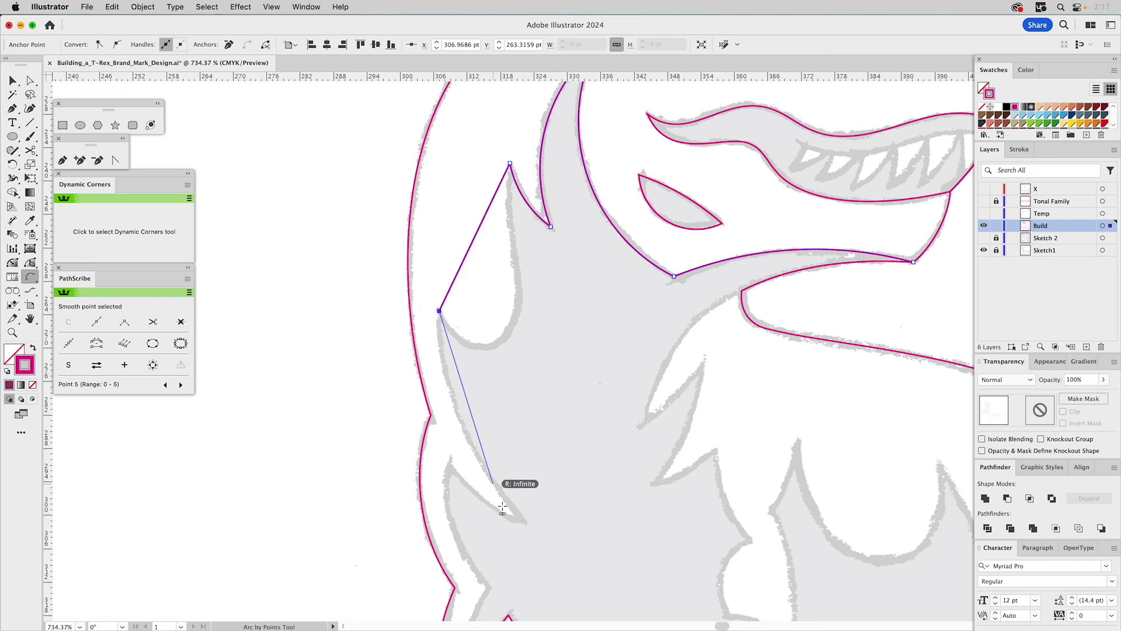
pyautogui.click(522, 516)
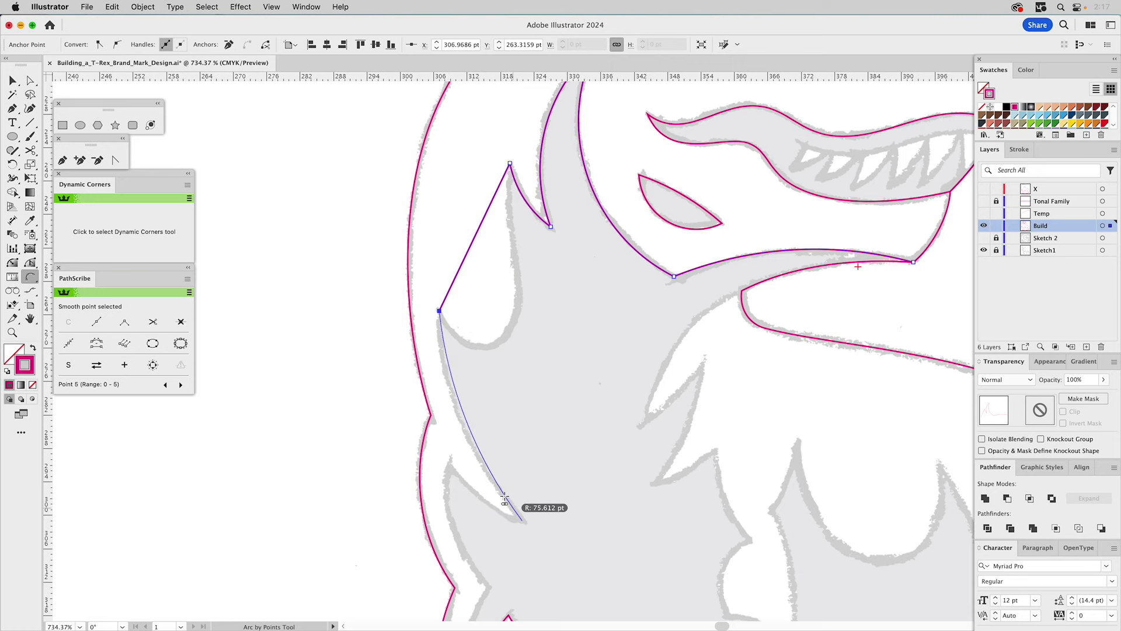
pyautogui.click(483, 463)
pyautogui.moveTo(531, 413); pyautogui.dragTo(576, 247)
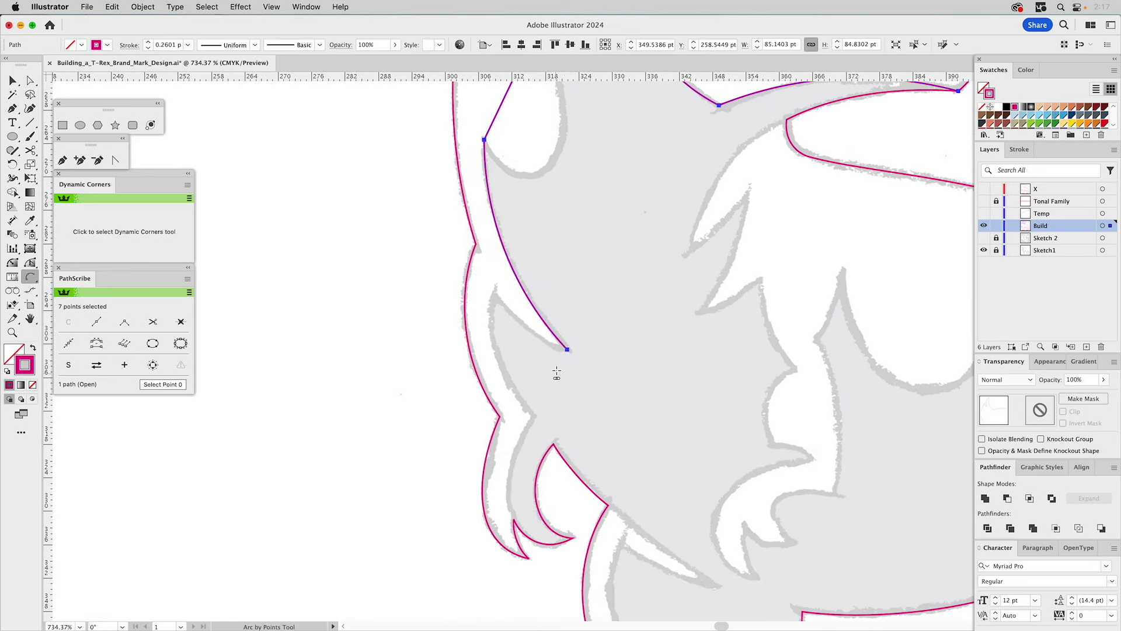
pyautogui.click(567, 349)
pyautogui.click(494, 291)
pyautogui.click(516, 318)
# Step: Trace the inner edge of the small arm with an arc from the claw base up to the elbow corner
pyautogui.moveTo(605, 345); pyautogui.dragTo(512, 270)
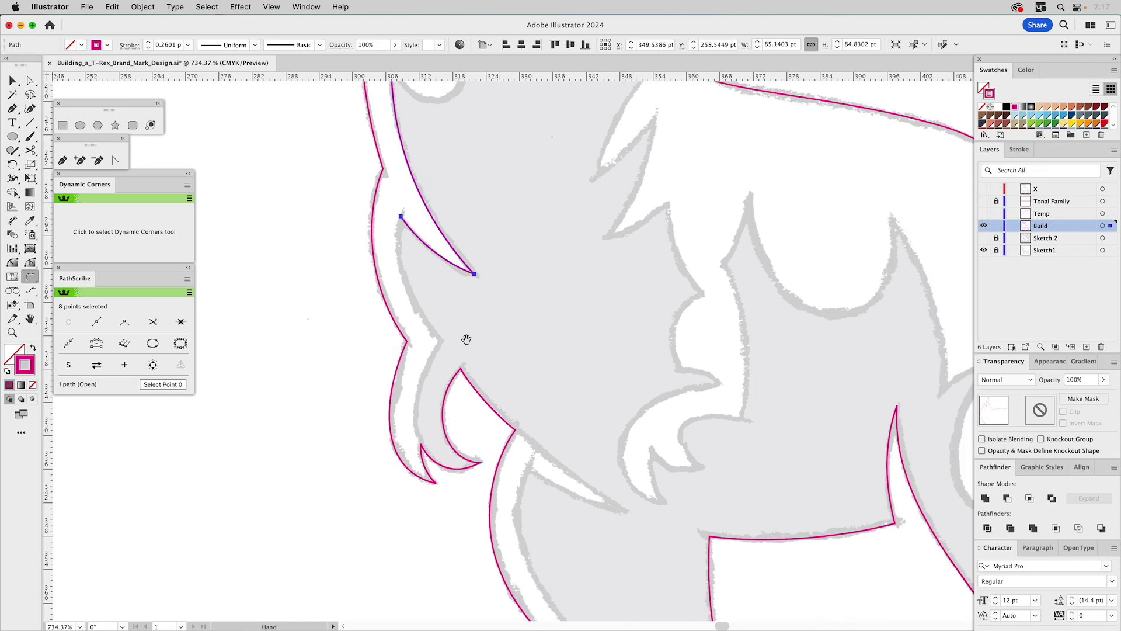
pyautogui.click(421, 444)
pyautogui.click(441, 344)
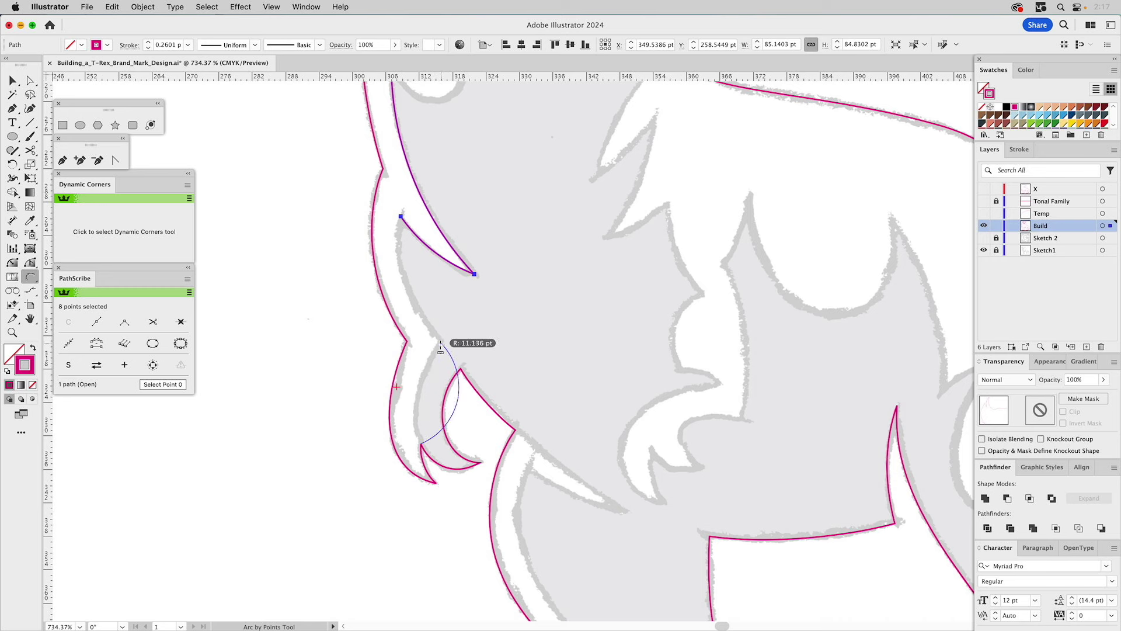
pyautogui.click(421, 380)
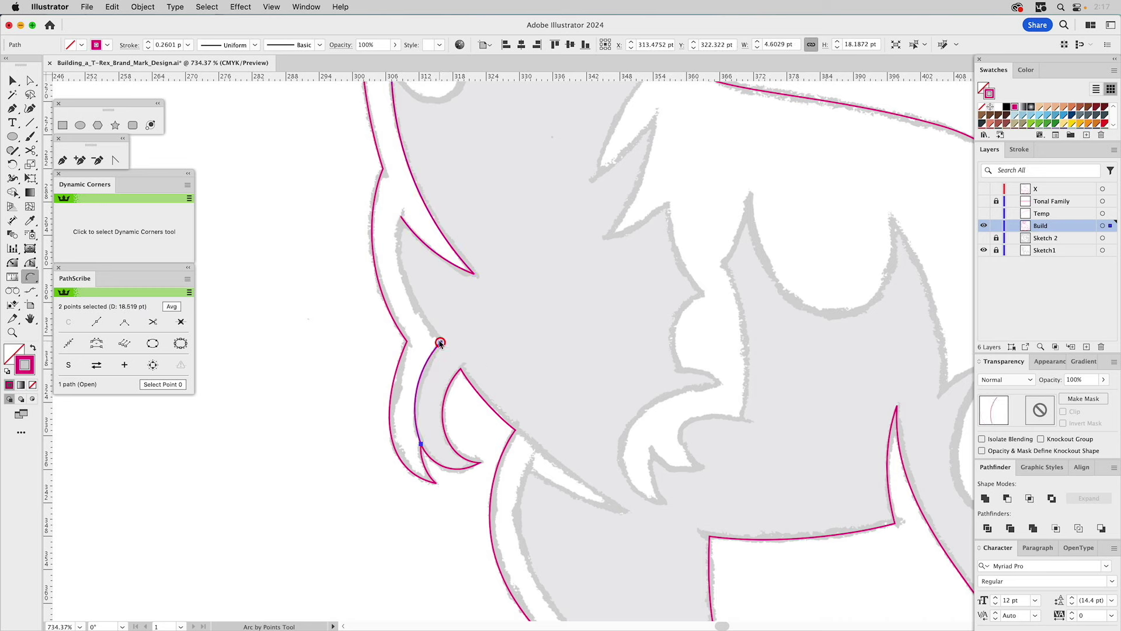
# Step: Join the elbow corner to the lowest spike's tip with an arc, and adjust its upper handle to match the sketch
pyautogui.click(440, 342)
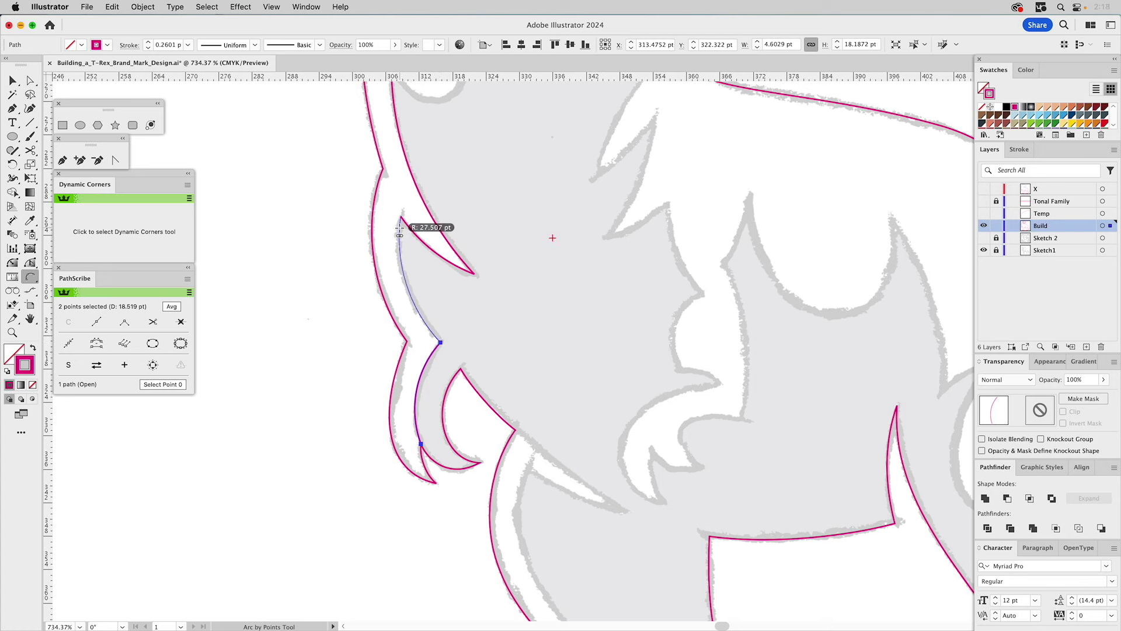
pyautogui.click(400, 229)
pyautogui.press('a')
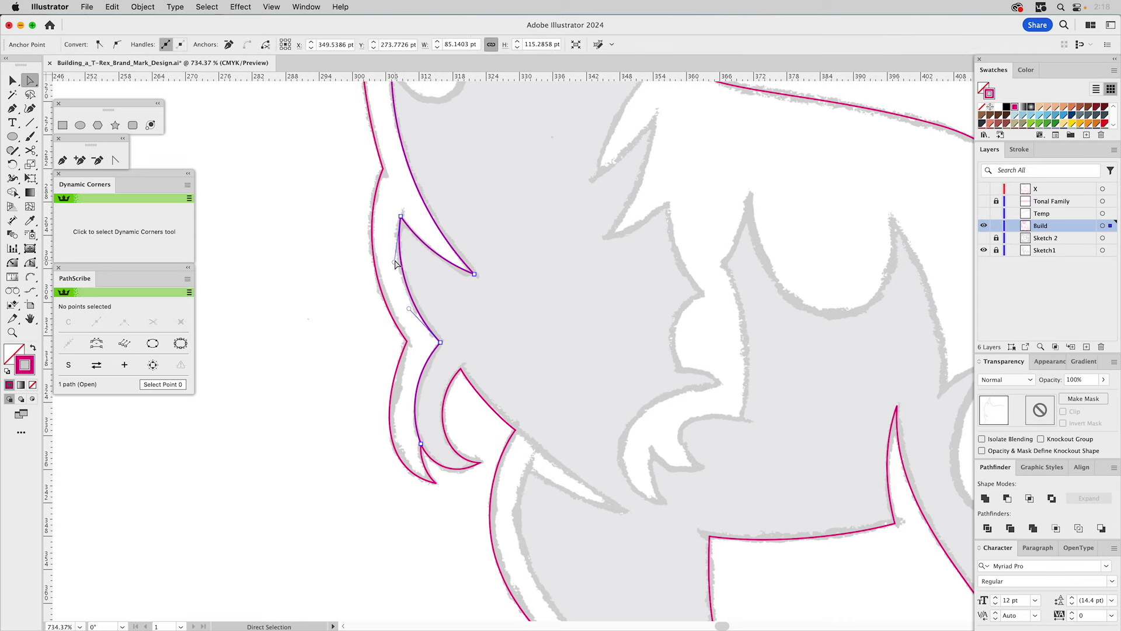
pyautogui.moveTo(395, 261); pyautogui.dragTo(391, 255)
# Step: Add an anchor point on the straight segment between the second and third spikes and move it to the base of the U-shaped gap
pyautogui.scroll(10, 595, 350)
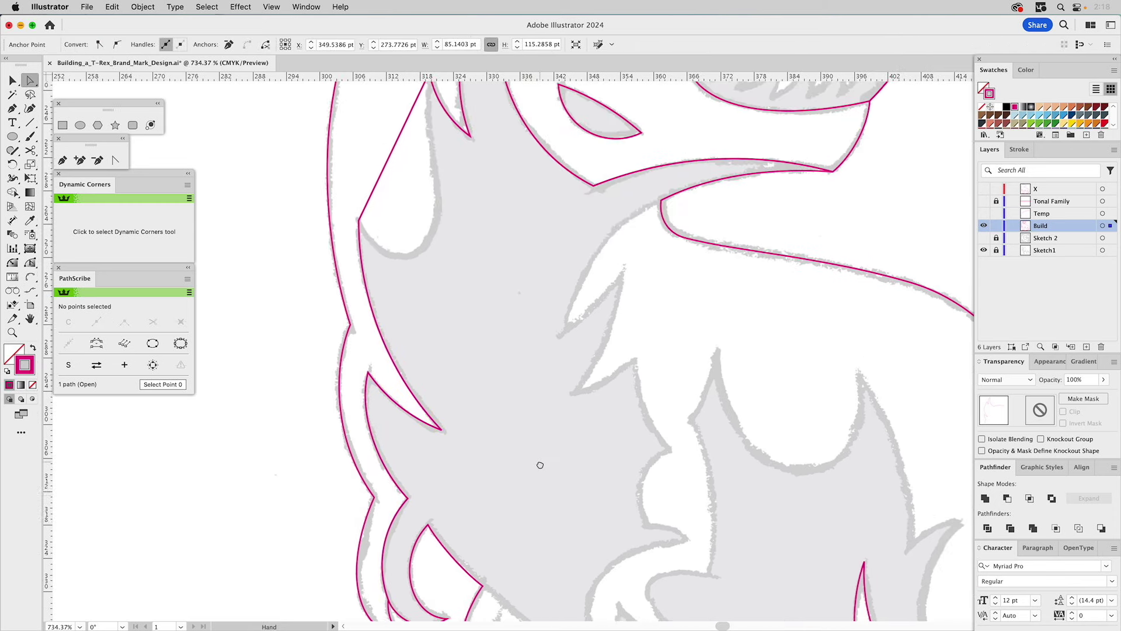
pyautogui.click(400, 185)
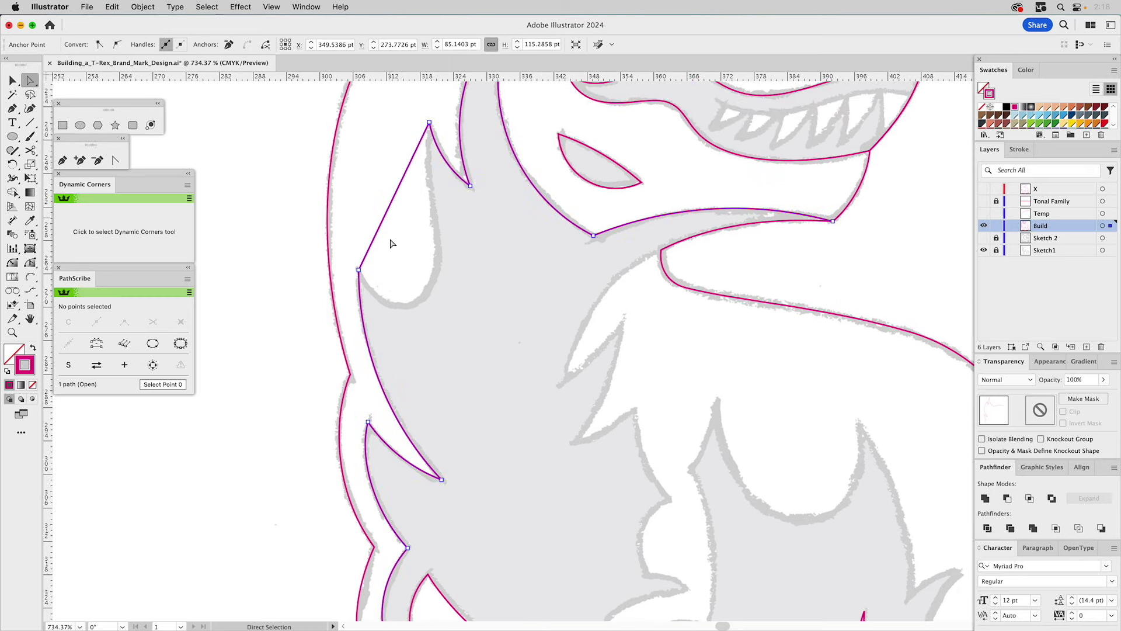
pyautogui.click(80, 160)
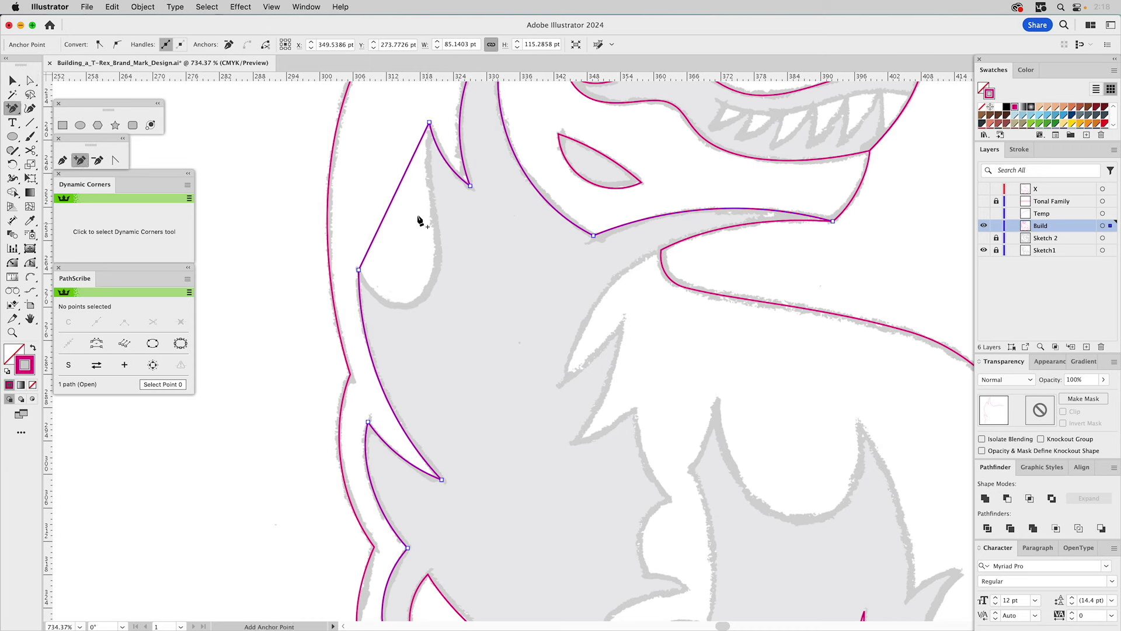
pyautogui.click(390, 214)
pyautogui.press('a')
pyautogui.moveTo(391, 214); pyautogui.dragTo(410, 306)
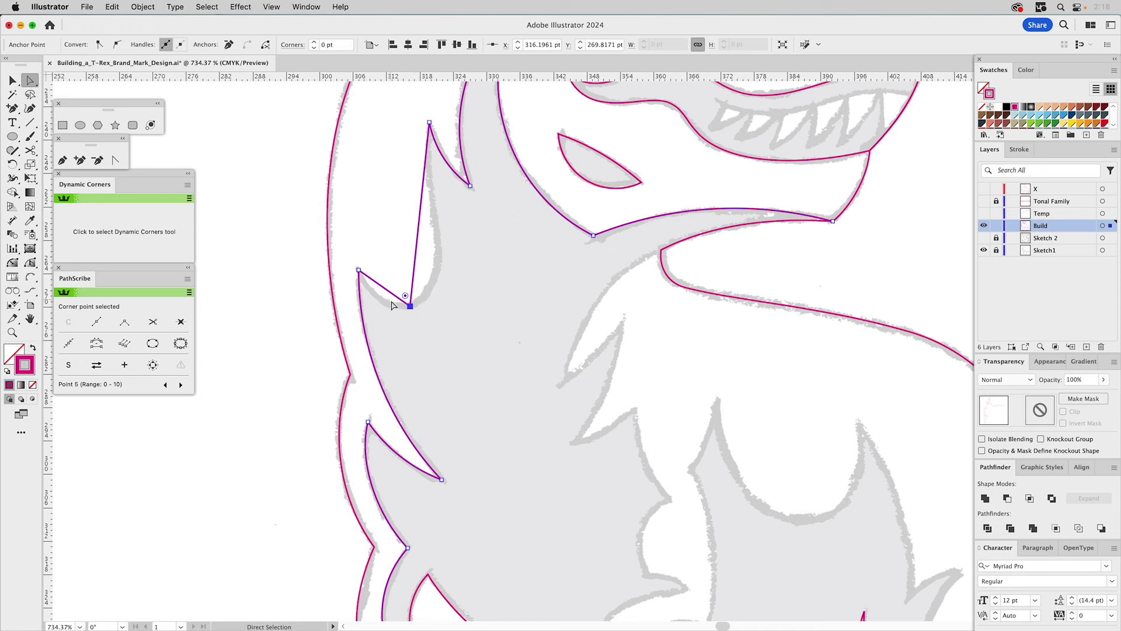
# Step: Convert the new anchor to a smooth point and shape both sides of the U-shaped gap to follow the sketch
pyautogui.click(118, 46)
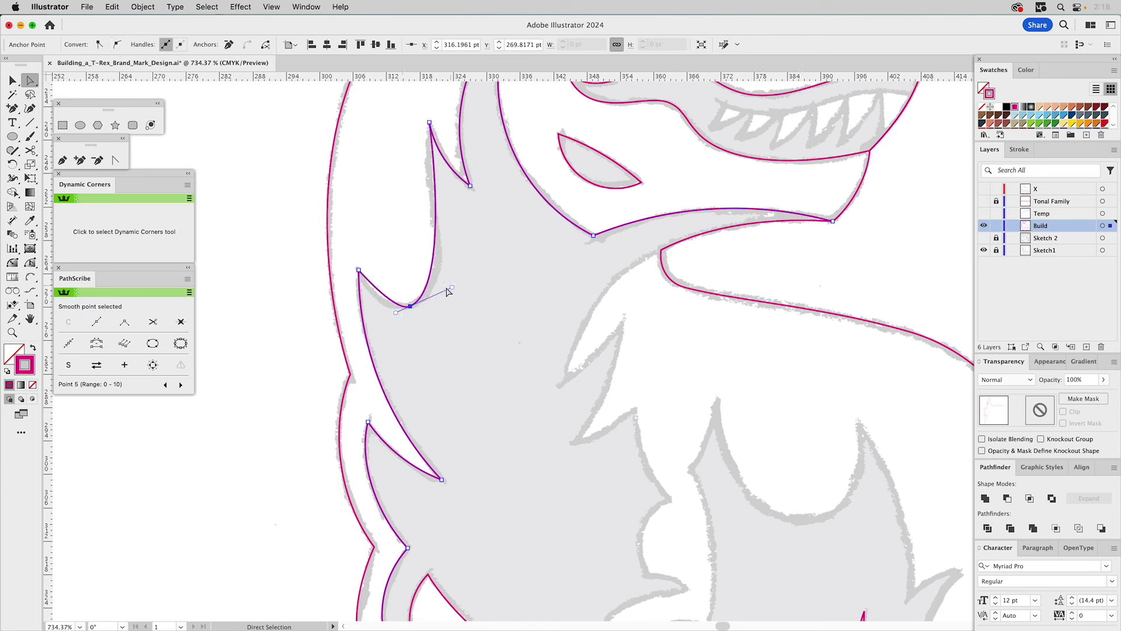
pyautogui.moveTo(467, 290); pyautogui.dragTo(454, 291)
pyautogui.moveTo(396, 311); pyautogui.dragTo(380, 317)
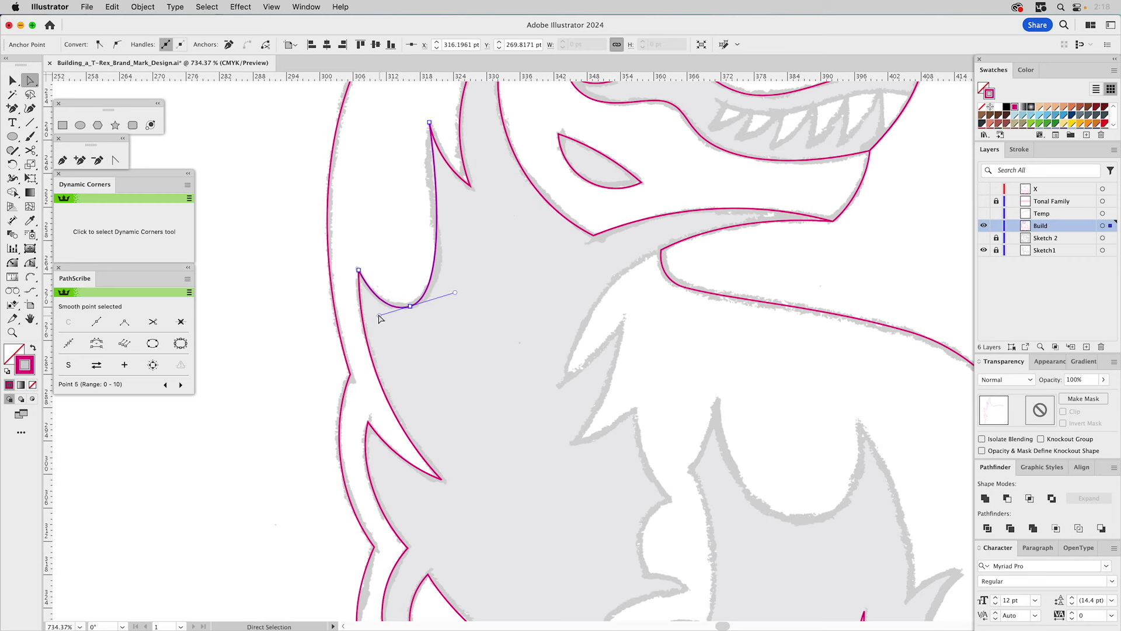
pyautogui.click(31, 263)
pyautogui.moveTo(435, 169); pyautogui.dragTo(417, 176)
pyautogui.moveTo(456, 293); pyautogui.dragTo(466, 287)
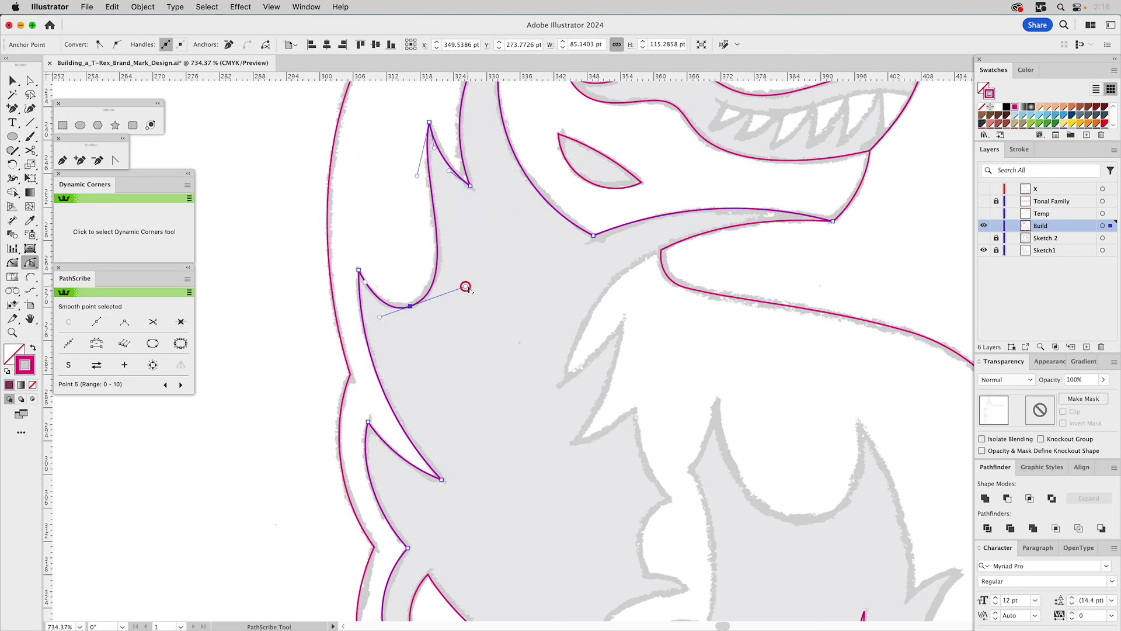
# Step: Refine the upper spike's handle and the base anchor's lower handle so both sides of the U-shaped gap follow the sketch
pyautogui.moveTo(416, 177); pyautogui.dragTo(414, 180)
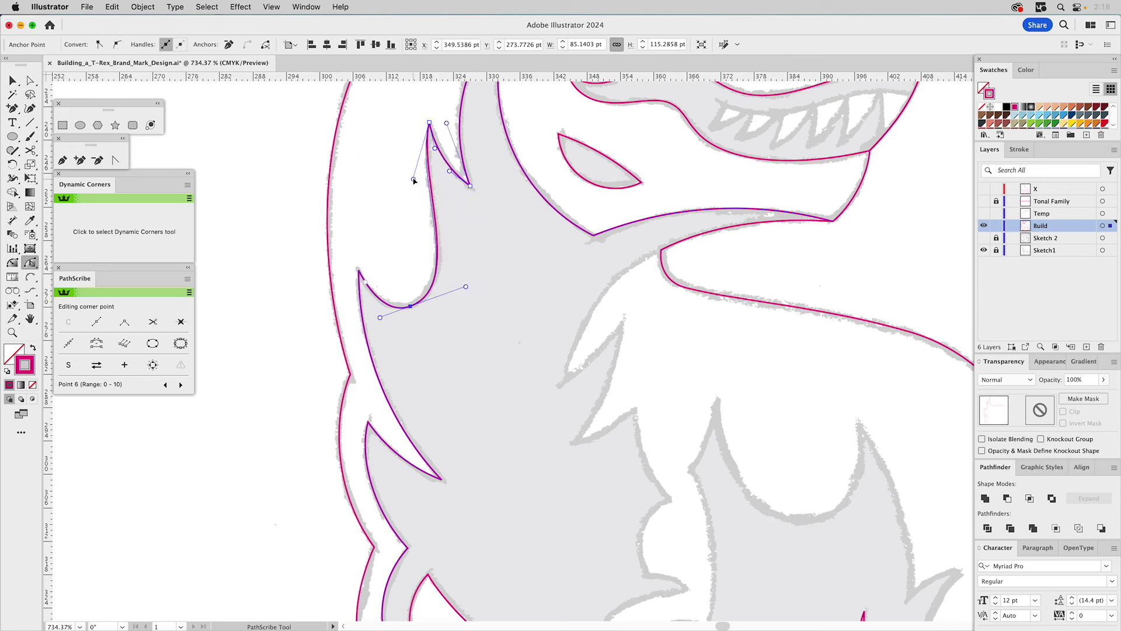
pyautogui.click(465, 270)
pyautogui.press('a')
pyautogui.click(410, 307)
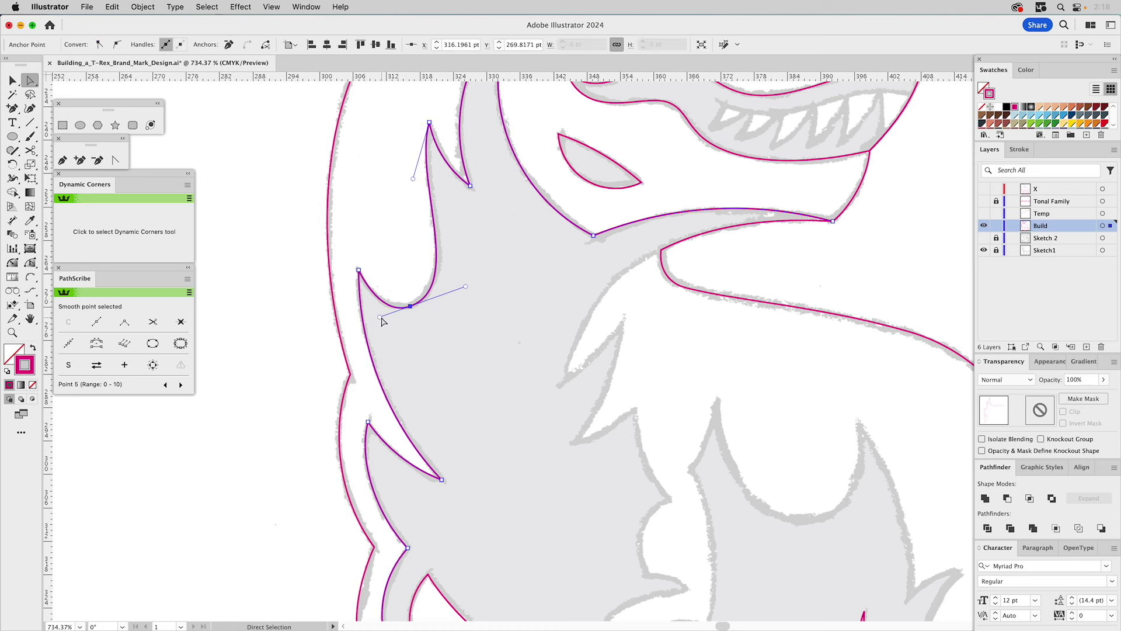
pyautogui.moveTo(379, 317); pyautogui.dragTo(382, 316)
pyautogui.click(492, 285)
pyautogui.press('space')
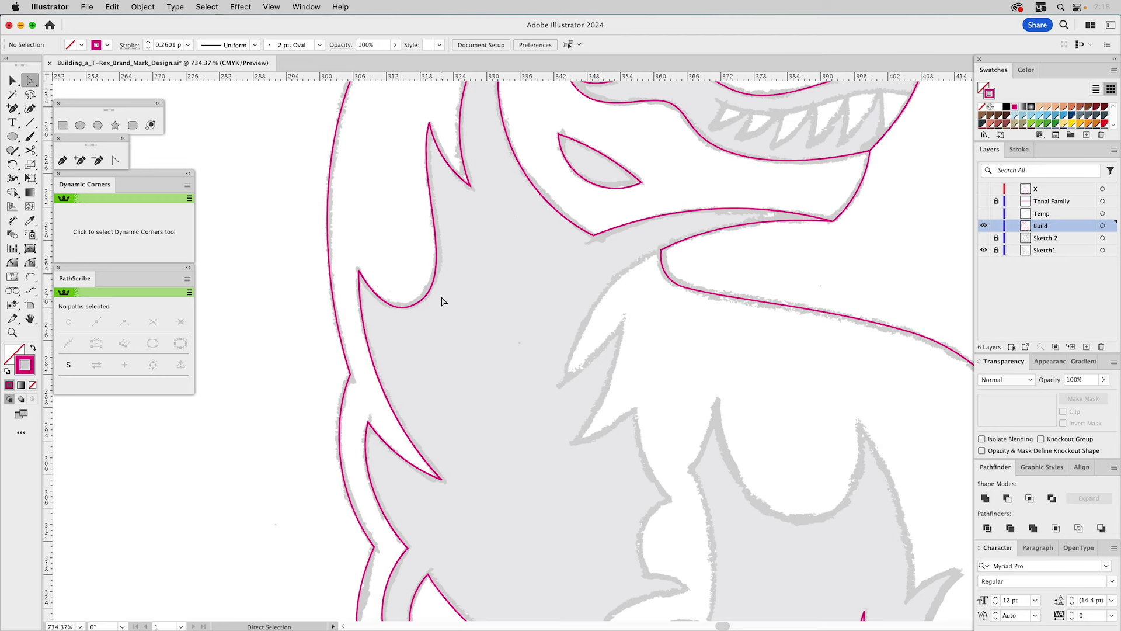
# Step: Try sliding the U-shaped gap's base anchor along the curve with the Reposition Point tool, first up the right side and then to the lowest point
pyautogui.click(389, 323)
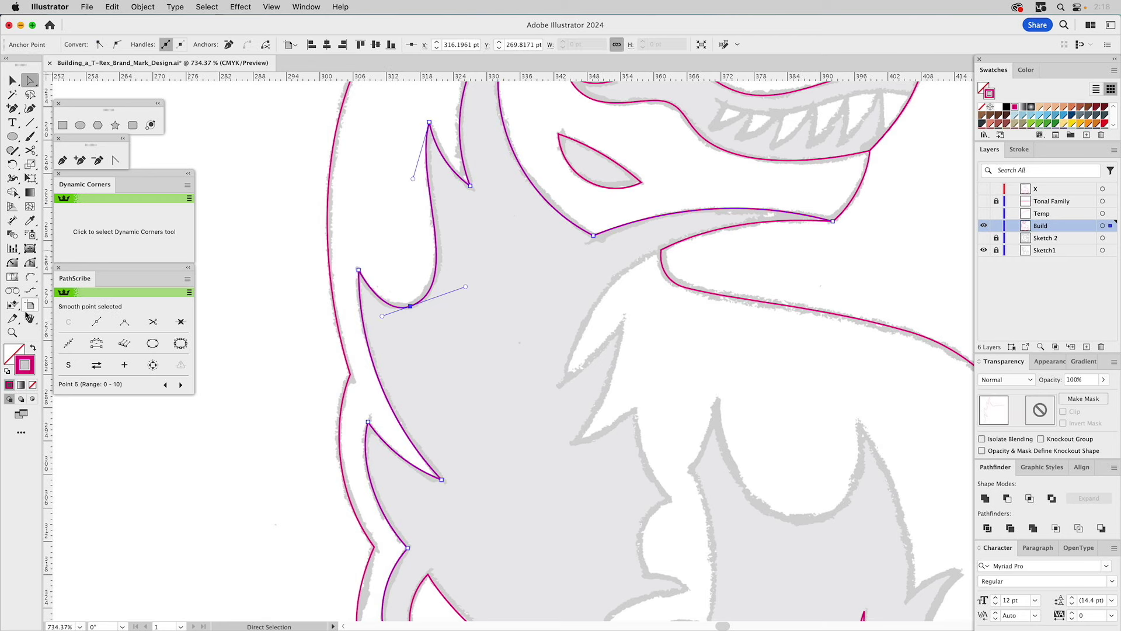
pyautogui.click(13, 264)
pyautogui.moveTo(30, 262); pyautogui.dragTo(68, 305)
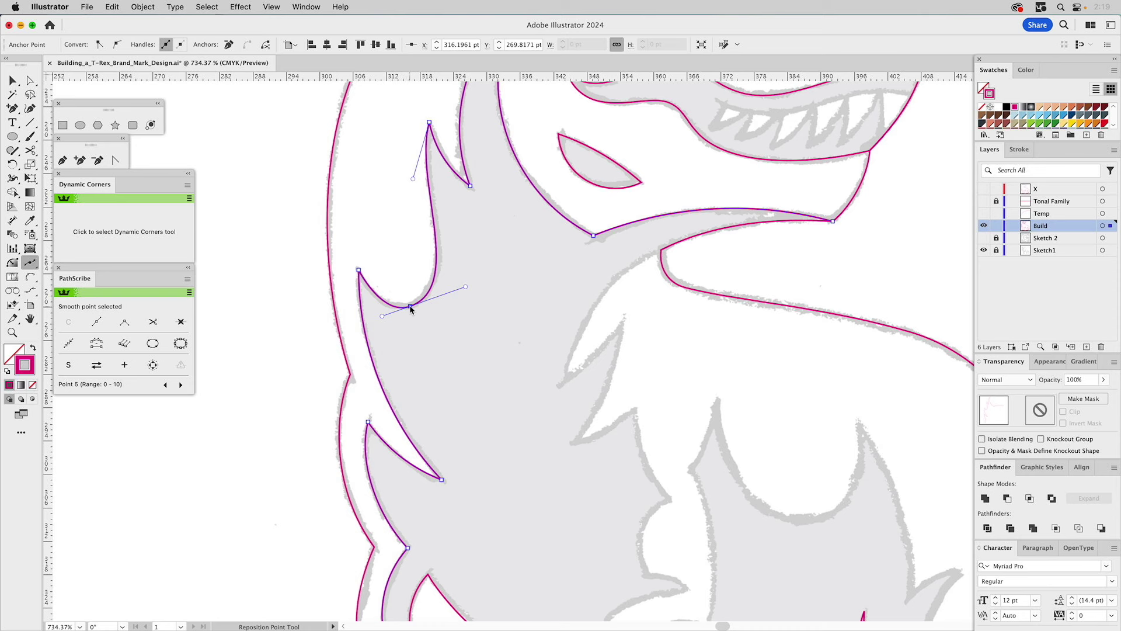
pyautogui.click(410, 308)
pyautogui.moveTo(409, 311); pyautogui.dragTo(425, 302)
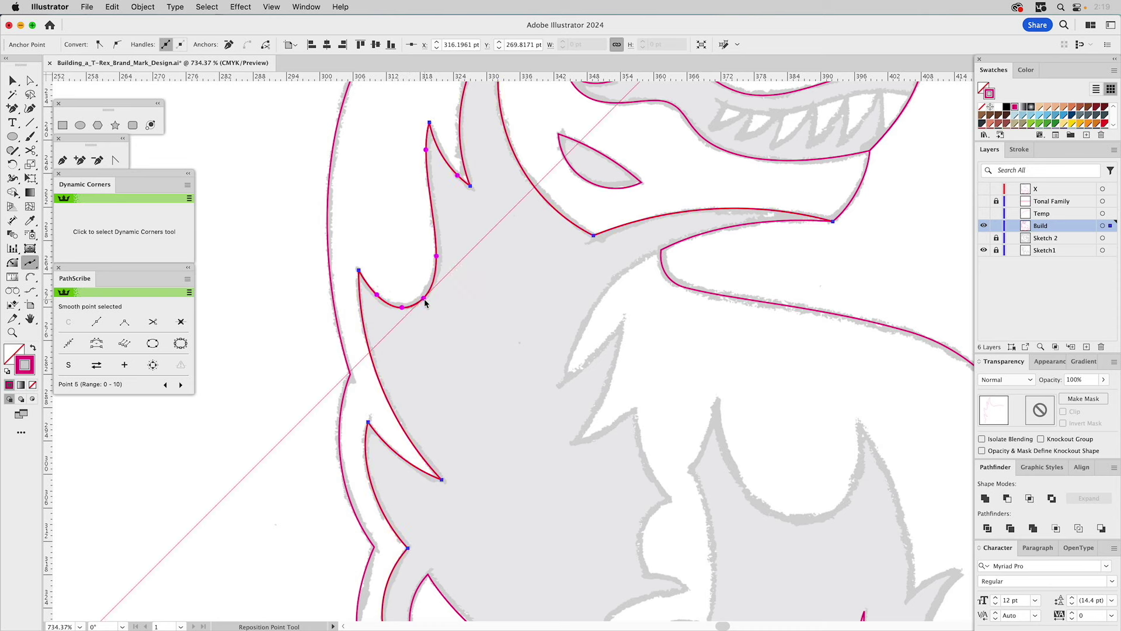
pyautogui.moveTo(425, 302); pyautogui.dragTo(403, 308)
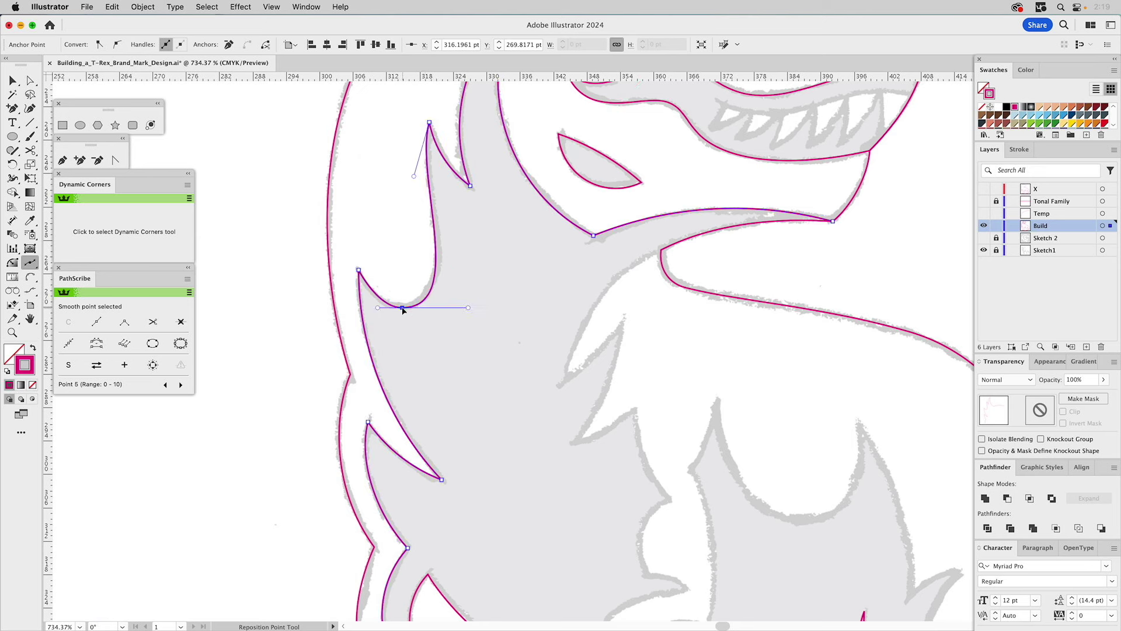
pyautogui.press('a')
pyautogui.click(425, 344)
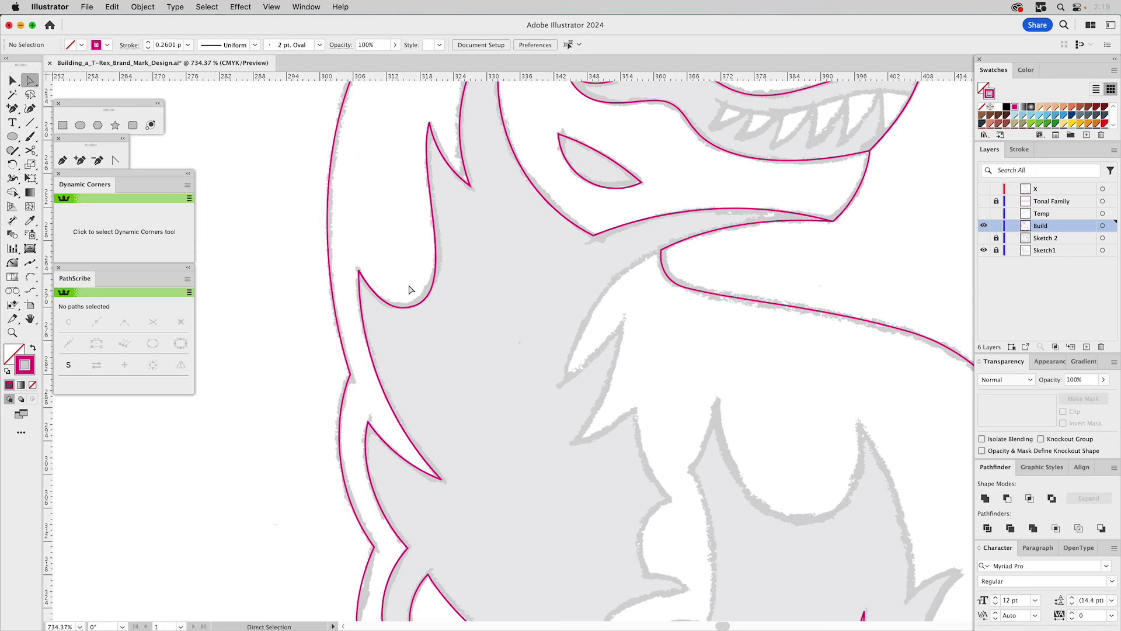
pyautogui.press('super')
pyautogui.keyDown('super'); pyautogui.click(469, 368); pyautogui.keyUp('super')
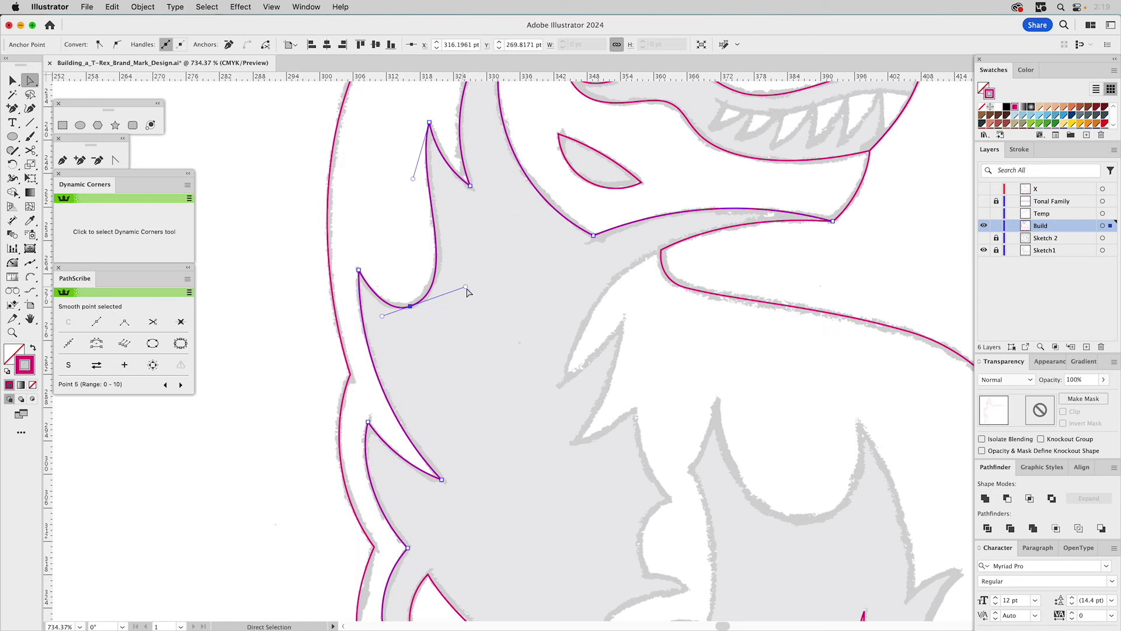
# Step: Reposition the U-shaped gap's base anchor slightly up its right side and adjust the curve handles to match the sketch
pyautogui.click(31, 263)
pyautogui.moveTo(410, 308); pyautogui.dragTo(424, 299)
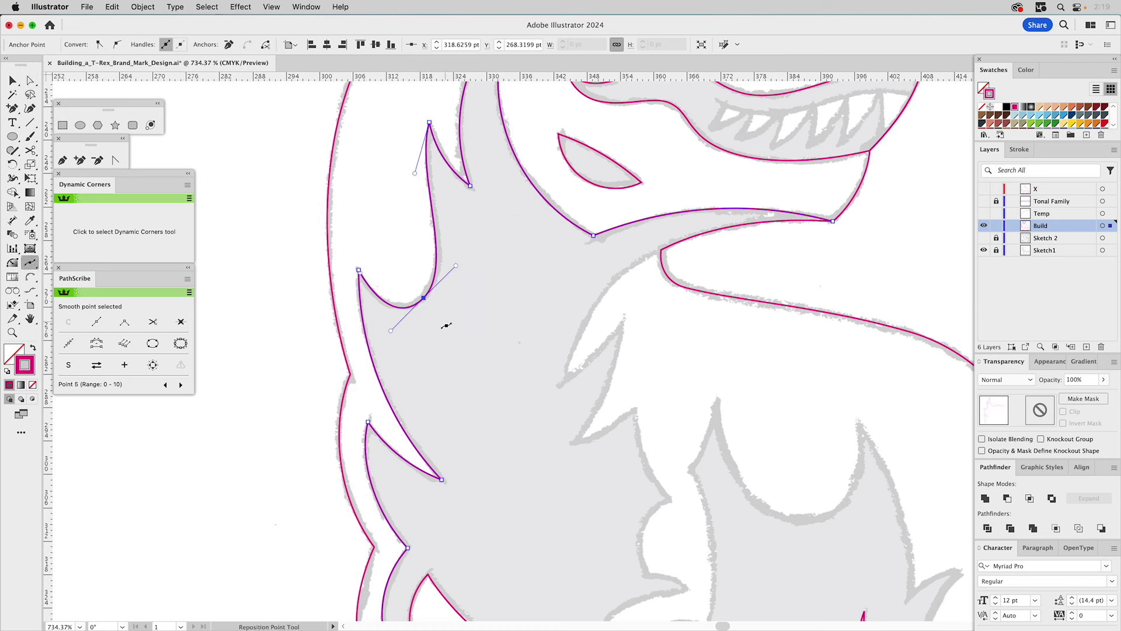
pyautogui.press('a')
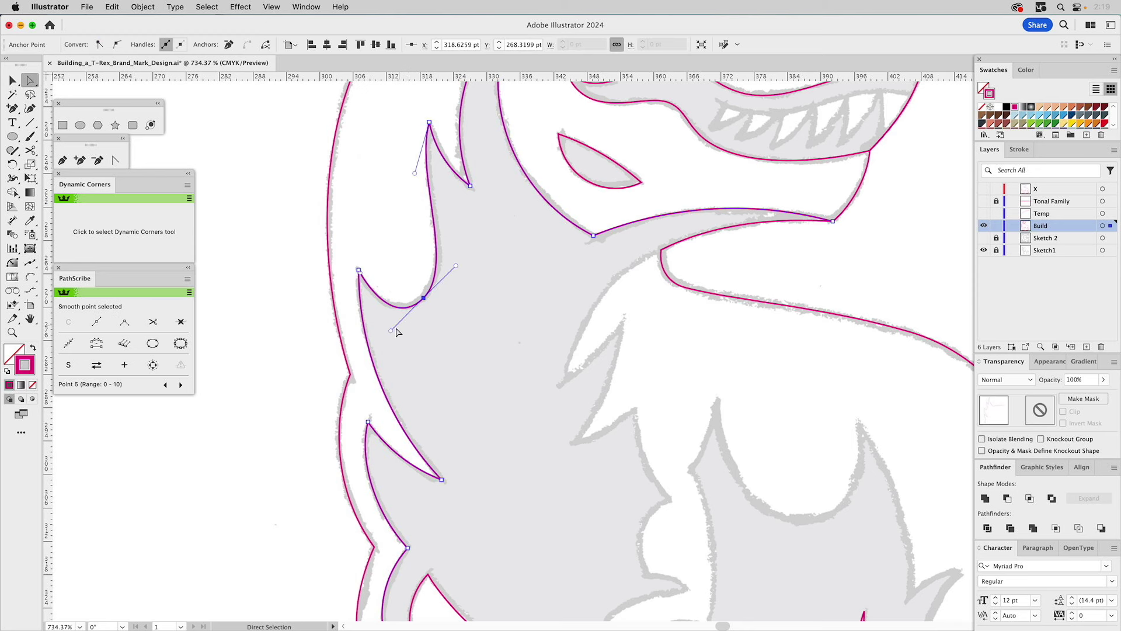
pyautogui.moveTo(391, 331); pyautogui.dragTo(395, 322)
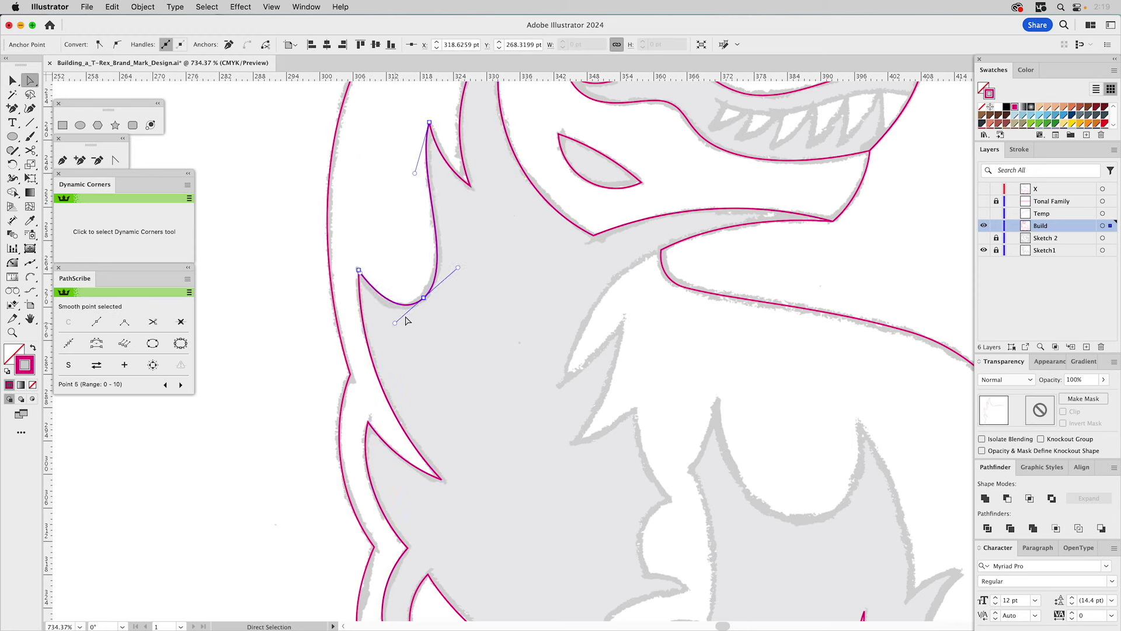
pyautogui.moveTo(458, 270); pyautogui.dragTo(456, 270)
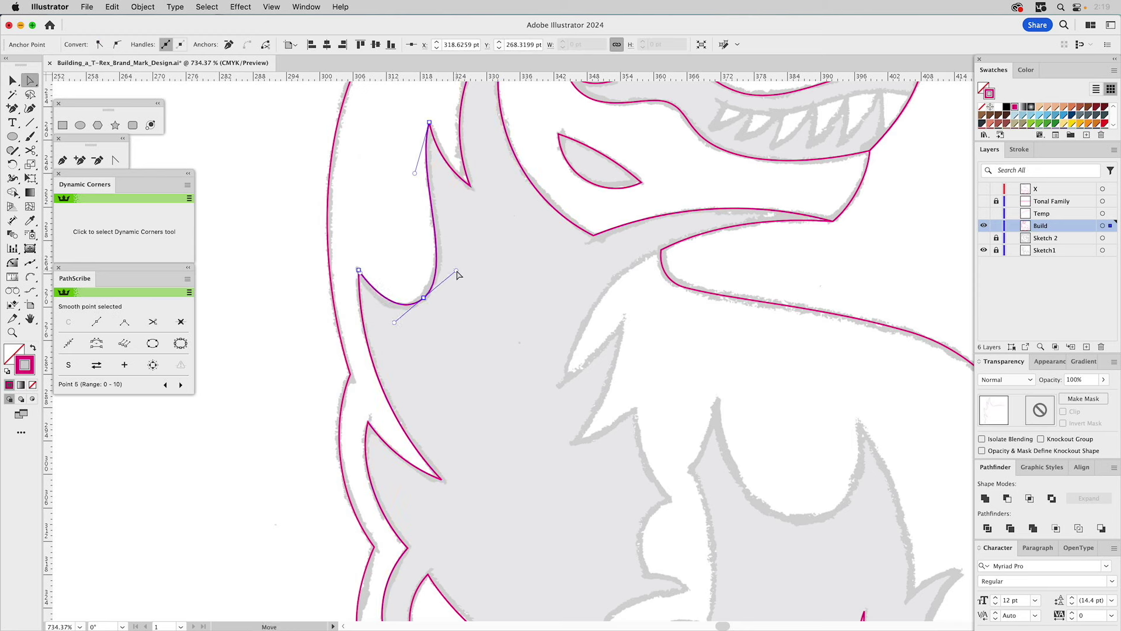
pyautogui.click(359, 271)
pyautogui.click(398, 251)
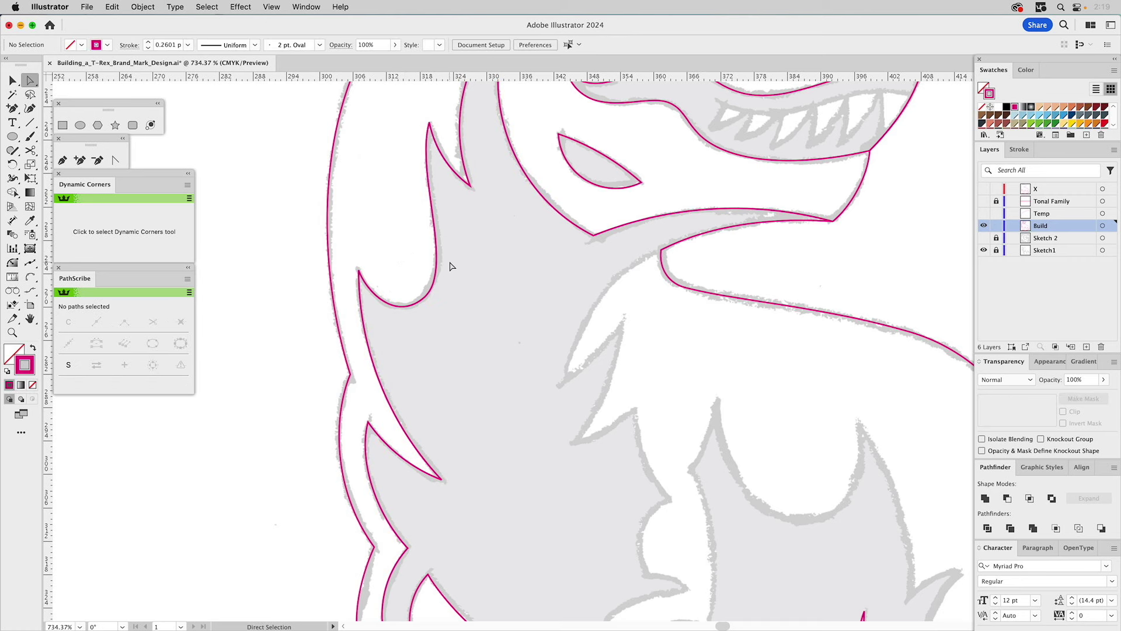
# Step: Fine-tune the position of the U-shaped gap's base anchor with the Reposition Point tool and deselect the path
pyautogui.moveTo(443, 278); pyautogui.dragTo(412, 314)
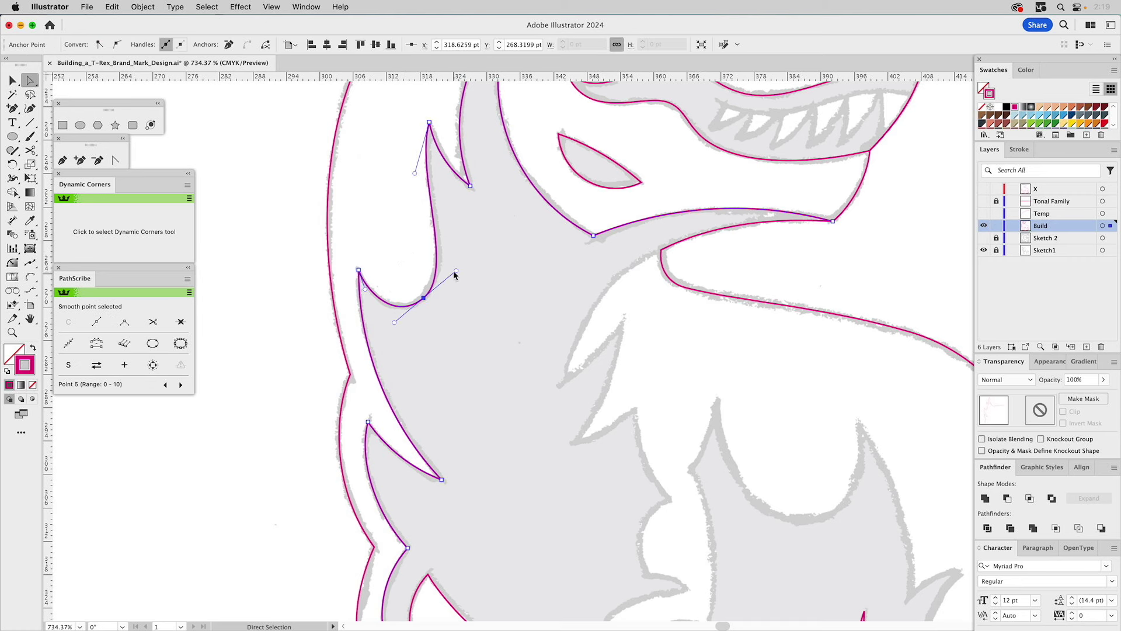
pyautogui.click(32, 266)
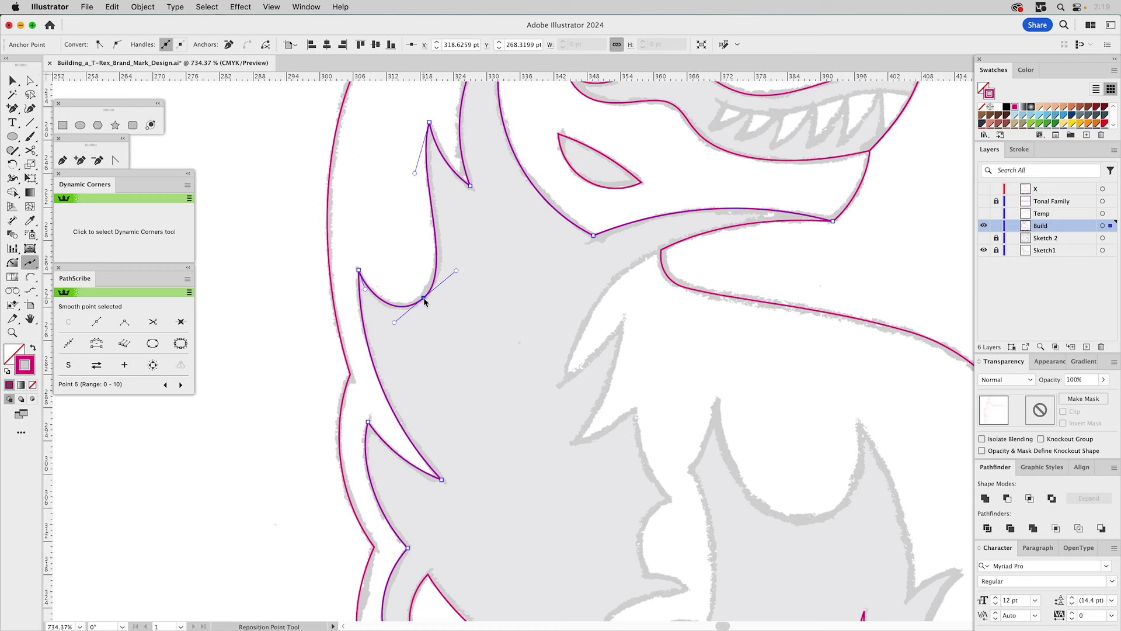
pyautogui.moveTo(416, 305); pyautogui.dragTo(421, 306)
pyautogui.keyDown('super'); pyautogui.click(472, 257); pyautogui.keyUp('super')
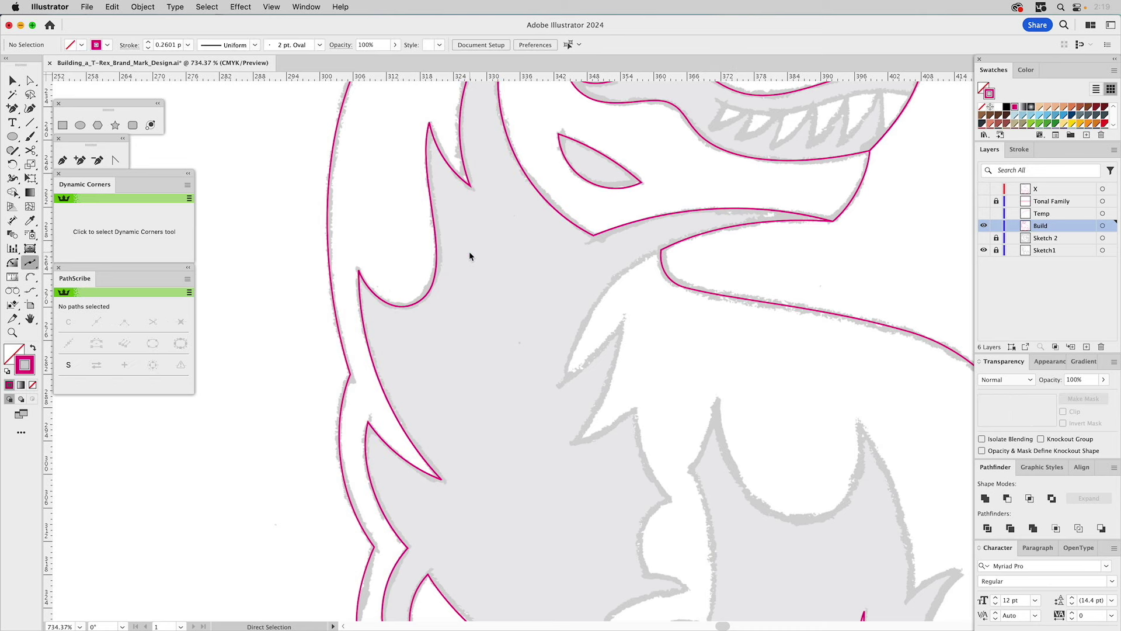
# Step: Show the Temp layer and cut its neck arc with the Scissors tool where it meets the start of the throat line
pyautogui.press('h')
pyautogui.moveTo(525, 422); pyautogui.dragTo(388, 365)
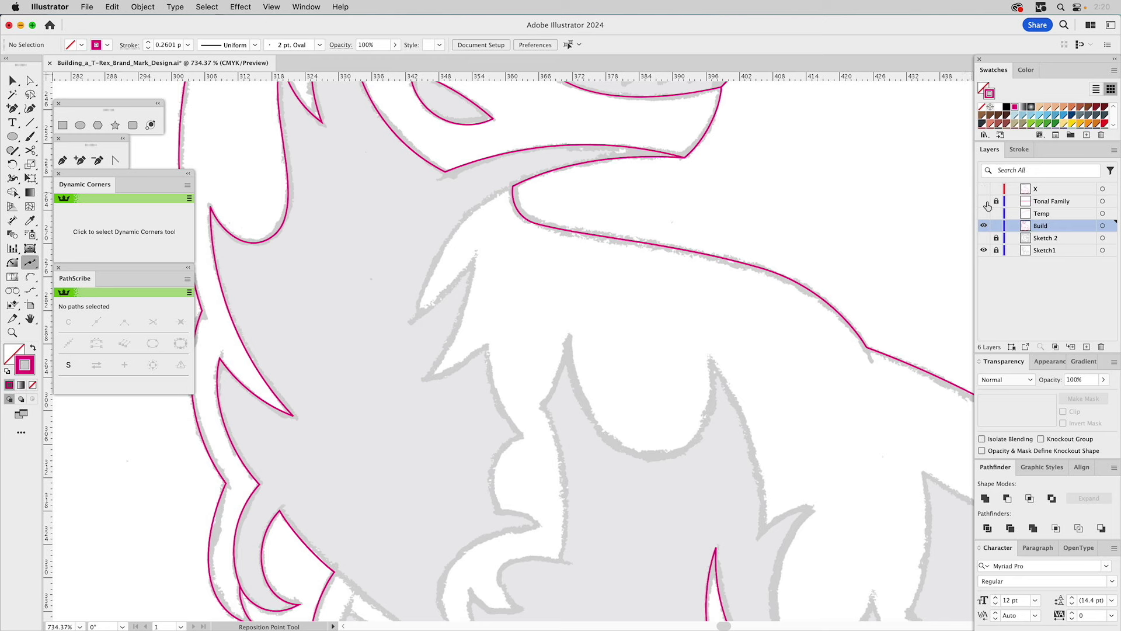
pyautogui.click(984, 214)
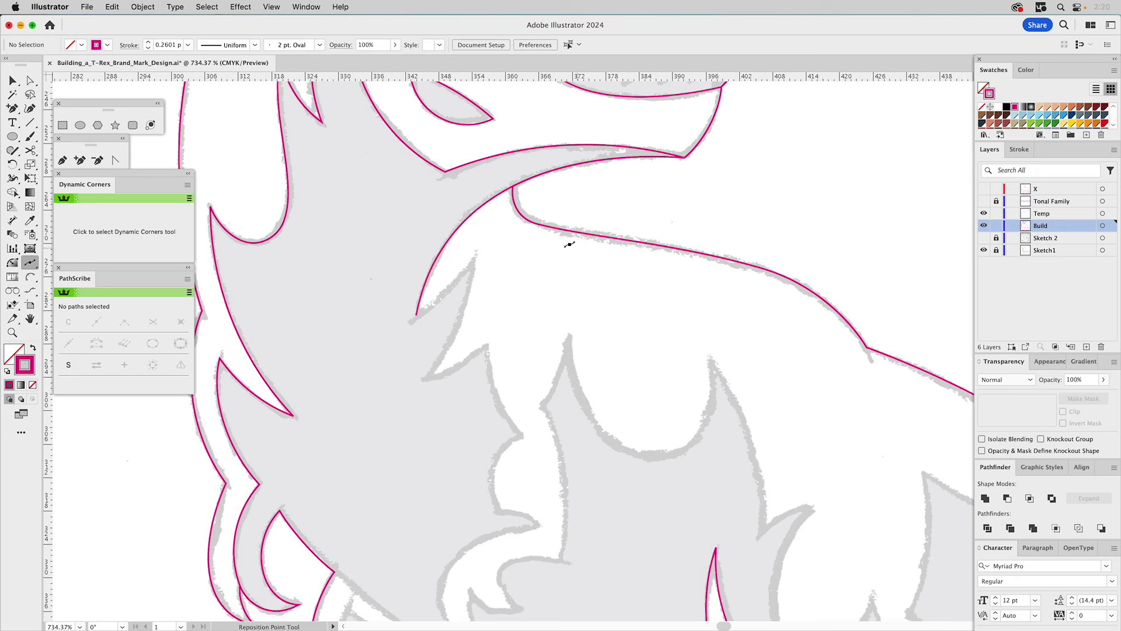
pyautogui.press('v')
pyautogui.click(497, 198)
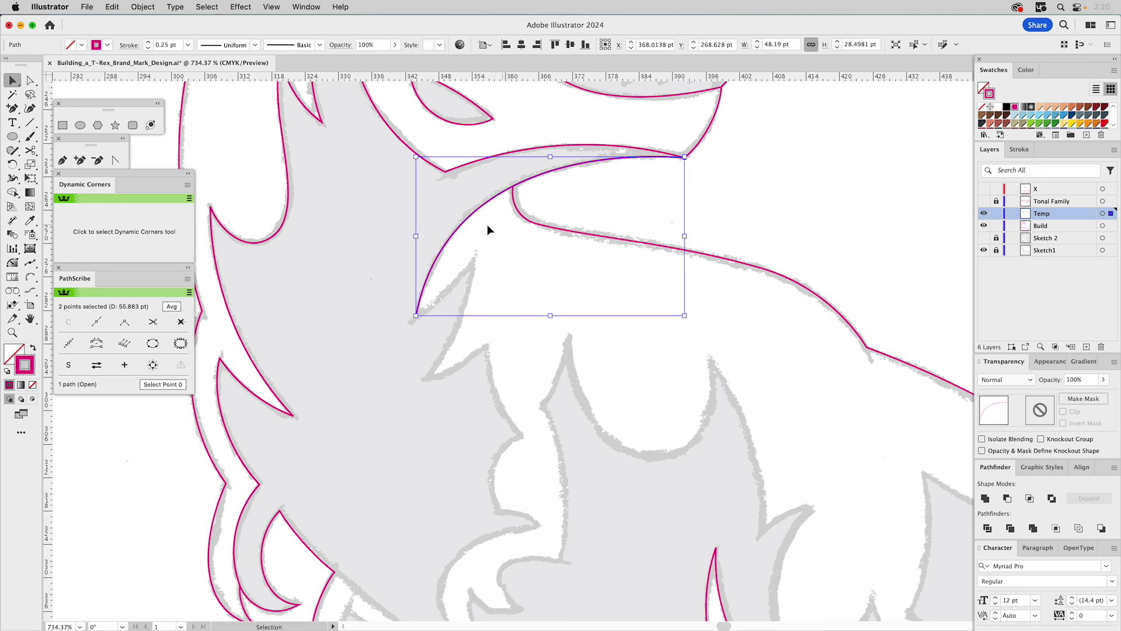
pyautogui.click(30, 151)
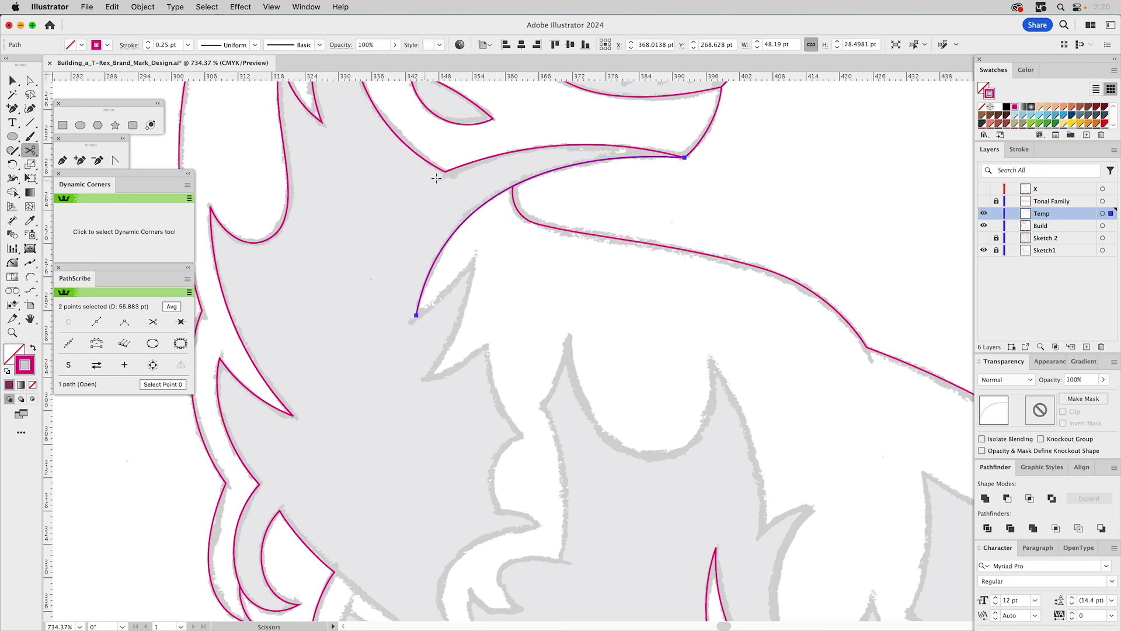
pyautogui.click(512, 188)
pyautogui.press('a')
pyautogui.press('super+shift+a')
pyautogui.click(542, 182)
pyautogui.click(563, 195)
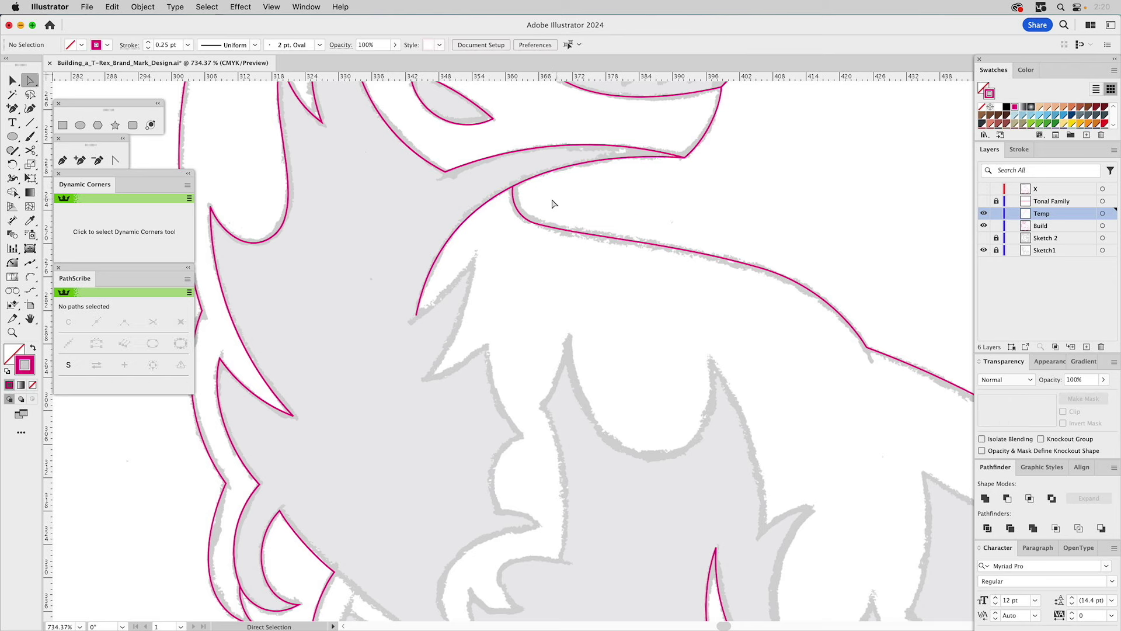
# Step: Connect the lower neck arc's cut end to the shadow outline's chin corner with Pen segments running through a point below the jaw
pyautogui.click(494, 200)
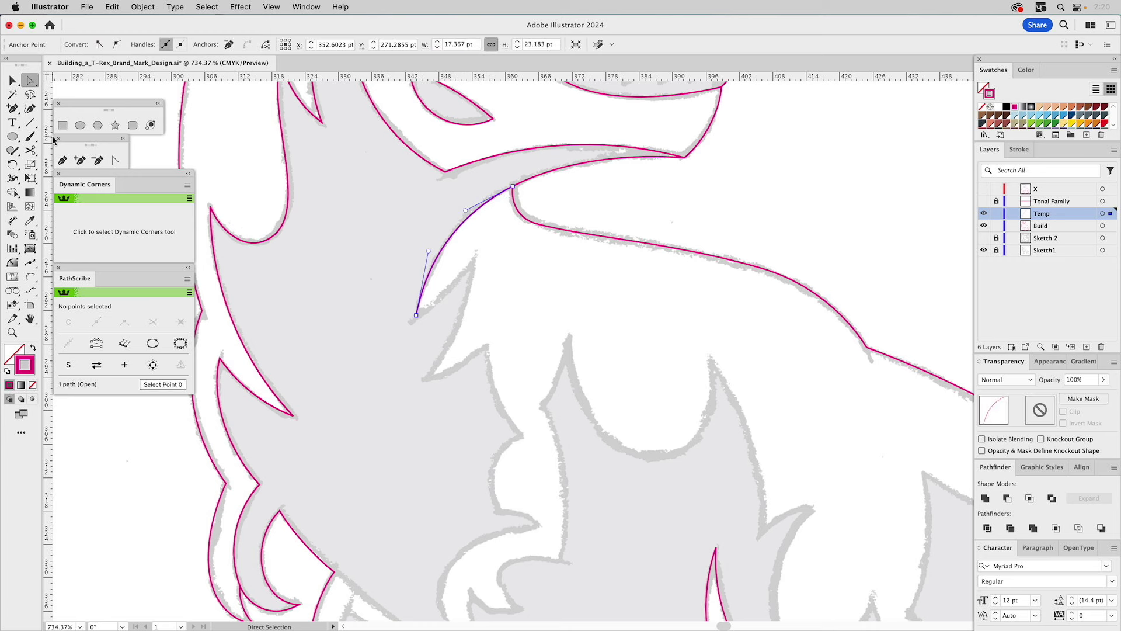
pyautogui.click(62, 160)
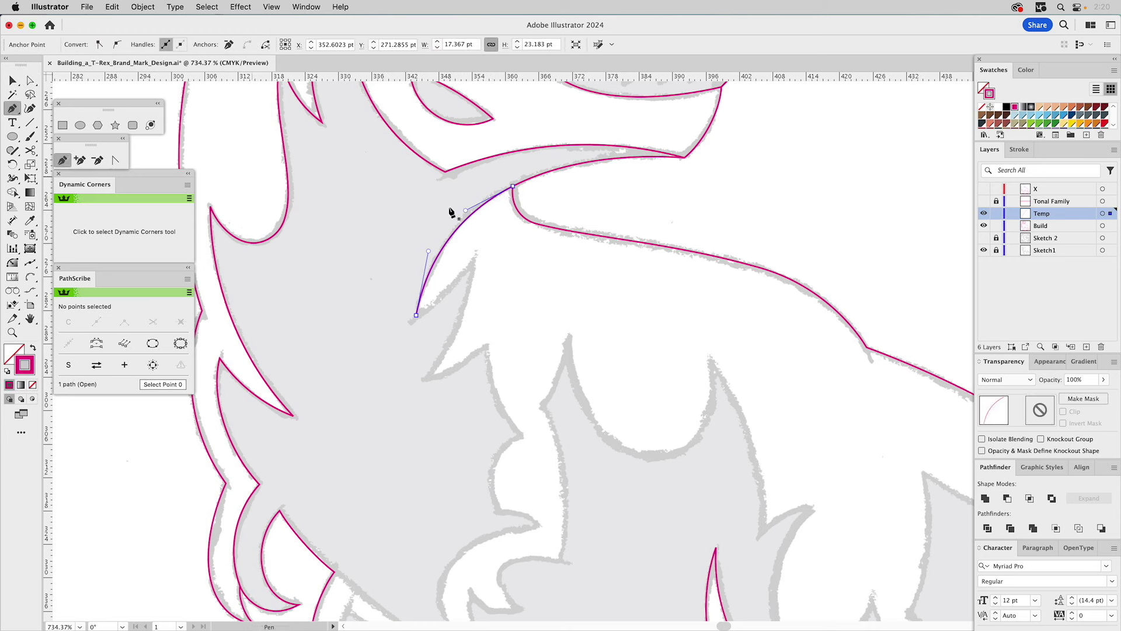
pyautogui.click(512, 187)
pyautogui.click(658, 204)
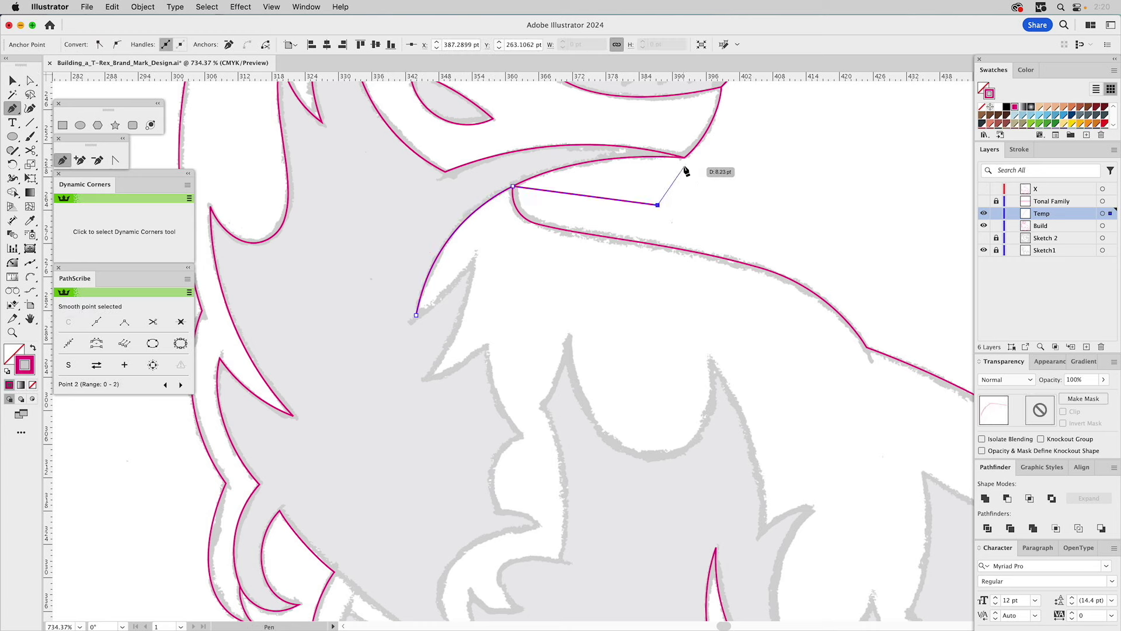
pyautogui.click(684, 157)
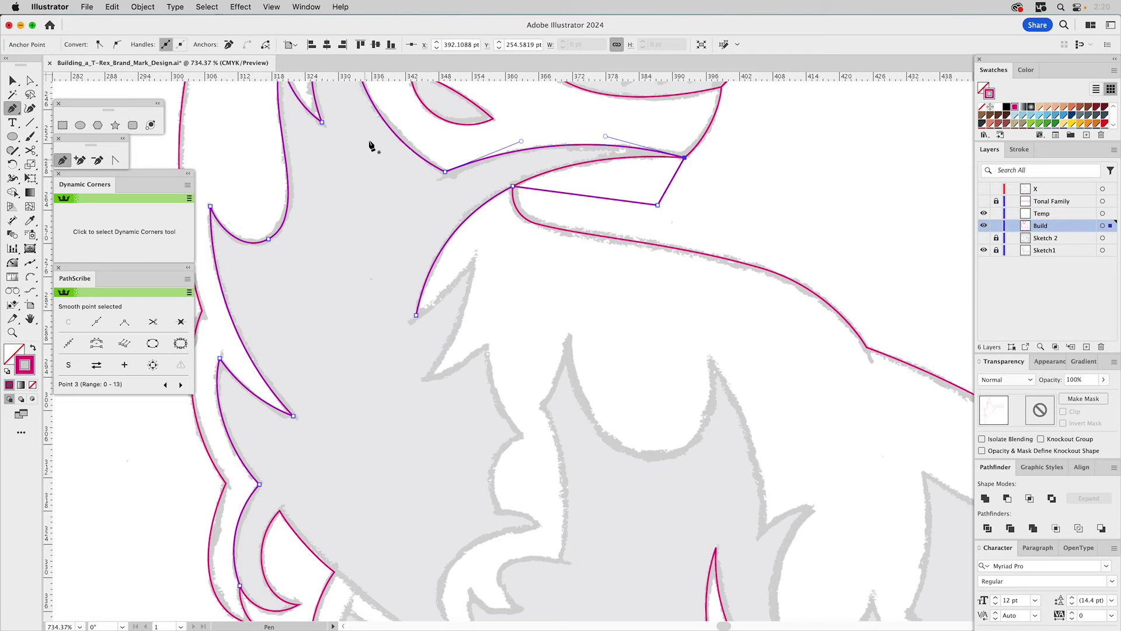
# Step: Trace the first notch below the neck with two arcs, from the neck curve's end to the notch peak and down to the next spike tip
pyautogui.moveTo(370, 210); pyautogui.dragTo(453, 423)
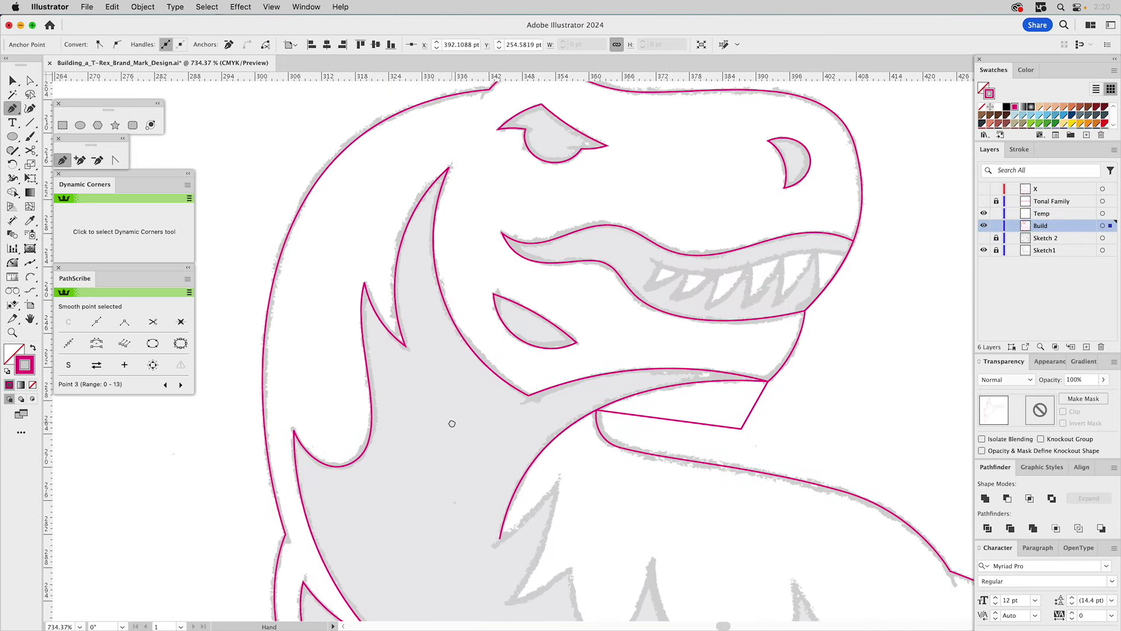
pyautogui.moveTo(375, 461); pyautogui.dragTo(319, 176)
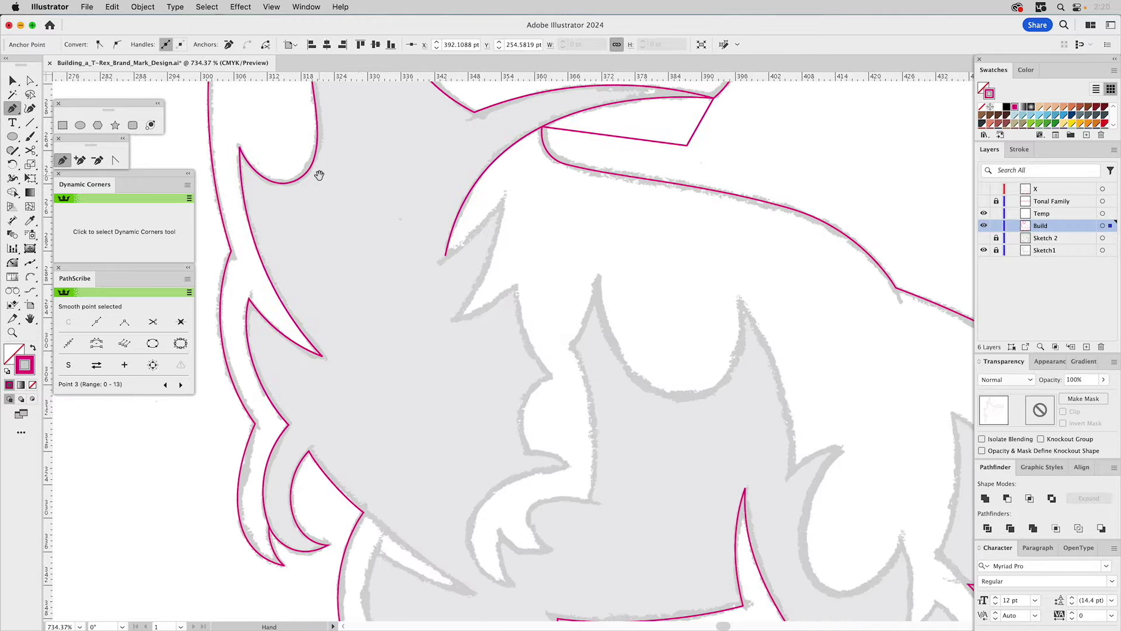
pyautogui.moveTo(683, 330); pyautogui.dragTo(559, 398)
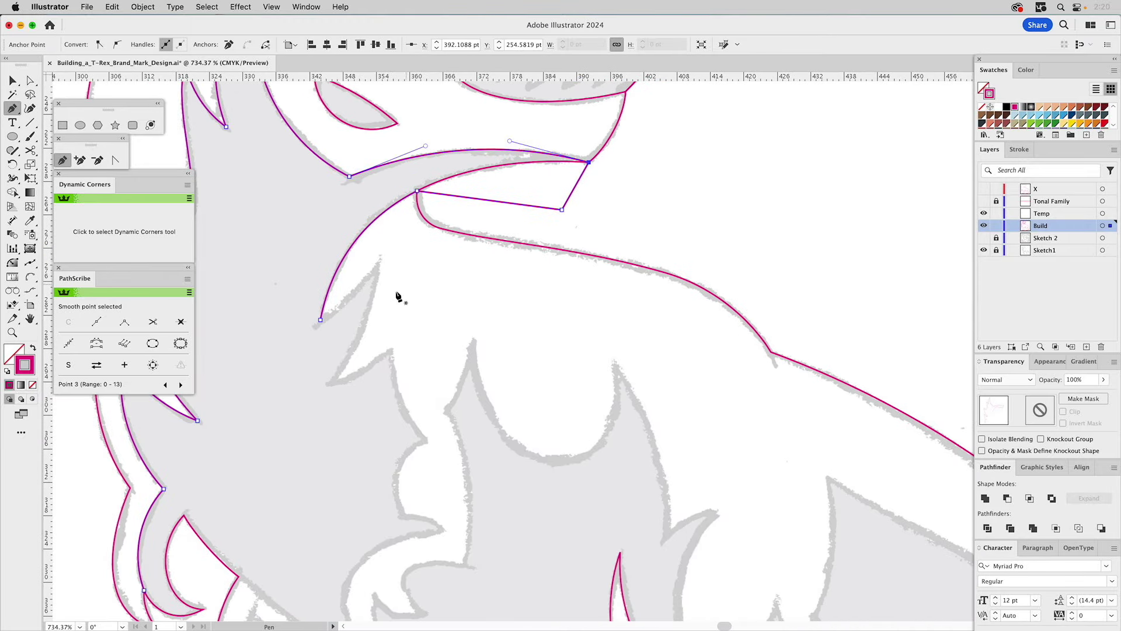
pyautogui.click(30, 276)
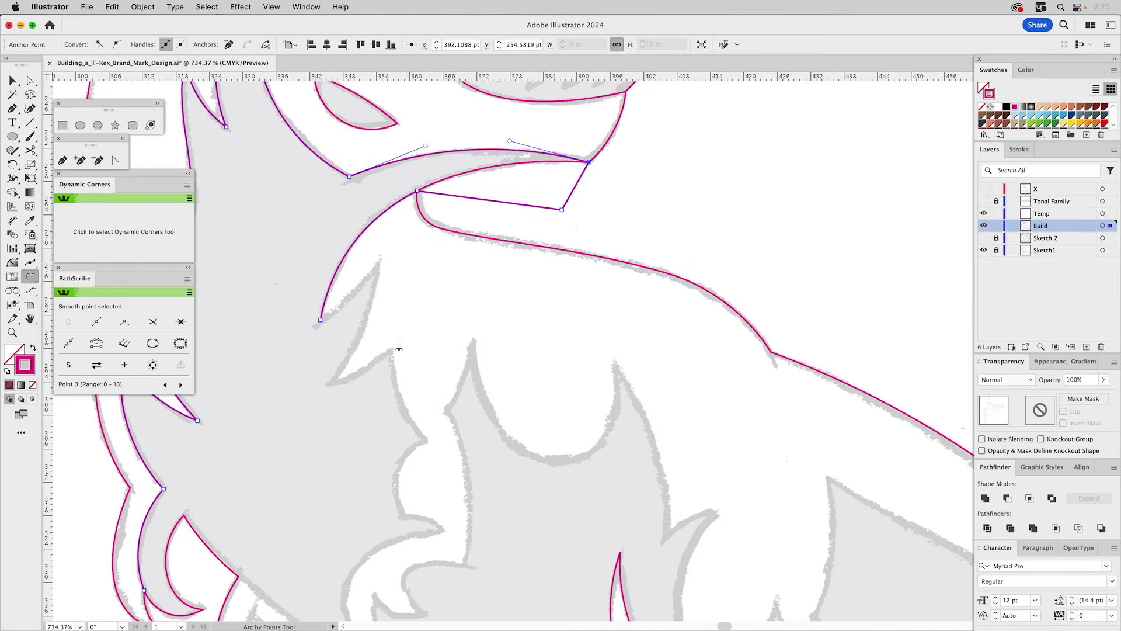
pyautogui.click(320, 320)
pyautogui.click(380, 261)
pyautogui.click(365, 285)
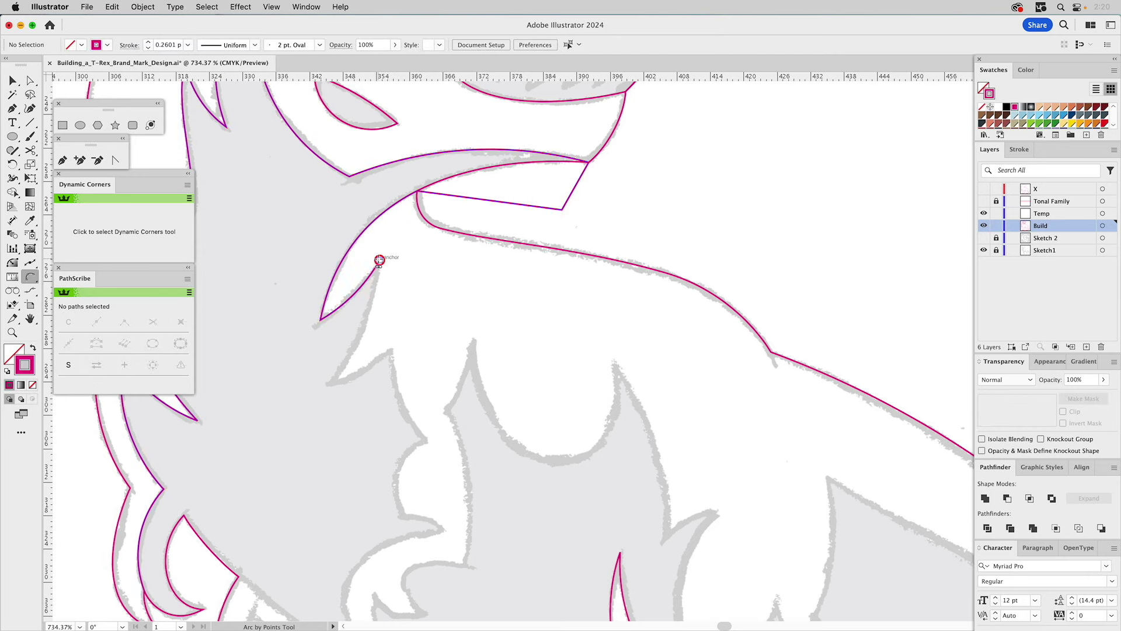
pyautogui.click(380, 261)
pyautogui.click(332, 382)
pyautogui.click(367, 349)
# Step: Continue the outline with an arc from the second spike tip to the next peak and another down to the arm's upper corner
pyautogui.moveTo(441, 390); pyautogui.dragTo(580, 214)
pyautogui.click(473, 208)
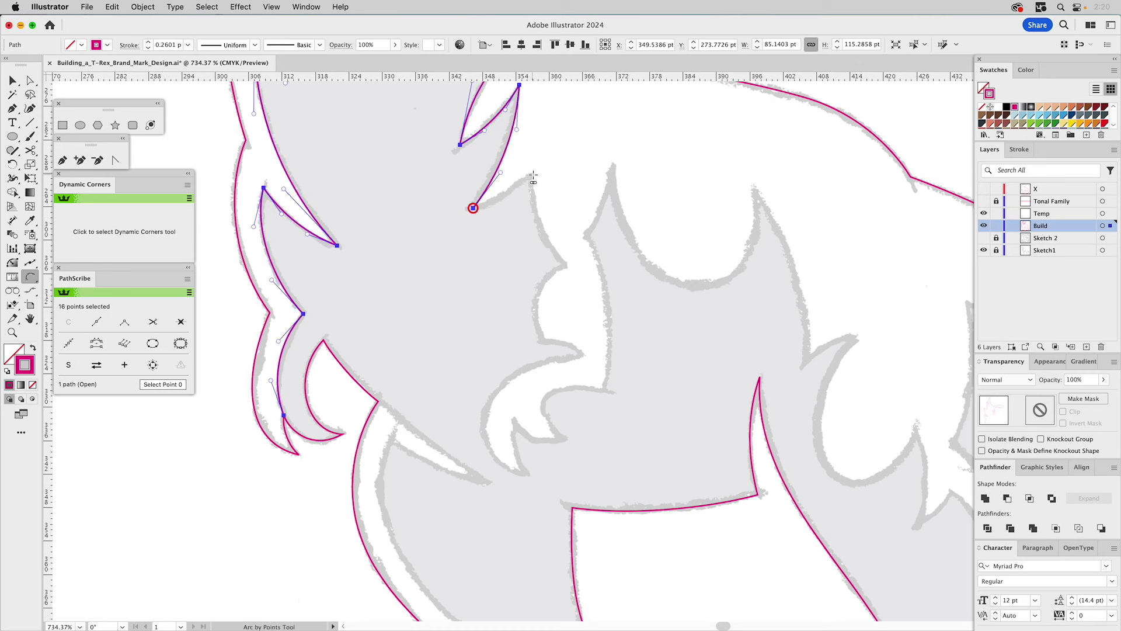
pyautogui.click(532, 175)
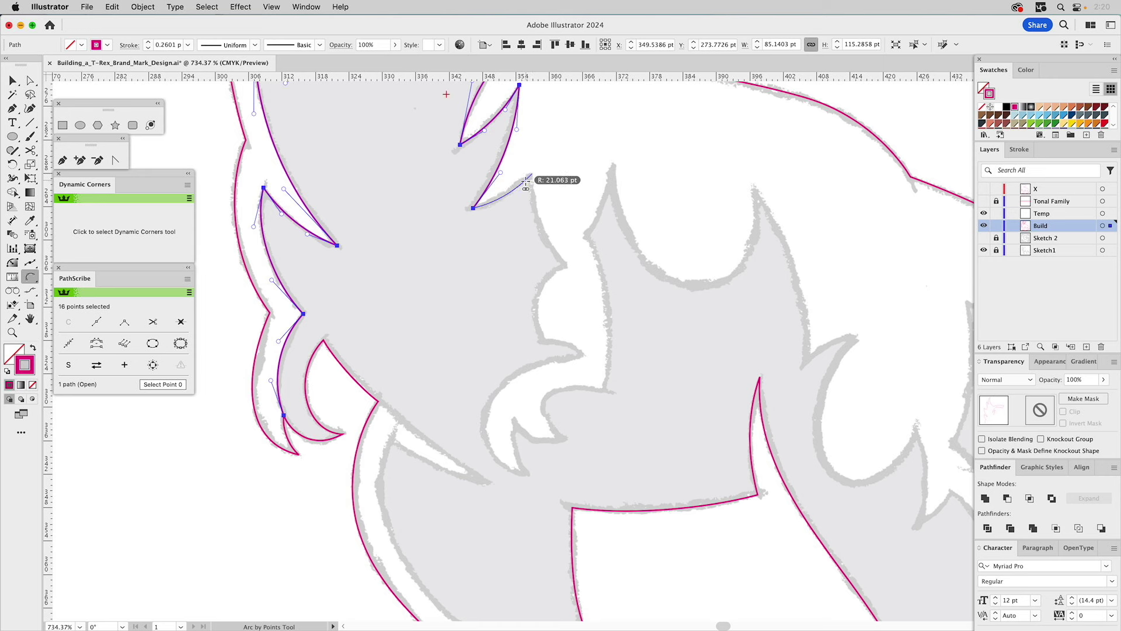
pyautogui.click(524, 181)
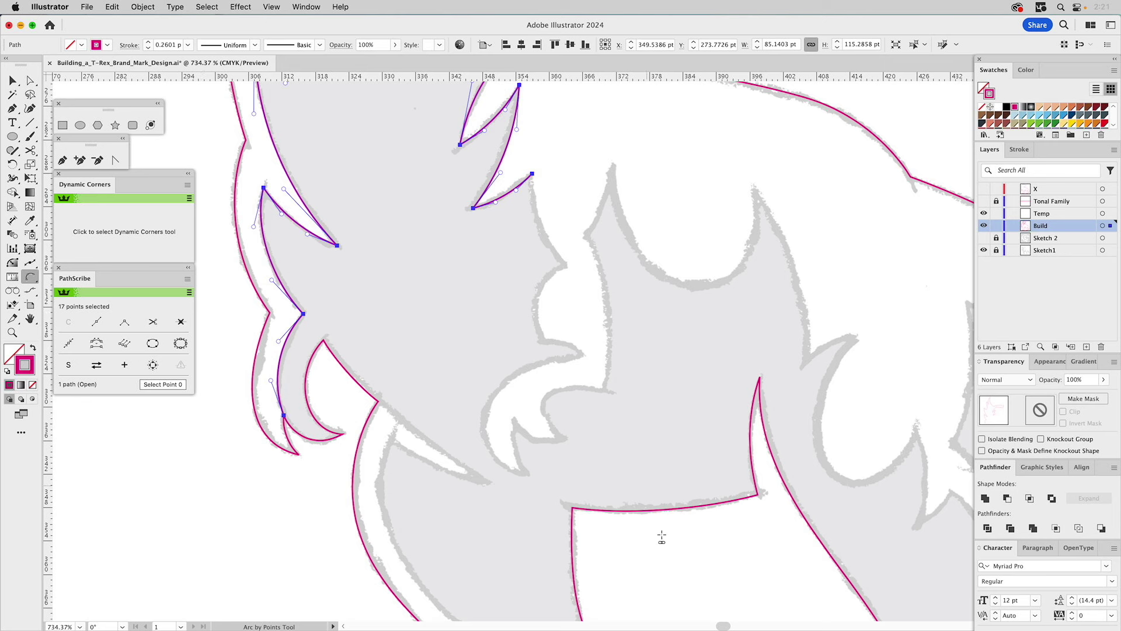
pyautogui.click(532, 174)
pyautogui.click(564, 265)
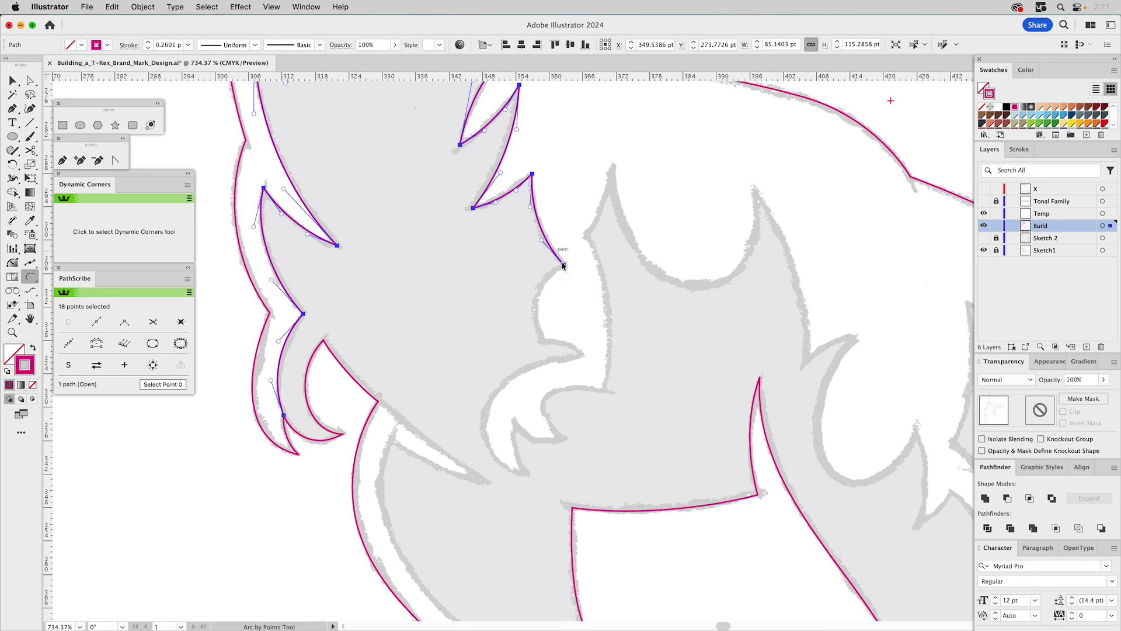
# Step: Add an inward-bowed arc from the arm's upper corner down to the base of the next spike, and adjust its handles to the sketch
pyautogui.click(541, 339)
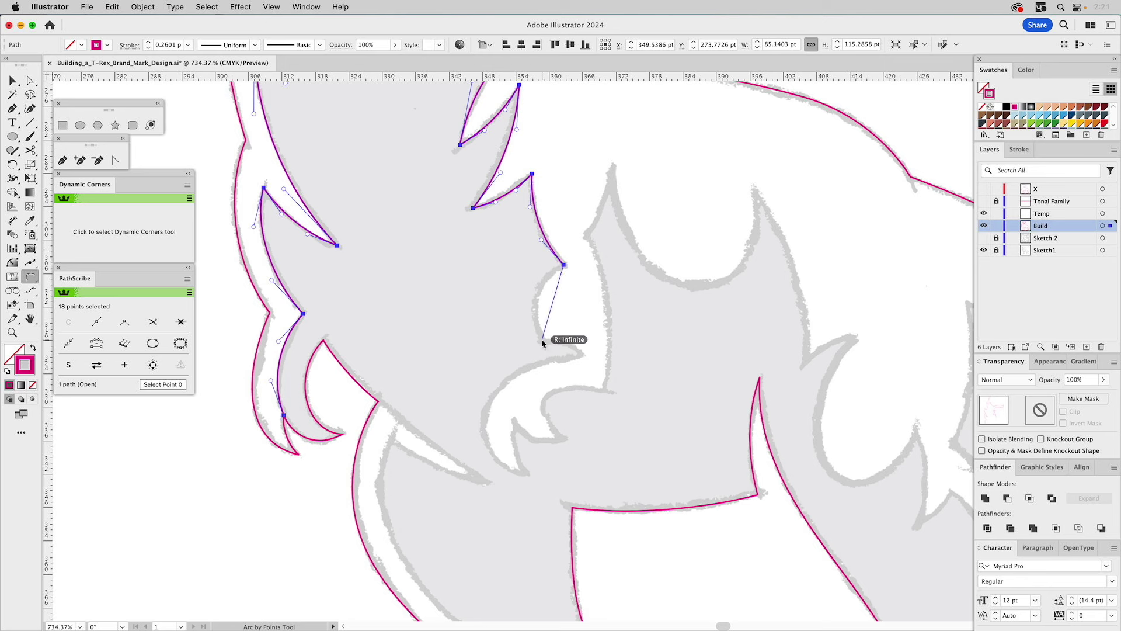
pyautogui.click(537, 307)
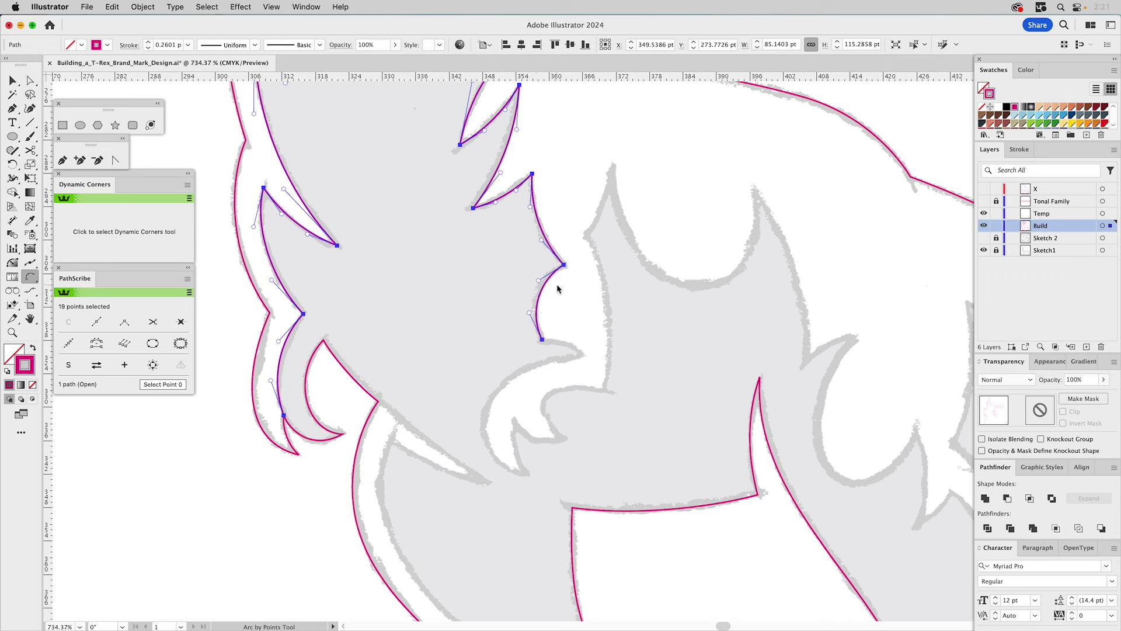
pyautogui.press('a')
pyautogui.moveTo(539, 281); pyautogui.dragTo(531, 313)
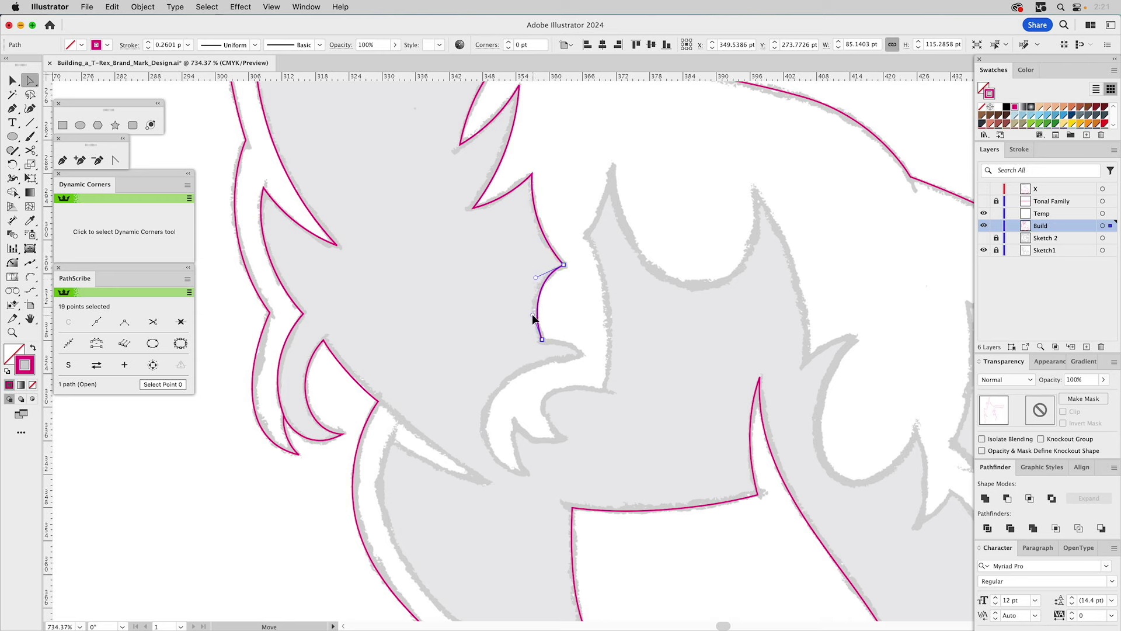
# Step: Continue the outline with a short, slightly raised arc from that base out to the spike's tip above the claw
pyautogui.click(31, 279)
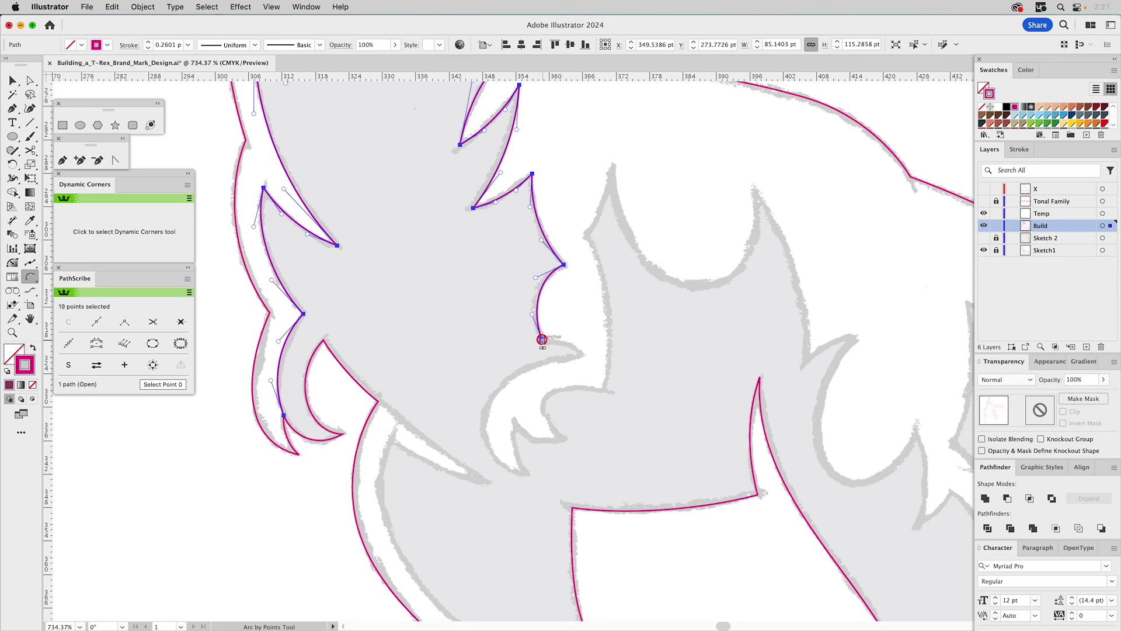
pyautogui.click(586, 355)
pyautogui.click(565, 347)
pyautogui.click(587, 355)
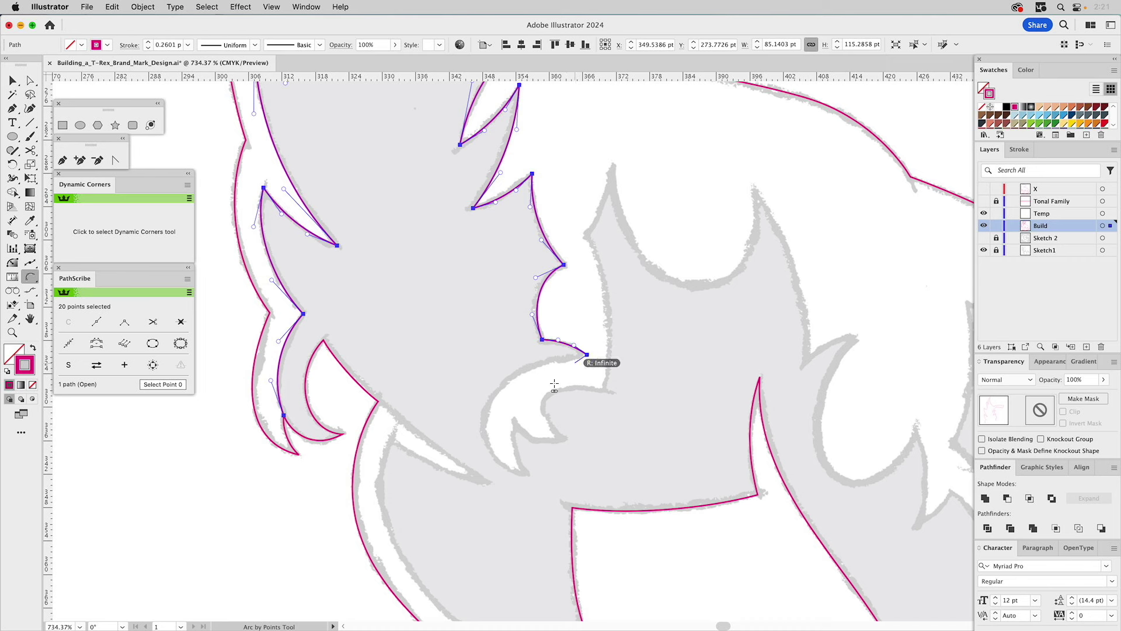
# Step: Trace an arc from the spike's tip around to the claw's lower point and select the arc's middle anchor for adjustment
pyautogui.click(527, 475)
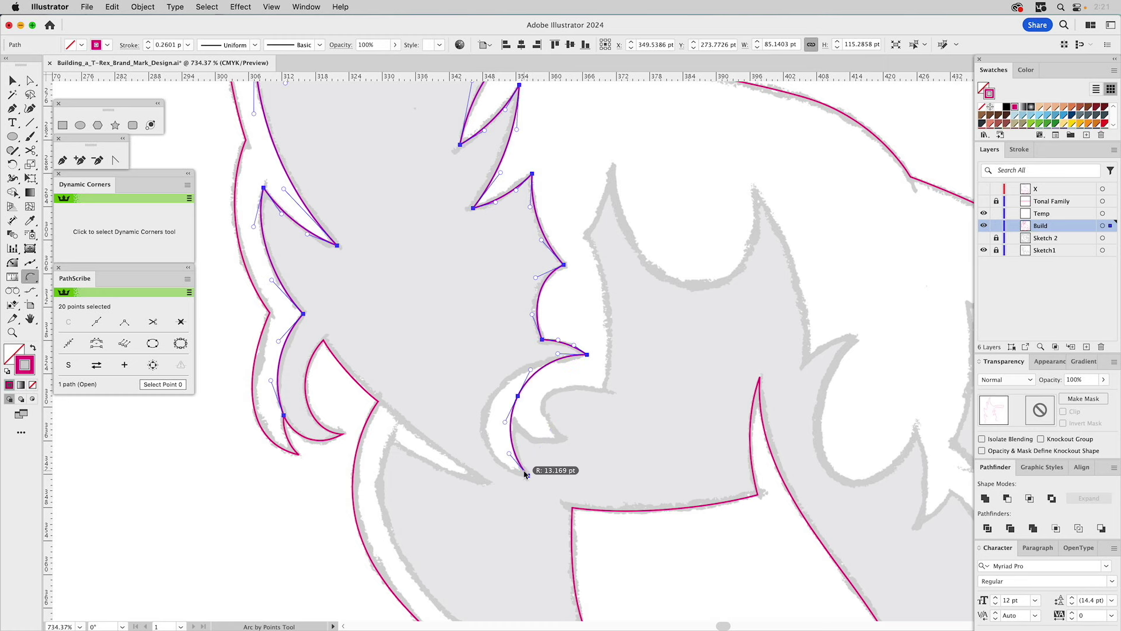
pyautogui.click(517, 461)
pyautogui.press('a')
pyautogui.click(534, 400)
pyautogui.click(518, 396)
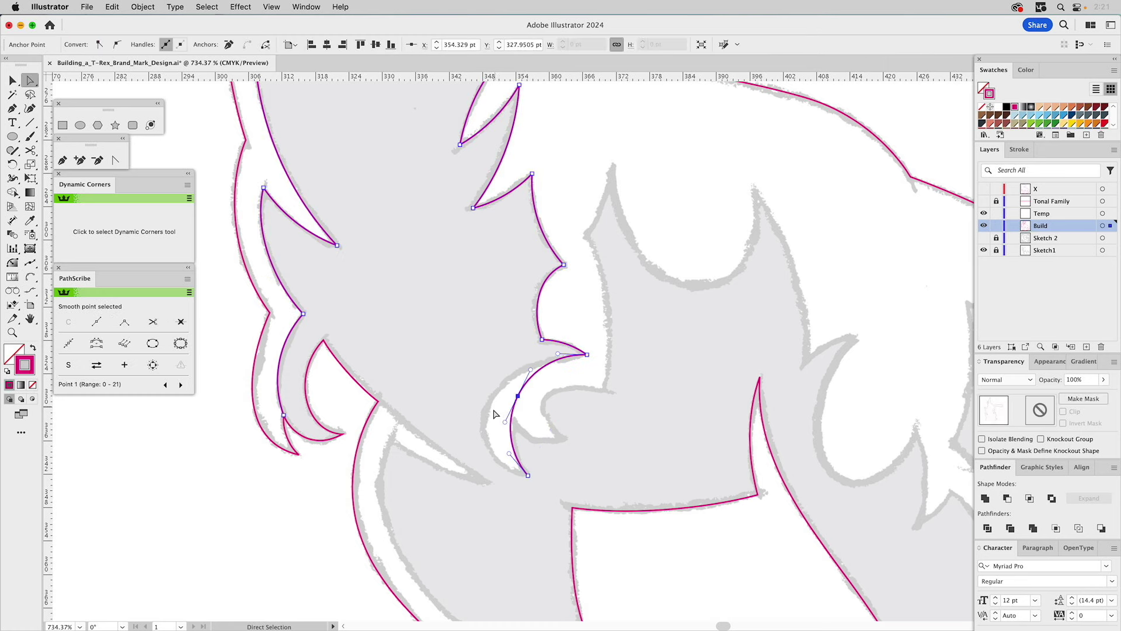
# Step: Remove the selected mid-curve anchor point and reshape the remaining handles so the curve follows the sketch's crescent-shaped notch
pyautogui.click(182, 325)
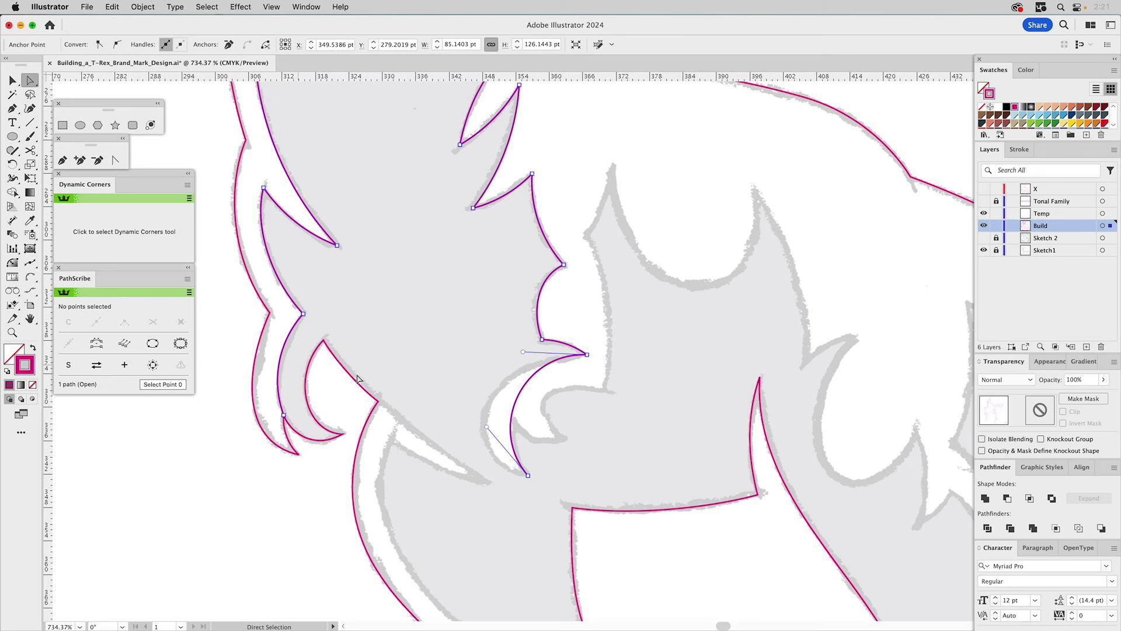
pyautogui.moveTo(486, 427); pyautogui.dragTo(433, 448)
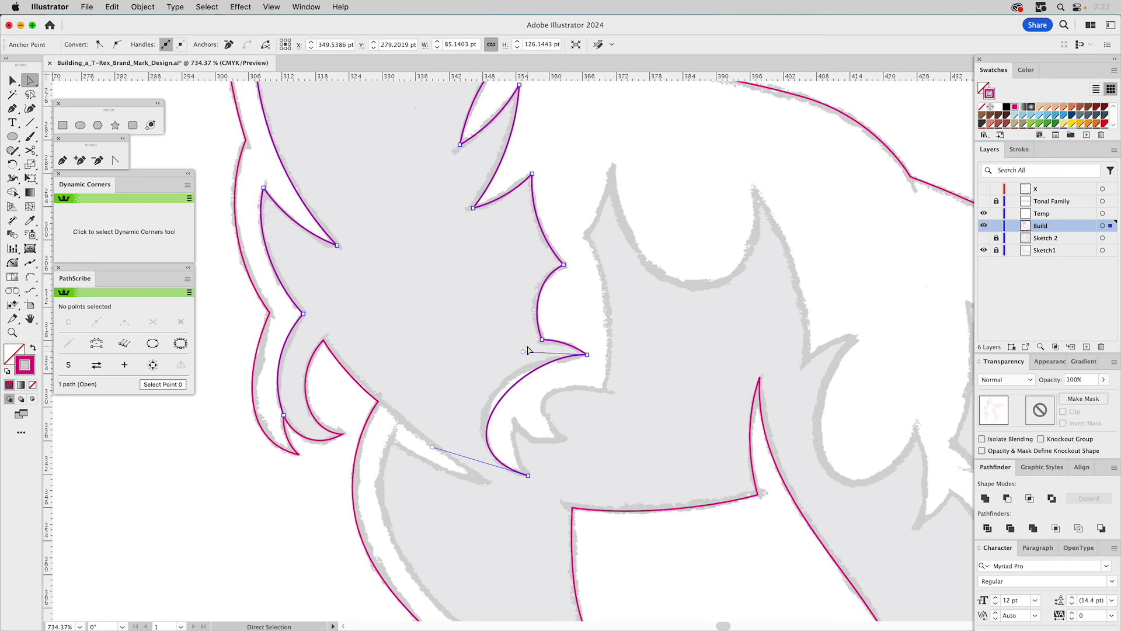
pyautogui.moveTo(523, 351); pyautogui.dragTo(482, 355)
pyautogui.moveTo(432, 447); pyautogui.dragTo(448, 453)
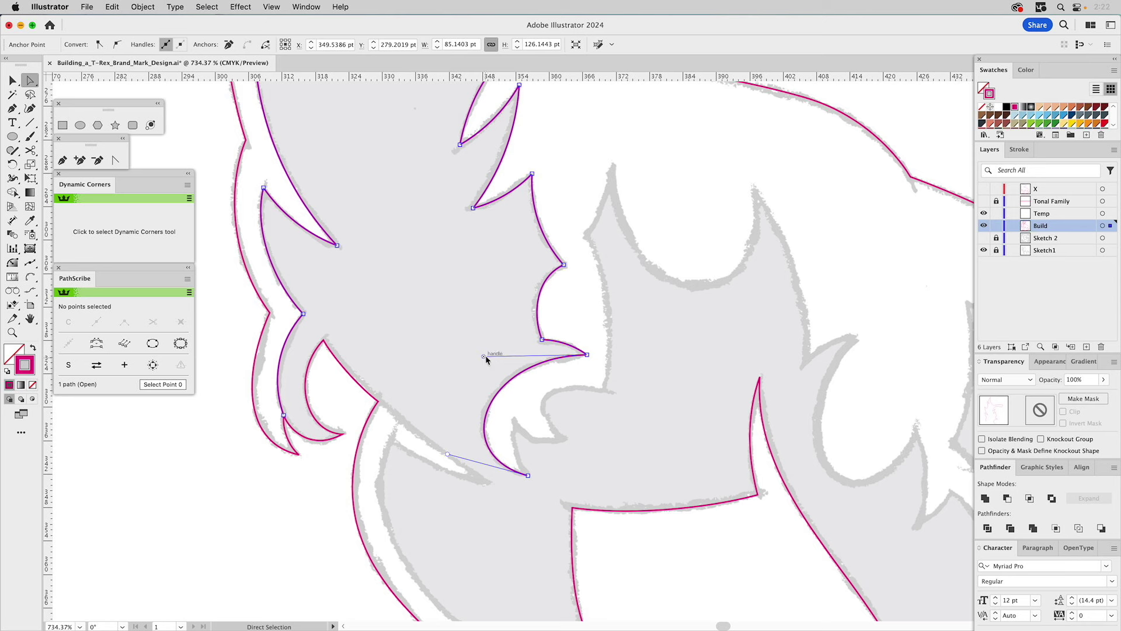
pyautogui.moveTo(484, 356); pyautogui.dragTo(480, 355)
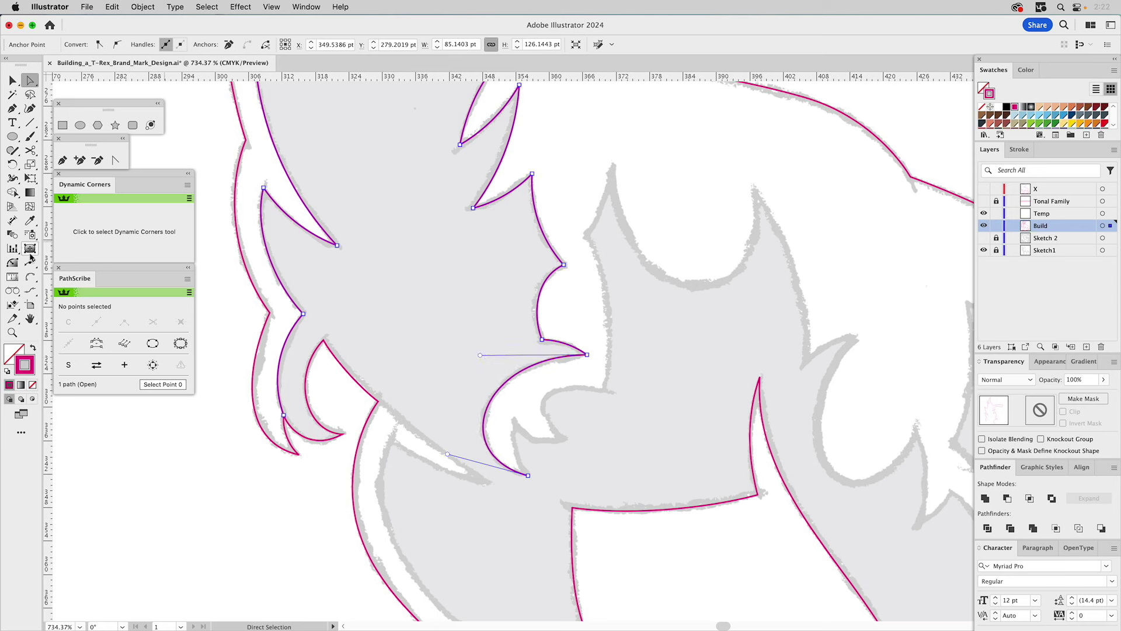
# Step: With Arc by Points, extend the path from the crescent's lower end with two short arcs forming the small pointed spur
pyautogui.click(30, 276)
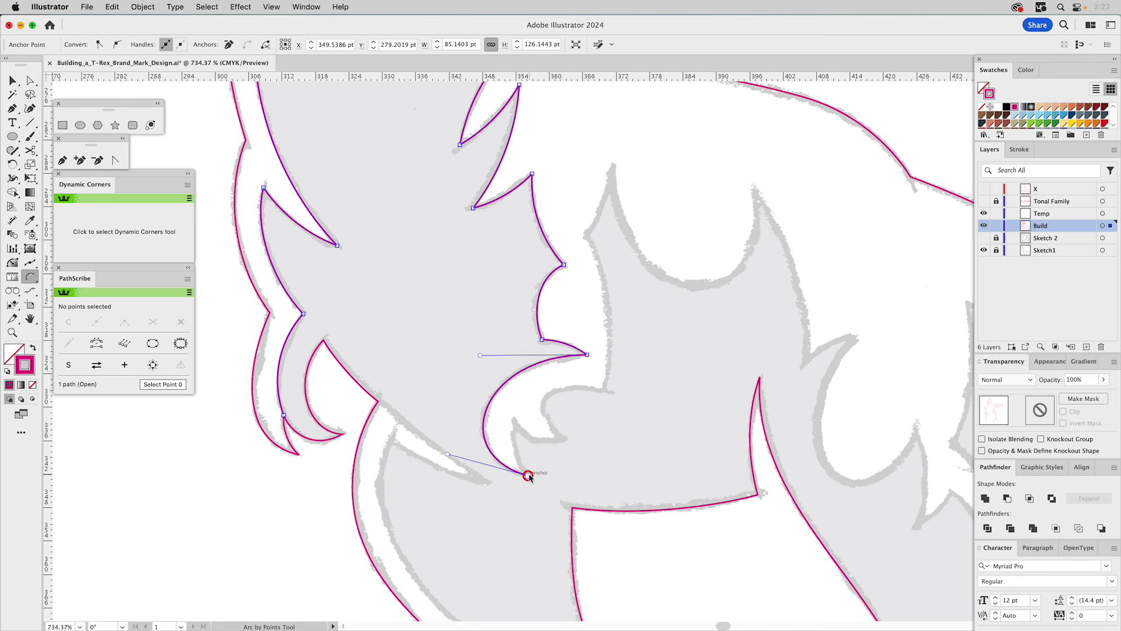
pyautogui.click(515, 426)
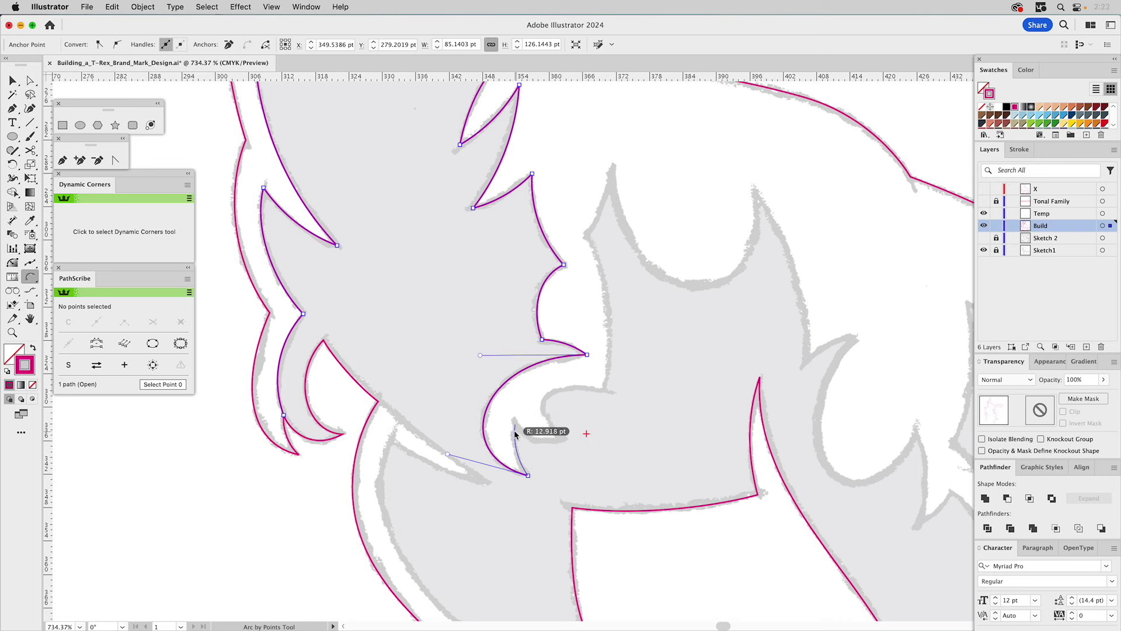
pyautogui.click(515, 433)
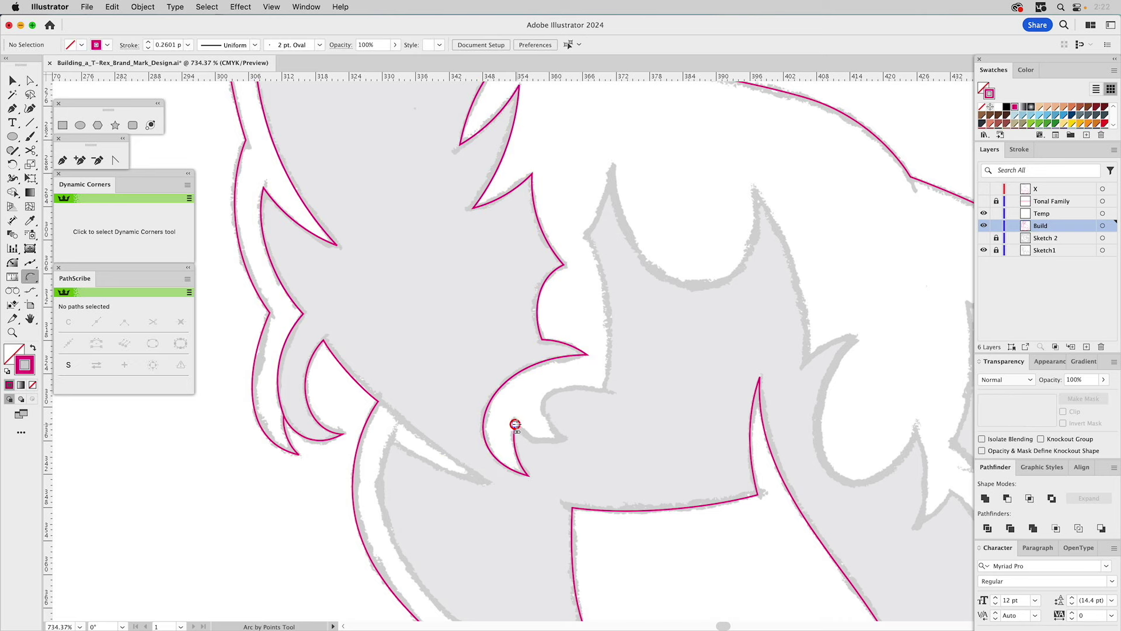
pyautogui.click(555, 444)
pyautogui.click(542, 443)
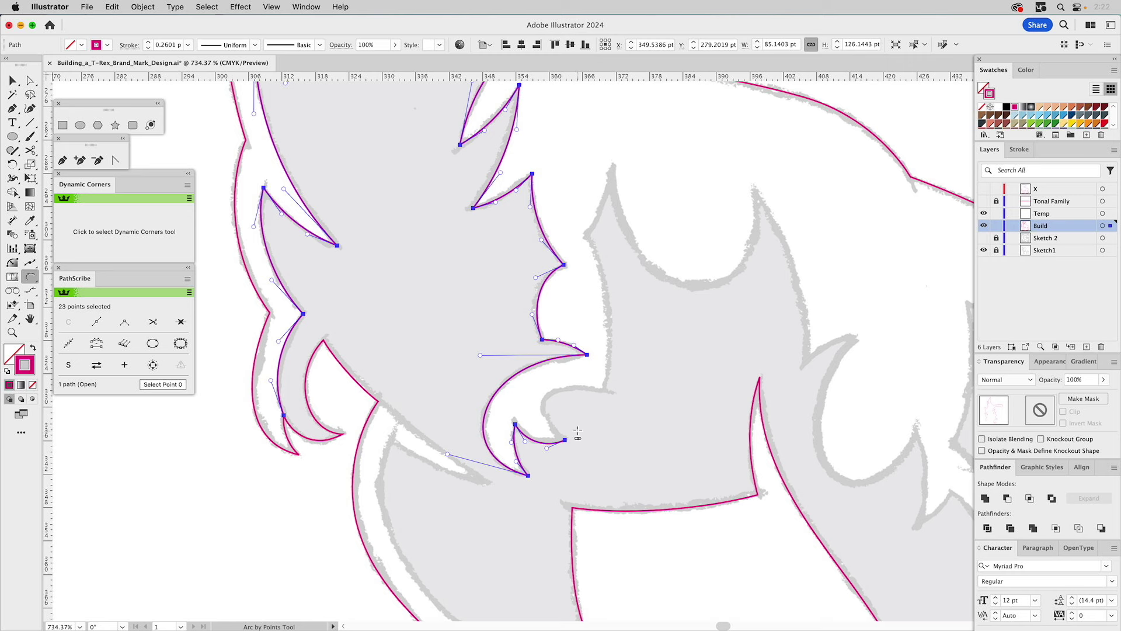
# Step: Continue the path with the Pen as a straight segment about 11 pt long from the spur's end to the sketch's inner corner
pyautogui.click(62, 160)
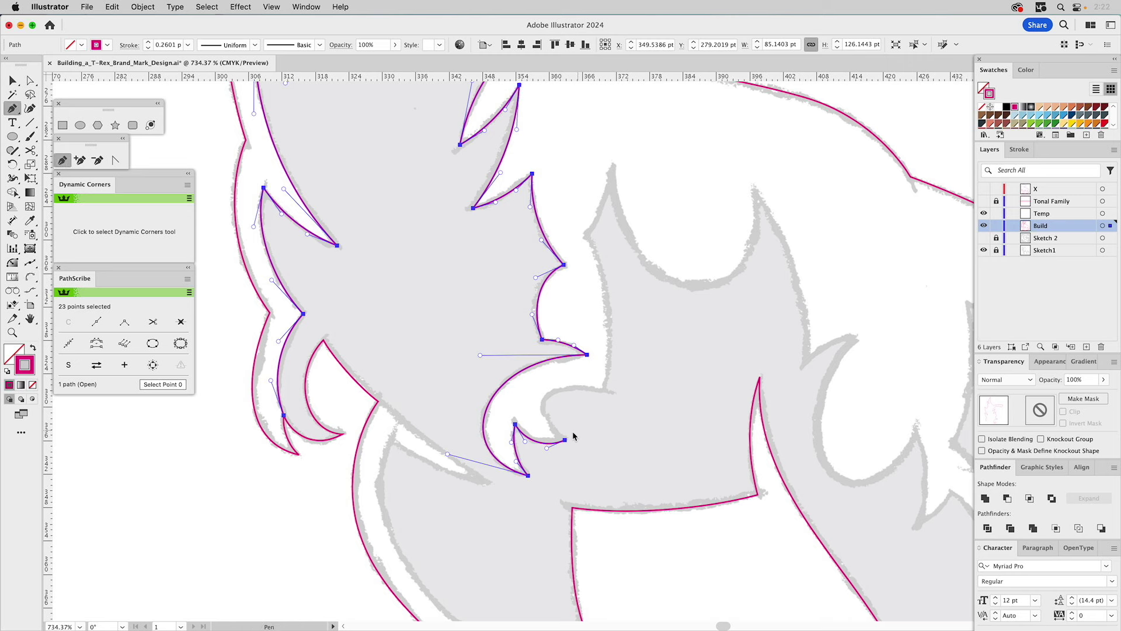
pyautogui.moveTo(564, 439); pyautogui.dragTo(605, 393)
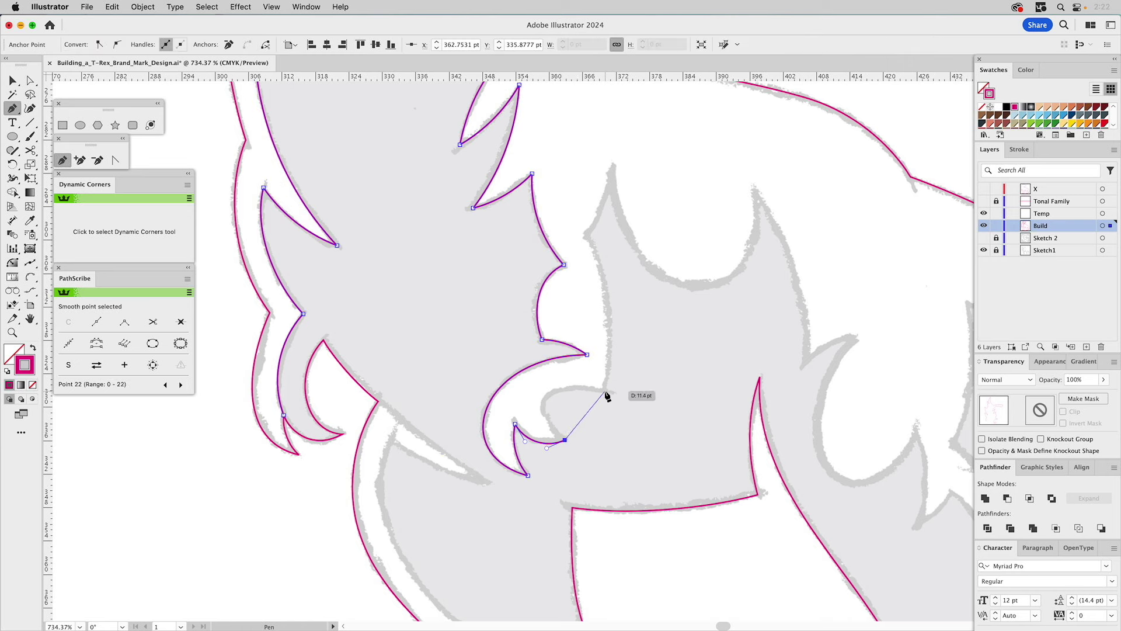
pyautogui.click(605, 390)
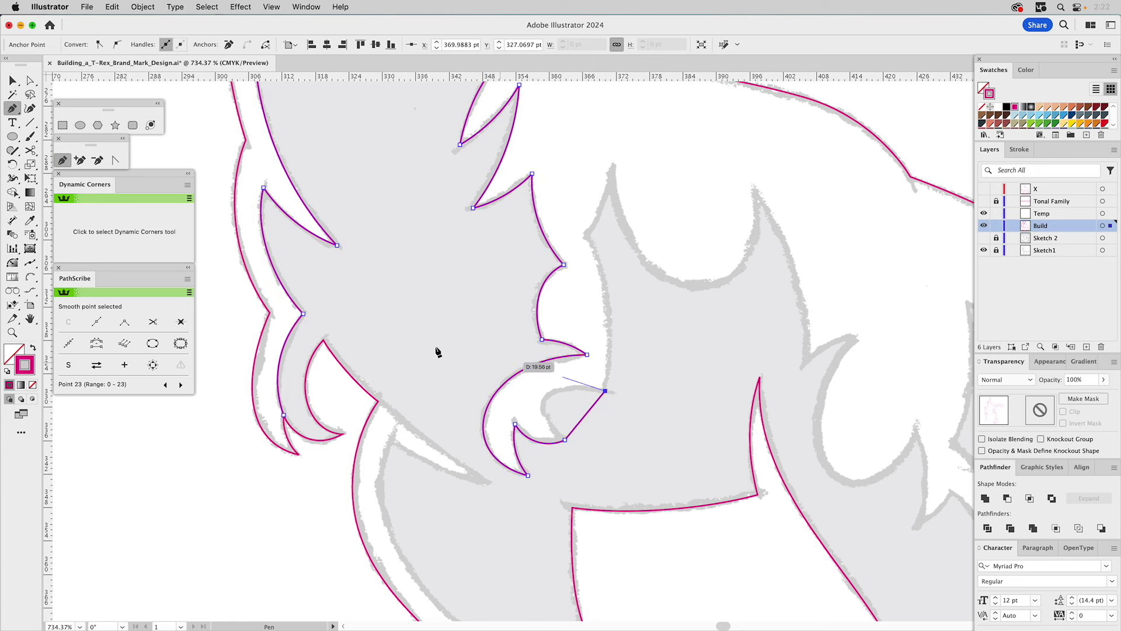
# Step: Add Arc by Points segments from the inner corner up the sketched edge to the small notch and on to the first spike's tip
pyautogui.click(30, 276)
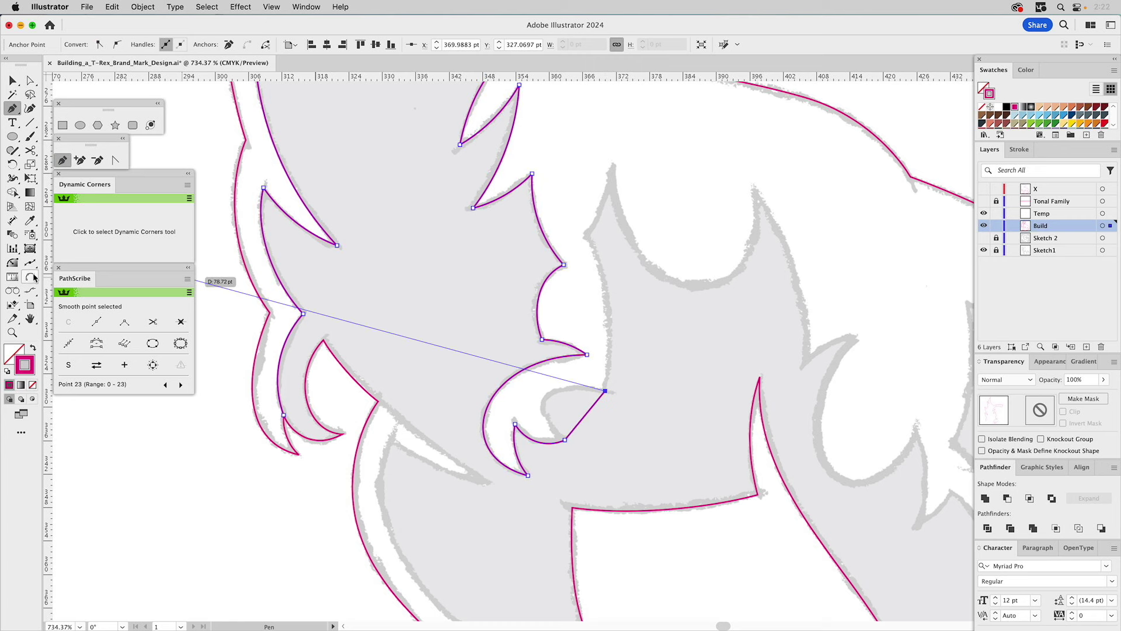
pyautogui.click(605, 390)
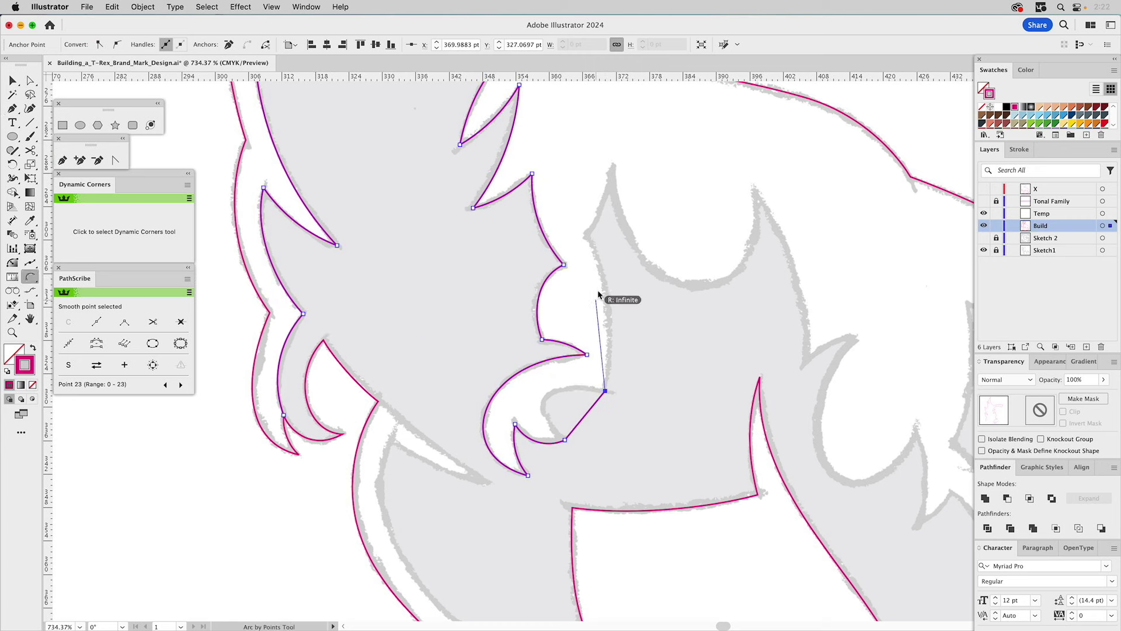
pyautogui.click(589, 236)
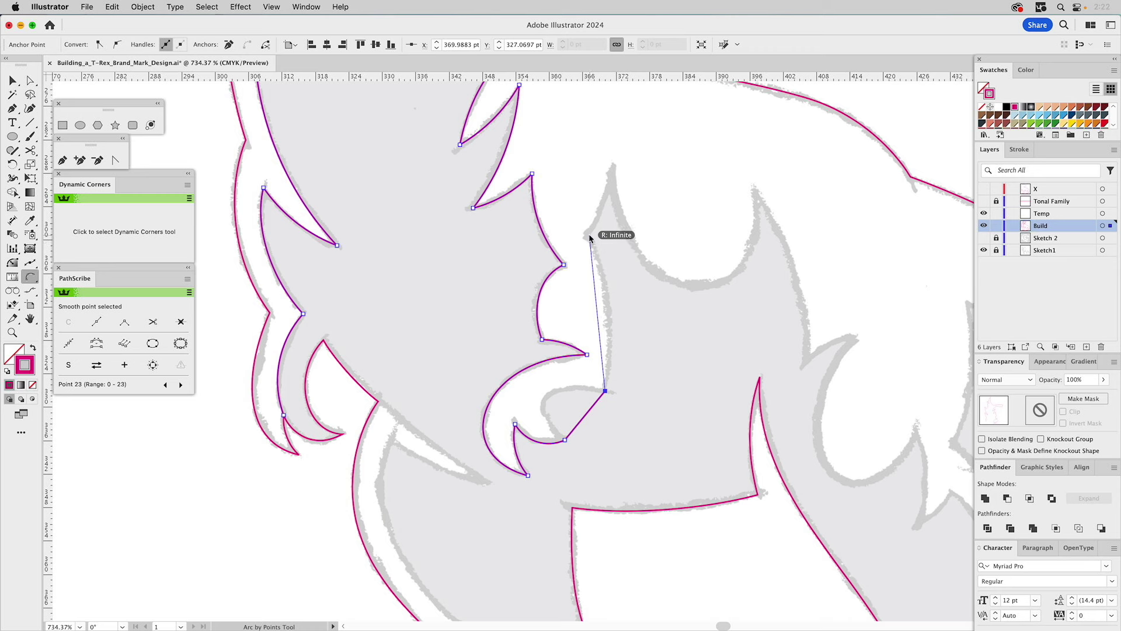
pyautogui.click(604, 281)
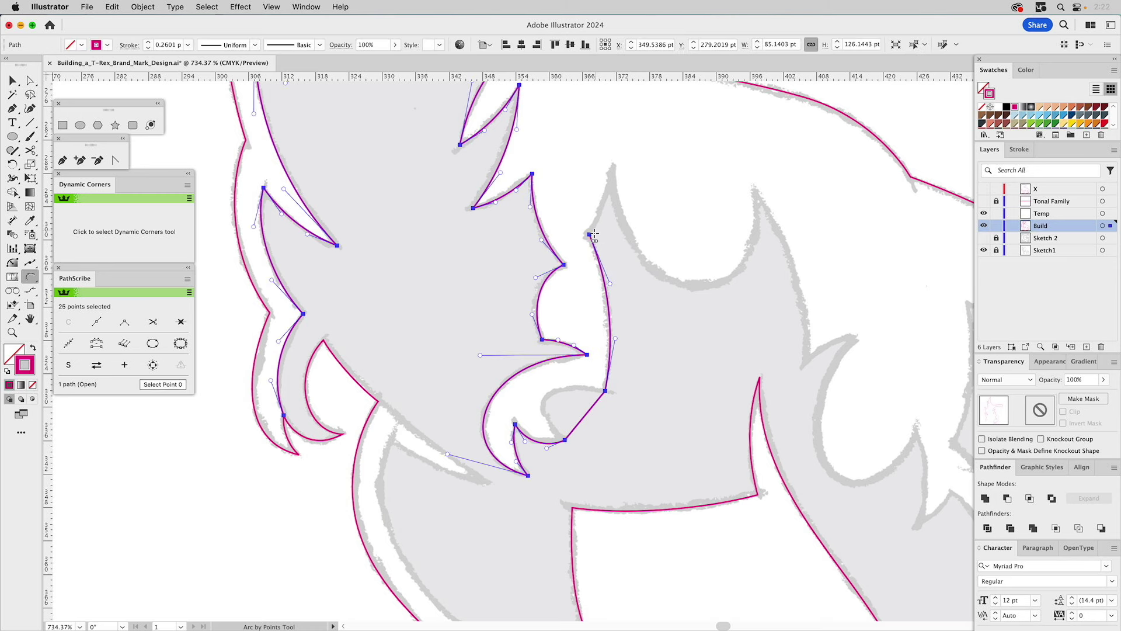
pyautogui.click(612, 170)
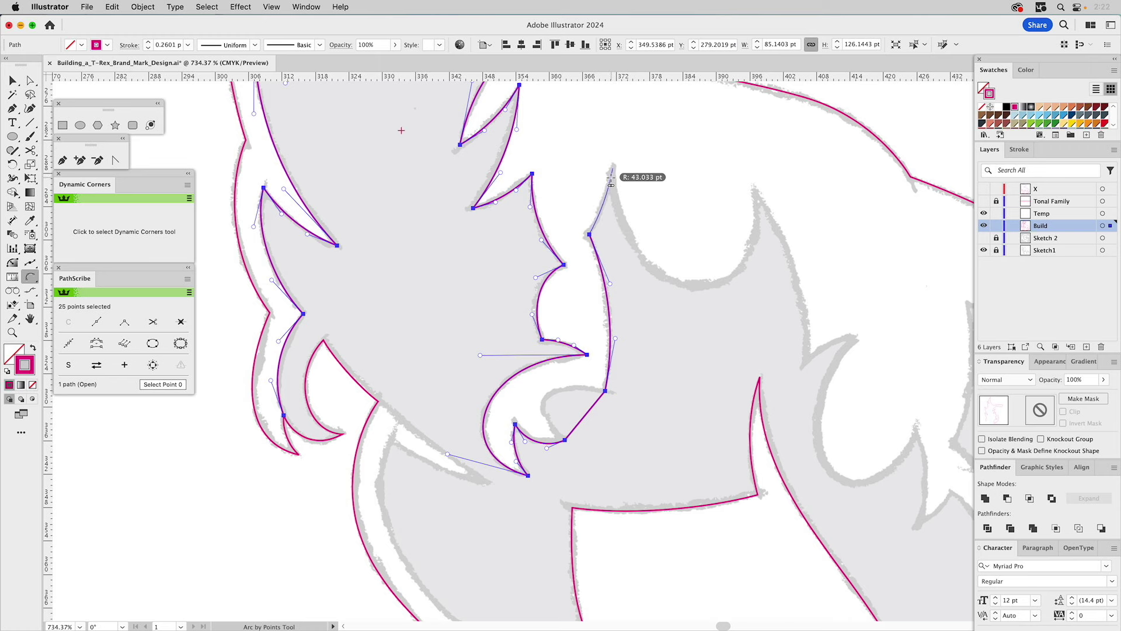
pyautogui.click(612, 184)
# Step: Draw an arc from the first spike's tip across the wide U-shaped hollow to the second spike's tip
pyautogui.moveTo(612, 184); pyautogui.dragTo(444, 237)
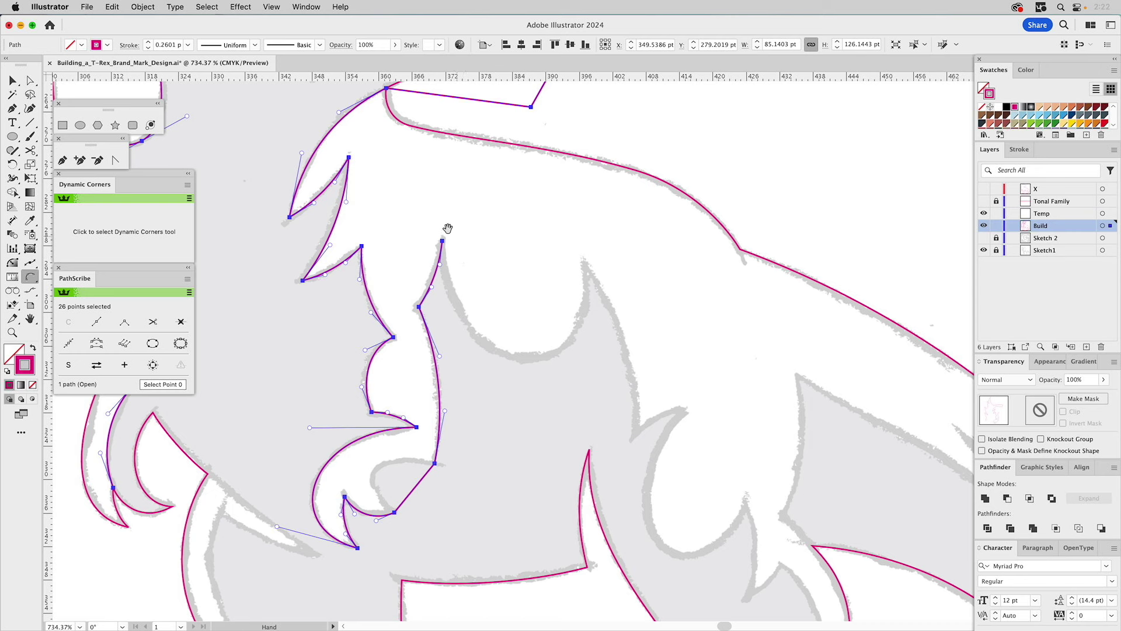
pyautogui.click(443, 240)
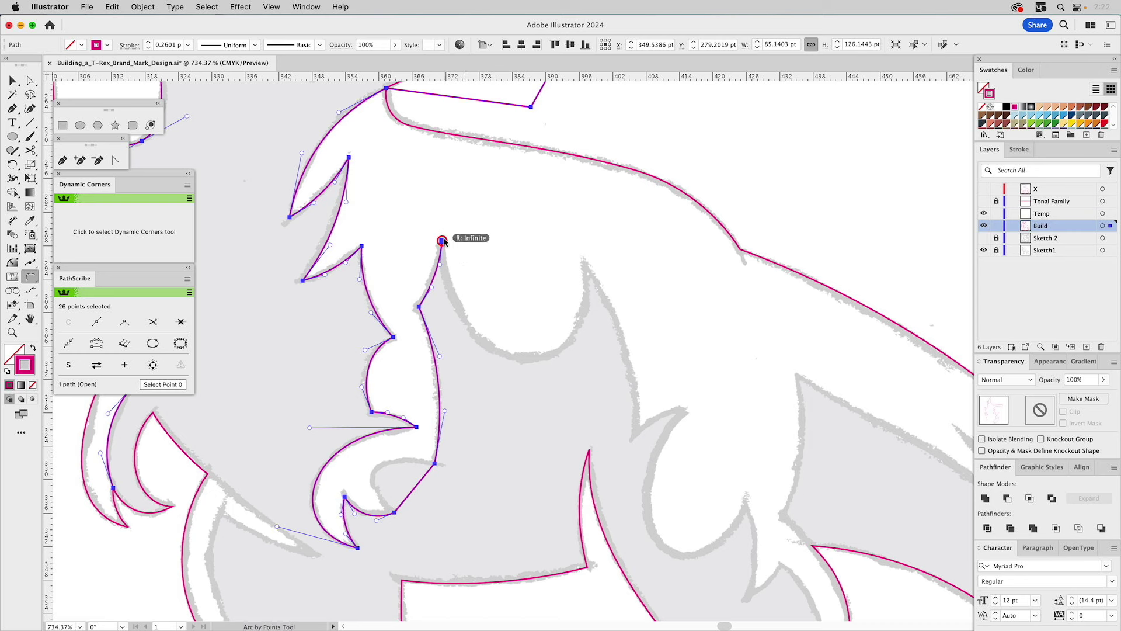
pyautogui.click(584, 263)
pyautogui.press('Escape')
pyautogui.click(583, 261)
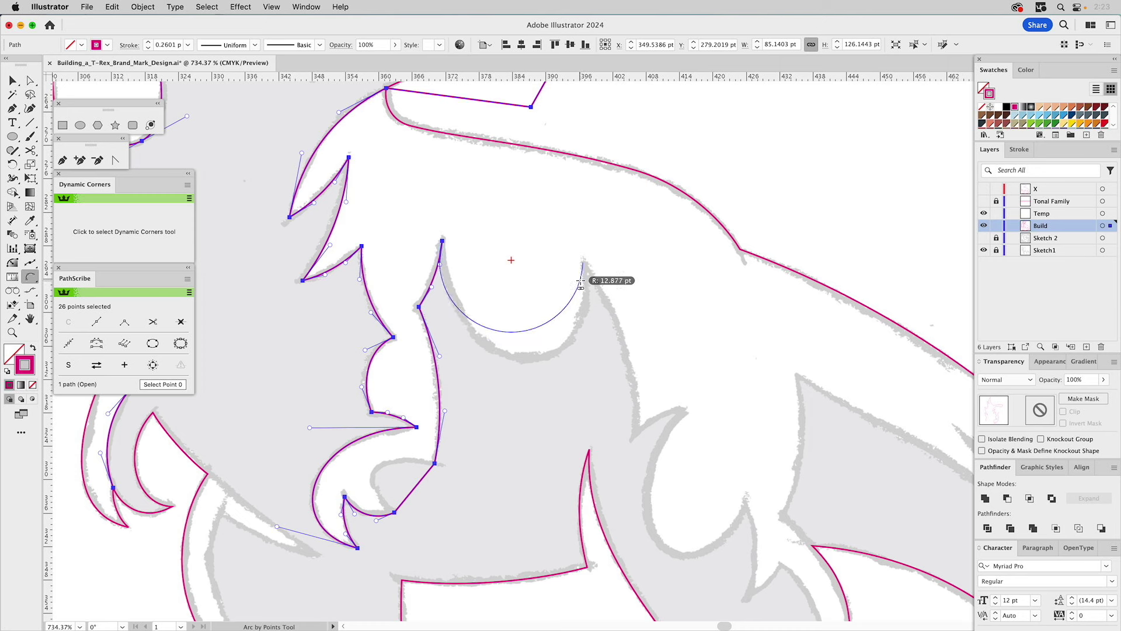
pyautogui.click(550, 287)
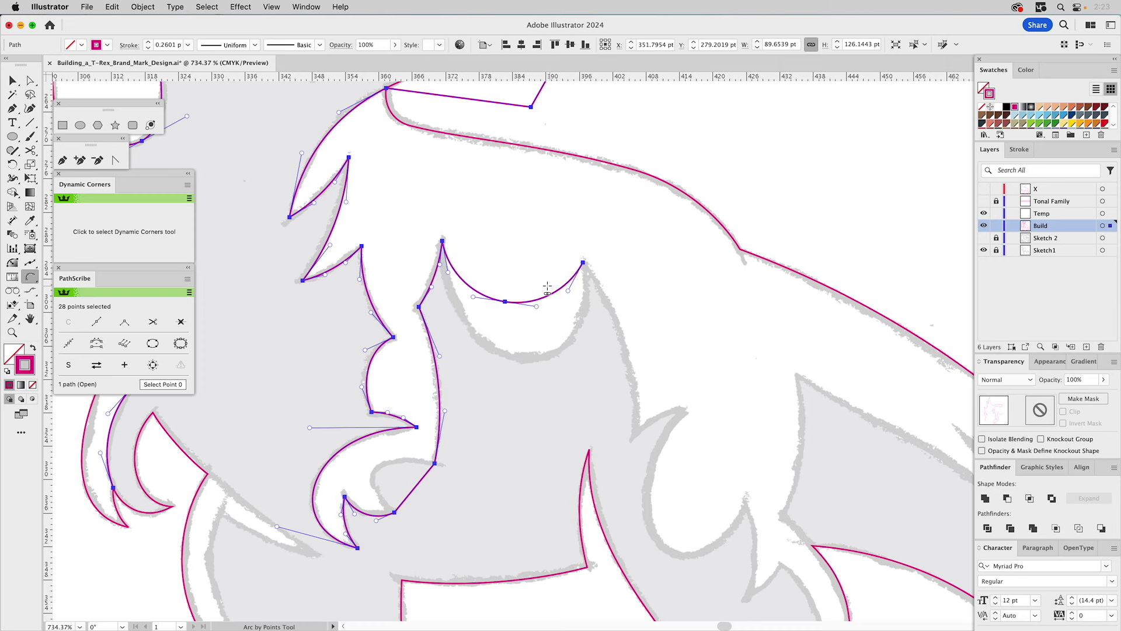
# Step: Remove the middle anchor point of the new arc and stretch its end handles to fit the sketched U-shaped hollow
pyautogui.press('a')
pyautogui.click(505, 301)
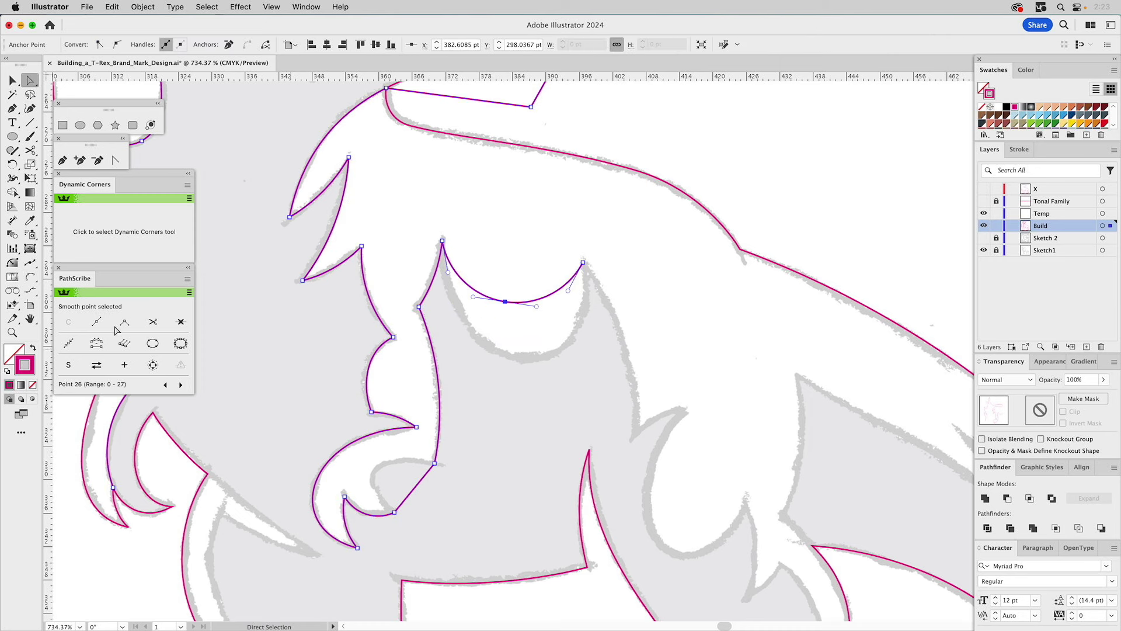
pyautogui.click(180, 321)
pyautogui.moveTo(455, 310); pyautogui.dragTo(458, 397)
pyautogui.moveTo(551, 327); pyautogui.dragTo(608, 379)
# Step: Add arcs from the second spike's tip down to the next notch, over the oval shape and a short way down its far side
pyautogui.moveTo(669, 318); pyautogui.dragTo(581, 242)
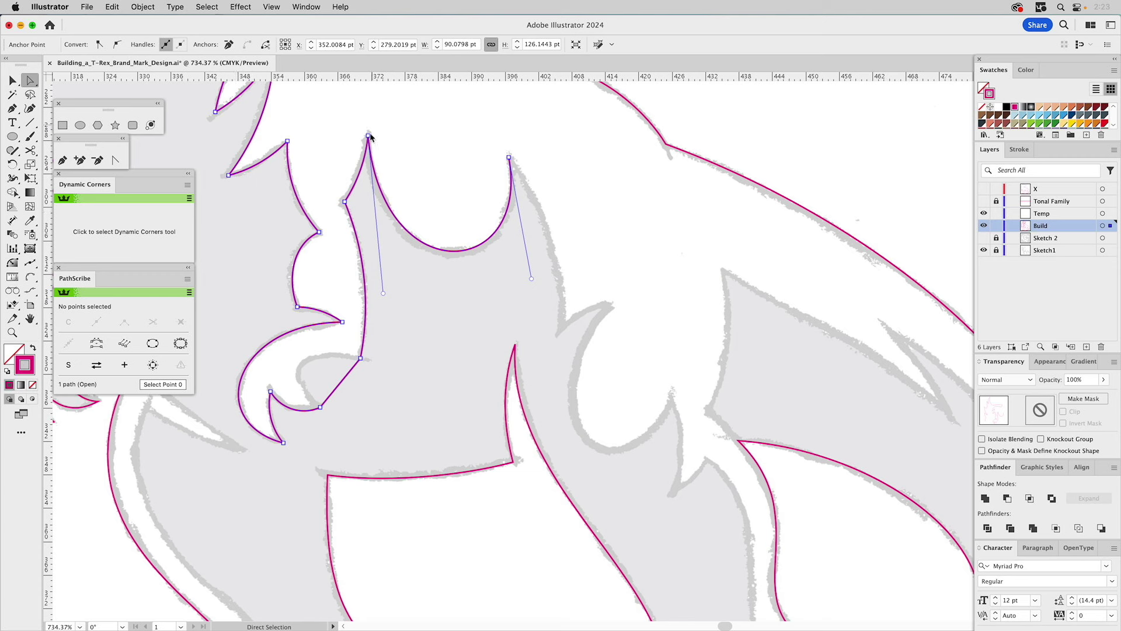
pyautogui.click(30, 276)
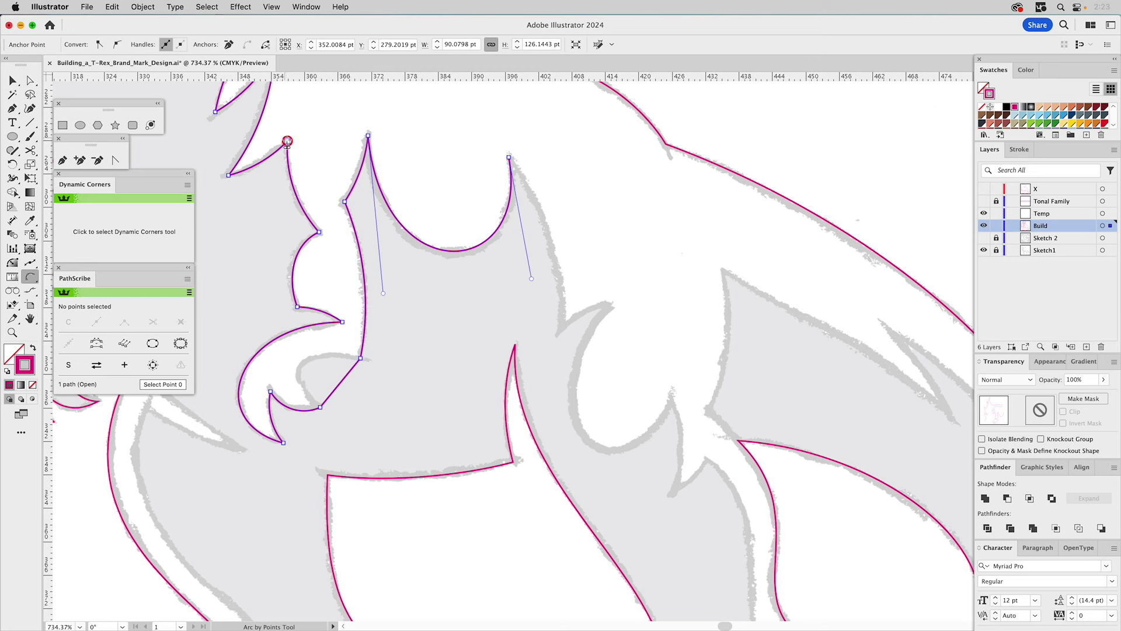
pyautogui.moveTo(508, 157); pyautogui.dragTo(565, 266)
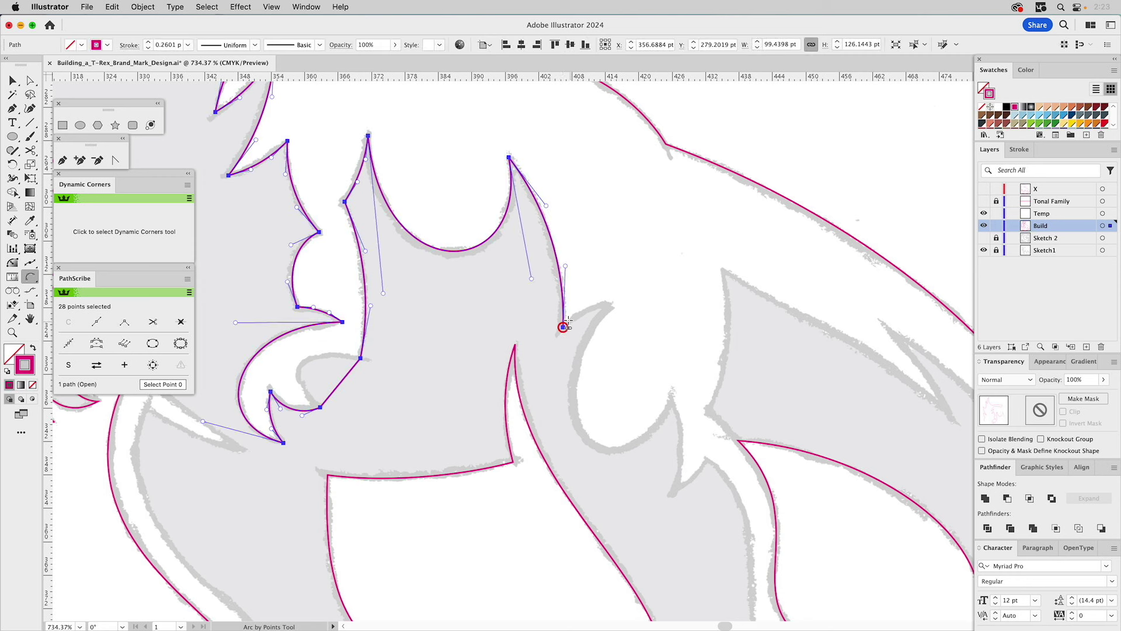
pyautogui.click(651, 296)
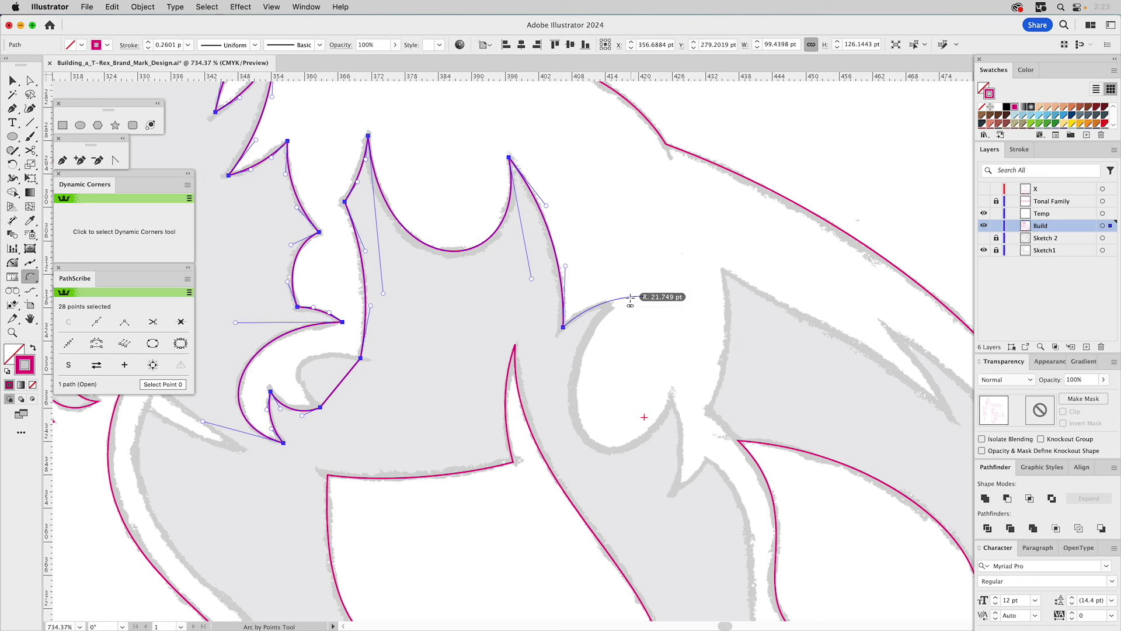
pyautogui.click(653, 359)
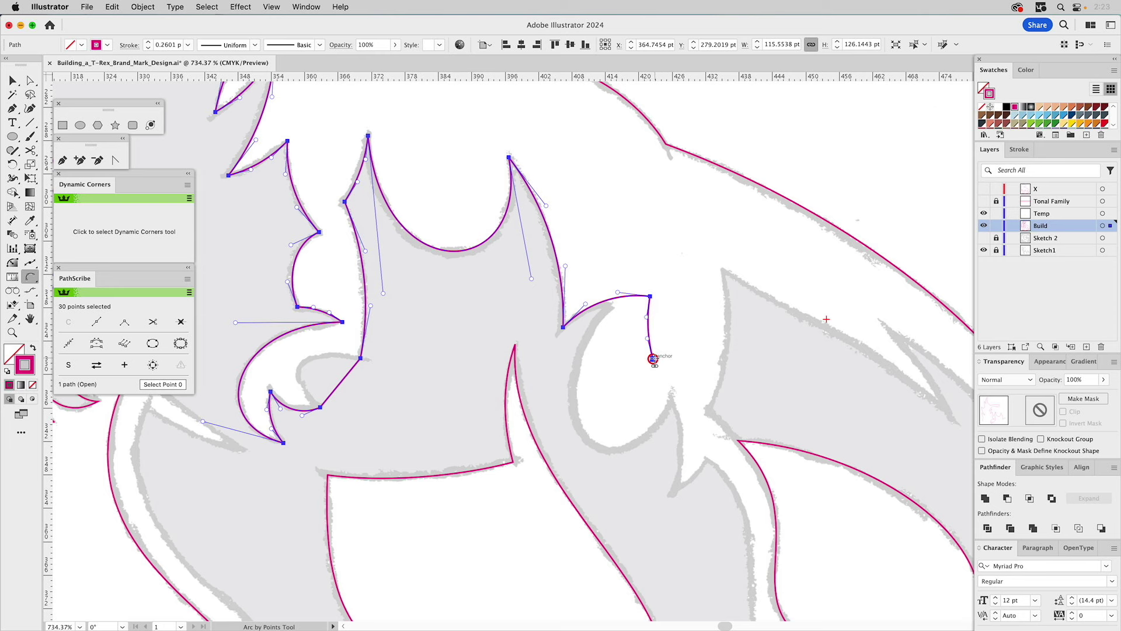
# Step: Extend the path with an arc down to the sketched point below the oval and a short arc rising to the top of the rear leg
pyautogui.click(679, 492)
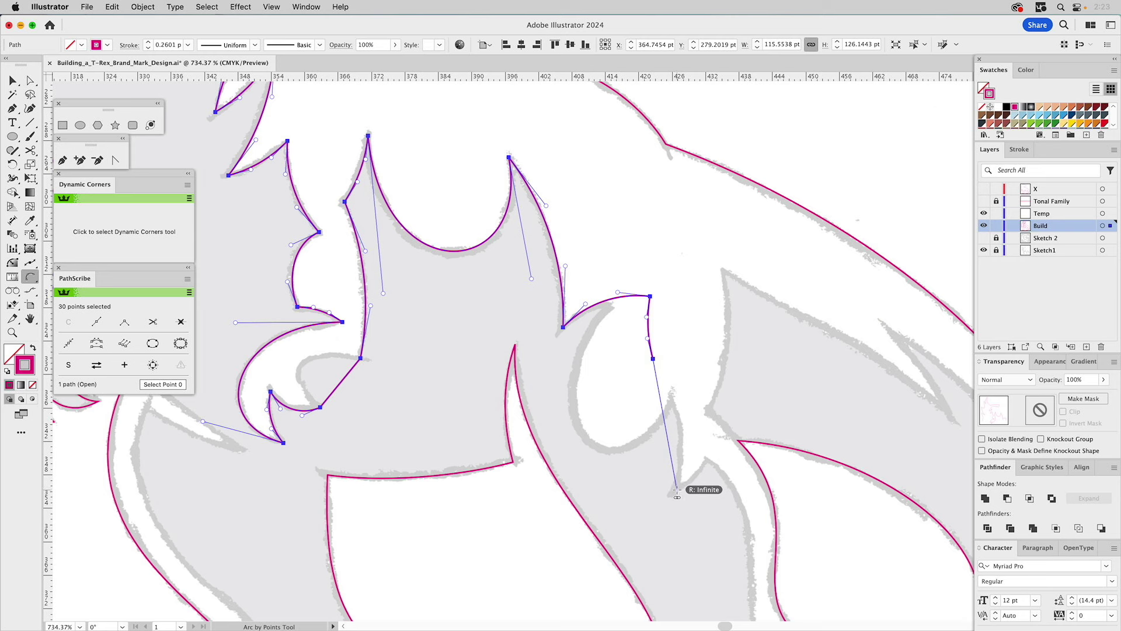
pyautogui.click(683, 452)
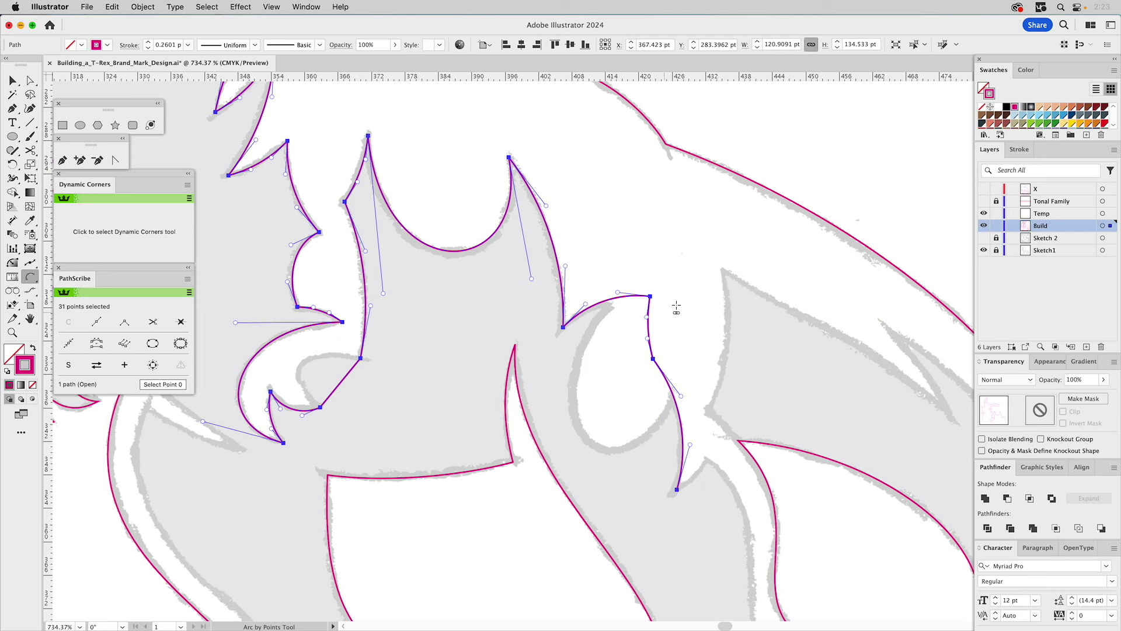
pyautogui.moveTo(717, 416); pyautogui.dragTo(612, 248)
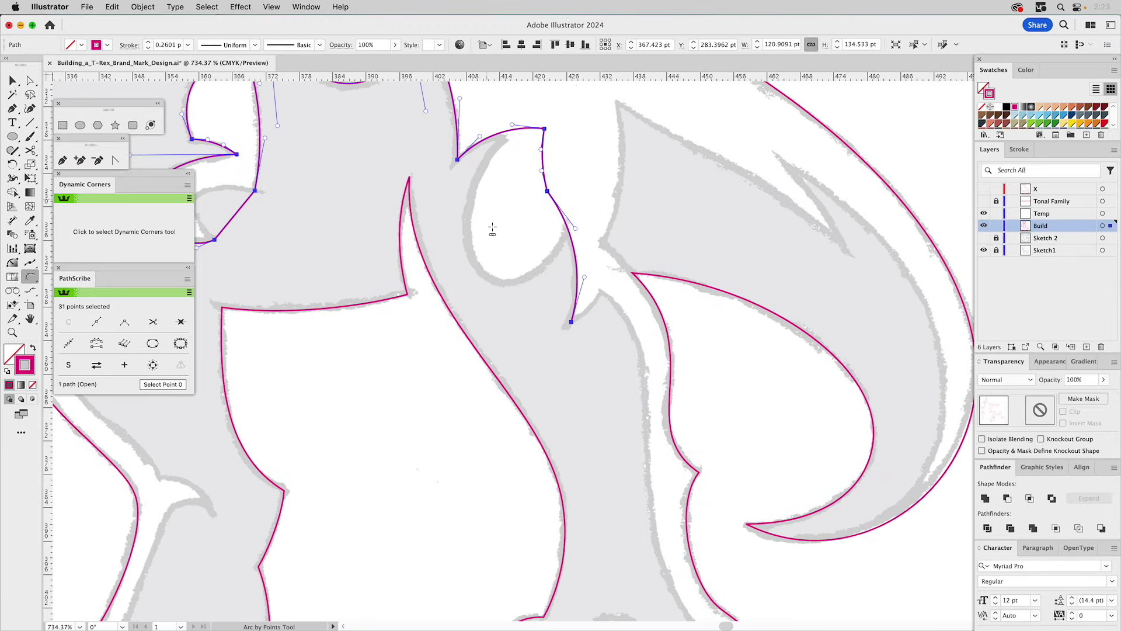
pyautogui.click(571, 322)
pyautogui.click(599, 294)
# Step: Add a straight Pen segment from the top of the rear leg down to the sketched corner above the foot's toe
pyautogui.scroll(-3, 437, 211)
pyautogui.hscroll(1, 437, 212)
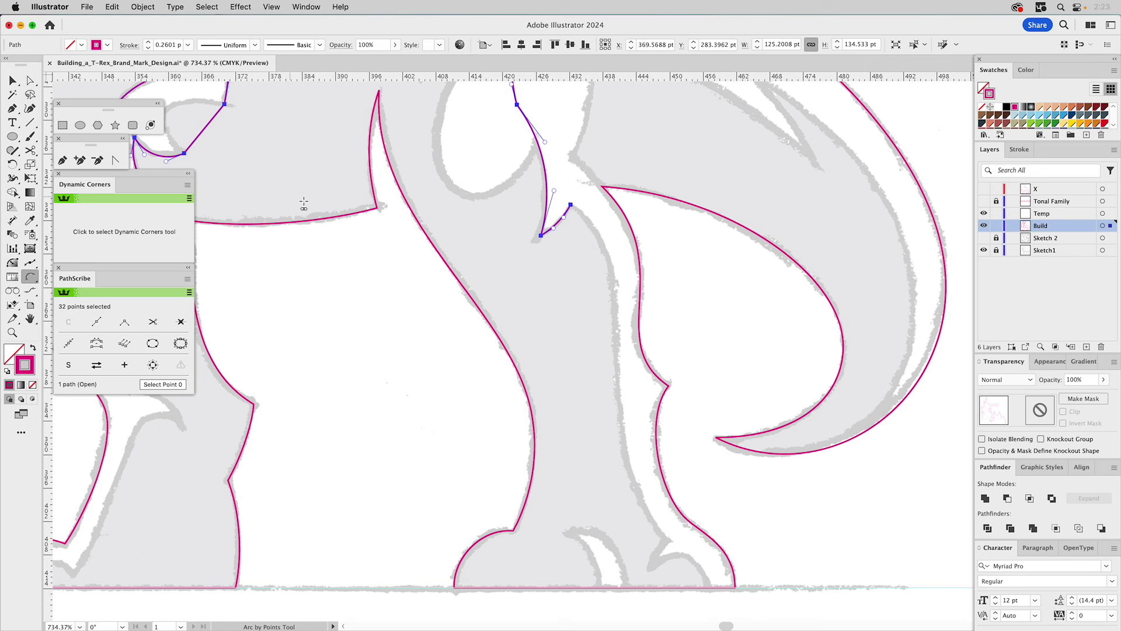
pyautogui.click(63, 160)
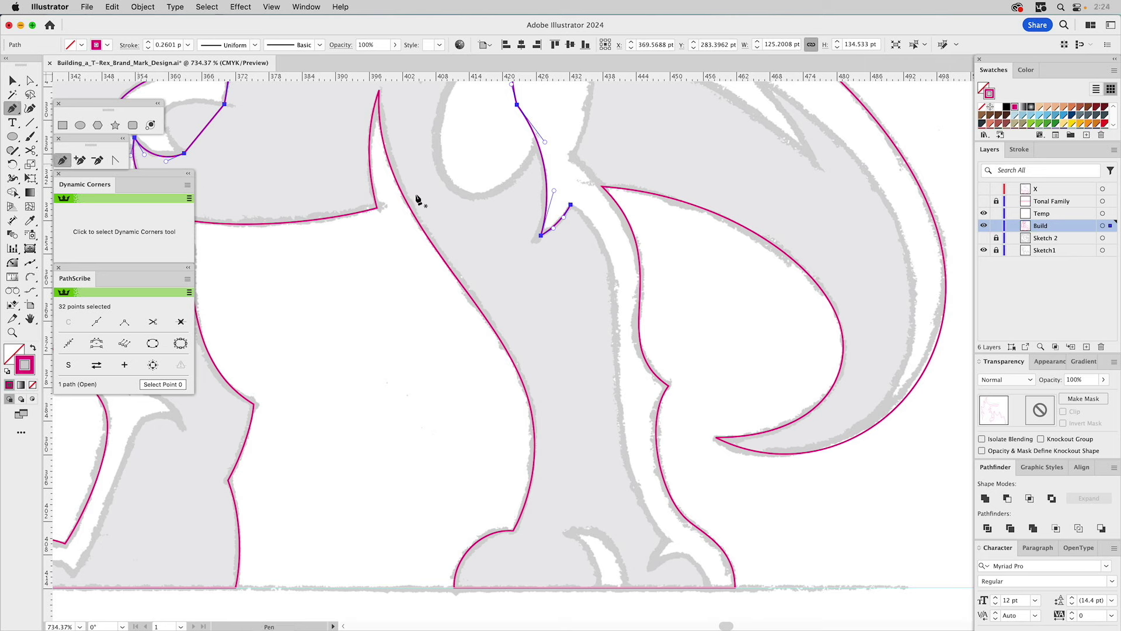
pyautogui.moveTo(571, 205); pyautogui.dragTo(668, 544)
pyautogui.click(667, 541)
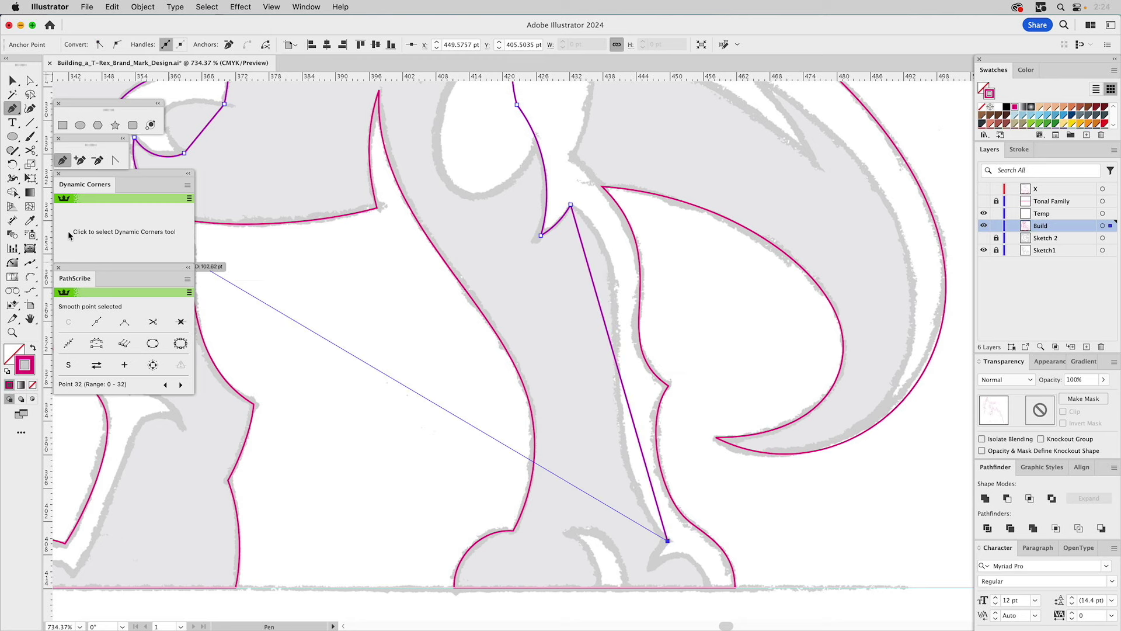
# Step: Draw Arc by Points segments from the leg segment's lower end into the toe notch and over the rounded toe to the ground line
pyautogui.click(34, 278)
pyautogui.scroll(-6, 584, 362)
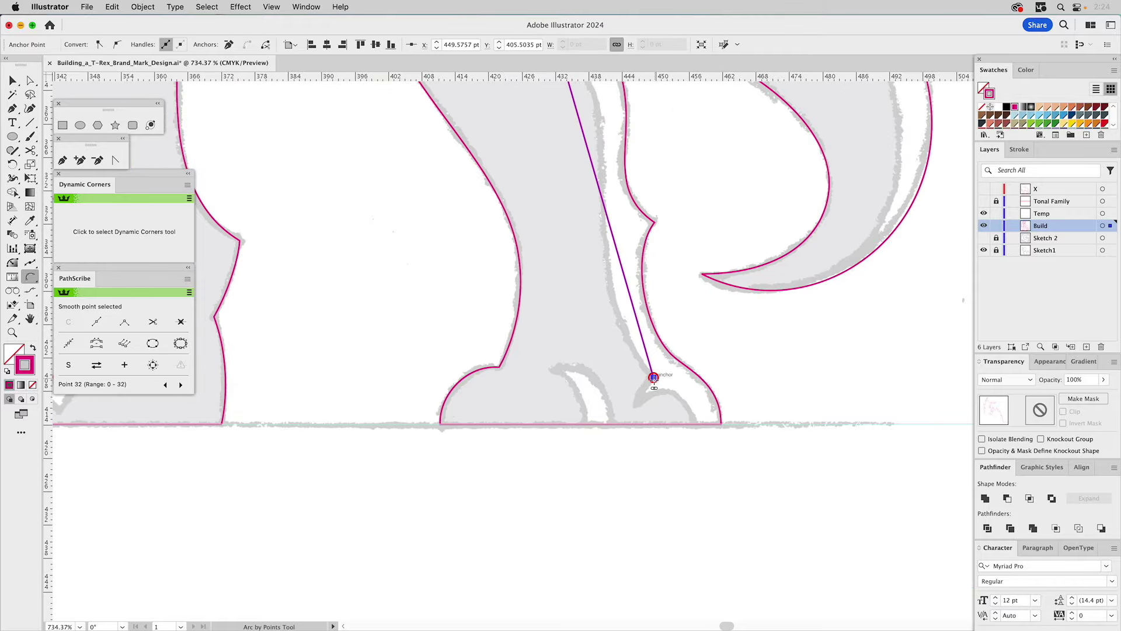
pyautogui.click(654, 378)
pyautogui.click(636, 405)
pyautogui.click(640, 395)
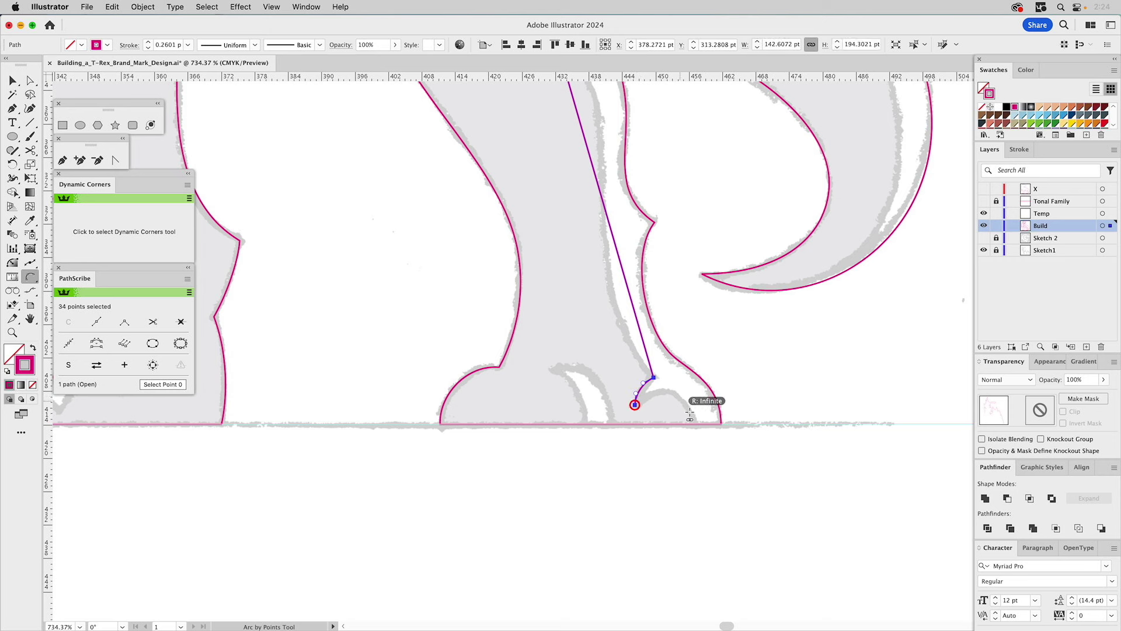
pyautogui.click(695, 424)
pyautogui.click(694, 424)
pyautogui.press('a')
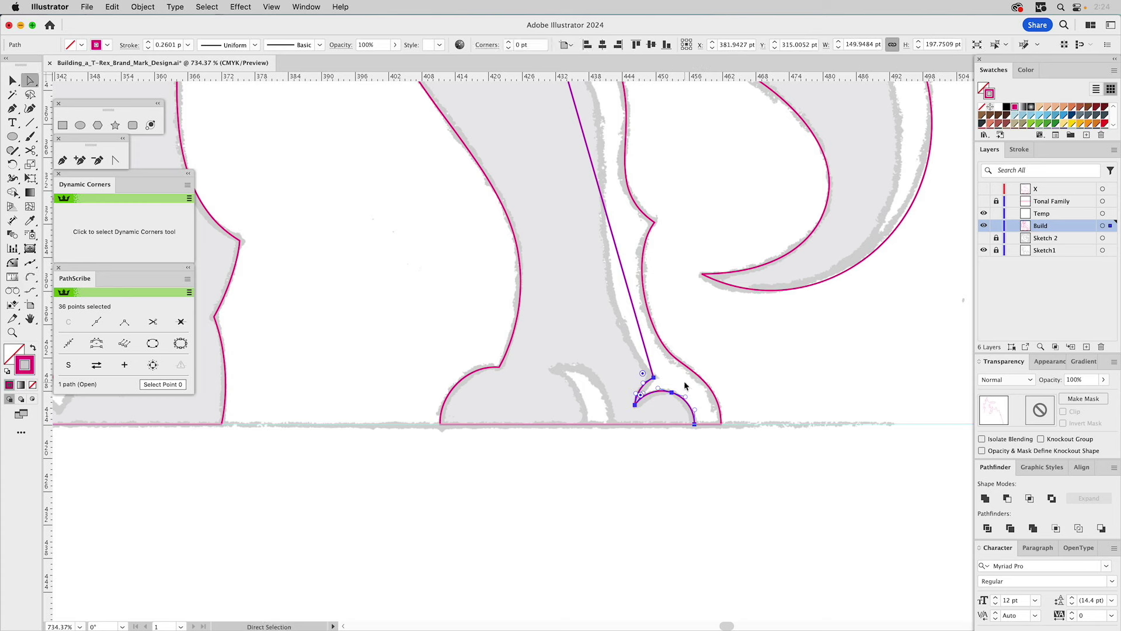
# Step: Remove the extra smooth anchor from the rear foot's toe arc, then extend the path straight along the ground line to the crescent-shaped gap
pyautogui.click(672, 393)
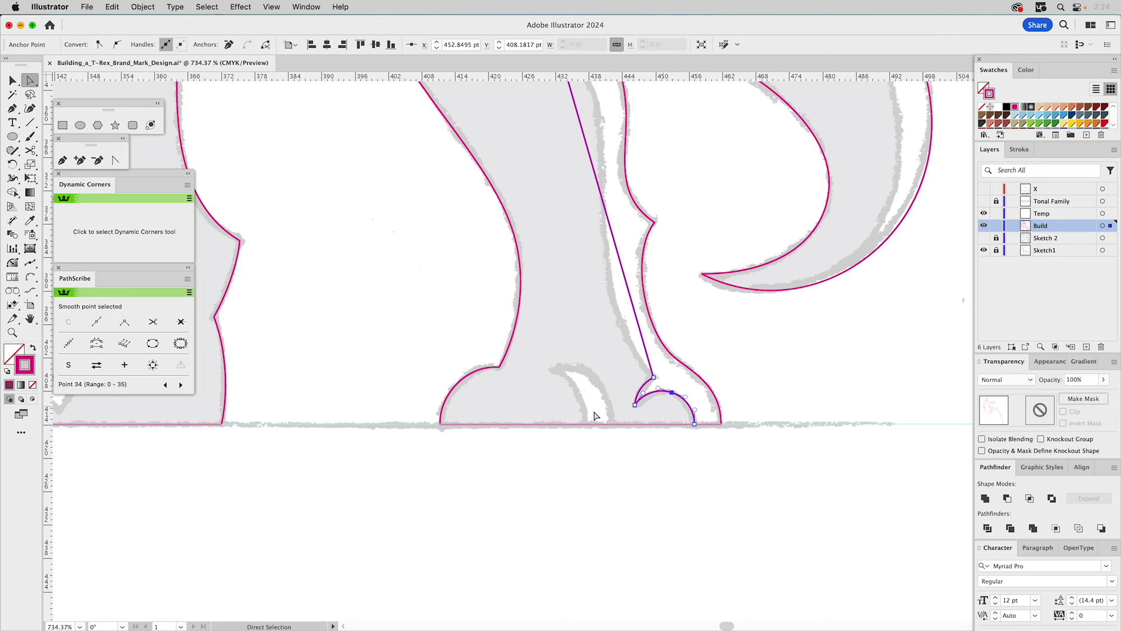
pyautogui.click(181, 323)
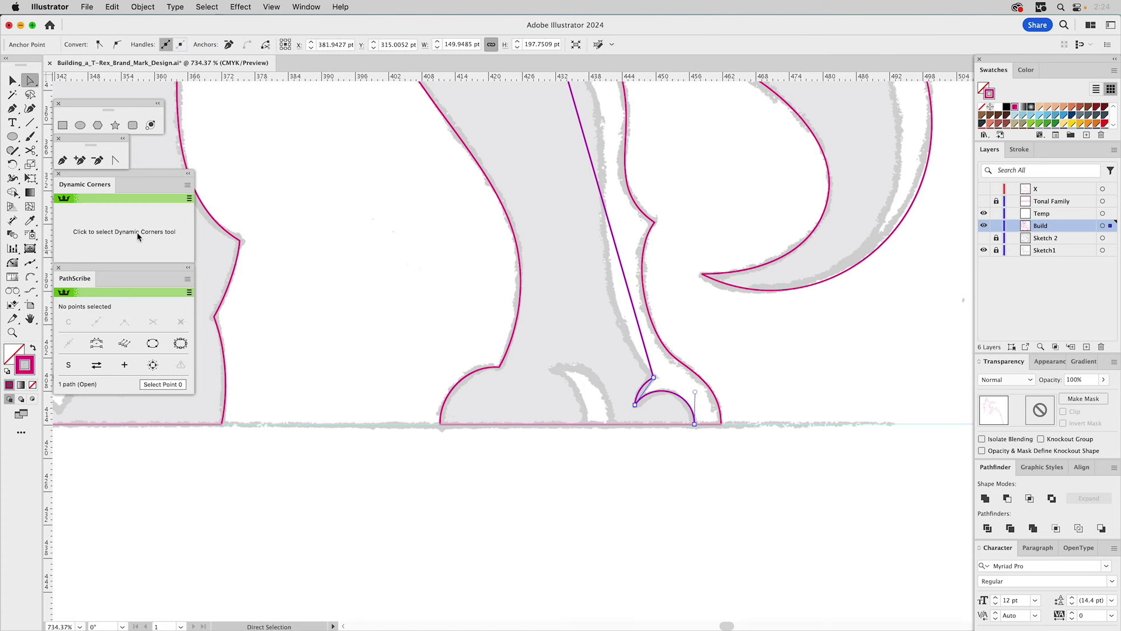
pyautogui.moveTo(363, 205); pyautogui.dragTo(393, 373)
pyautogui.moveTo(277, 299); pyautogui.dragTo(288, 94)
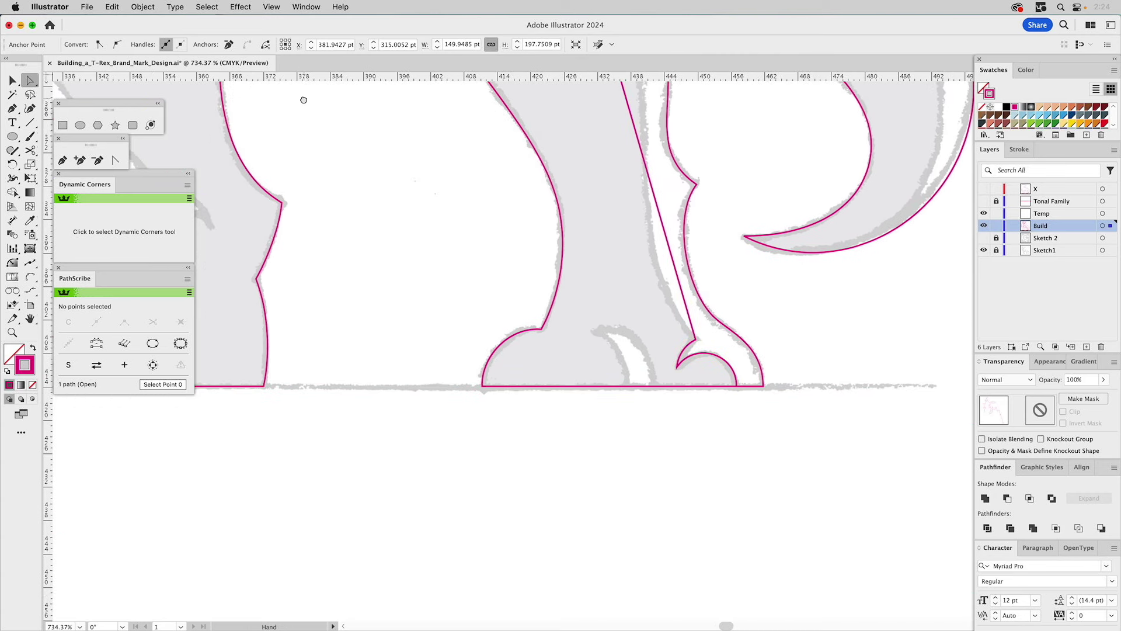
pyautogui.click(62, 160)
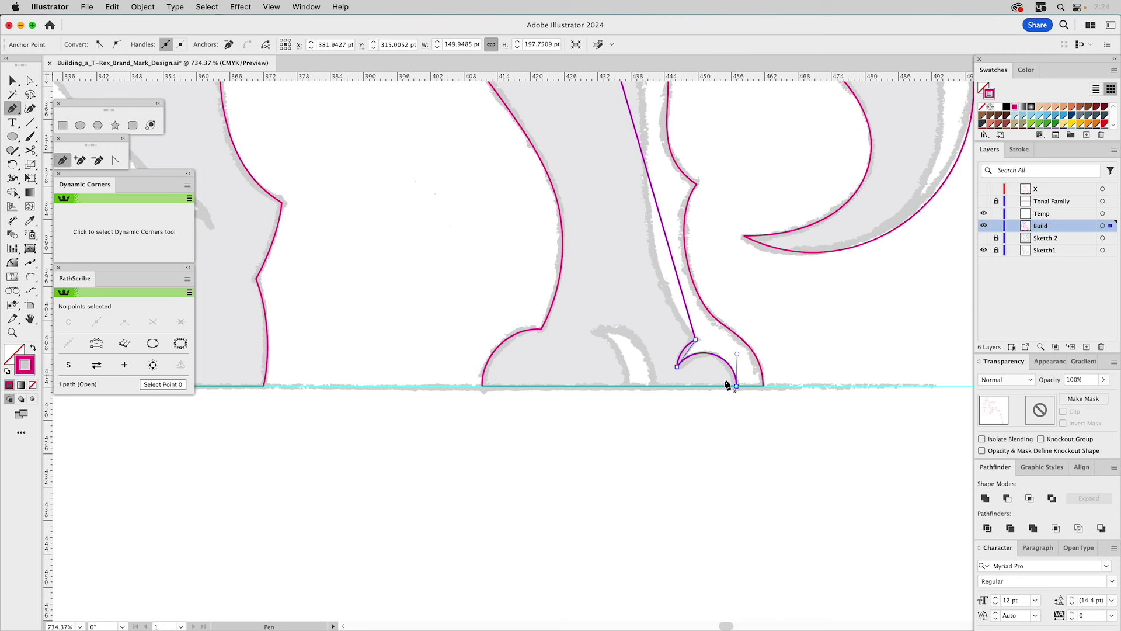
pyautogui.click(736, 385)
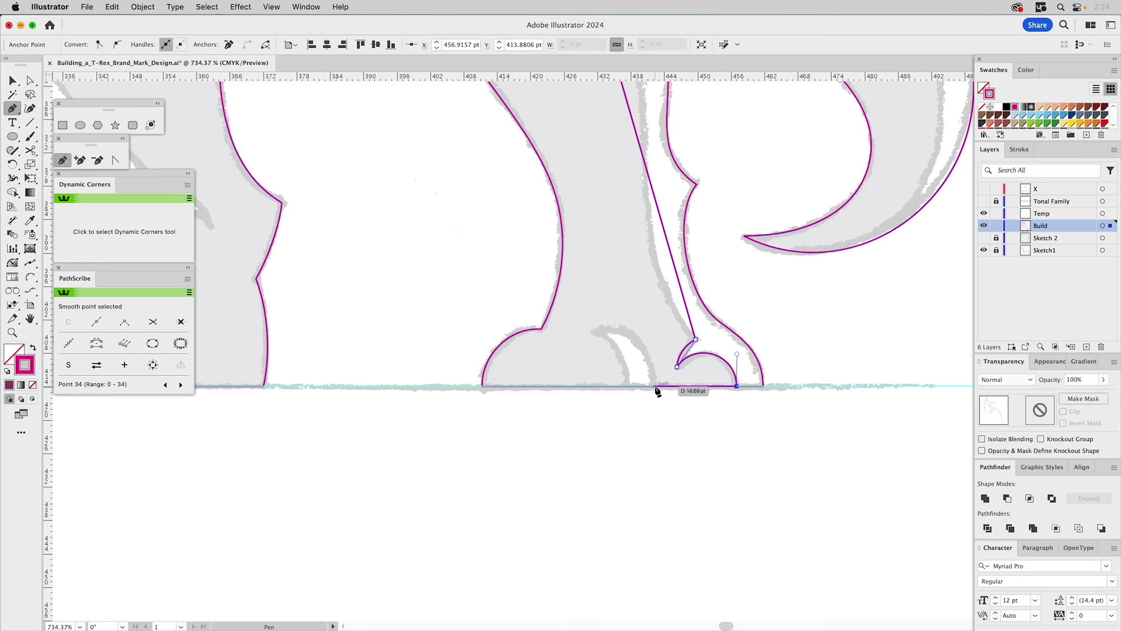
pyautogui.click(655, 386)
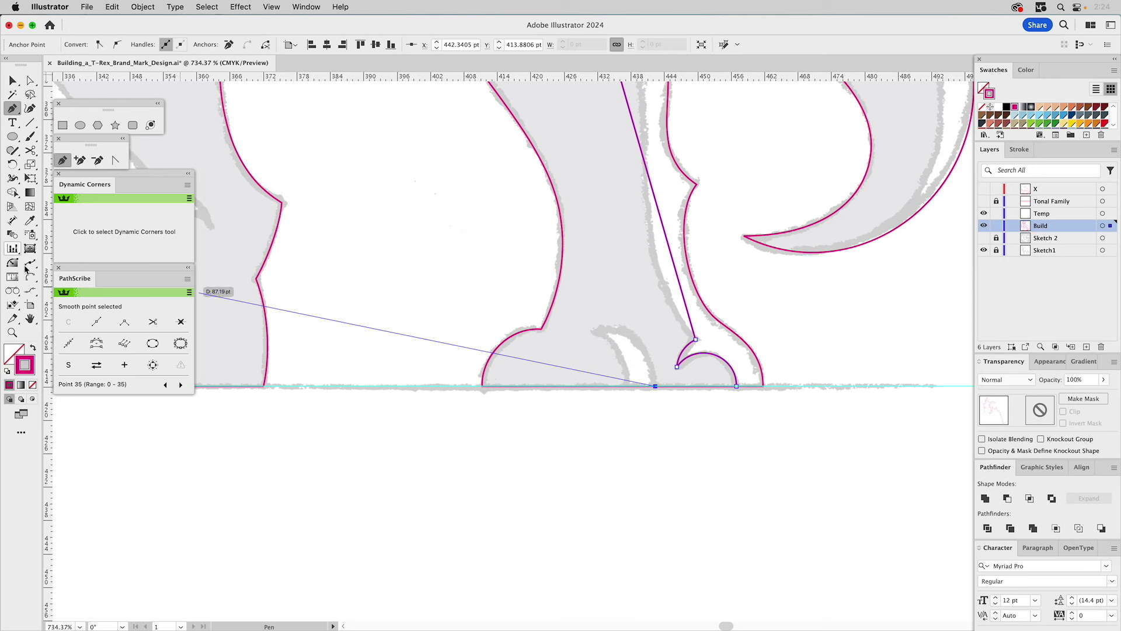
# Step: Draw Arc by Points segments up the crescent's outer edge to its tip and back down its inner edge to the ground line
pyautogui.hotkey('shift', 'c')
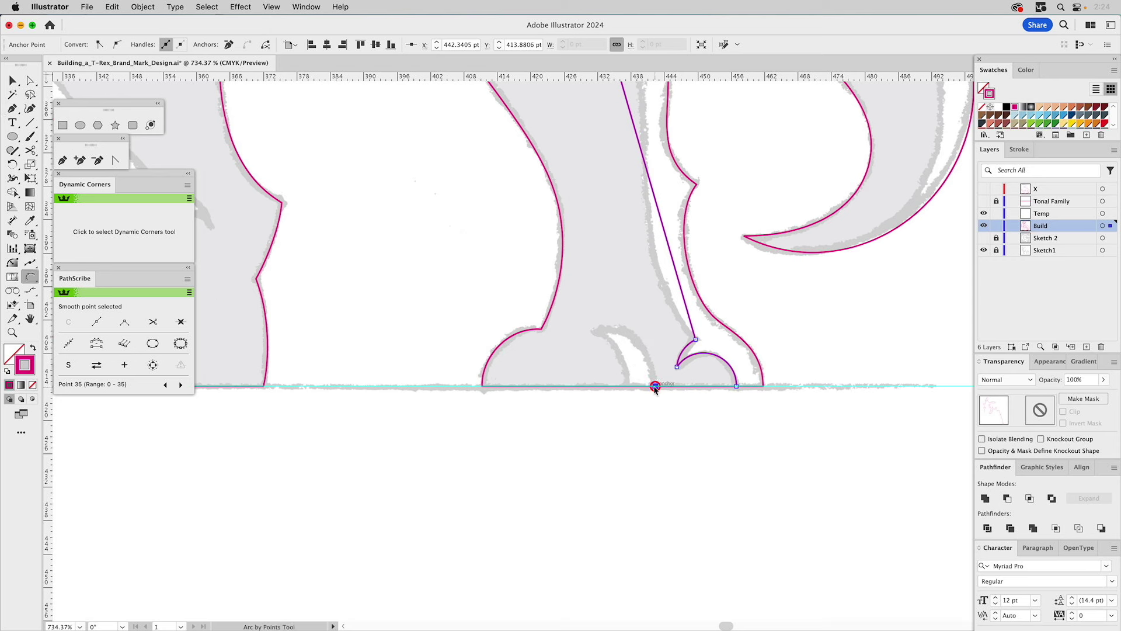
pyautogui.click(597, 331)
pyautogui.click(607, 330)
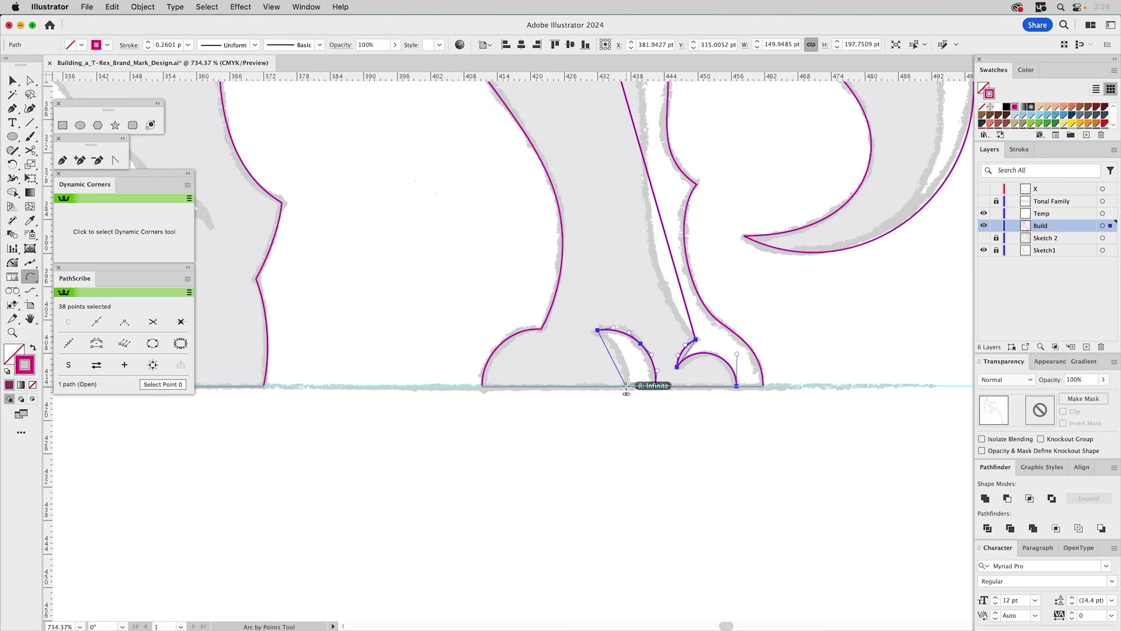
pyautogui.click(655, 386)
pyautogui.click(626, 378)
# Step: Delete the middle anchor on the crescent's outer arc and adjust the lower handle to fit the sketch
pyautogui.press('a')
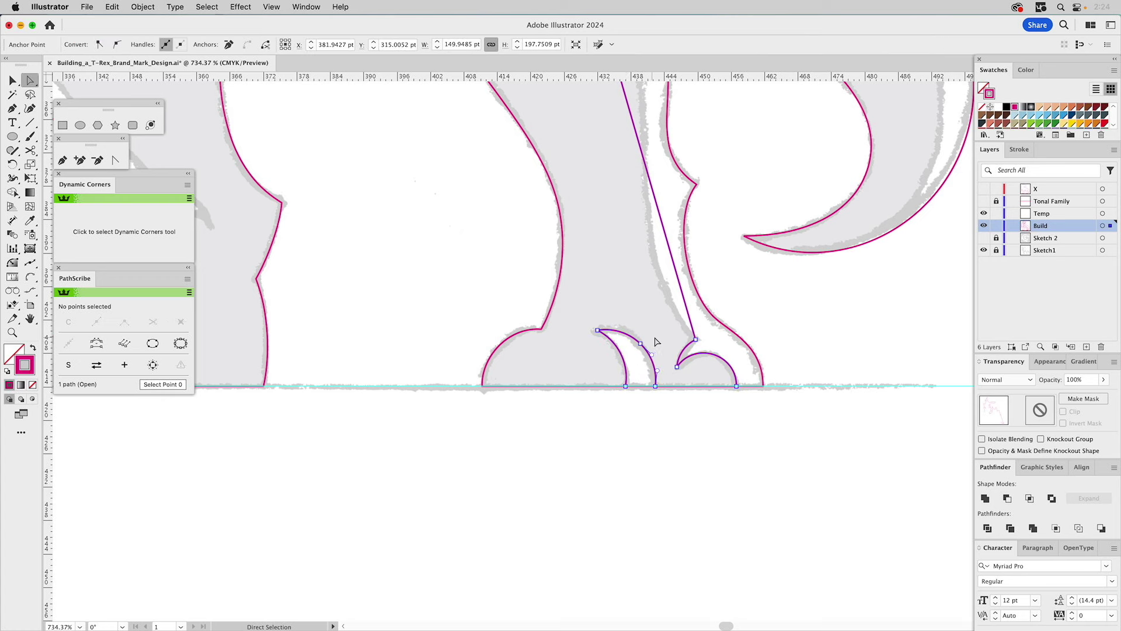
pyautogui.moveTo(642, 351); pyautogui.dragTo(643, 352)
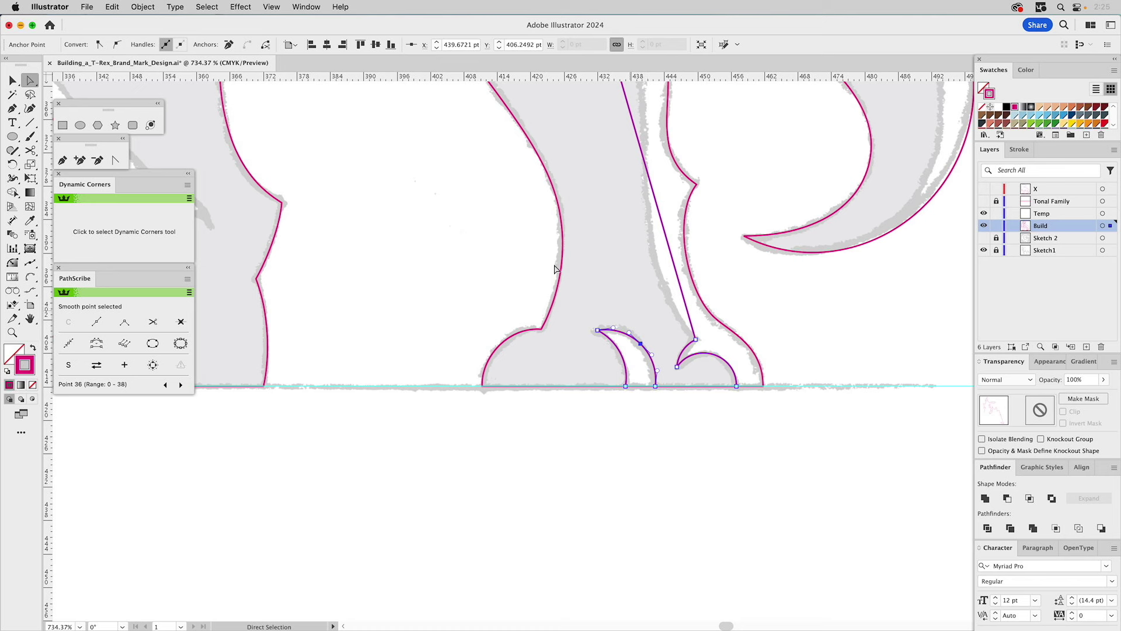
pyautogui.click(98, 161)
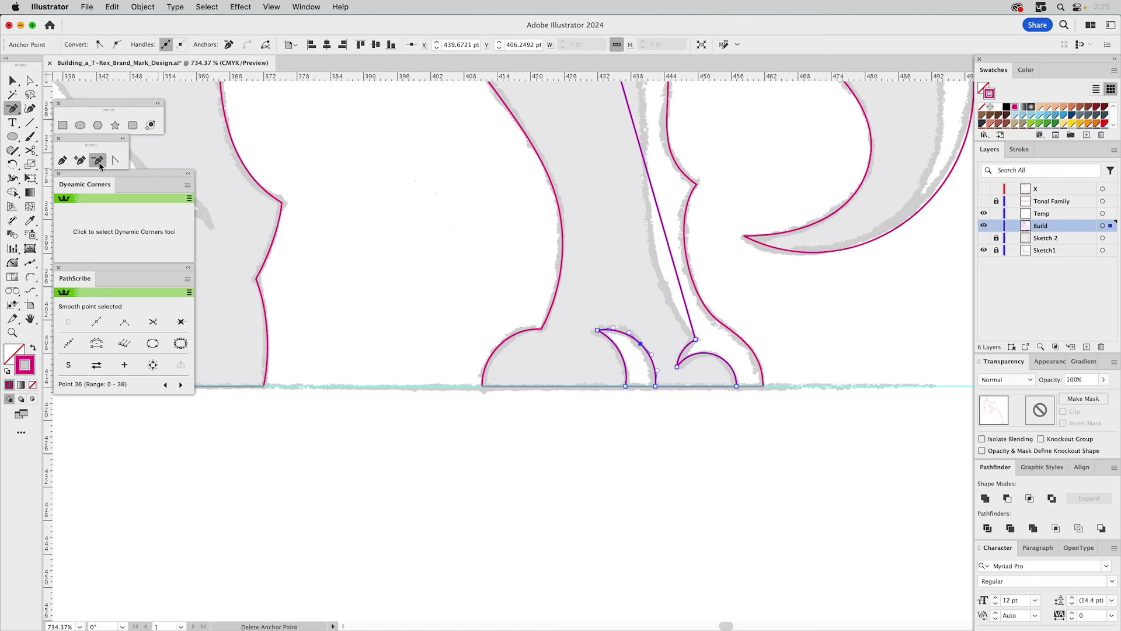
pyautogui.click(640, 345)
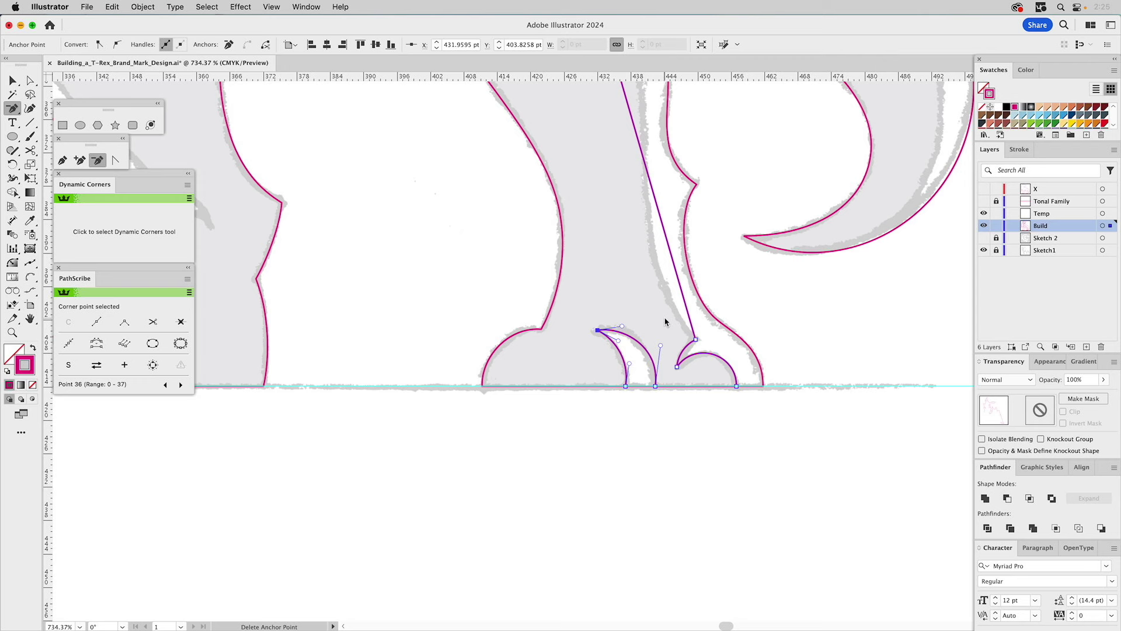
pyautogui.press('a')
pyautogui.moveTo(660, 345); pyautogui.dragTo(653, 346)
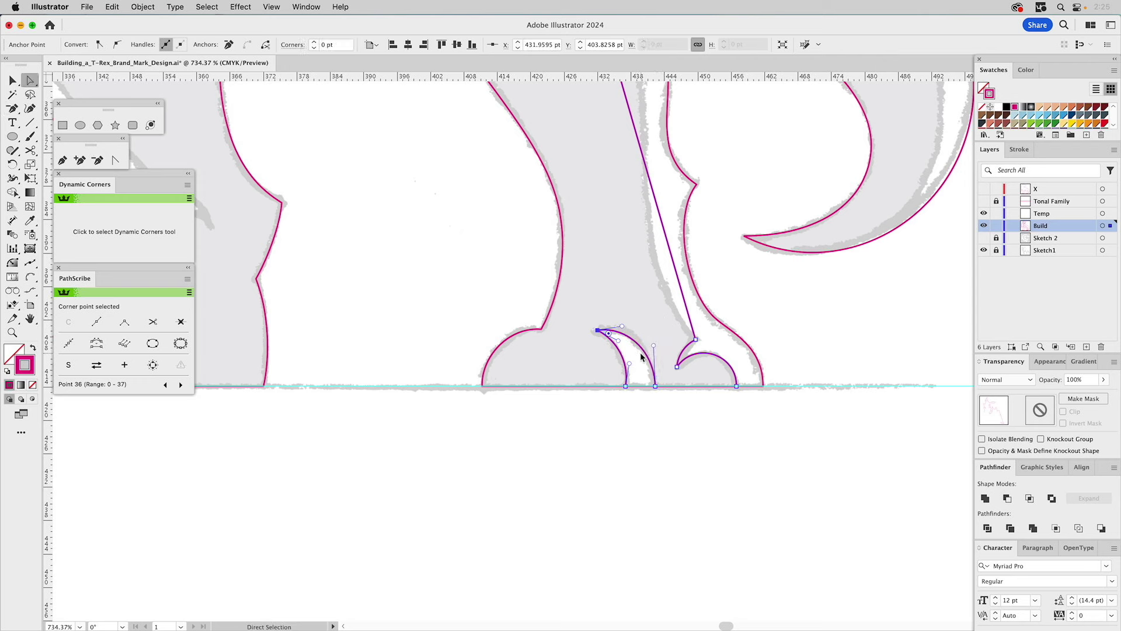
# Step: Bend the straight rear-leg segment with PathScribe and adjust both end handles into an S-curve matching the sketch
pyautogui.click(12, 333)
pyautogui.keyDown('alt'); pyautogui.click(613, 256); pyautogui.keyUp('alt')
pyautogui.keyDown('alt'); pyautogui.click(636, 282); pyautogui.keyUp('alt')
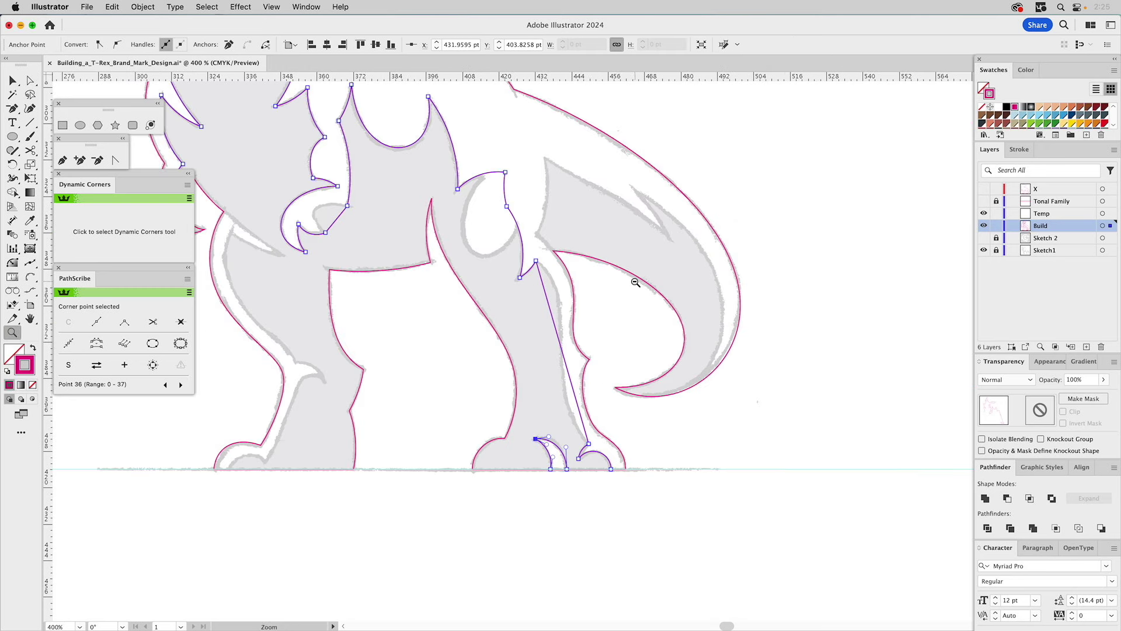
pyautogui.moveTo(510, 235); pyautogui.dragTo(652, 502)
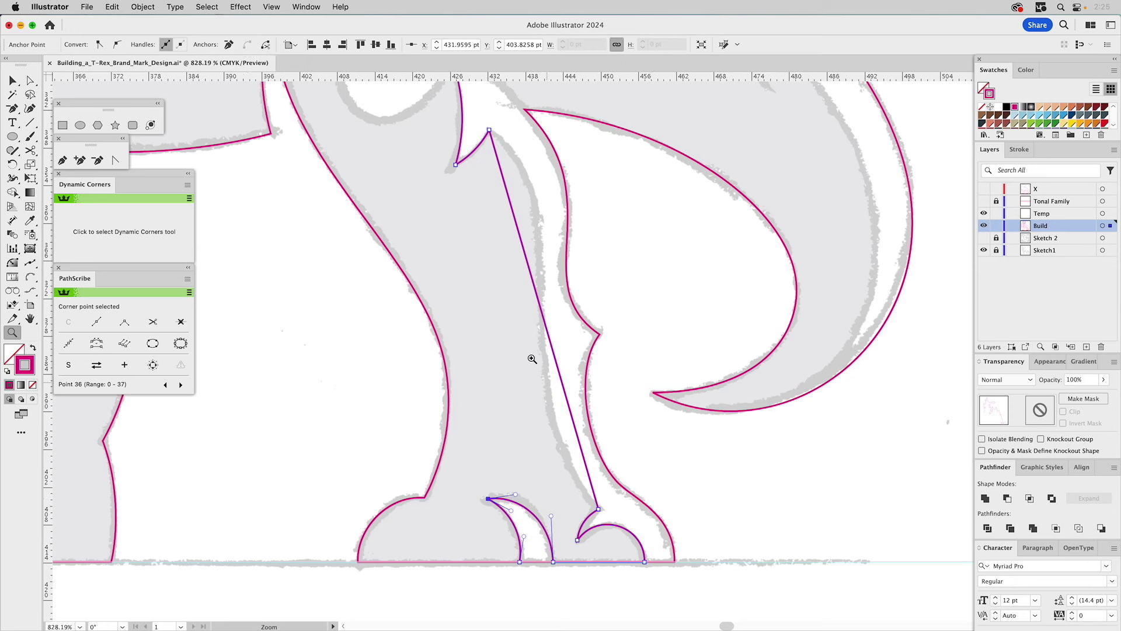
pyautogui.press('super')
pyautogui.moveTo(30, 262); pyautogui.dragTo(62, 266)
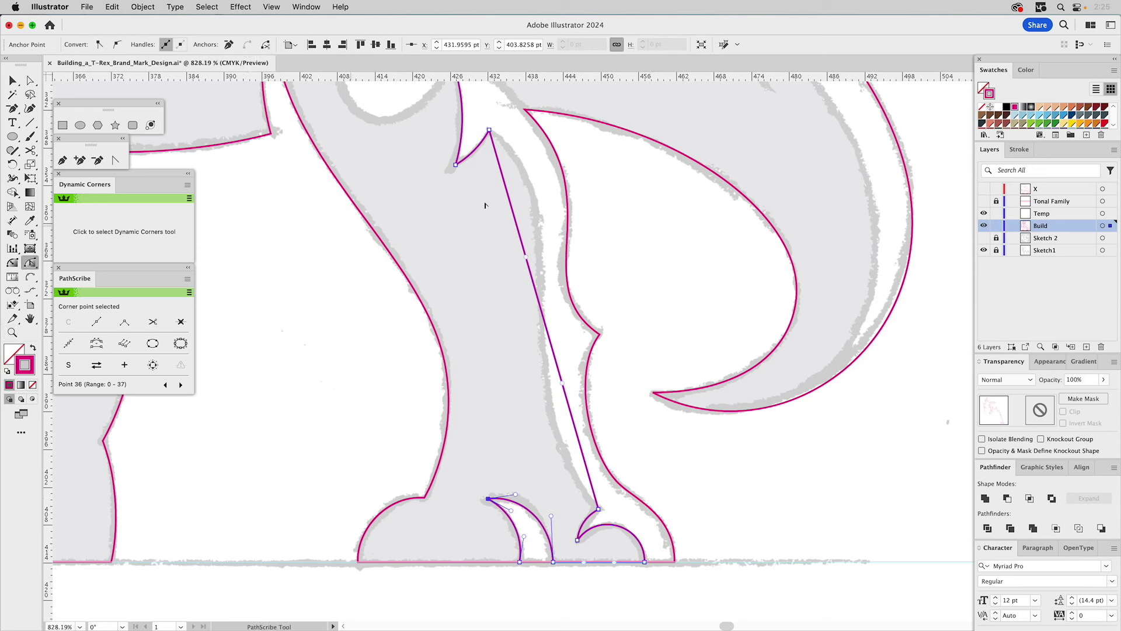
pyautogui.moveTo(527, 261); pyautogui.dragTo(578, 196)
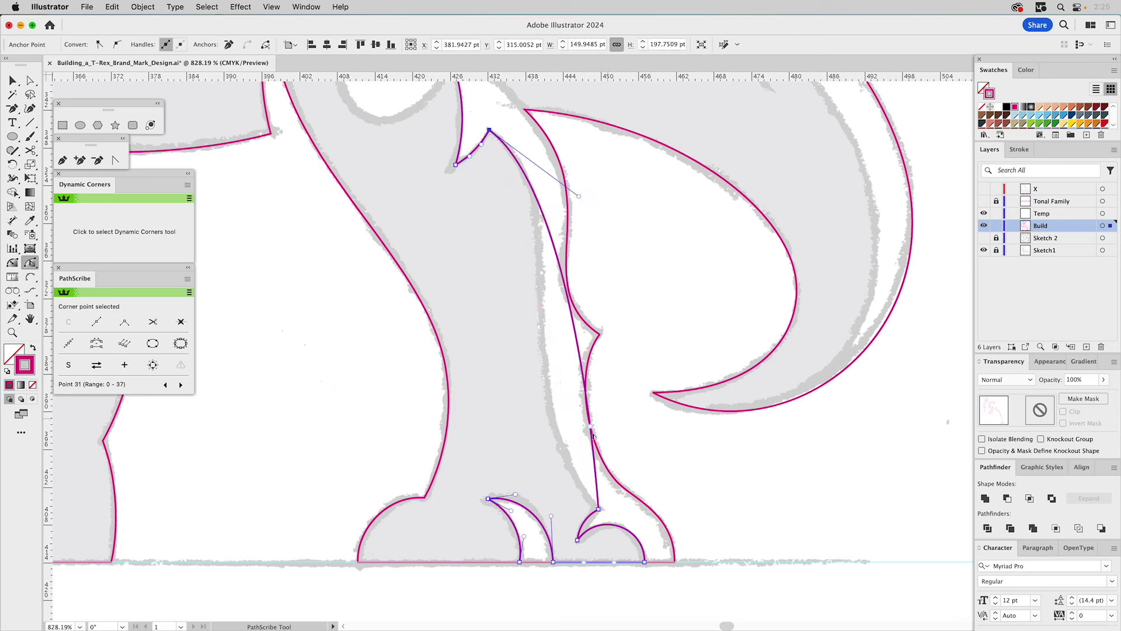
pyautogui.moveTo(591, 430); pyautogui.dragTo(501, 403)
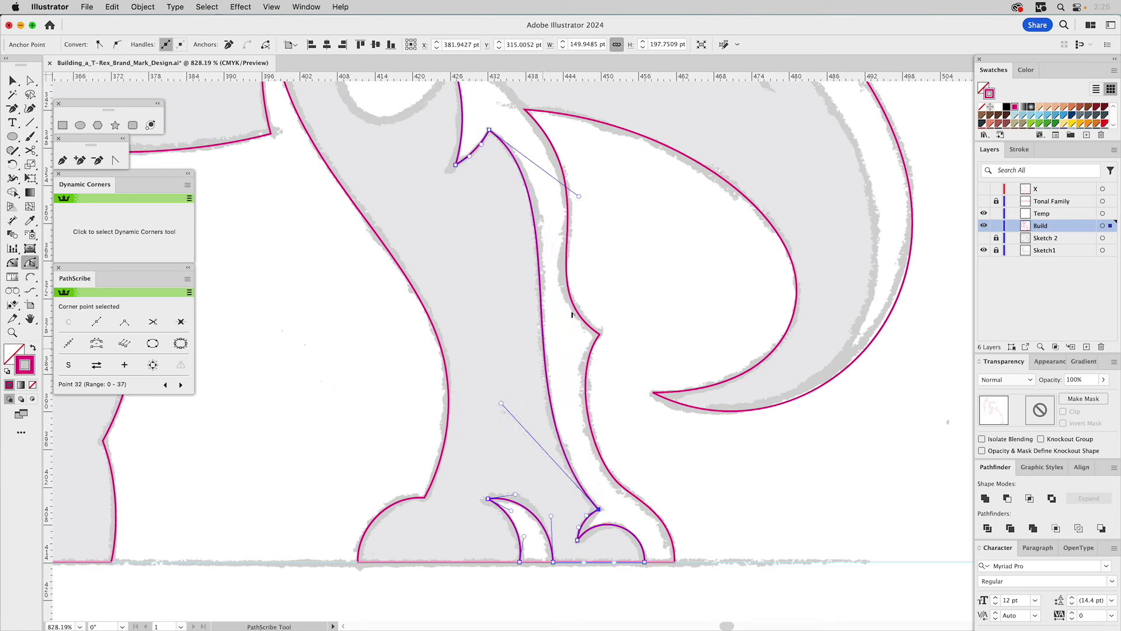
pyautogui.moveTo(578, 195); pyautogui.dragTo(592, 202)
pyautogui.moveTo(501, 403); pyautogui.dragTo(491, 375)
# Step: Continue the path's open end at the small arm with straight Pen segments around the claws to the front leg's top corner
pyautogui.moveTo(578, 301); pyautogui.dragTo(781, 355)
pyautogui.moveTo(534, 305)
pyautogui.mouseDown()
pyautogui.moveTo(607, 445)
pyautogui.moveTo(598, 367)
pyautogui.mouseUp()
pyautogui.press('z')
pyautogui.keyDown('alt'); pyautogui.click(561, 345); pyautogui.keyUp('alt')
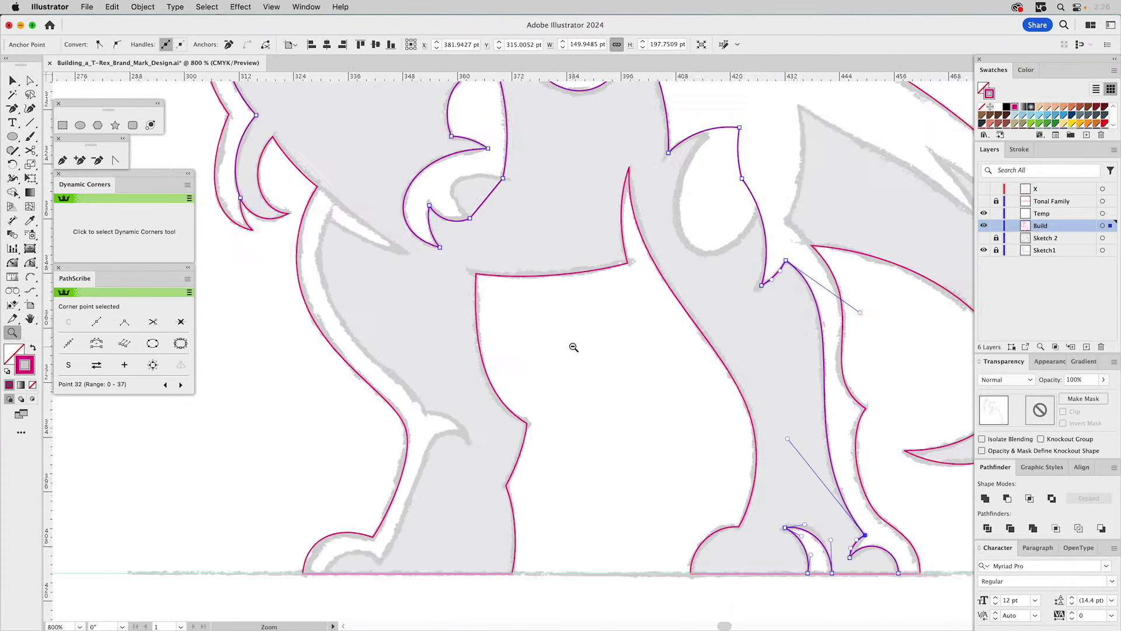
pyautogui.keyDown('alt'); pyautogui.click(571, 347); pyautogui.keyUp('alt')
pyautogui.keyDown('alt'); pyautogui.click(572, 350); pyautogui.keyUp('alt')
pyautogui.scroll(3, 577, 309)
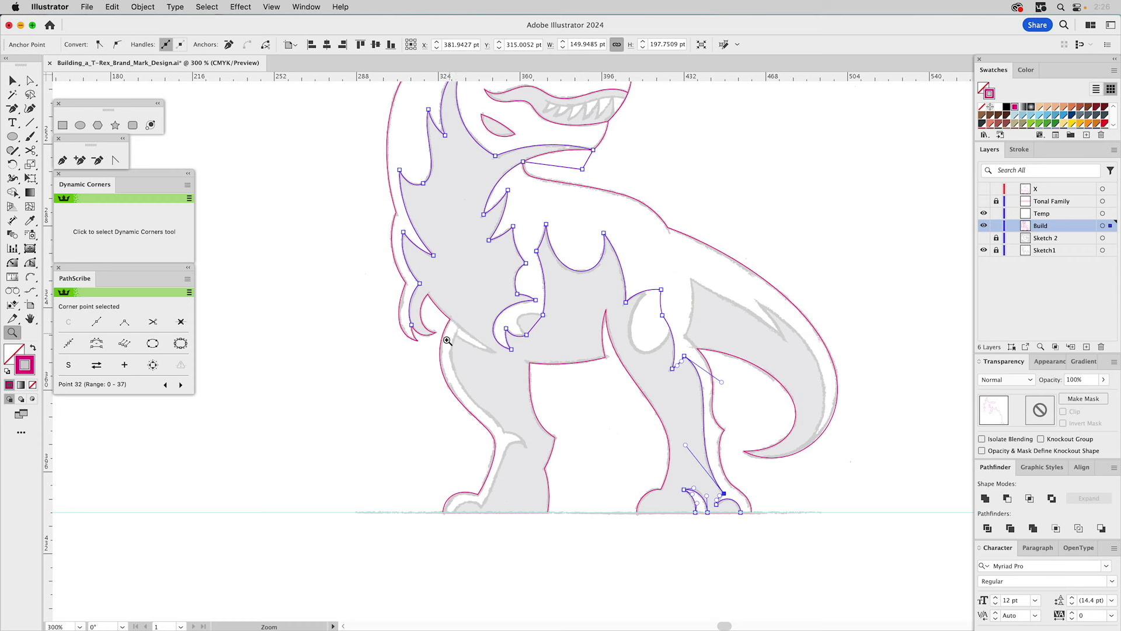
pyautogui.moveTo(375, 261); pyautogui.dragTo(555, 423)
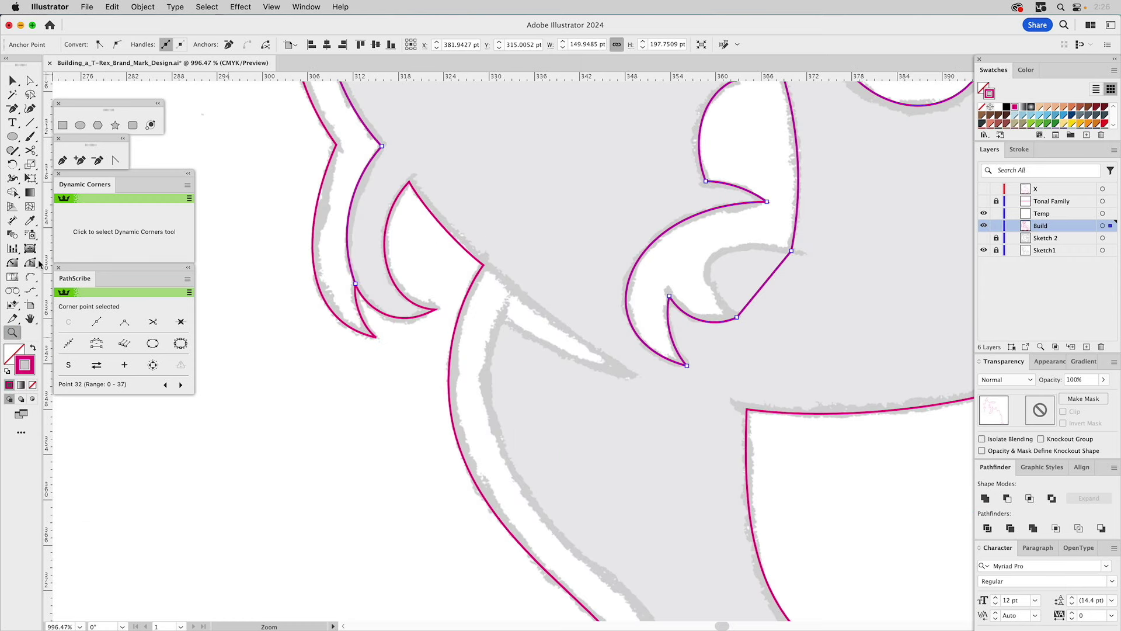
pyautogui.click(63, 160)
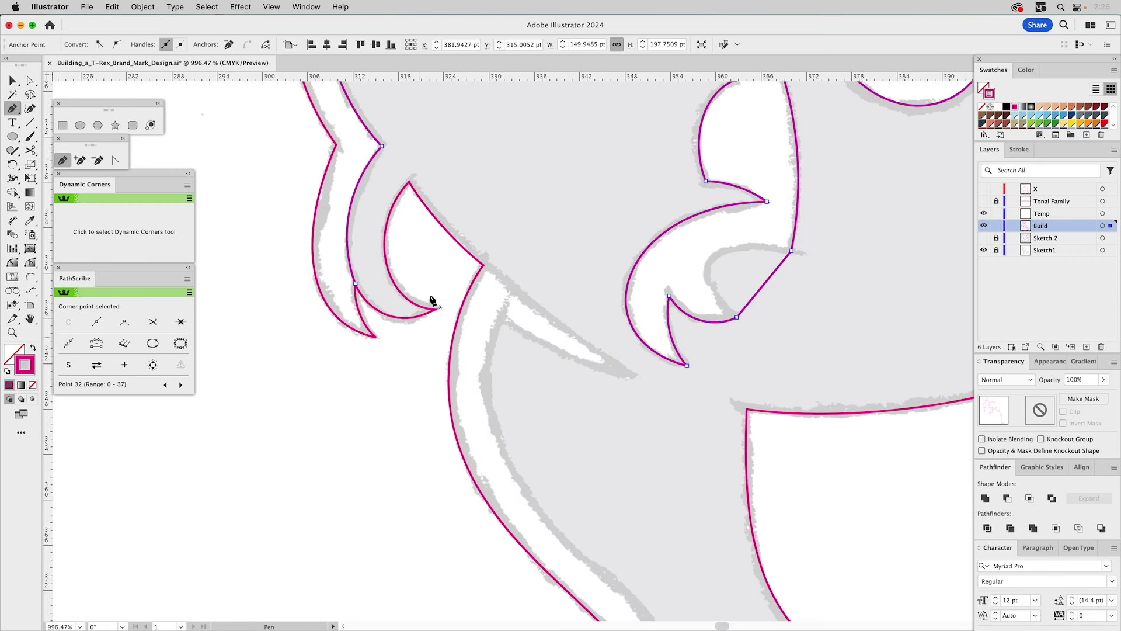
pyautogui.click(355, 283)
pyautogui.click(365, 310)
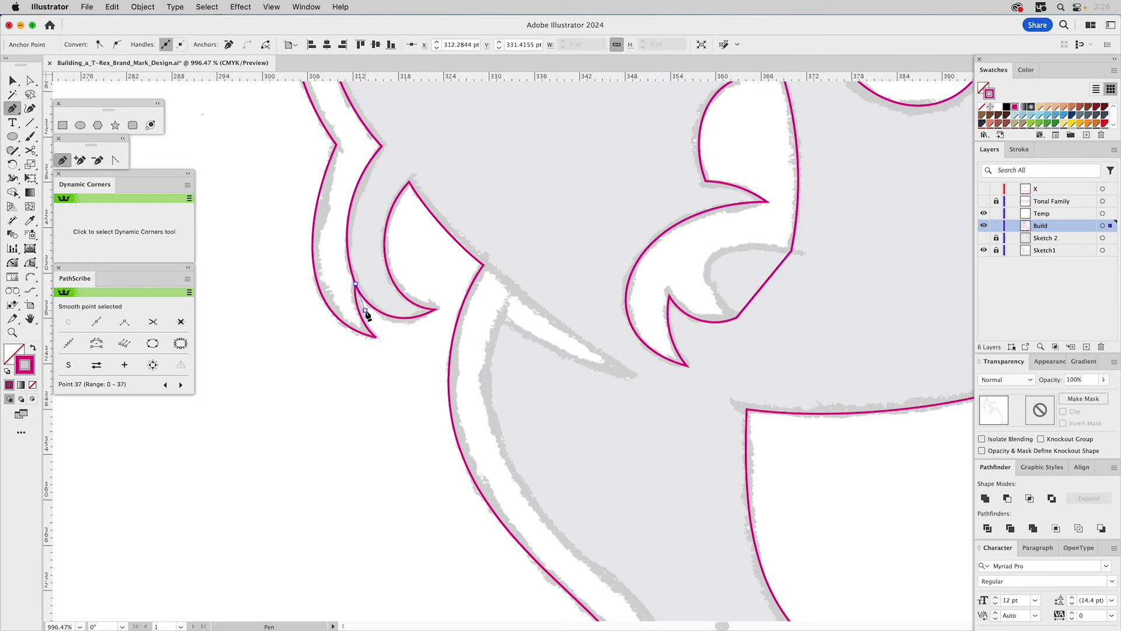
pyautogui.click(402, 347)
pyautogui.click(441, 318)
pyautogui.click(456, 270)
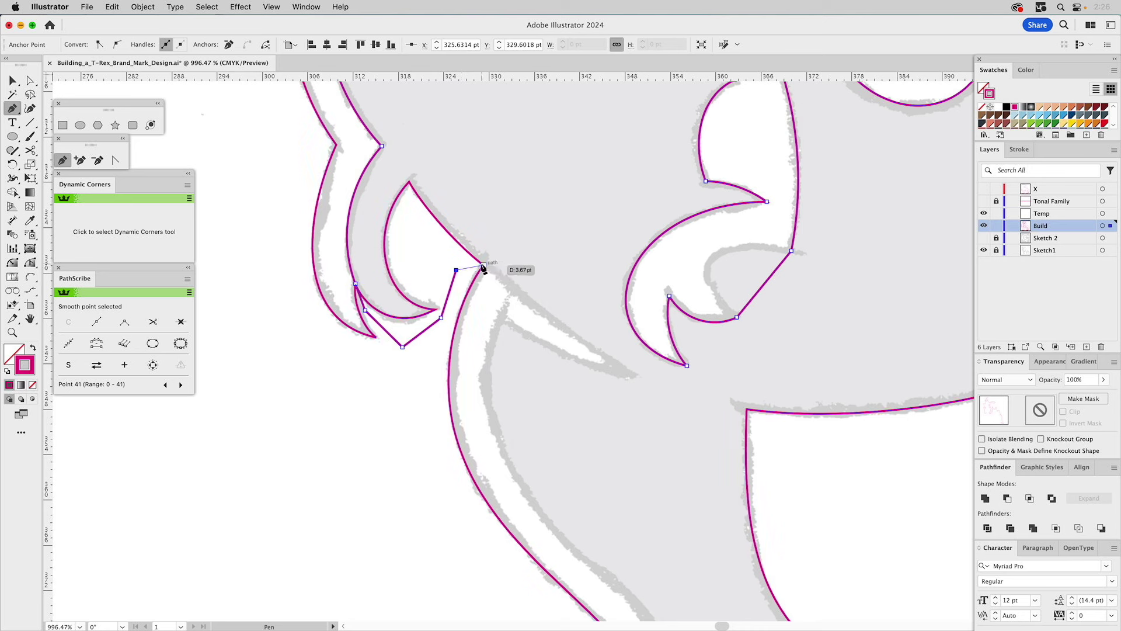
pyautogui.click(483, 266)
# Step: Draw an Arc by Points segment with a radius of about 79 pt from the front leg's top corner to the belly corner
pyautogui.click(30, 276)
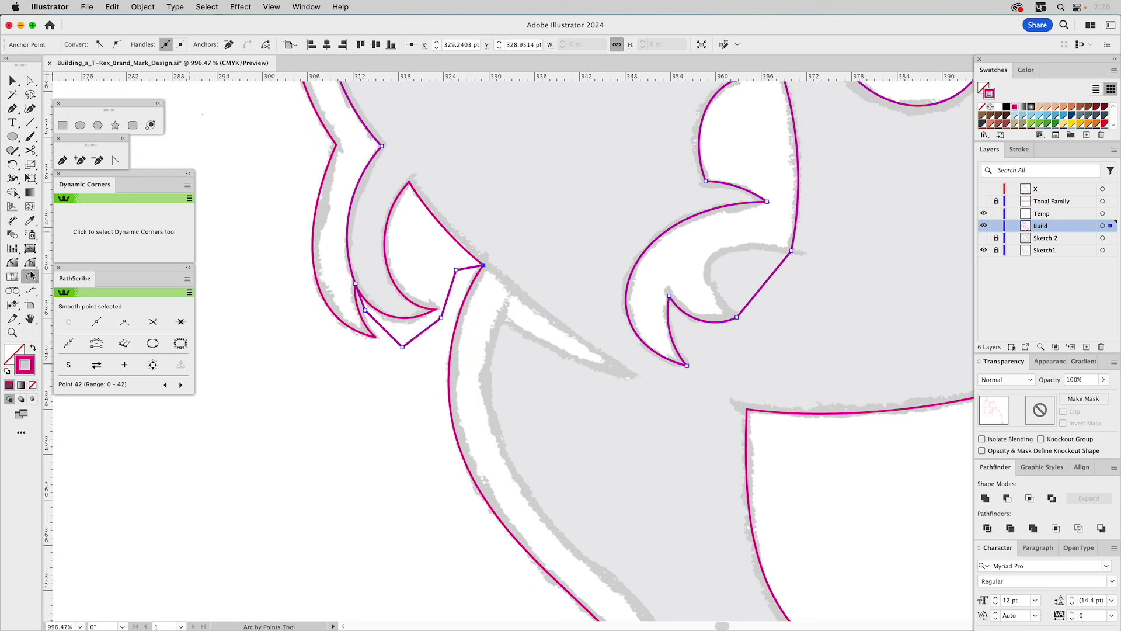
pyautogui.click(484, 266)
pyautogui.click(747, 409)
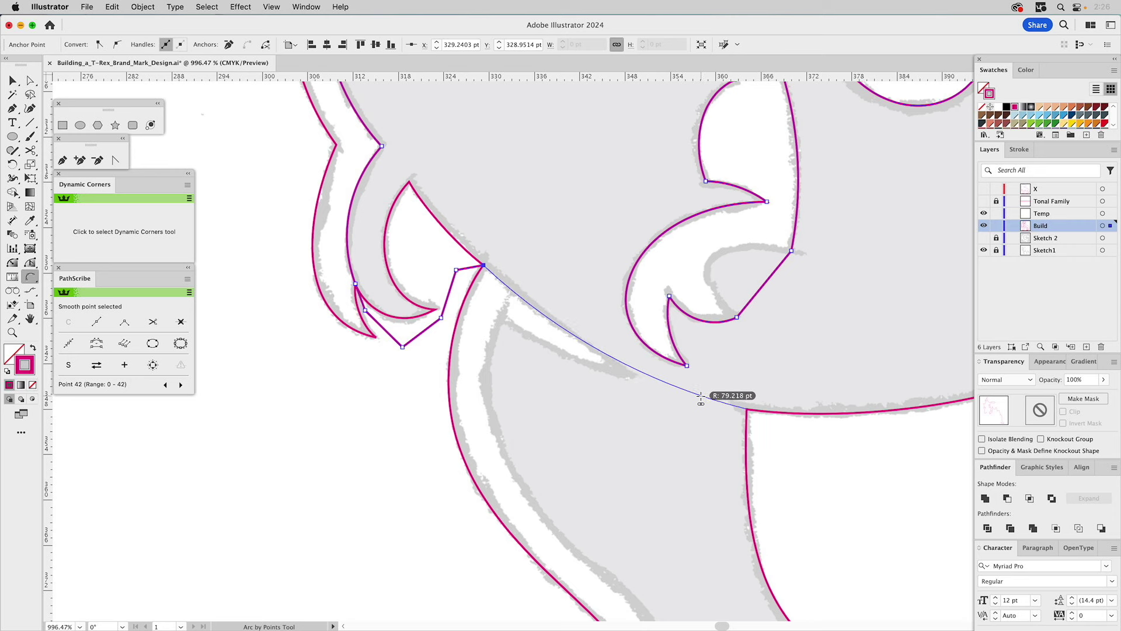
pyautogui.click(702, 397)
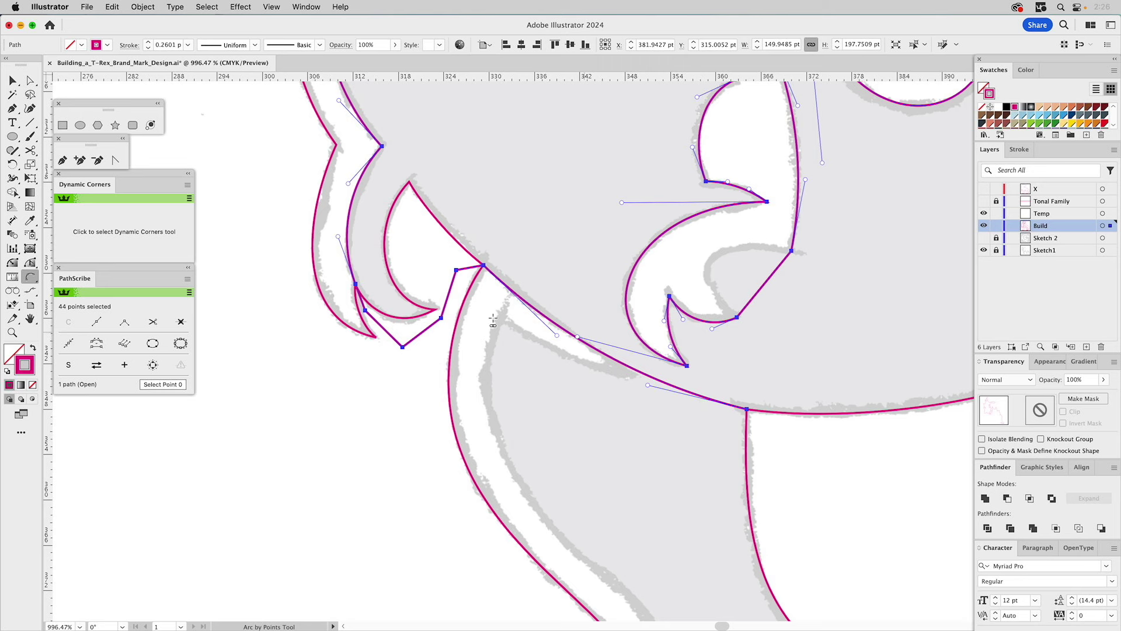
# Step: Cut the belly arc at the sketched spike's tip and delete the piece running on to the belly corner
pyautogui.press('c')
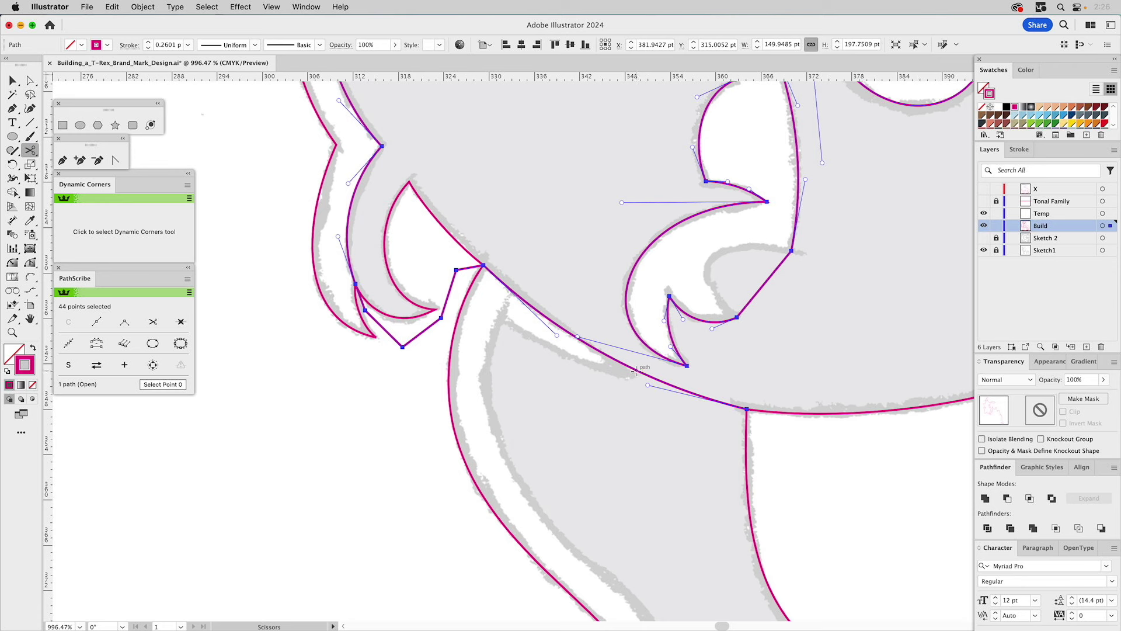
pyautogui.click(635, 372)
pyautogui.press('a')
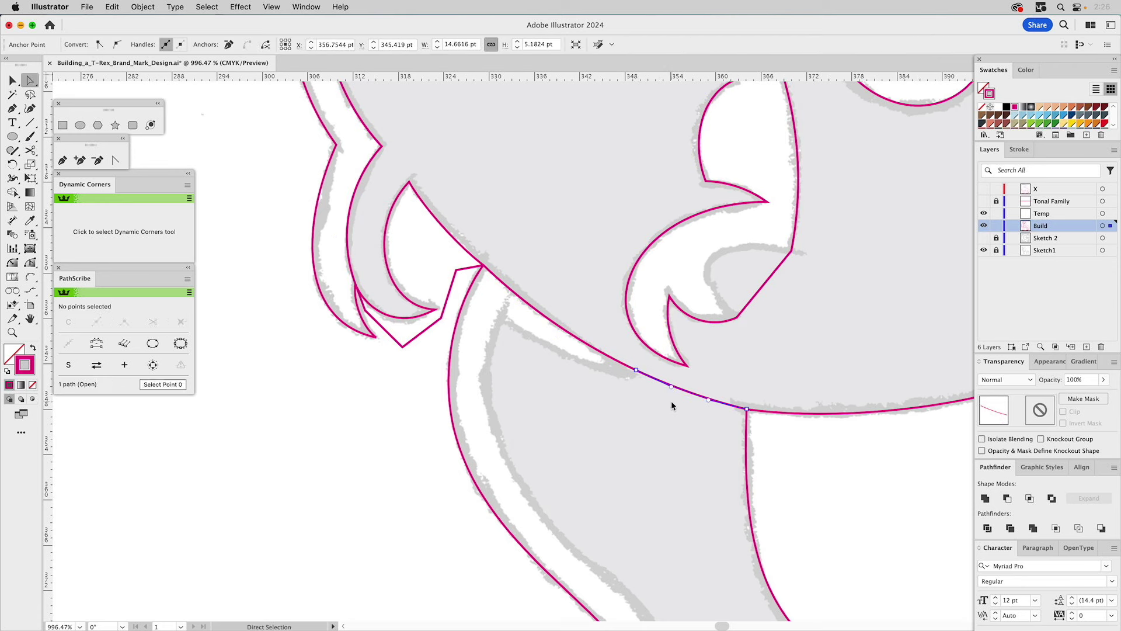
pyautogui.press('Delete')
# Step: Draw an Arc by Points segment from the spike's tip back along its lower edge to the top of the front leg's inner contour
pyautogui.click(30, 277)
pyautogui.click(636, 372)
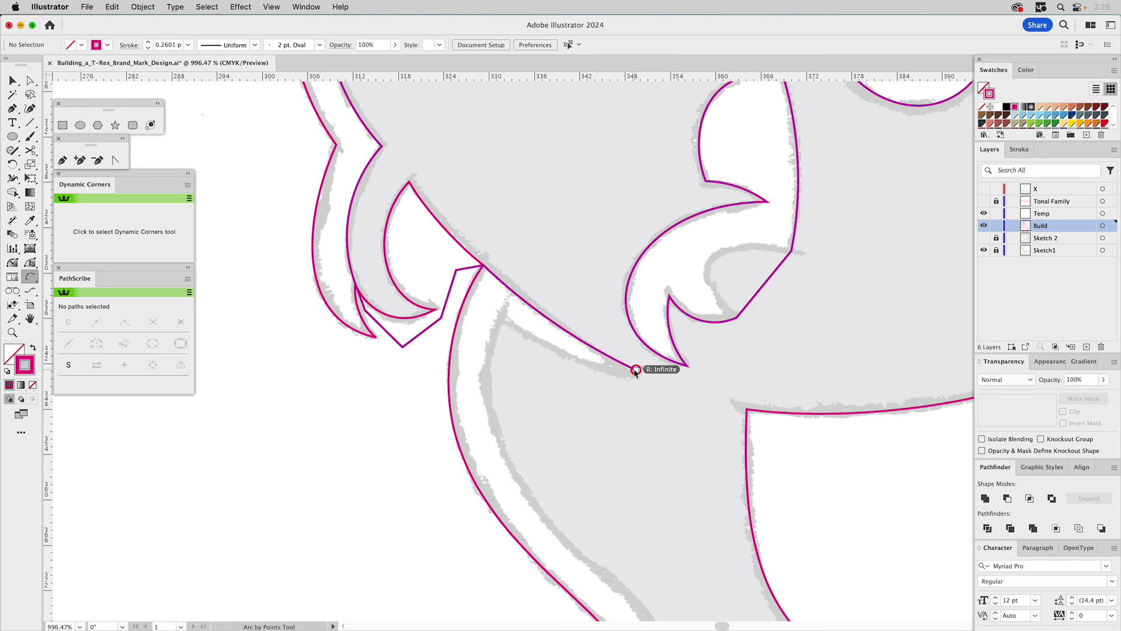
pyautogui.click(499, 321)
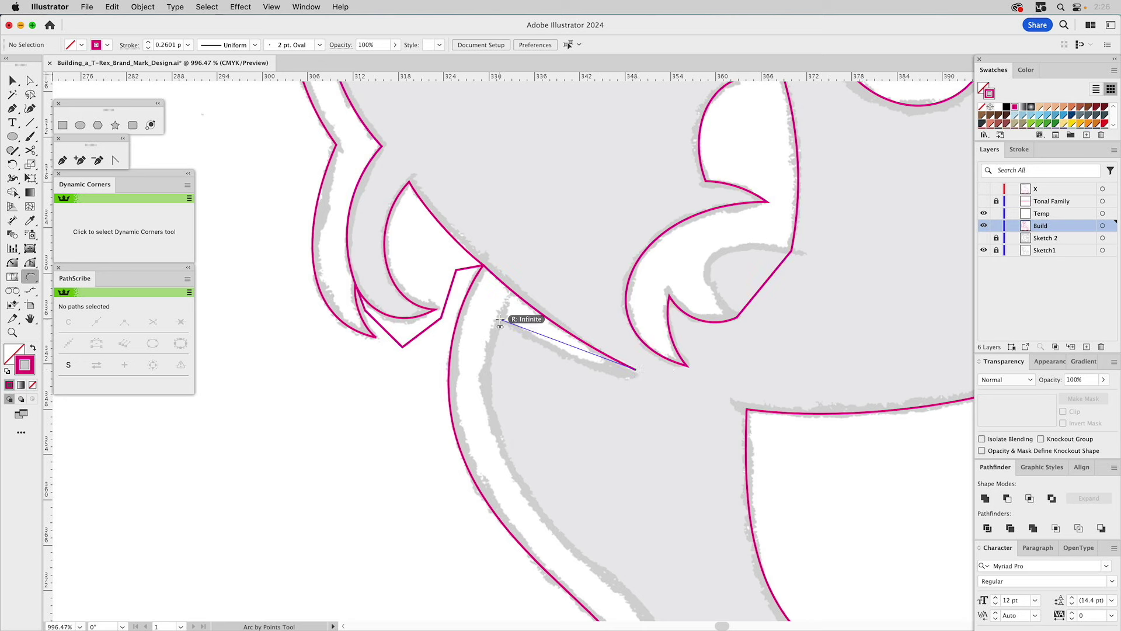
pyautogui.click(535, 345)
# Step: Add a straight Pen segment from the end of the spike's lower arc down to the sketched corner at the front leg's knee
pyautogui.moveTo(534, 345); pyautogui.dragTo(533, 248)
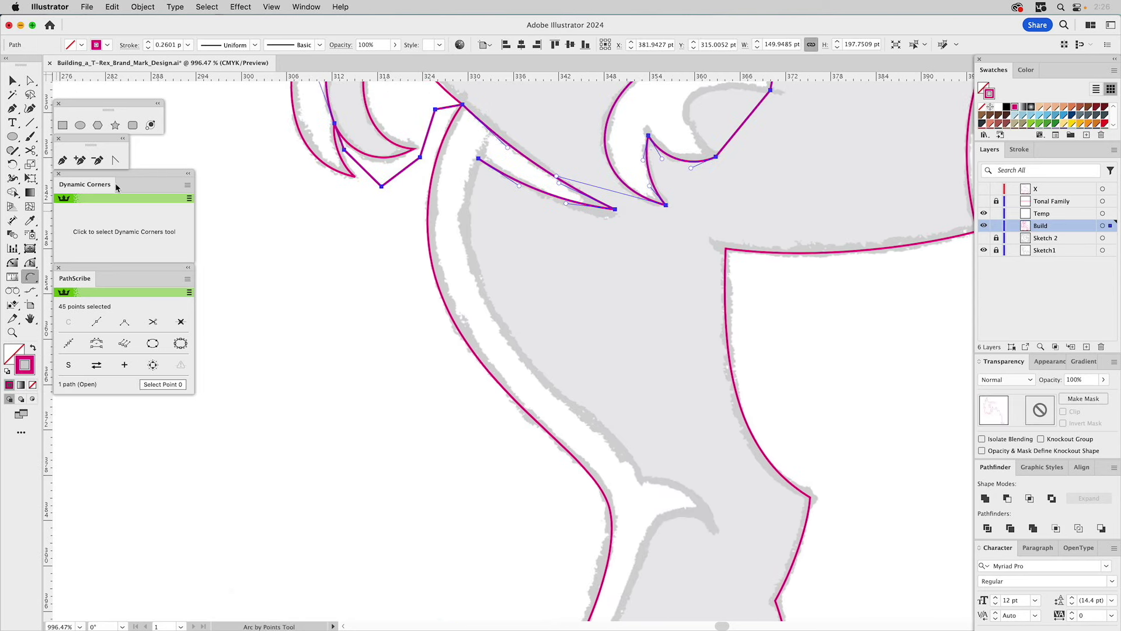
pyautogui.click(63, 160)
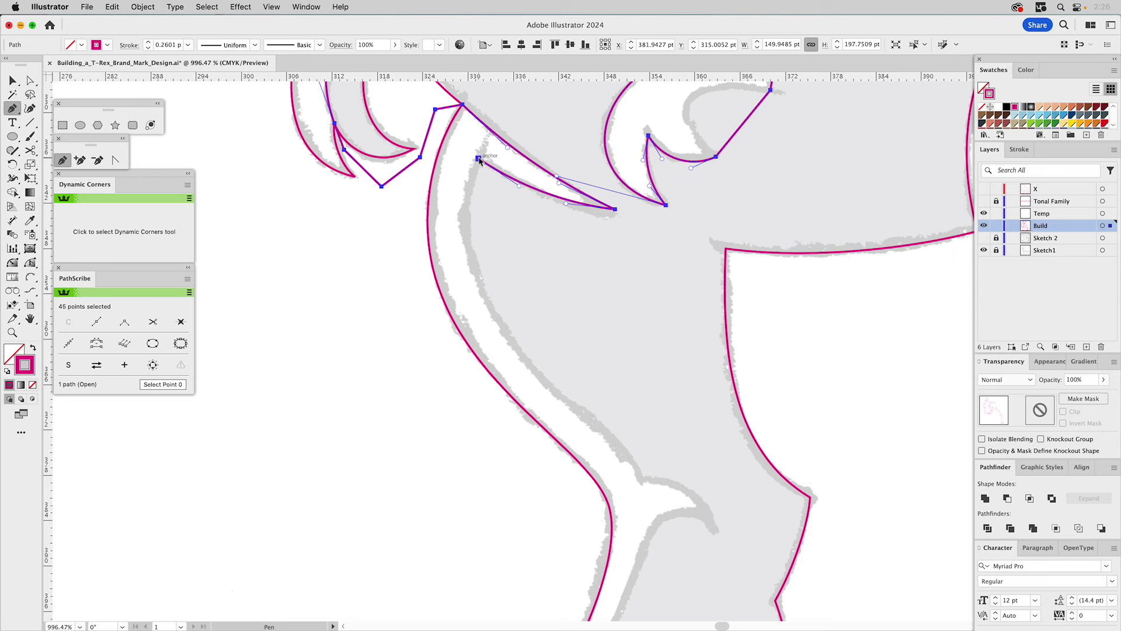
pyautogui.click(479, 158)
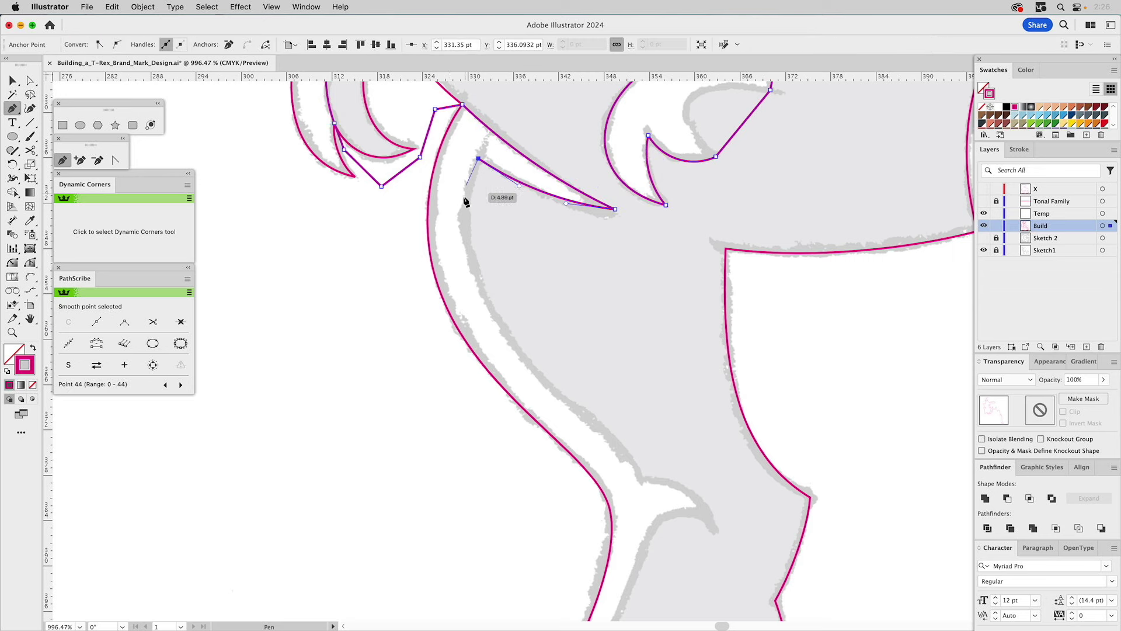
pyautogui.click(641, 482)
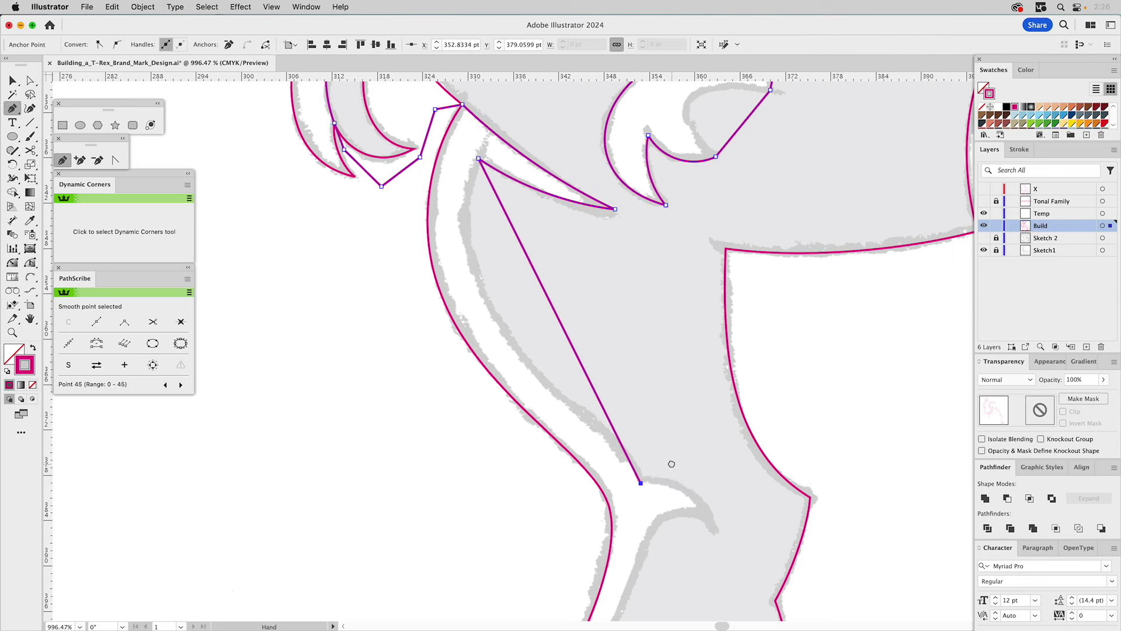
# Step: Draw an Arc by Points segment from the front leg's knee corner over to the tip of the sketched knee spike
pyautogui.moveTo(672, 463); pyautogui.dragTo(629, 177)
pyautogui.hotkey('shift', 'a')
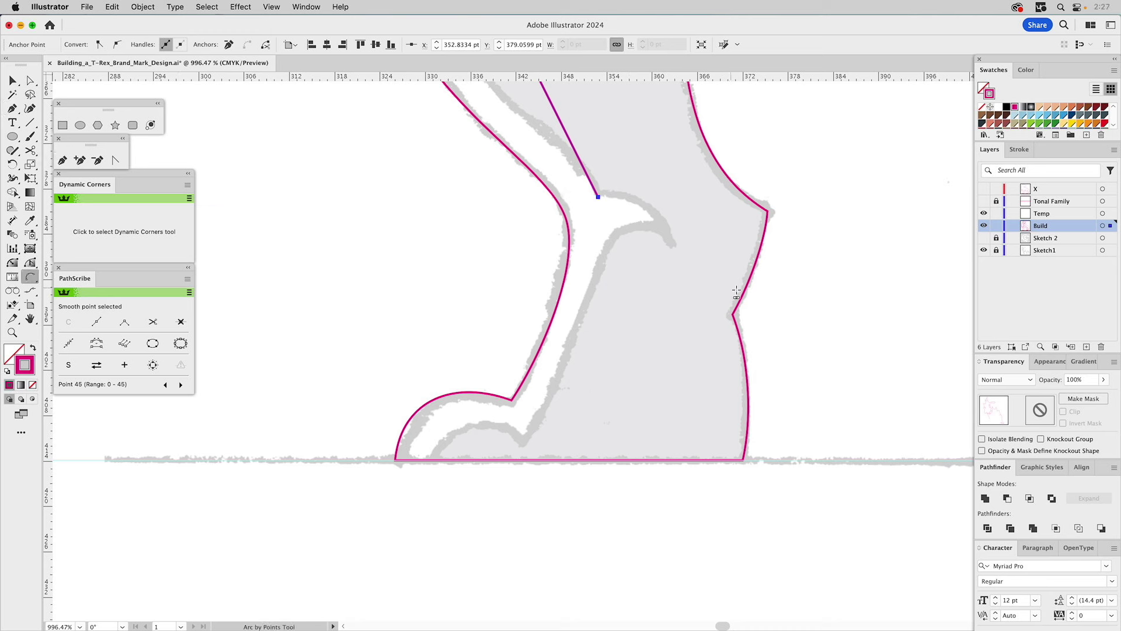
pyautogui.click(598, 197)
pyautogui.click(665, 226)
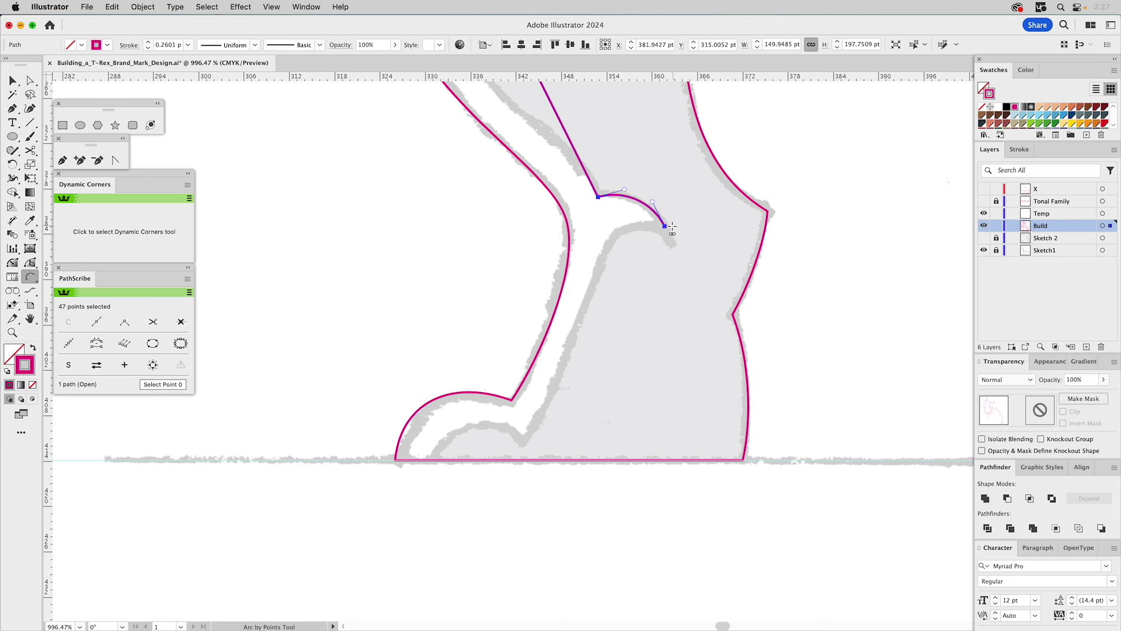
# Step: Continue with Pen segments curving back under the knee spike and running down the shin to the corner above the front foot's toe
pyautogui.click(62, 160)
pyautogui.click(664, 227)
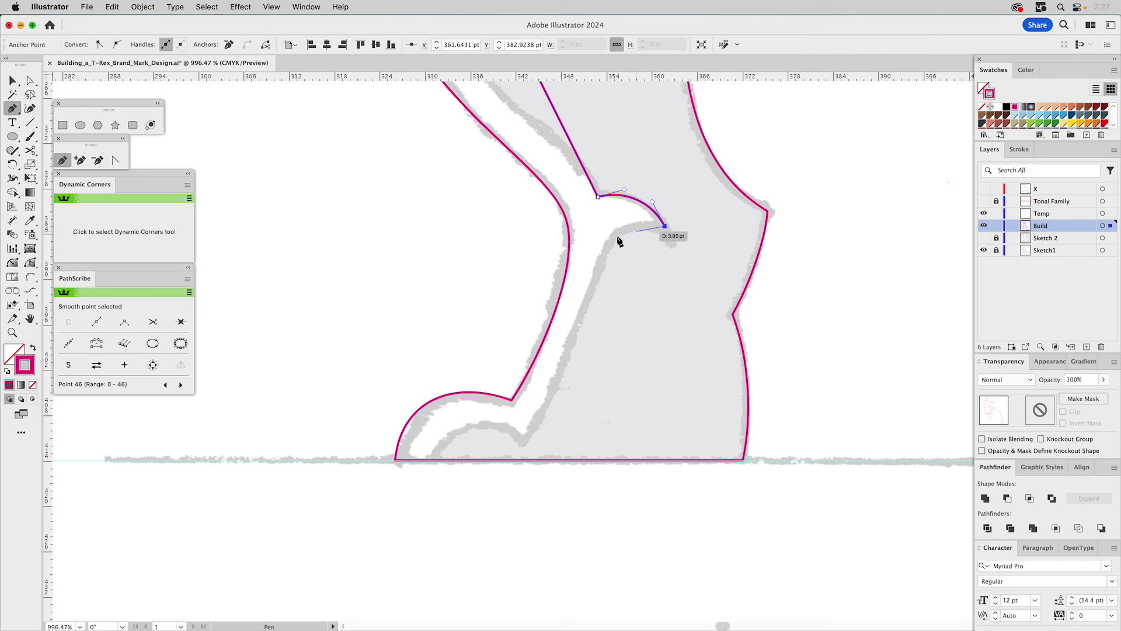
pyautogui.click(609, 245)
pyautogui.moveTo(608, 251); pyautogui.dragTo(596, 280)
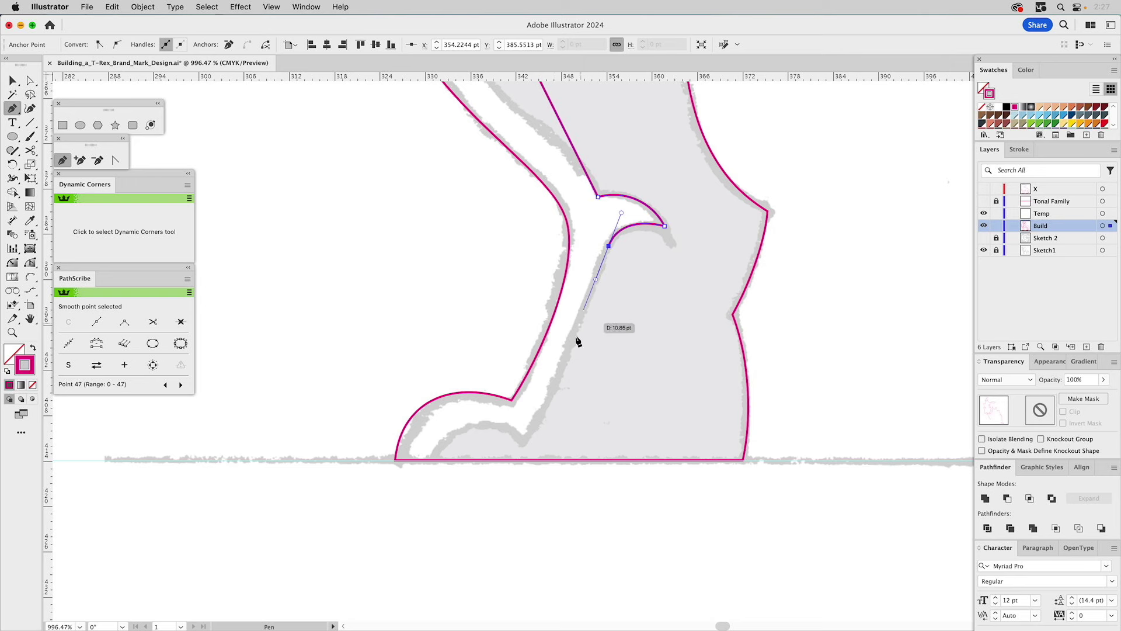
pyautogui.click(526, 443)
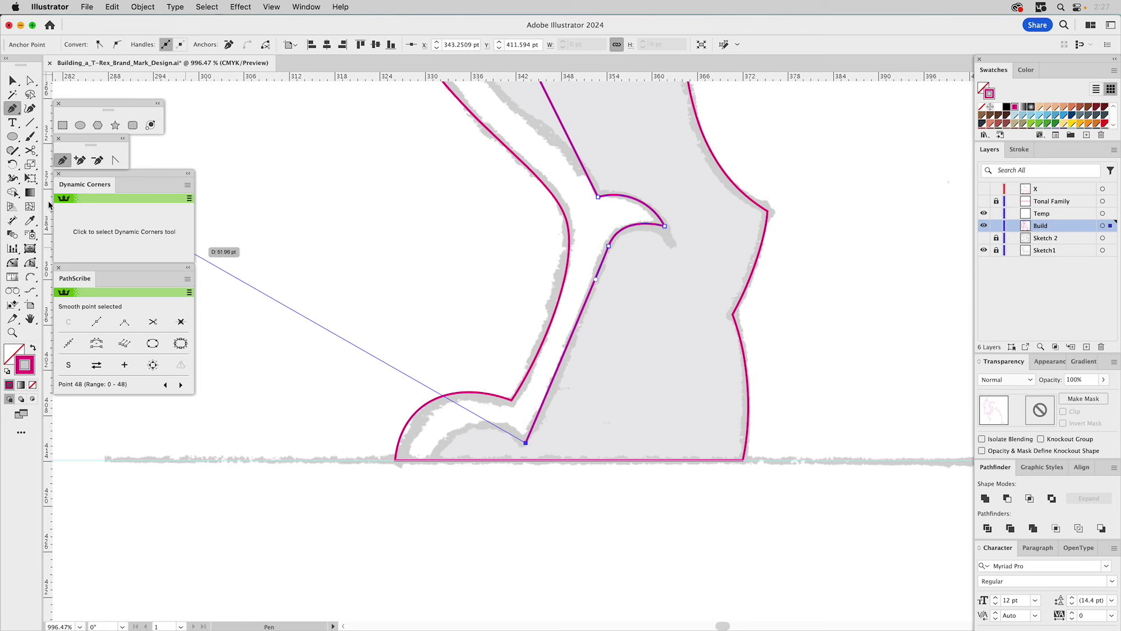
# Step: Draw an Arc by Points segment with a radius of about 7 pt over the front toe to the ground line and remove its middle anchor point
pyautogui.click(31, 279)
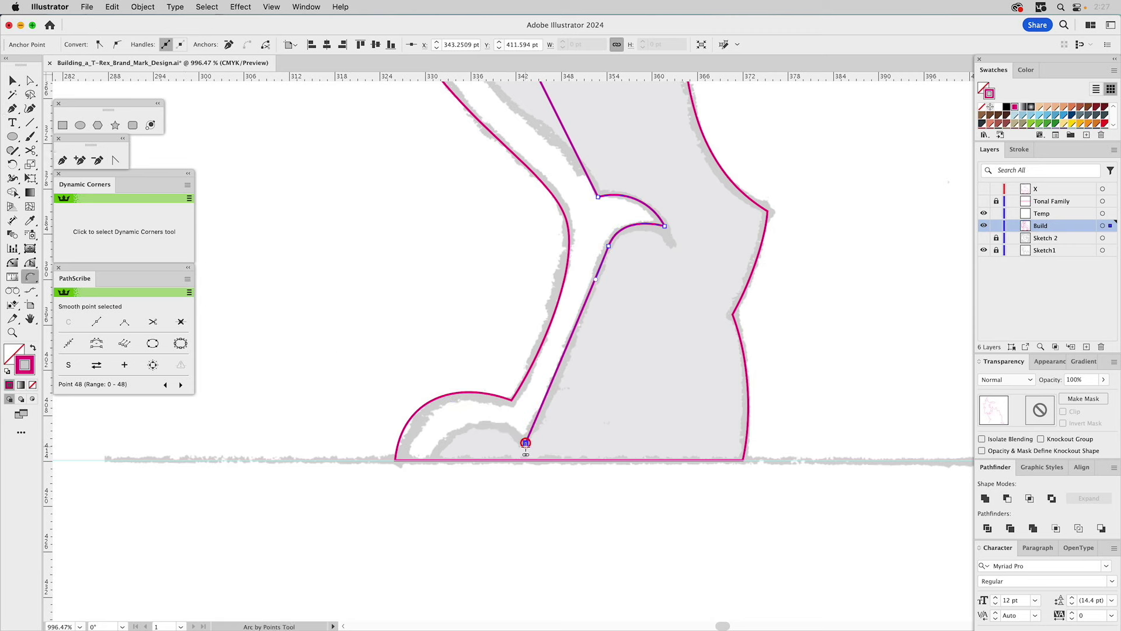
pyautogui.click(526, 443)
pyautogui.click(434, 462)
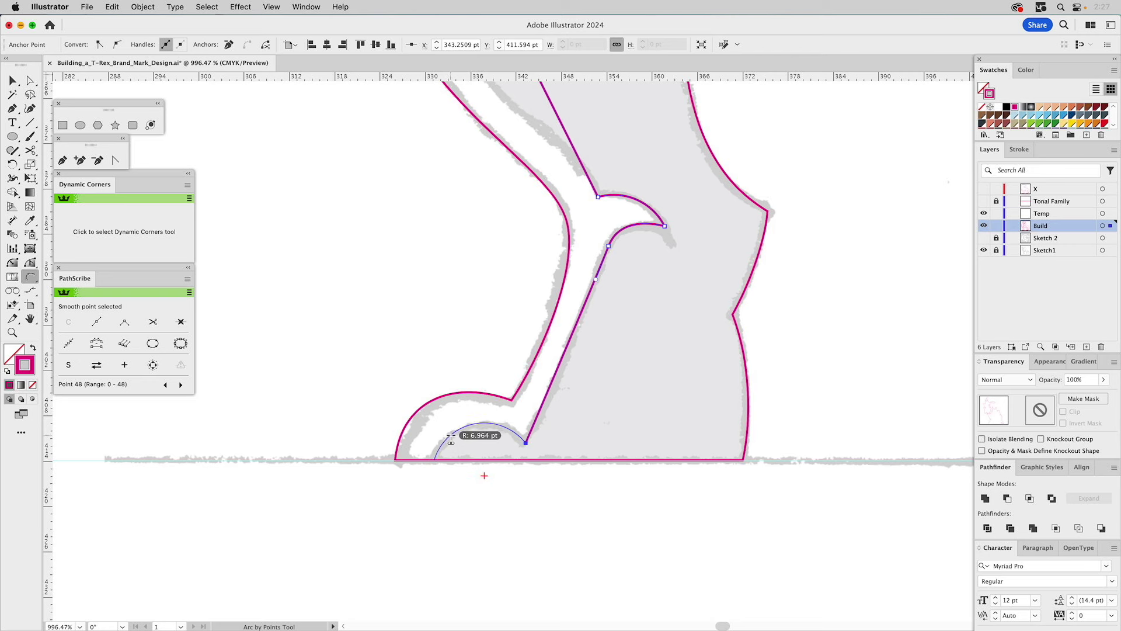
pyautogui.click(494, 421)
pyautogui.press('a')
pyautogui.click(474, 423)
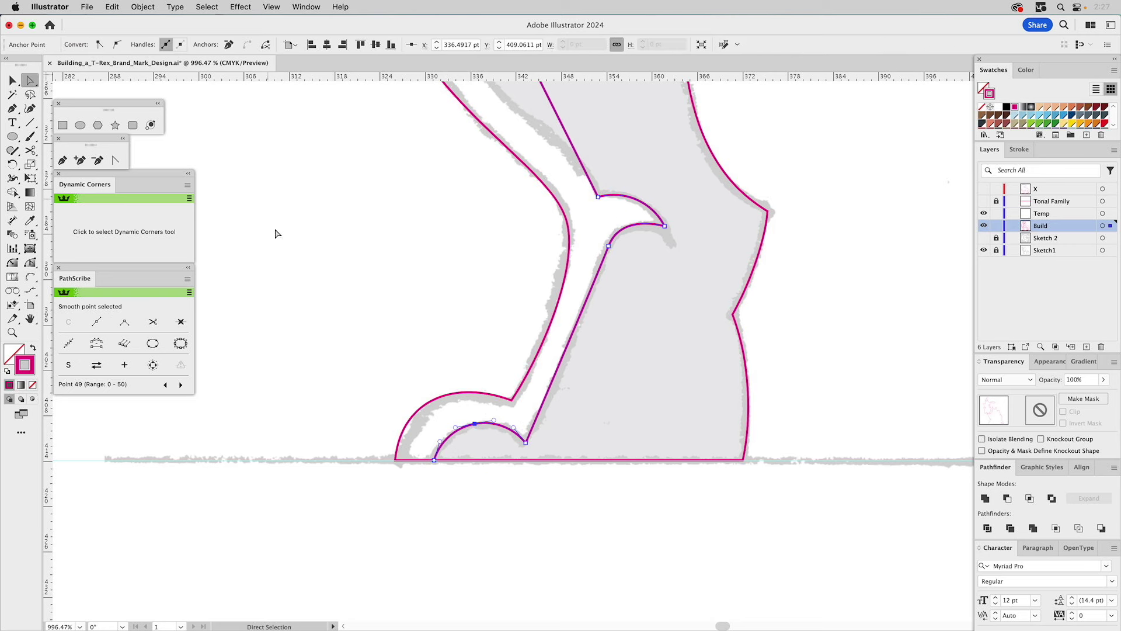
pyautogui.click(182, 321)
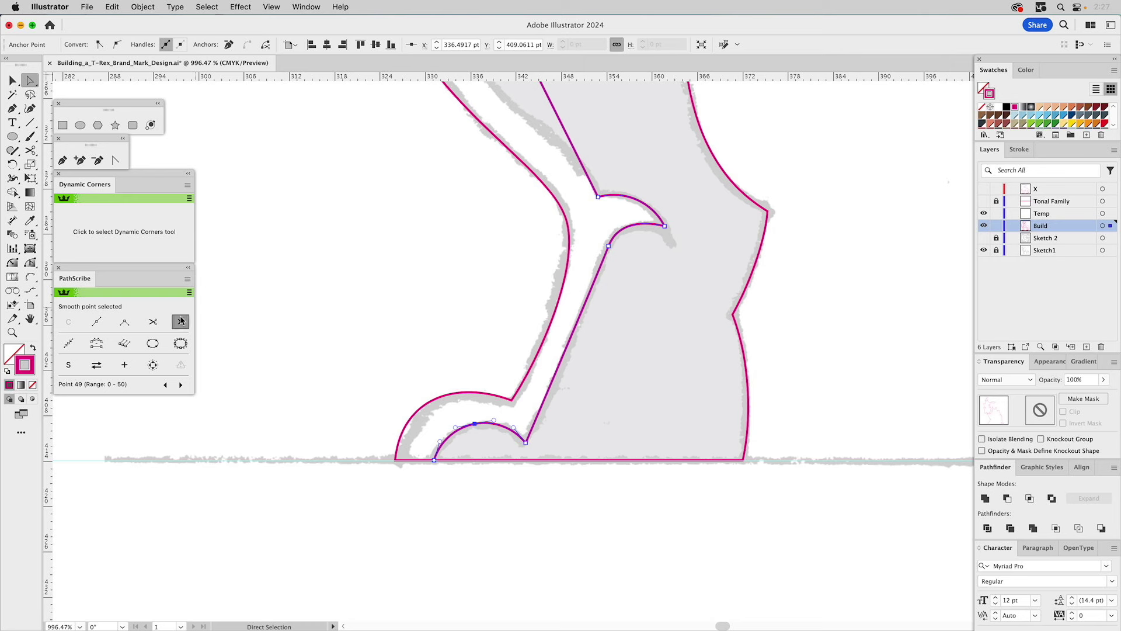
# Step: Bend the front shin's straight inner segment to the sketch by adjusting its handles at both ends with the PathScribe tool
pyautogui.click(608, 246)
pyautogui.click(29, 276)
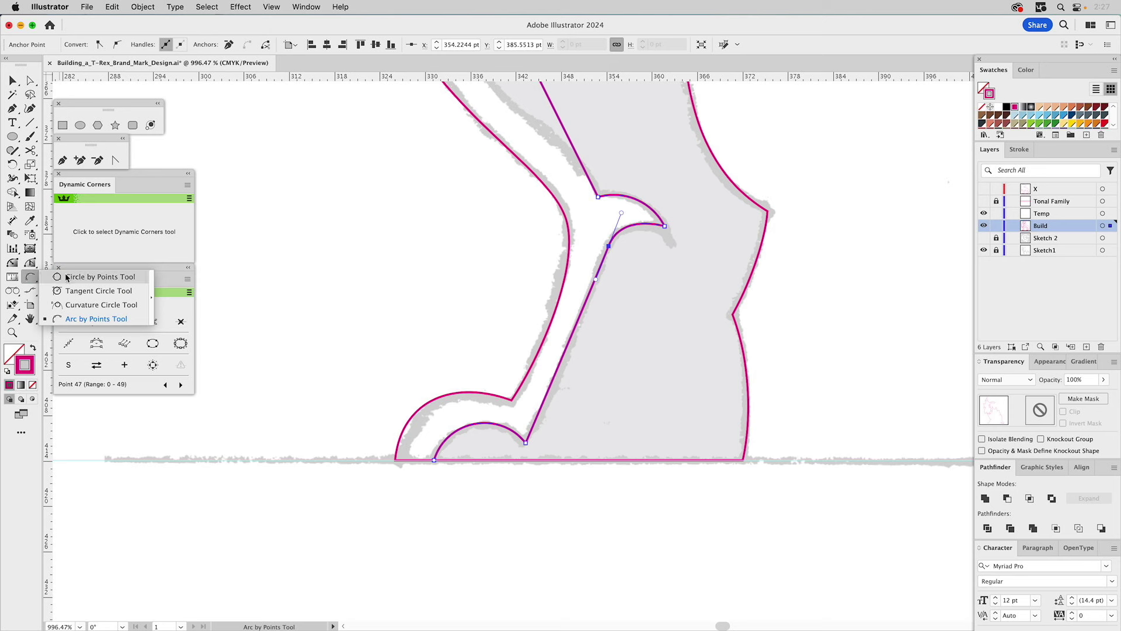
pyautogui.click(31, 264)
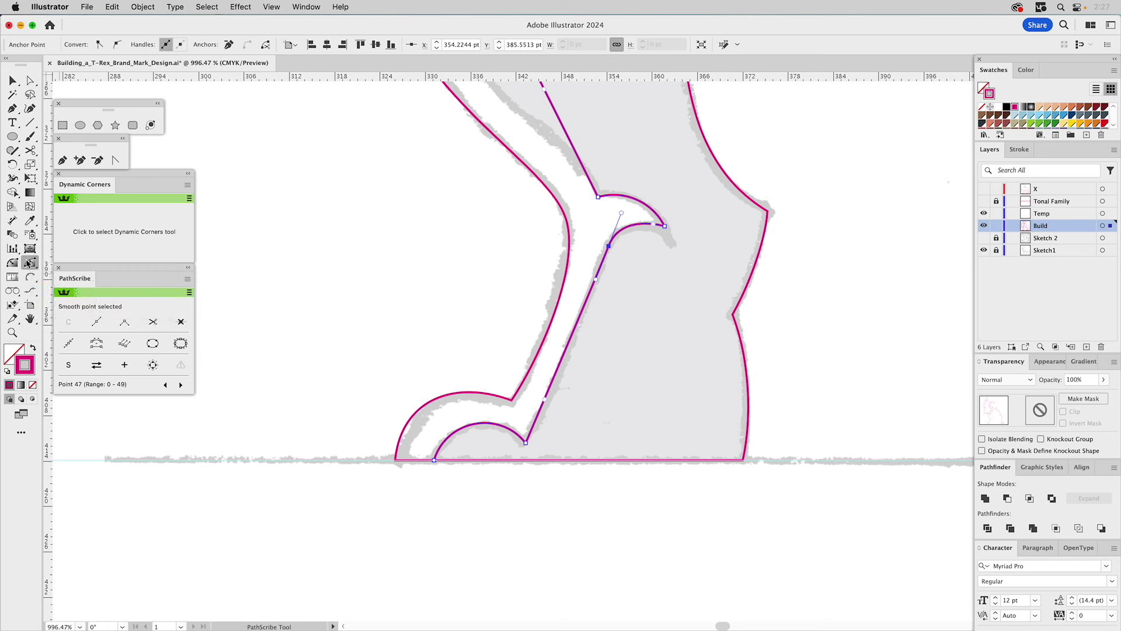
pyautogui.moveTo(546, 402); pyautogui.dragTo(566, 380)
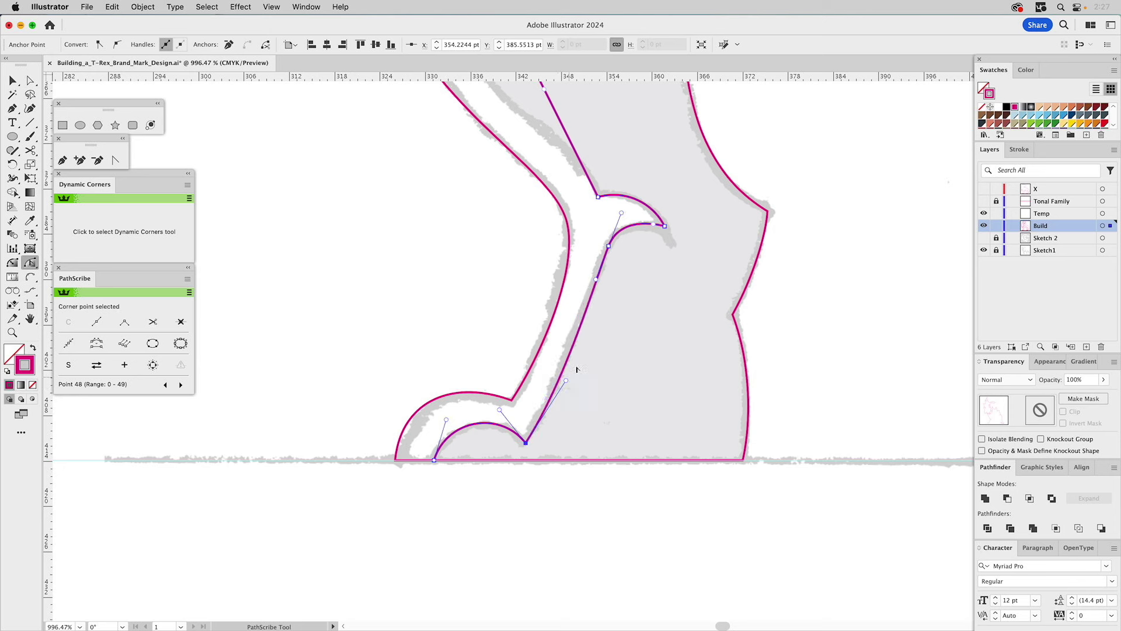
pyautogui.moveTo(595, 279); pyautogui.dragTo(590, 279)
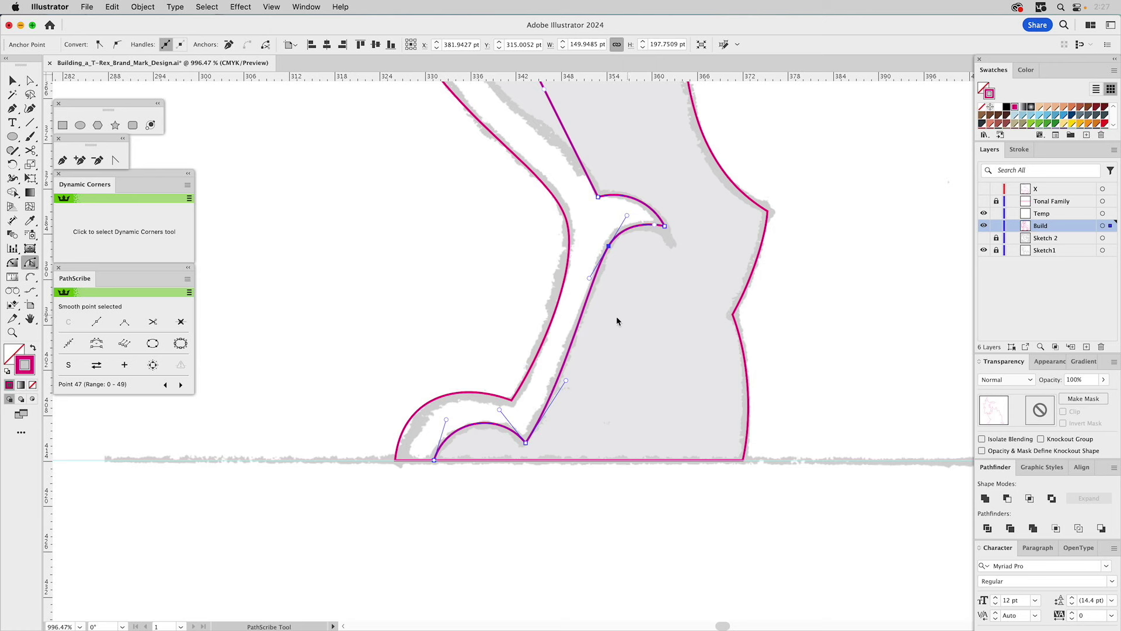
pyautogui.moveTo(565, 378); pyautogui.dragTo(583, 345)
pyautogui.click(648, 275)
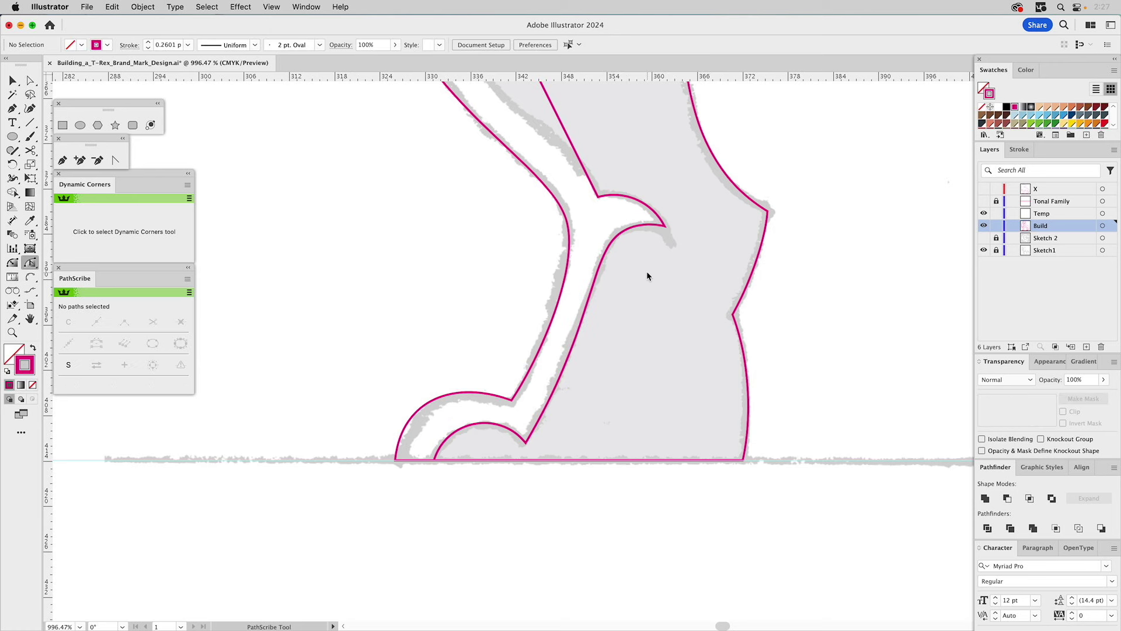
# Step: Curve the straight segment between the front leg's upper inner corner and the knee outward towards the sketched contour by reshaping its end handles
pyautogui.scroll(10, 649, 280)
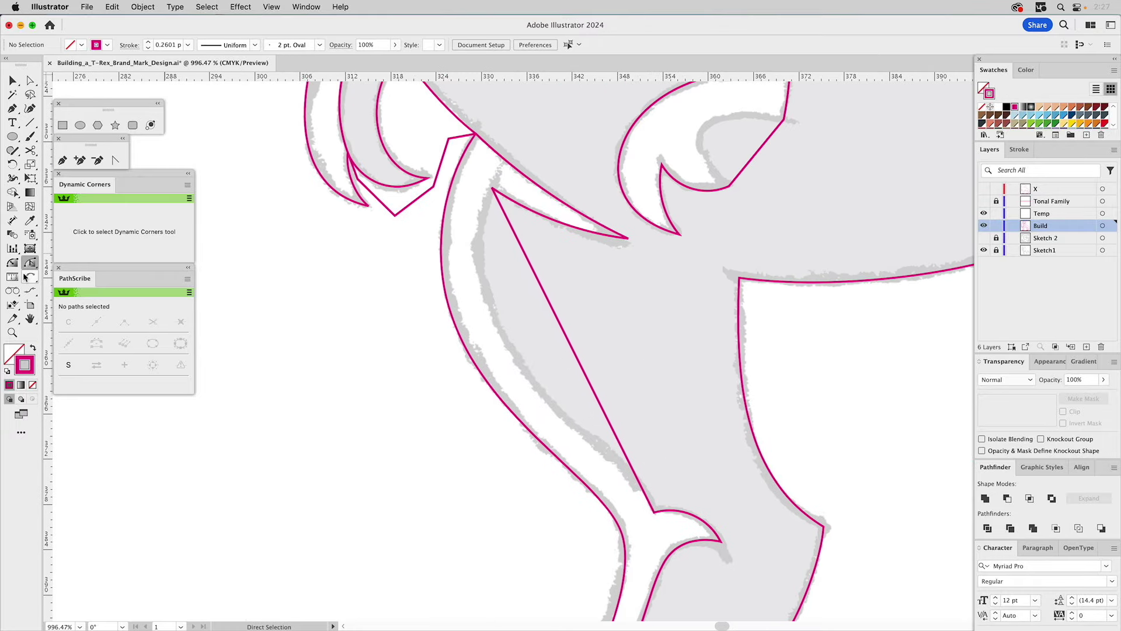
pyautogui.moveTo(515, 235); pyautogui.dragTo(487, 236)
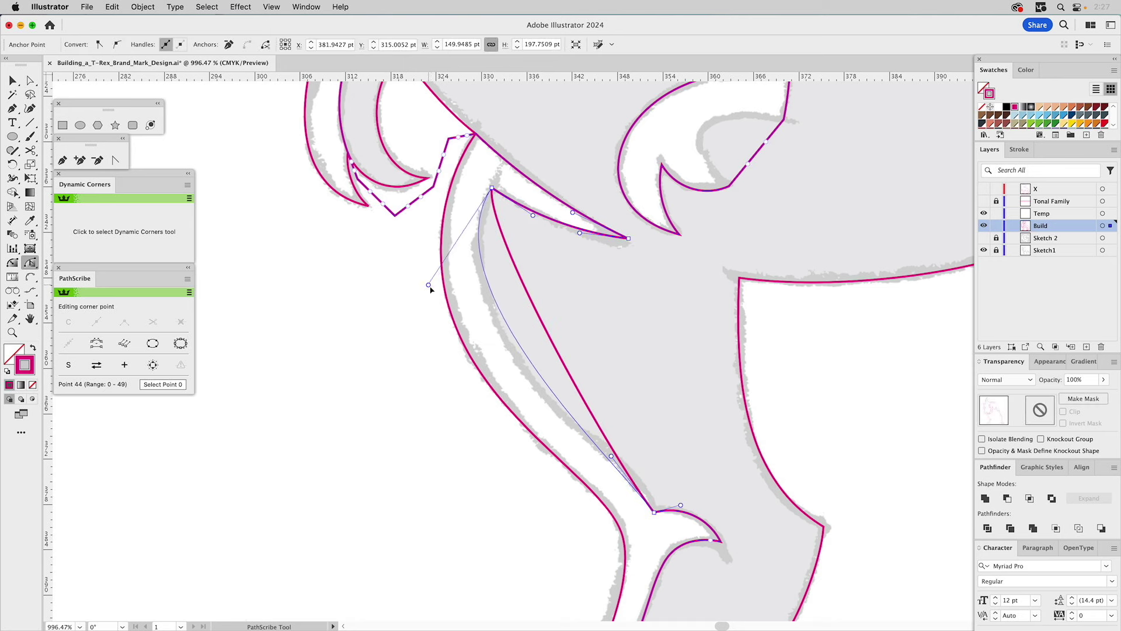
pyautogui.press('super')
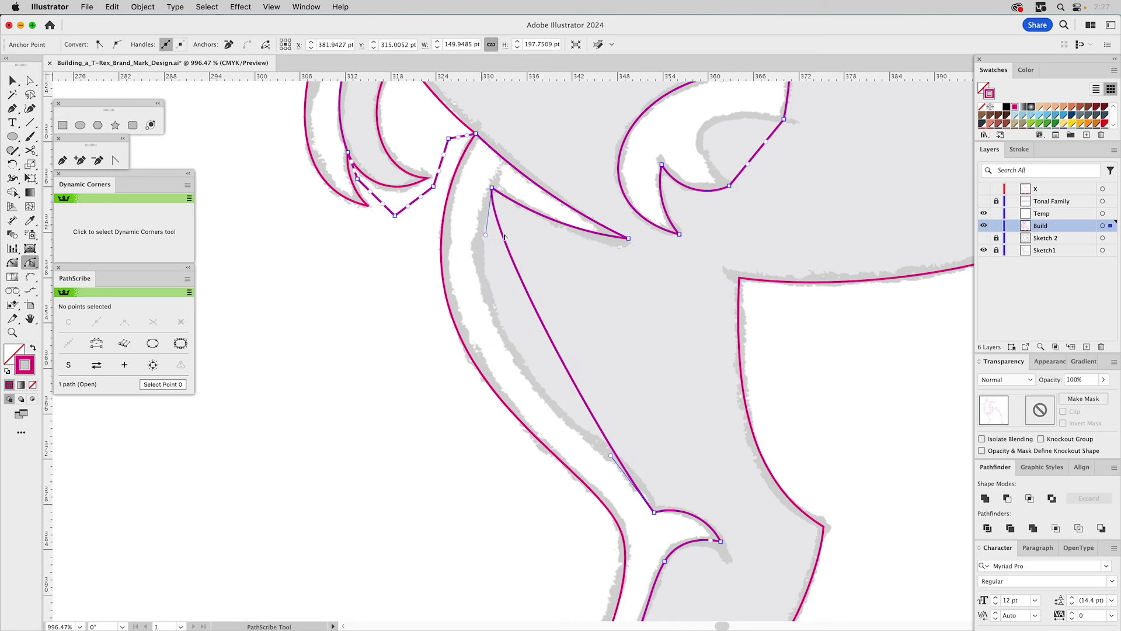
pyautogui.click(115, 160)
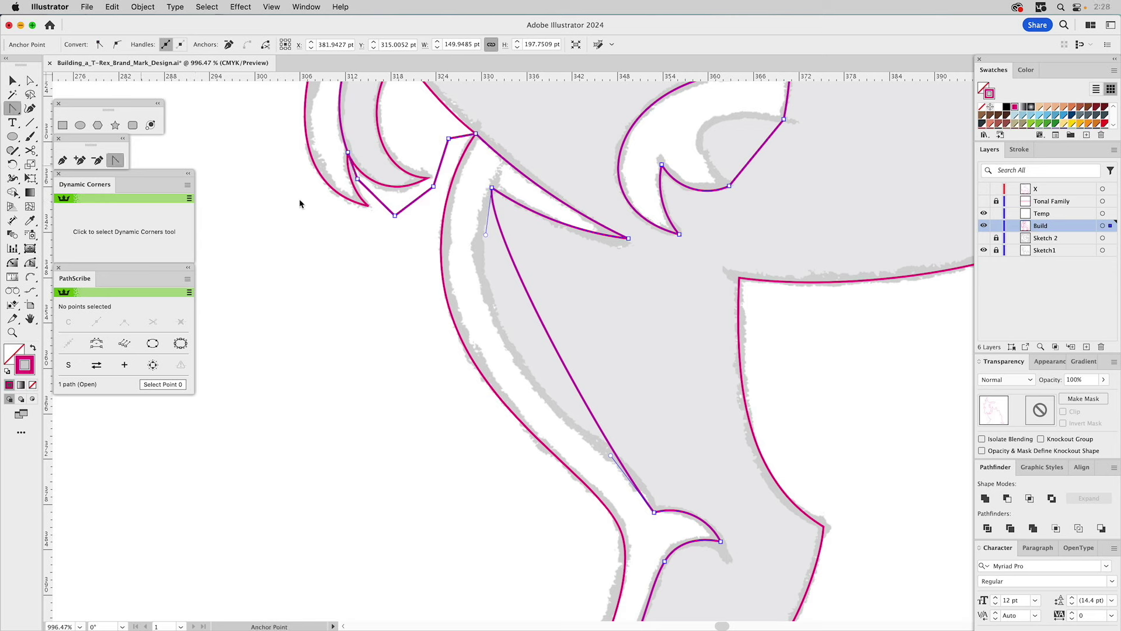
pyautogui.moveTo(506, 245); pyautogui.dragTo(428, 311)
pyautogui.press('super')
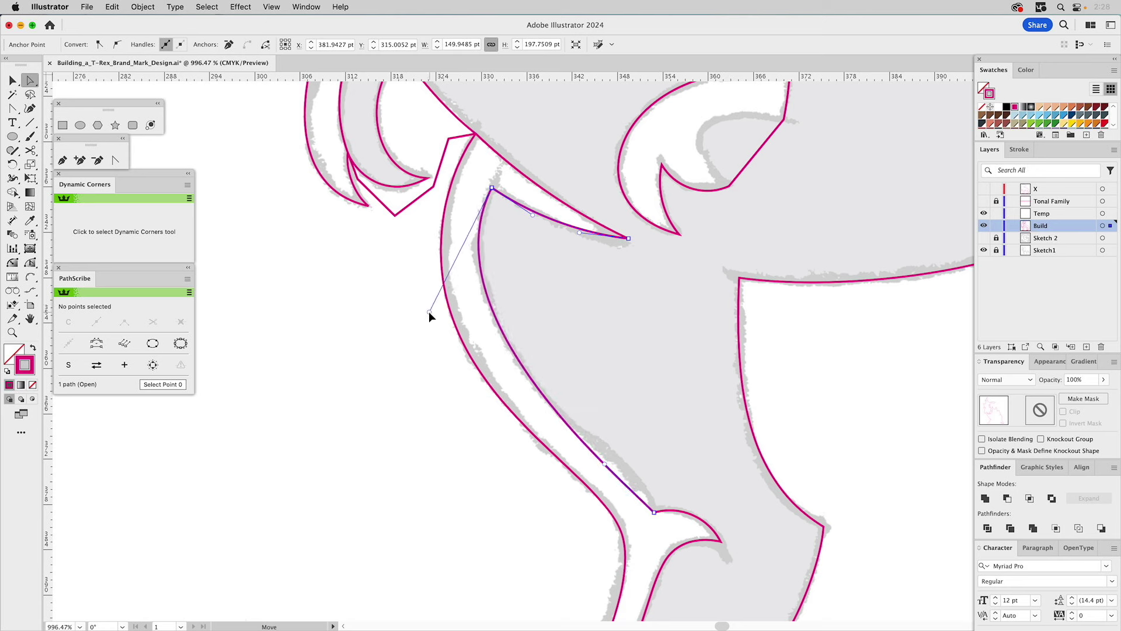
pyautogui.moveTo(605, 464); pyautogui.dragTo(622, 422)
pyautogui.moveTo(429, 314)
pyautogui.mouseDown()
pyautogui.moveTo(436, 363)
pyautogui.moveTo(432, 304)
pyautogui.mouseUp()
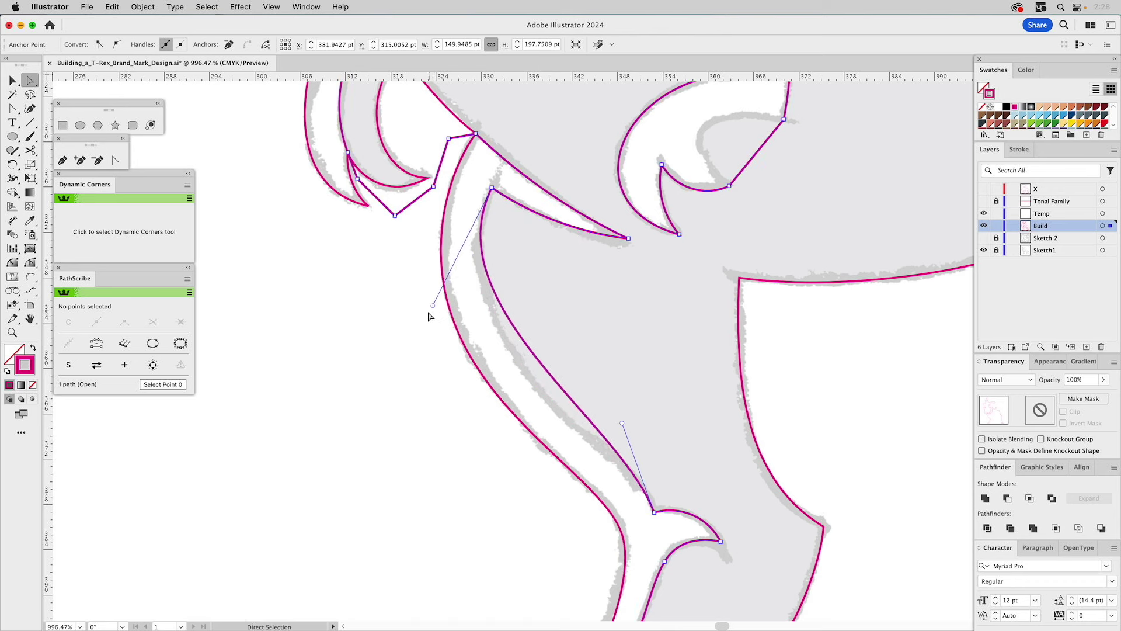
# Step: Add an anchor point midway along the upper front leg's inner curve, shift it onto the sketch and refine the surrounding handles
pyautogui.click(80, 160)
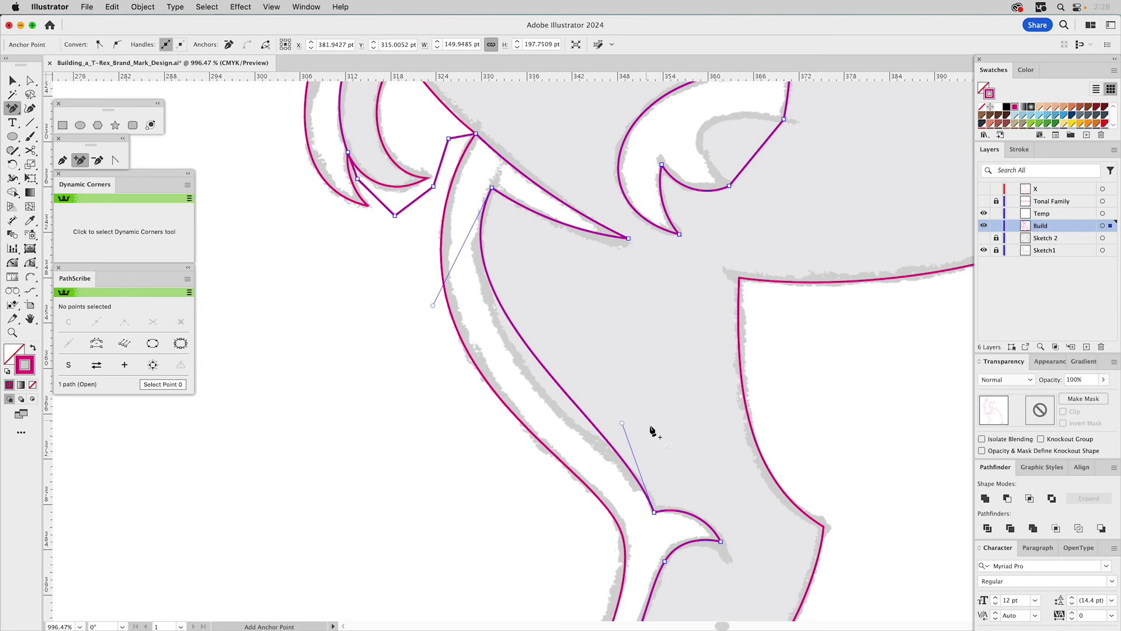
pyautogui.click(555, 380)
pyautogui.moveTo(554, 380); pyautogui.dragTo(538, 388)
pyautogui.moveTo(641, 474); pyautogui.dragTo(623, 456)
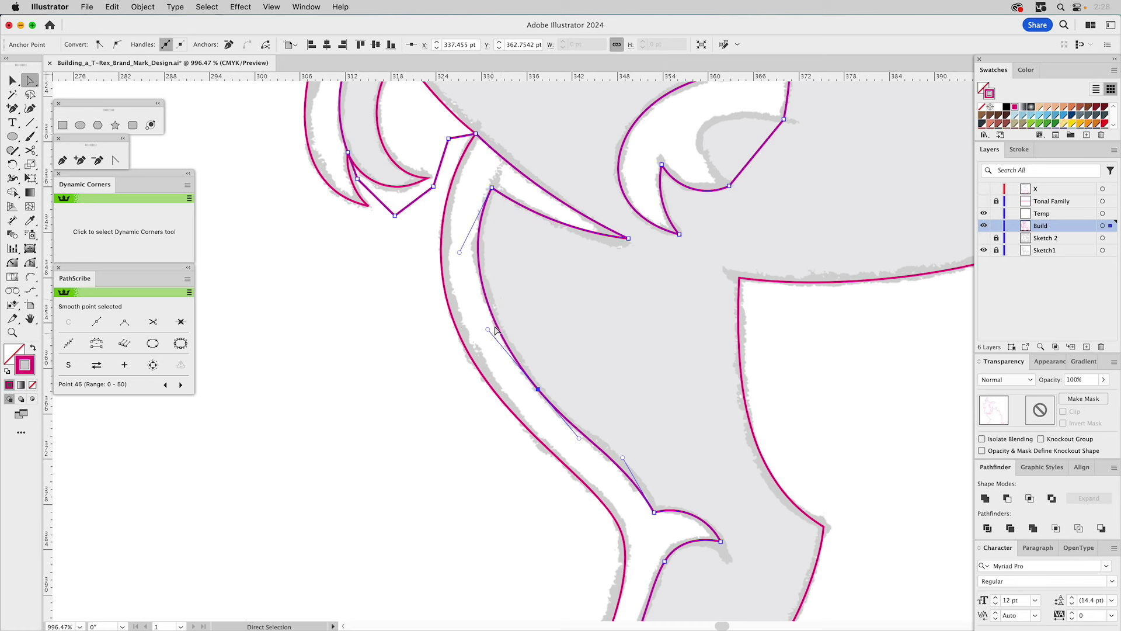
pyautogui.moveTo(488, 330); pyautogui.dragTo(483, 325)
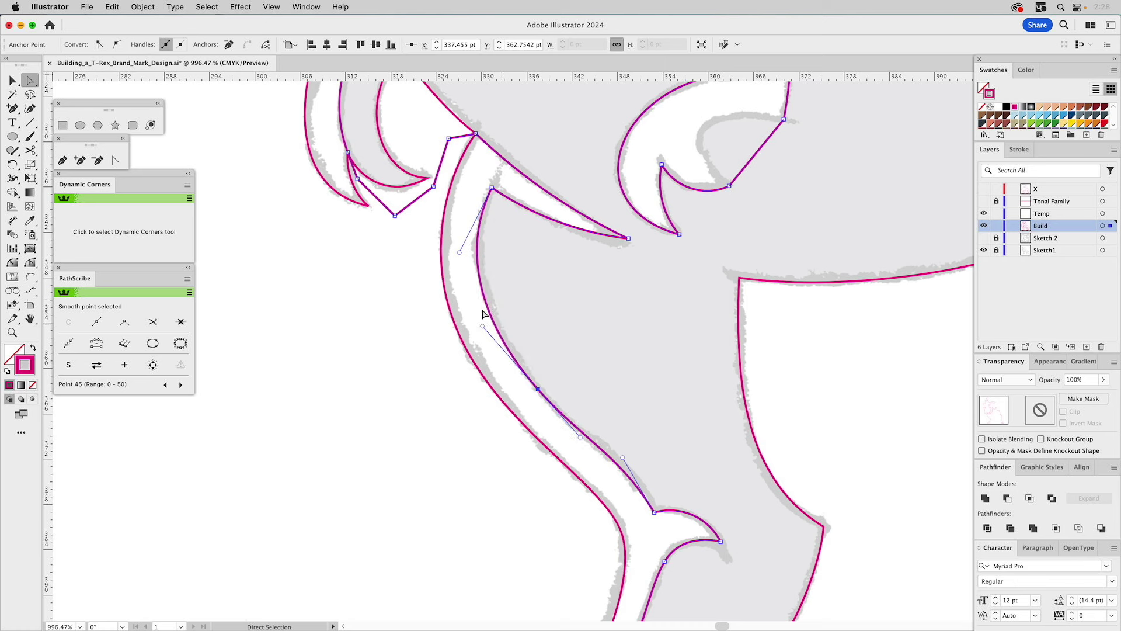
pyautogui.moveTo(460, 251); pyautogui.dragTo(461, 246)
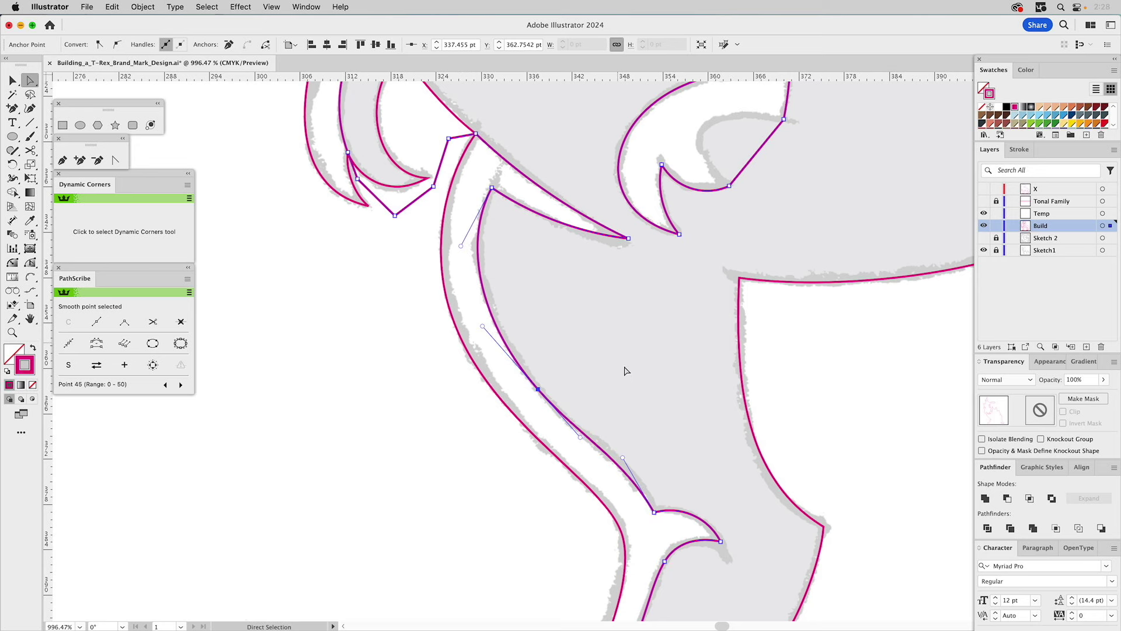
pyautogui.scroll(-2, 616, 355)
pyautogui.moveTo(616, 355); pyautogui.dragTo(581, 272)
pyautogui.click(587, 282)
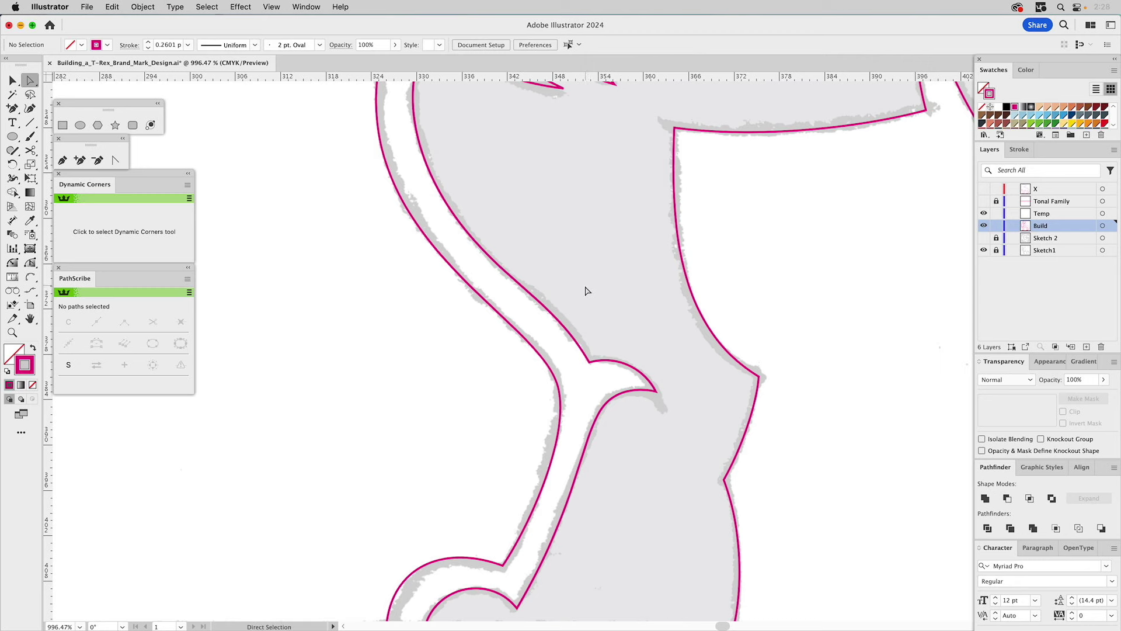
# Step: Change the stroke of the long inner shading path from chest to feet to a blue swatch
pyautogui.click(12, 332)
pyautogui.keyDown('alt'); pyautogui.click(620, 307); pyautogui.keyUp('alt')
pyautogui.keyDown('alt'); pyautogui.click(613, 308); pyautogui.keyUp('alt')
pyautogui.keyDown('alt'); pyautogui.click(565, 314); pyautogui.keyUp('alt')
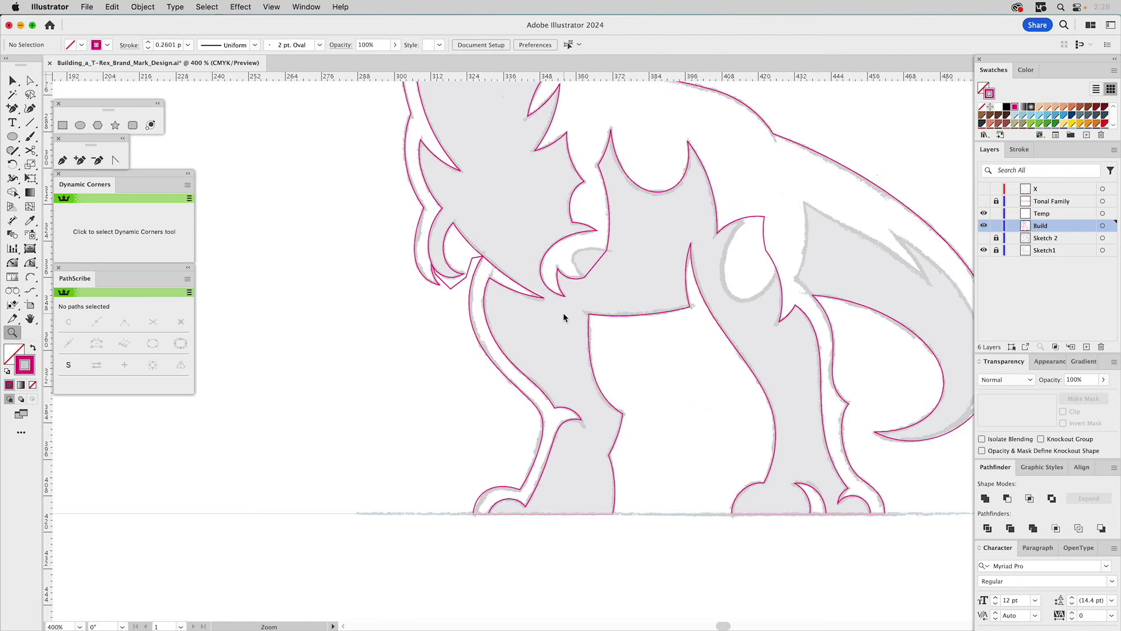
pyautogui.keyDown('alt'); pyautogui.click(563, 313); pyautogui.keyUp('alt')
pyautogui.press('v')
pyautogui.scroll(3, 570, 152)
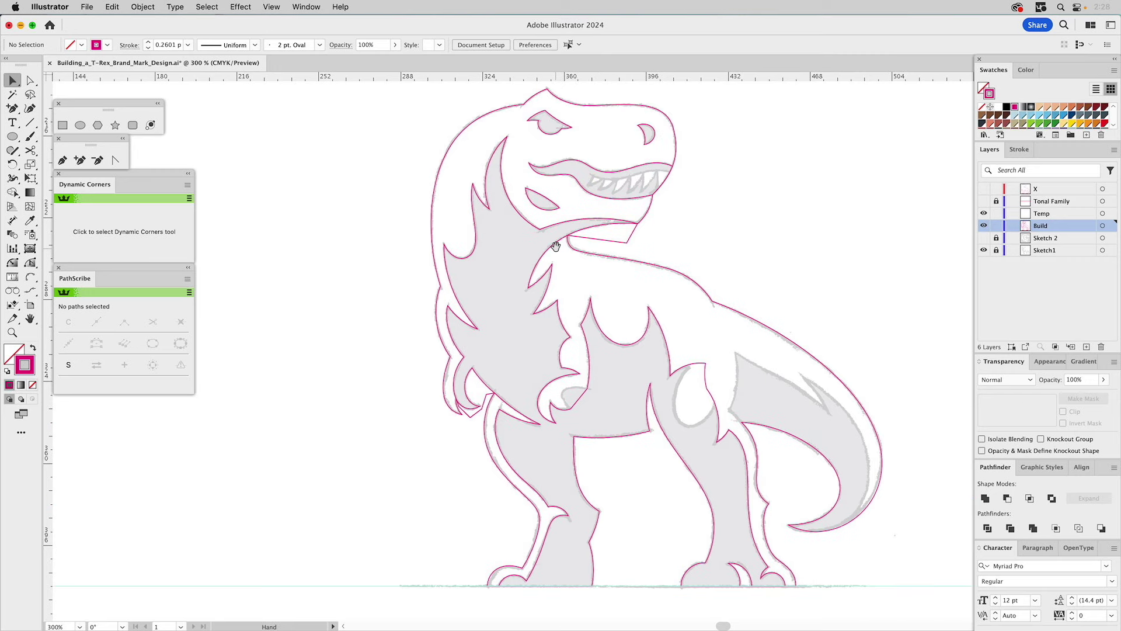
pyautogui.click(508, 205)
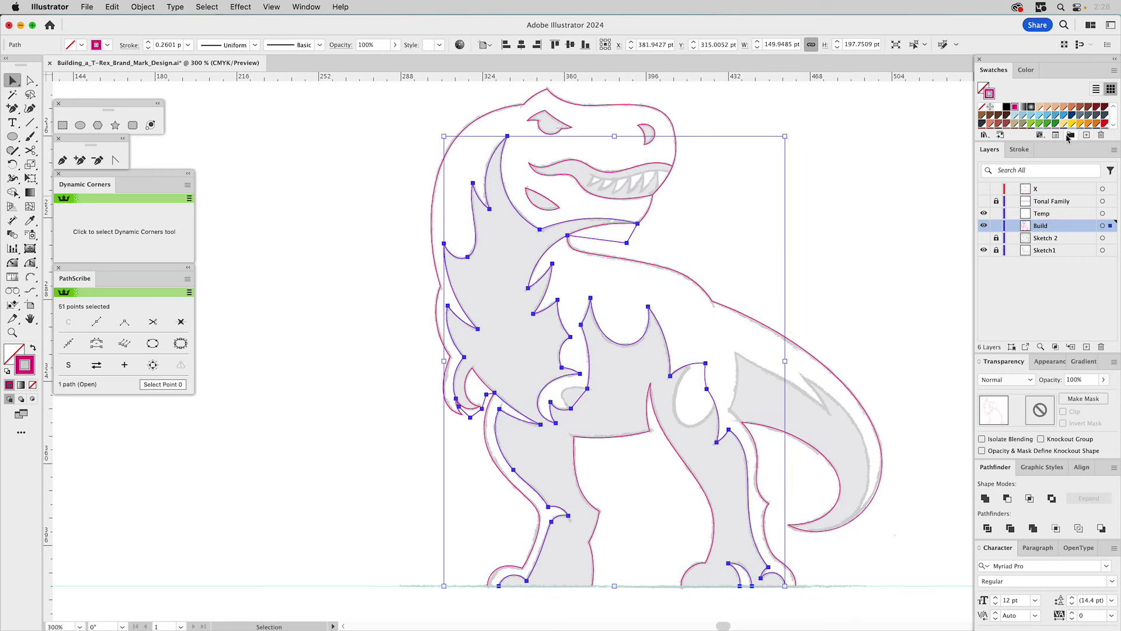
pyautogui.moveTo(1066, 117); pyautogui.dragTo(995, 99)
pyautogui.click(833, 286)
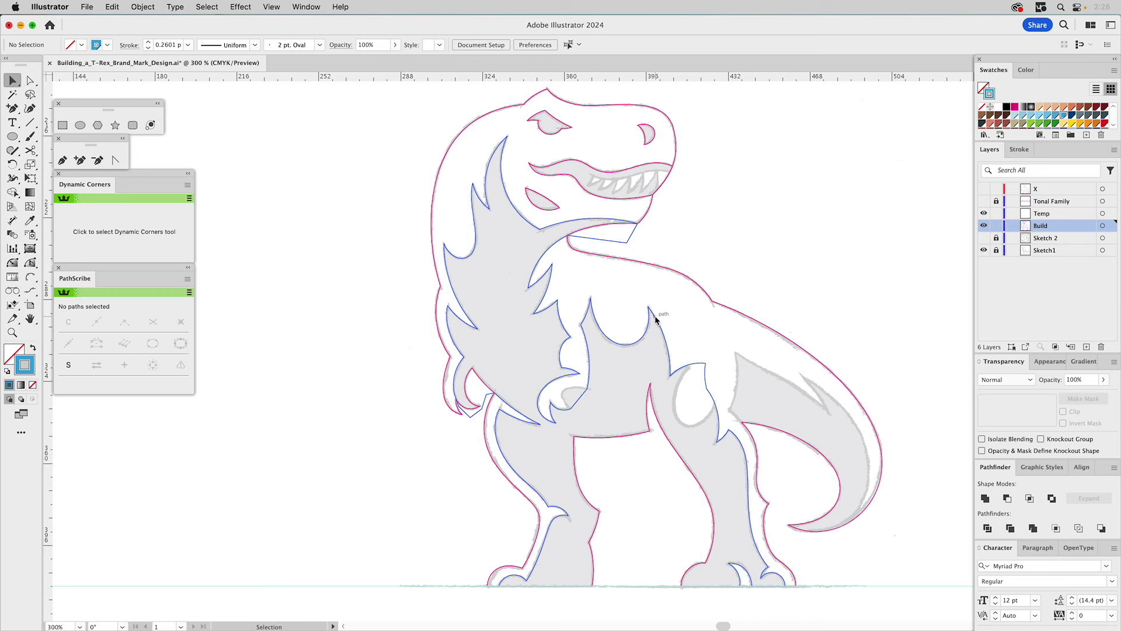
# Step: Close the shading path with straight Pen segments running below the ground line from the hind foot to the front toe
pyautogui.click(62, 160)
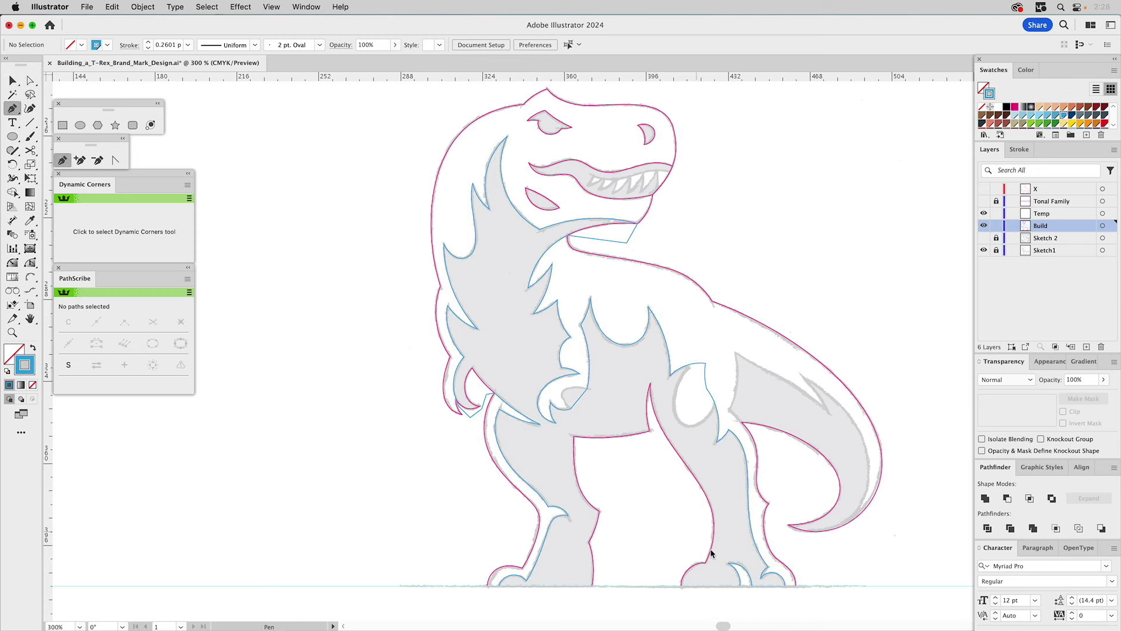
pyautogui.moveTo(738, 584); pyautogui.dragTo(733, 605)
pyautogui.click(728, 602)
pyautogui.click(534, 608)
pyautogui.click(499, 586)
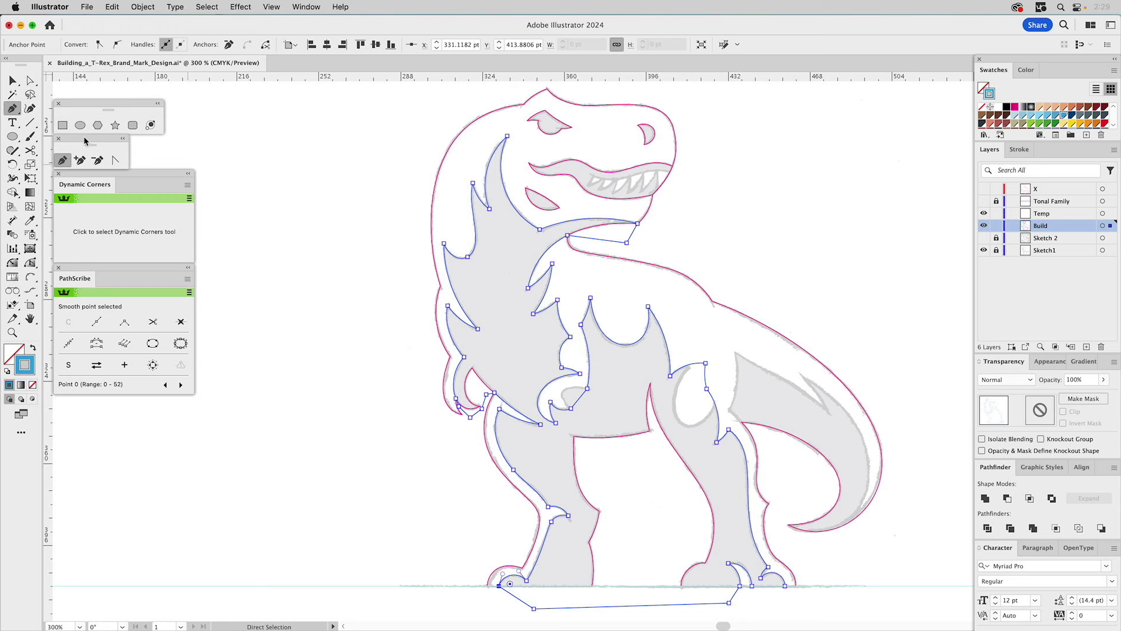
# Step: Draw an ellipse of about 16.4 × 29.5 pt over the sketched oval on the hind leg's thigh
pyautogui.click(80, 125)
pyautogui.click(12, 332)
pyautogui.moveTo(637, 328); pyautogui.dragTo(733, 473)
pyautogui.click(80, 125)
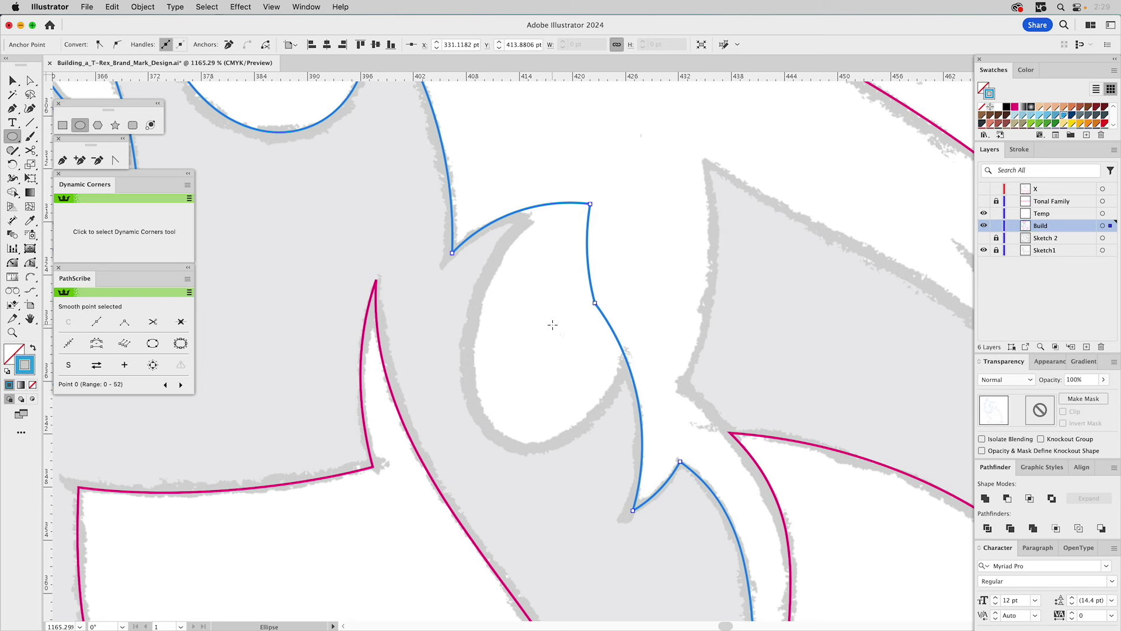
pyautogui.moveTo(553, 323); pyautogui.dragTo(625, 453)
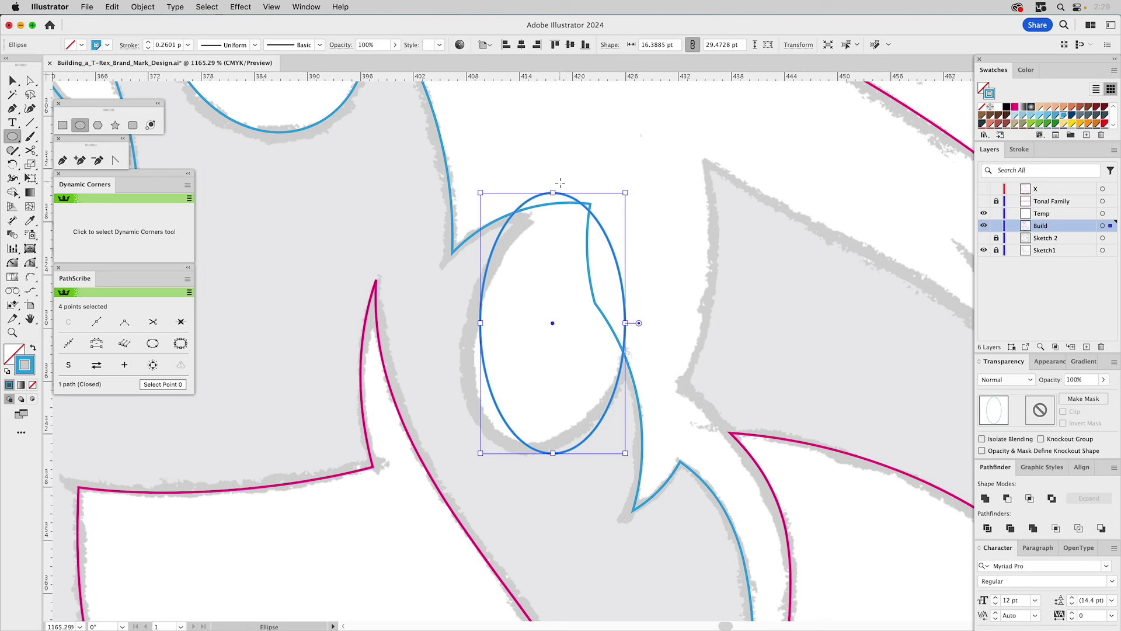
# Step: Rotate the thigh ellipse clockwise to match the sketched oval and resize it to about 18.7 × 29.2 pt
pyautogui.moveTo(557, 184)
pyautogui.mouseDown()
pyautogui.moveTo(578, 187)
pyautogui.moveTo(557, 189)
pyautogui.mouseUp()
pyautogui.moveTo(557, 187); pyautogui.dragTo(590, 217)
pyautogui.moveTo(482, 309); pyautogui.dragTo(477, 306)
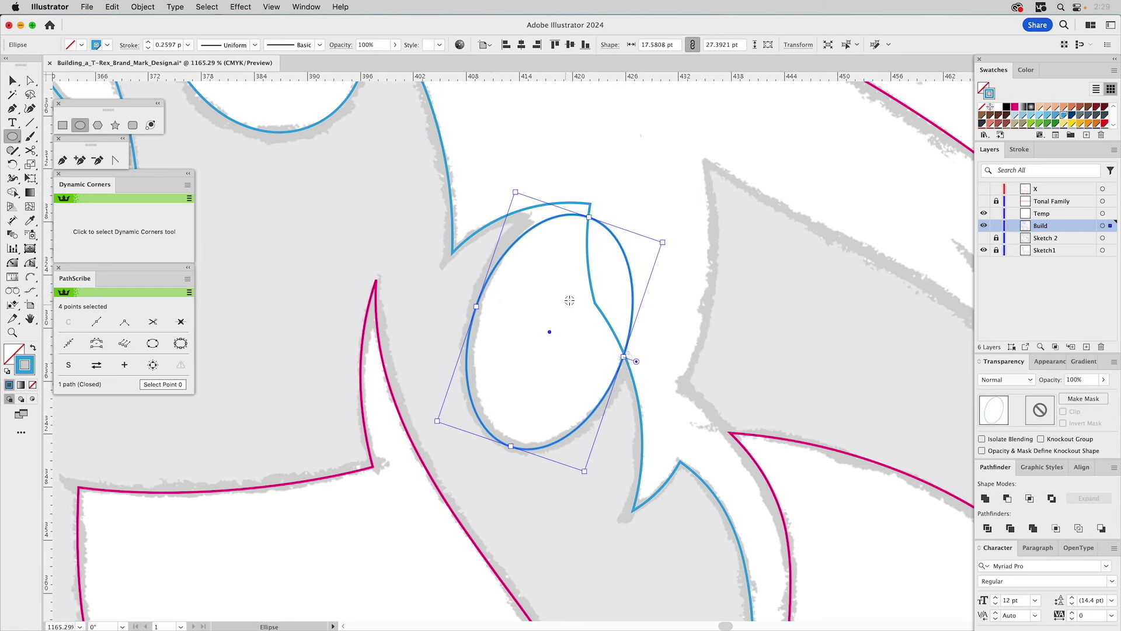
pyautogui.moveTo(591, 216); pyautogui.dragTo(601, 206)
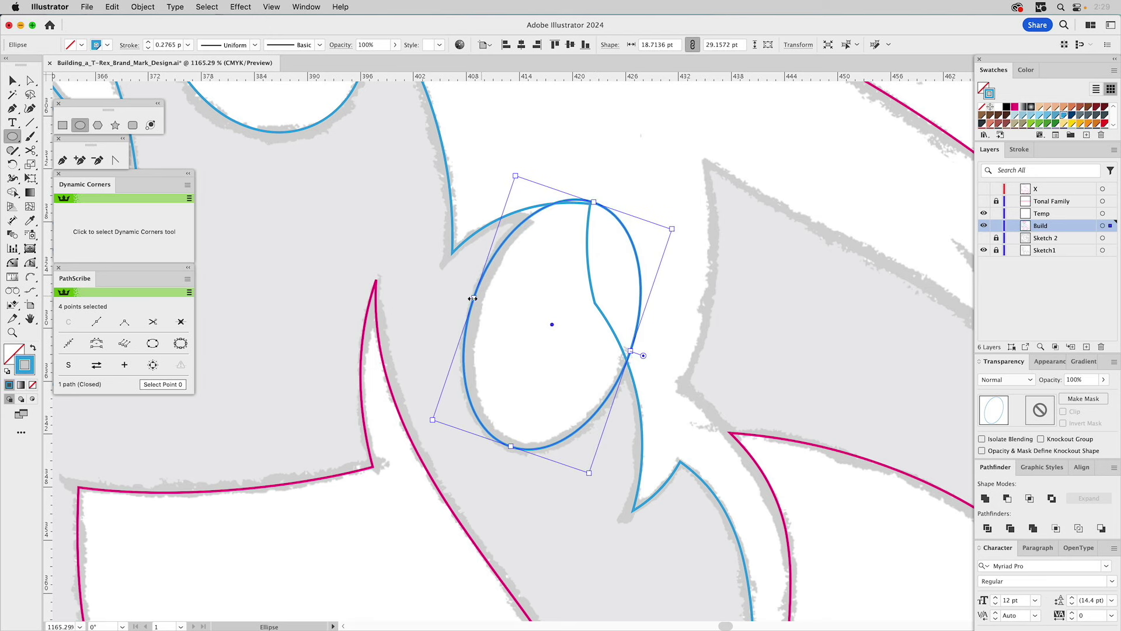
# Step: Resize the rotated thigh ellipse to about 18.2 × 29.7 pt to fit the sketched oval
pyautogui.moveTo(474, 297); pyautogui.dragTo(479, 299)
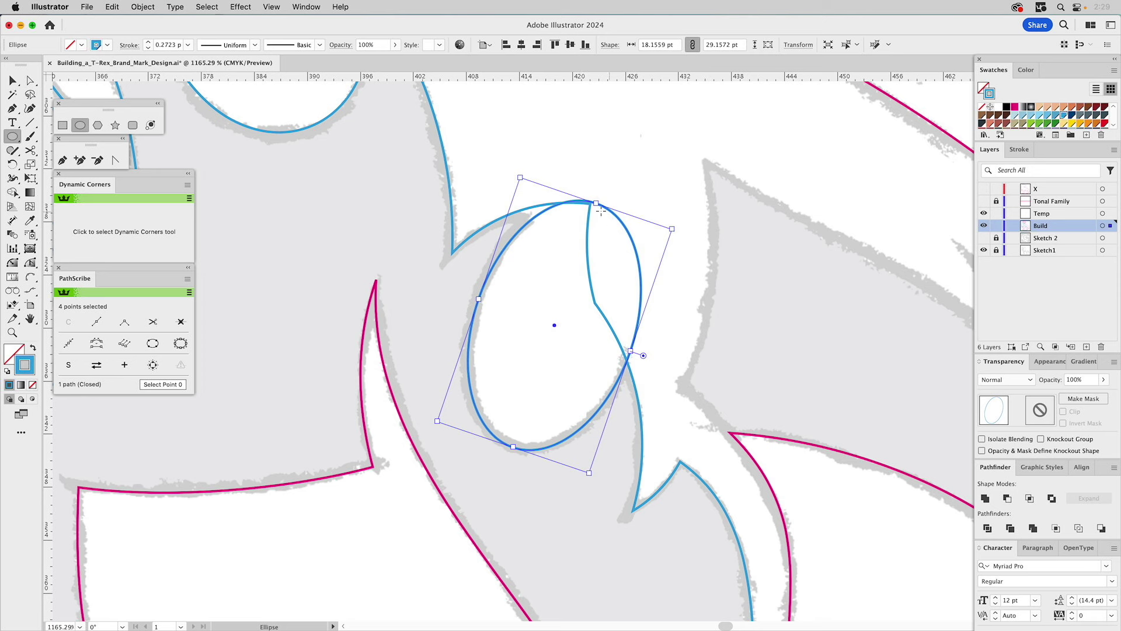
pyautogui.moveTo(596, 203); pyautogui.dragTo(599, 202)
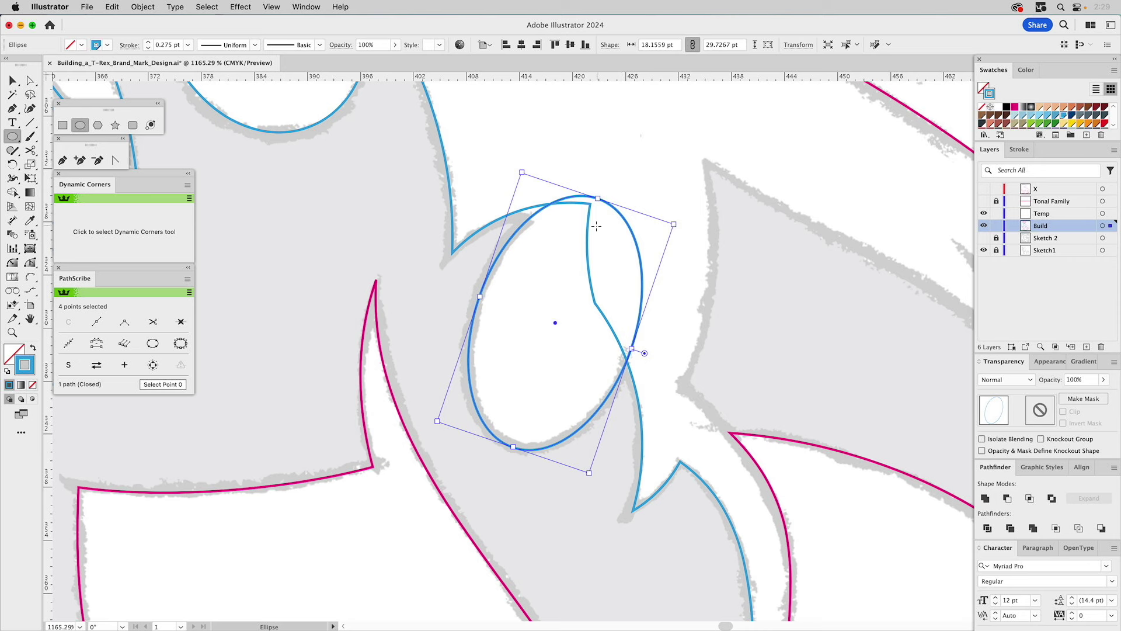
# Step: Try subtracting the thigh ellipse from the blue shading path with Minus Front, and undo the subtraction
pyautogui.press('v')
pyautogui.press('super+a')
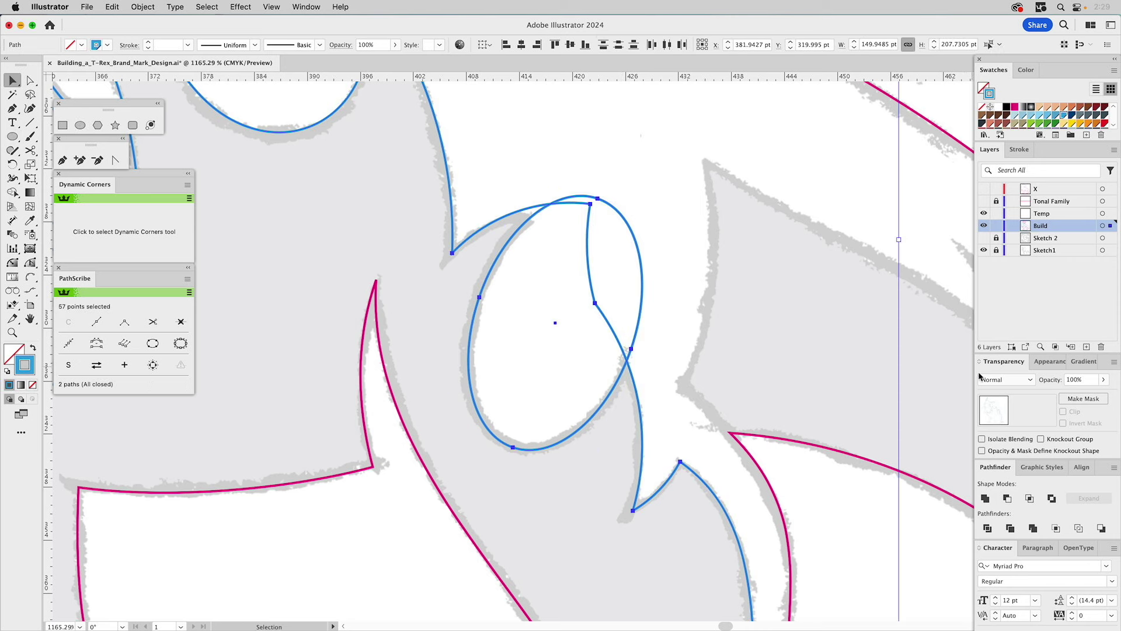
pyautogui.click(1006, 497)
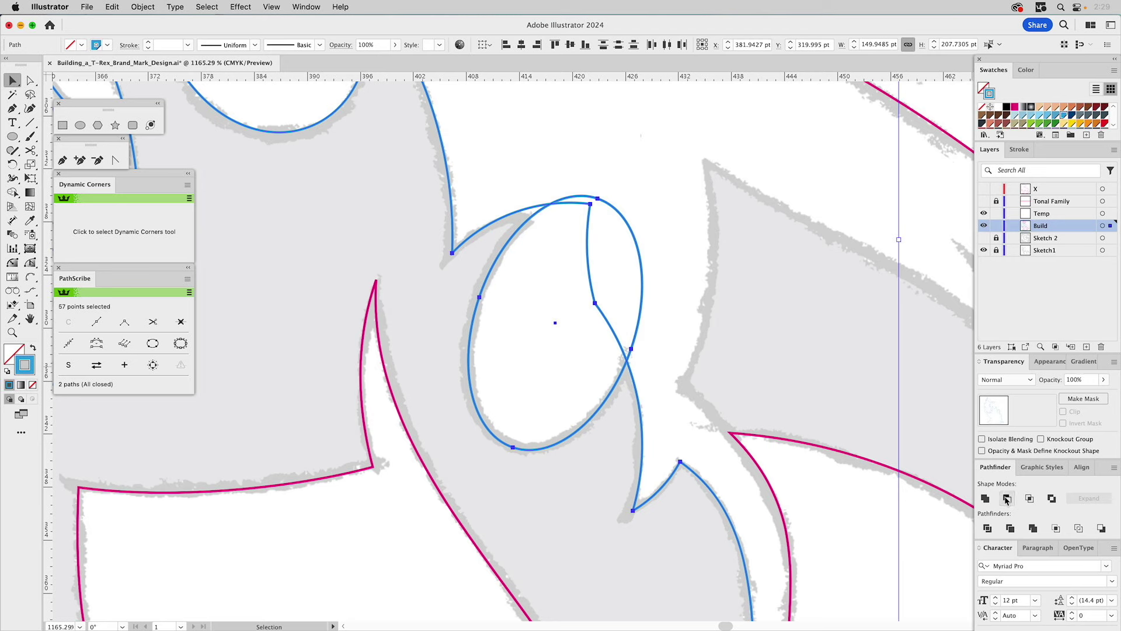
pyautogui.click(601, 289)
pyautogui.moveTo(578, 351); pyautogui.dragTo(511, 258)
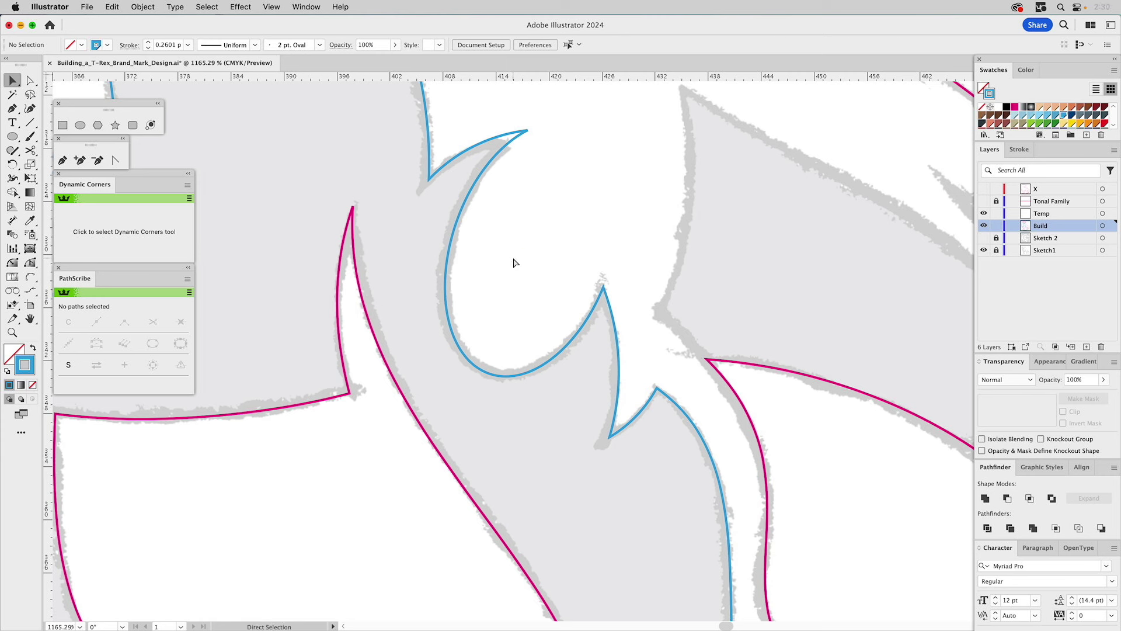
pyautogui.press('super+z')
pyautogui.press('super+z')
# Step: Lower the shading path's anchor near the top of the thigh ellipse and adjust its handle so the curve follows the sketch
pyautogui.press('shift+super+a')
pyautogui.press('a')
pyautogui.moveTo(563, 130); pyautogui.dragTo(514, 133)
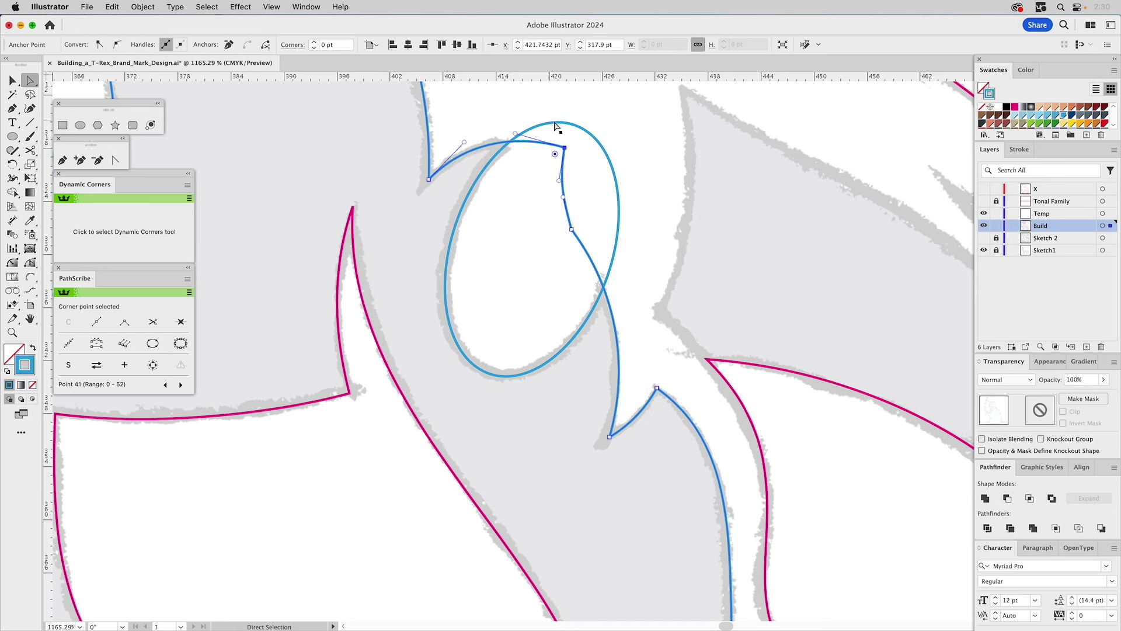
# Step: Shorten the thigh ellipse to about 28.2 pt high from its upper end
pyautogui.press('v')
pyautogui.click(572, 124)
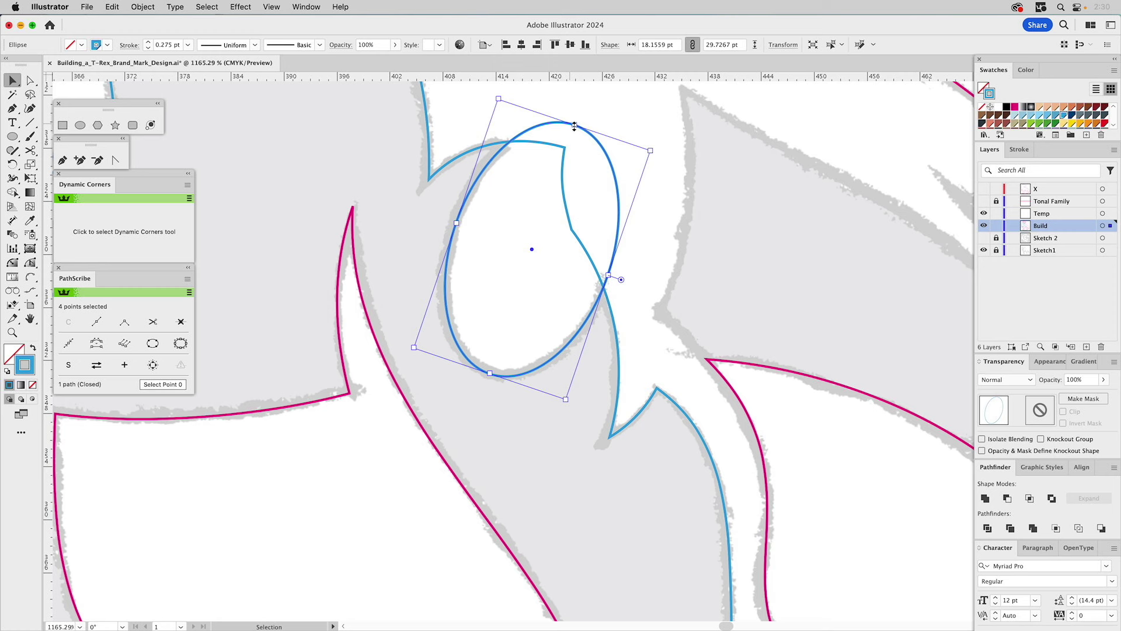
pyautogui.moveTo(574, 126); pyautogui.dragTo(567, 139)
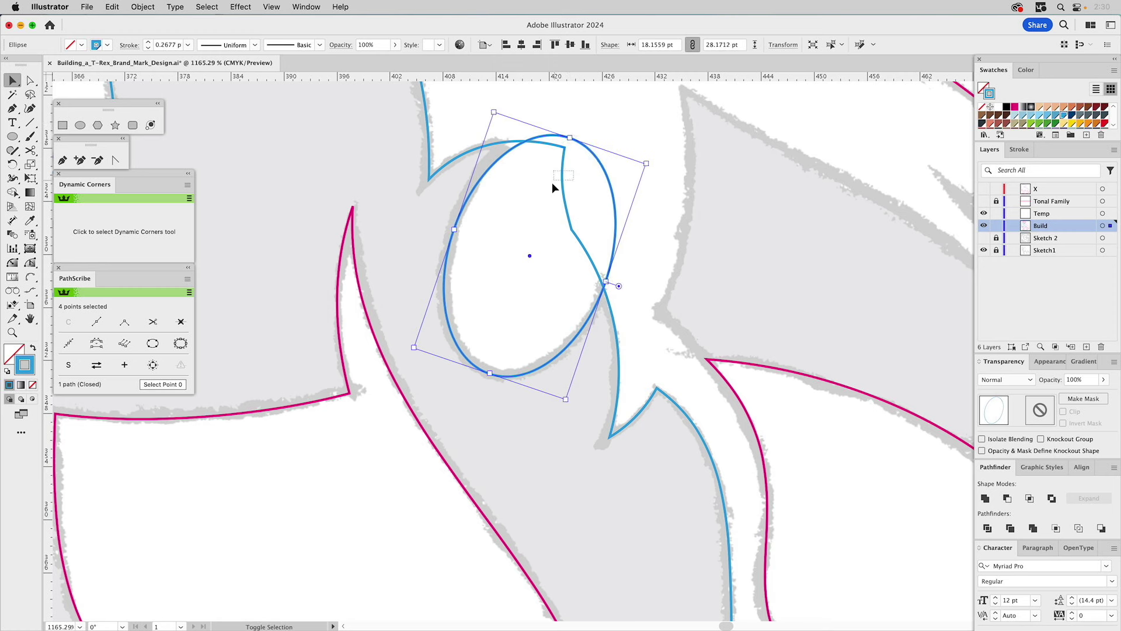
# Step: Subtract the thigh ellipse from the blue shading path with Minus Front
pyautogui.keyDown('shift'); pyautogui.click(617, 351); pyautogui.keyUp('shift')
pyautogui.click(1008, 498)
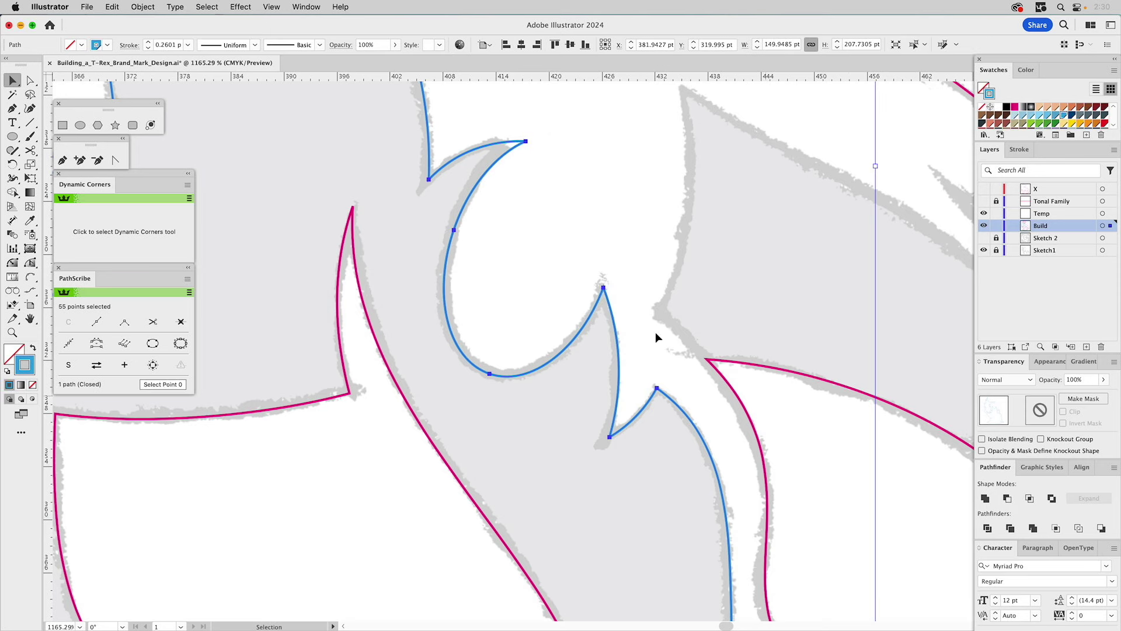
pyautogui.click(547, 270)
# Step: Bend the straight segment beside the hand's claws into a curve with the PathScribe tool, adjusting both handles to match the sketch
pyautogui.click(12, 333)
pyautogui.keyDown('alt'); pyautogui.click(444, 307); pyautogui.keyUp('alt')
pyautogui.keyDown('alt'); pyautogui.click(465, 312); pyautogui.keyUp('alt')
pyautogui.moveTo(402, 288); pyautogui.dragTo(551, 431)
pyautogui.press('a')
pyautogui.click(560, 384)
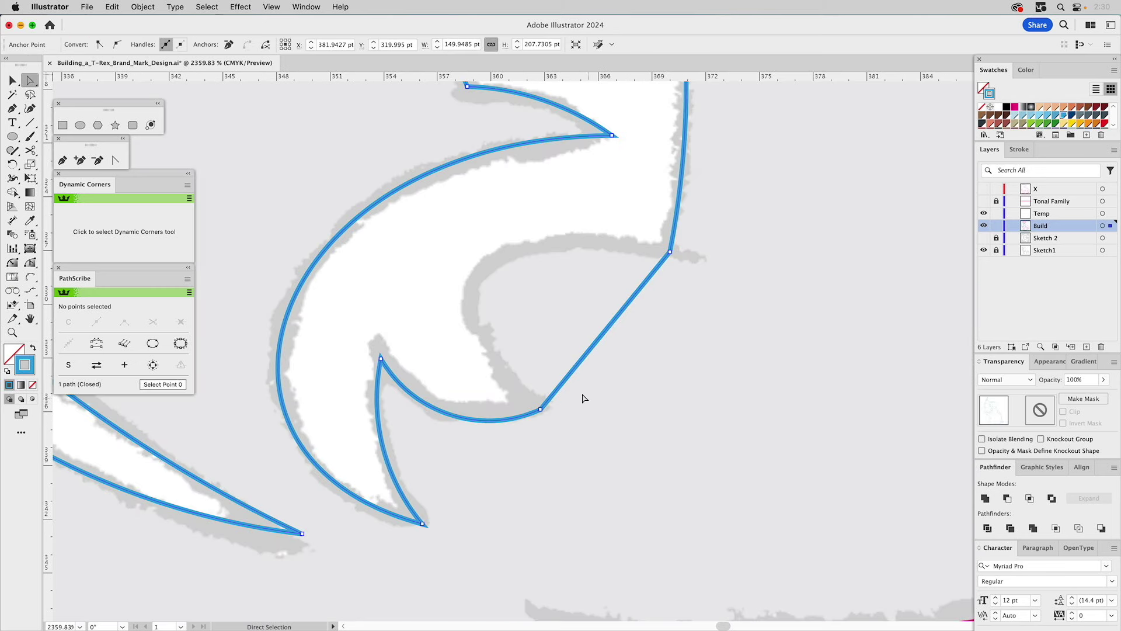
pyautogui.click(29, 262)
pyautogui.moveTo(584, 357); pyautogui.dragTo(389, 322)
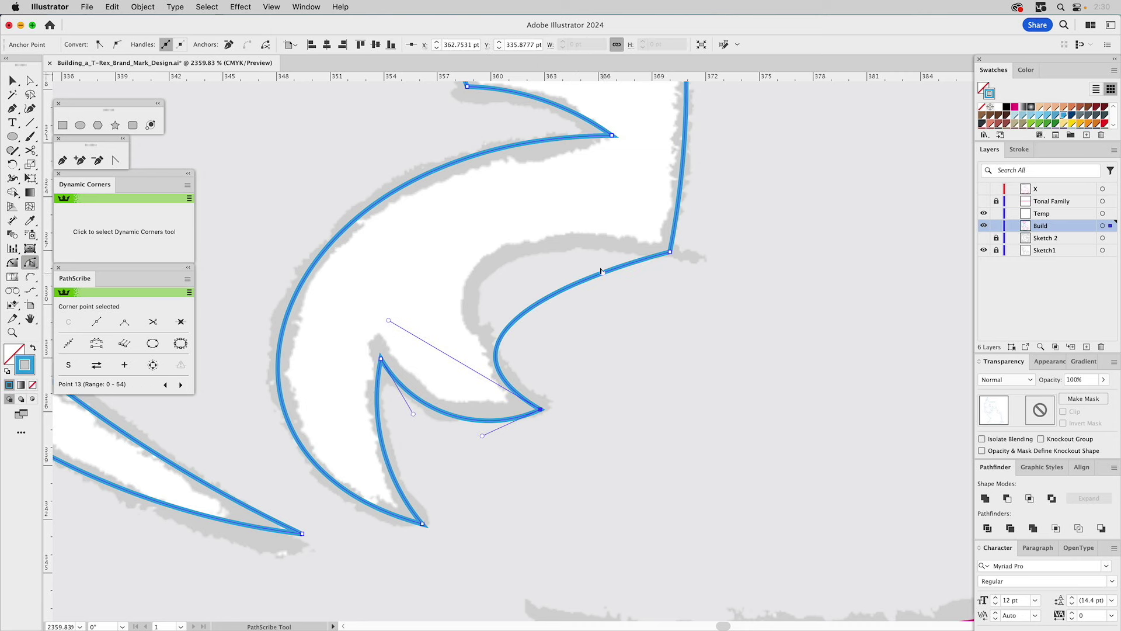
pyautogui.moveTo(604, 276); pyautogui.dragTo(479, 195)
pyautogui.moveTo(388, 320); pyautogui.dragTo(420, 317)
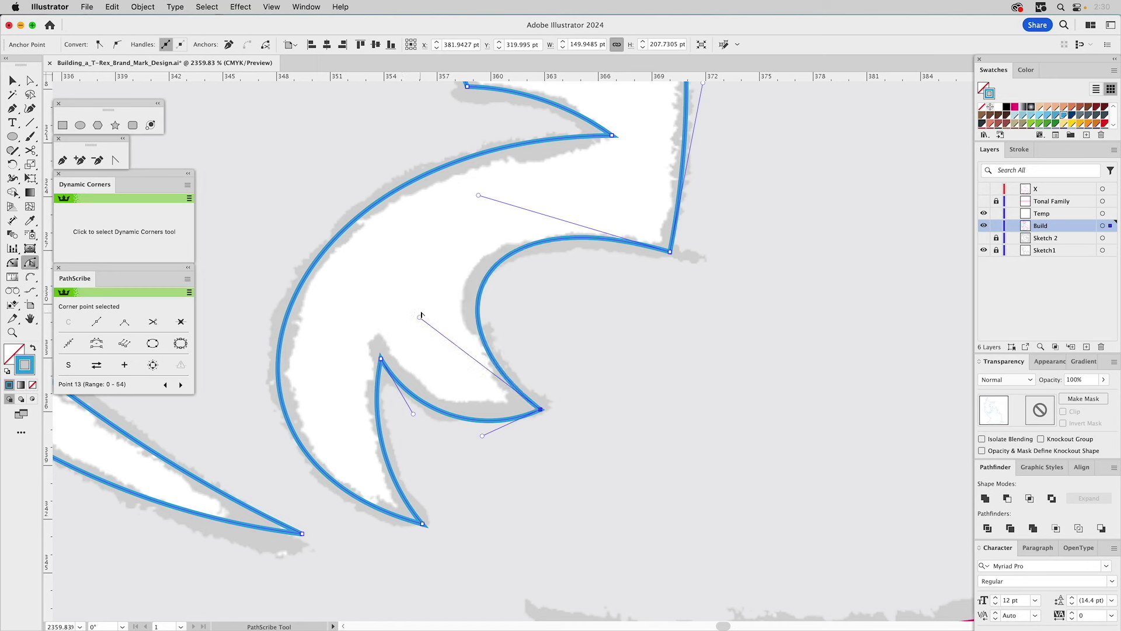
pyautogui.moveTo(476, 196); pyautogui.dragTo(470, 211)
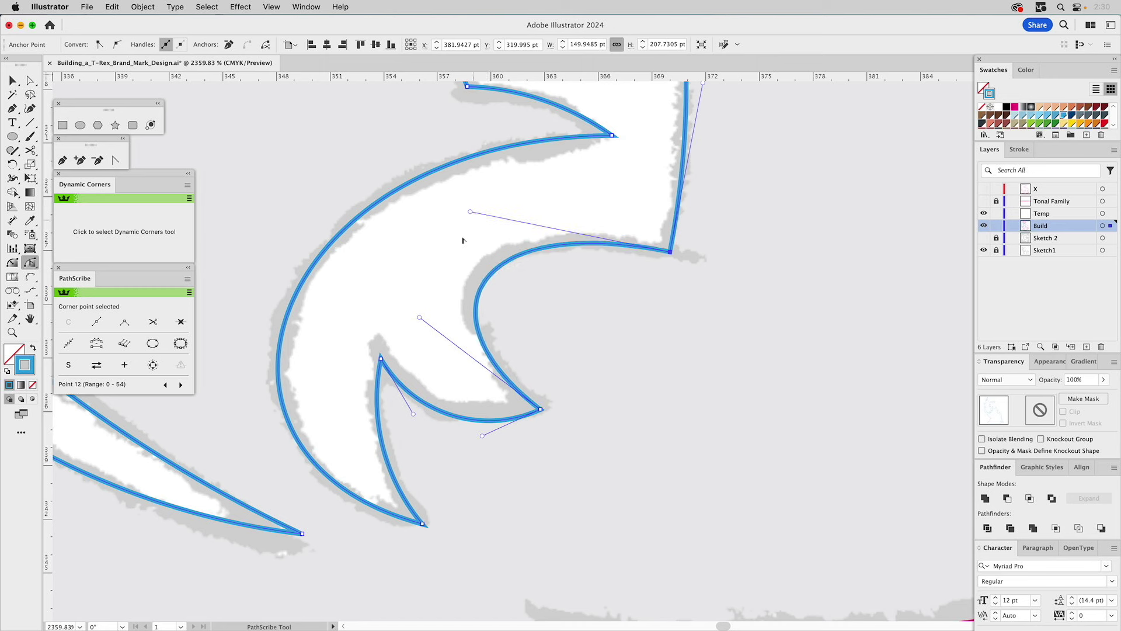
pyautogui.click(456, 248)
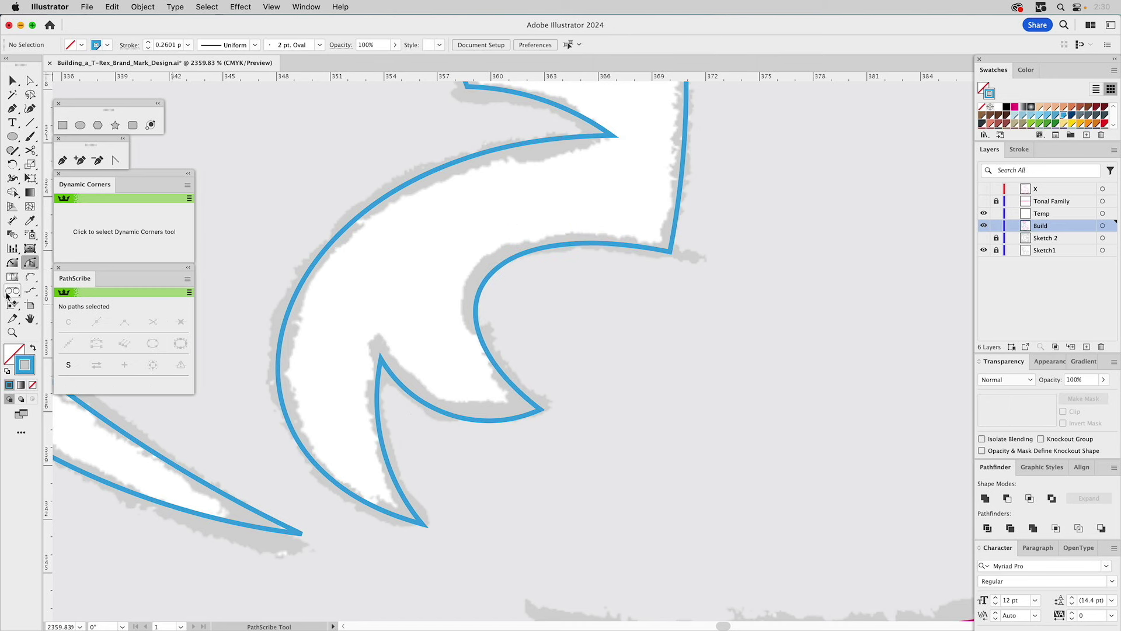
# Step: Examine how the magenta outline and the blue shading path fit together across the whole figure
pyautogui.click(13, 332)
pyautogui.keyDown('alt'); pyautogui.click(530, 327); pyautogui.keyUp('alt')
pyautogui.keyDown('alt'); pyautogui.click(533, 330); pyautogui.keyUp('alt')
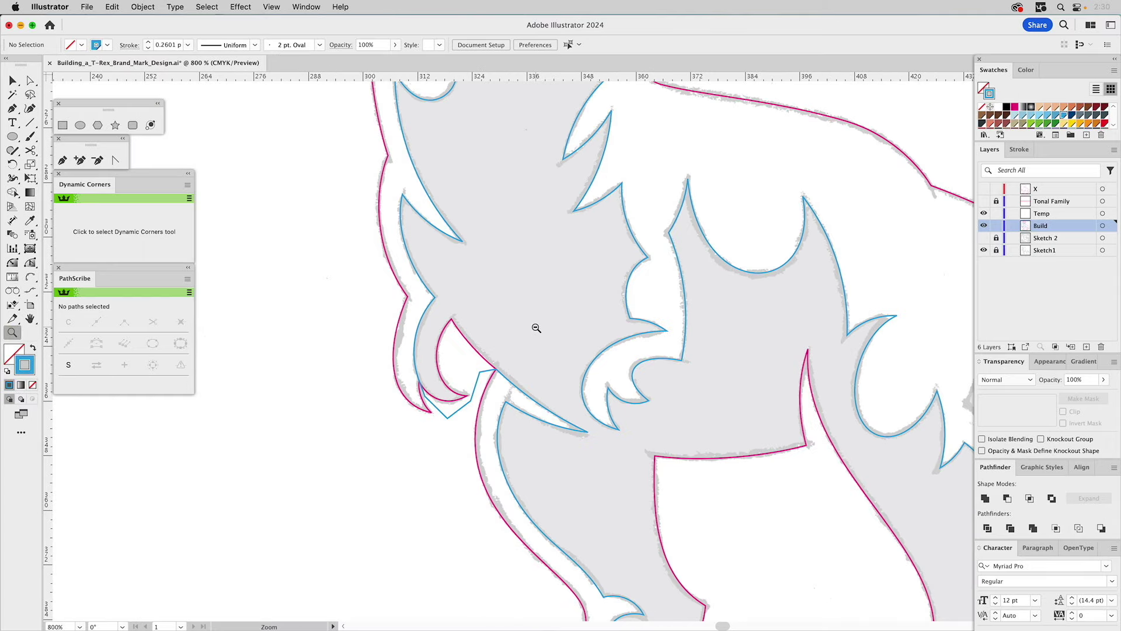
pyautogui.keyDown('alt'); pyautogui.click(533, 330); pyautogui.keyUp('alt')
pyautogui.keyDown('alt'); pyautogui.click(533, 330); pyautogui.keyUp('alt')
pyautogui.moveTo(773, 211); pyautogui.dragTo(653, 209)
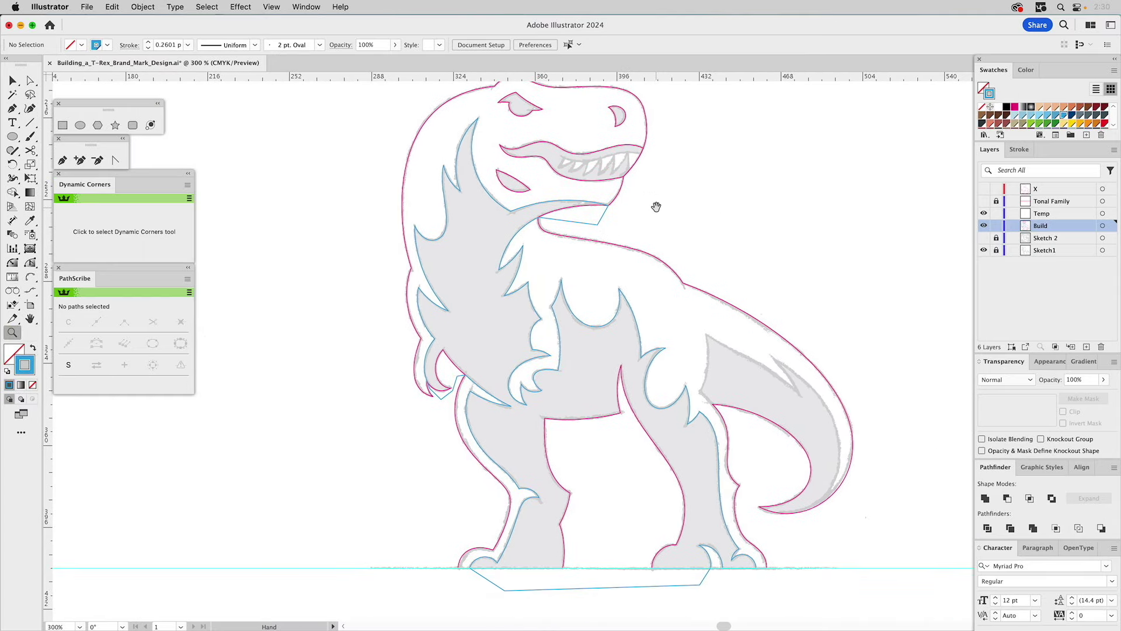
pyautogui.press('v')
pyautogui.click(583, 206)
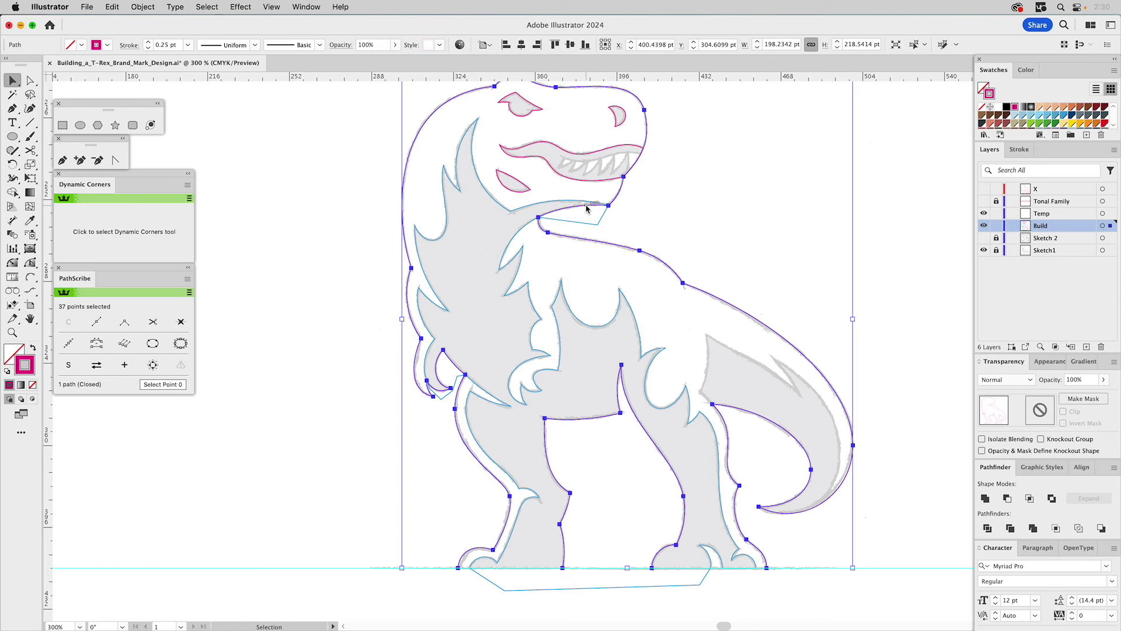
pyautogui.click(714, 174)
pyautogui.moveTo(713, 174); pyautogui.dragTo(689, 228)
pyautogui.press('super+z')
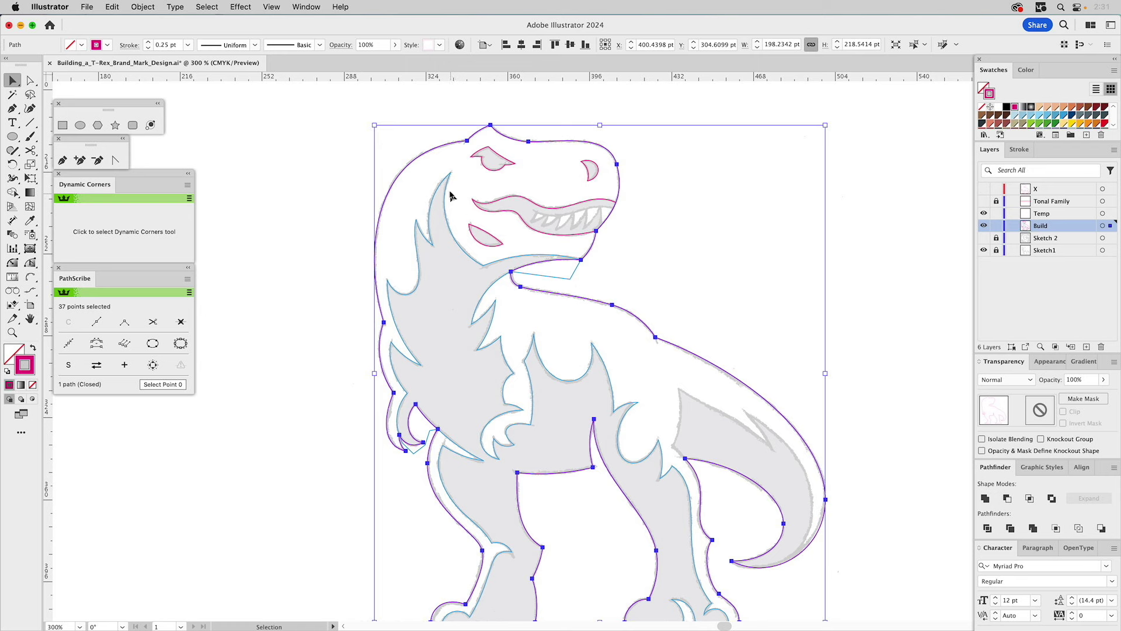
pyautogui.click(296, 139)
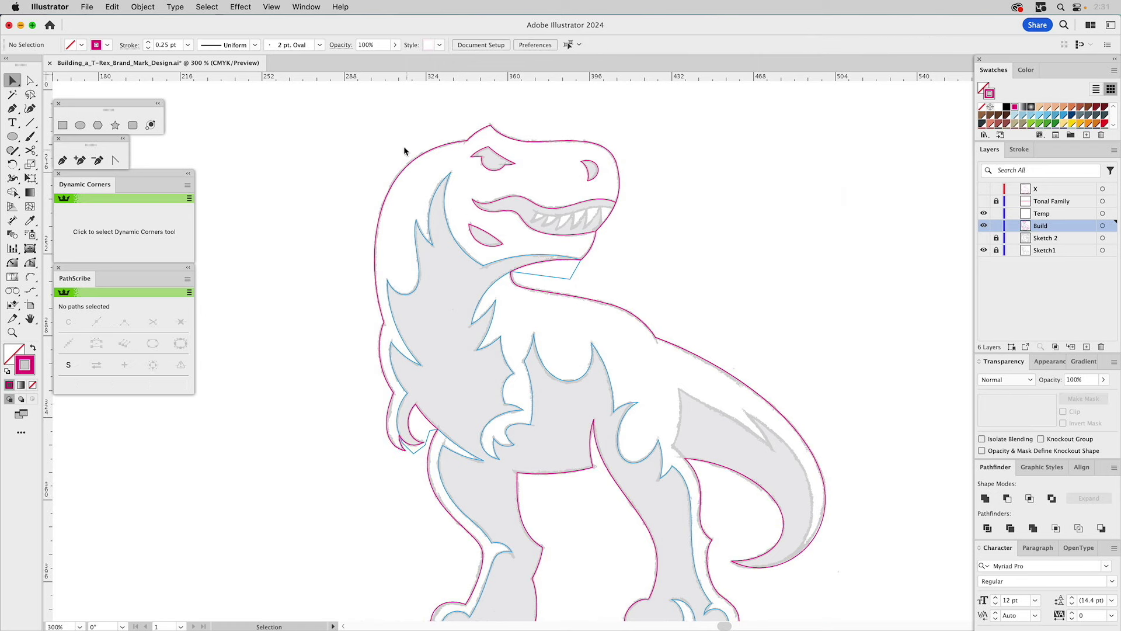
# Step: Copy all traced paths from the Build layer onto the hidden X layer
pyautogui.moveTo(360, 151); pyautogui.dragTo(883, 571)
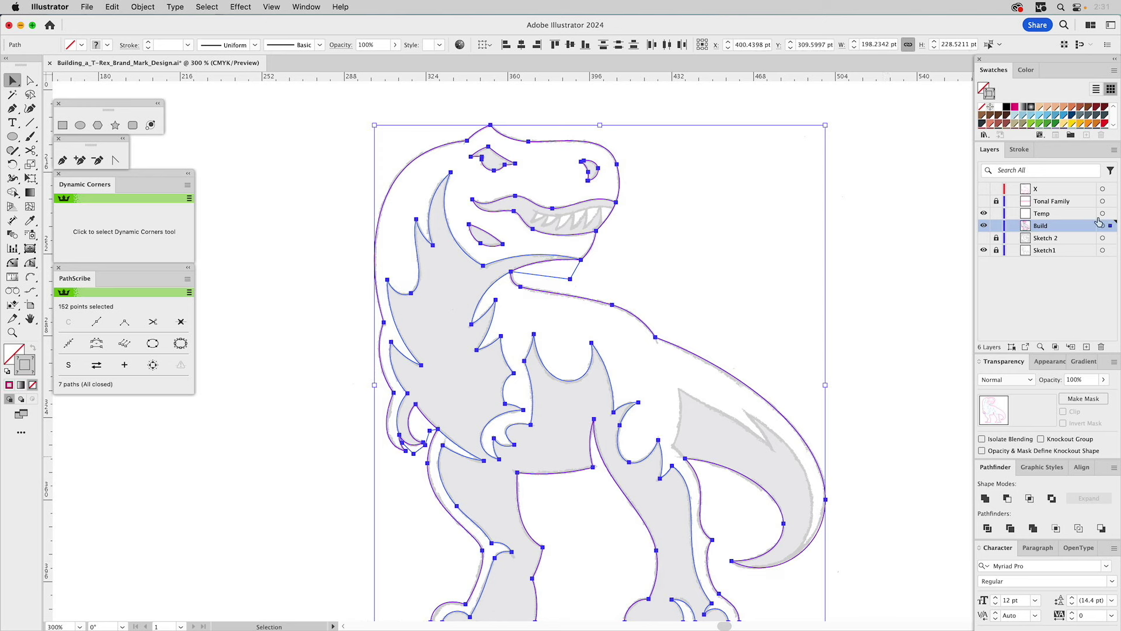
pyautogui.moveTo(1110, 229); pyautogui.dragTo(1102, 189)
pyautogui.click(728, 171)
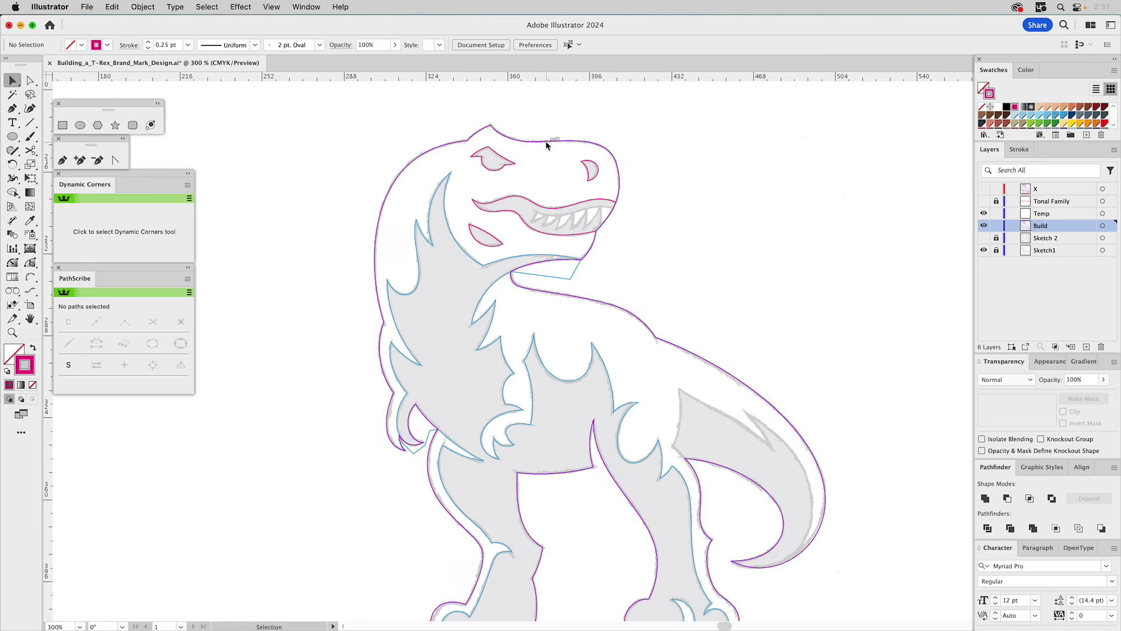
pyautogui.click(587, 142)
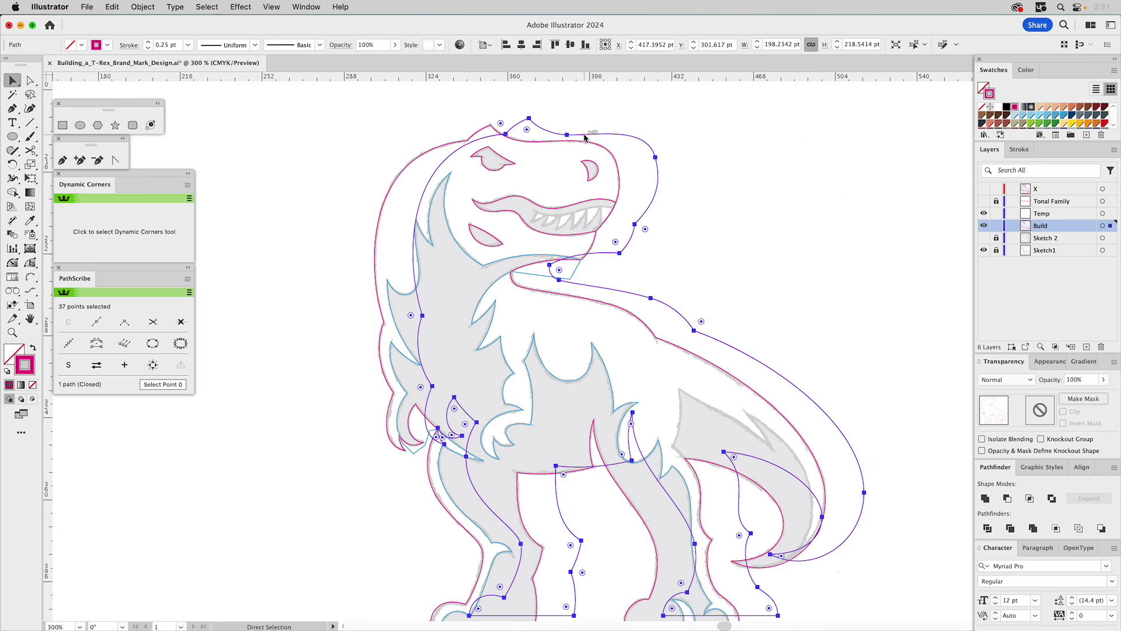
pyautogui.keyDown('shift'); pyautogui.click(448, 186); pyautogui.keyUp('shift')
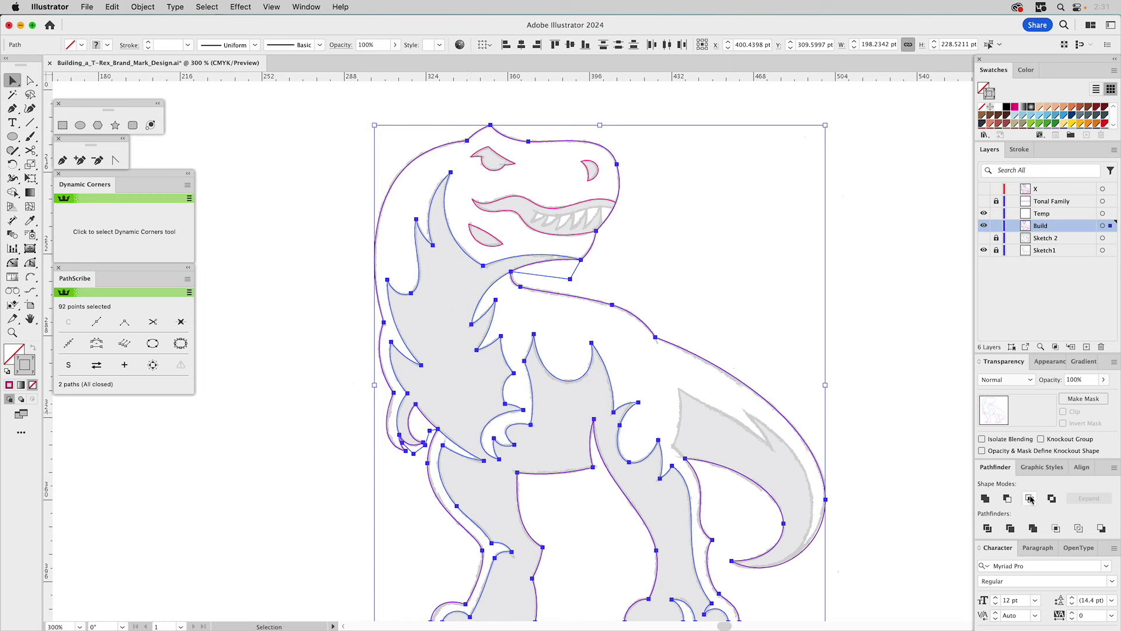
pyautogui.click(834, 400)
# Step: Draw a blue 0.2601 pt arc with the Arc by Points tool from the tail's underside root to the nearby corner of the sketched tail shading
pyautogui.scroll(-5, 654, 293)
pyautogui.hscroll(5, 653, 293)
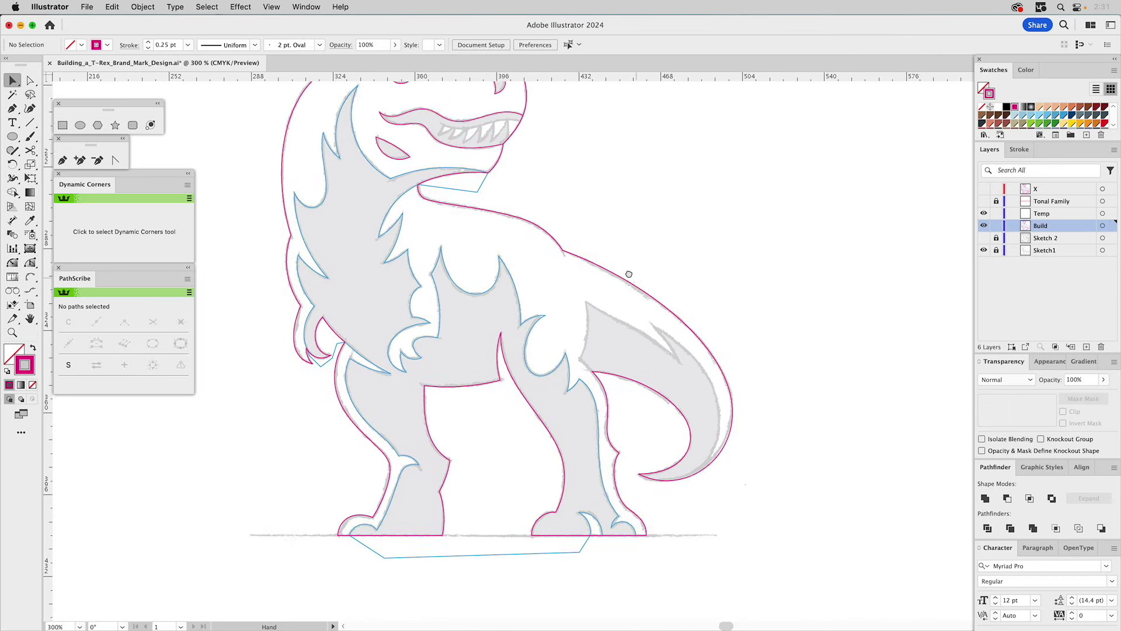
pyautogui.click(12, 332)
pyautogui.moveTo(461, 236); pyautogui.dragTo(762, 514)
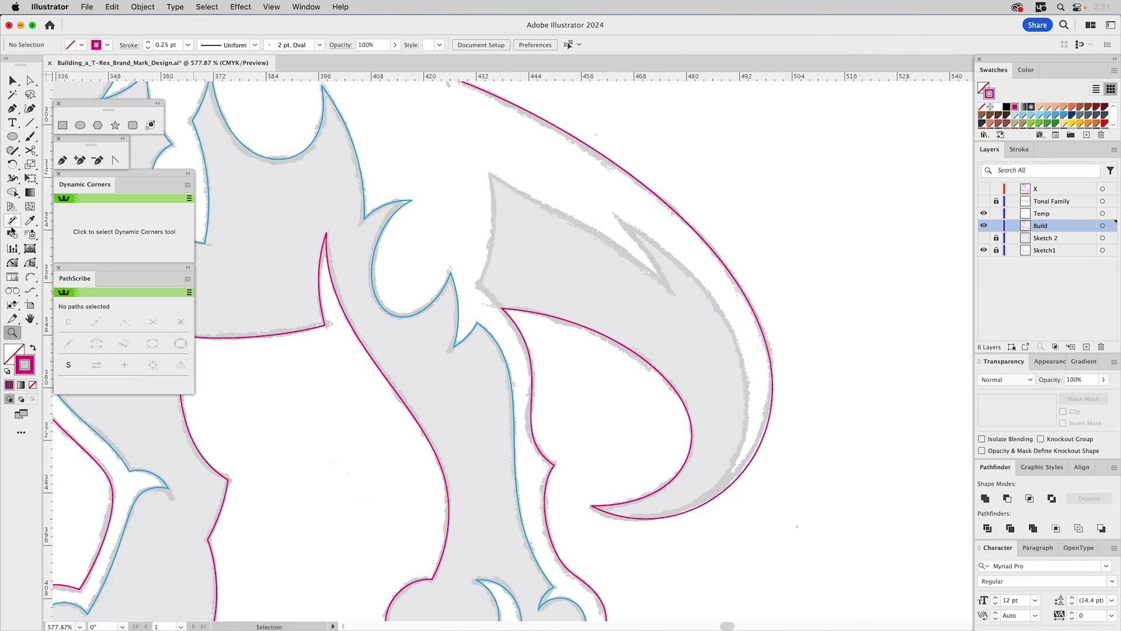
pyautogui.click(28, 276)
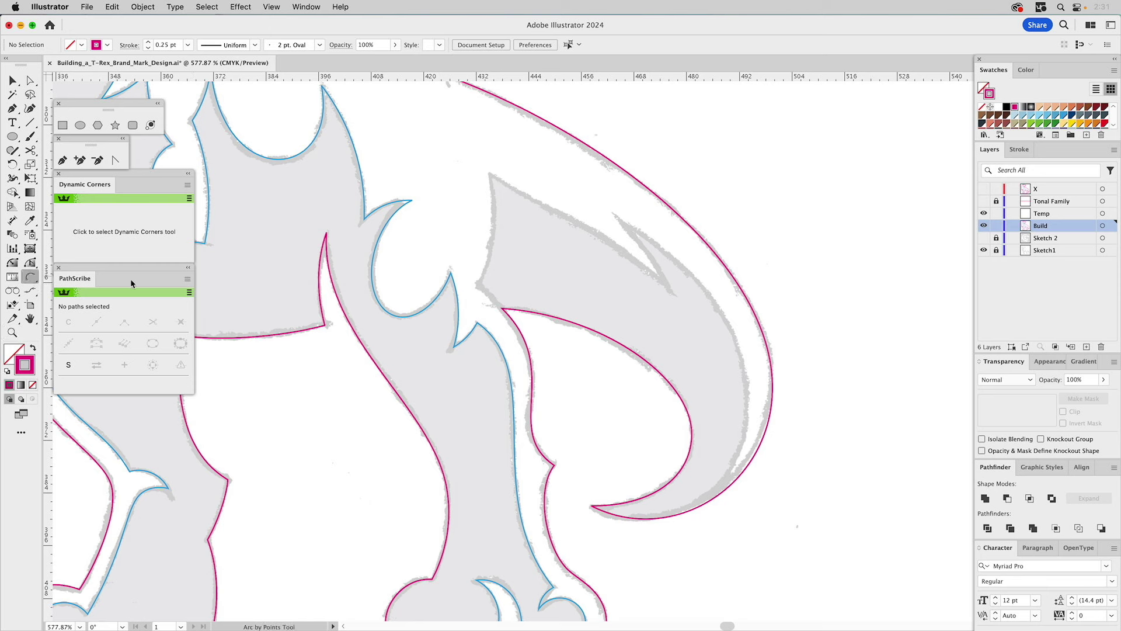
pyautogui.click(501, 308)
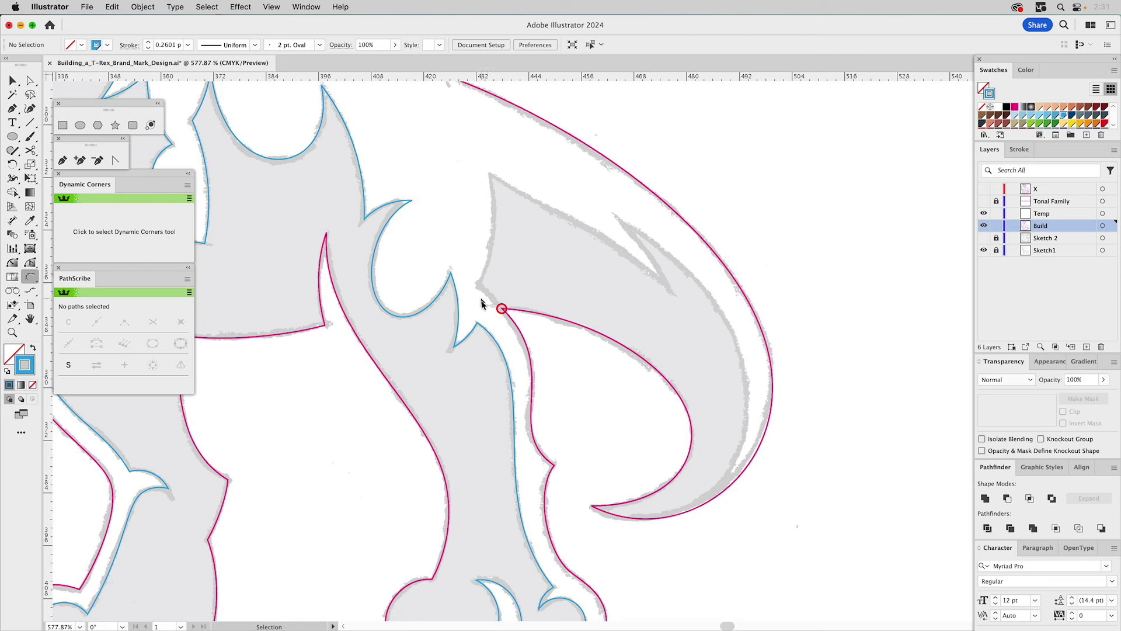
pyautogui.click(502, 308)
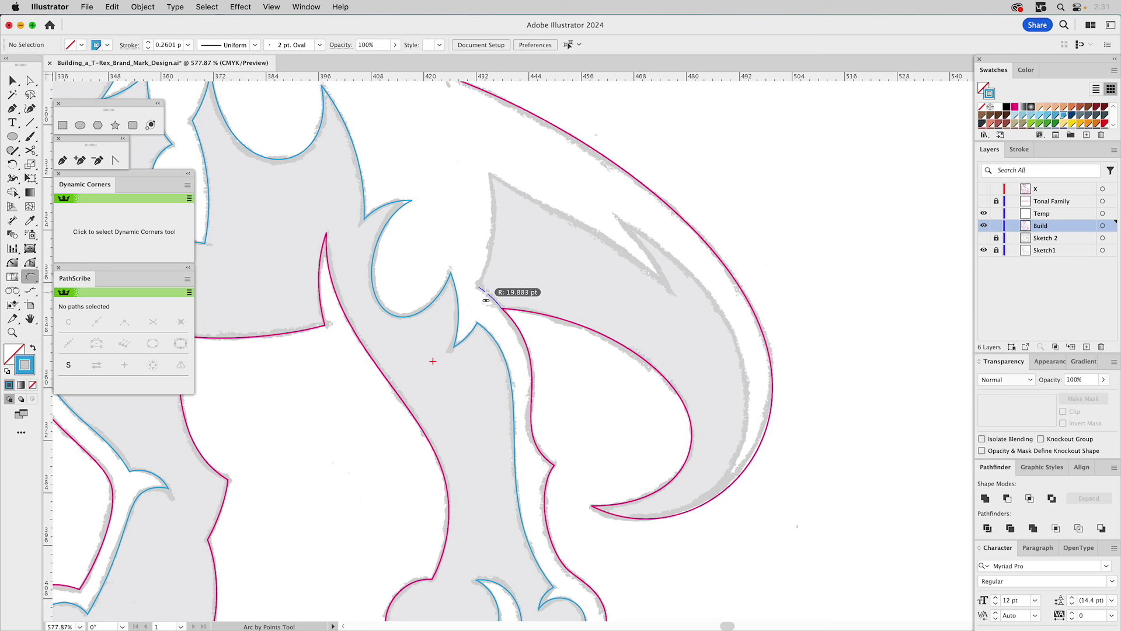
pyautogui.click(486, 293)
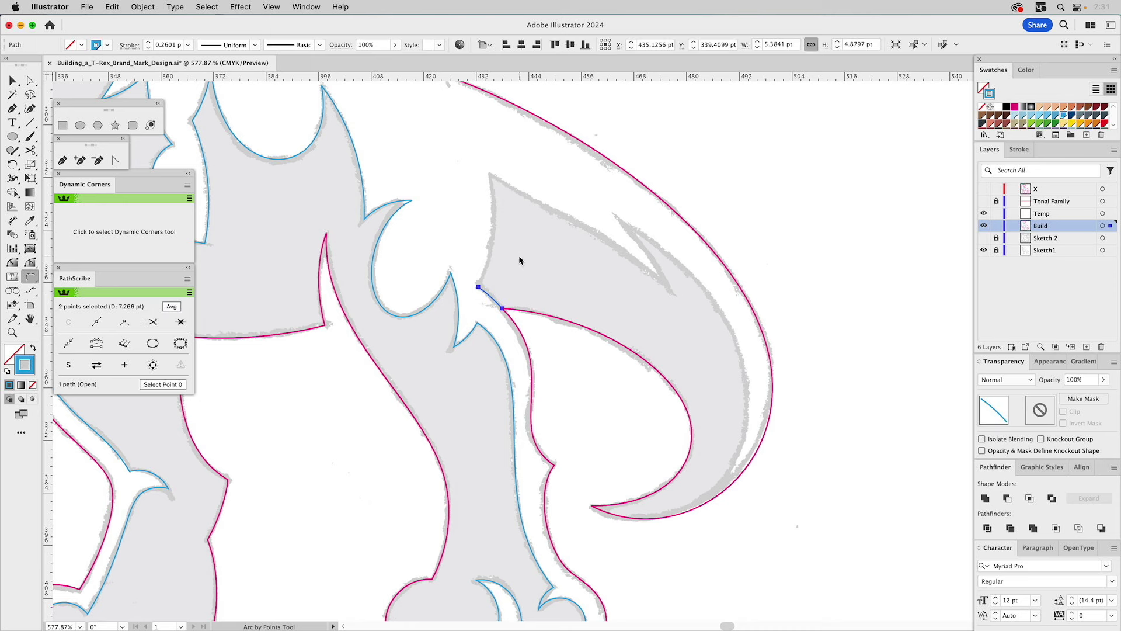
# Step: Add a second arc from that corner up to the upper tip of the tail shading, bowed to match the sketched edge
pyautogui.click(479, 287)
pyautogui.click(490, 174)
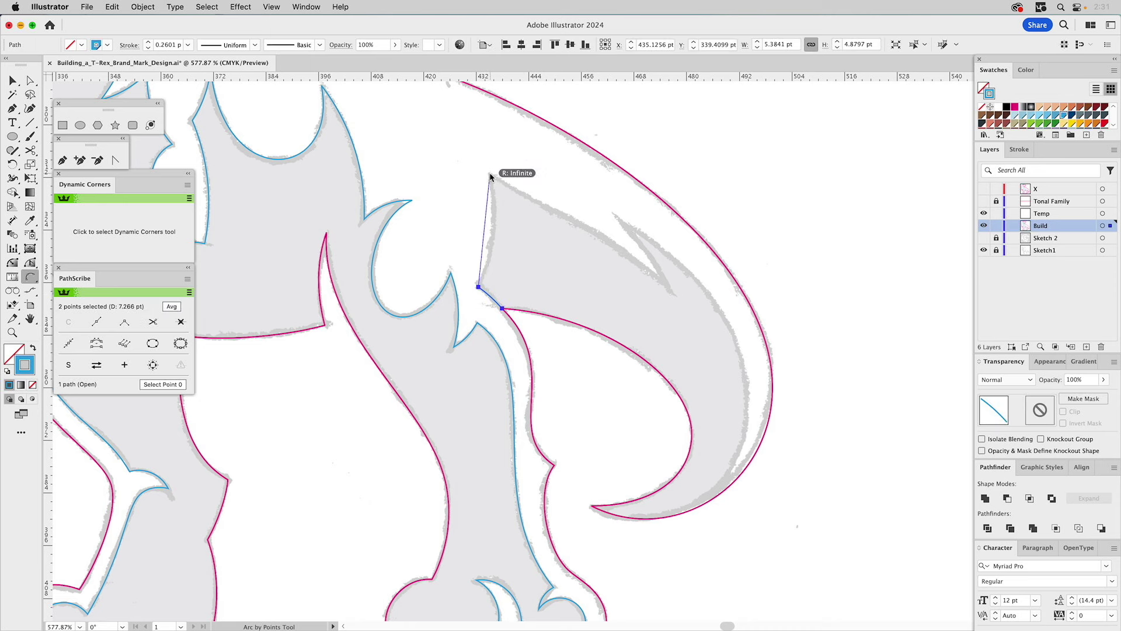
pyautogui.click(495, 217)
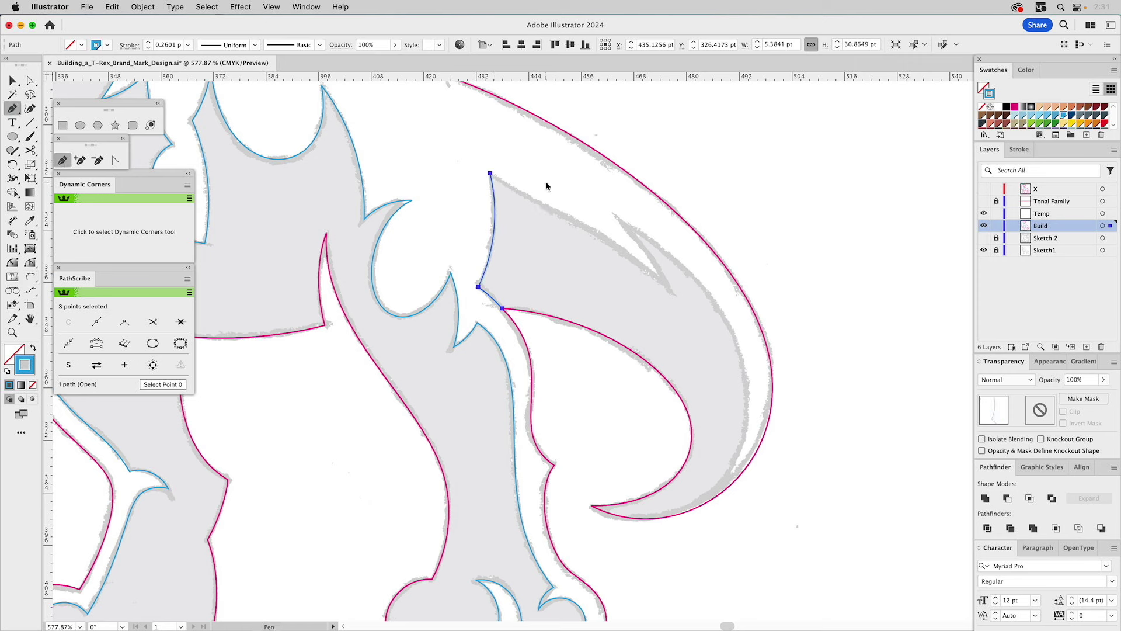
# Step: Continue the tail shading path with the Pen tool from its upper tip through the notch and barb tip to a smooth point on the outer shaded edge
pyautogui.click(490, 173)
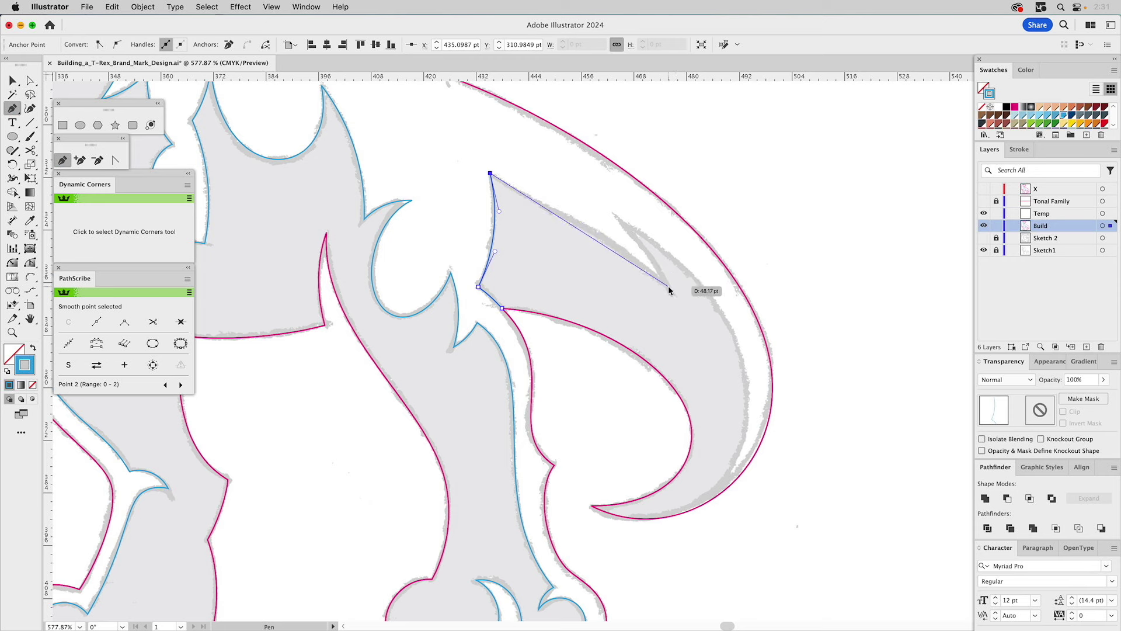
pyautogui.click(668, 287)
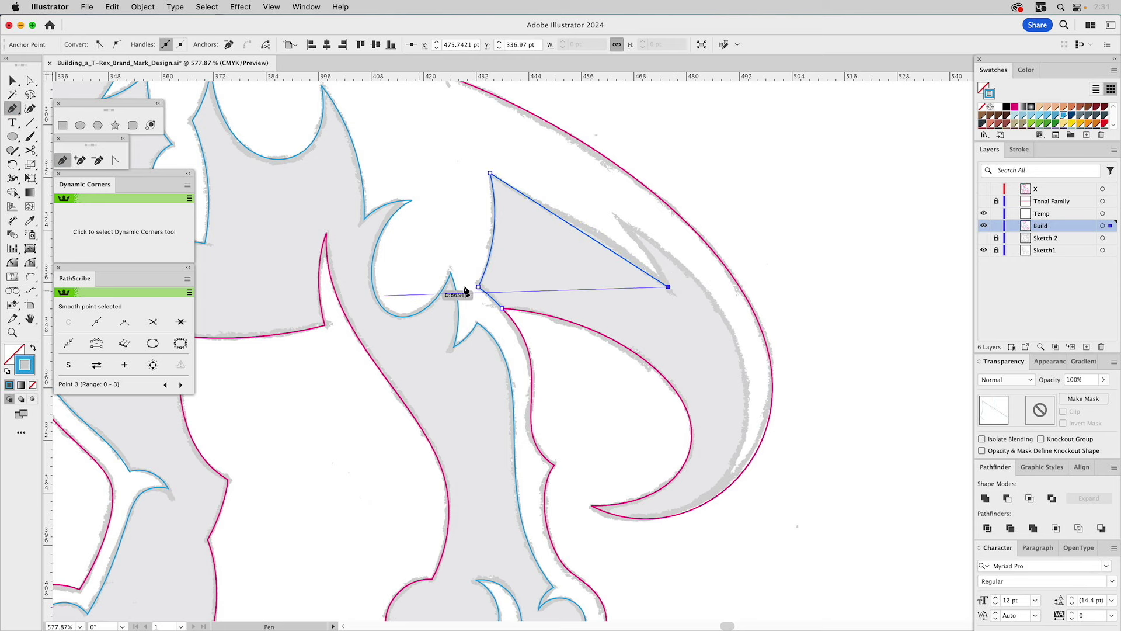
pyautogui.click(613, 213)
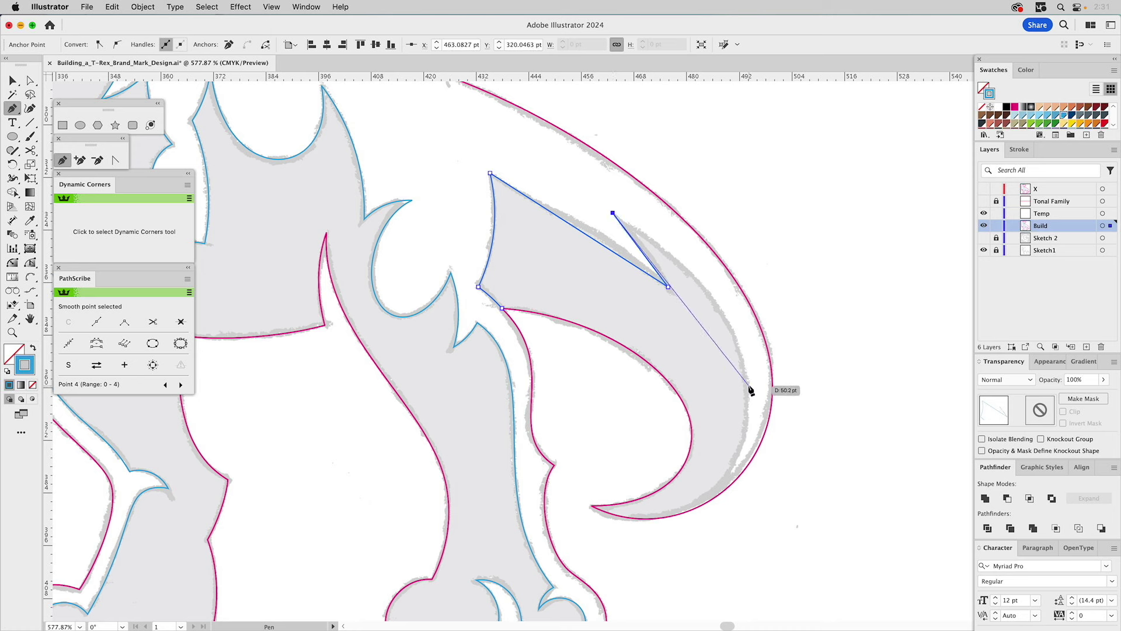
pyautogui.press('super')
pyautogui.click(746, 386)
pyautogui.moveTo(746, 387); pyautogui.dragTo(744, 428)
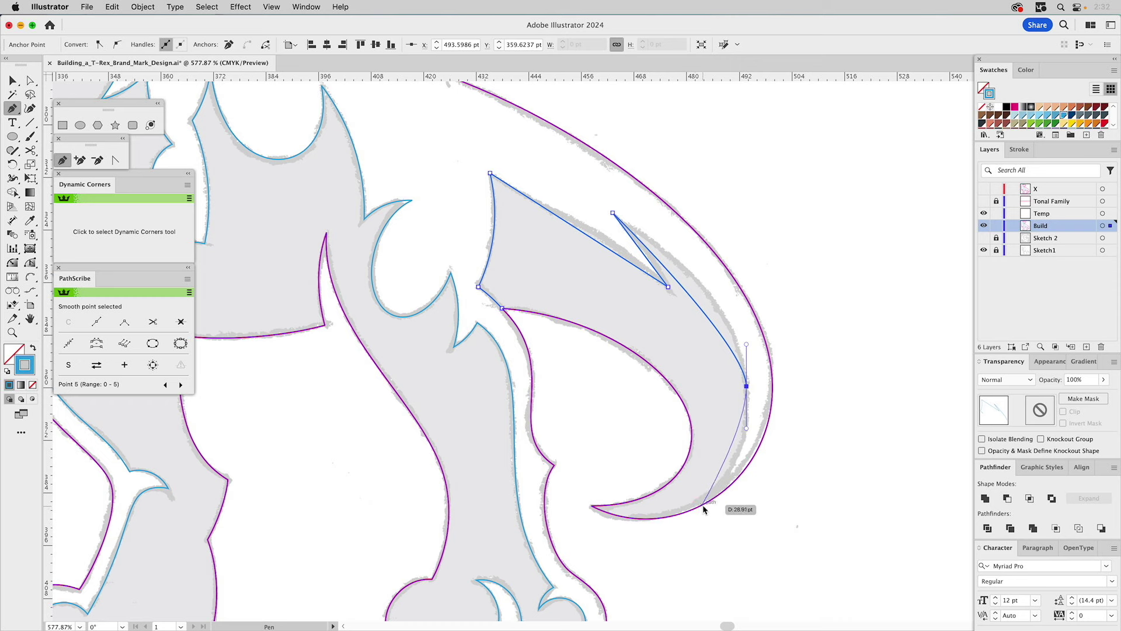
# Step: Close the tail shading path with straight segments looping below and outside the tail outline back to its starting point at the tail root
pyautogui.click(678, 578)
pyautogui.click(567, 526)
pyautogui.click(590, 434)
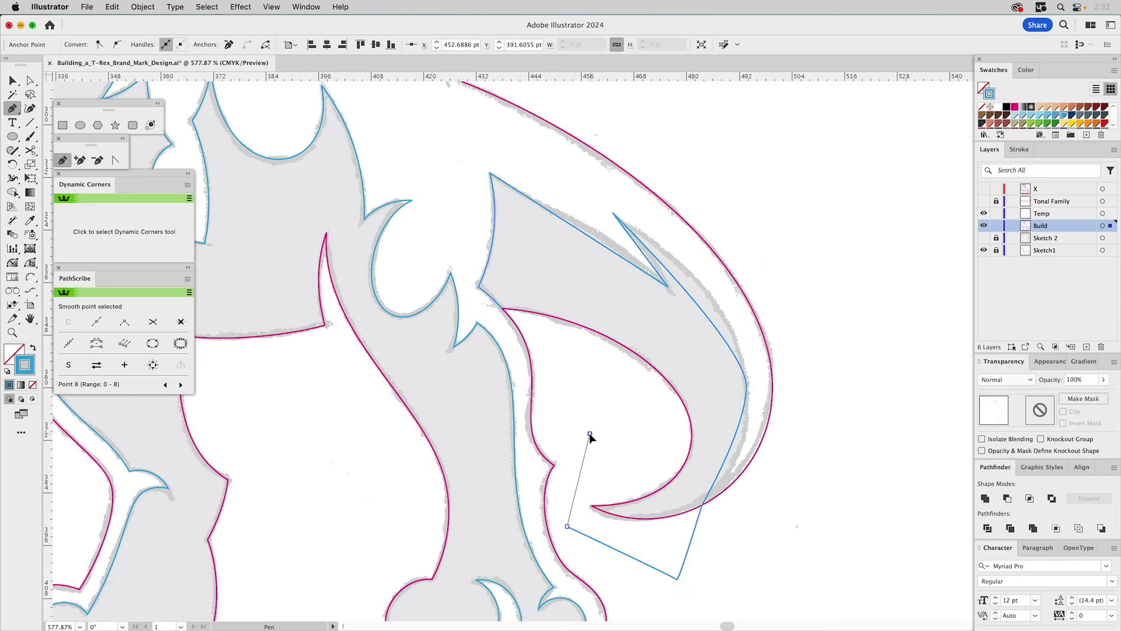
pyautogui.click(537, 321)
pyautogui.click(502, 309)
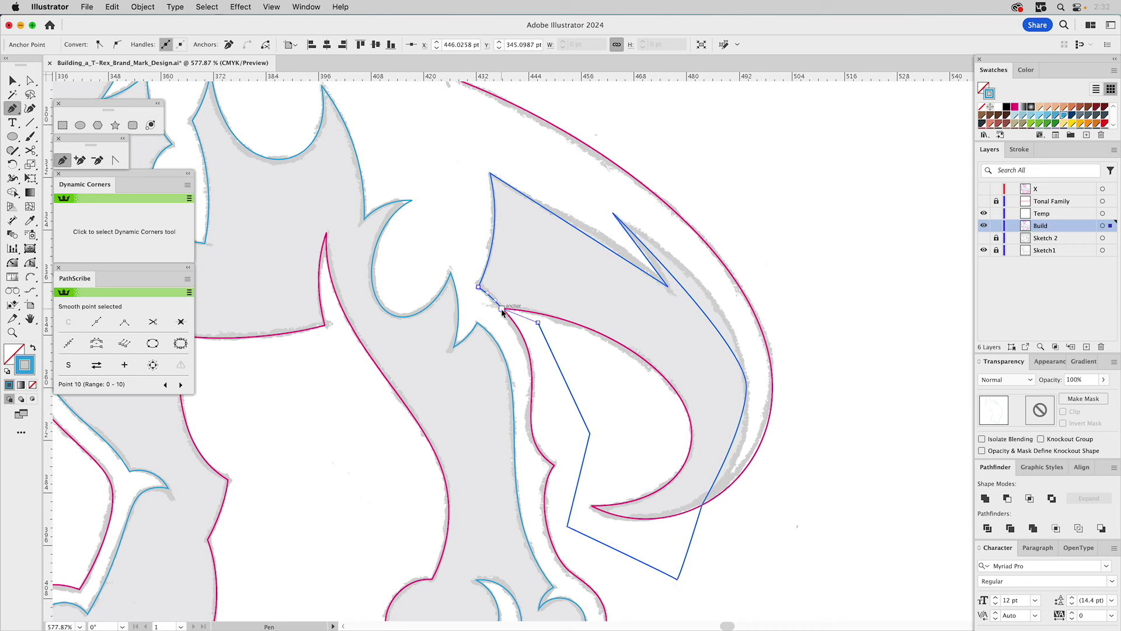
# Step: Bend the tail shading's straight segments with the PathScribe tool to follow the sketched upper edge, both sides of the barb and the lower outer curve
pyautogui.hotkey('shift', 'p')
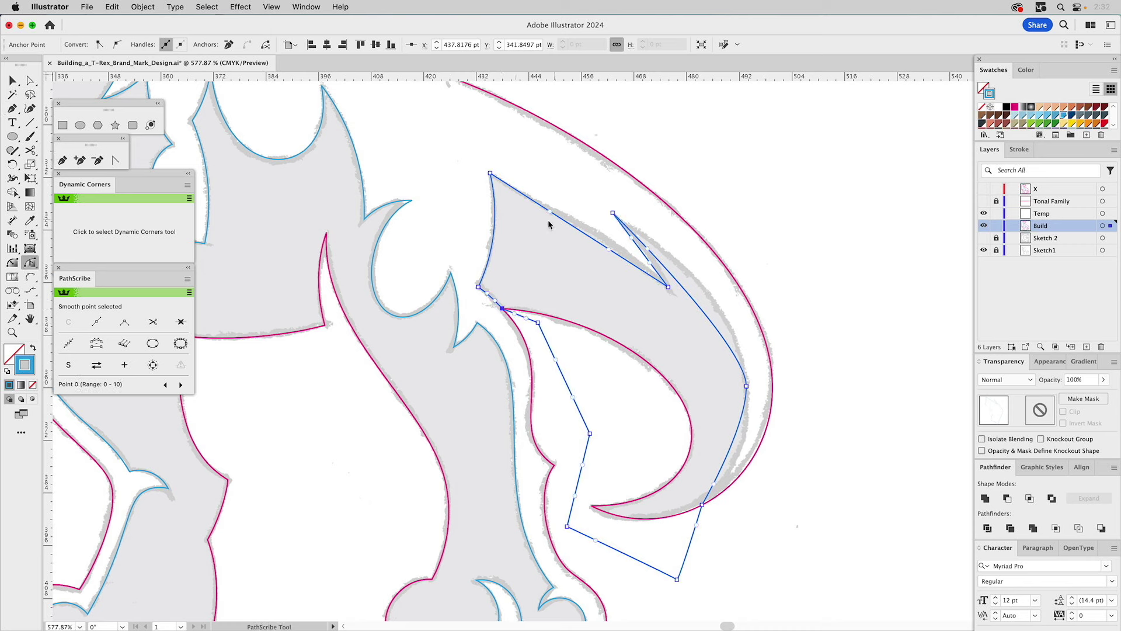
pyautogui.click(615, 254)
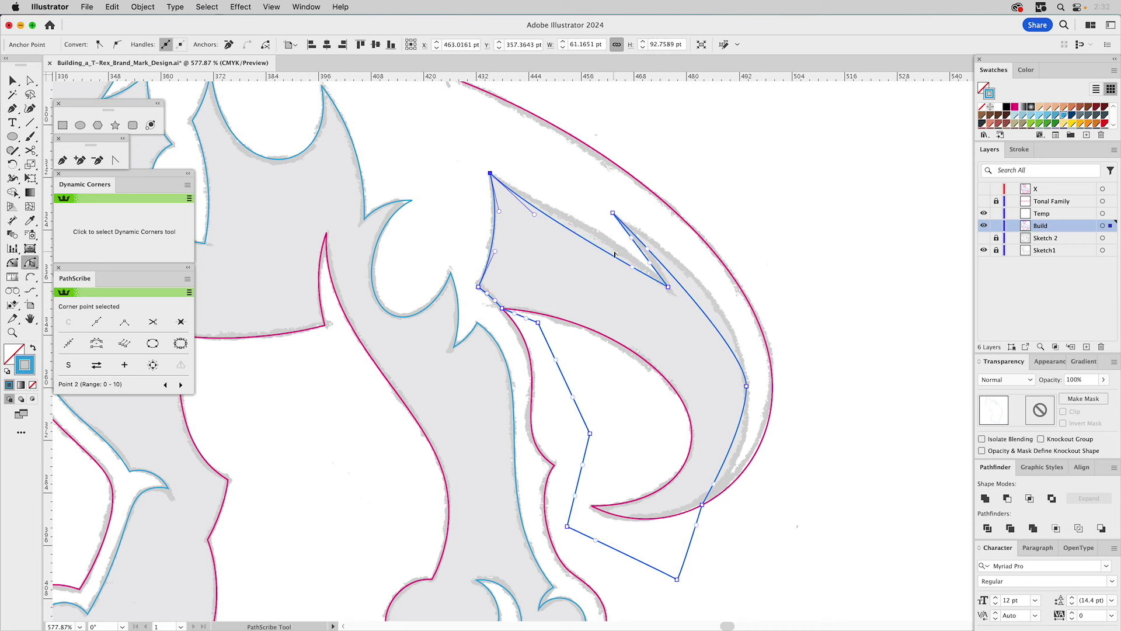
pyautogui.moveTo(650, 252); pyautogui.dragTo(612, 233)
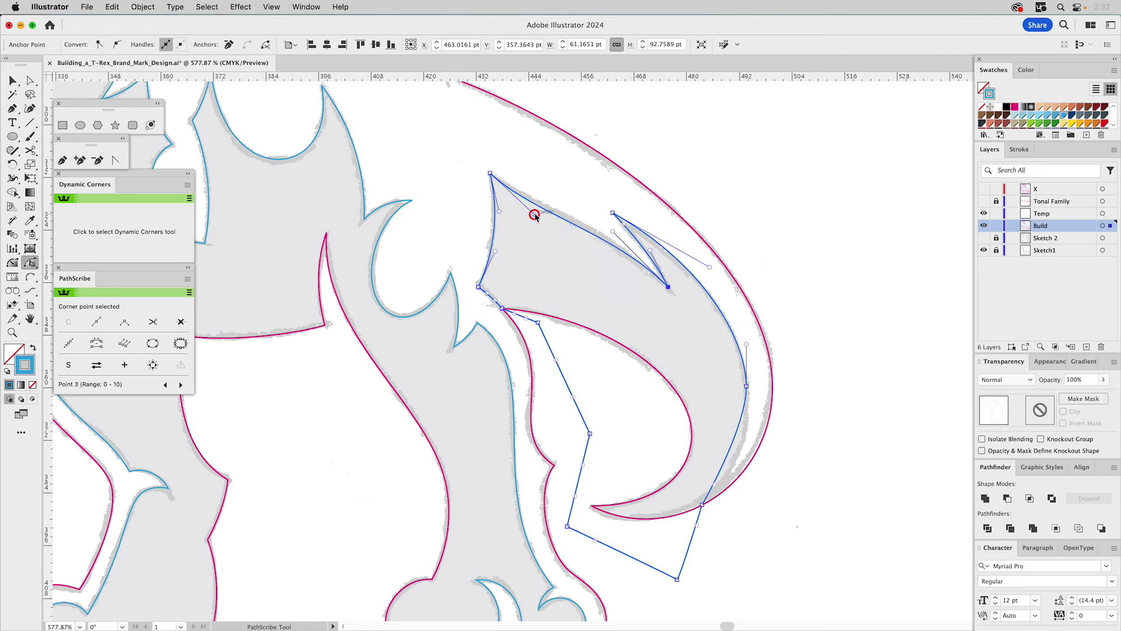
pyautogui.moveTo(535, 215); pyautogui.dragTo(547, 218)
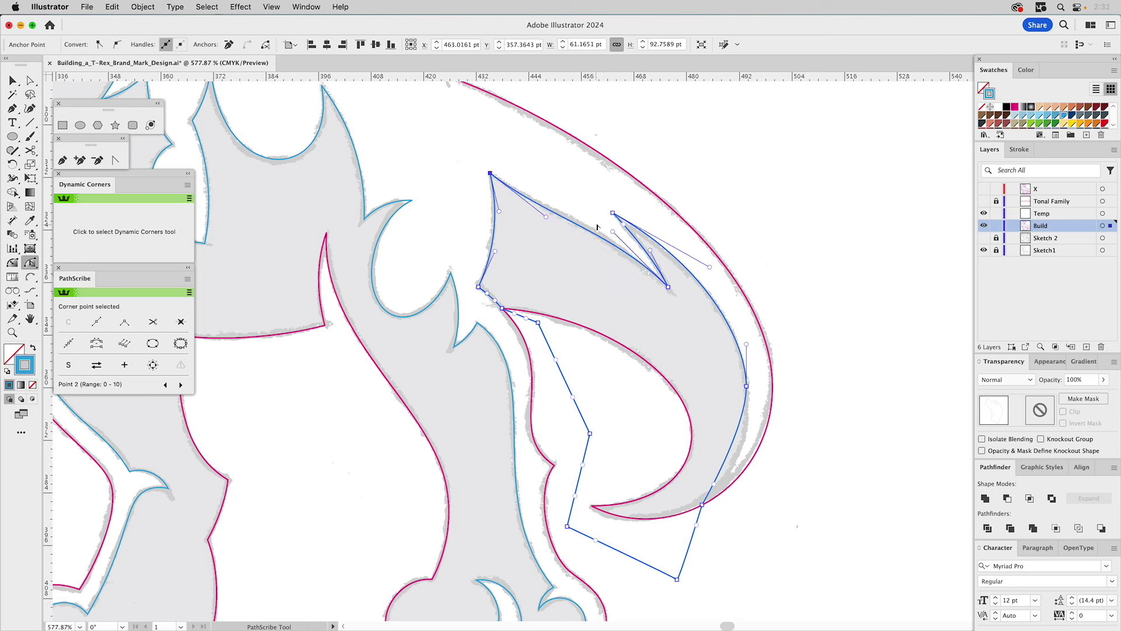
pyautogui.moveTo(612, 232); pyautogui.dragTo(606, 225)
pyautogui.moveTo(649, 249); pyautogui.dragTo(651, 247)
pyautogui.moveTo(714, 486); pyautogui.dragTo(748, 472)
pyautogui.keyDown('super'); pyautogui.click(803, 408); pyautogui.keyUp('super')
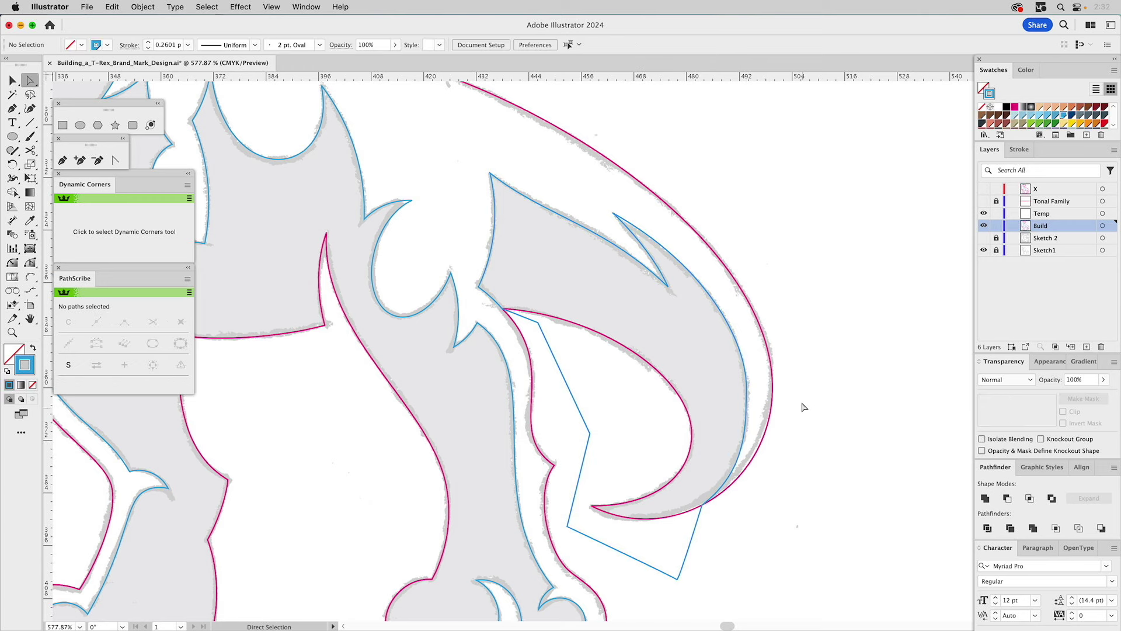
# Step: Remove the smooth anchor point midway along the tail shading's outer curve with PathScribe, preserving the curve's shape
pyautogui.click(747, 386)
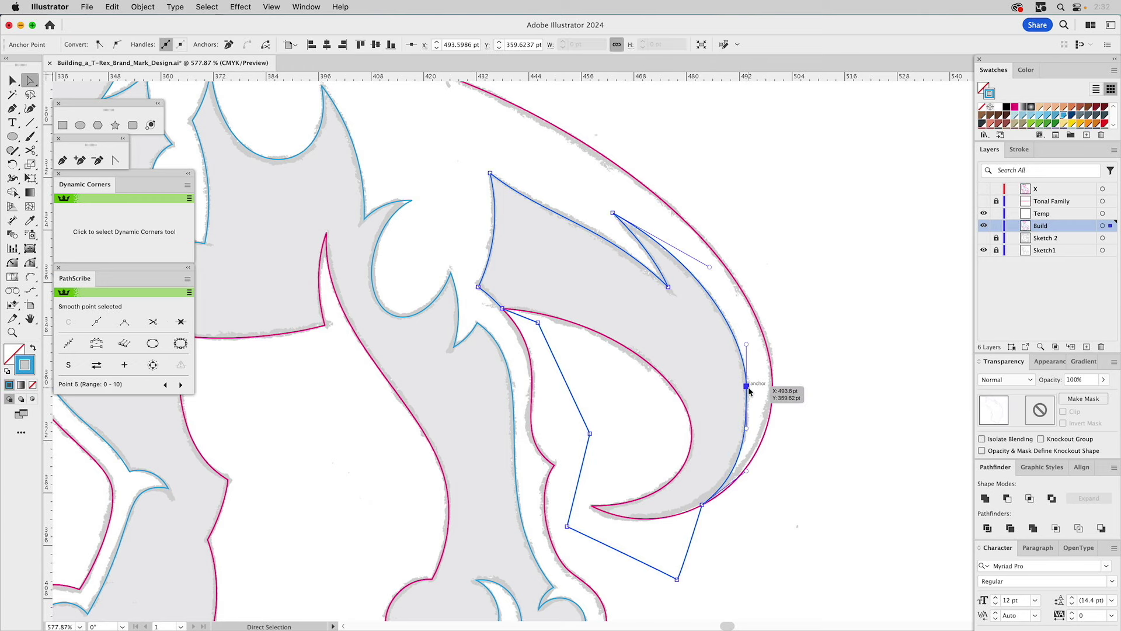
pyautogui.click(180, 323)
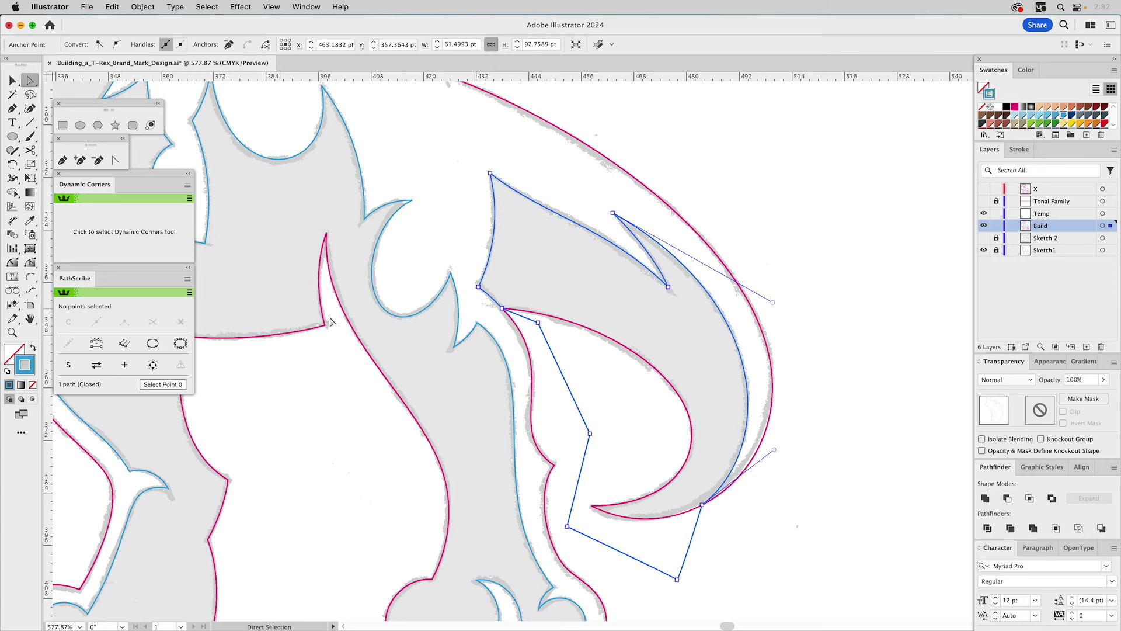
pyautogui.click(815, 357)
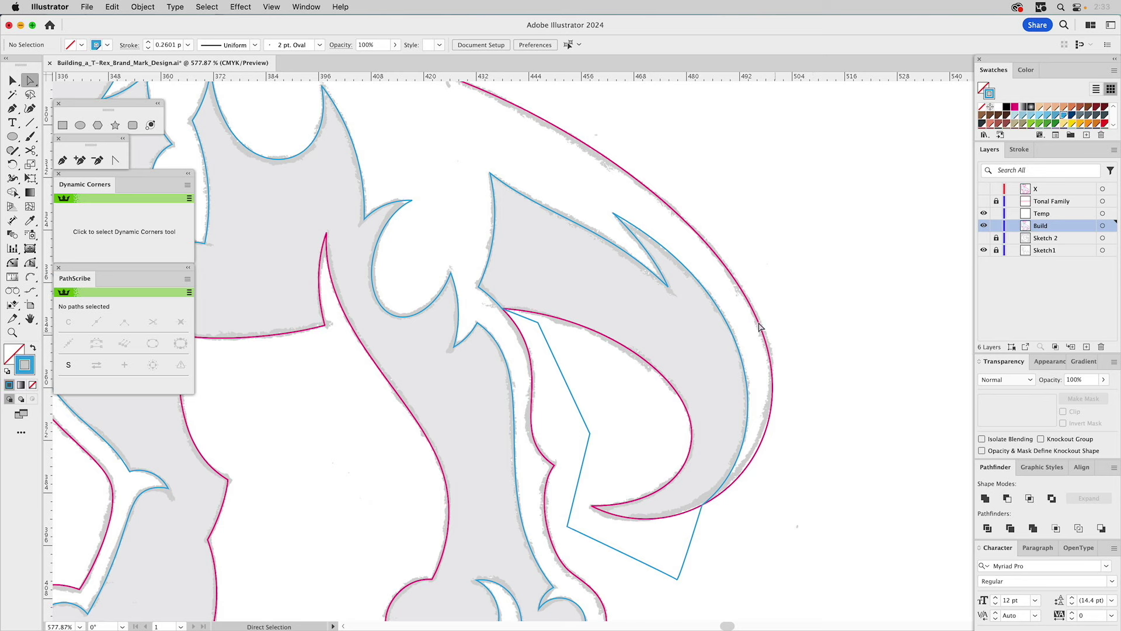
# Step: Examine how the closed tail shading path fits the magenta outline and the sketch across the whole figure
pyautogui.press('v')
pyautogui.click(683, 267)
pyautogui.click(805, 267)
pyautogui.click(11, 332)
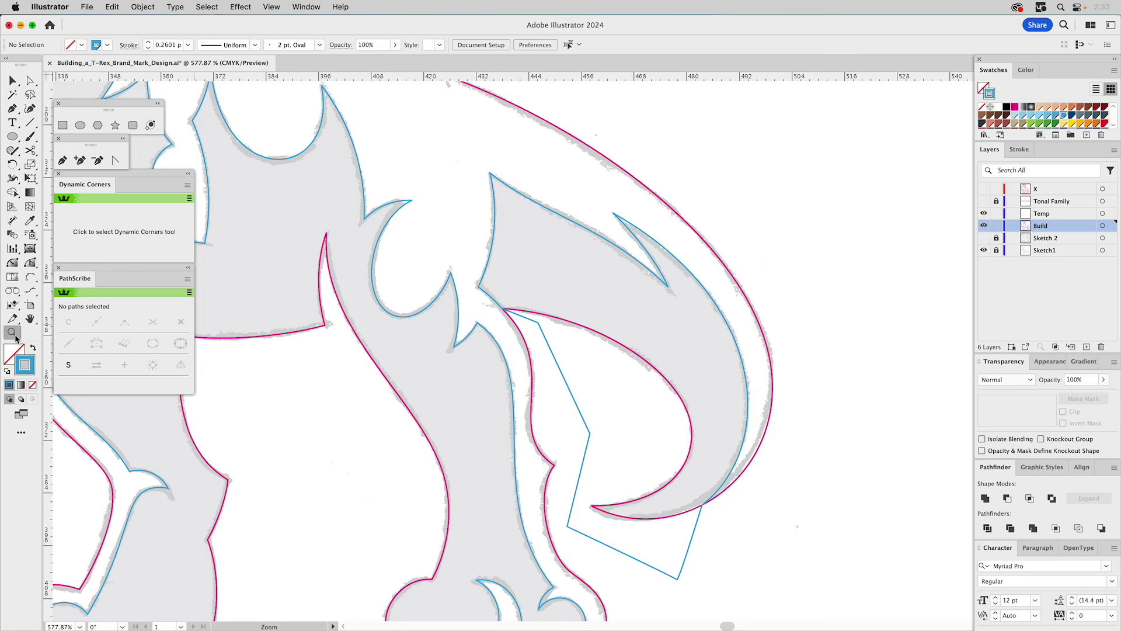
pyautogui.keyDown('alt'); pyautogui.click(473, 308); pyautogui.keyUp('alt')
pyautogui.keyDown('alt'); pyautogui.click(473, 308); pyautogui.keyUp('alt')
pyautogui.moveTo(728, 263); pyautogui.dragTo(566, 246)
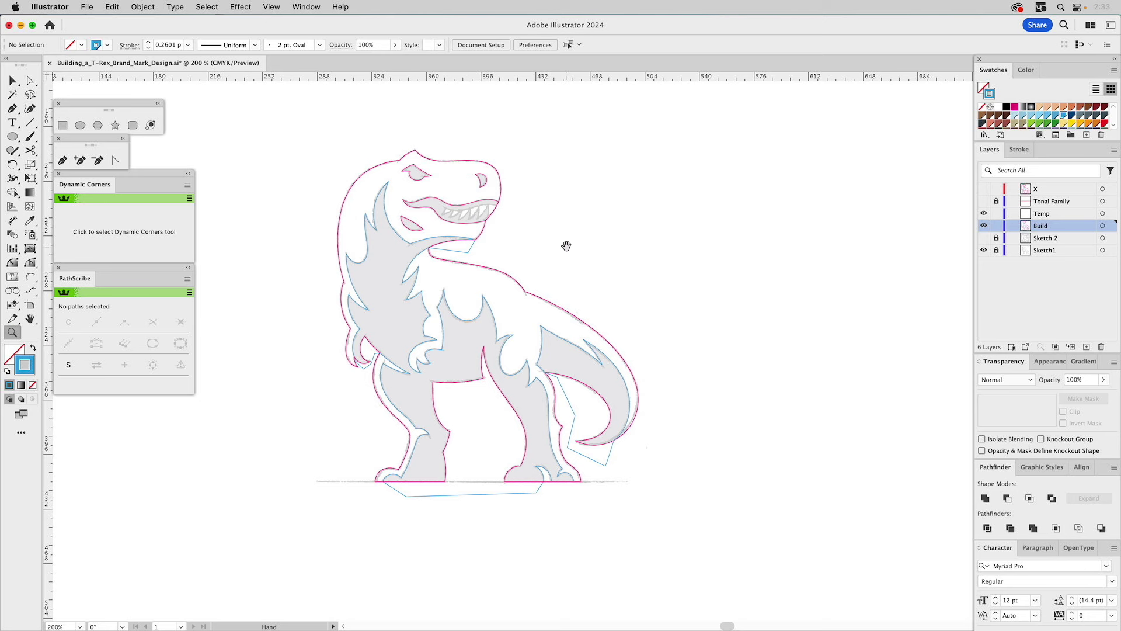
pyautogui.press('v')
pyautogui.click(550, 347)
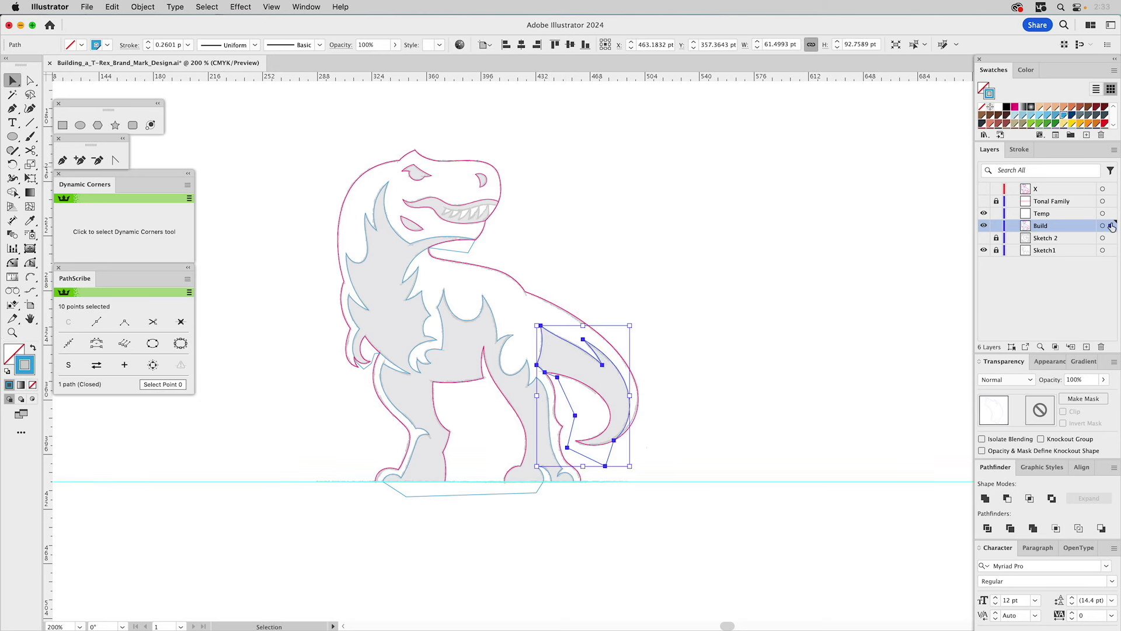
pyautogui.press('super+shift+a')
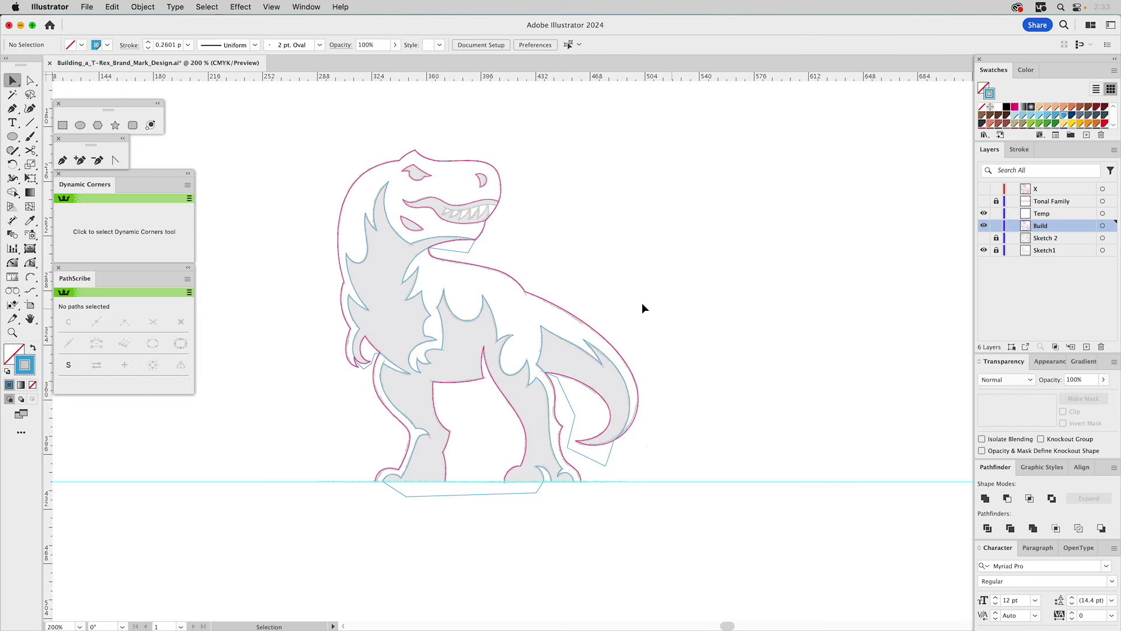
# Step: Combine the body shading path and the tail shading path into one compound path
pyautogui.click(494, 309)
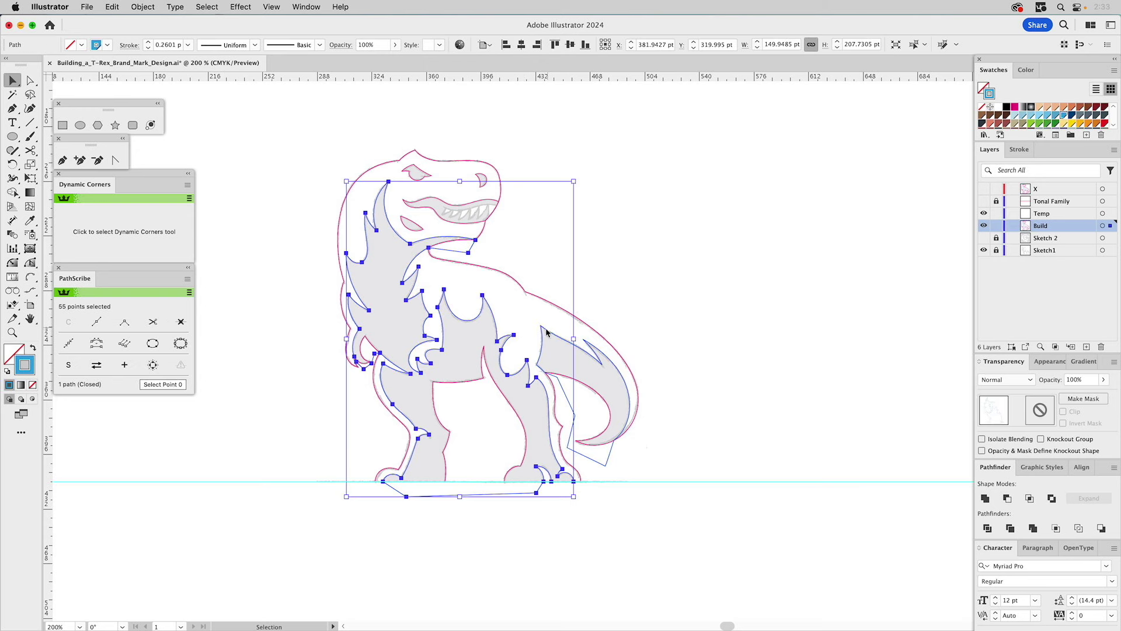
pyautogui.press('super+g')
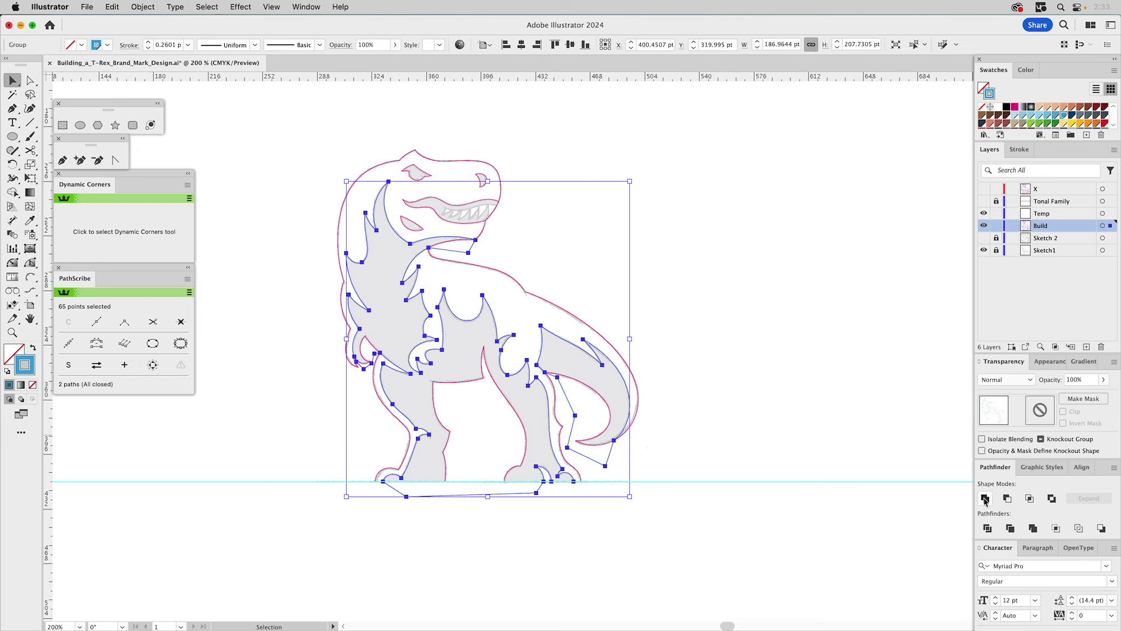
pyautogui.click(1044, 361)
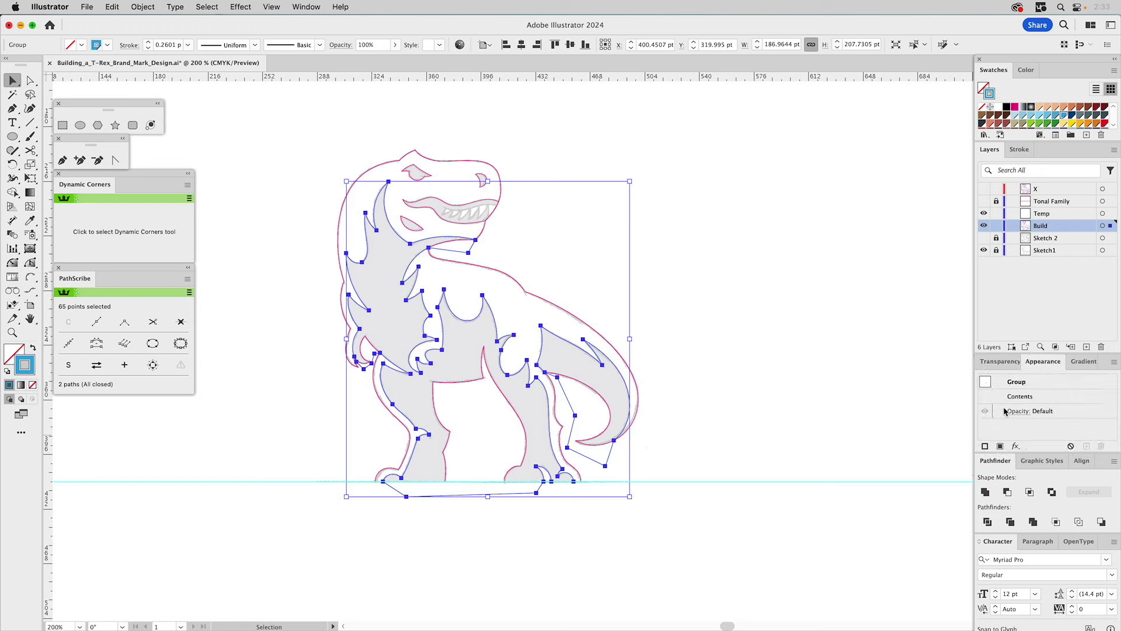
pyautogui.press('super+8')
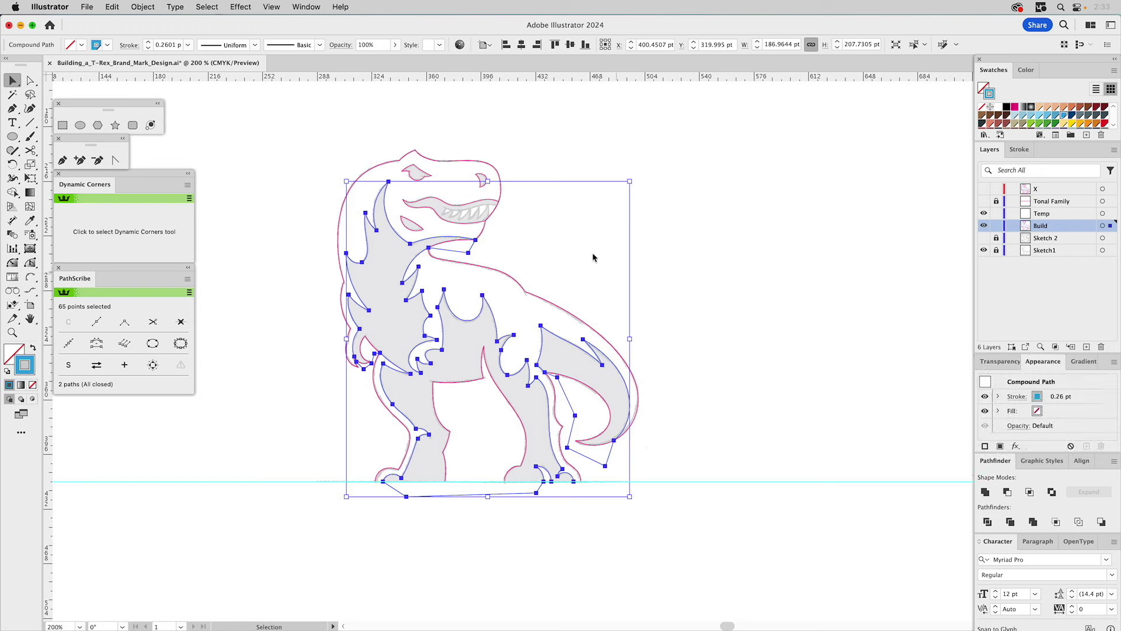
# Step: Intersect the compound shading path with a duplicate of the magenta body outline, and make the trimmed pieces a compound path
pyautogui.click(533, 192)
pyautogui.click(390, 199)
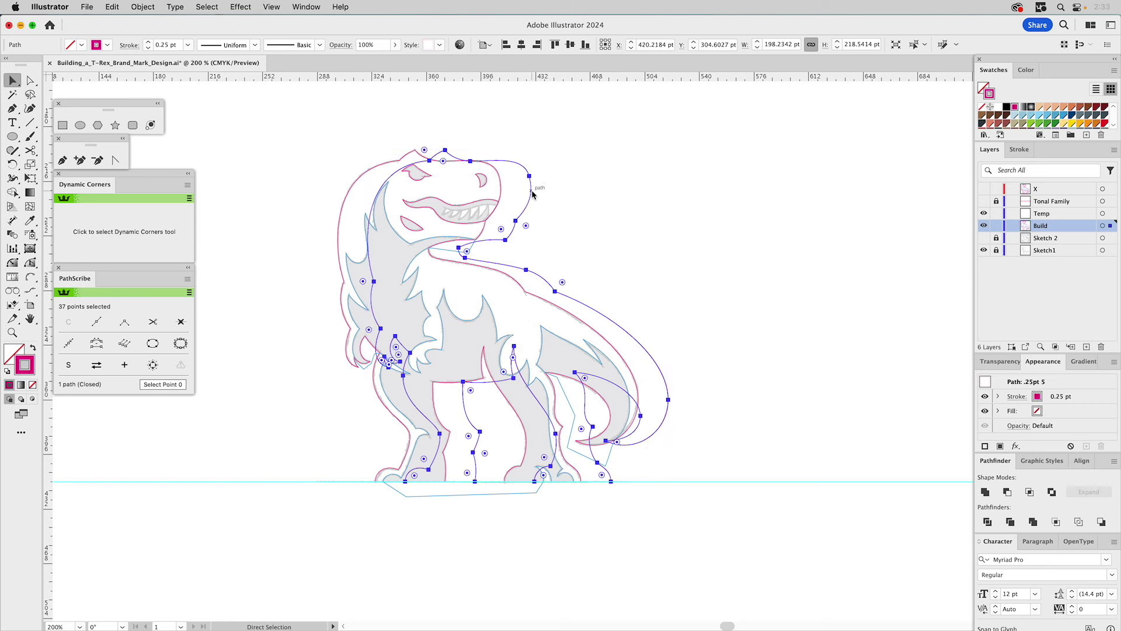
pyautogui.keyDown('shift'); pyautogui.click(386, 199); pyautogui.keyUp('shift')
pyautogui.click(1029, 493)
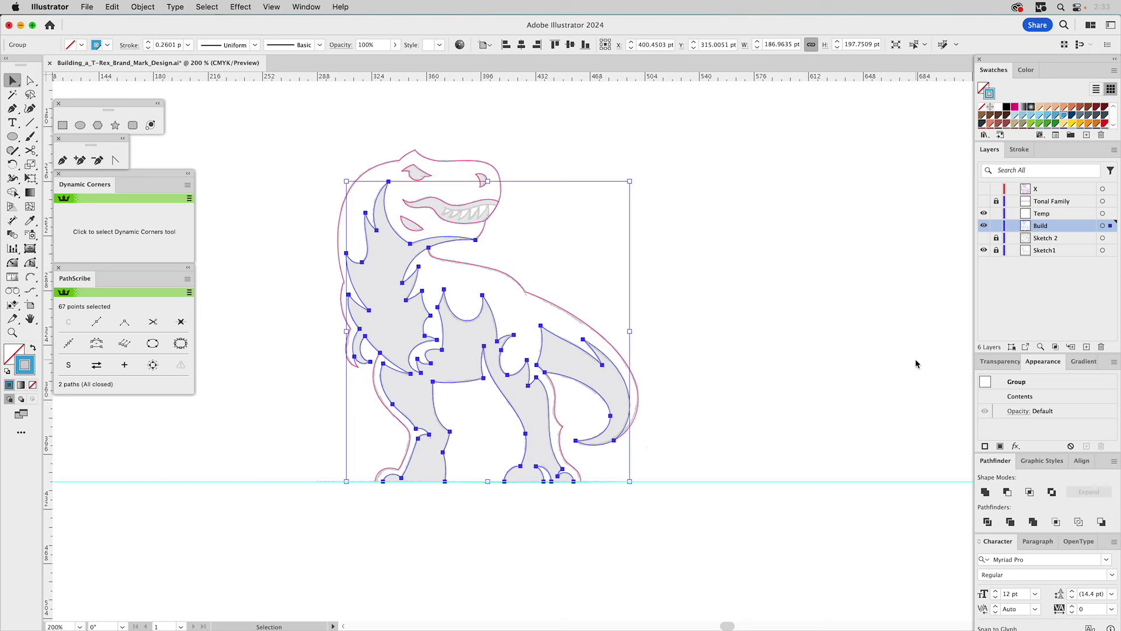
pyautogui.doubleClick(997, 397)
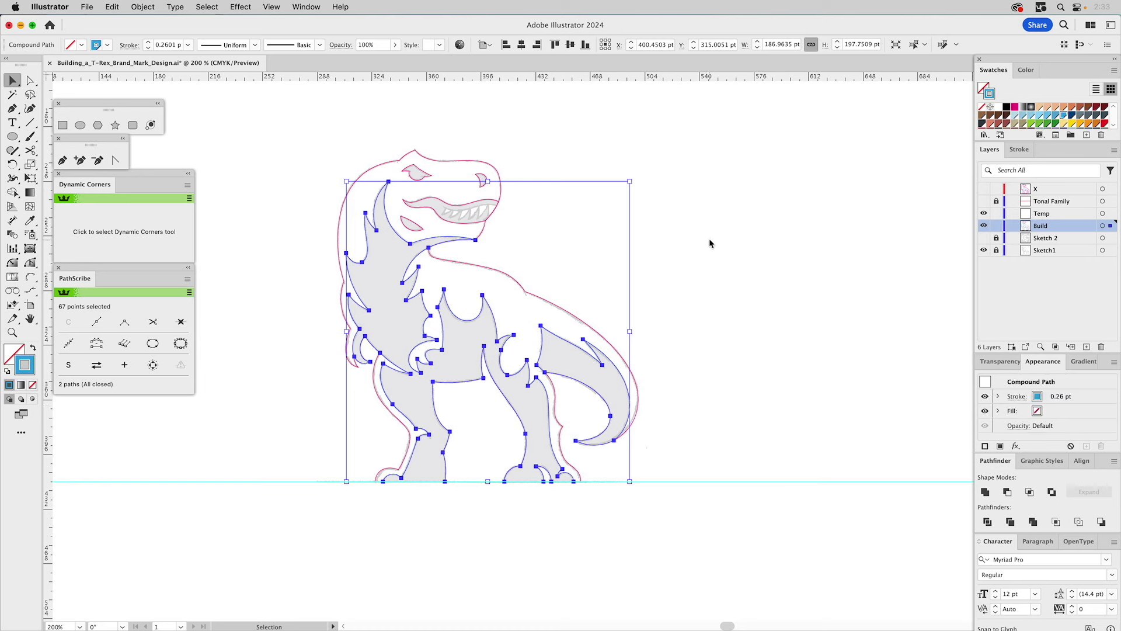
pyautogui.click(721, 266)
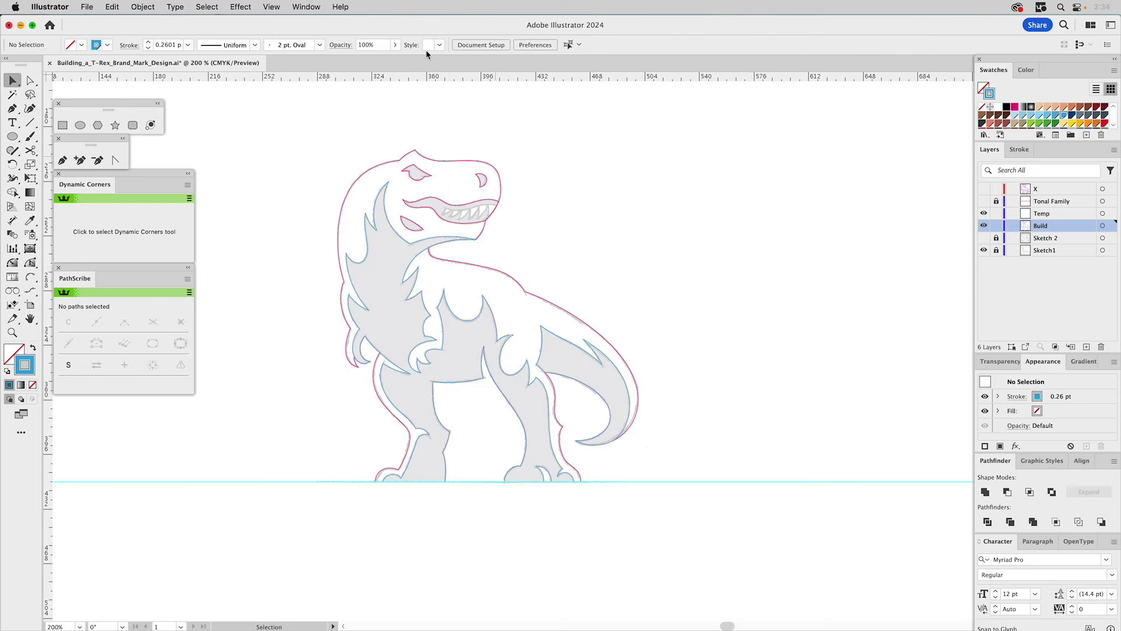
# Step: Duplicate the magenta mouth path, give the copy a blue 0.25 pt stroke and move it about 3 pt straight down
pyautogui.press('z')
pyautogui.moveTo(402, 150); pyautogui.dragTo(527, 252)
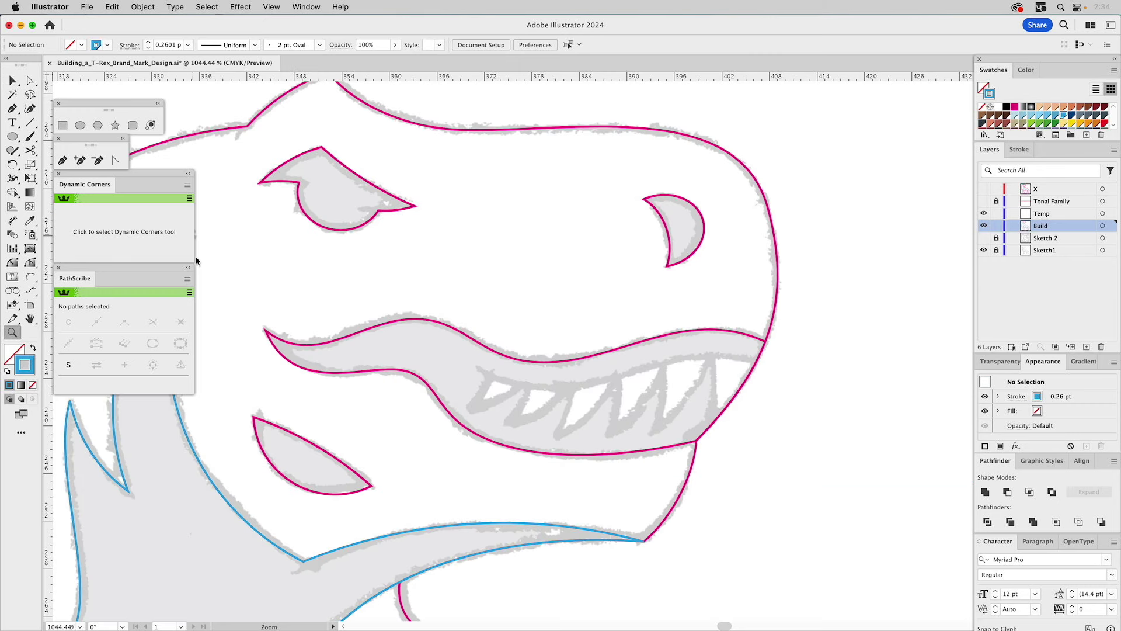
pyautogui.press('v')
pyautogui.click(587, 356)
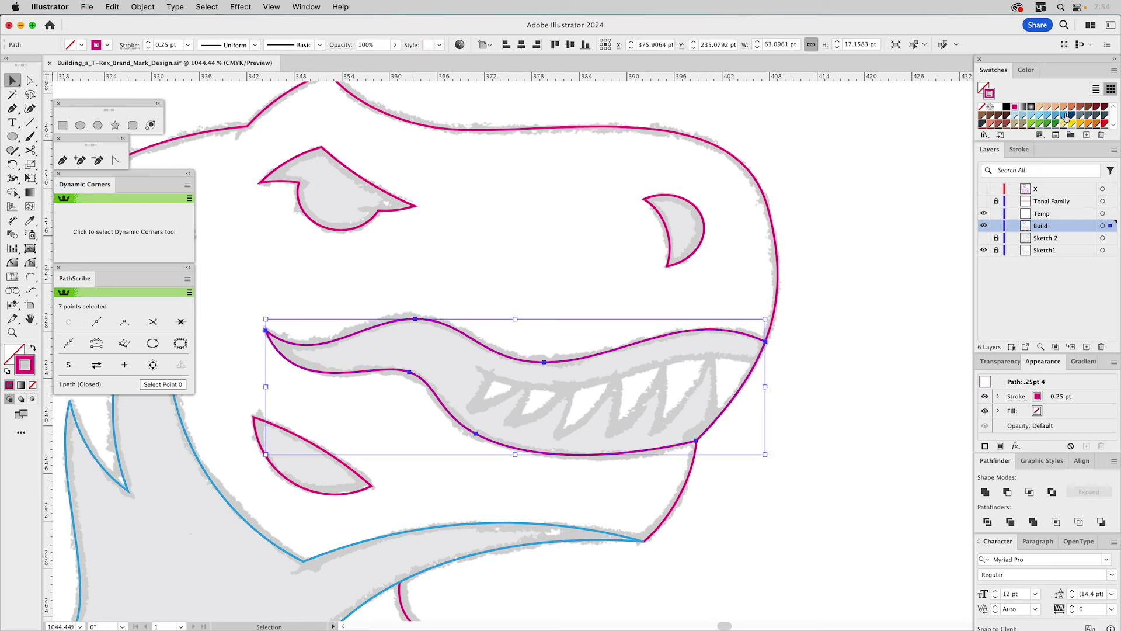
pyautogui.moveTo(1010, 113); pyautogui.dragTo(996, 95)
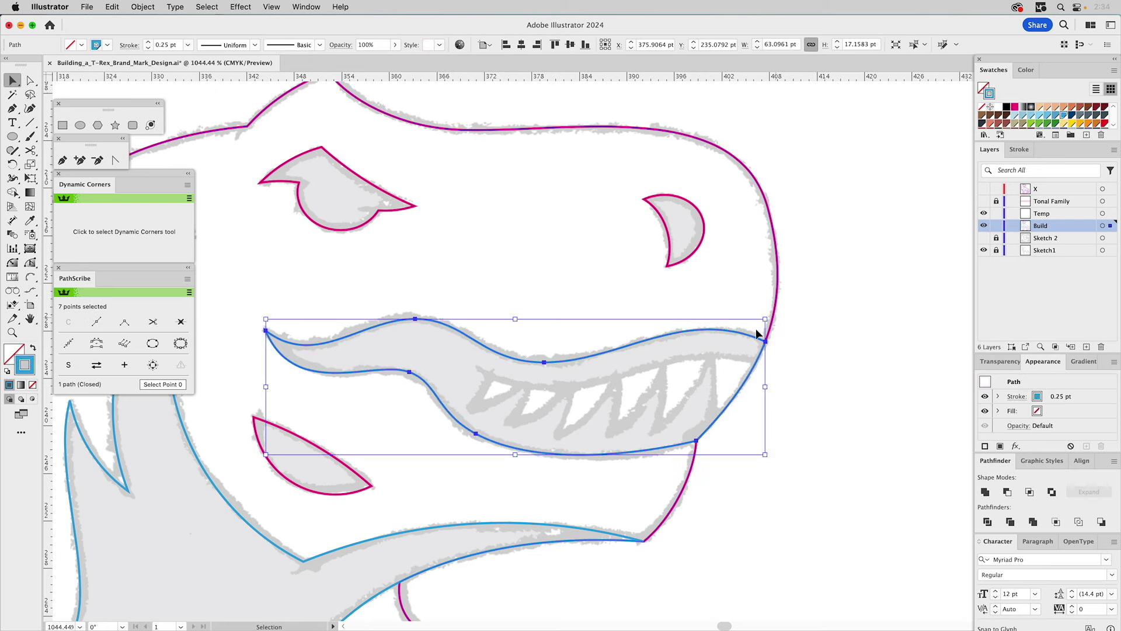
pyautogui.moveTo(740, 330); pyautogui.dragTo(737, 356)
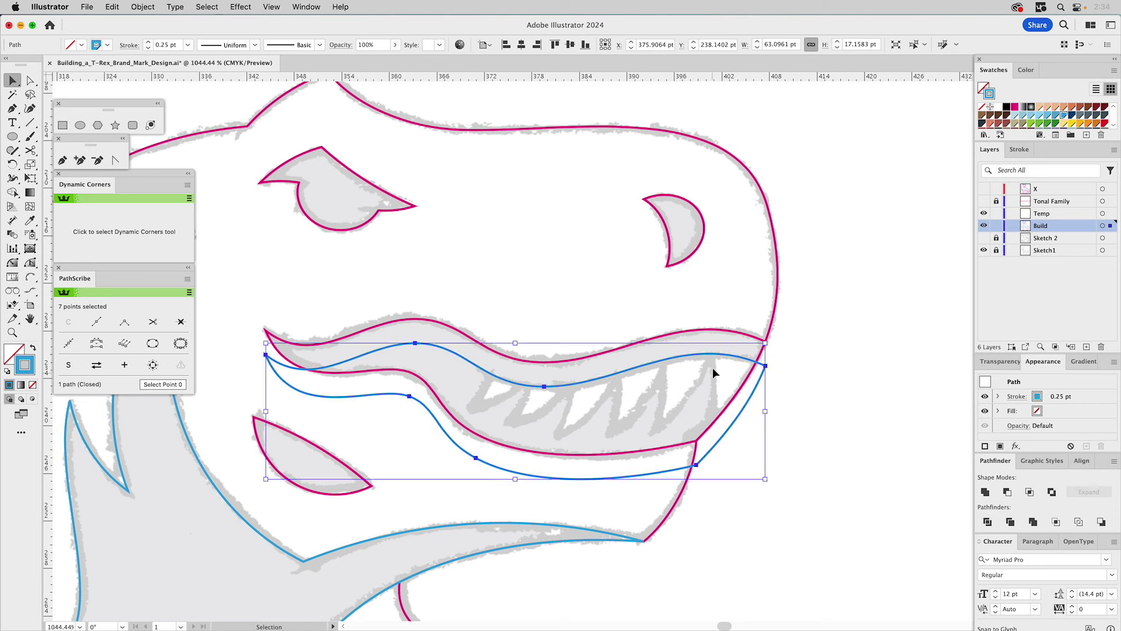
# Step: Trace the front two teeth as one zigzag of curved arcs with the Arc by Points tool, starting from the blue mouth copy's upper edge
pyautogui.click(30, 277)
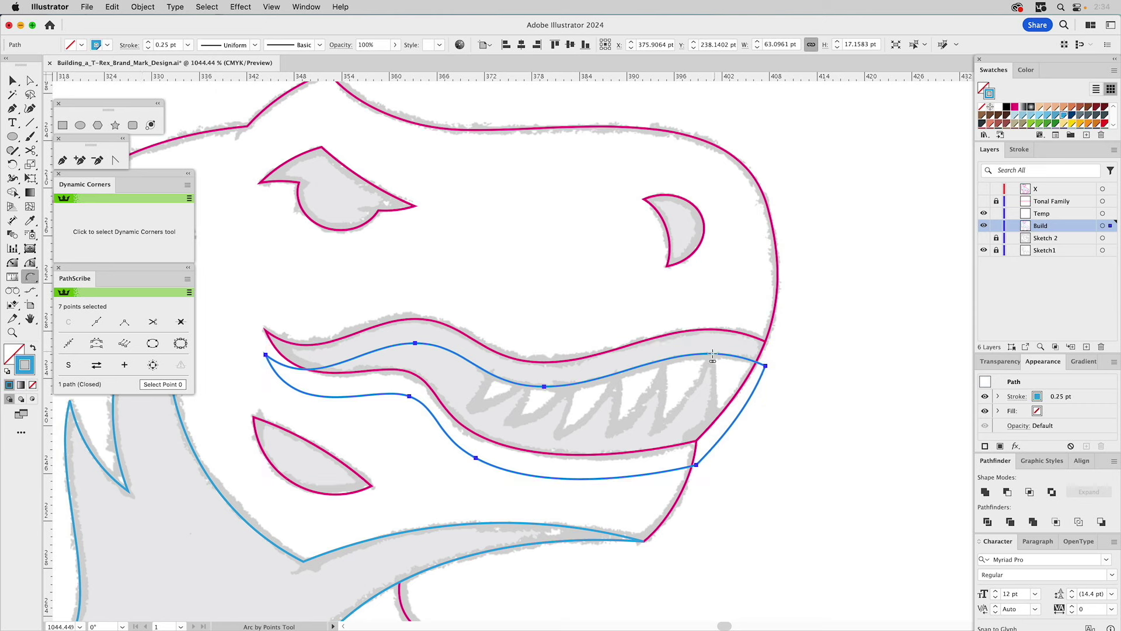
pyautogui.moveTo(713, 355); pyautogui.dragTo(714, 418)
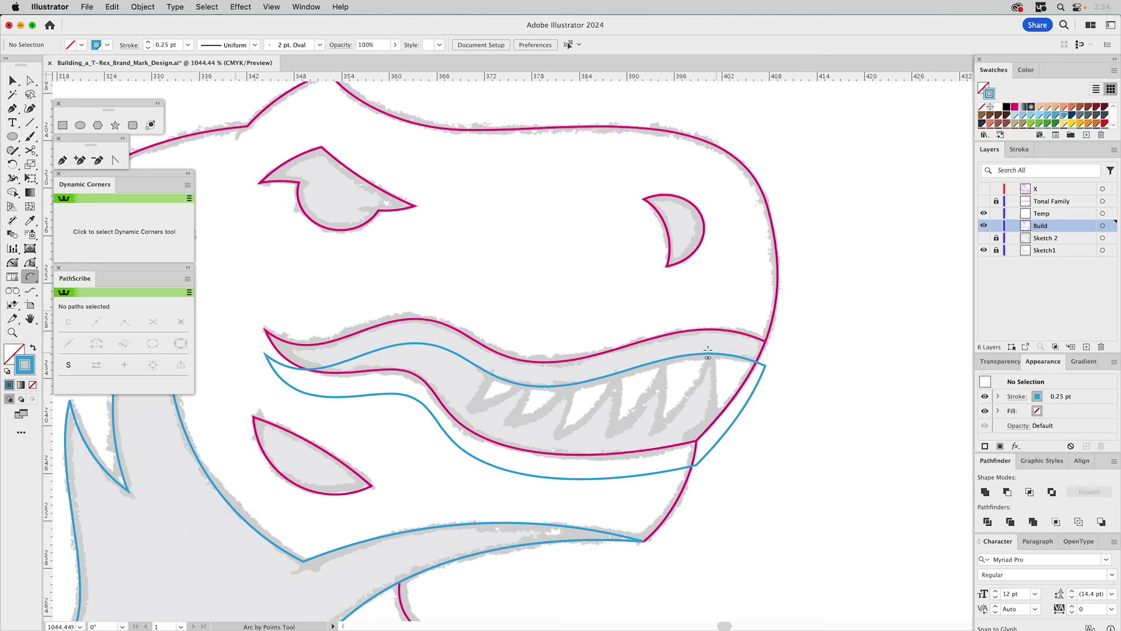
pyautogui.moveTo(713, 355); pyautogui.dragTo(714, 405)
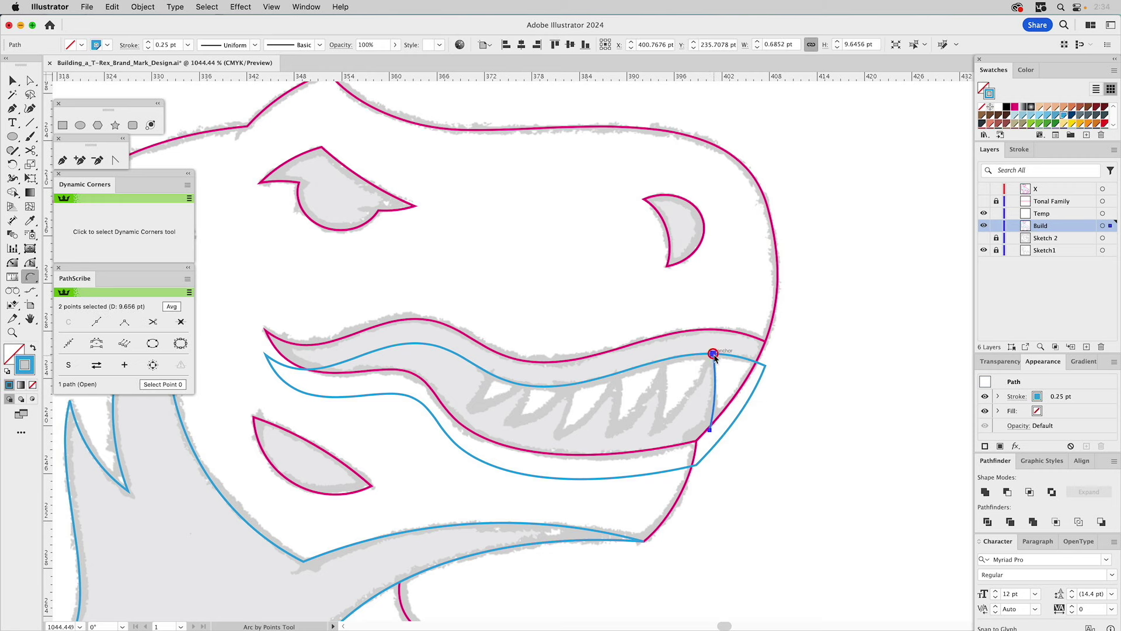
pyautogui.click(653, 435)
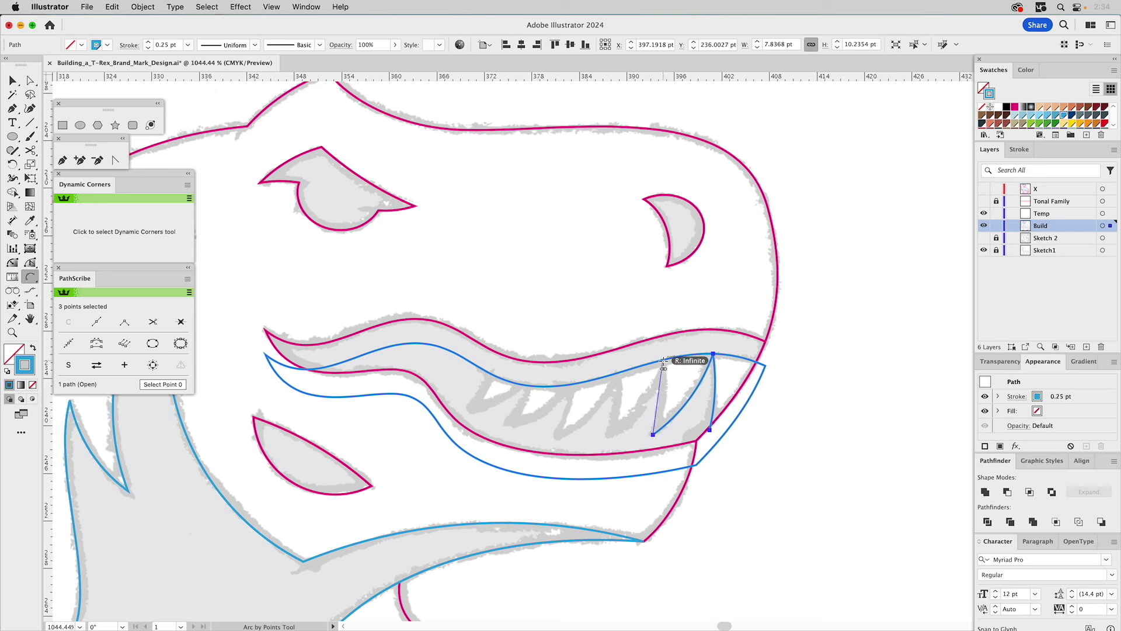
pyautogui.click(663, 362)
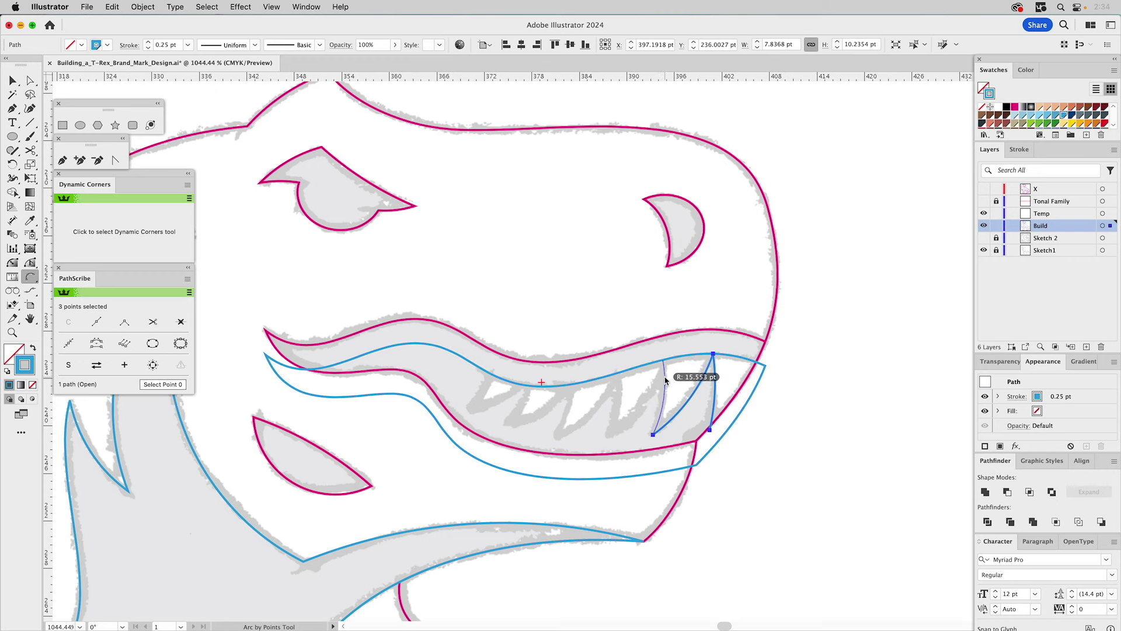
pyautogui.click(665, 383)
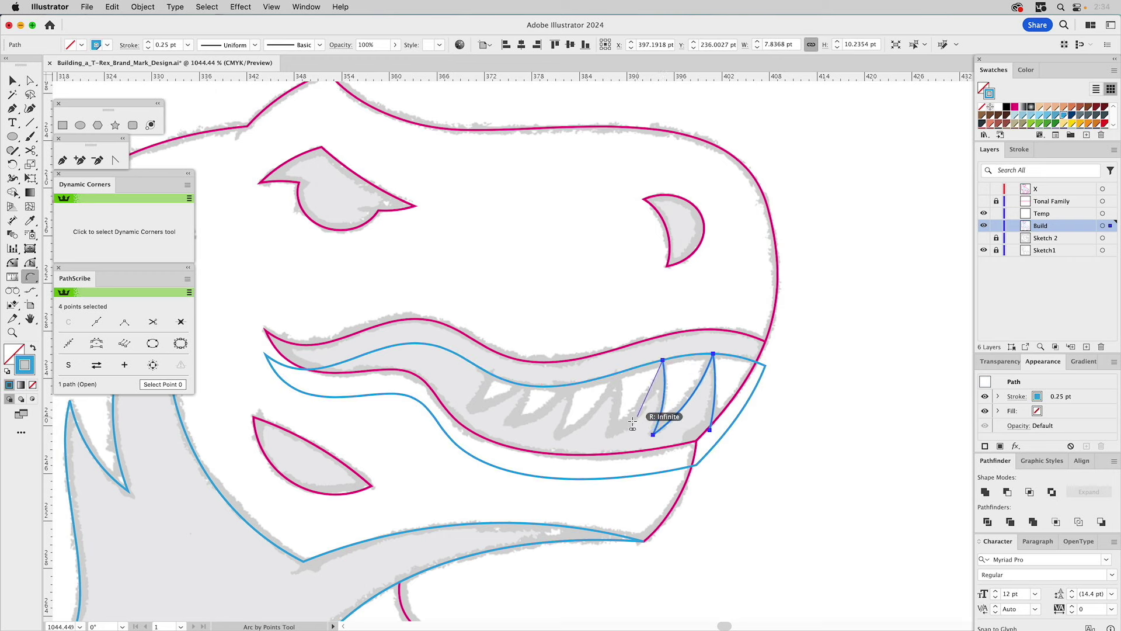
pyautogui.click(610, 438)
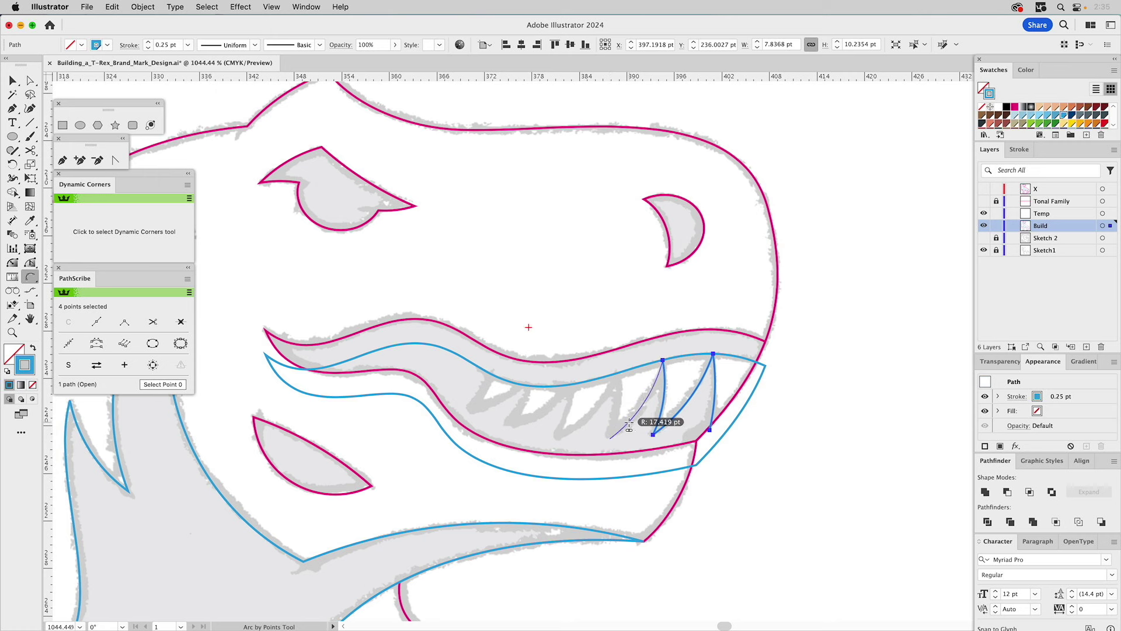
pyautogui.click(613, 433)
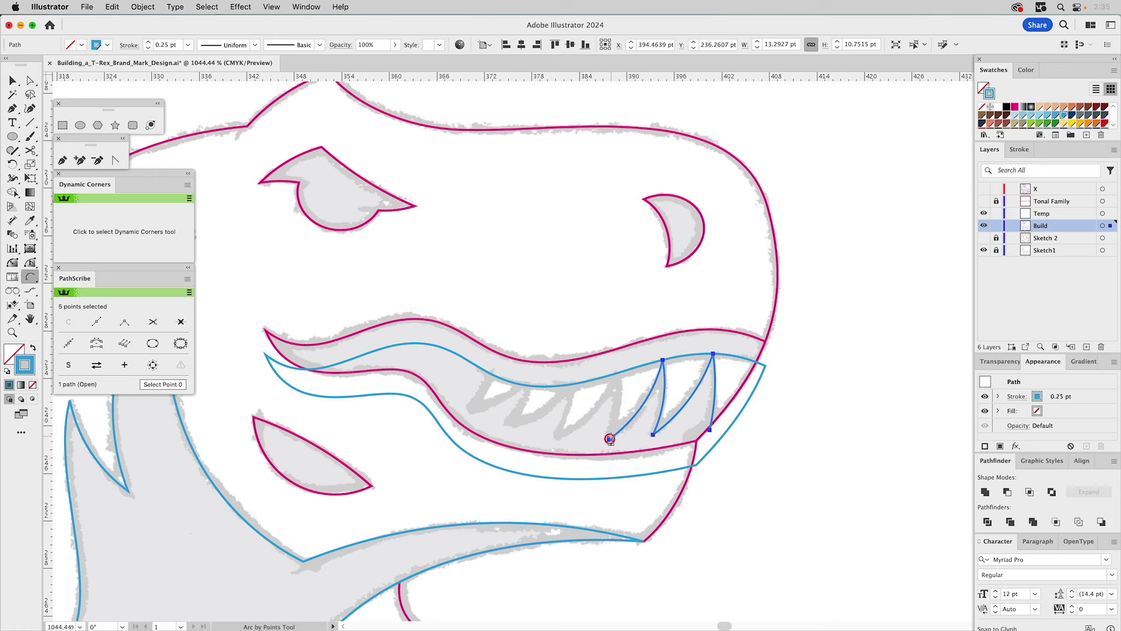
# Step: Continue the arc zigzag over the remaining sketched teeth towards the back of the mouth, ending just above the blue mouth copy's upper edge
pyautogui.click(618, 373)
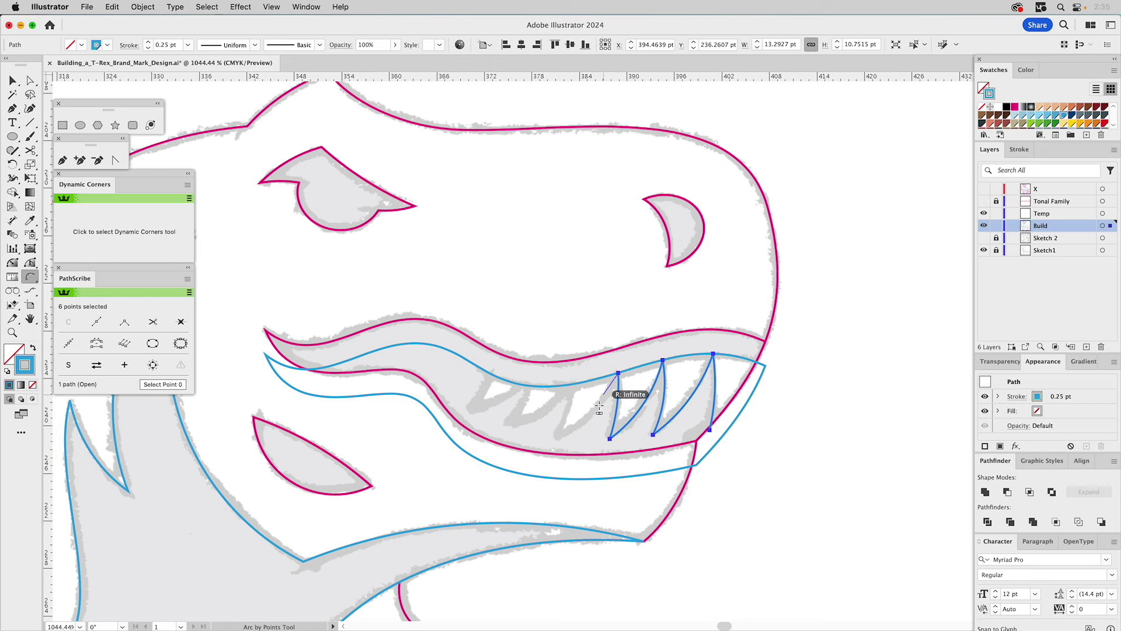
pyautogui.click(561, 438)
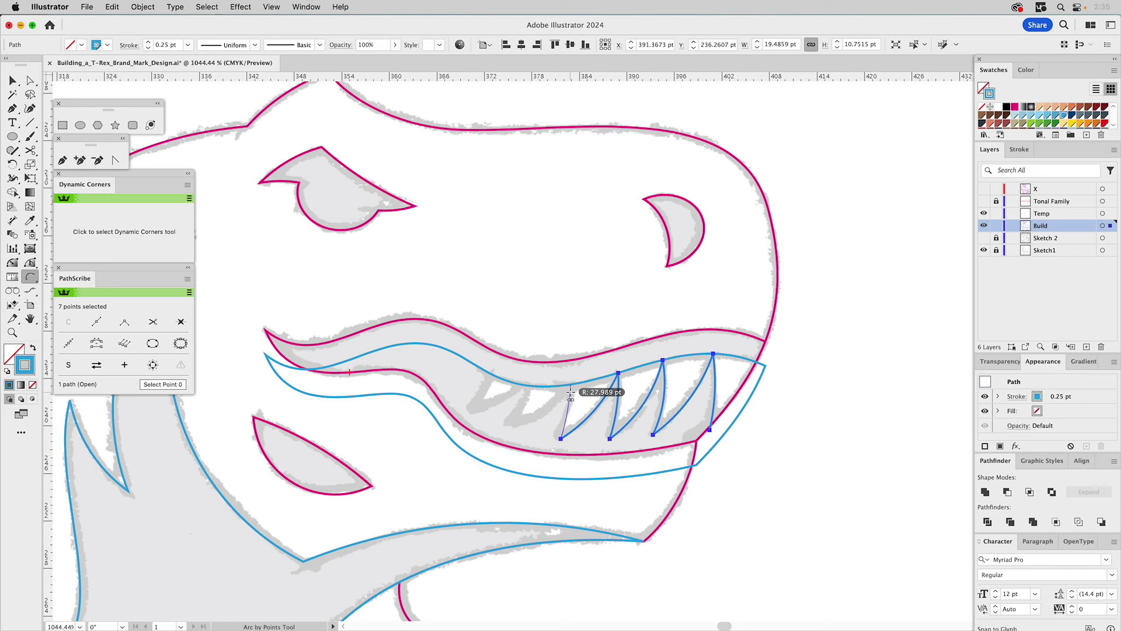
pyautogui.click(570, 385)
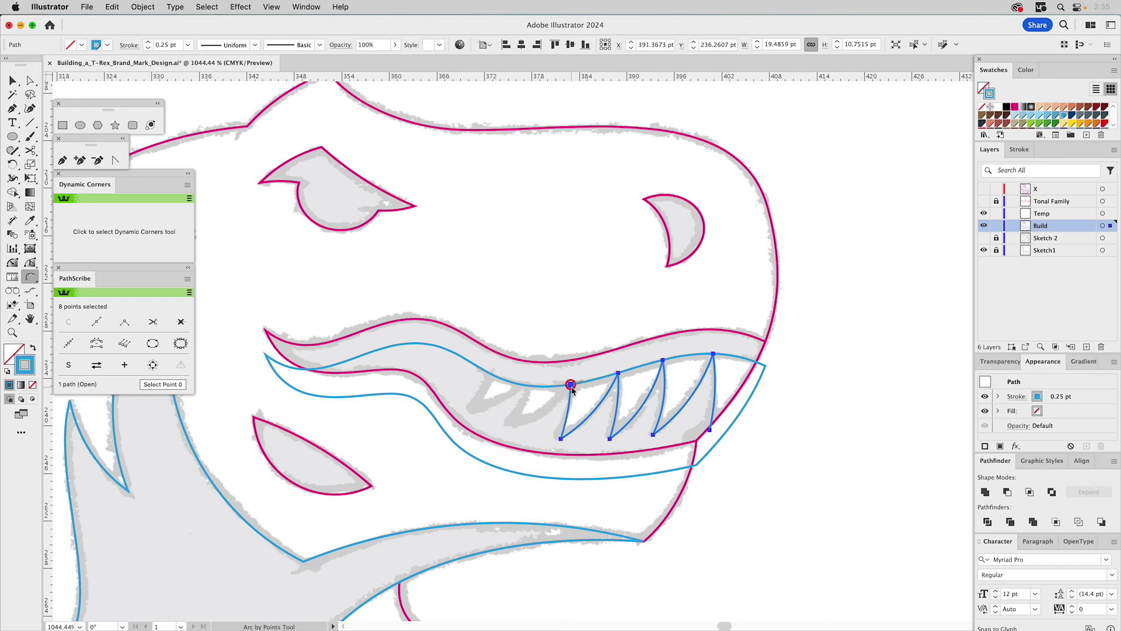
pyautogui.click(511, 424)
pyautogui.click(528, 386)
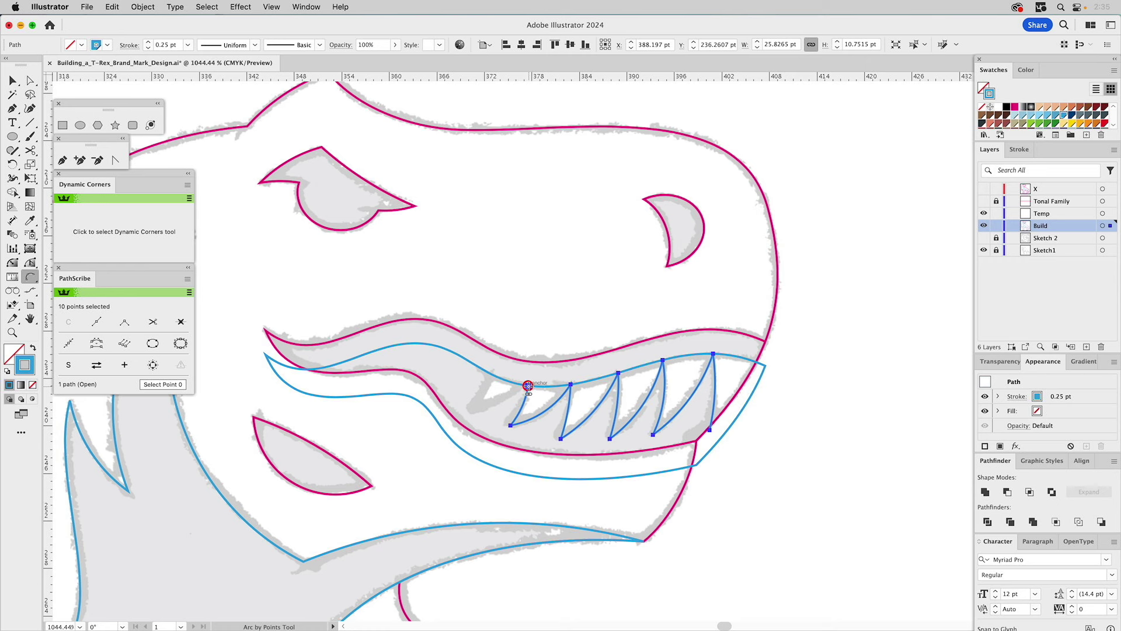
pyautogui.click(472, 410)
pyautogui.click(470, 408)
pyautogui.click(496, 362)
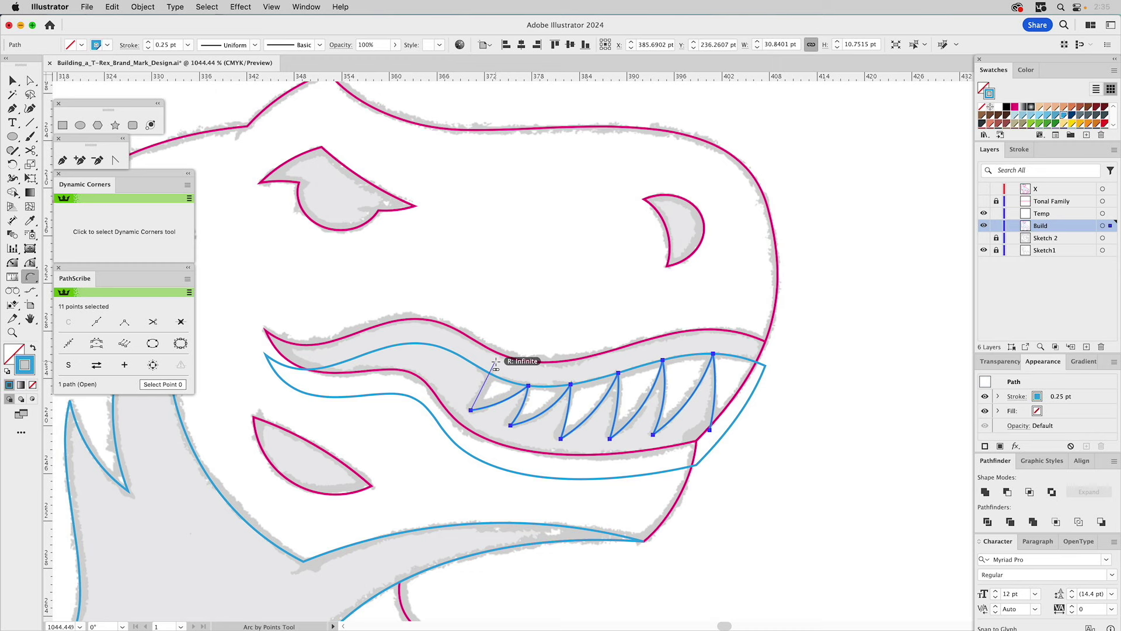
pyautogui.click(492, 377)
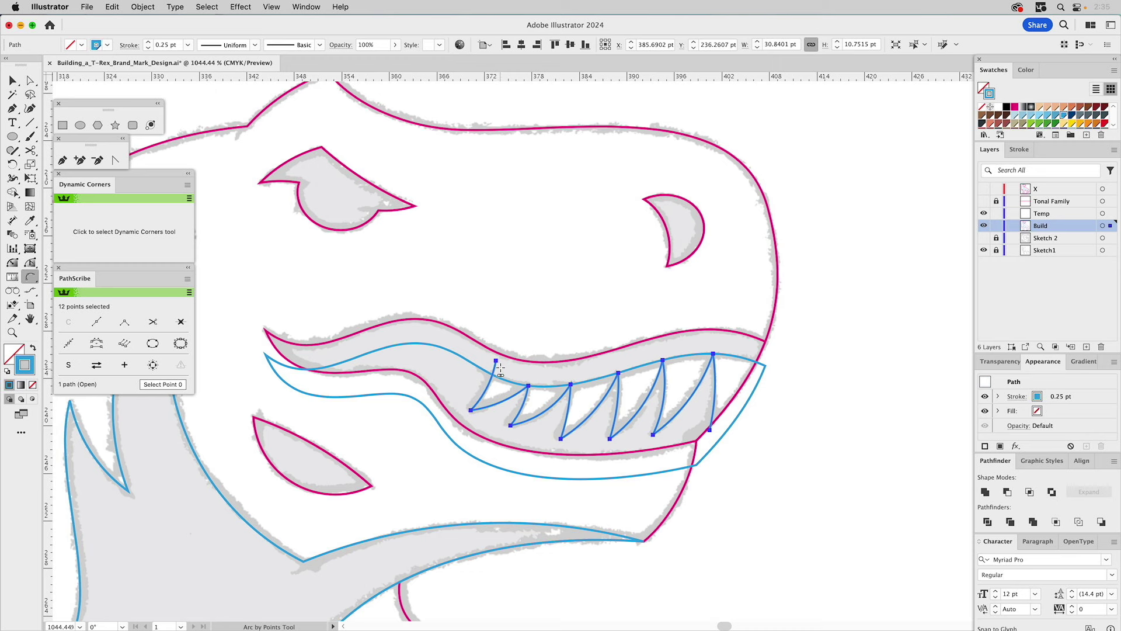
# Step: Close the teeth zigzag with straight Pen segments running above the mouth and outside the snout back to its starting point
pyautogui.click(62, 160)
pyautogui.click(496, 361)
pyautogui.moveTo(798, 317); pyautogui.dragTo(812, 401)
pyautogui.click(806, 427)
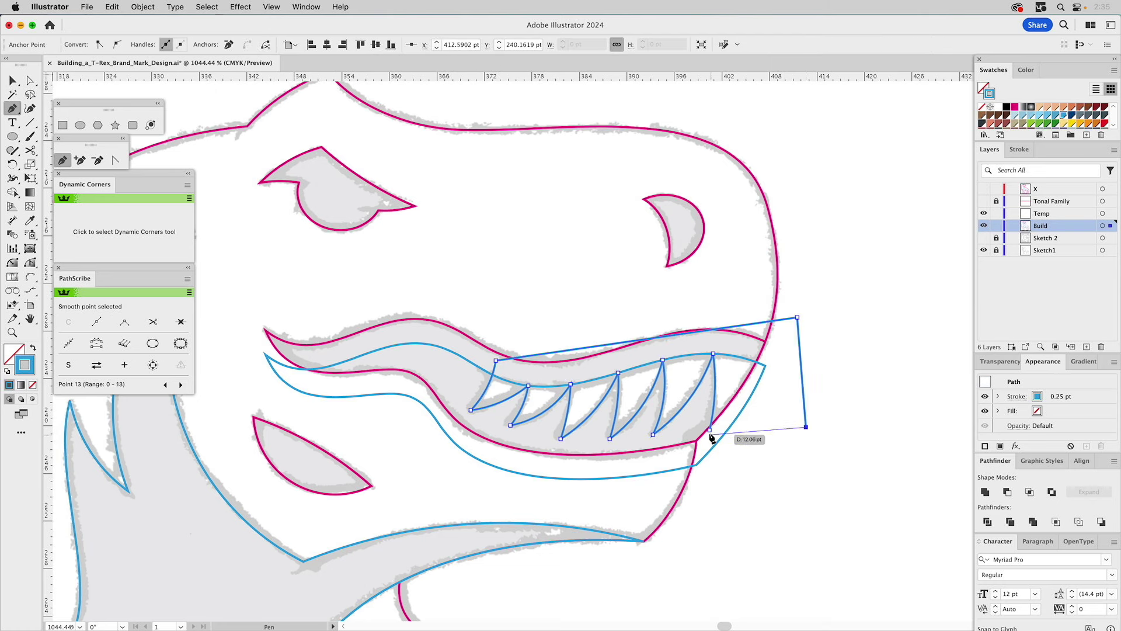
pyautogui.click(709, 430)
# Step: Intersect the closed teeth shape with the shifted blue mouth copy, keeping only their overlap
pyautogui.press('v')
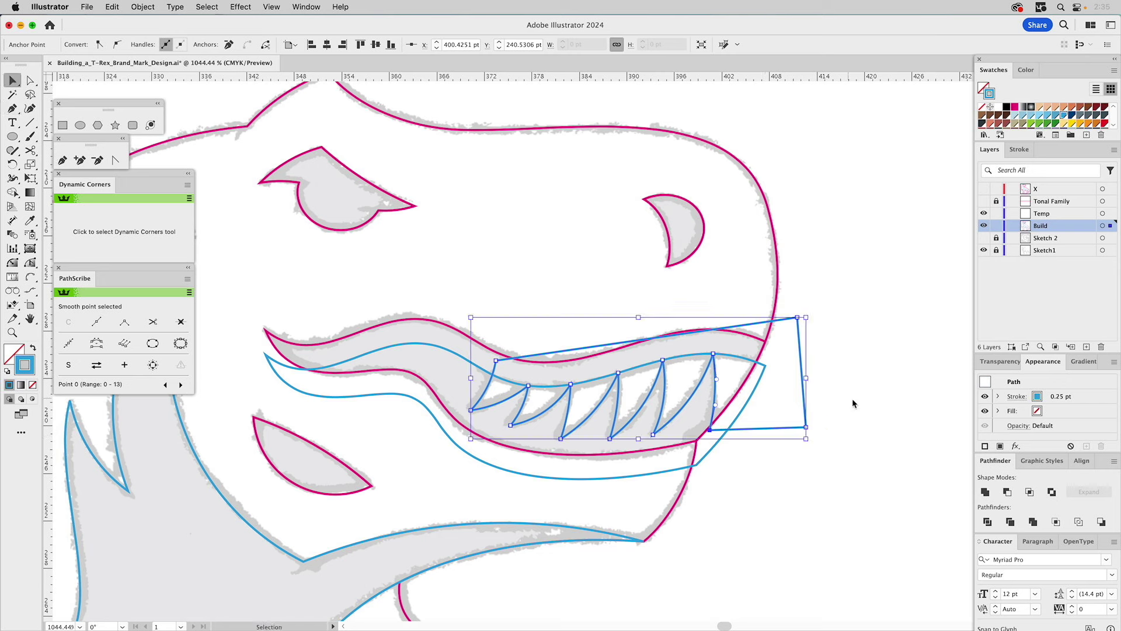
pyautogui.click(833, 387)
pyautogui.click(736, 357)
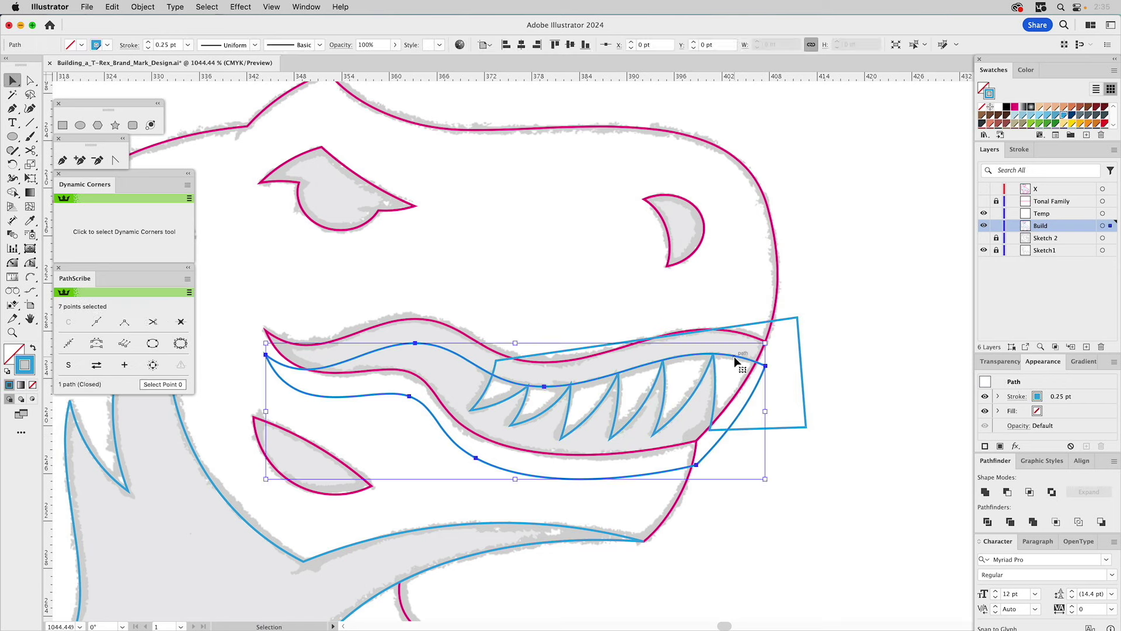
pyautogui.keyDown('shift'); pyautogui.click(752, 327); pyautogui.keyUp('shift')
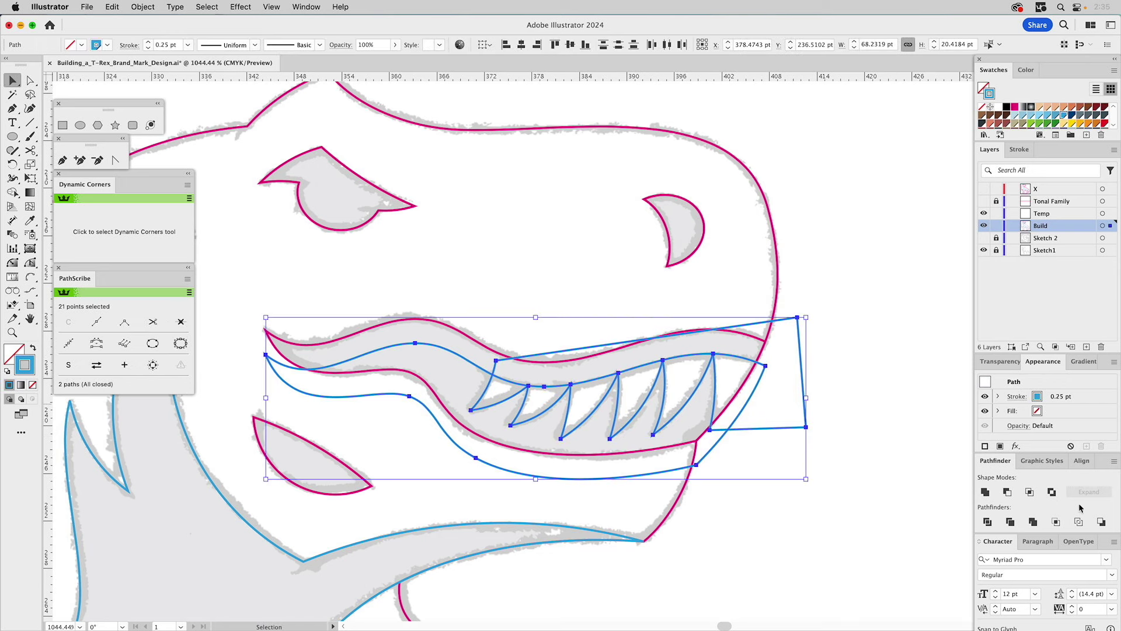
pyautogui.click(1030, 493)
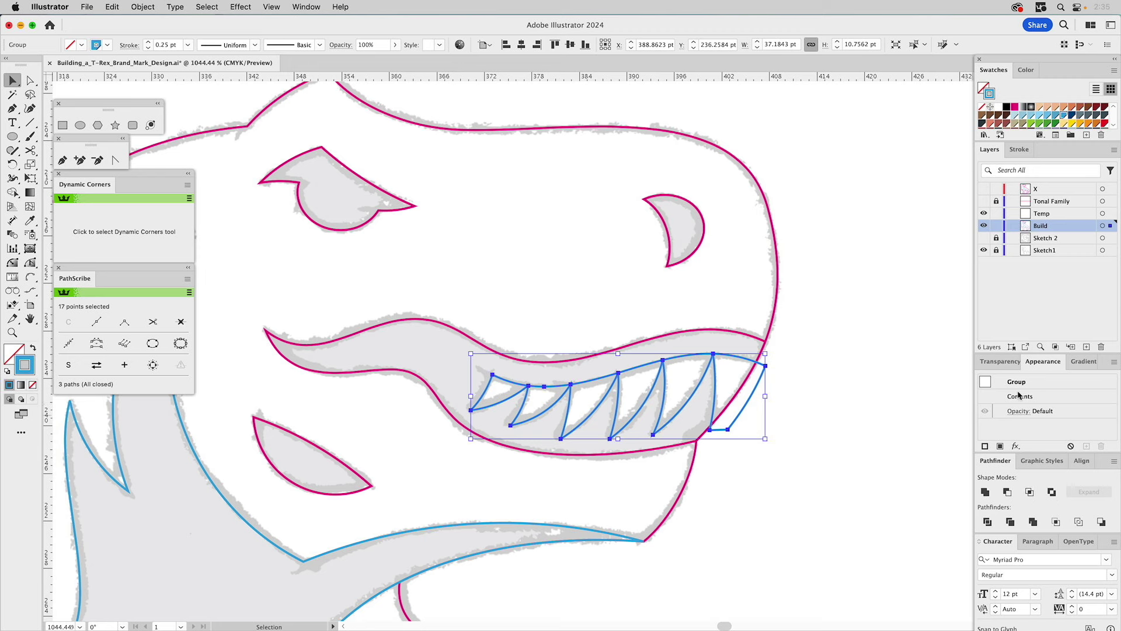
# Step: Intersect the teeth group with a duplicate of the magenta mouth path, and make the trimmed teeth a compound path
pyautogui.click(750, 378)
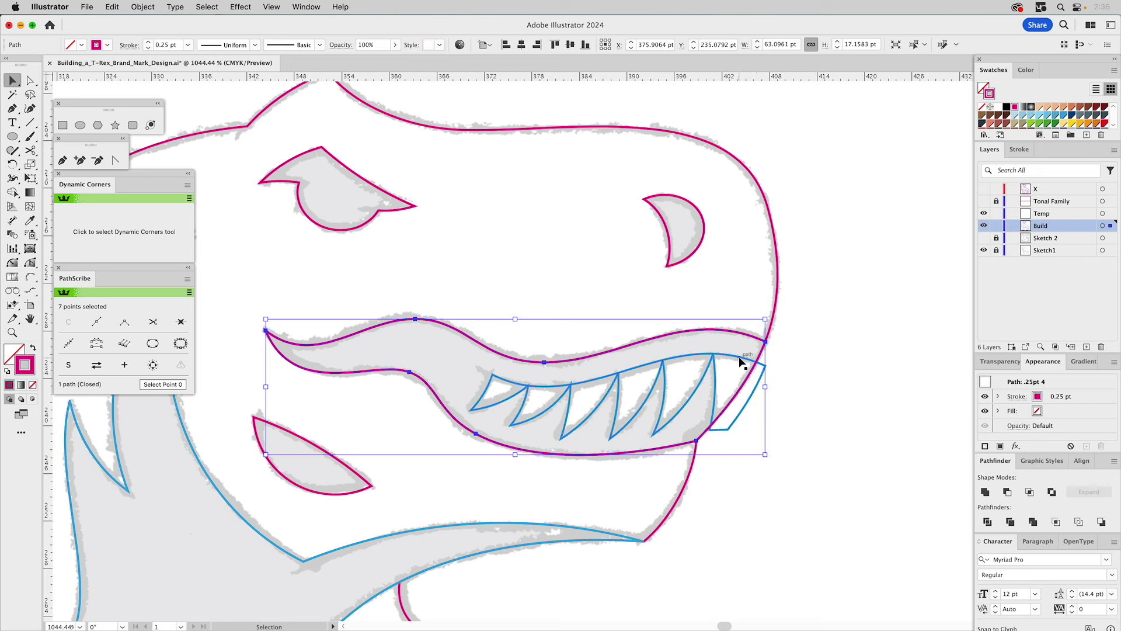
pyautogui.keyDown('shift'); pyautogui.click(739, 361); pyautogui.keyUp('shift')
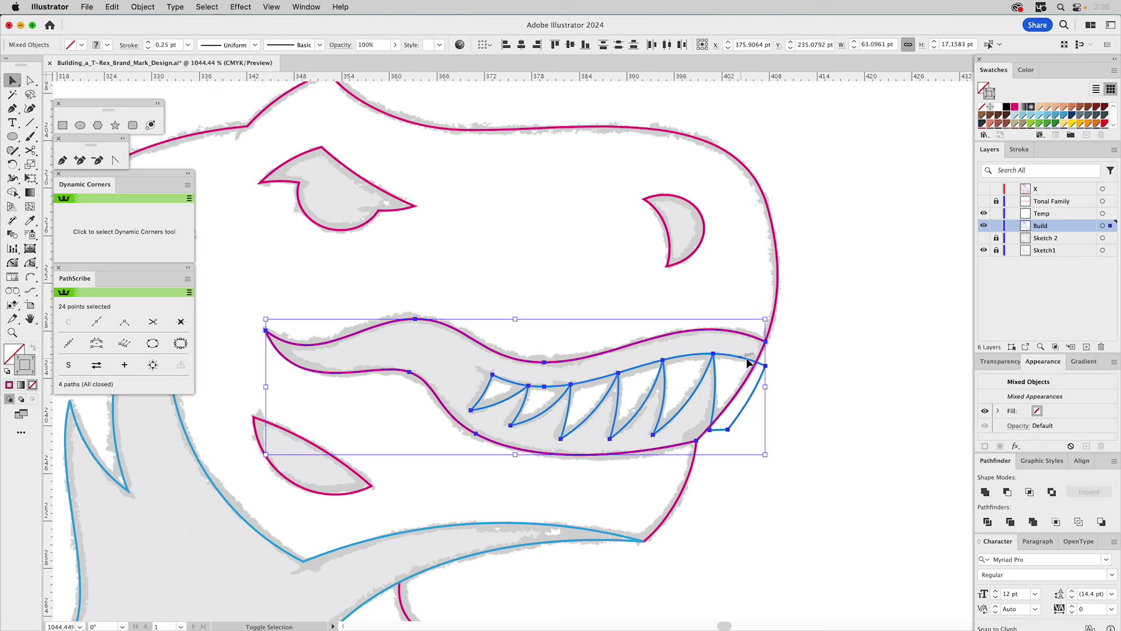
pyautogui.click(1029, 493)
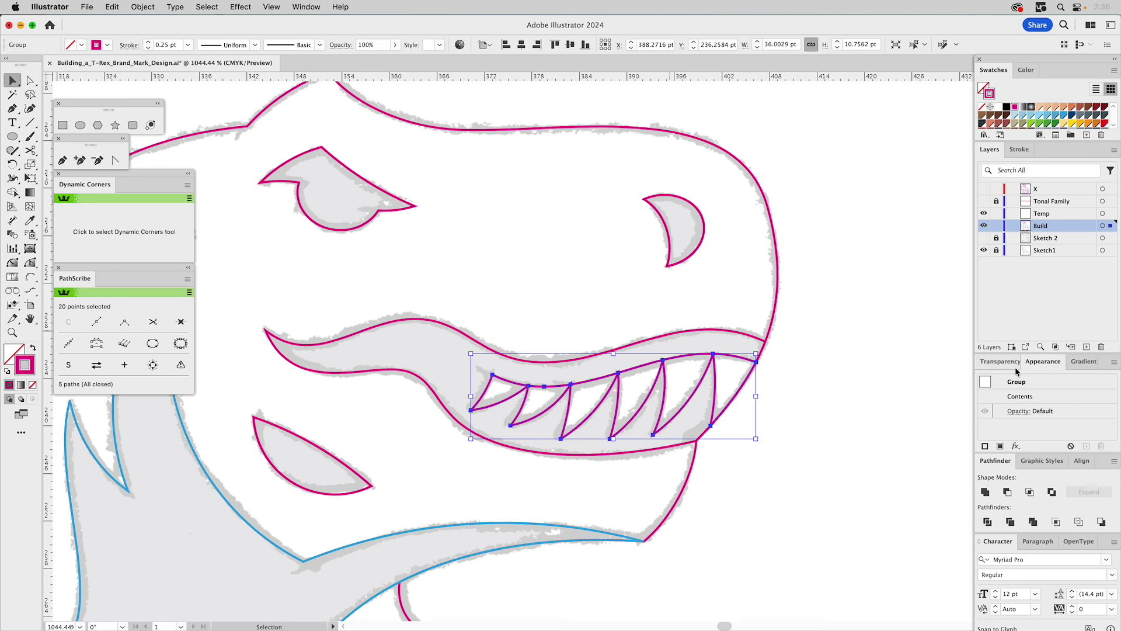
pyautogui.doubleClick(999, 394)
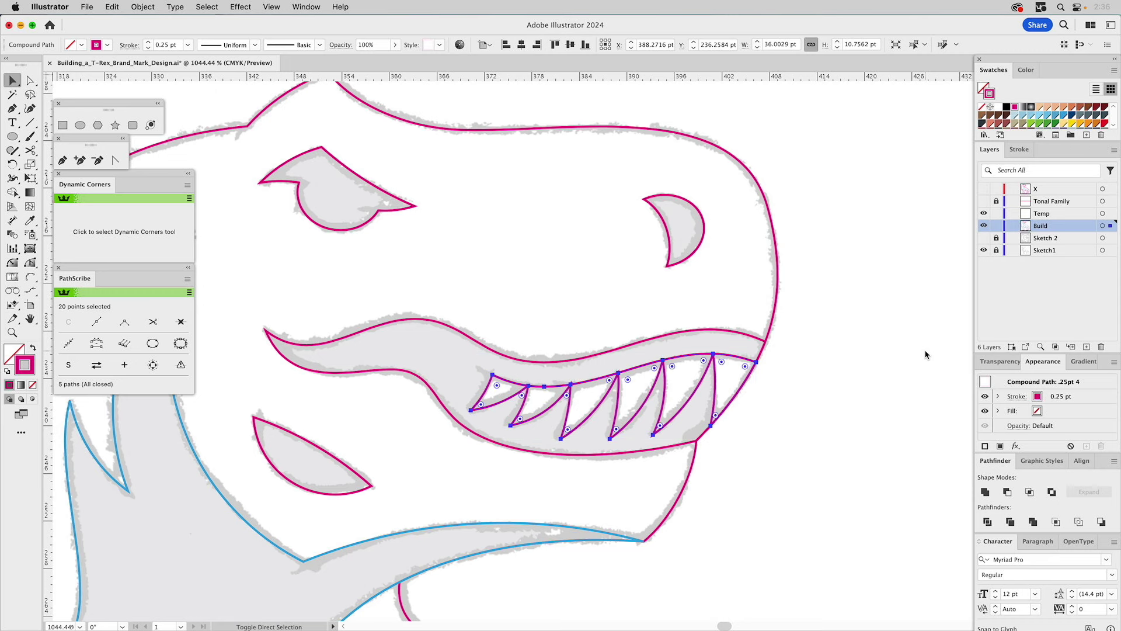
# Step: Group all the T-Rex outline, face, teeth and shading paths together, and leave nothing selected
pyautogui.press('super+0')
pyautogui.click(672, 296)
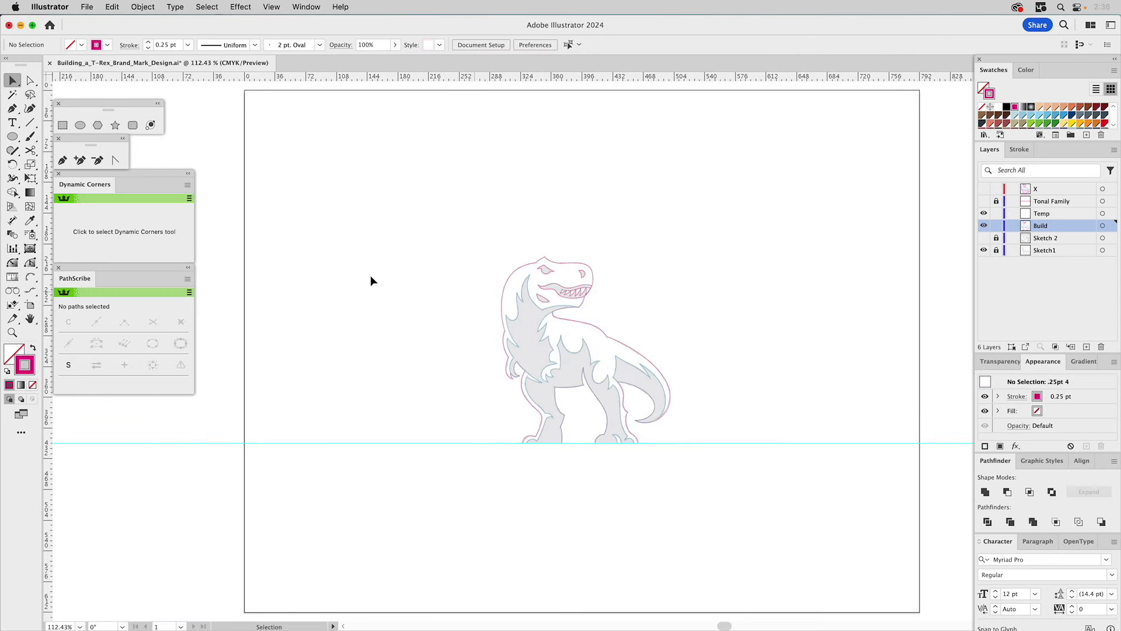
pyautogui.click(13, 332)
pyautogui.moveTo(482, 240); pyautogui.dragTo(739, 474)
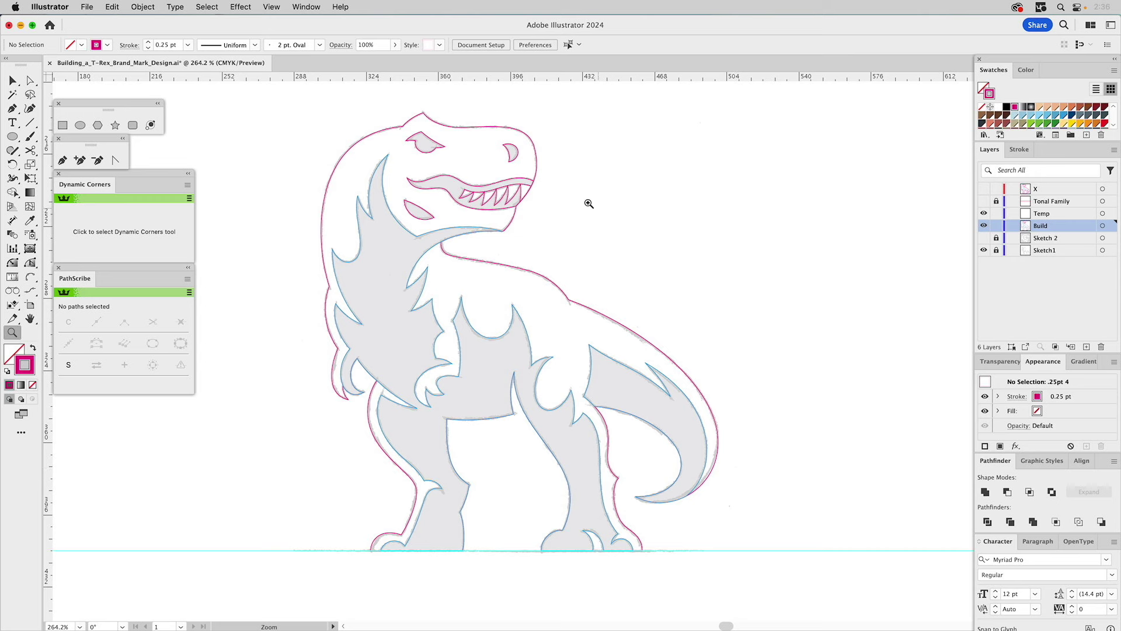
pyautogui.press('v')
pyautogui.moveTo(323, 167); pyautogui.dragTo(770, 527)
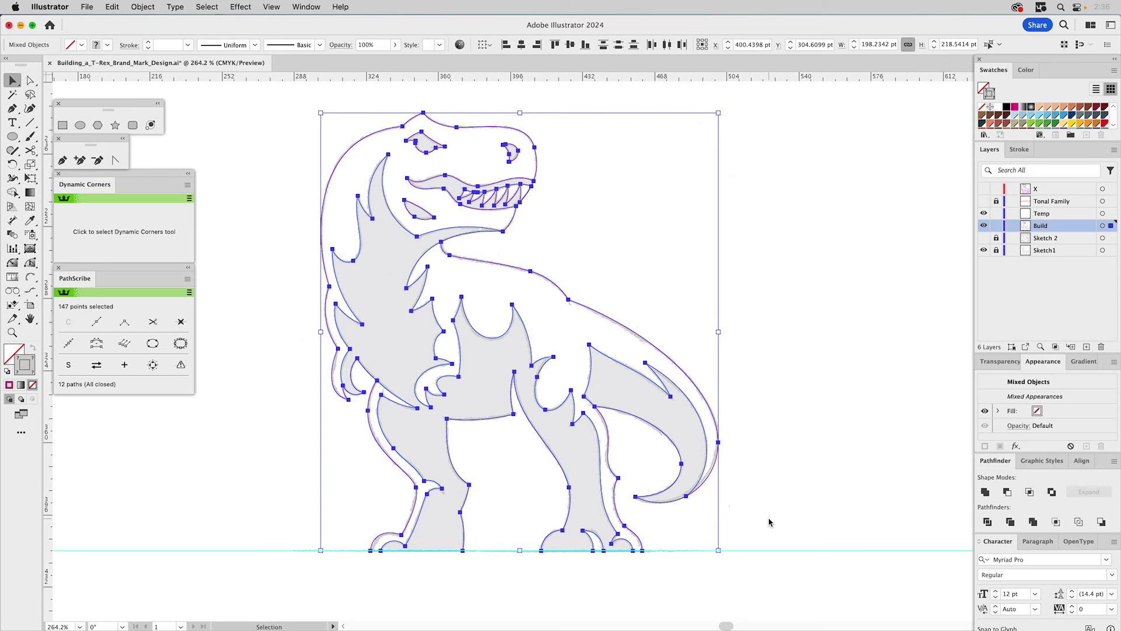
pyautogui.press('super+g')
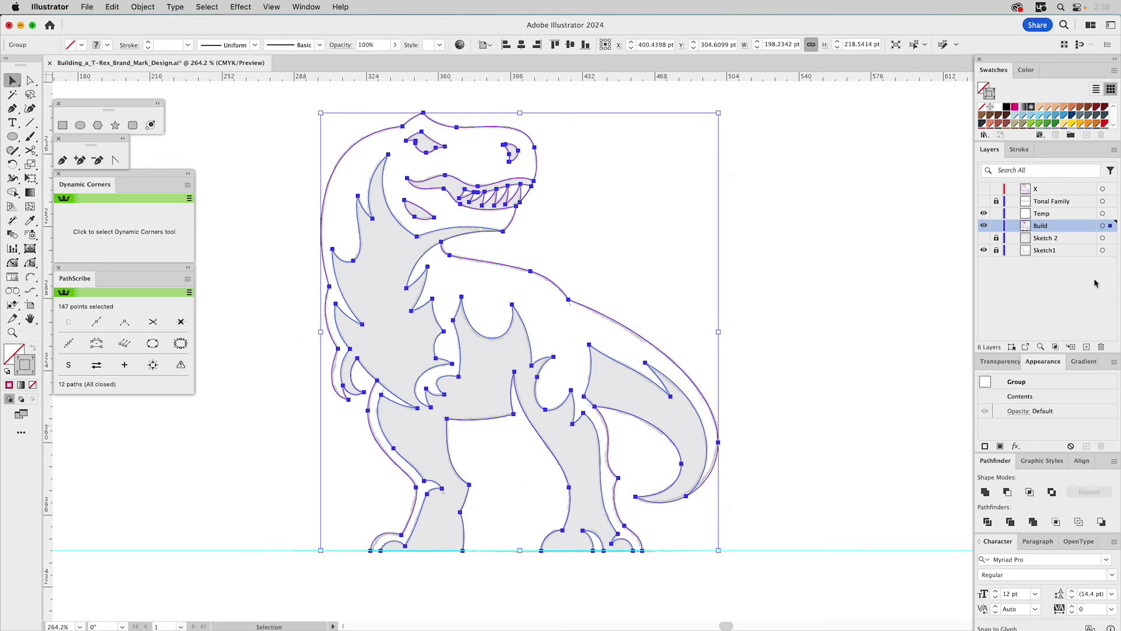
pyautogui.press('shift+super+a')
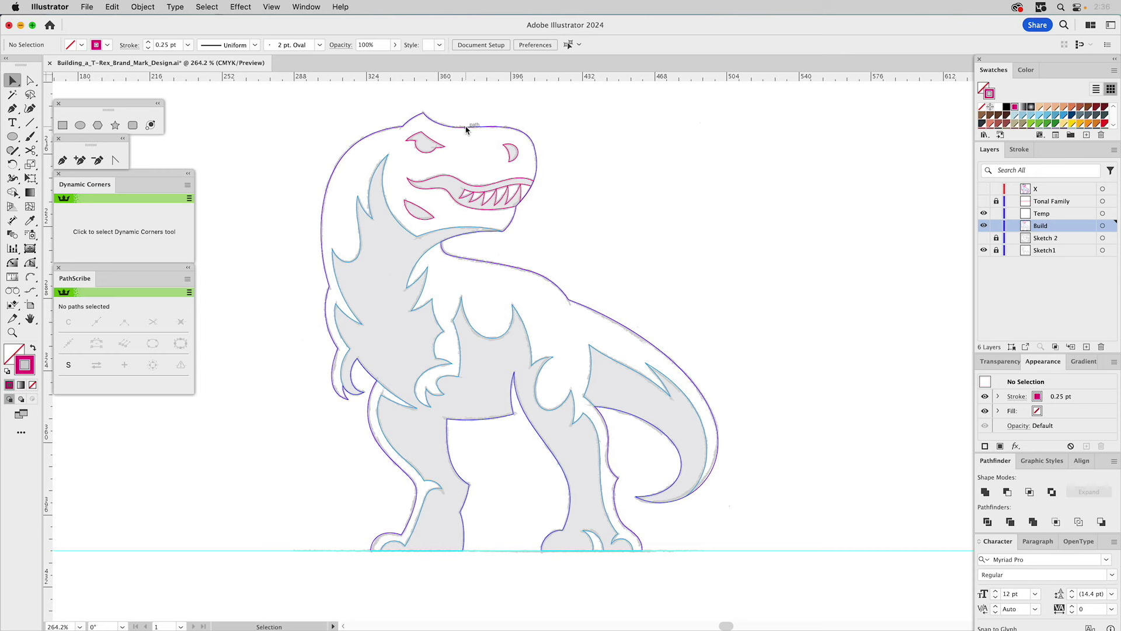
# Step: Draw a square about 218.5 pt from the head's peak down to the baseline guide, and move it about 68.5 pt left around the figure
pyautogui.click(62, 126)
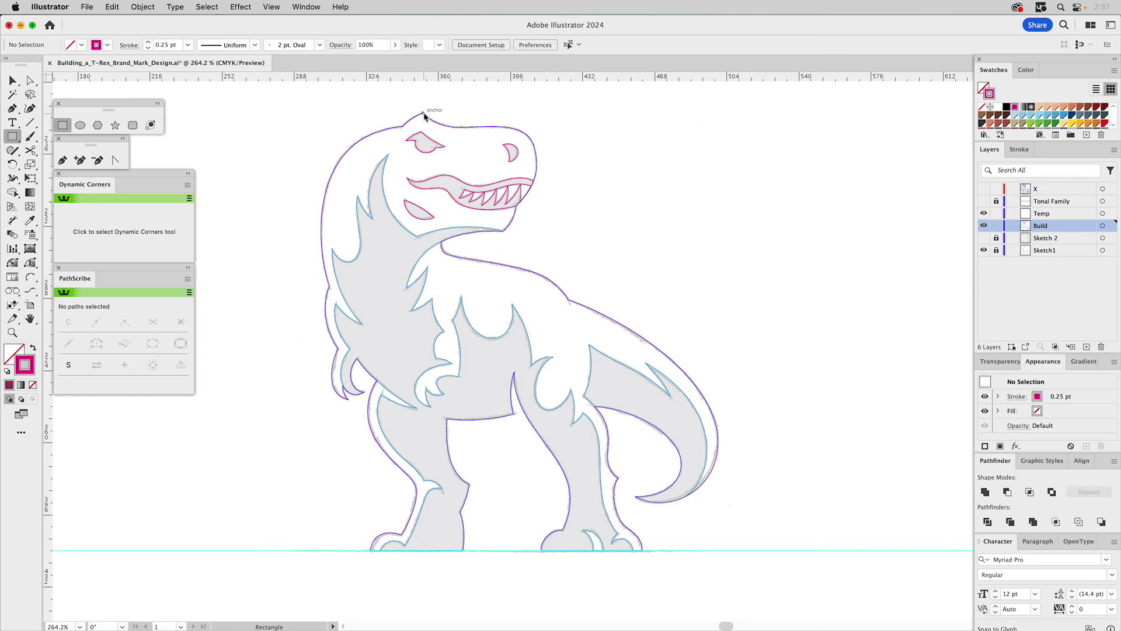
pyautogui.moveTo(424, 113); pyautogui.dragTo(494, 551)
pyautogui.press('v')
pyautogui.click(653, 224)
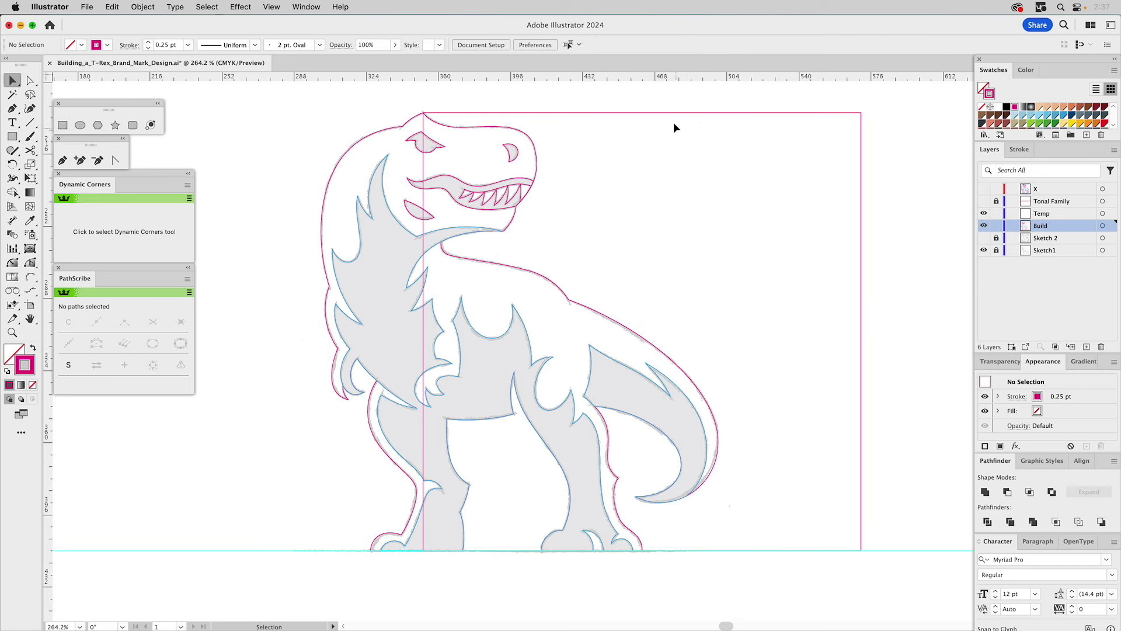
pyautogui.moveTo(679, 118); pyautogui.dragTo(541, 124)
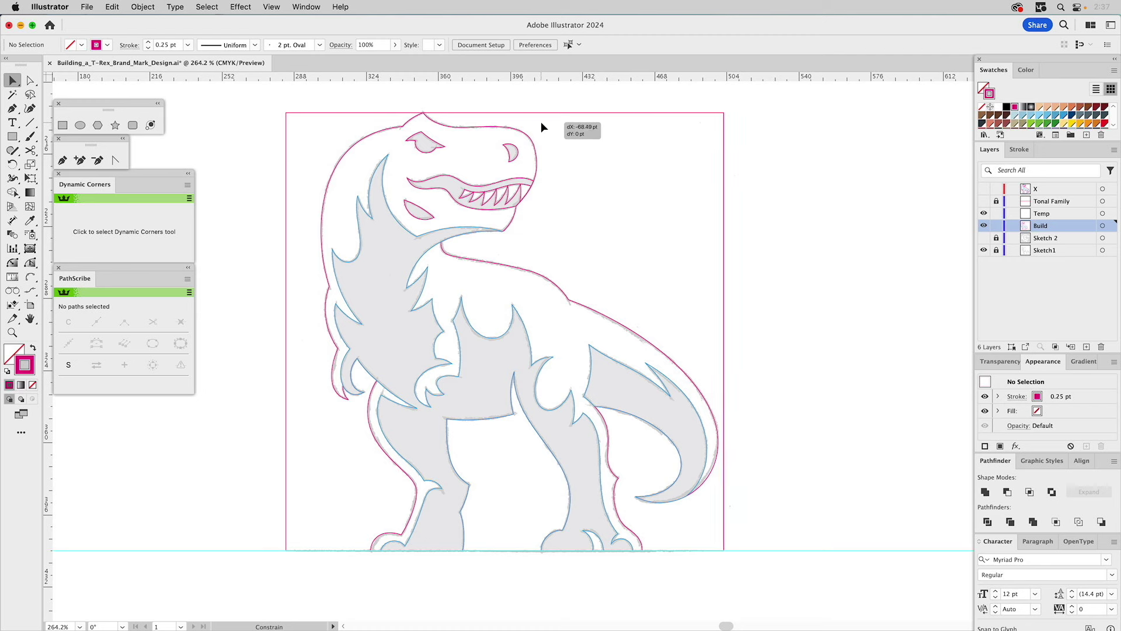
pyautogui.moveTo(541, 122); pyautogui.dragTo(541, 122)
# Step: Resize the frame around the T-Rex to about 231.4 pt wide and 201.3 pt high, lowering its upper edge to eye level
pyautogui.moveTo(725, 332); pyautogui.dragTo(750, 333)
pyautogui.moveTo(518, 112); pyautogui.dragTo(538, 153)
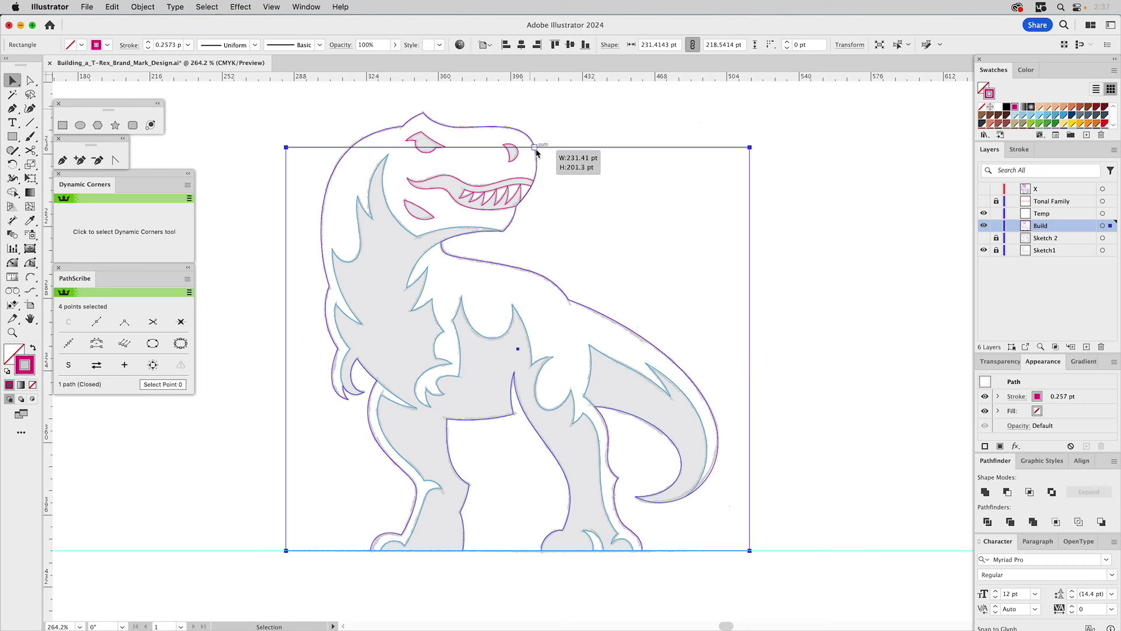
pyautogui.moveTo(535, 148); pyautogui.dragTo(536, 148)
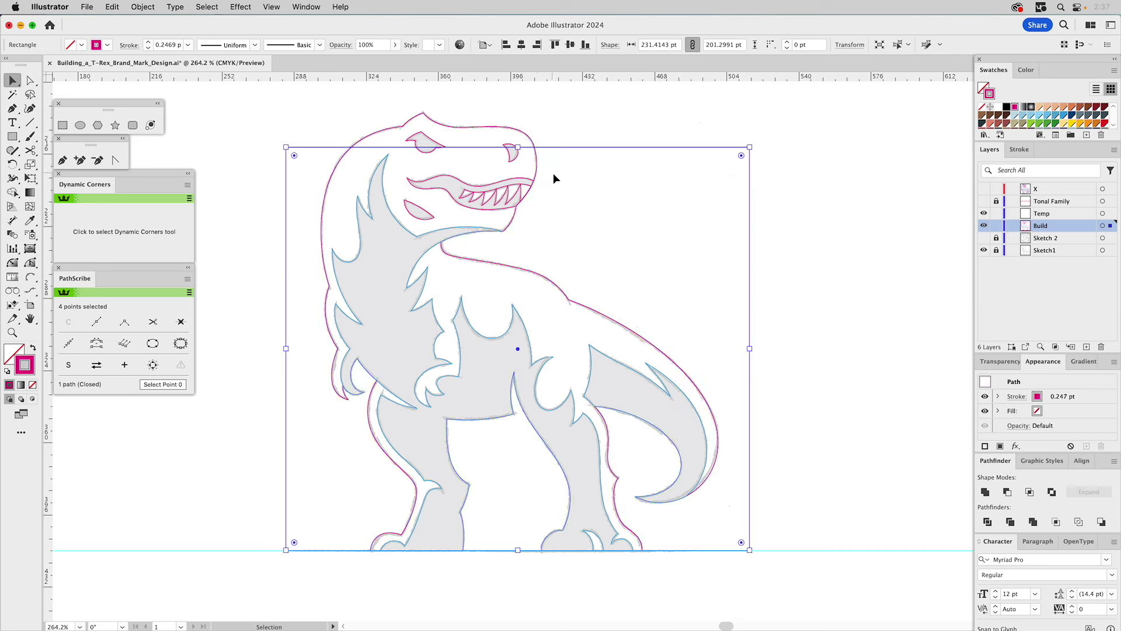
pyautogui.click(850, 282)
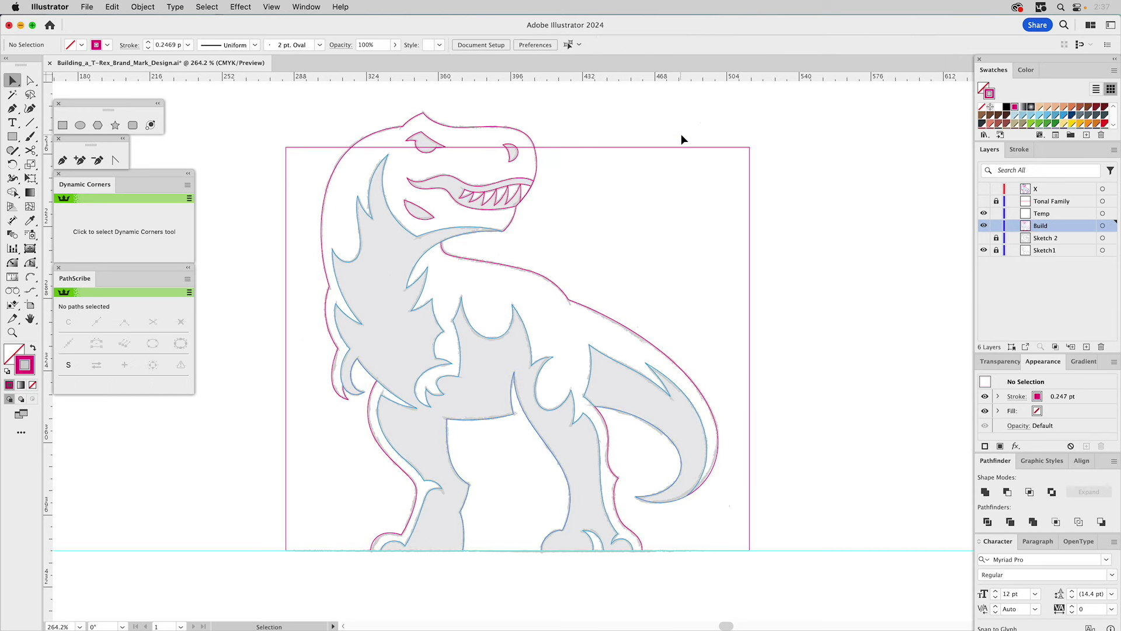
pyautogui.moveTo(682, 134); pyautogui.dragTo(656, 175)
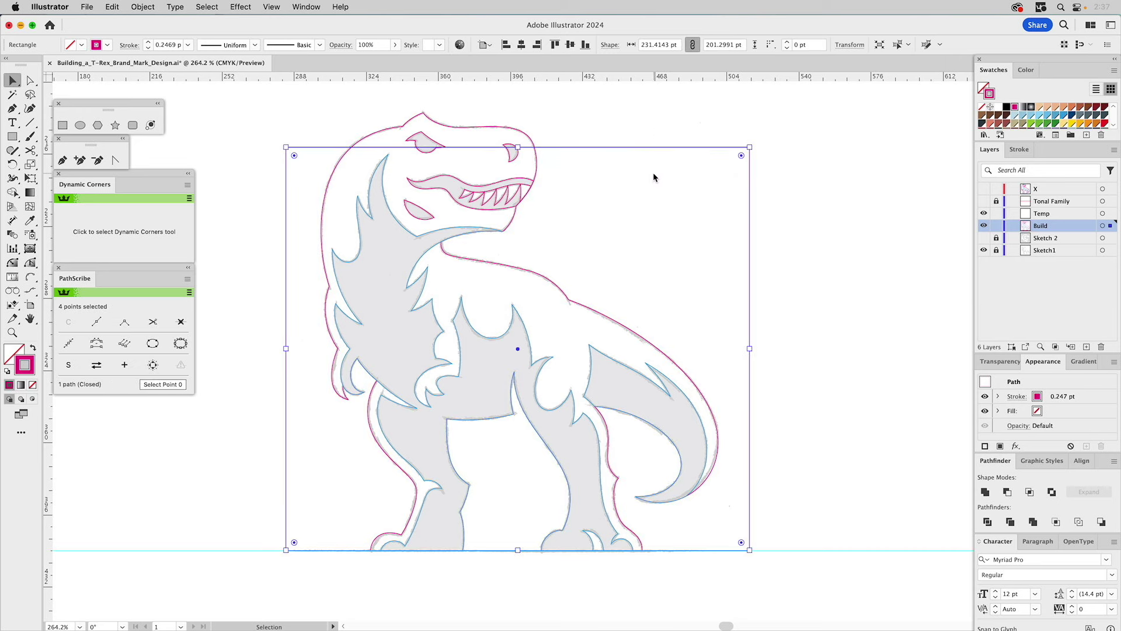
# Step: Hide the Sketch1 layer, and unite the body shading, mouth, nostril, eye and cheek shapes into one compound path
pyautogui.click(898, 203)
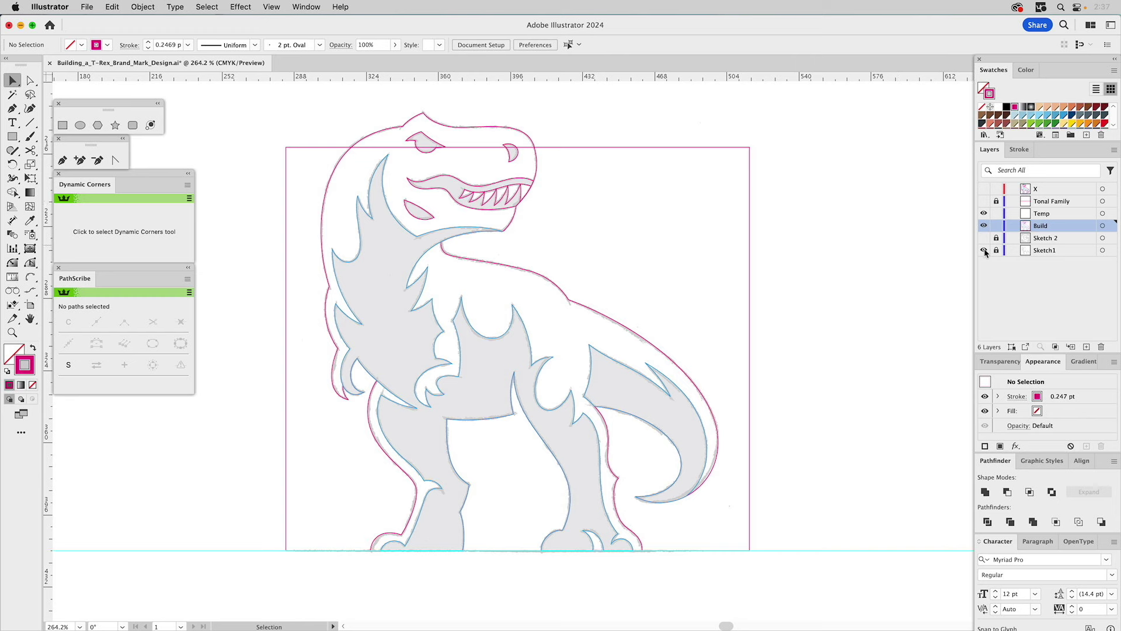
pyautogui.click(984, 250)
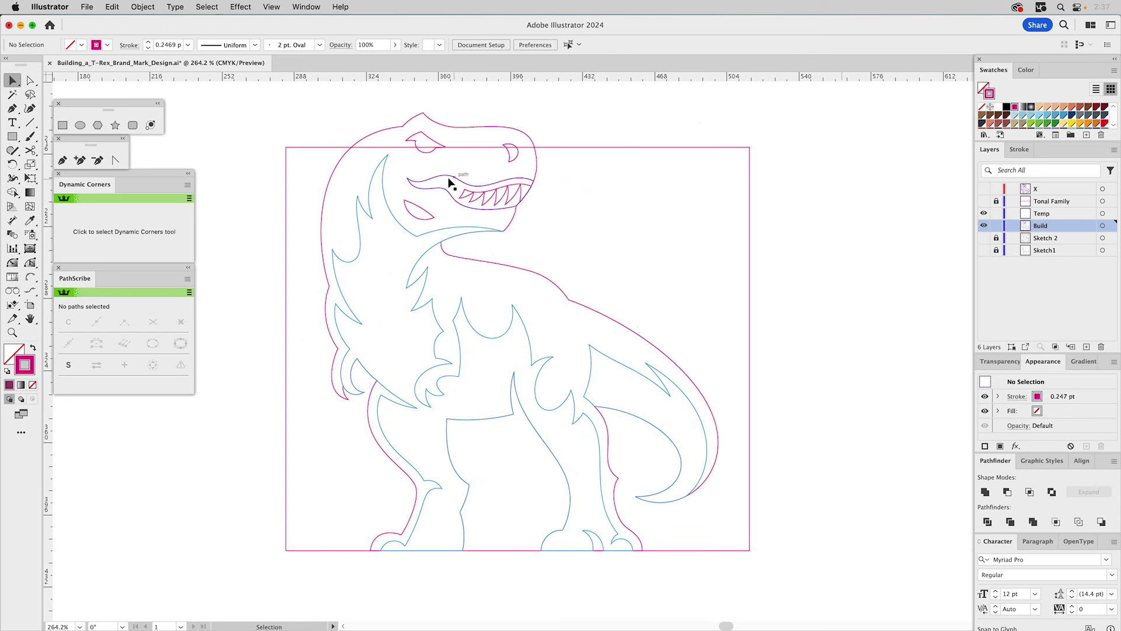
pyautogui.click(436, 236)
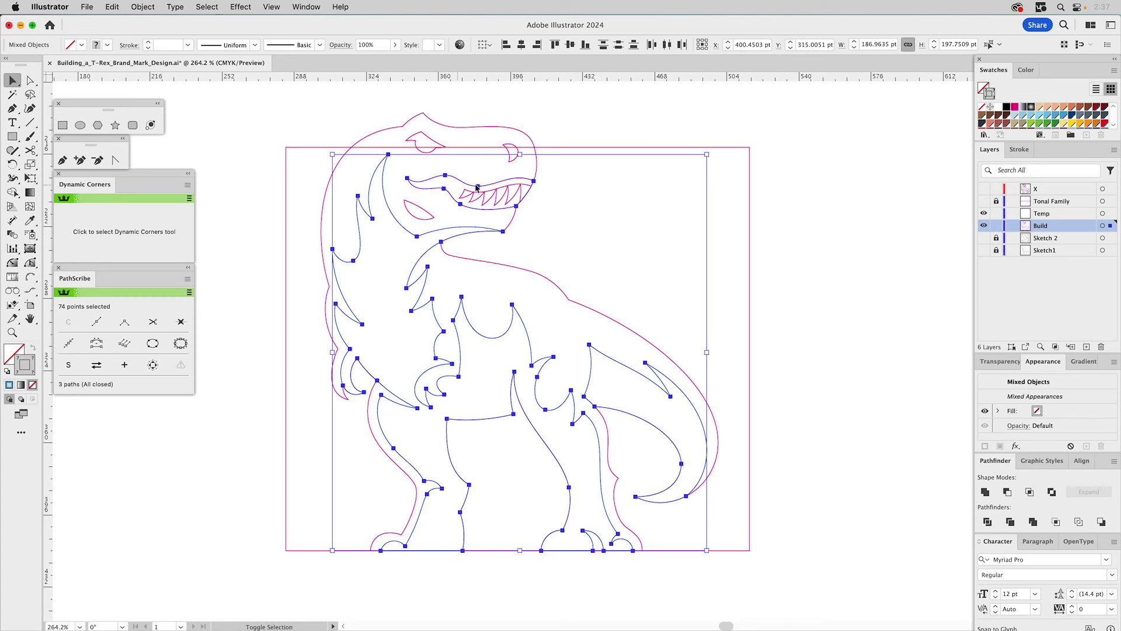
pyautogui.keyDown('shift'); pyautogui.click(512, 160); pyautogui.keyUp('shift')
pyautogui.keyDown('shift'); pyautogui.click(432, 142); pyautogui.keyUp('shift')
pyautogui.keyDown('shift'); pyautogui.click(420, 210); pyautogui.keyUp('shift')
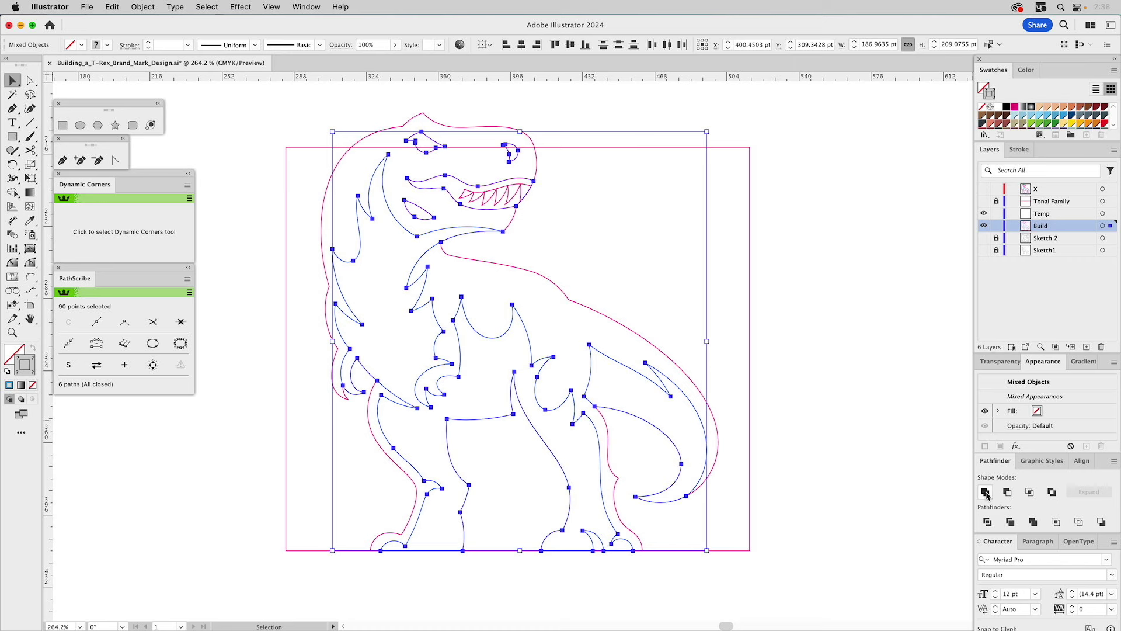
pyautogui.press('super+g')
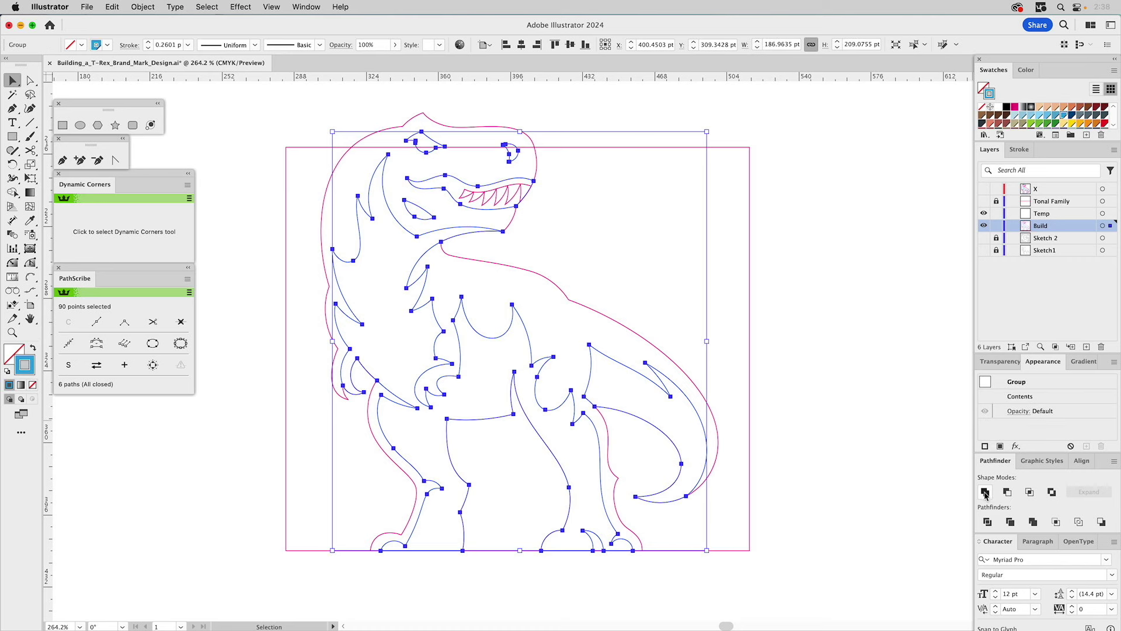
pyautogui.click(984, 492)
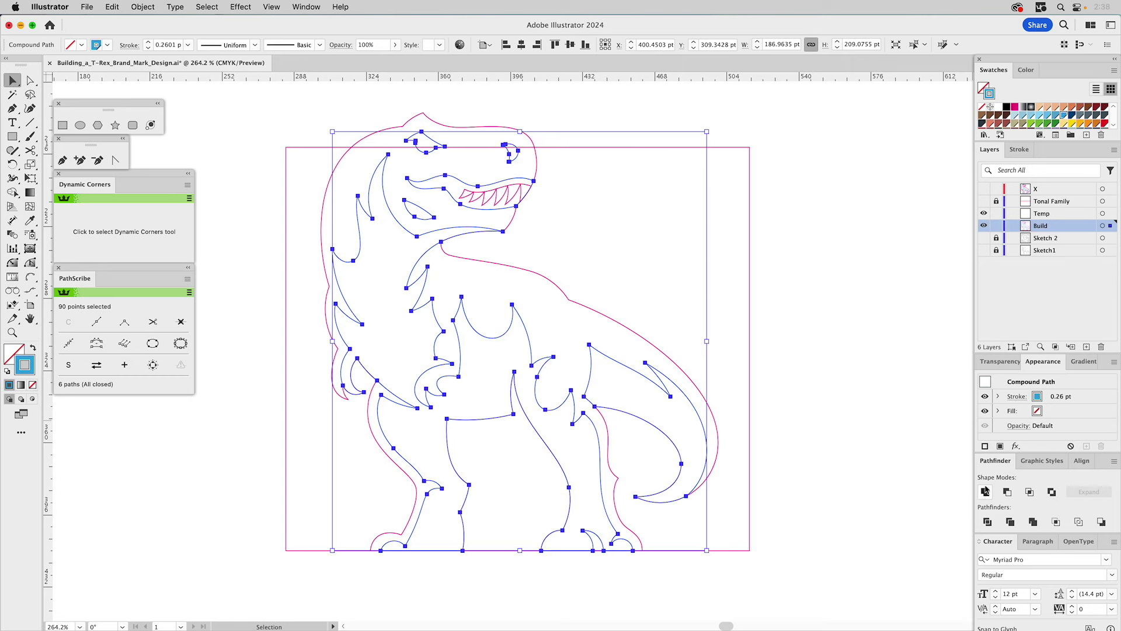
pyautogui.click(558, 171)
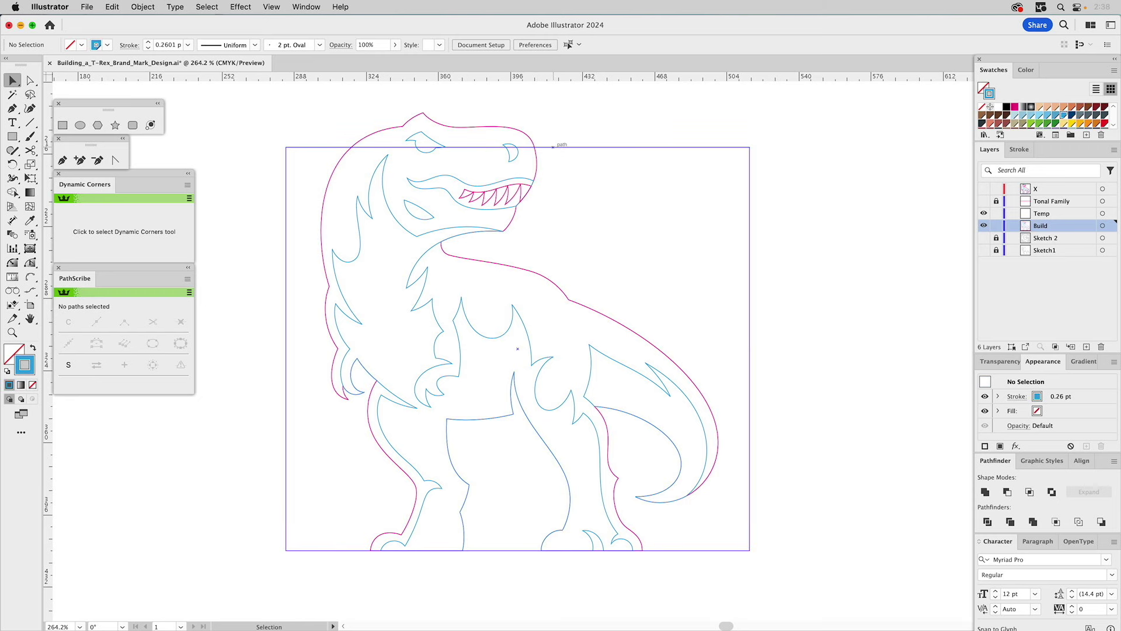
# Step: Fill the rectangle around the T-Rex with solid red and remove its magenta stroke
pyautogui.click(555, 148)
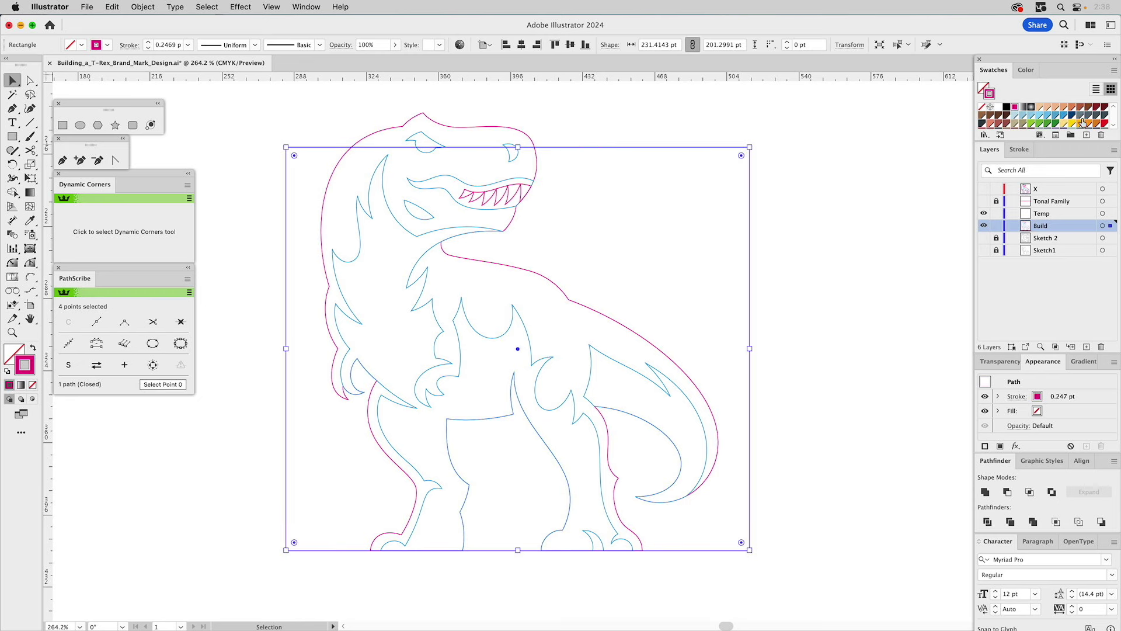
pyautogui.moveTo(1027, 142); pyautogui.dragTo(1026, 195)
pyautogui.click(983, 132)
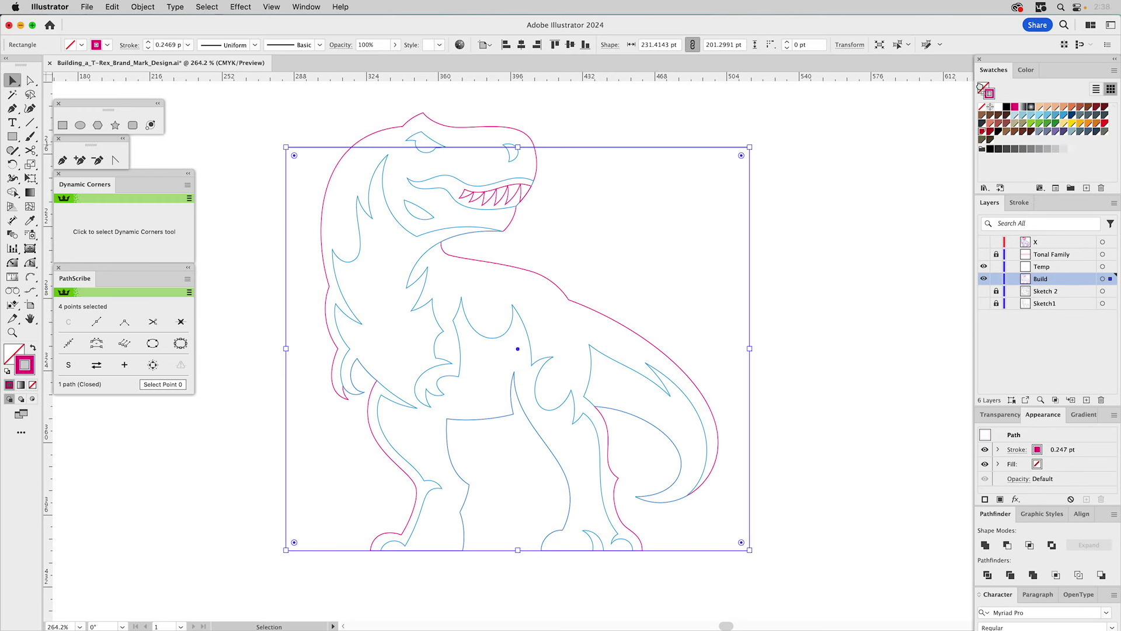
pyautogui.click(982, 108)
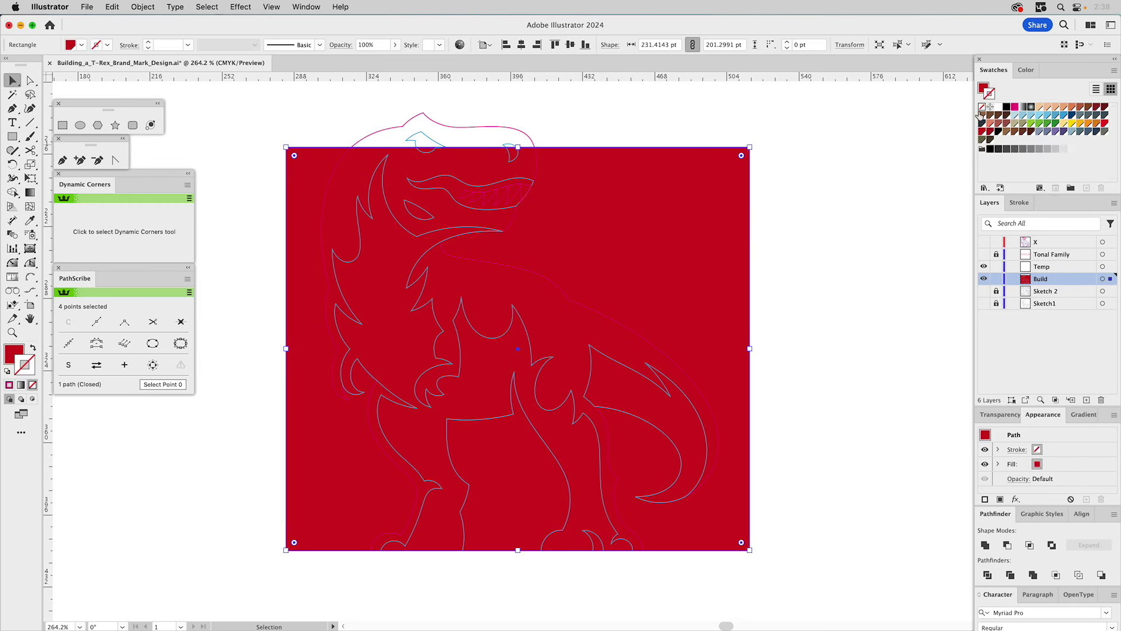
pyautogui.click(884, 169)
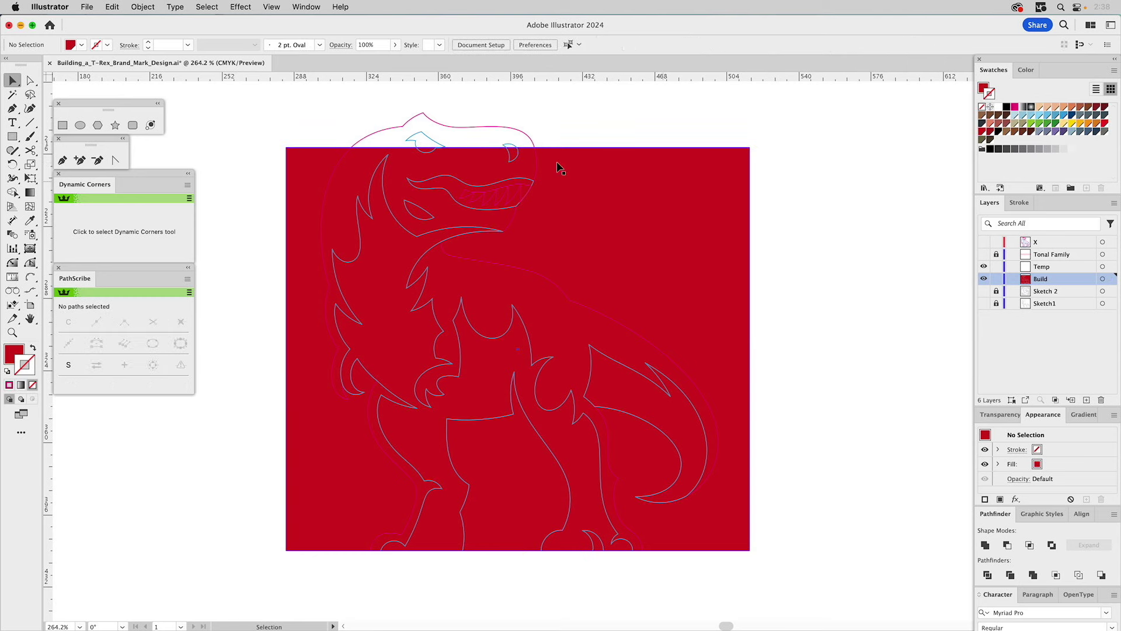
# Step: Fill the T-Rex silhouette with white and remove its stroke
pyautogui.click(488, 126)
pyautogui.click(999, 107)
pyautogui.click(983, 106)
pyautogui.click(984, 88)
pyautogui.click(998, 108)
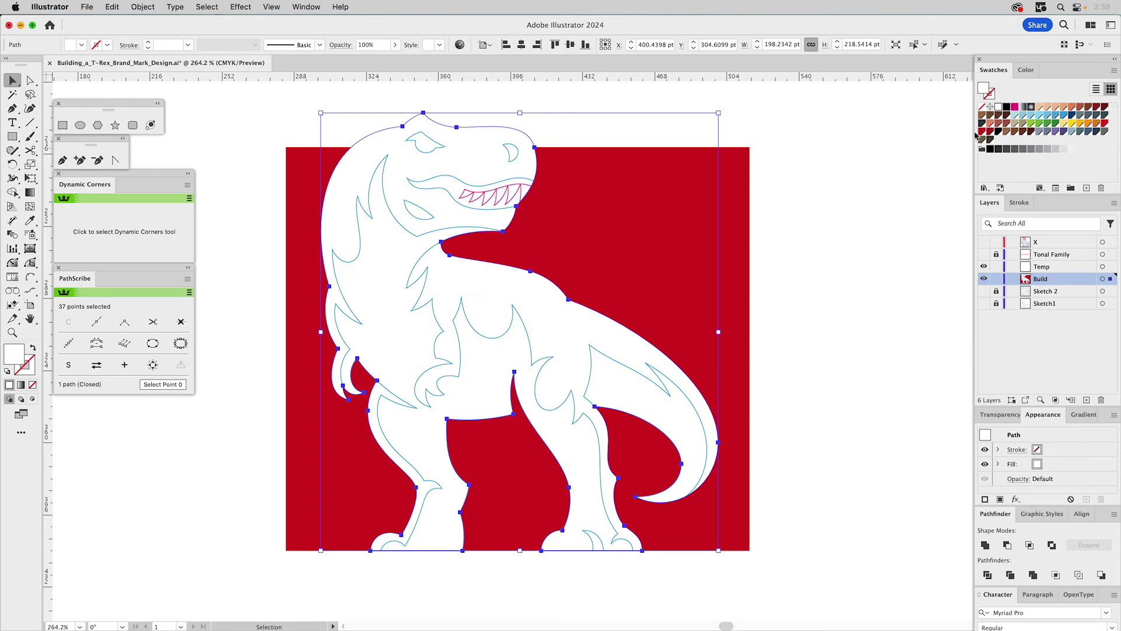
pyautogui.click(840, 232)
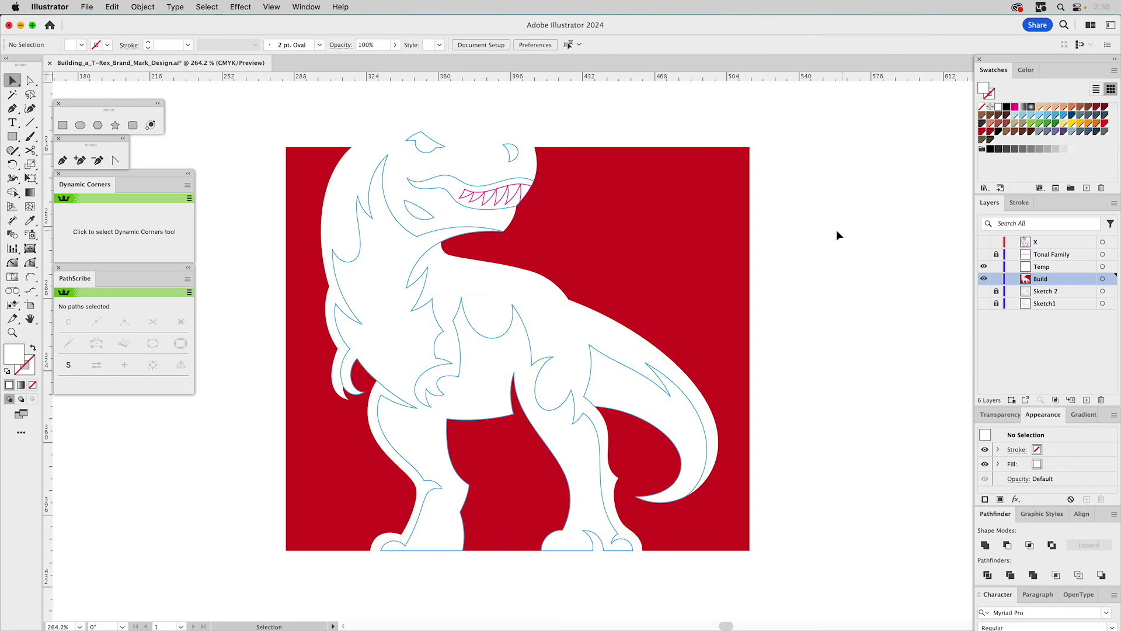
# Step: Give the body shading compound path a blue-gray fill with no stroke
pyautogui.click(455, 181)
pyautogui.press('i')
pyautogui.click(607, 215)
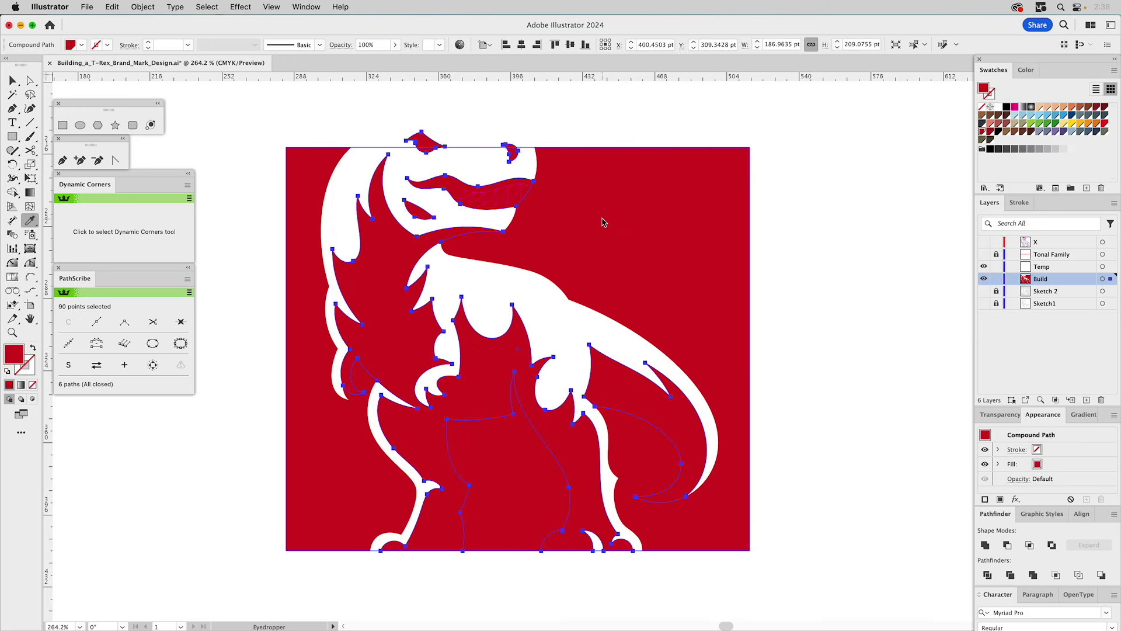
pyautogui.click(1039, 133)
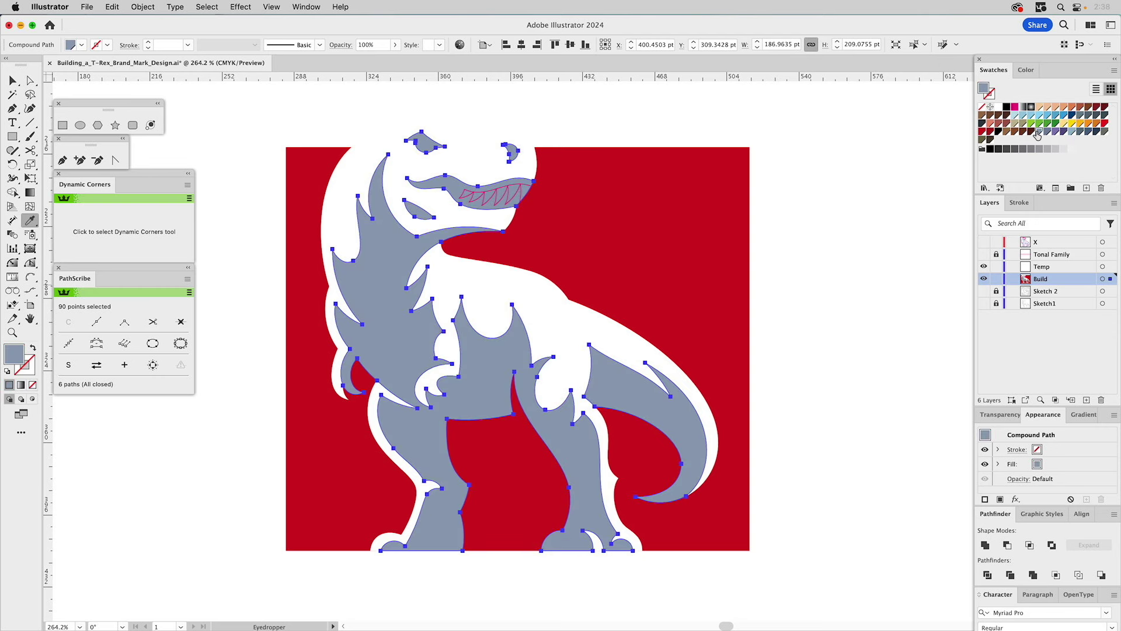
pyautogui.keyDown('super'); pyautogui.click(842, 227); pyautogui.keyUp('super')
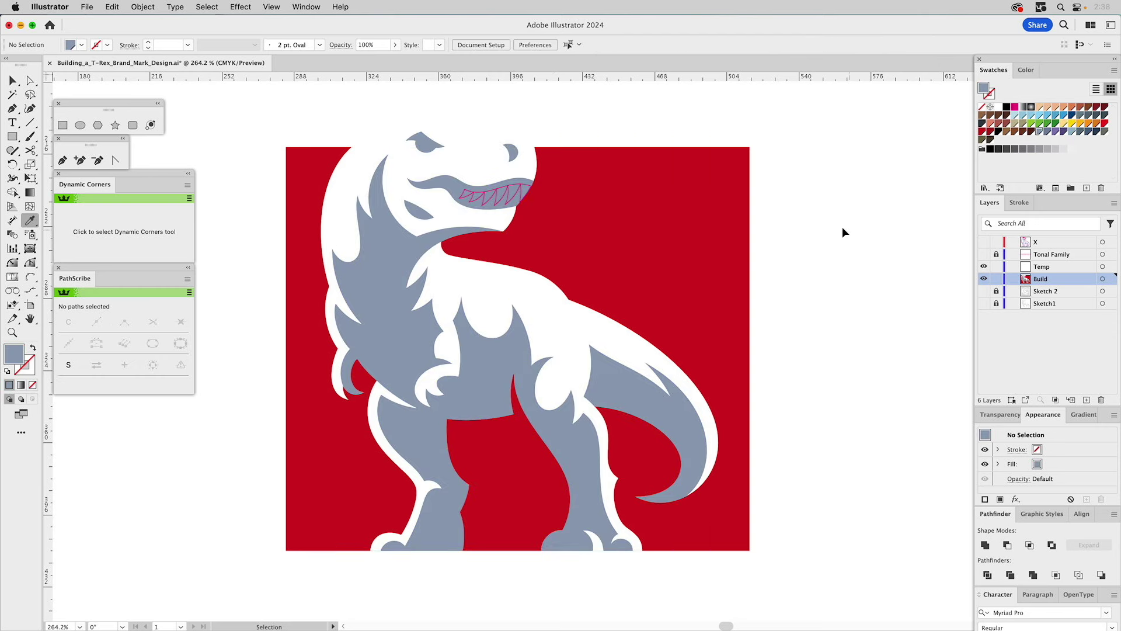
# Step: Match the teeth to the head's white fill with no stroke
pyautogui.keyDown('super'); pyautogui.click(517, 197); pyautogui.keyUp('super')
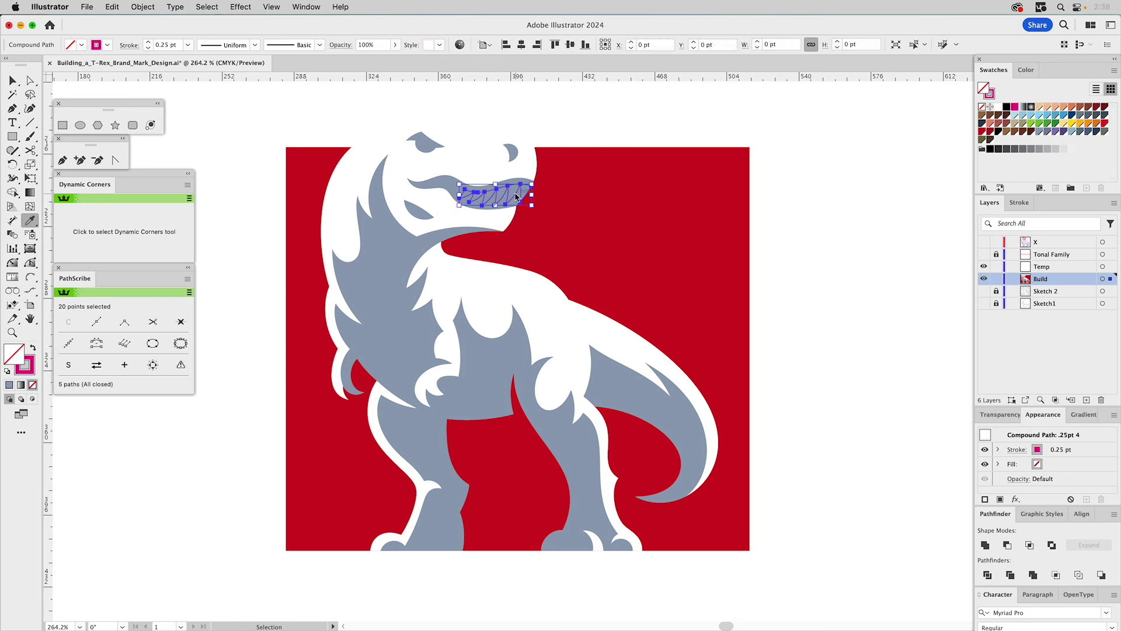
pyautogui.click(484, 170)
pyautogui.keyDown('super'); pyautogui.click(826, 241); pyautogui.keyUp('super')
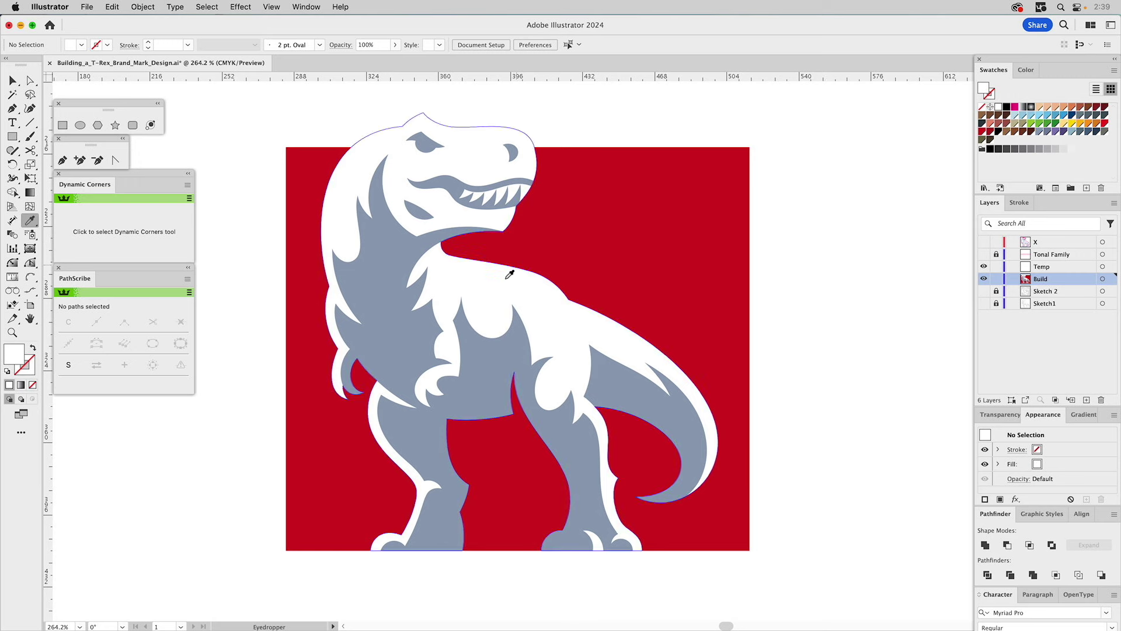
# Step: Recolor the body shading with a neutral medium gray from the grays color group
pyautogui.keyDown('super'); pyautogui.click(401, 331); pyautogui.keyUp('super')
pyautogui.press('v')
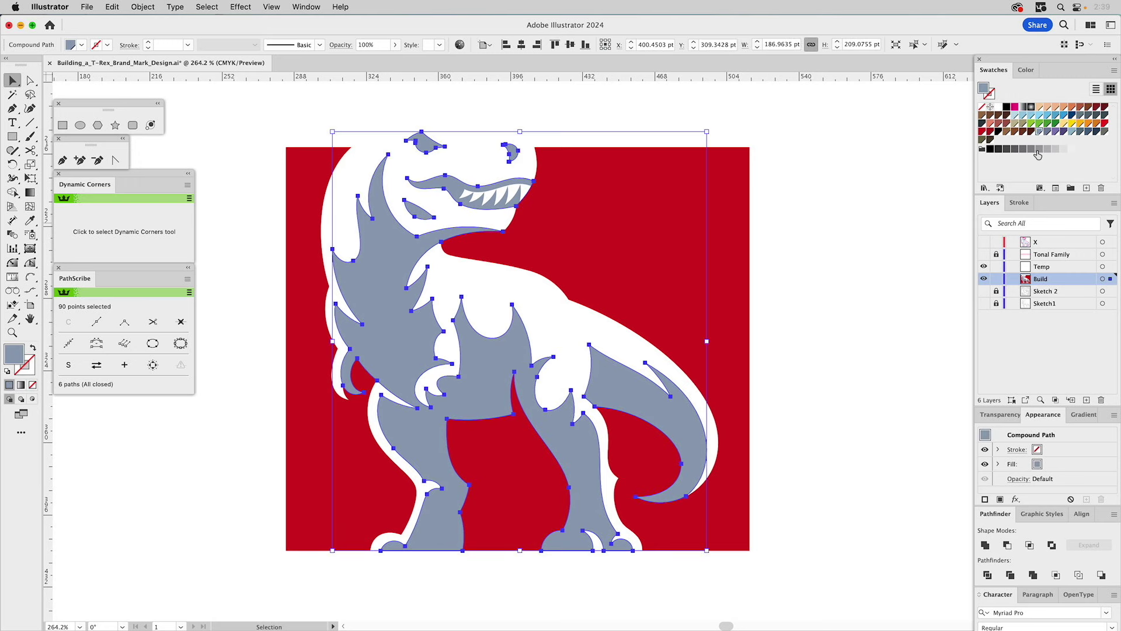
pyautogui.click(1015, 149)
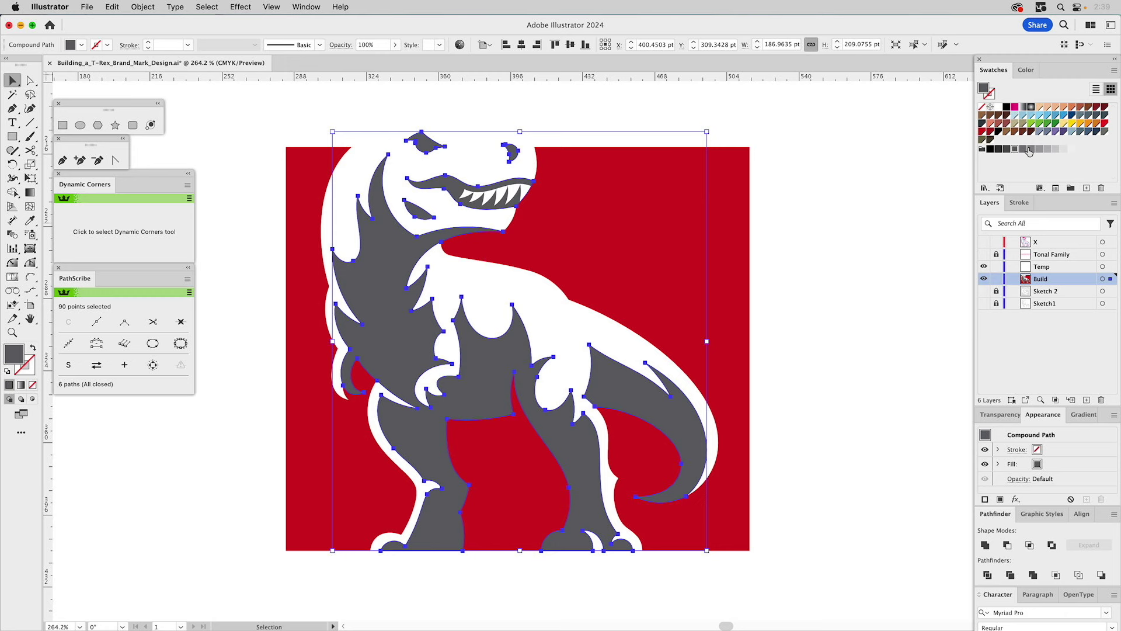
pyautogui.click(1031, 150)
pyautogui.click(846, 281)
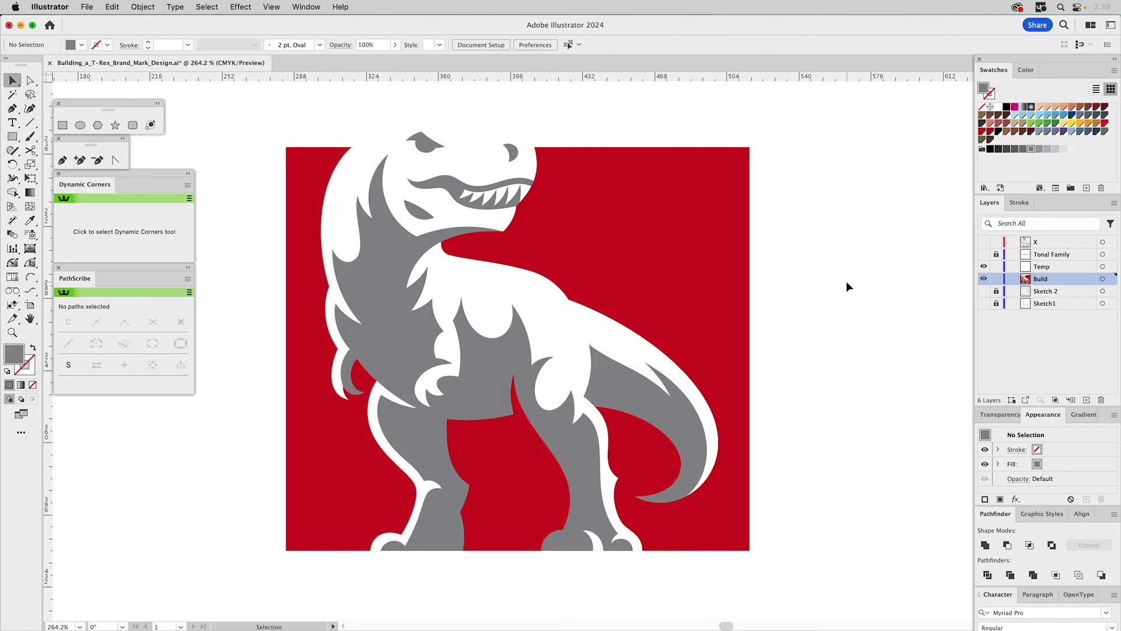
# Step: Add a 4 pt red stroke to the white T-Rex silhouette, aligned to the outside
pyautogui.click(452, 155)
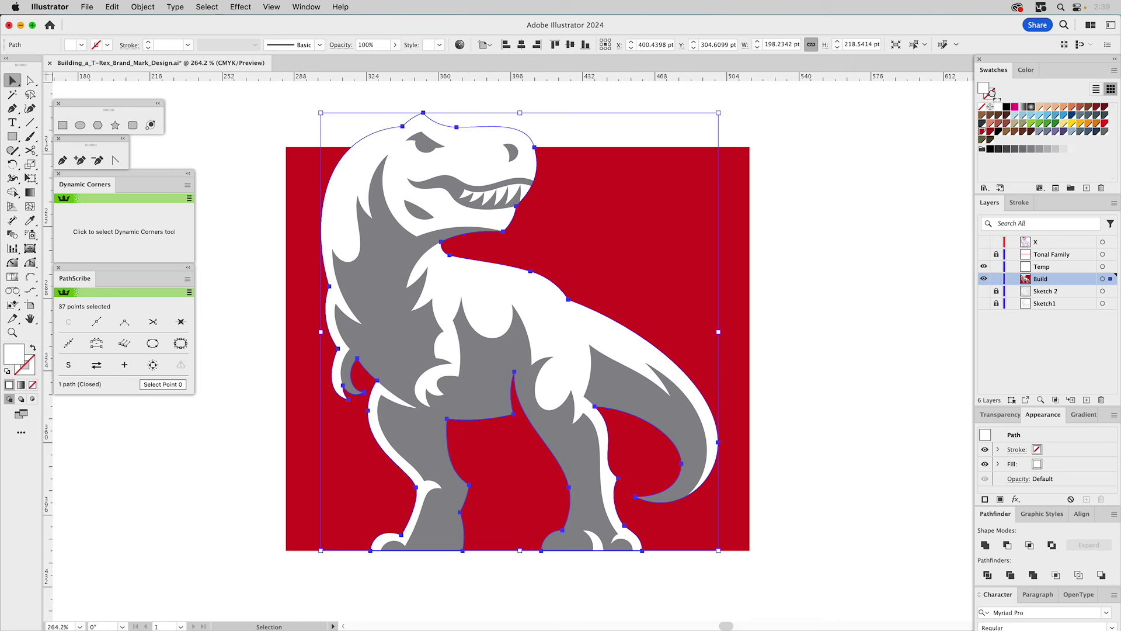
pyautogui.click(998, 117)
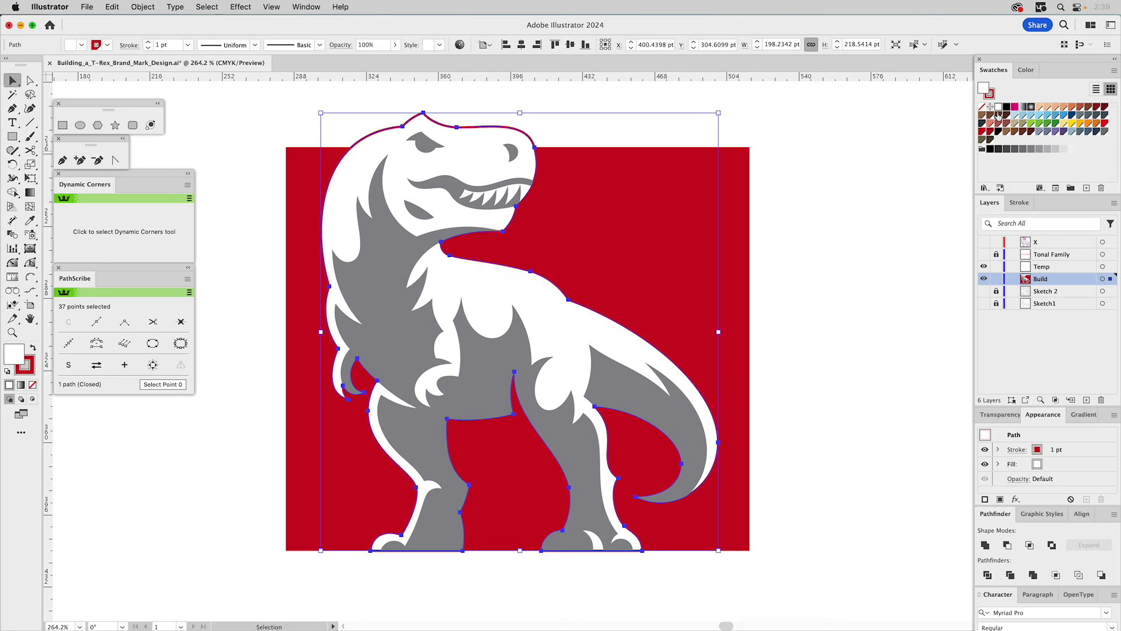
pyautogui.click(1023, 202)
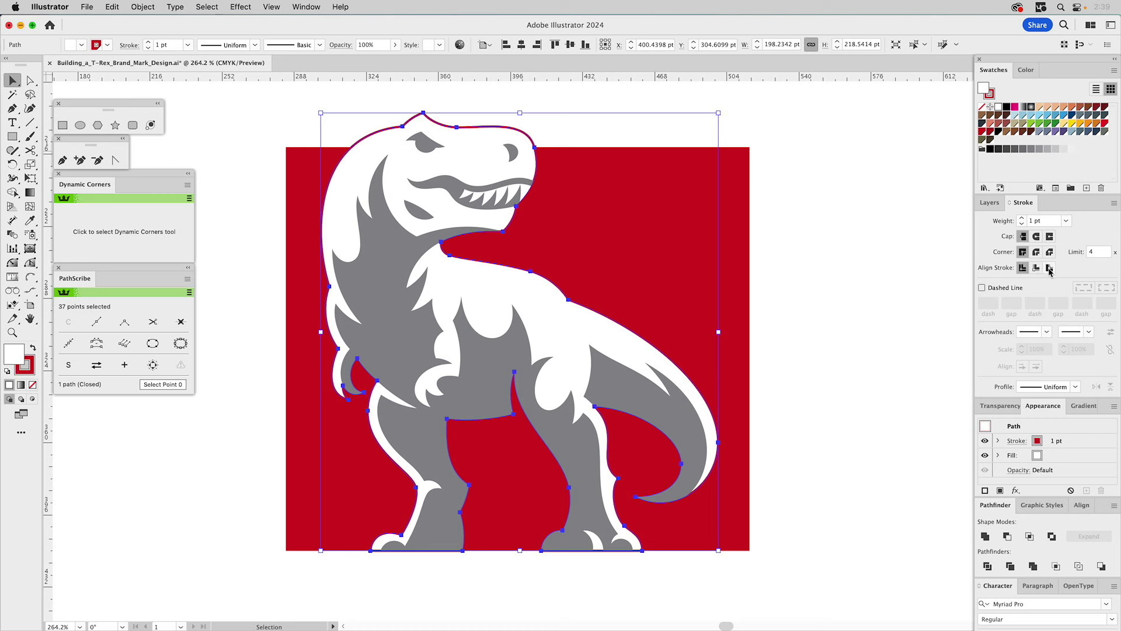
pyautogui.click(1049, 268)
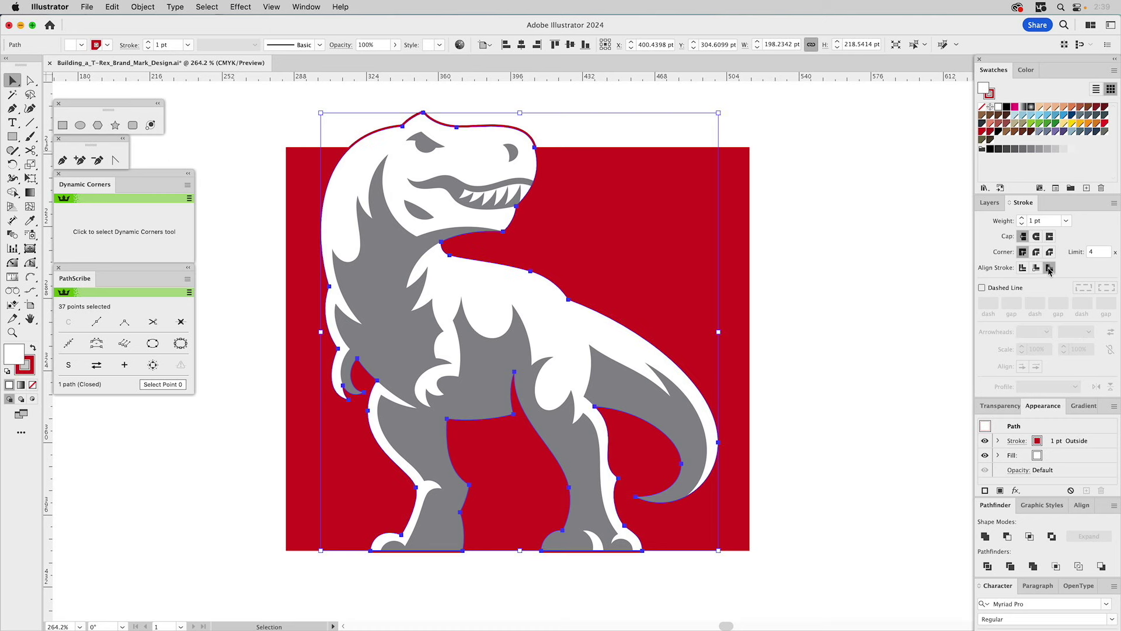
pyautogui.click(1023, 219)
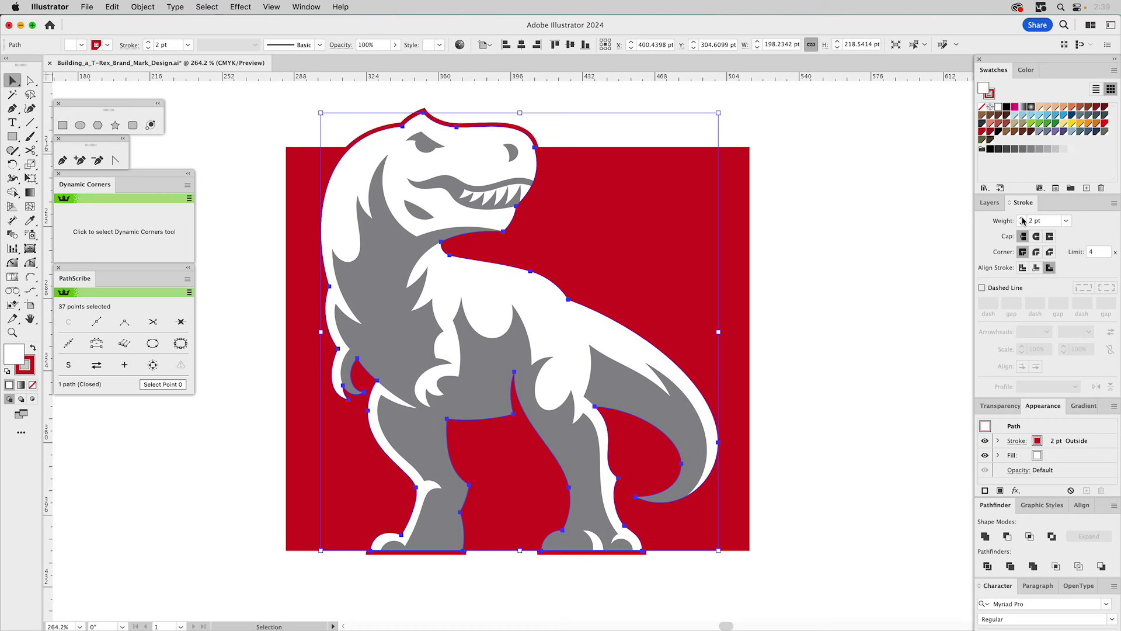
pyautogui.click(1022, 219)
pyautogui.click(1022, 219)
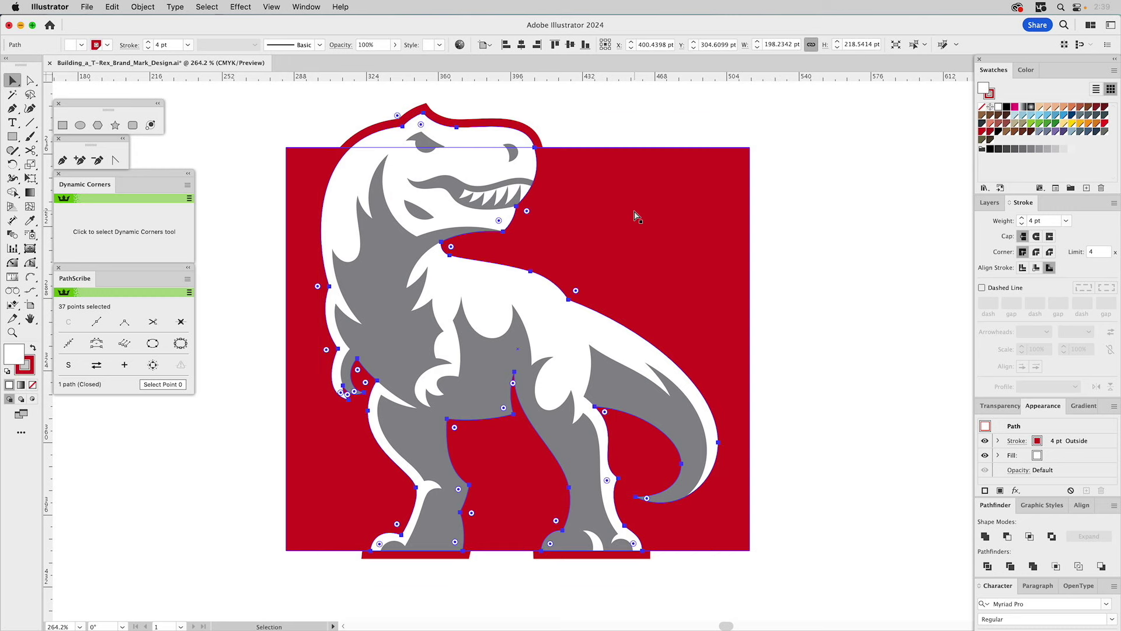
# Step: Duplicate the outlined white silhouette to the right of the mark, and fill the copy with red
pyautogui.moveTo(558, 201); pyautogui.dragTo(880, 280)
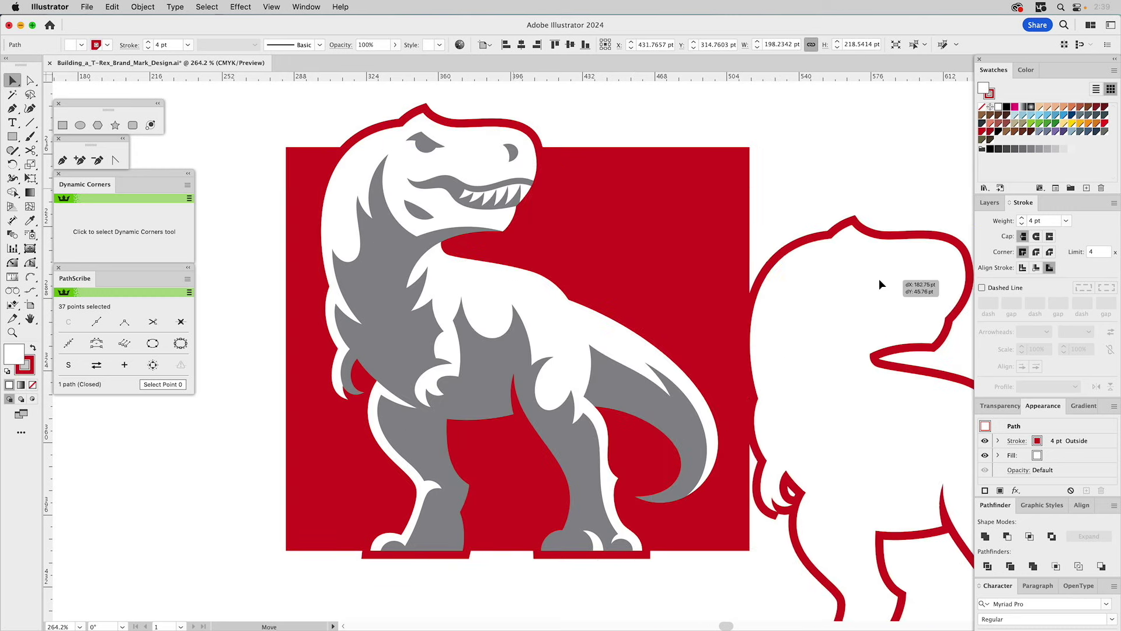
pyautogui.click(983, 133)
pyautogui.click(849, 153)
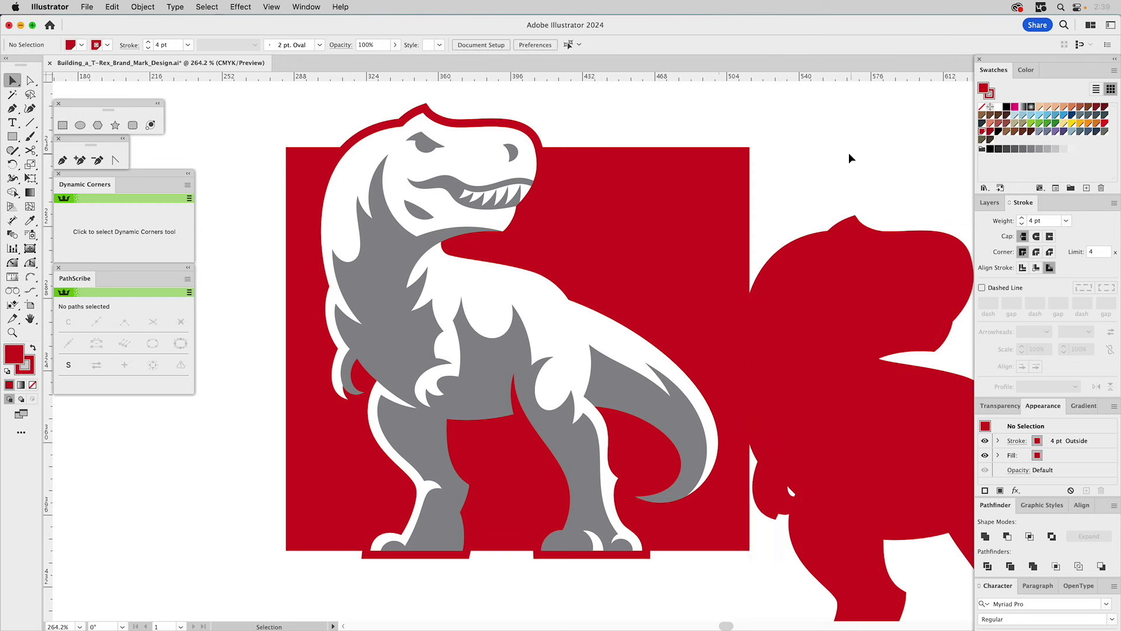
# Step: Apply the red silhouette copy's fill and stroke to the background rectangle, and move the copy farther right
pyautogui.click(602, 224)
pyautogui.press('i')
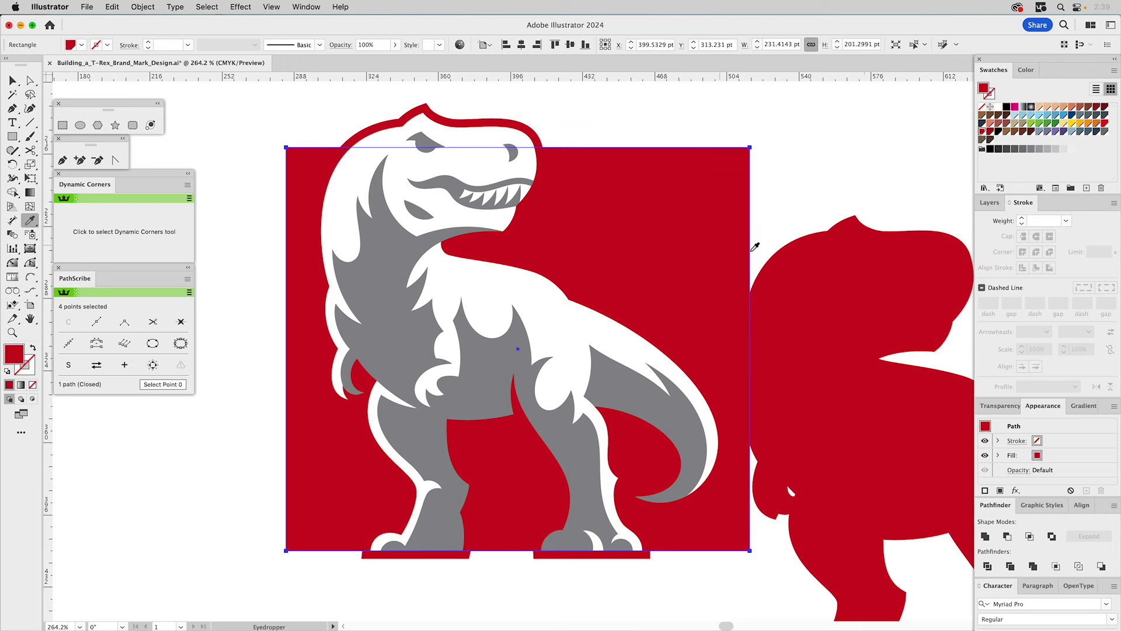
pyautogui.click(864, 270)
pyautogui.keyDown('super'); pyautogui.click(859, 162); pyautogui.keyUp('super')
pyautogui.moveTo(844, 302); pyautogui.dragTo(961, 299)
# Step: Try deleting the background rectangle behind the T-Rex, and undo the deletion
pyautogui.keyDown('super'); pyautogui.click(734, 242); pyautogui.keyUp('super')
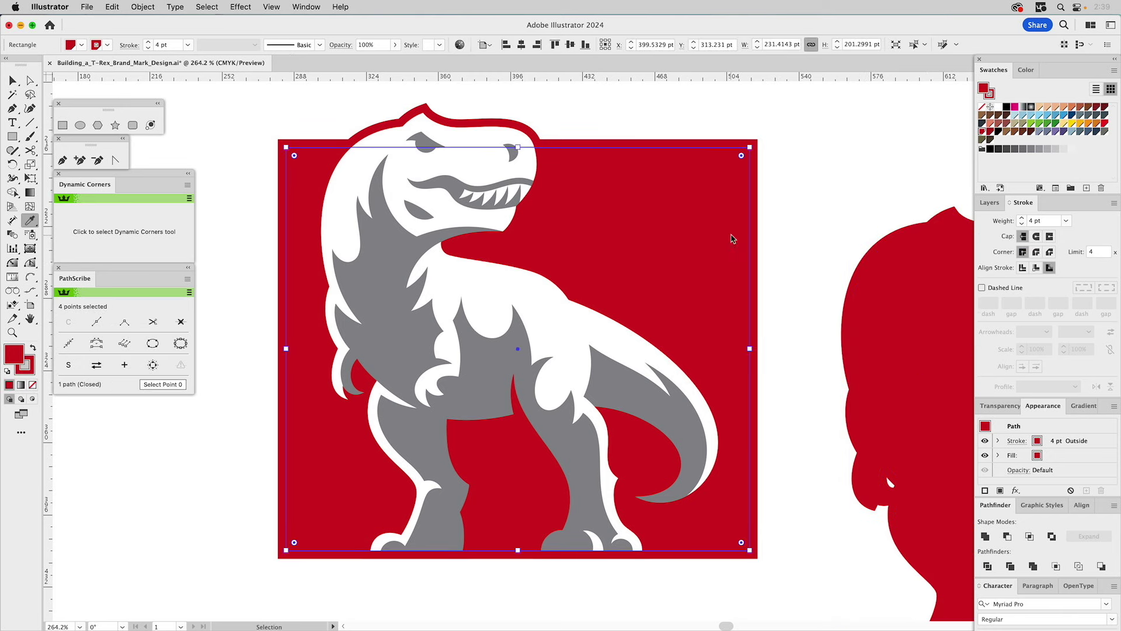
pyautogui.press('Delete')
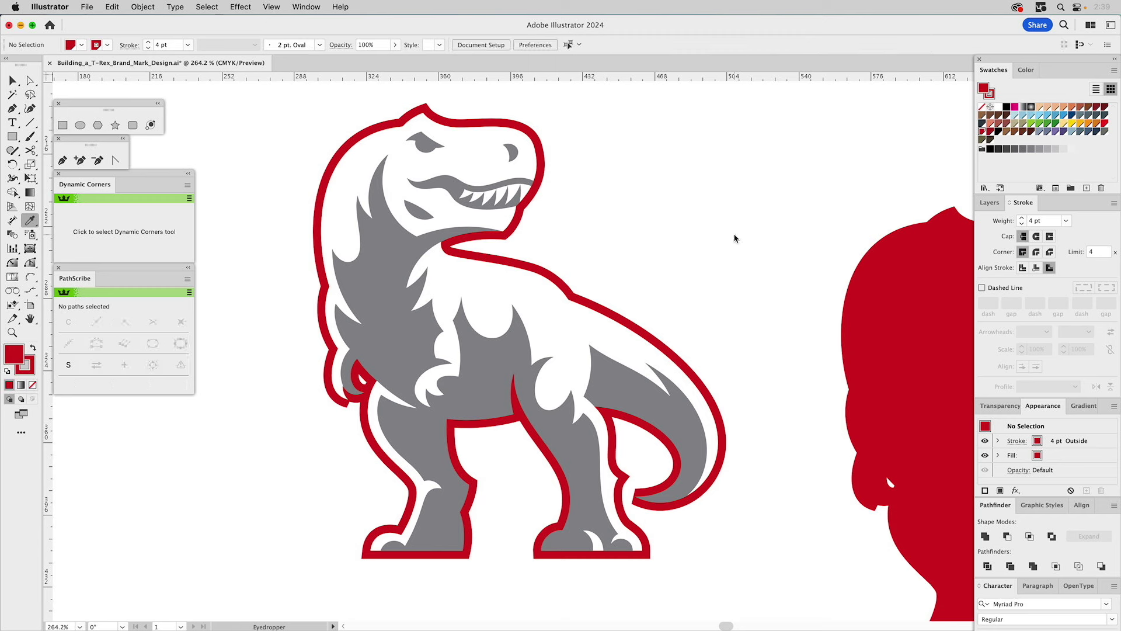
pyautogui.press('super+z')
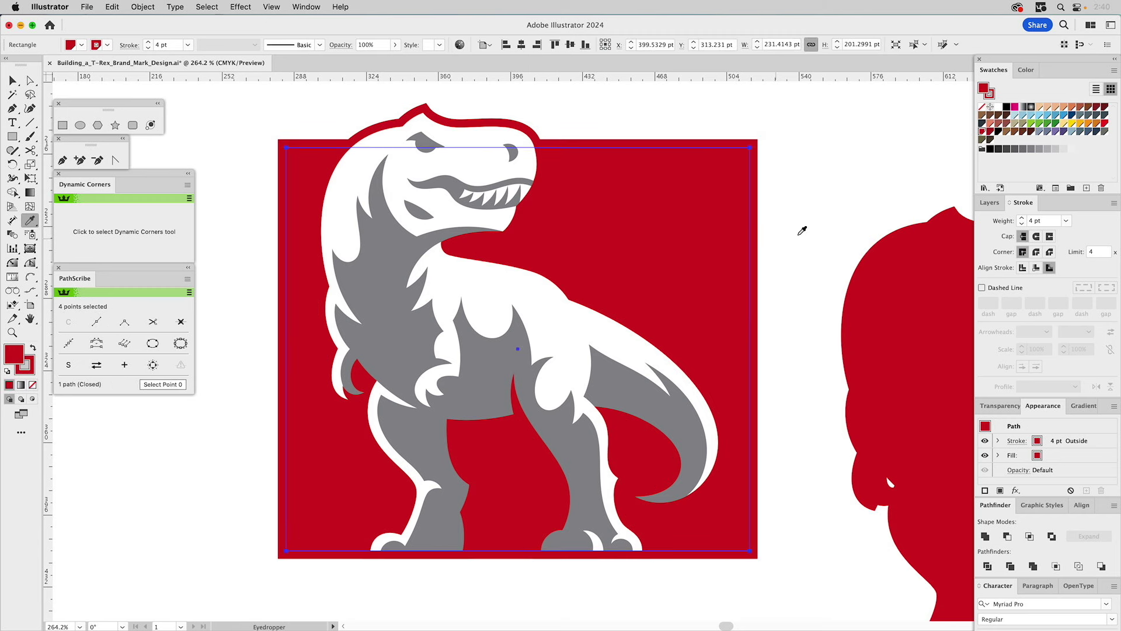
# Step: Remove the red stroke from the background rectangle, and leave nothing selected
pyautogui.click(991, 96)
pyautogui.click(982, 107)
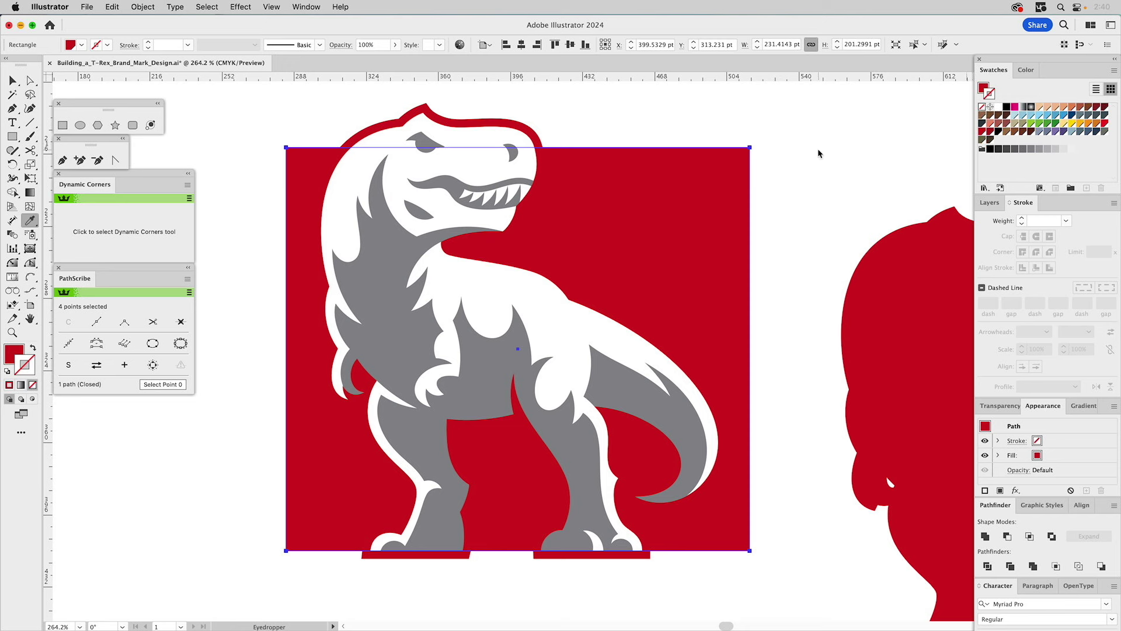
pyautogui.press('super+shift+a')
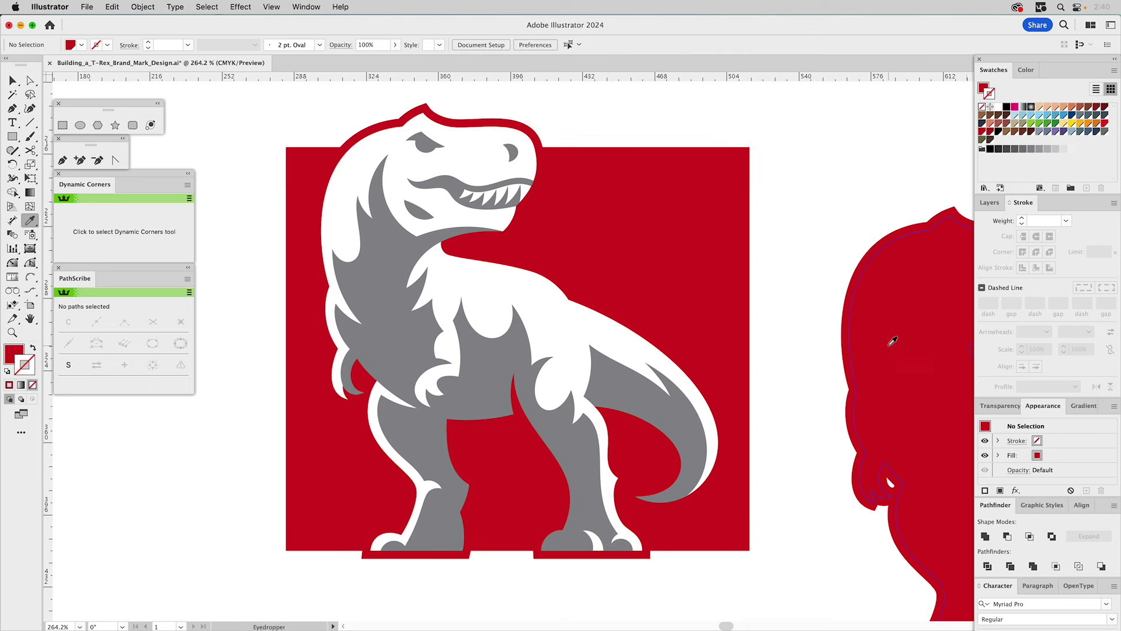
# Step: Delete the red silhouette copy beside the T-Rex mark
pyautogui.press('v')
pyautogui.click(891, 349)
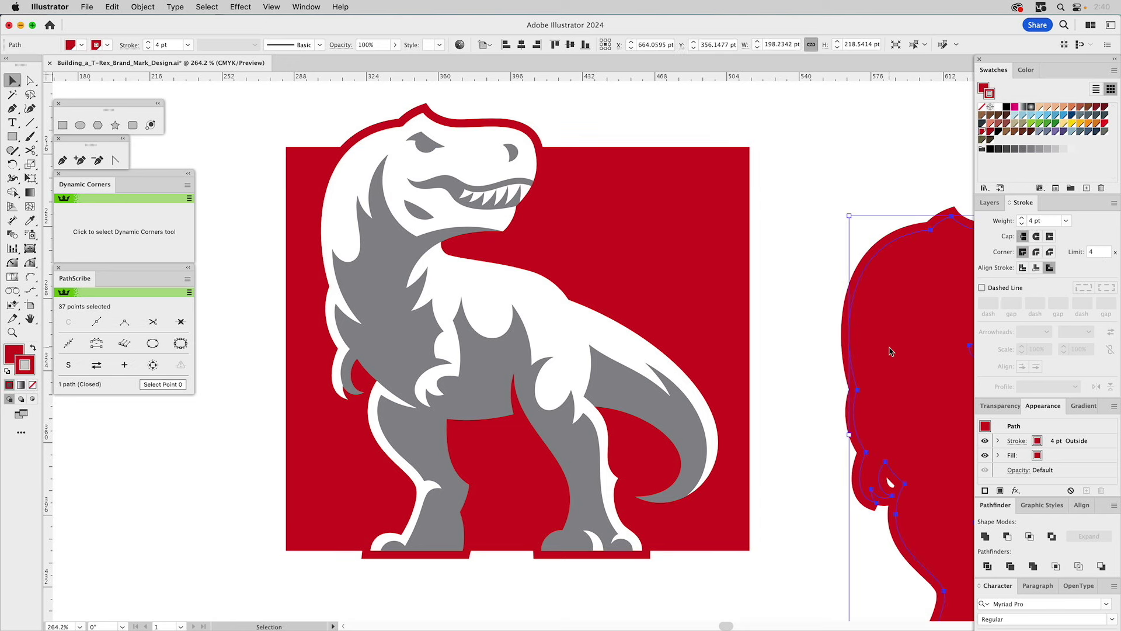
pyautogui.press('Delete')
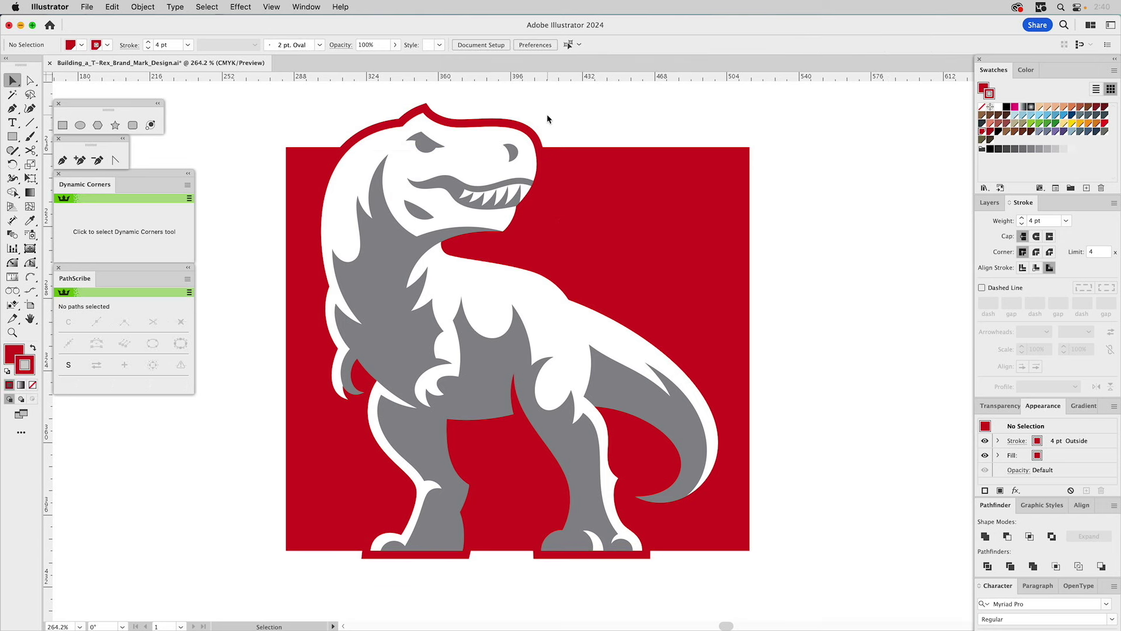
# Step: Bring an in-place copy of the outlined white T-Rex silhouette to the front and fill it with red
pyautogui.moveTo(475, 131); pyautogui.dragTo(473, 132)
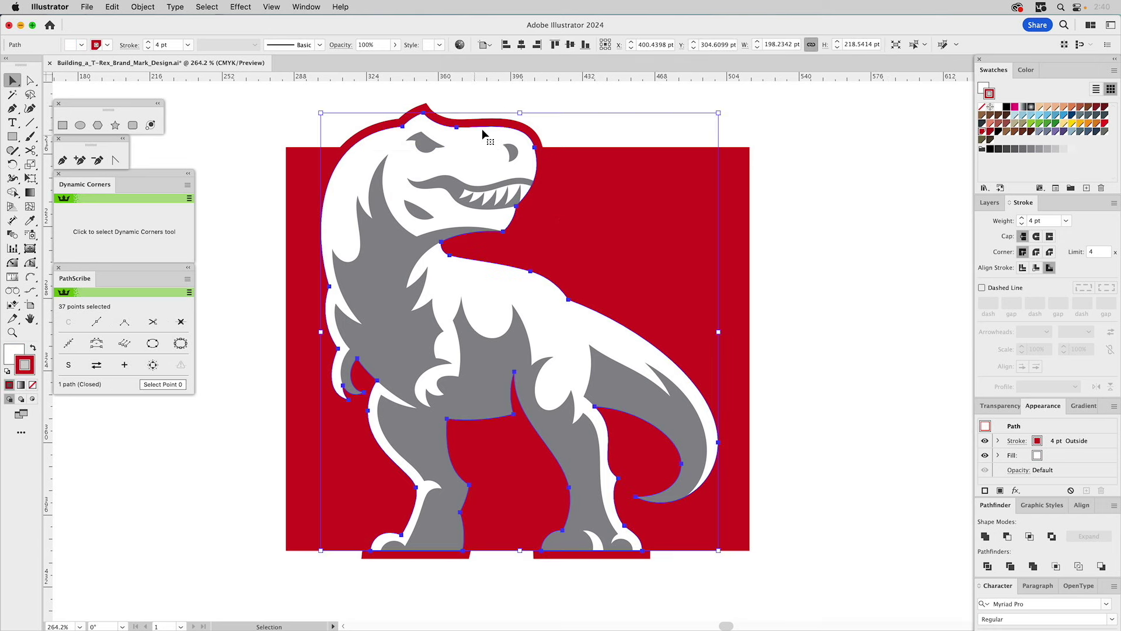
pyautogui.press('super+shift+bracketright')
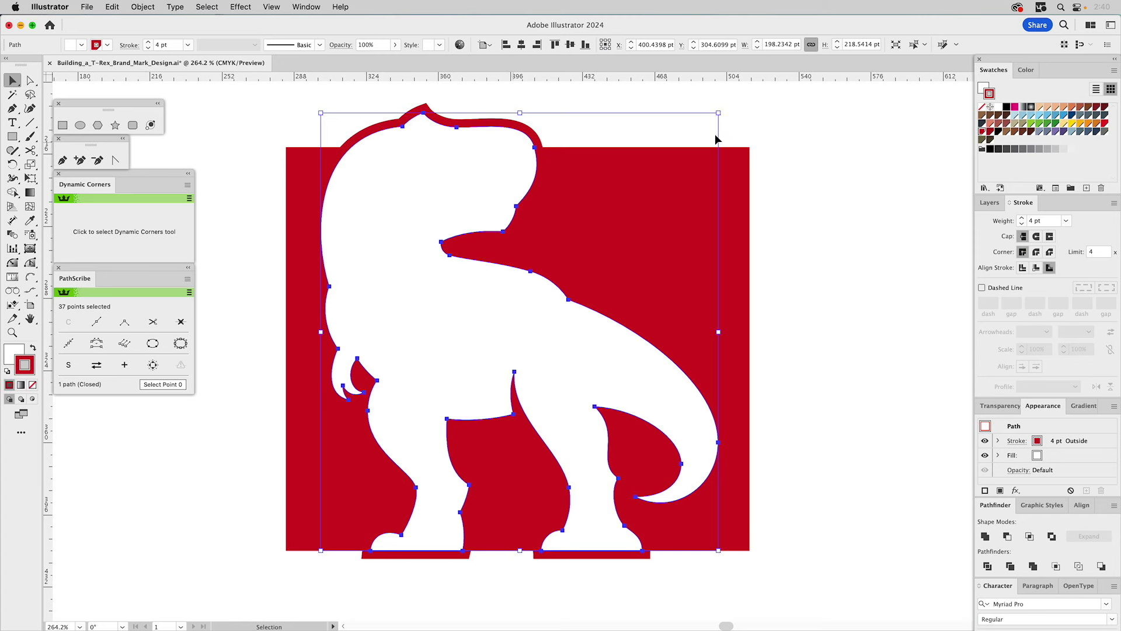
pyautogui.moveTo(982, 134); pyautogui.dragTo(984, 89)
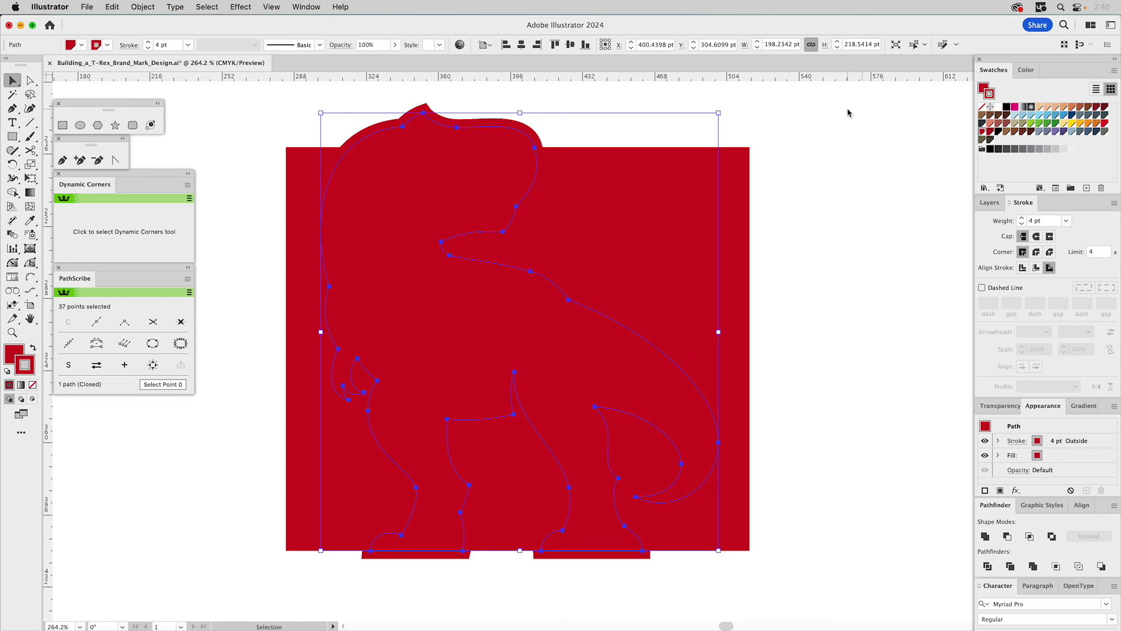
# Step: Give the front silhouette copy's 4 pt stroke a round join, and try moving the copy to the right
pyautogui.click(1037, 252)
pyautogui.click(808, 135)
pyautogui.moveTo(470, 149); pyautogui.dragTo(552, 140)
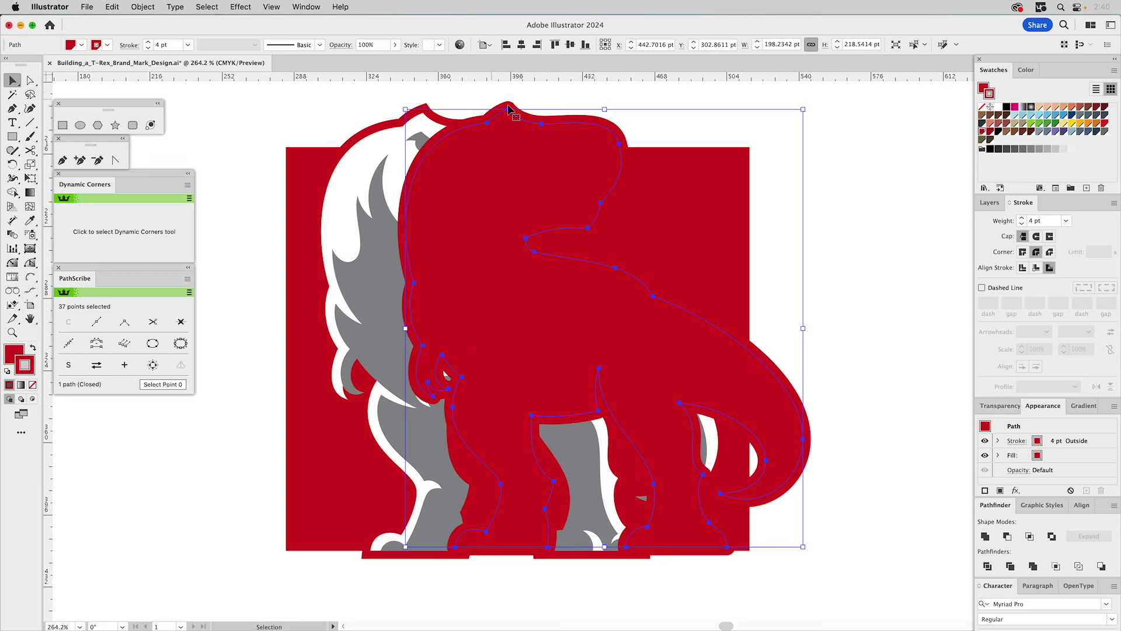
# Step: Undo the trial move, and set both the stroke and the fill of the front silhouette to blue
pyautogui.press('super+z')
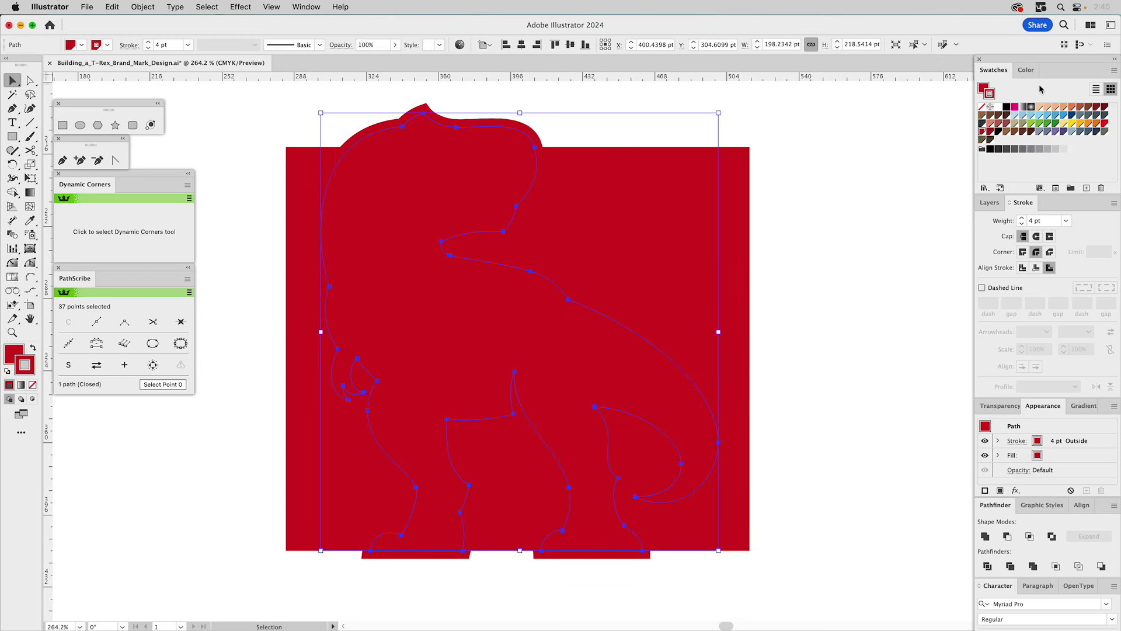
pyautogui.click(1064, 115)
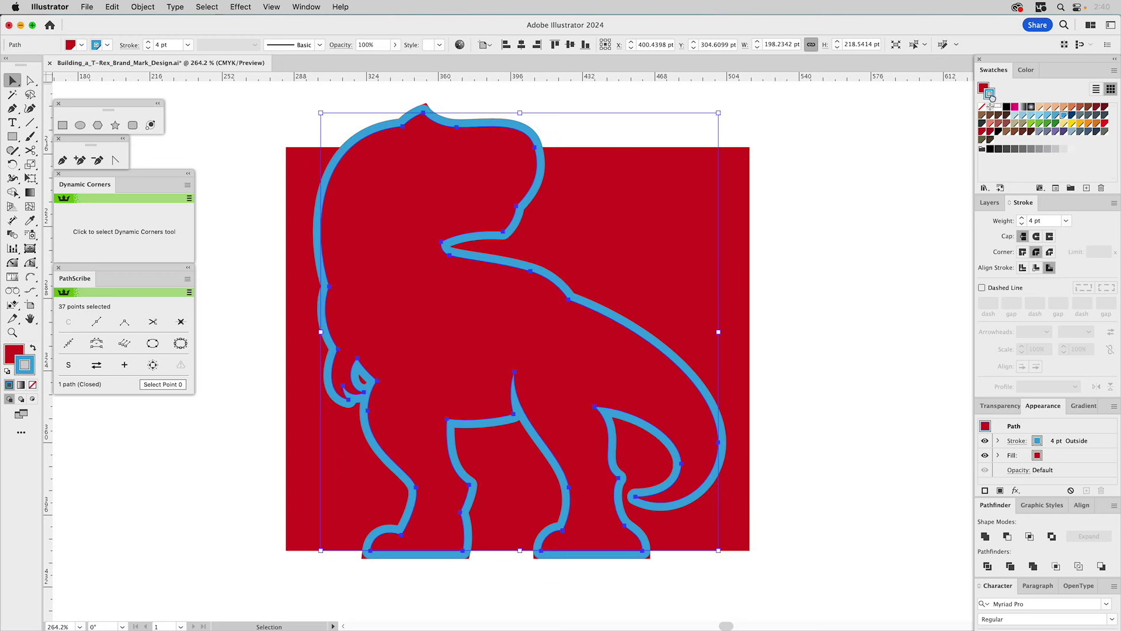
pyautogui.click(1064, 115)
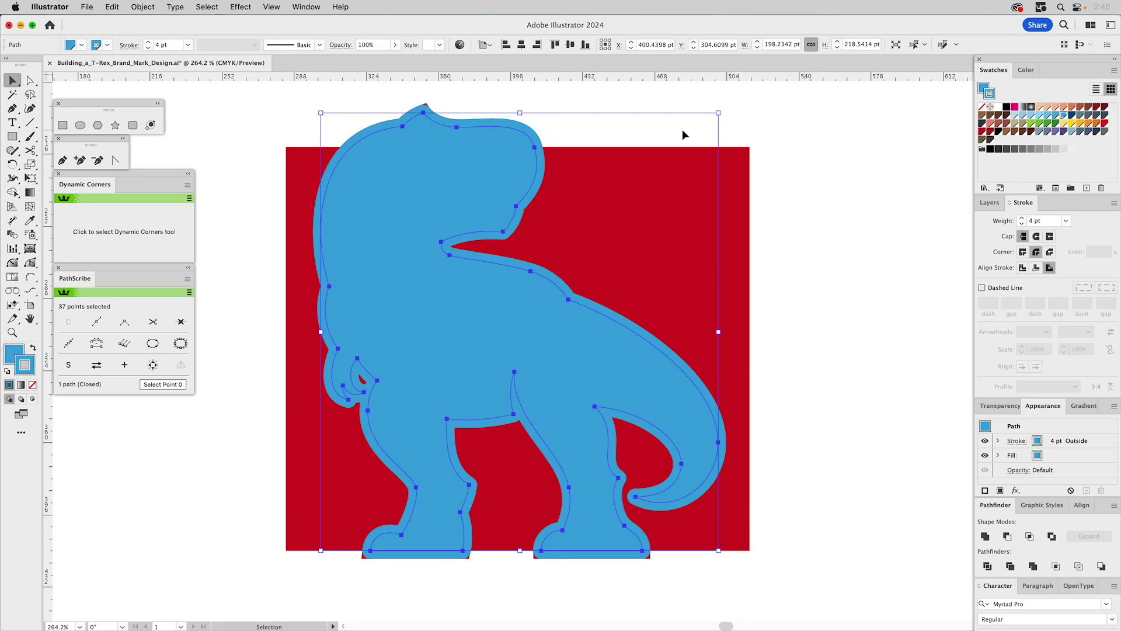
# Step: Outline the stroke of the blue silhouette and unite it with the fill into a single shape
pyautogui.click(153, 7)
pyautogui.moveTo(144, 317)
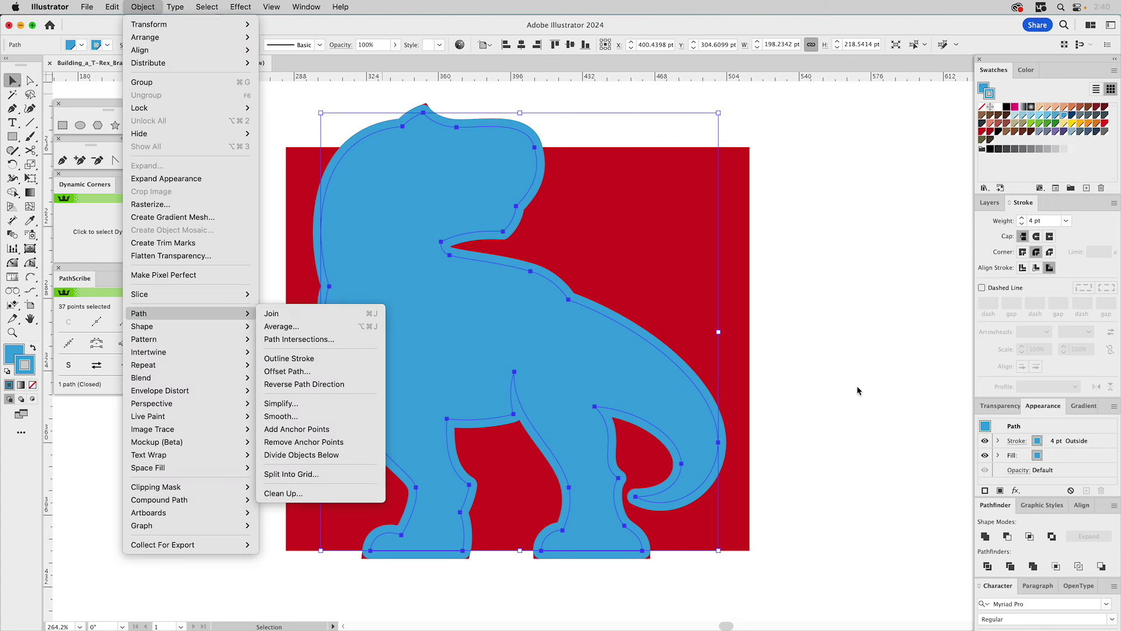
pyautogui.click(311, 358)
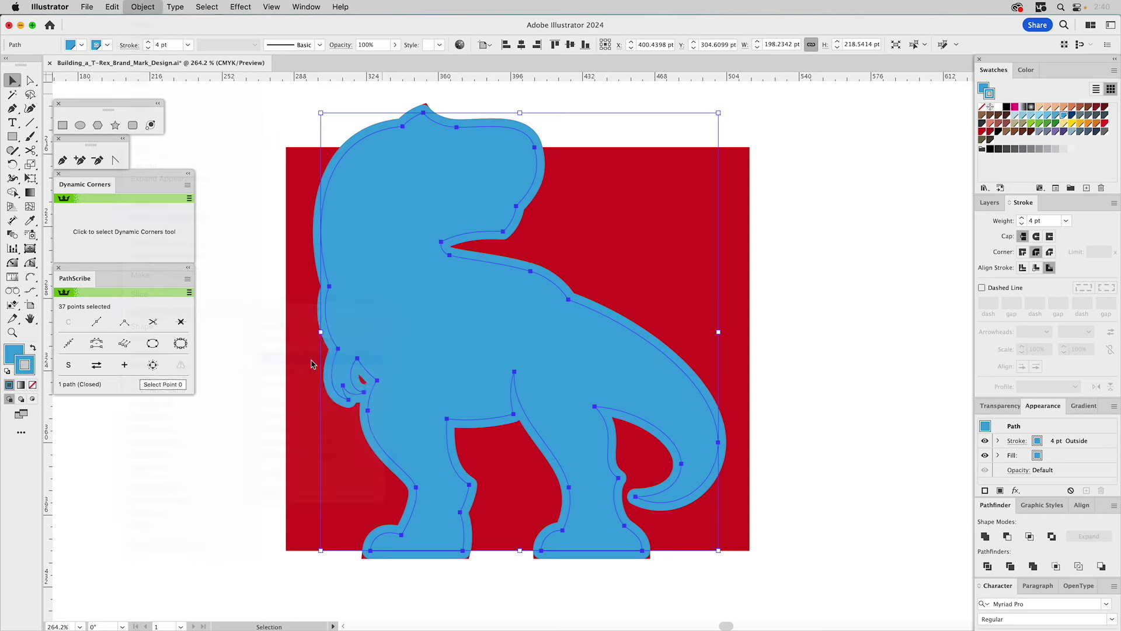
pyautogui.click(985, 536)
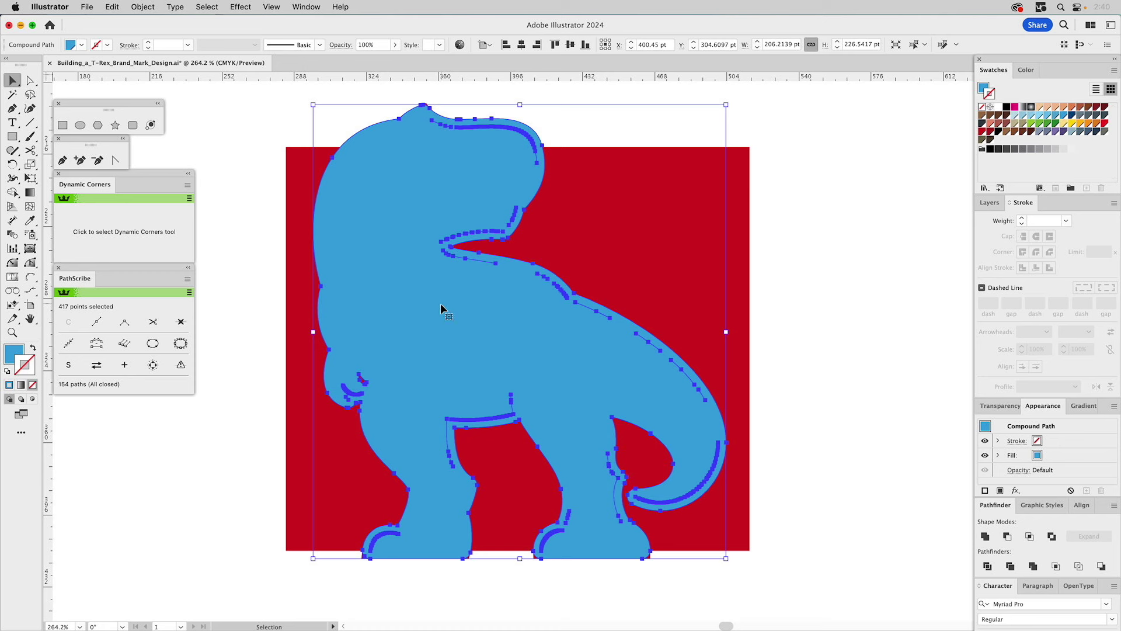
# Step: Isolate the blue compound path, delete every inner fragment except the outer silhouette, and reselect the silhouette outside isolation
pyautogui.doubleClick(465, 200)
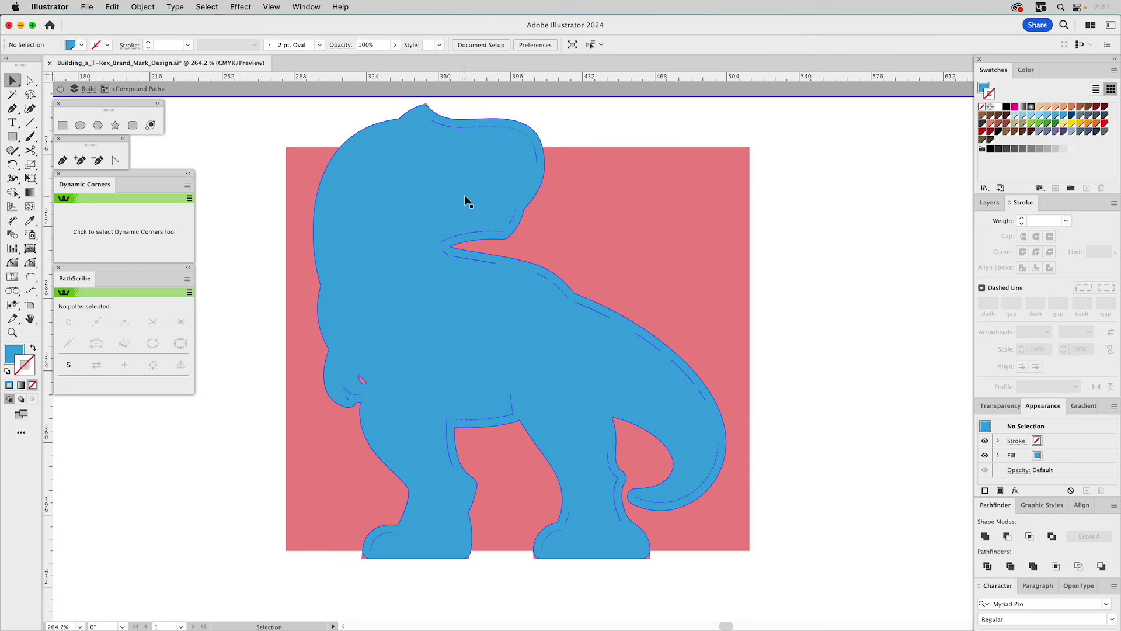
pyautogui.click(466, 199)
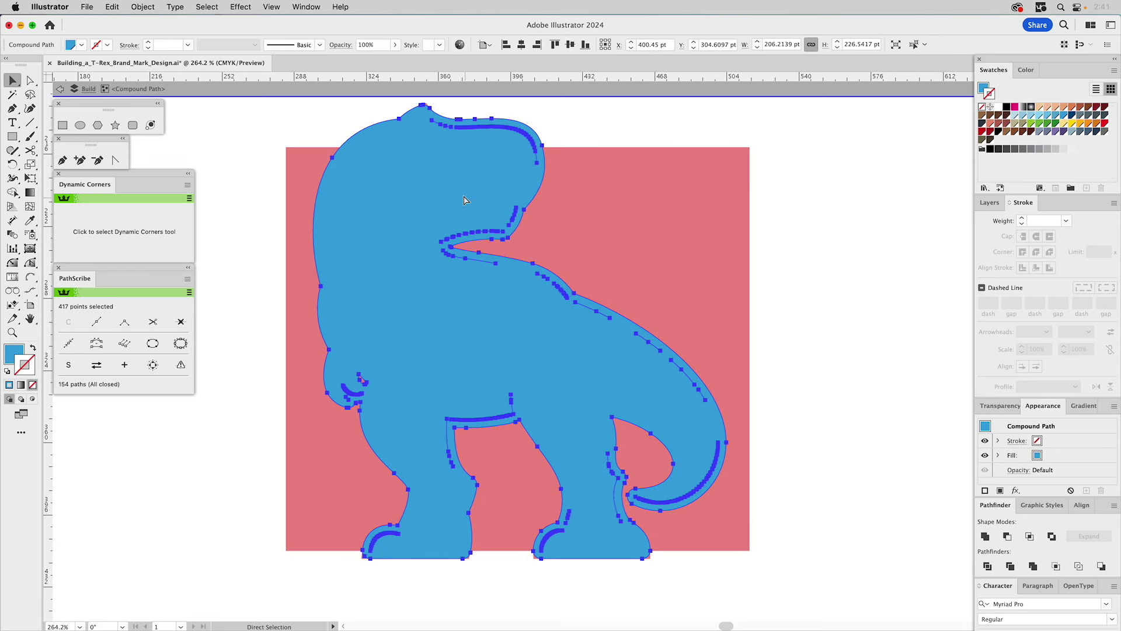
pyautogui.keyDown('shift'); pyautogui.click(390, 173); pyautogui.keyUp('shift')
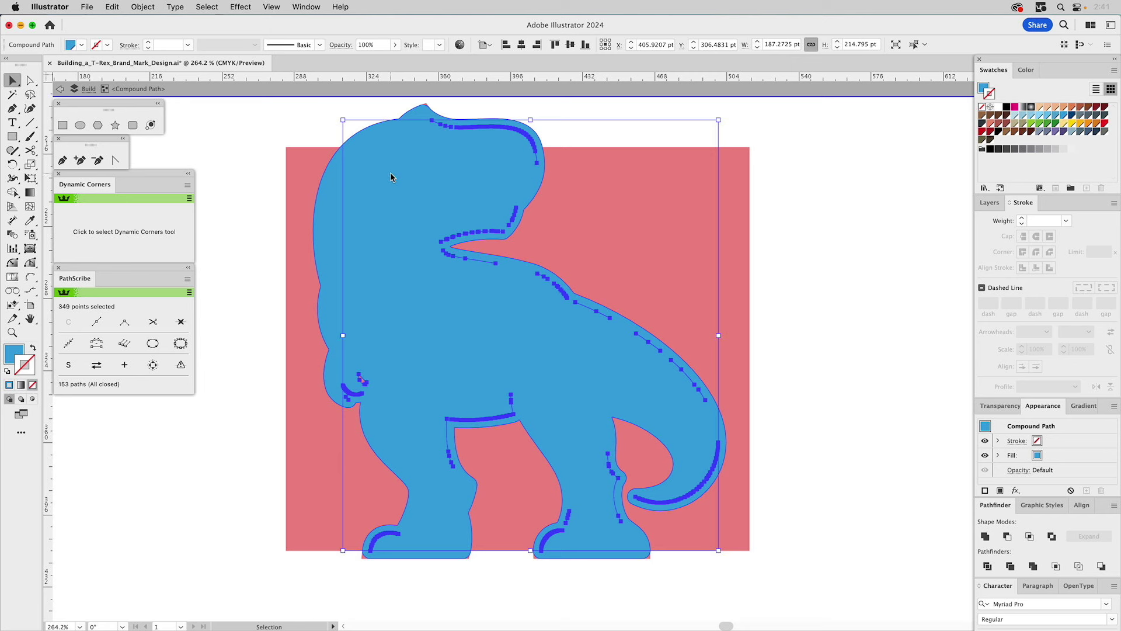
pyautogui.press('Delete')
pyautogui.click(390, 173)
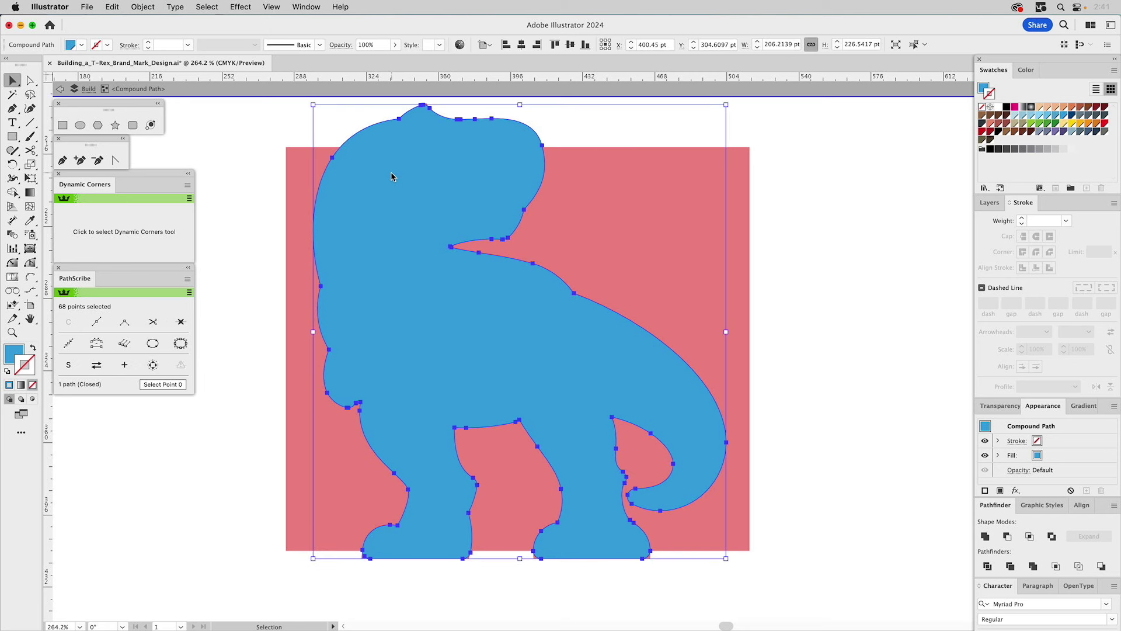
pyautogui.click(797, 222)
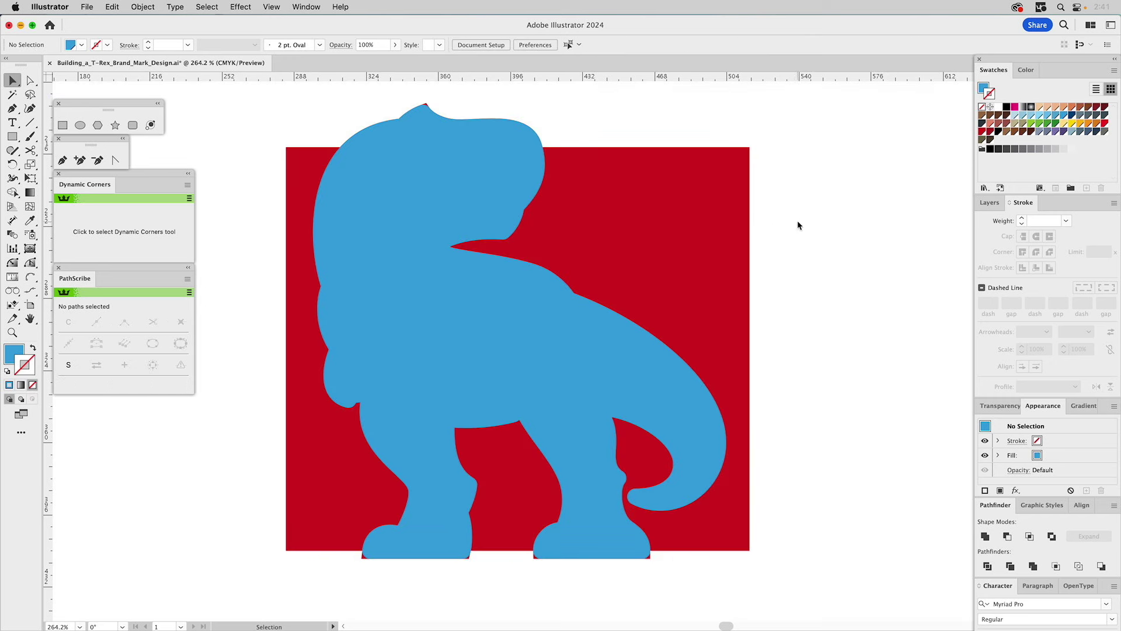
pyautogui.click(469, 176)
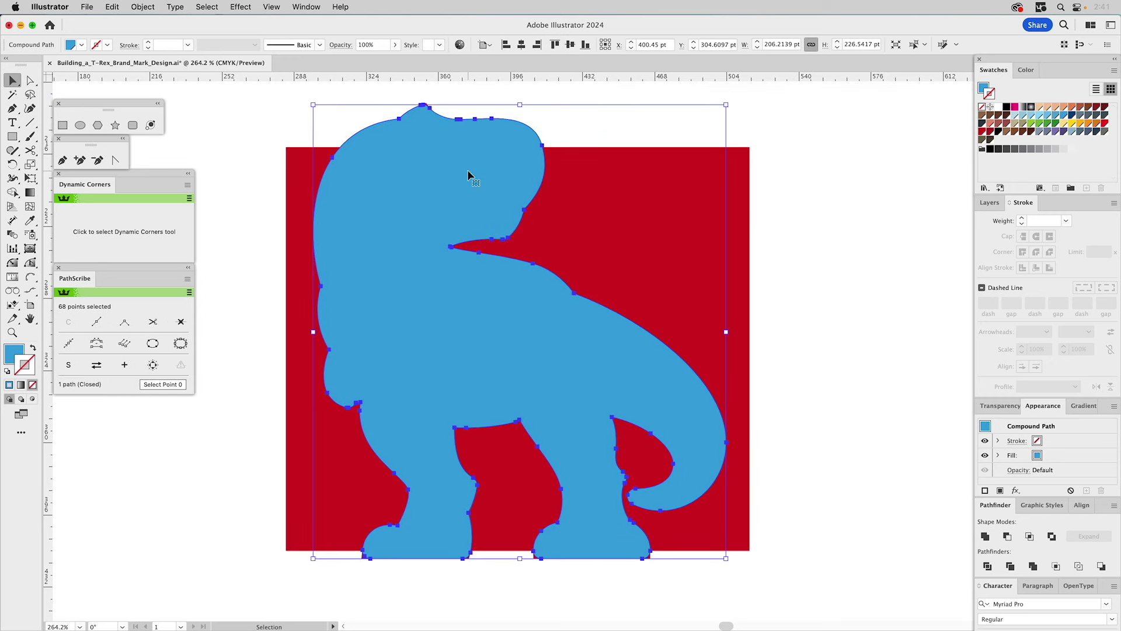
pyautogui.press('x')
pyautogui.click(983, 131)
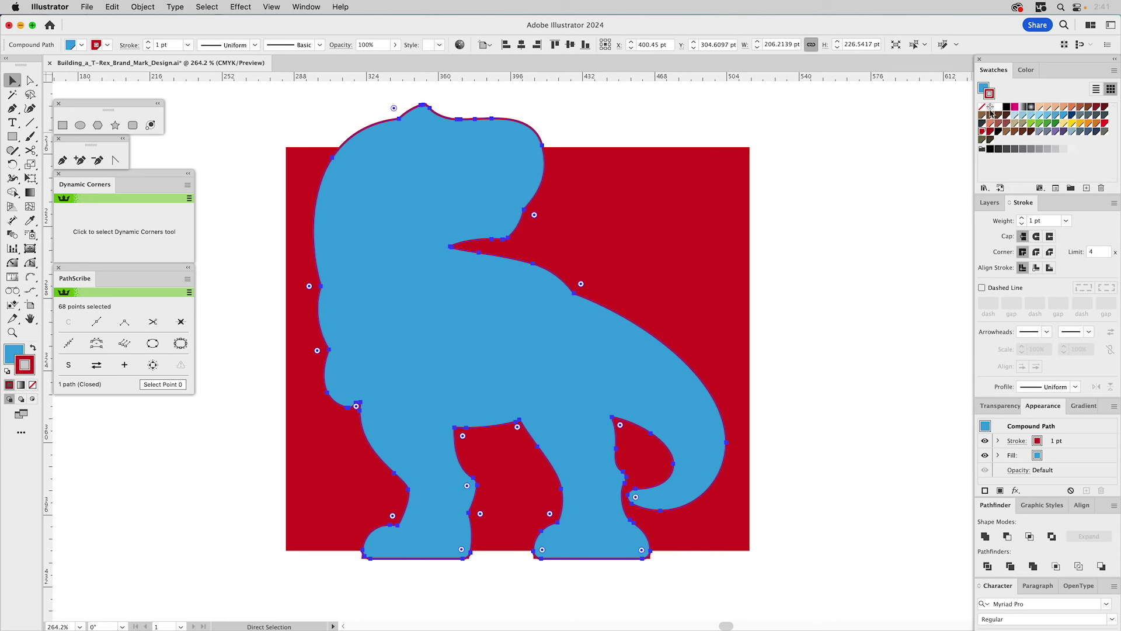
pyautogui.press('super+z')
pyautogui.click(983, 131)
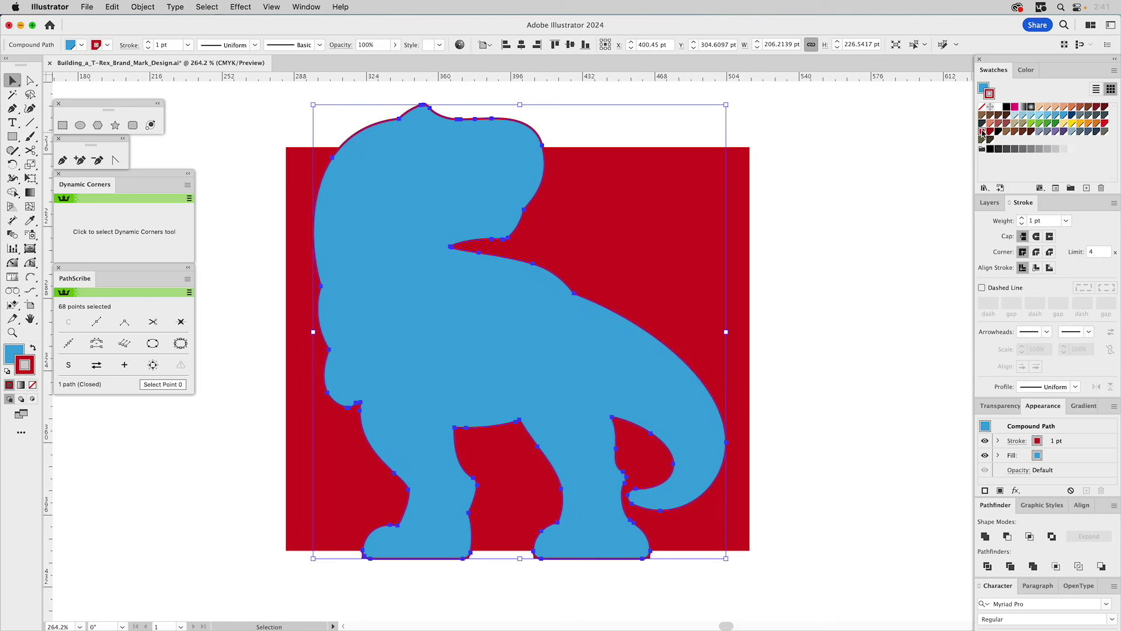
pyautogui.press('super+z')
pyautogui.press('x')
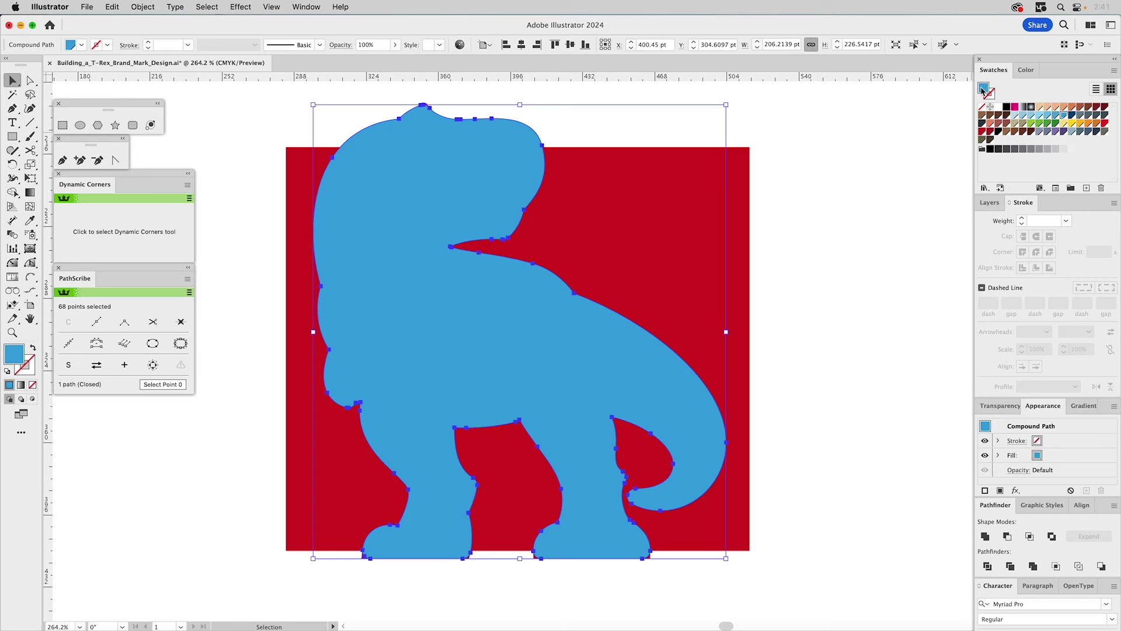
# Step: Fill the expanded silhouette with red and send it to the back
pyautogui.click(983, 132)
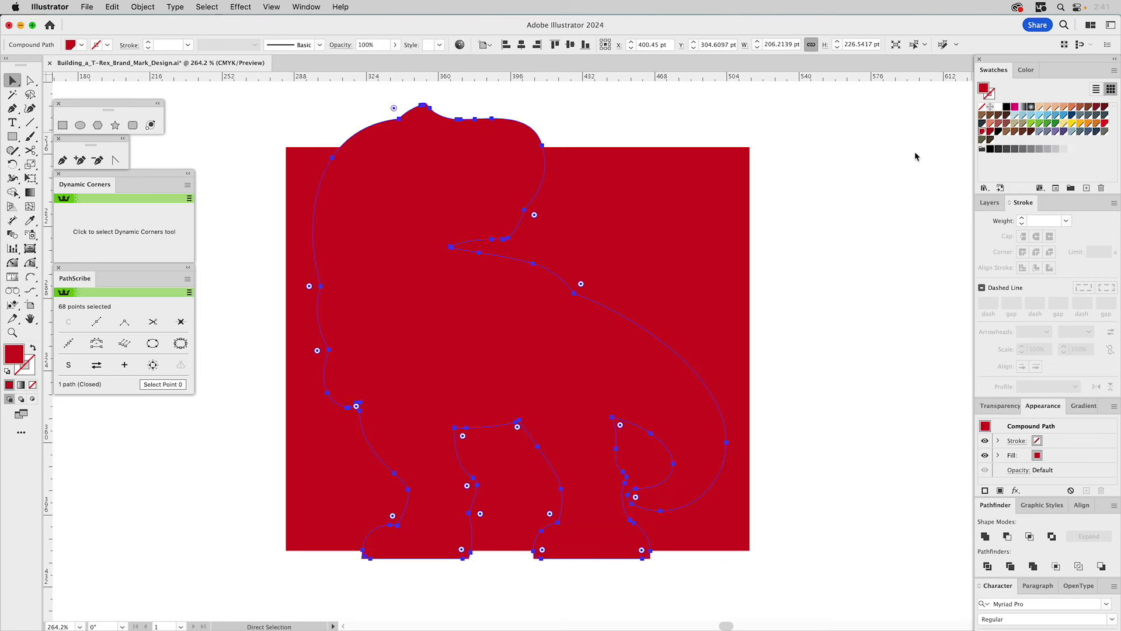
pyautogui.press('super+shift+bracketleft')
pyautogui.press('super+shift+a')
# Step: Remove the red stroke from the white T-Rex silhouette, and leave nothing selected
pyautogui.click(469, 138)
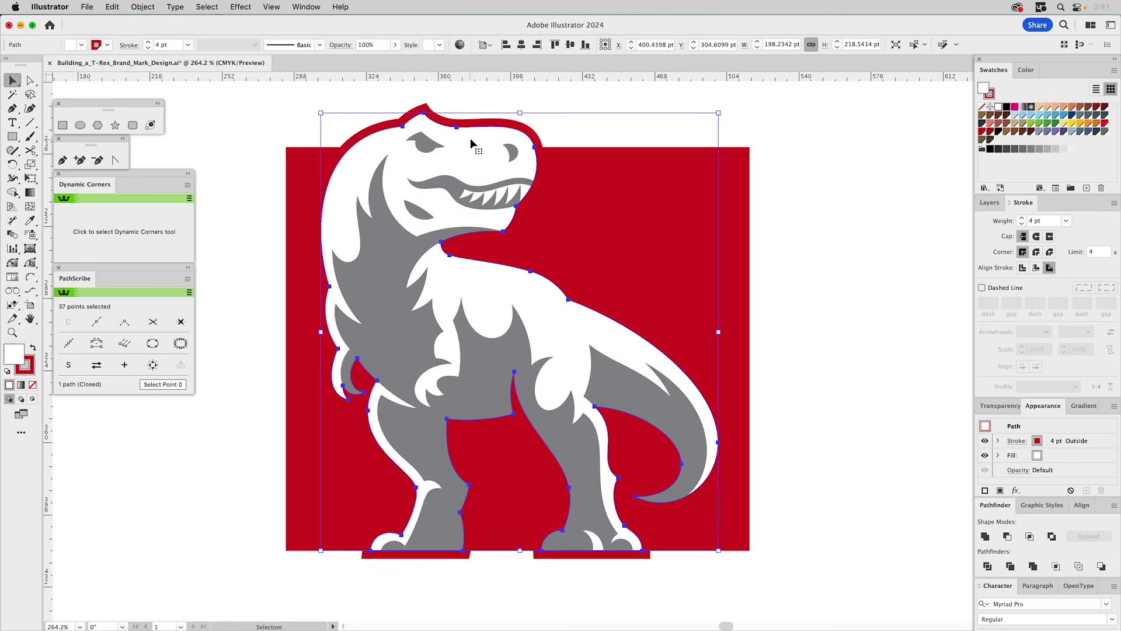
pyautogui.press('a')
pyautogui.press('v')
pyautogui.click(575, 109)
pyautogui.click(489, 139)
pyautogui.click(991, 92)
pyautogui.click(983, 108)
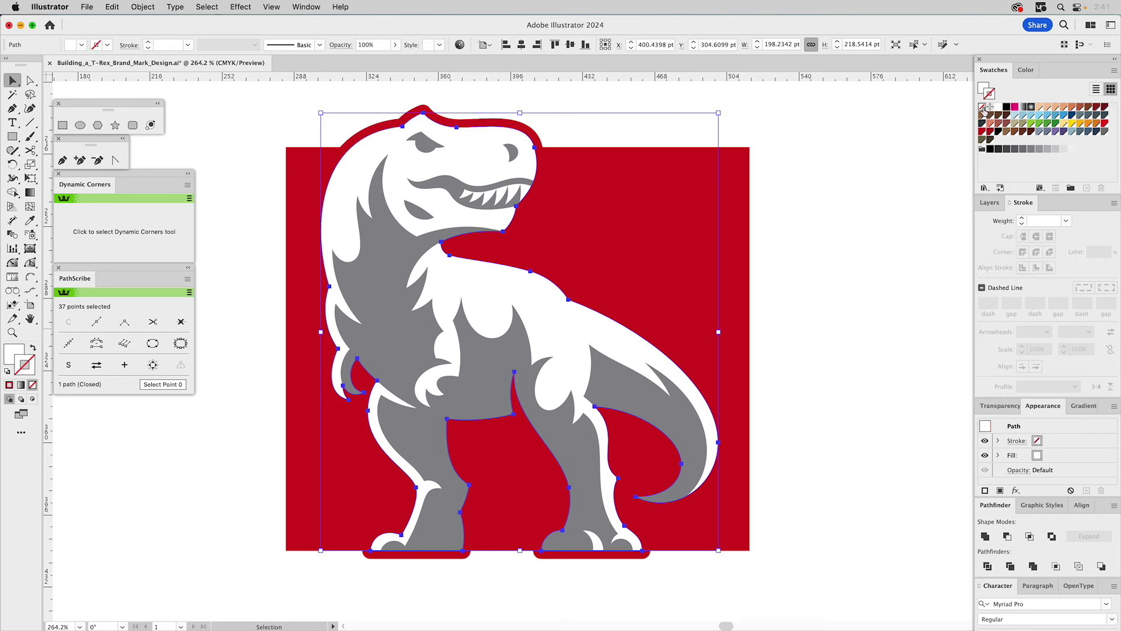
pyautogui.click(848, 130)
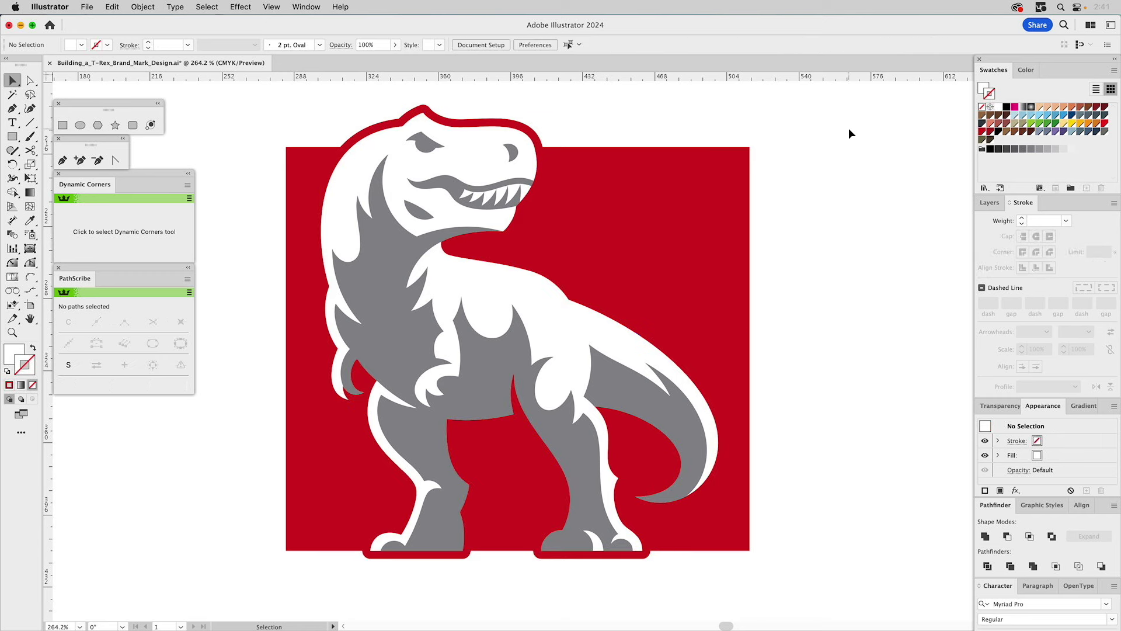
# Step: Draw a rectangle about 259 by 27 pt below the background's bottom edge, covering the outline under the feet, and fill it blue
pyautogui.click(62, 125)
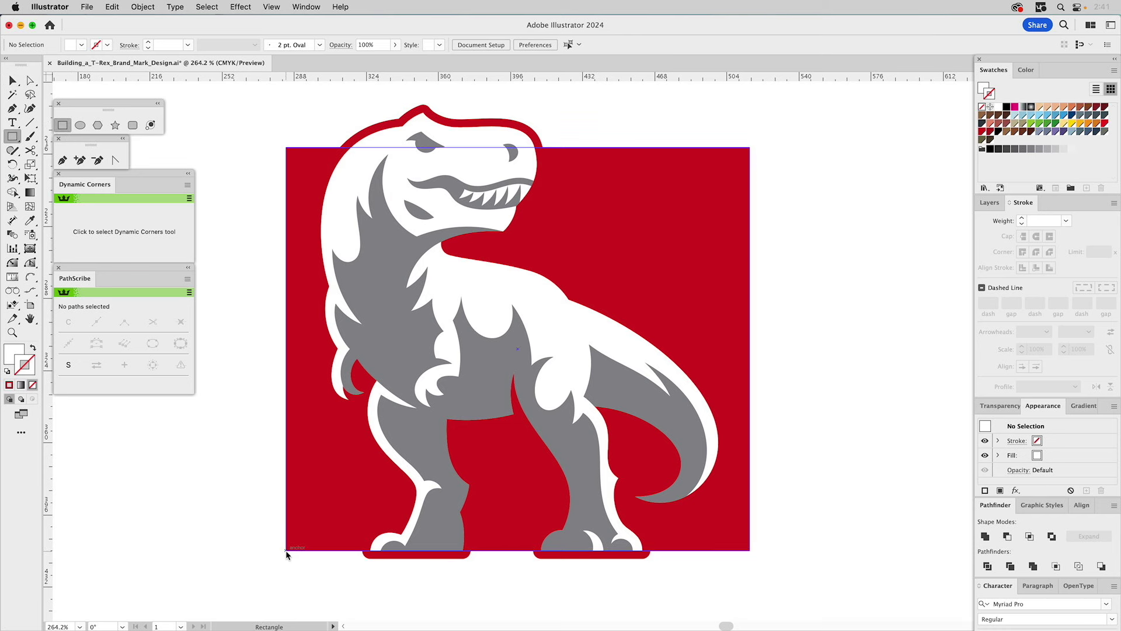
pyautogui.moveTo(287, 551); pyautogui.dragTo(806, 604)
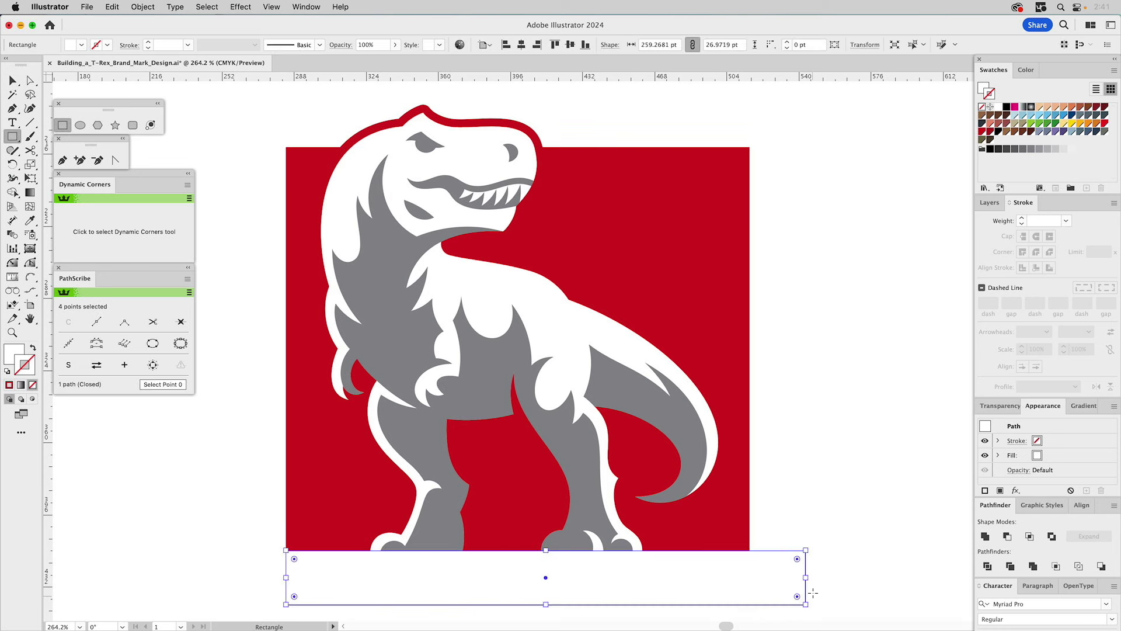
pyautogui.press('v')
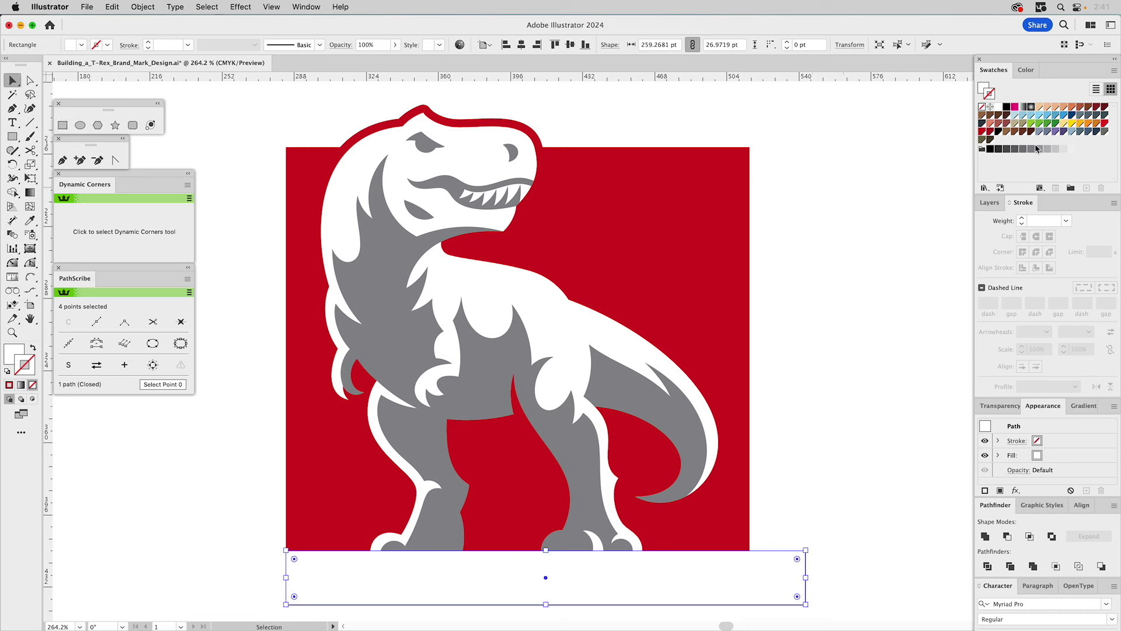
pyautogui.click(1065, 116)
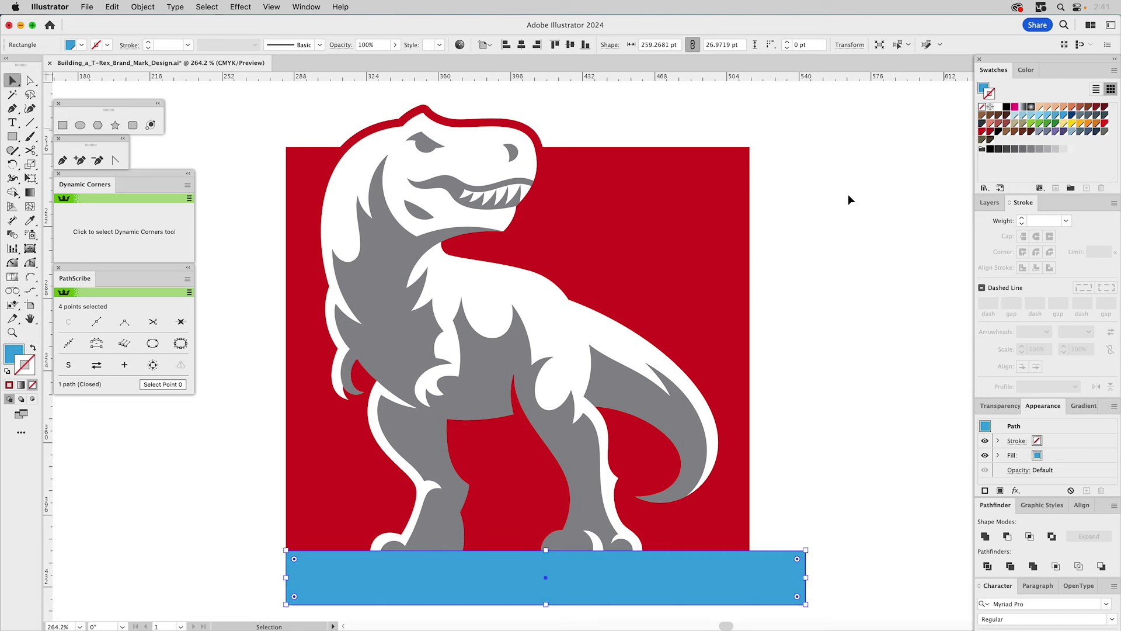
# Step: Subtract the blue rectangle from the red outline silhouette with Minus Front, and keep the trimmed shape behind the T-Rex
pyautogui.keyDown('shift'); pyautogui.click(473, 123); pyautogui.keyUp('shift')
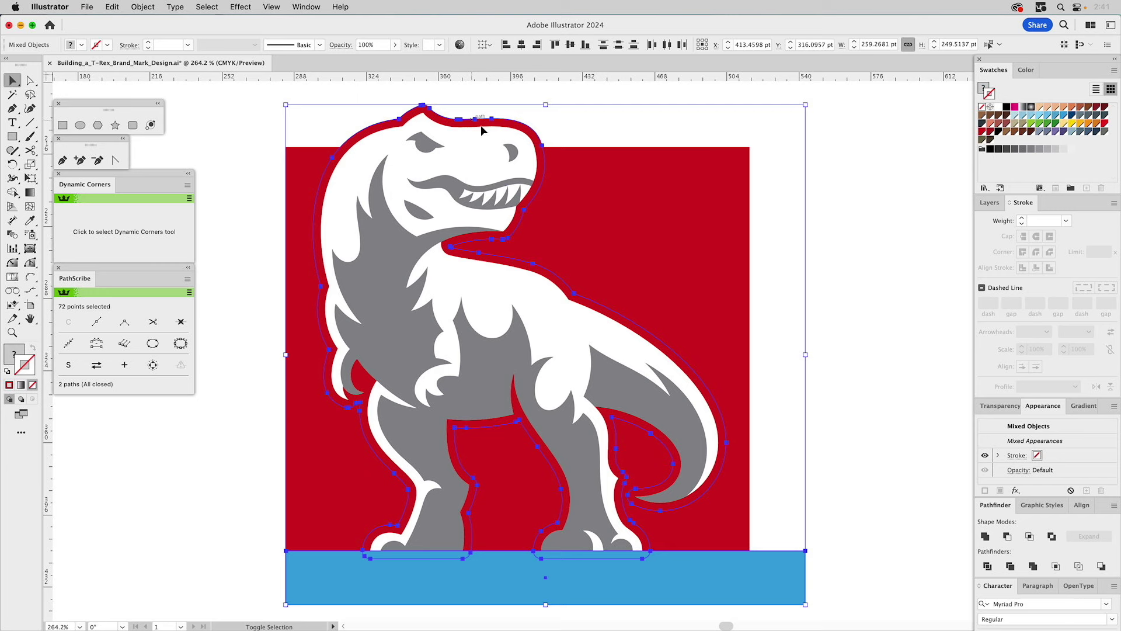
pyautogui.click(1008, 537)
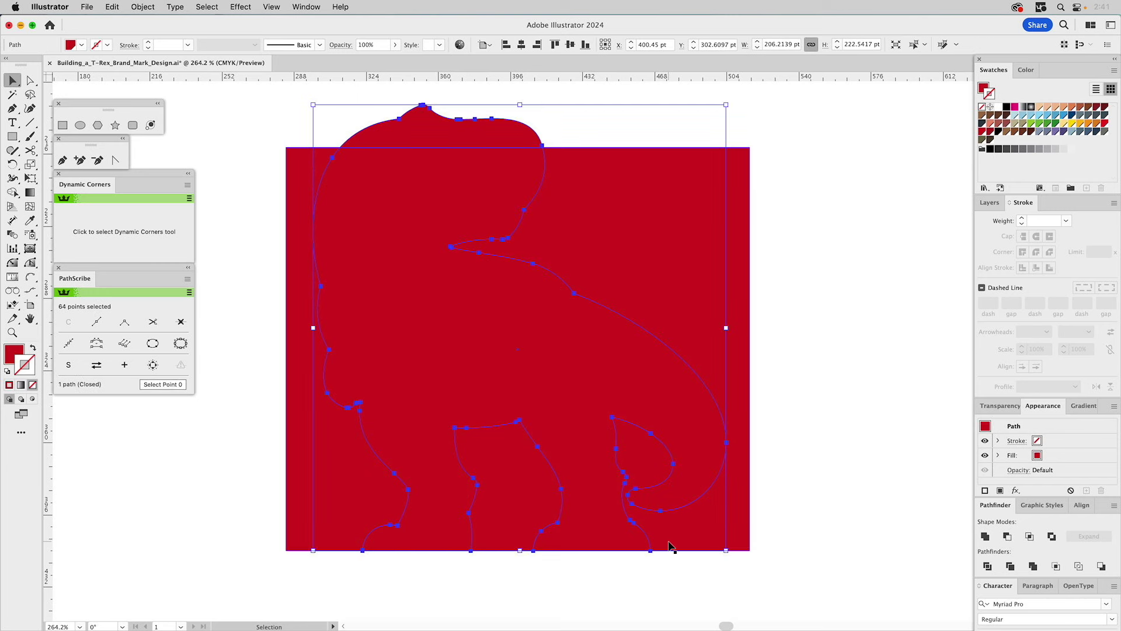
pyautogui.press('super+z')
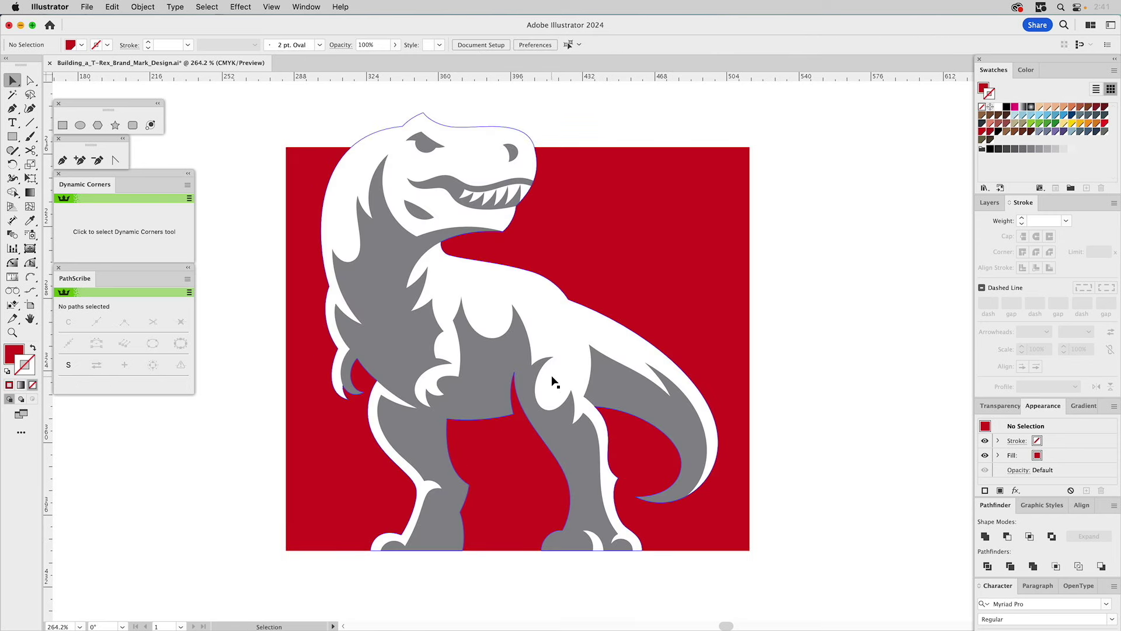
pyautogui.press('a')
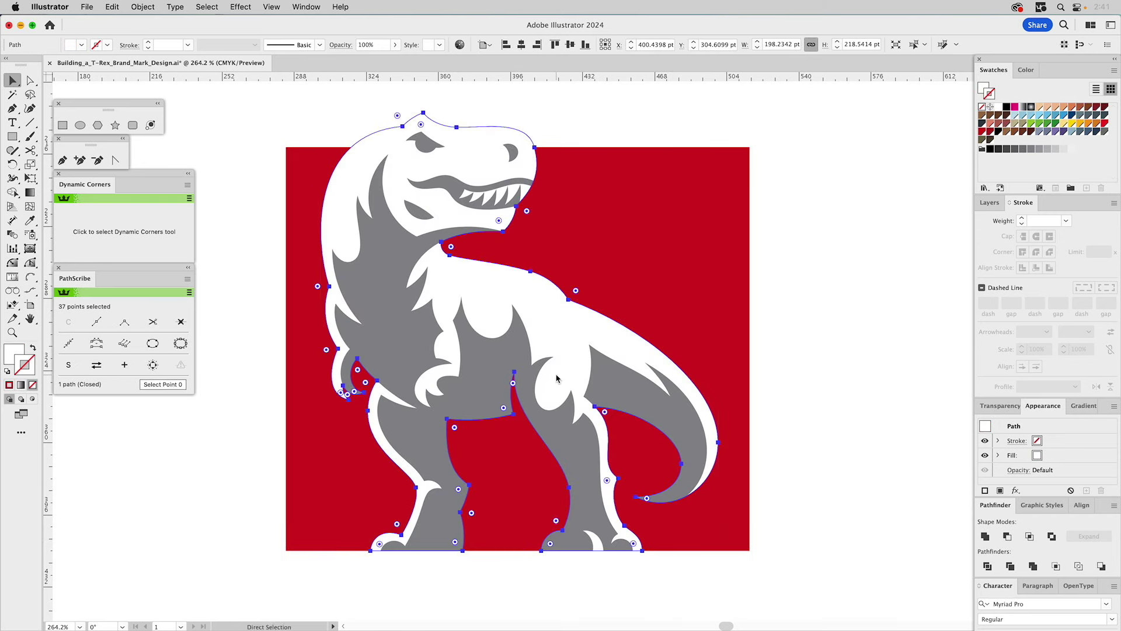
pyautogui.press('super+z')
pyautogui.press('super+z')
pyautogui.click(800, 384)
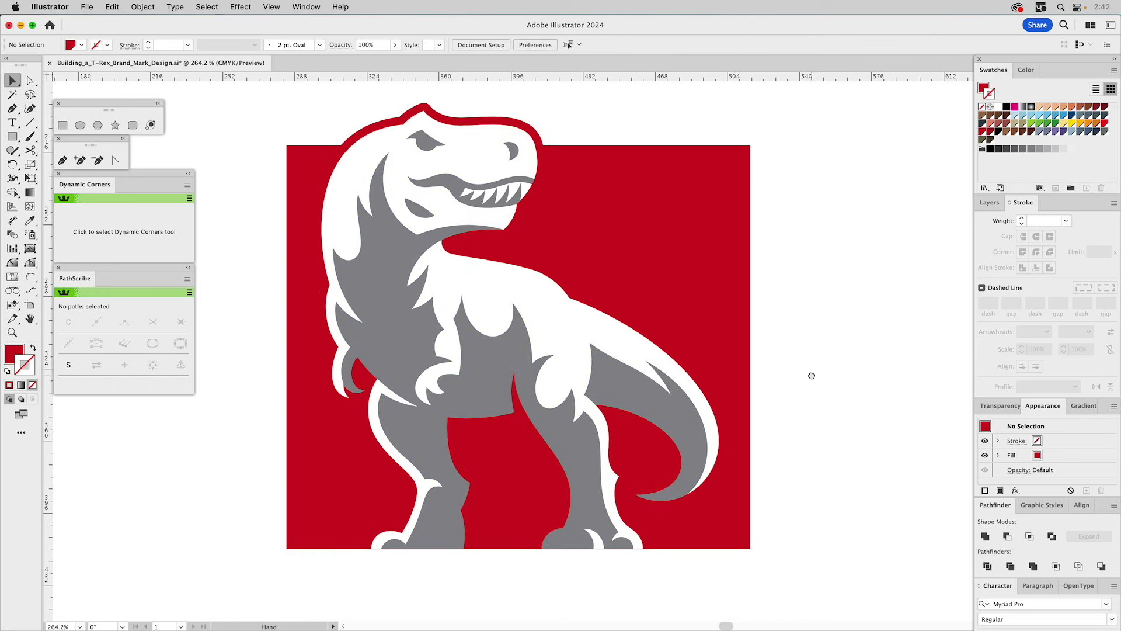
pyautogui.moveTo(812, 376); pyautogui.dragTo(816, 371)
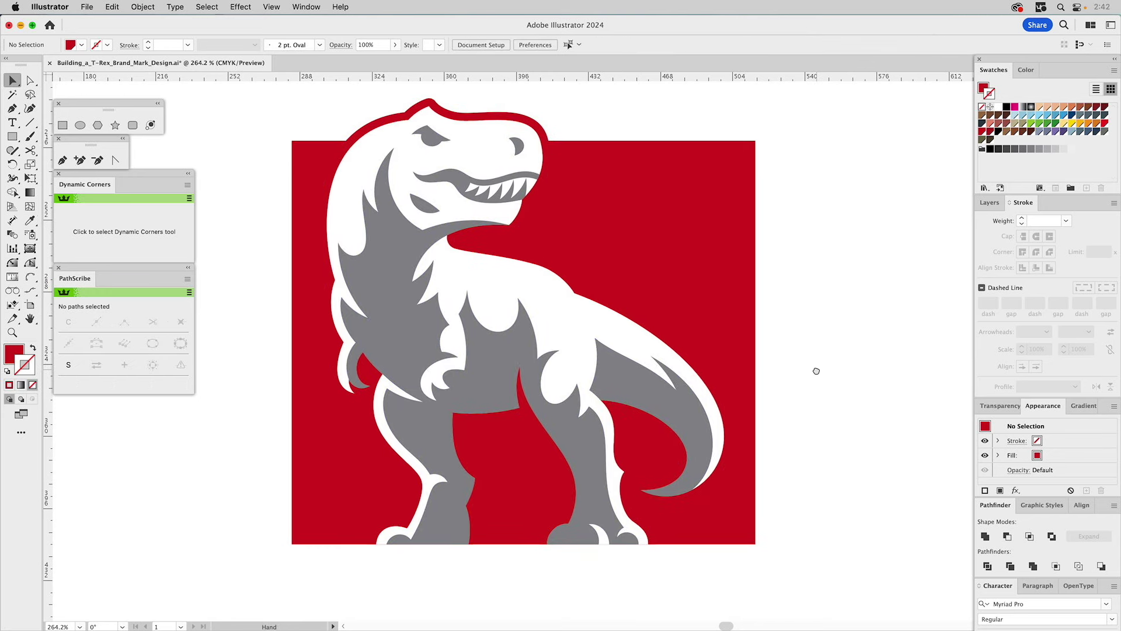
# Step: Fill the T-Rex's gray shading compound path with black, and leave nothing selected
pyautogui.click(638, 369)
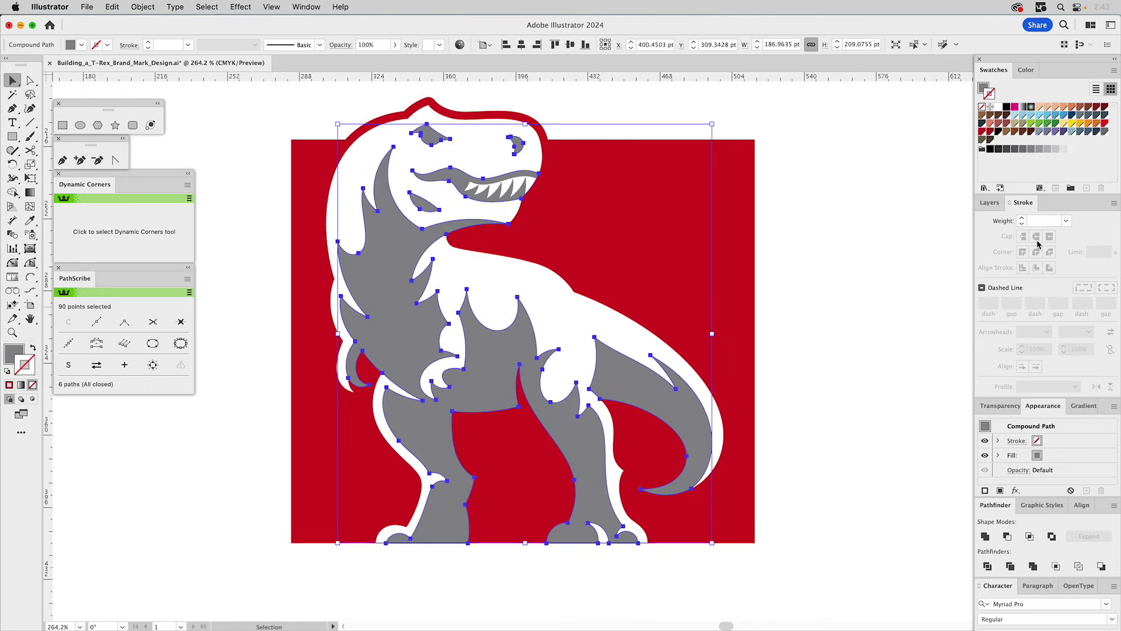
pyautogui.click(1006, 107)
pyautogui.click(869, 256)
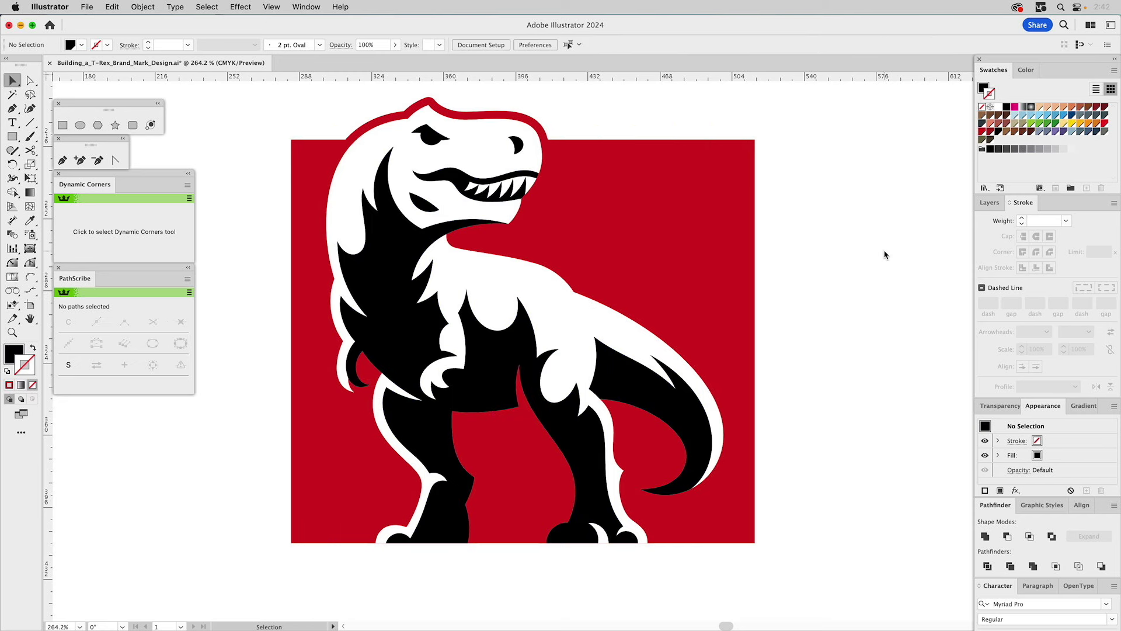
# Step: Fill the T-Rex's shading compound path with a lighter gray swatch, and leave nothing selected
pyautogui.click(12, 332)
pyautogui.keyDown('alt'); pyautogui.click(519, 340); pyautogui.keyUp('alt')
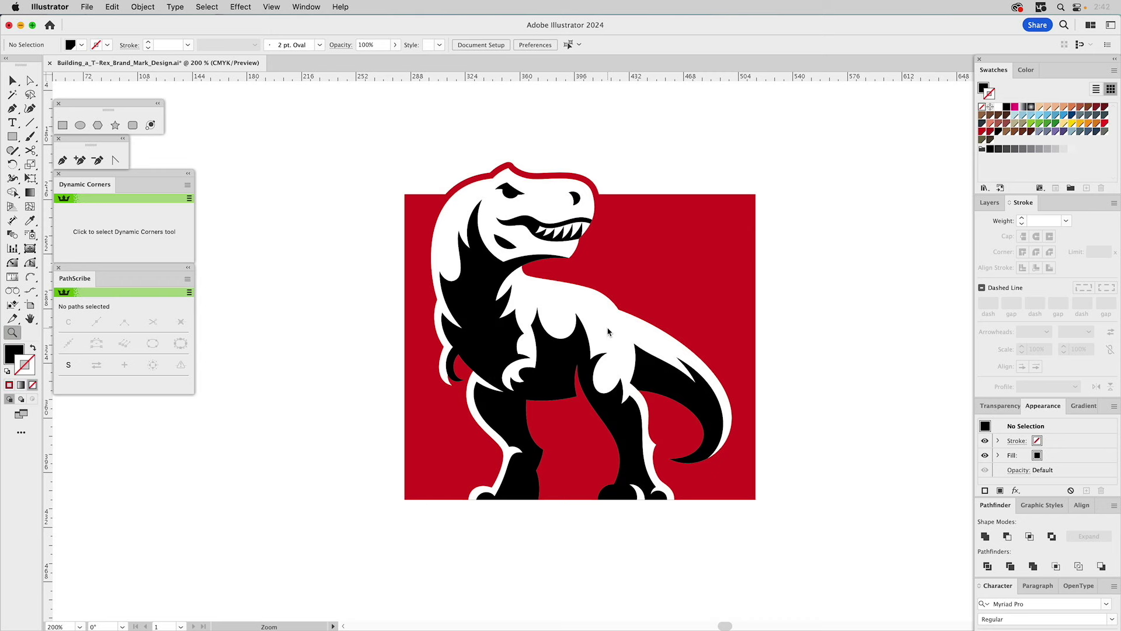
pyautogui.press('v')
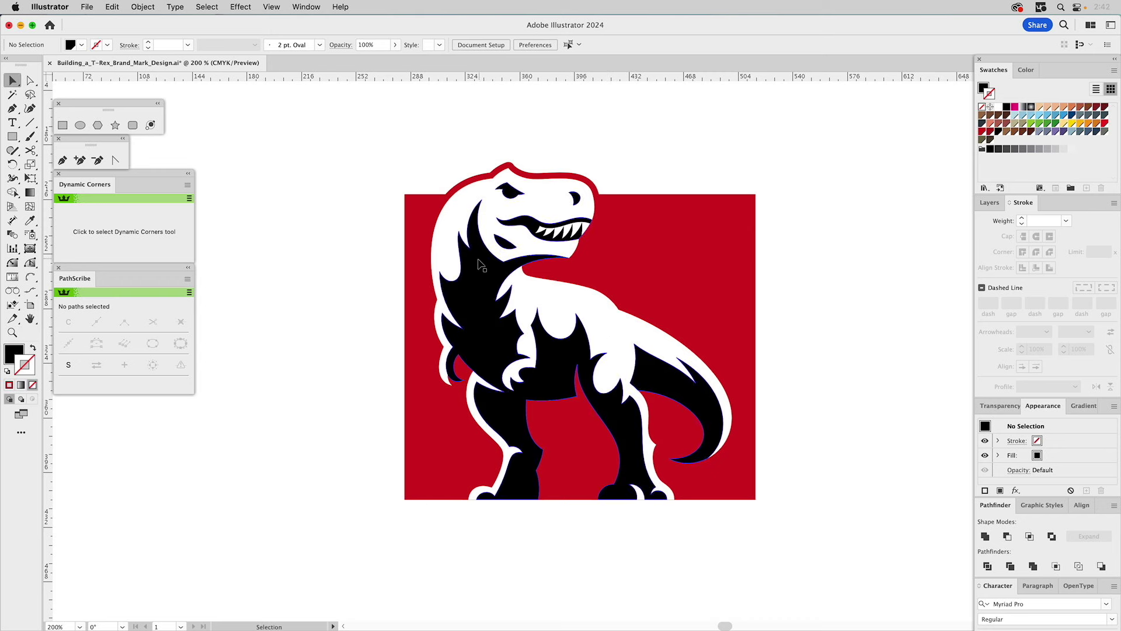
pyautogui.click(483, 264)
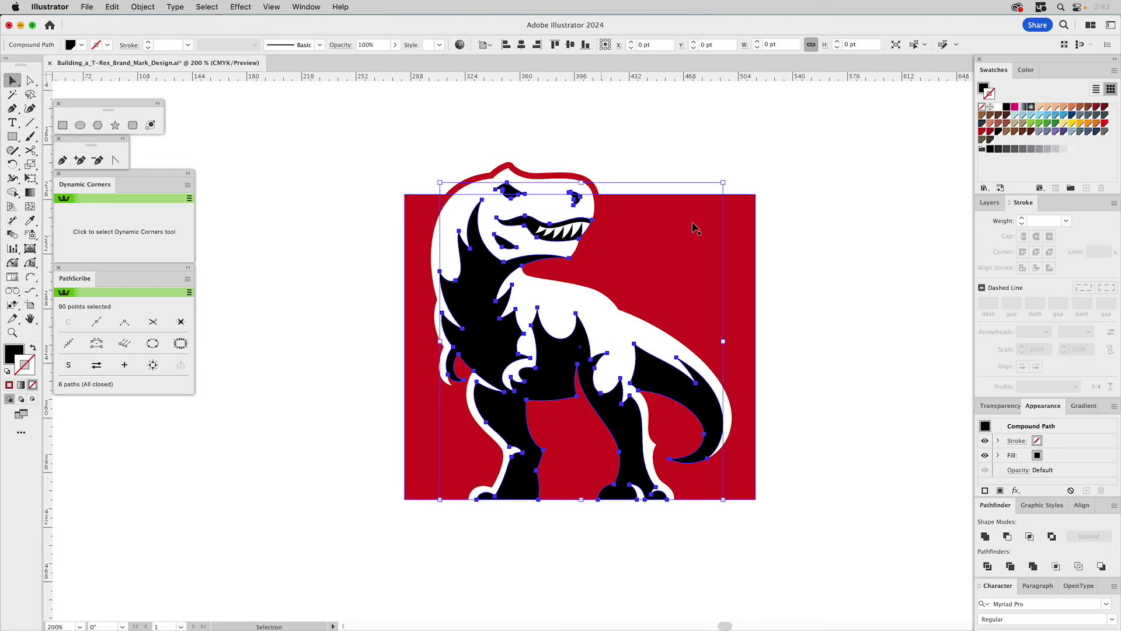
pyautogui.click(1039, 151)
pyautogui.moveTo(1039, 150); pyautogui.dragTo(987, 92)
pyautogui.click(989, 94)
pyautogui.click(982, 107)
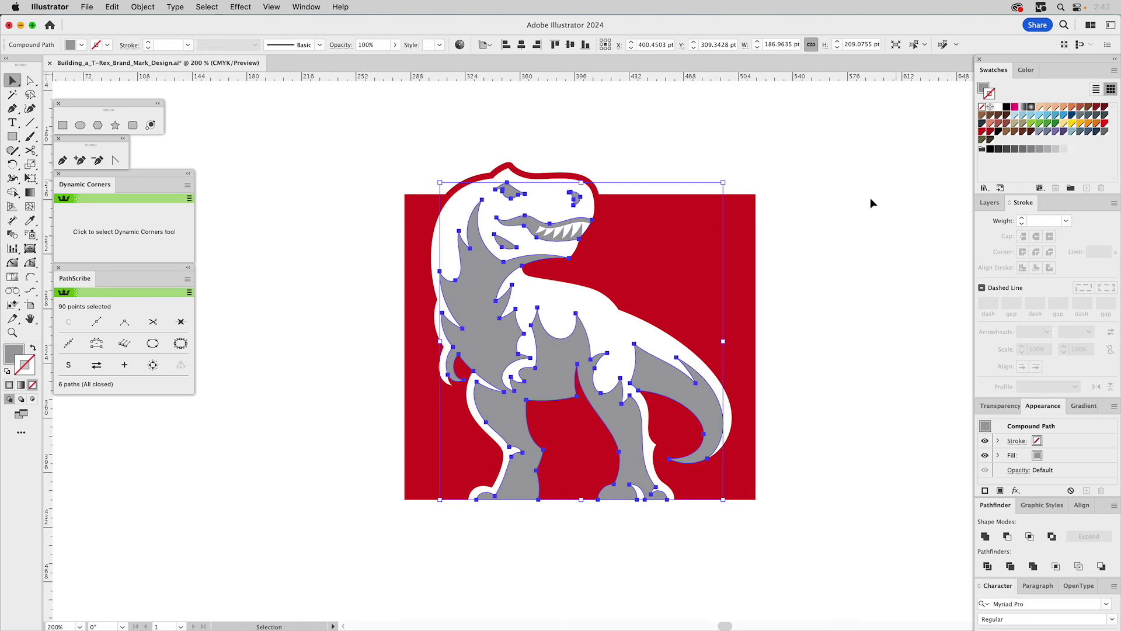
pyautogui.click(851, 205)
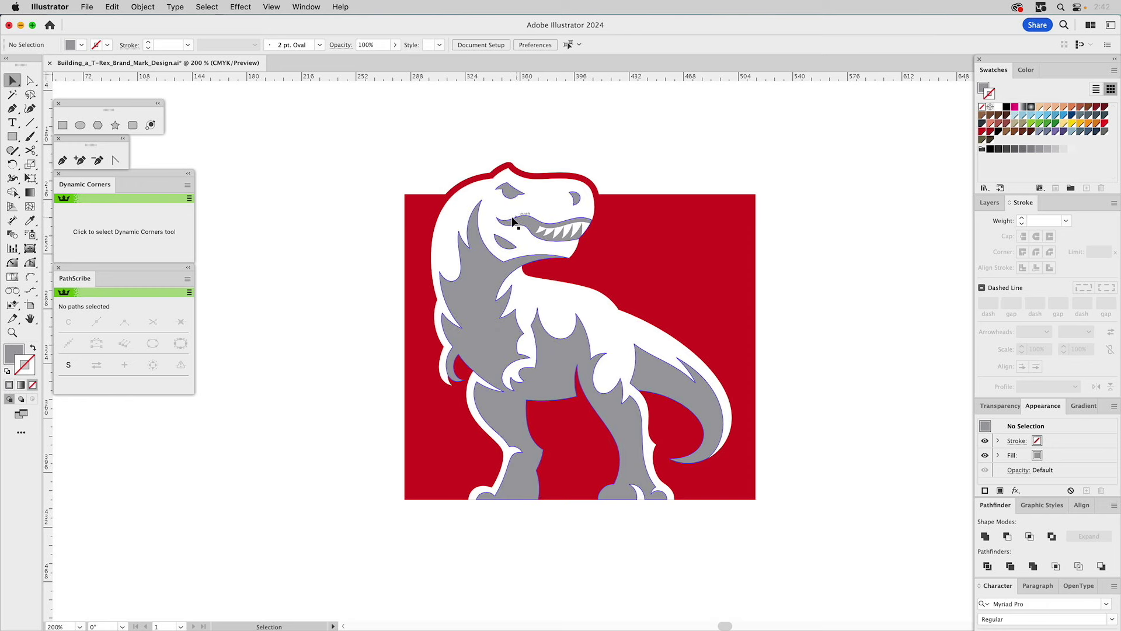
# Step: Try a red fill on the T-Rex's shading and a black fill on the background rectangle
pyautogui.click(509, 191)
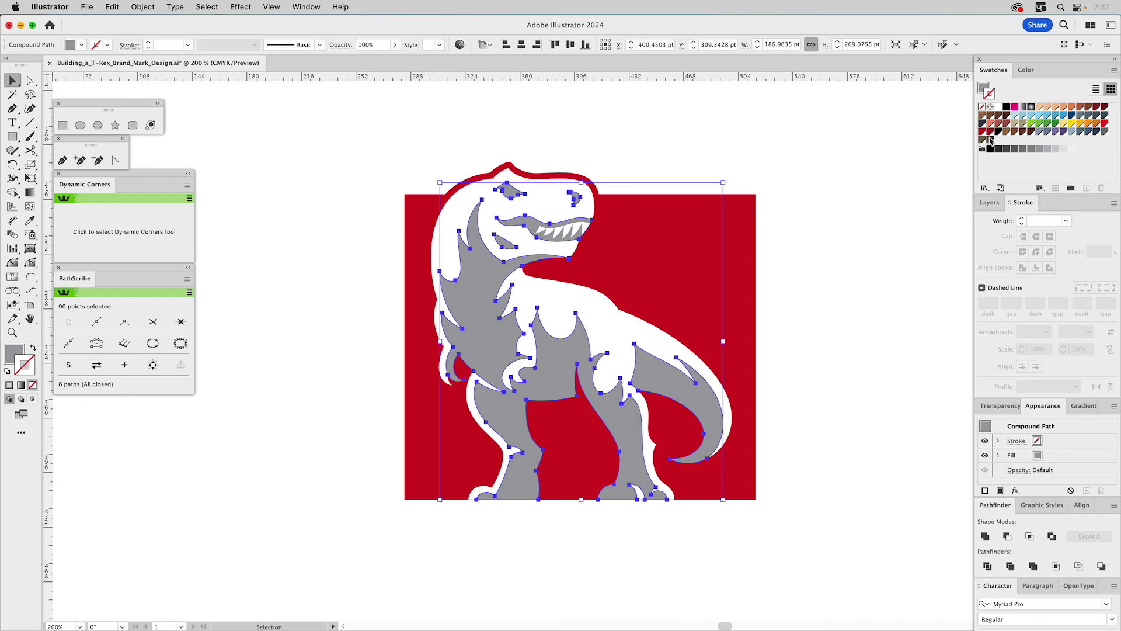
pyautogui.moveTo(982, 132); pyautogui.dragTo(984, 89)
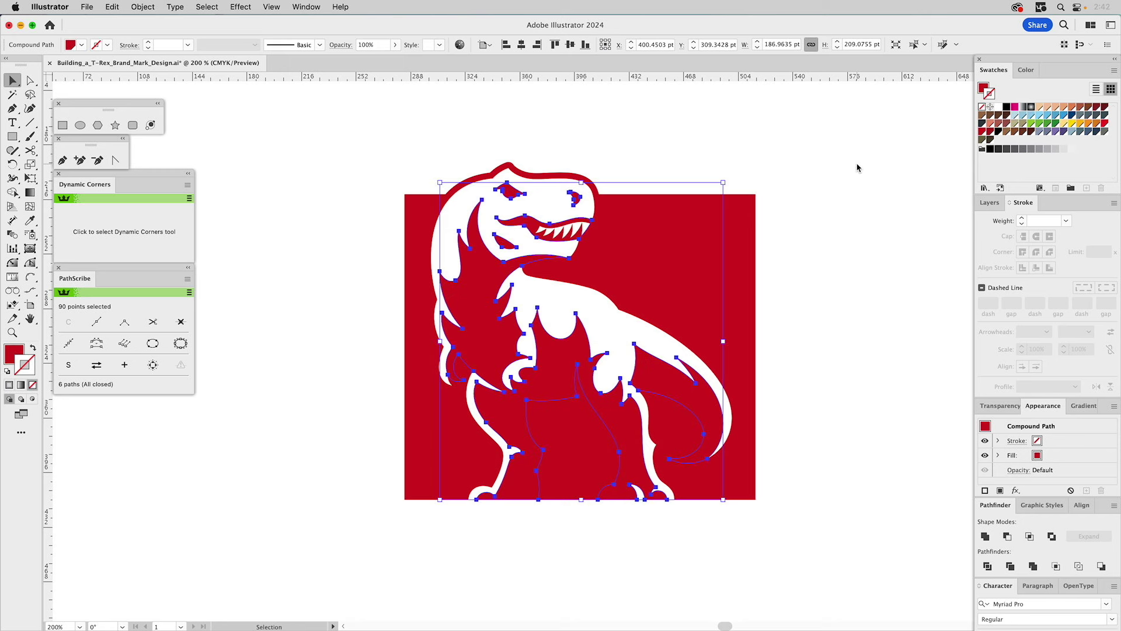
pyautogui.click(752, 234)
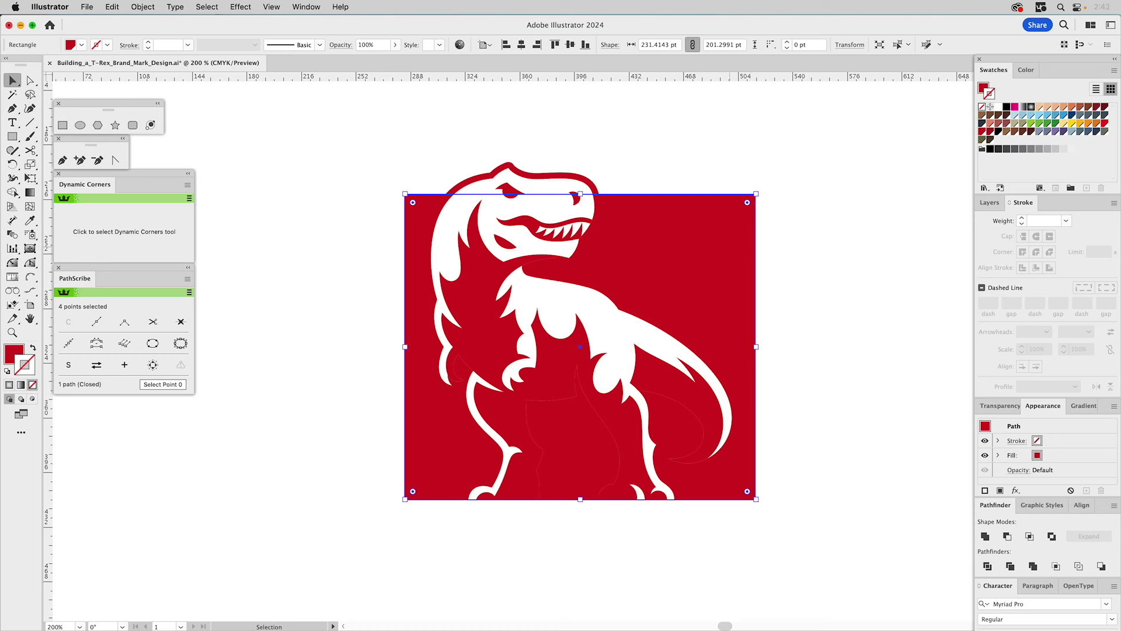
pyautogui.click(993, 130)
pyautogui.click(1006, 106)
# Step: Undo the trial red and black fills to bring back the gray shading and red background, and deselect
pyautogui.press('super+z')
pyautogui.press('super+z')
pyautogui.press('super+z')
pyautogui.press('super+z')
pyautogui.click(853, 233)
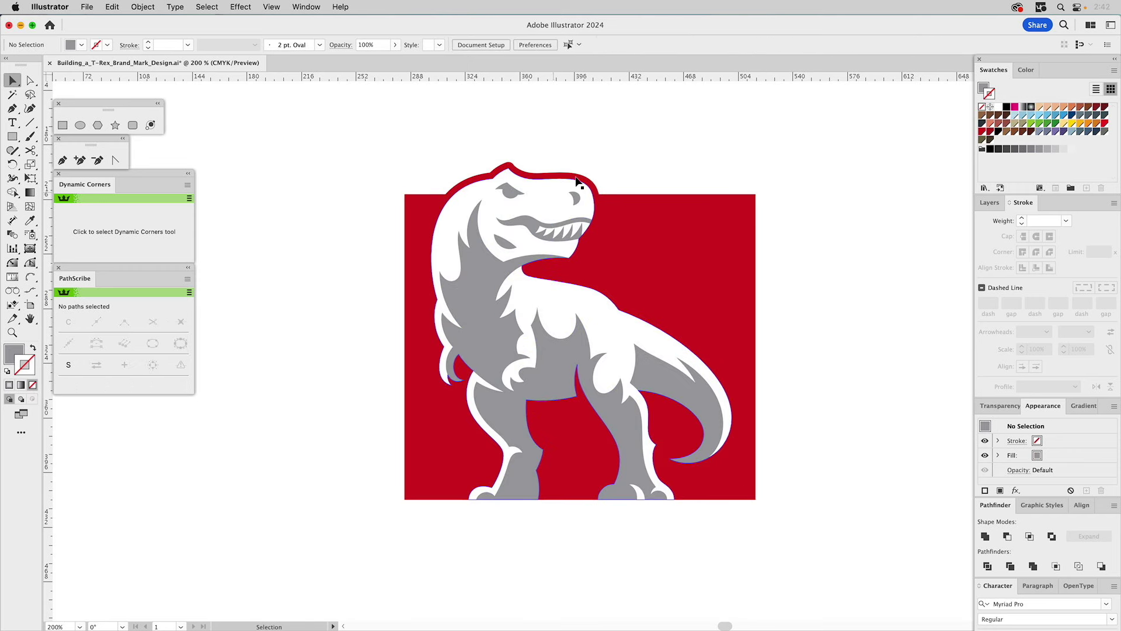
# Step: Draw a rectangle about 231 by 36 pt directly above the red background, spanning the background's full width
pyautogui.click(63, 125)
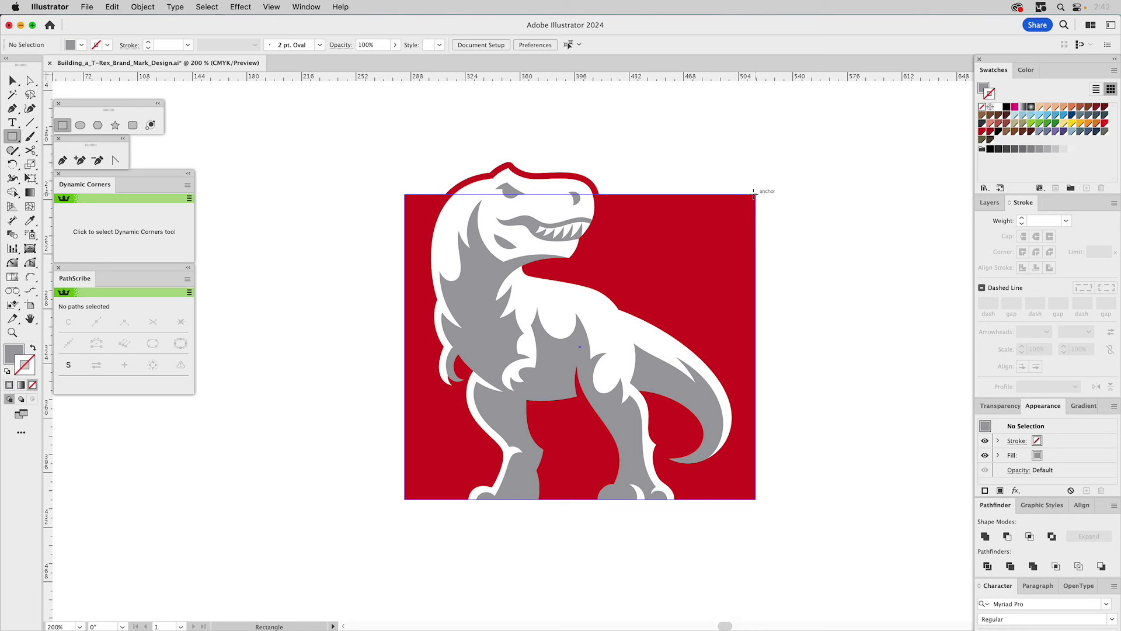
pyautogui.moveTo(756, 195); pyautogui.dragTo(414, 140)
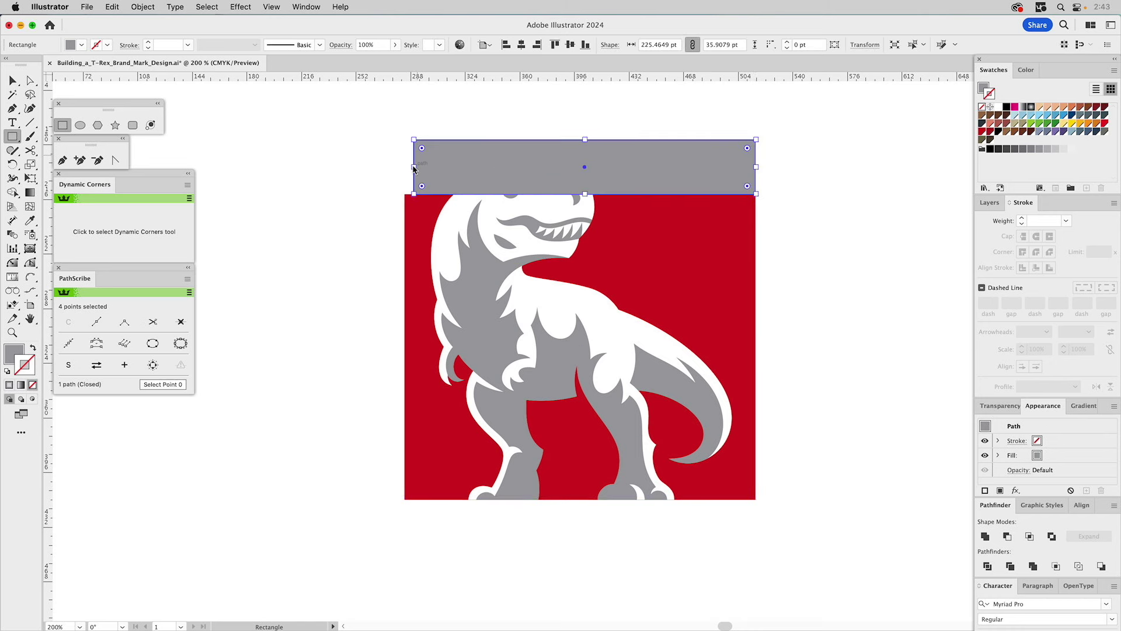
pyautogui.moveTo(414, 167); pyautogui.dragTo(406, 193)
# Step: Unlink the gray rectangle's proportions, set its height to 4 pt, and deselect the strip
pyautogui.press('a')
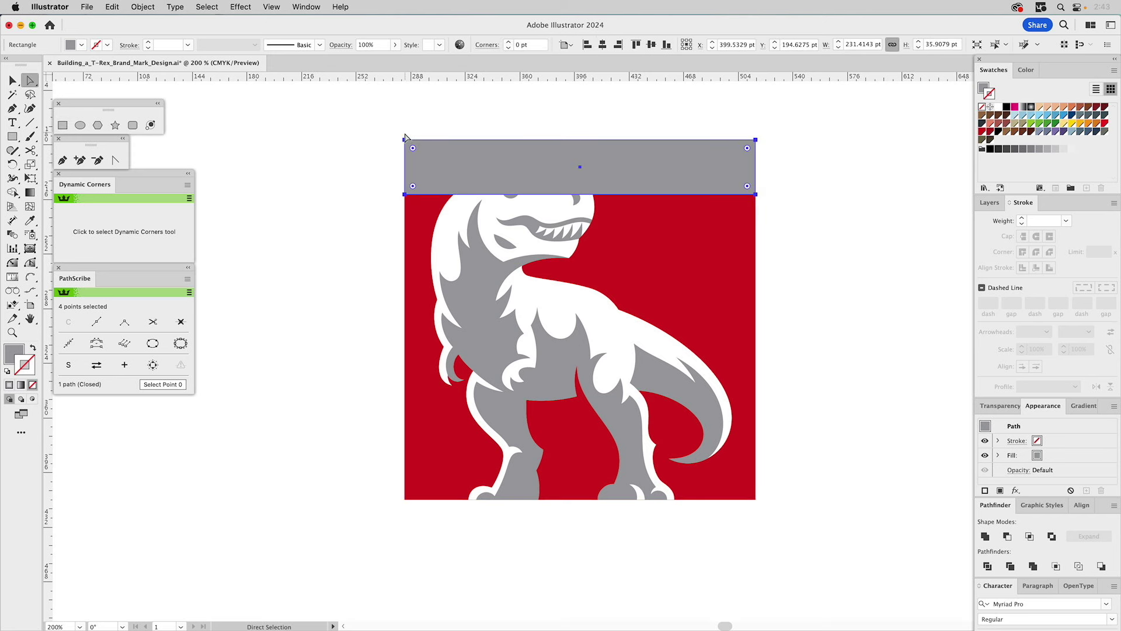
pyautogui.click(893, 44)
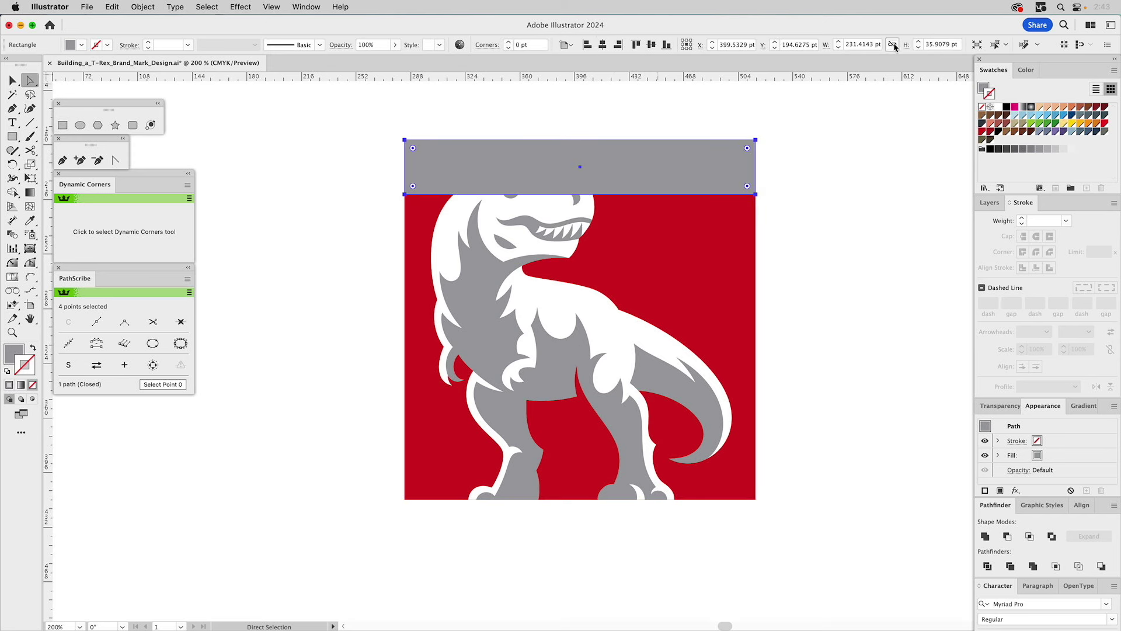
pyautogui.doubleClick(934, 45)
pyautogui.write('4')
pyautogui.press('Return')
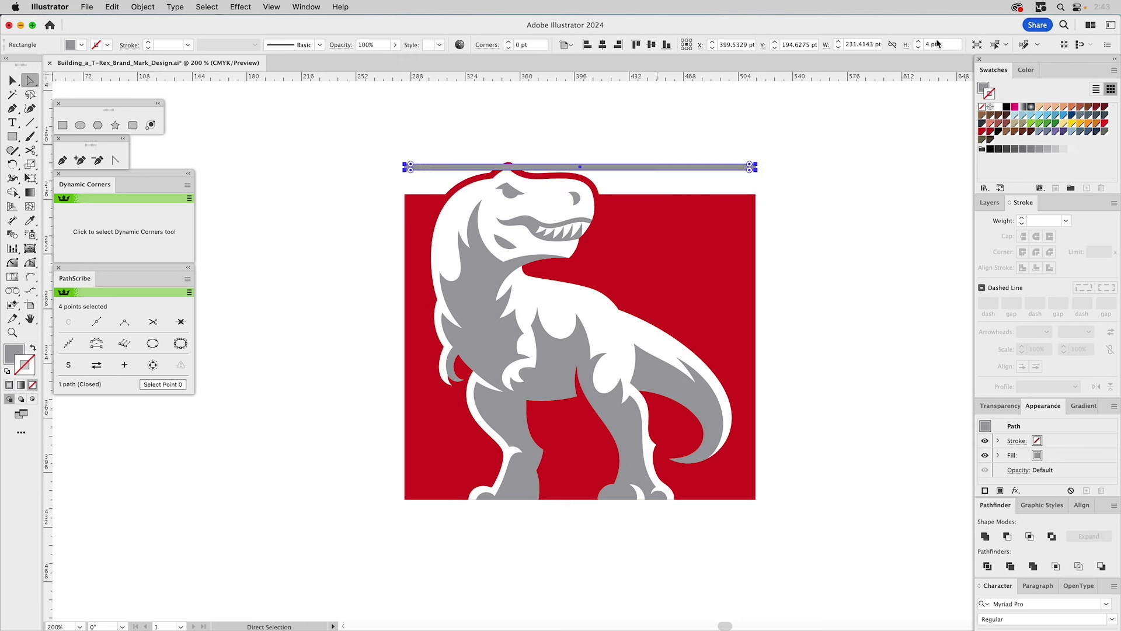
pyautogui.press('v')
pyautogui.click(800, 148)
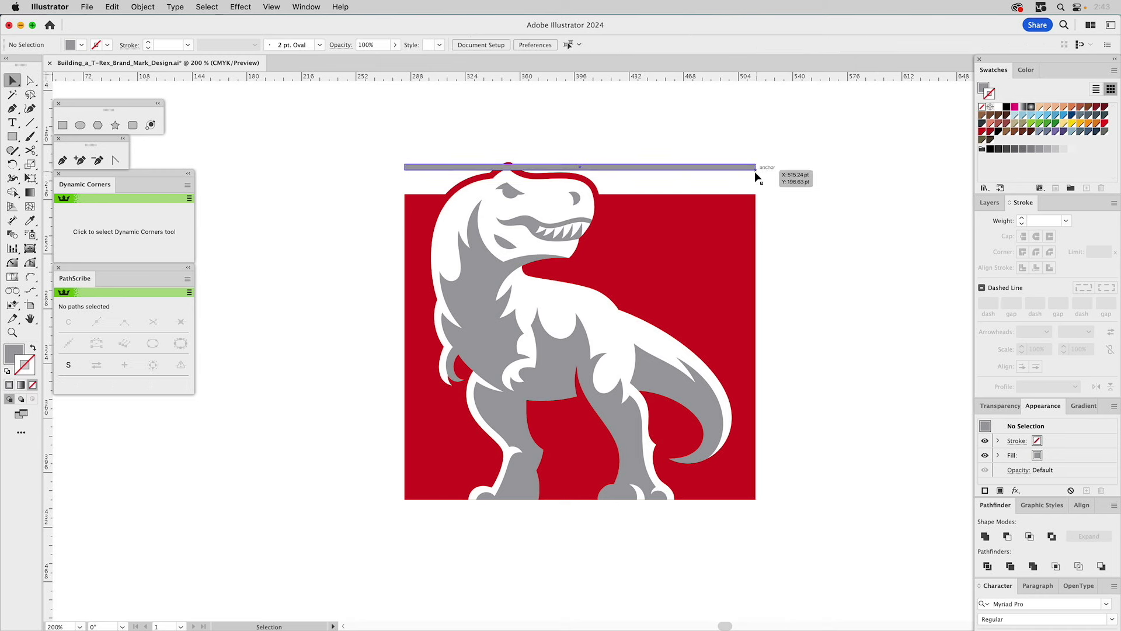
# Step: Snap the 4 pt strip flush inside the background's top edge, and place a copy flush inside the bottom edge
pyautogui.moveTo(757, 174); pyautogui.dragTo(756, 198)
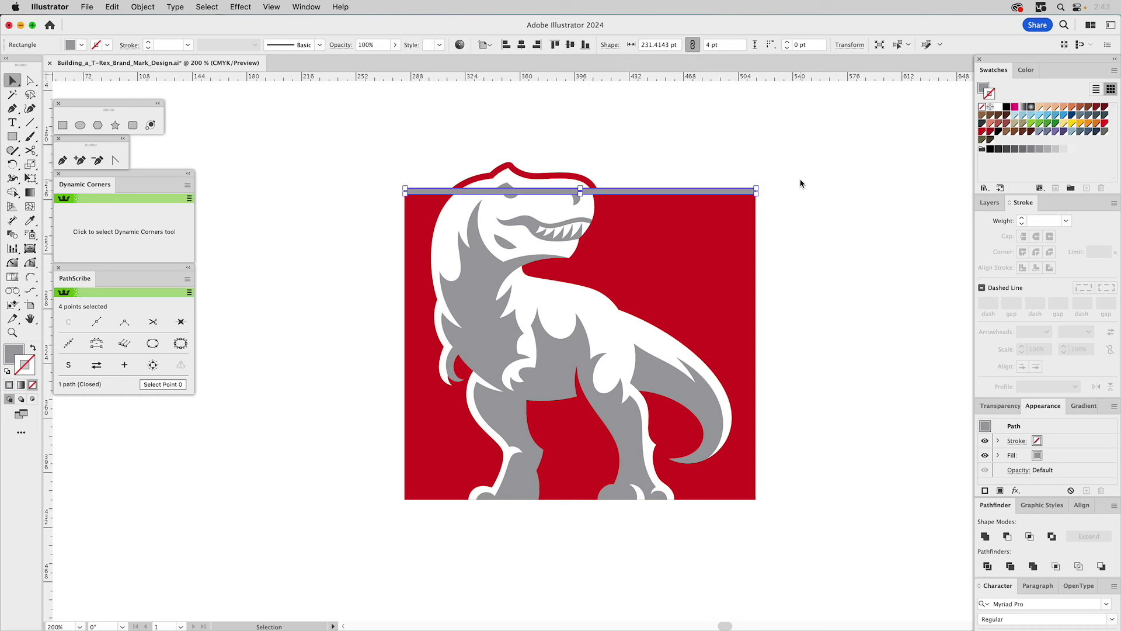
pyautogui.click(784, 186)
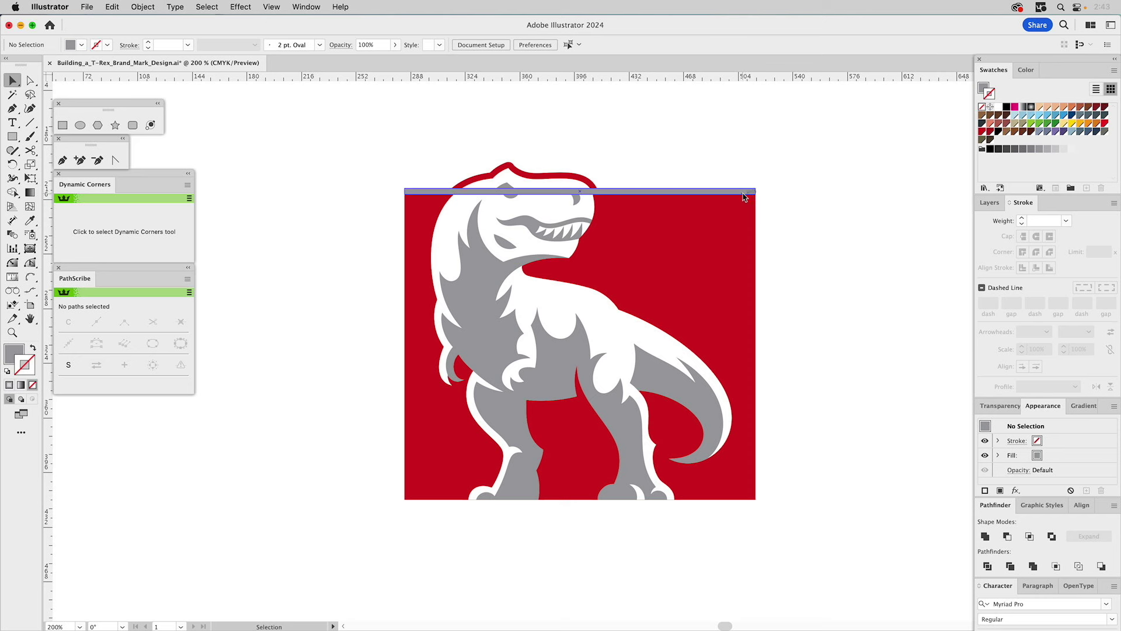
pyautogui.moveTo(742, 197)
pyautogui.mouseDown()
pyautogui.moveTo(743, 214)
pyautogui.moveTo(759, 208)
pyautogui.moveTo(757, 195)
pyautogui.mouseUp()
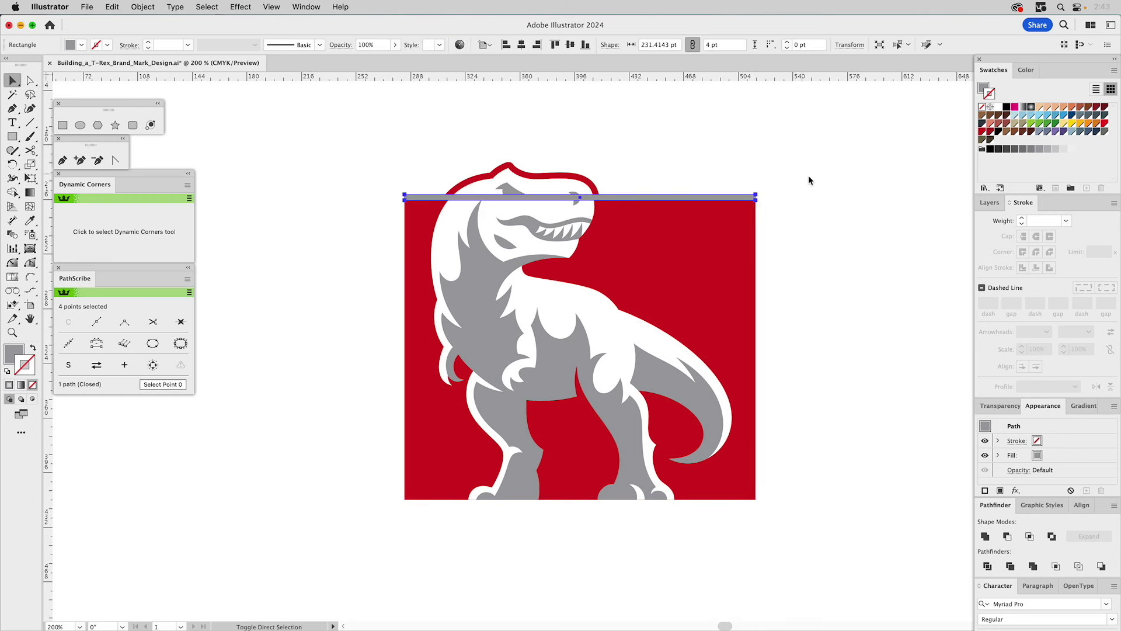
pyautogui.press('a')
pyautogui.moveTo(737, 203); pyautogui.dragTo(756, 501)
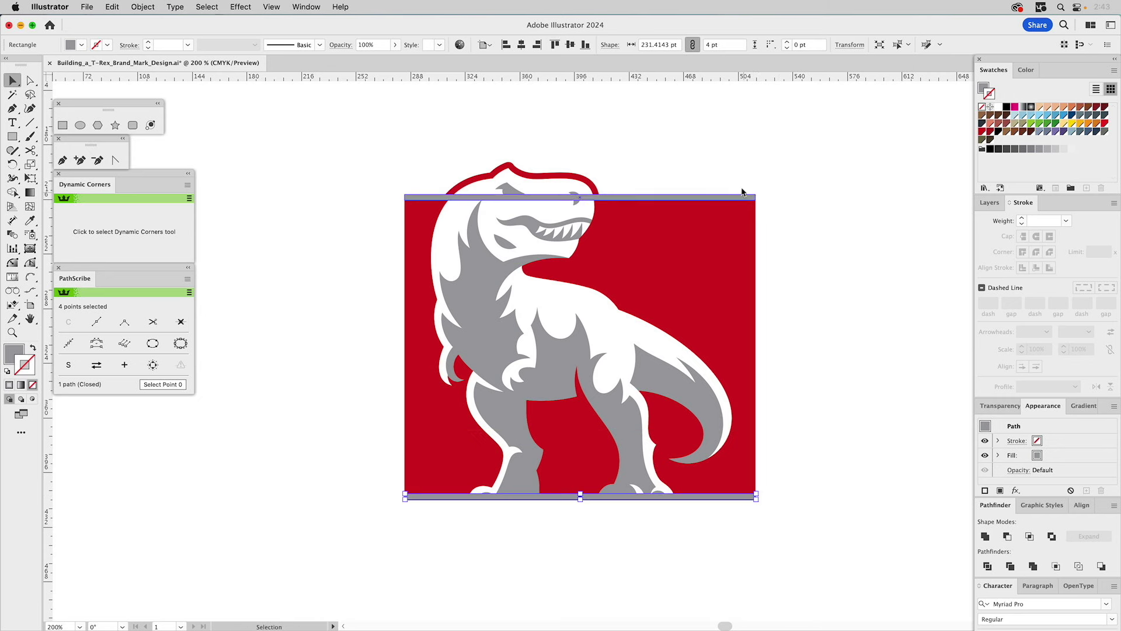
pyautogui.keyDown('shift'); pyautogui.click(726, 198); pyautogui.keyUp('shift')
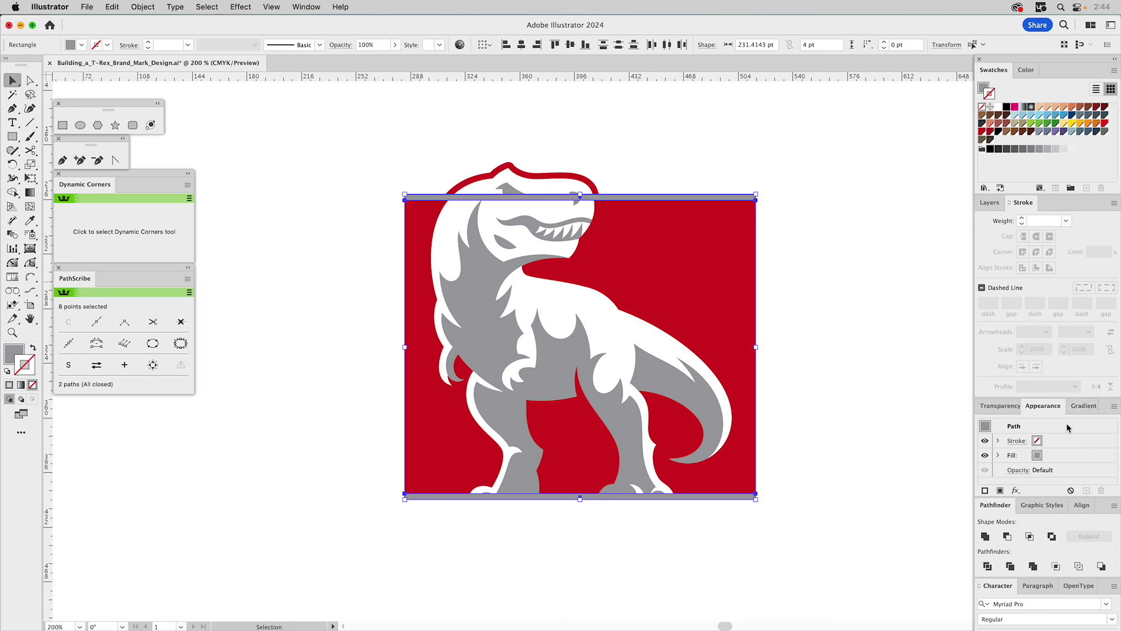
pyautogui.click(1081, 506)
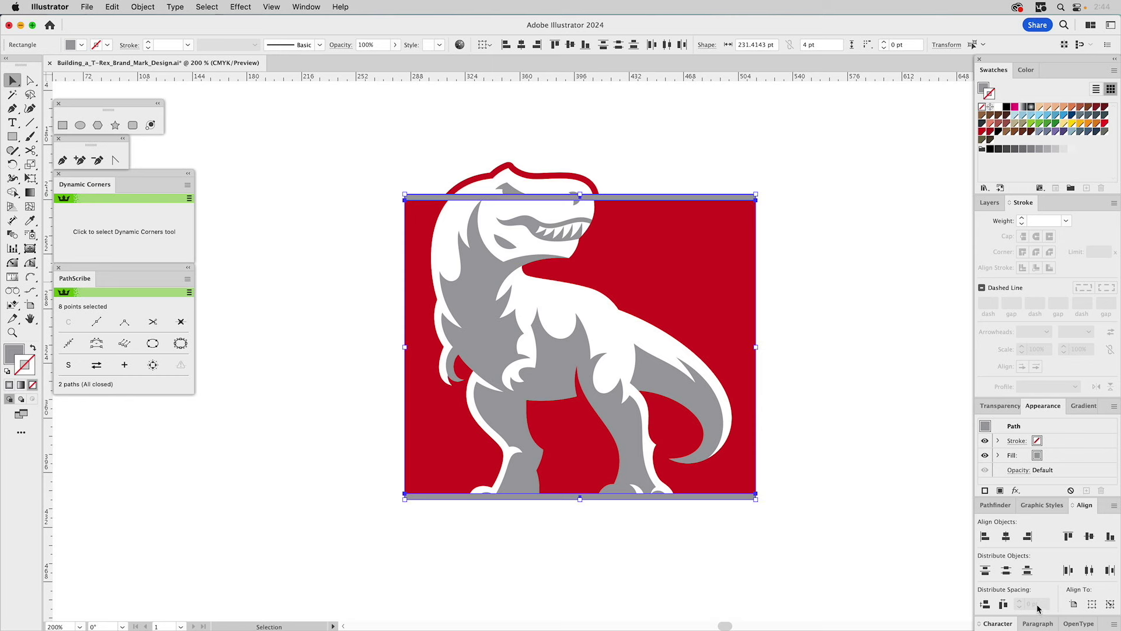
pyautogui.moveTo(762, 191); pyautogui.dragTo(744, 207)
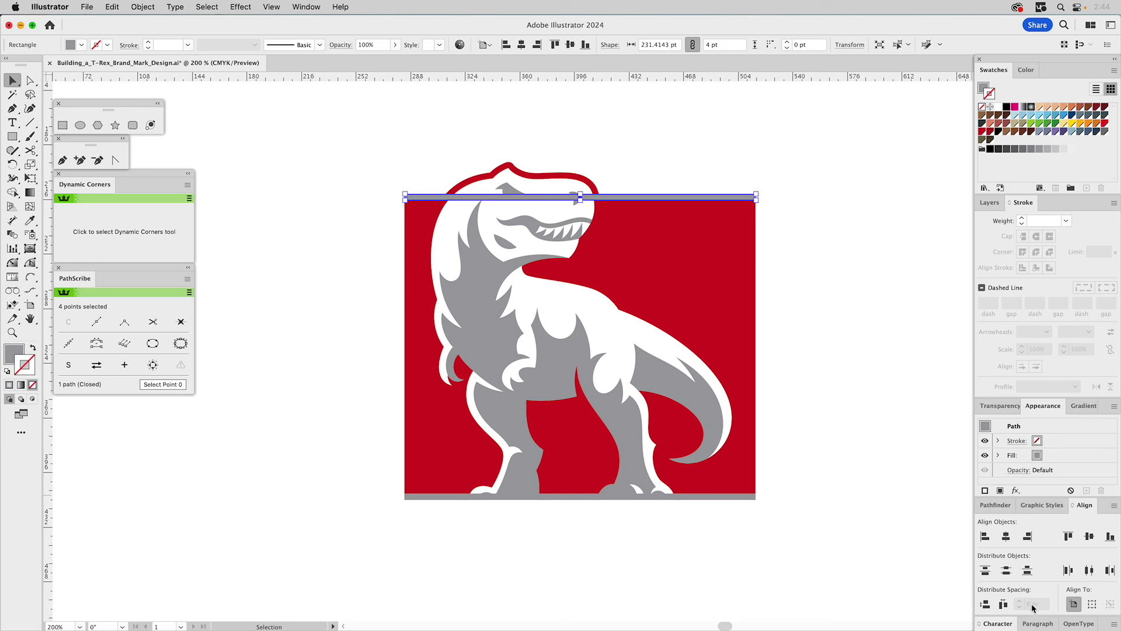
pyautogui.click(726, 498)
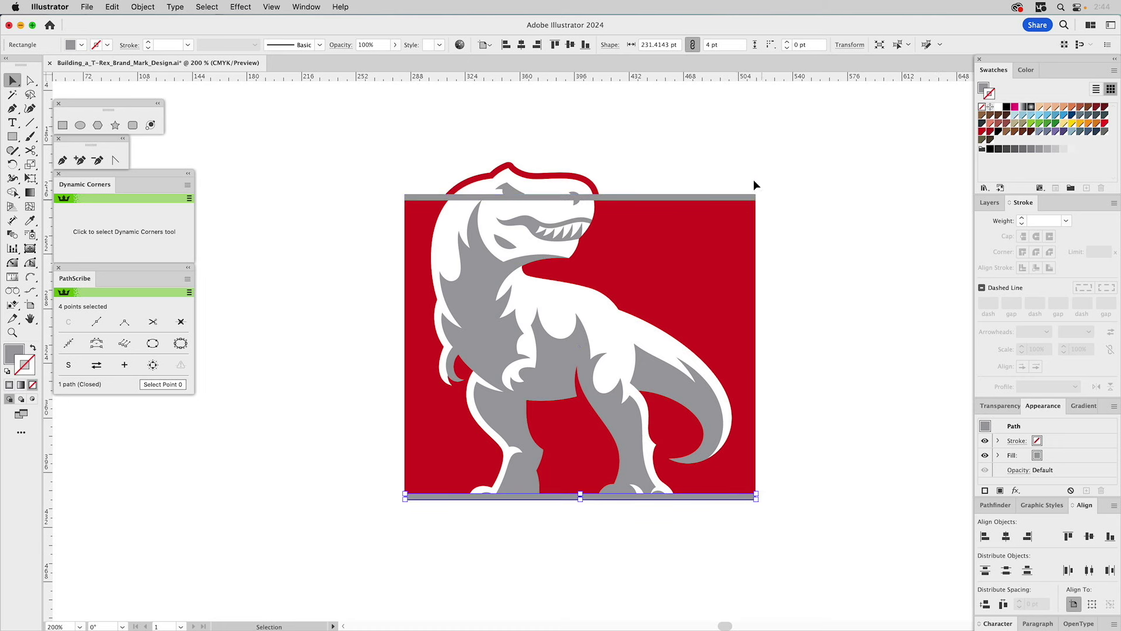
pyautogui.click(741, 198)
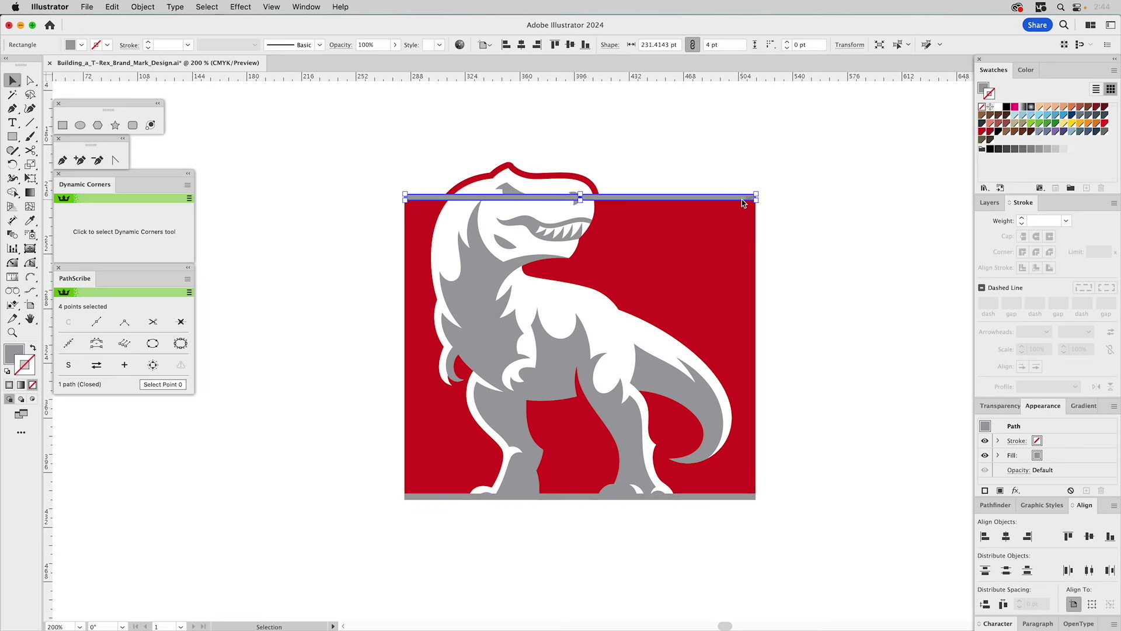
pyautogui.click(756, 156)
pyautogui.click(731, 201)
pyautogui.click(771, 185)
# Step: Try placing a copy of the top strip directly beneath the original, and save the document
pyautogui.moveTo(757, 195); pyautogui.dragTo(757, 198)
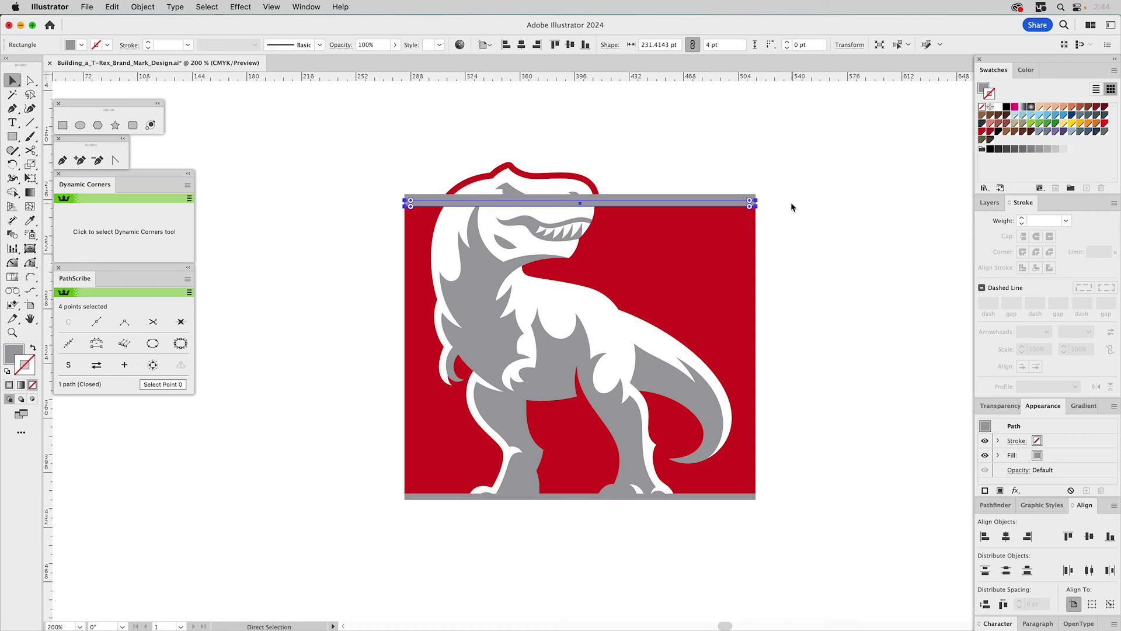
pyautogui.click(788, 207)
pyautogui.press('super+s')
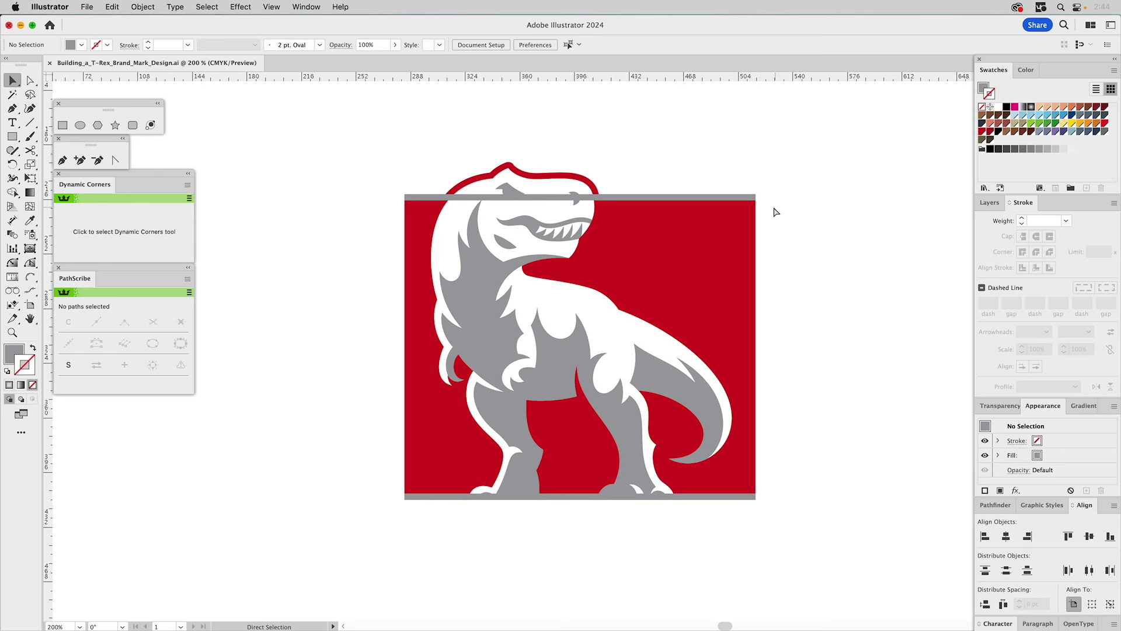
# Step: Place a copy of the top strip below the original, leaving a gap equal to the strip's height
pyautogui.click(746, 198)
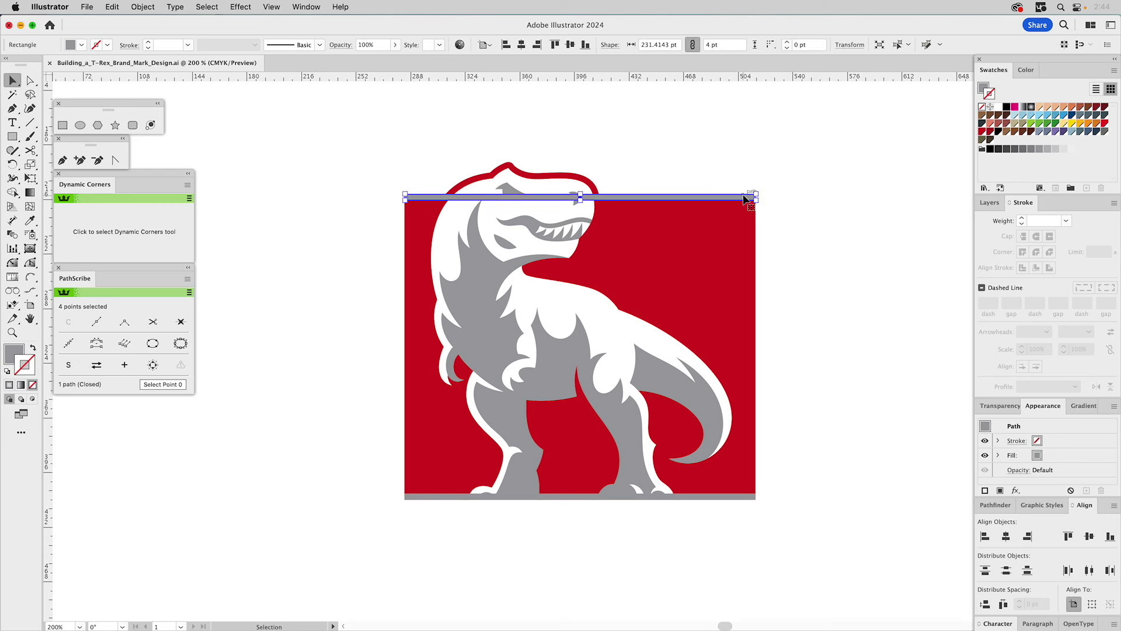
pyautogui.click(779, 185)
pyautogui.press('super+z')
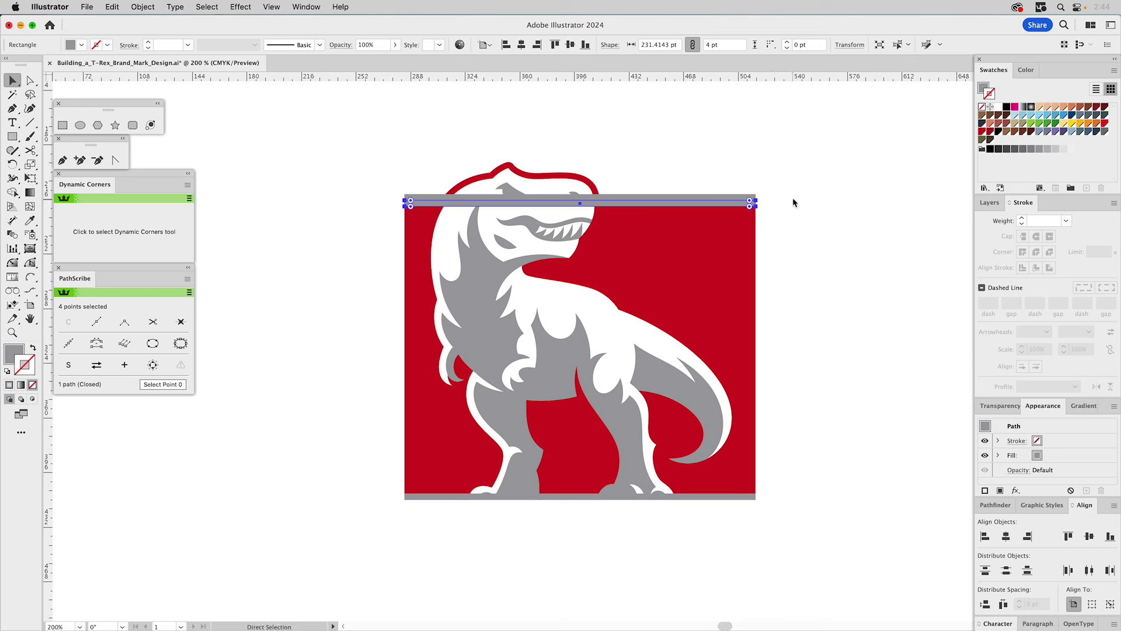
pyautogui.press('v')
pyautogui.moveTo(757, 203); pyautogui.dragTo(759, 203)
# Step: Duplicate the two upper strips downward with the same spacing, making four evenly spaced strips across the head
pyautogui.keyDown('shift'); pyautogui.click(734, 196); pyautogui.keyUp('shift')
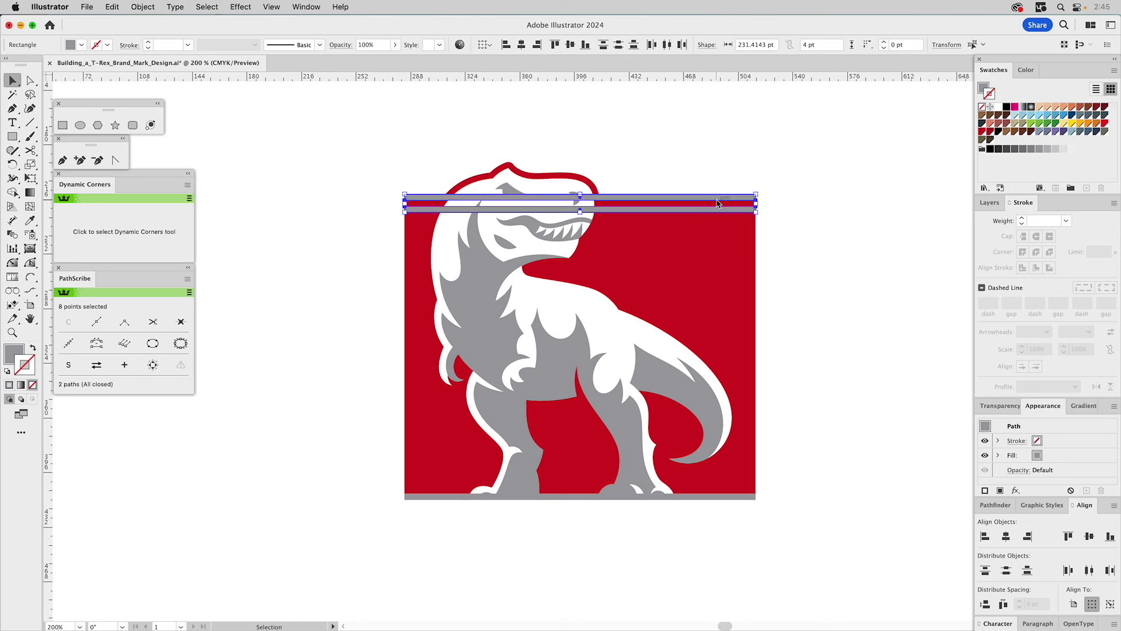
pyautogui.moveTo(754, 198); pyautogui.dragTo(758, 218)
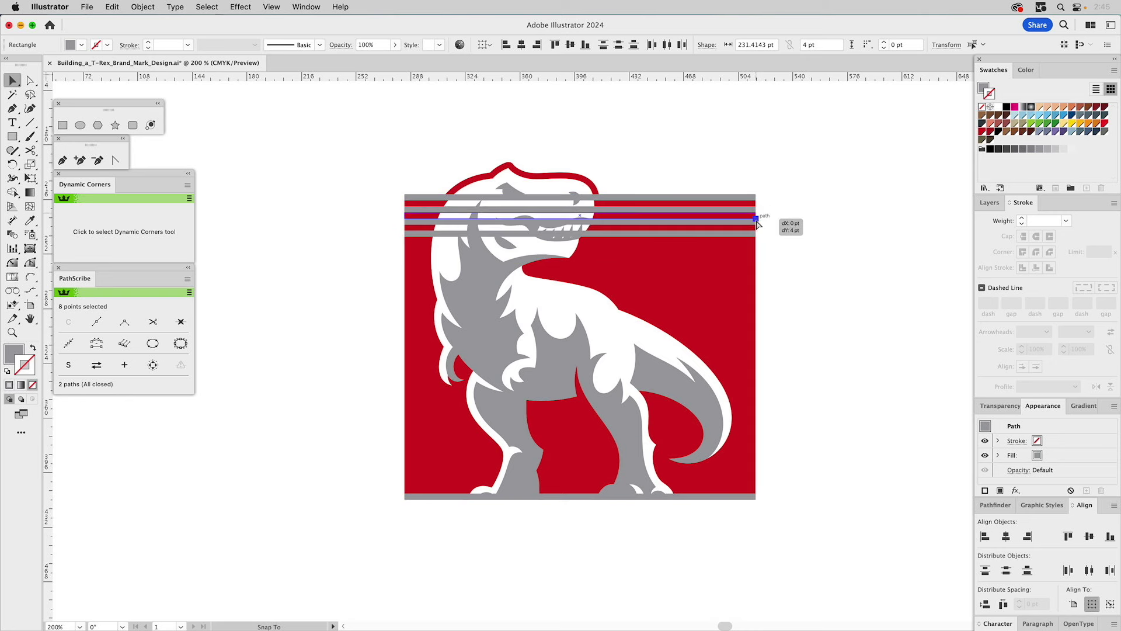
pyautogui.moveTo(757, 224); pyautogui.dragTo(758, 224)
# Step: Add the remaining upper strips to the selection and unite all four with Pathfinder Unite
pyautogui.keyDown('shift'); pyautogui.click(728, 200); pyautogui.keyUp('shift')
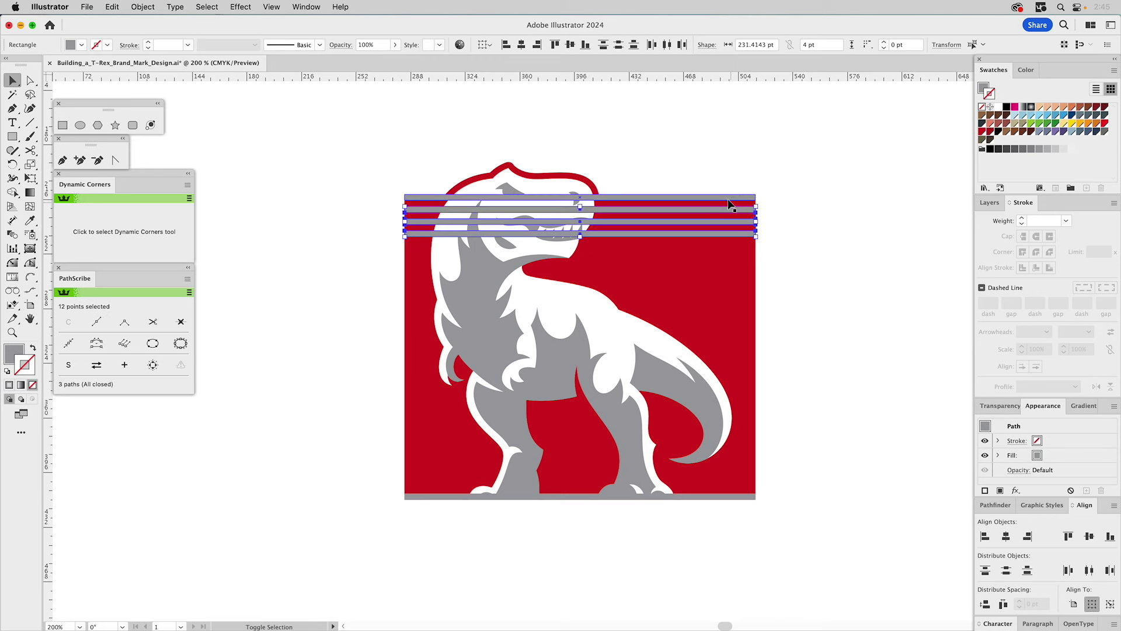
pyautogui.keyDown('shift'); pyautogui.click(729, 198); pyautogui.keyUp('shift')
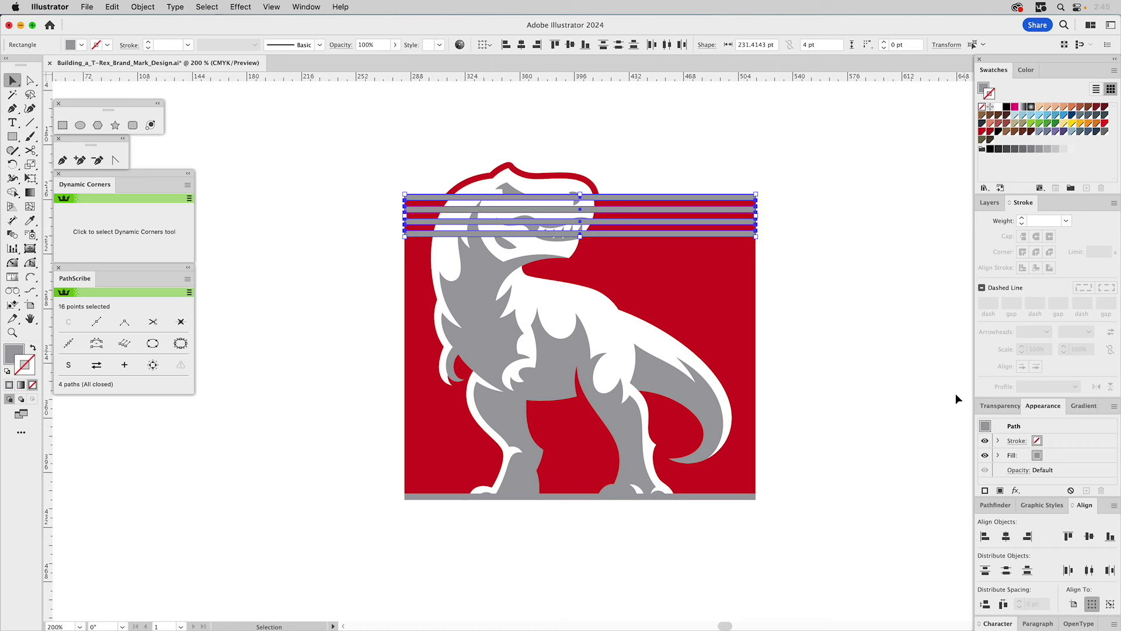
pyautogui.click(995, 504)
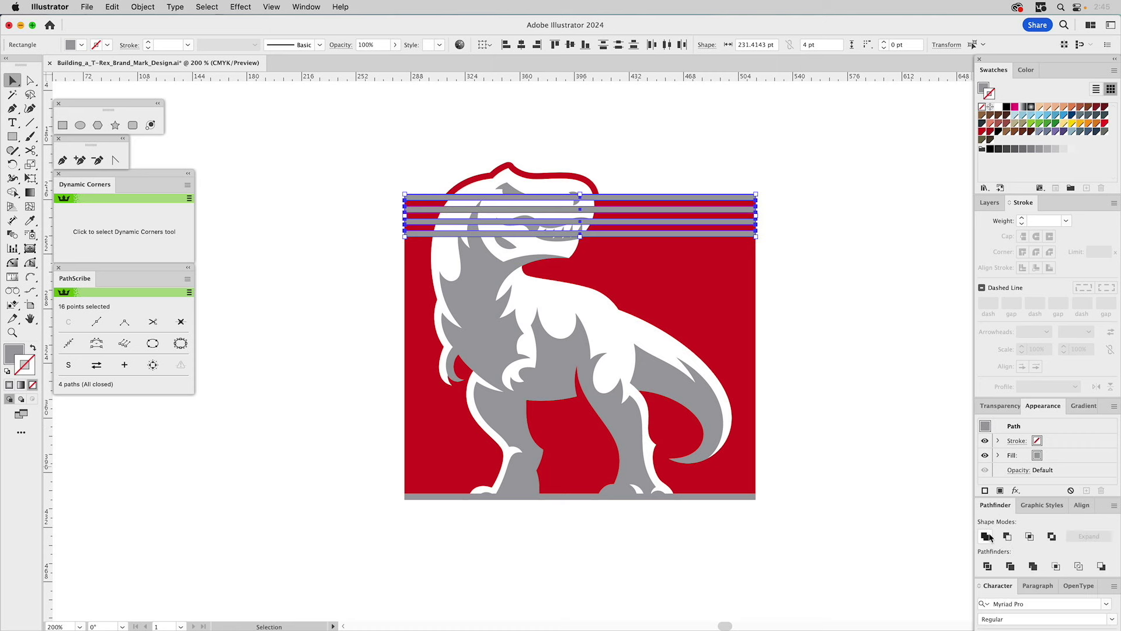
pyautogui.click(986, 536)
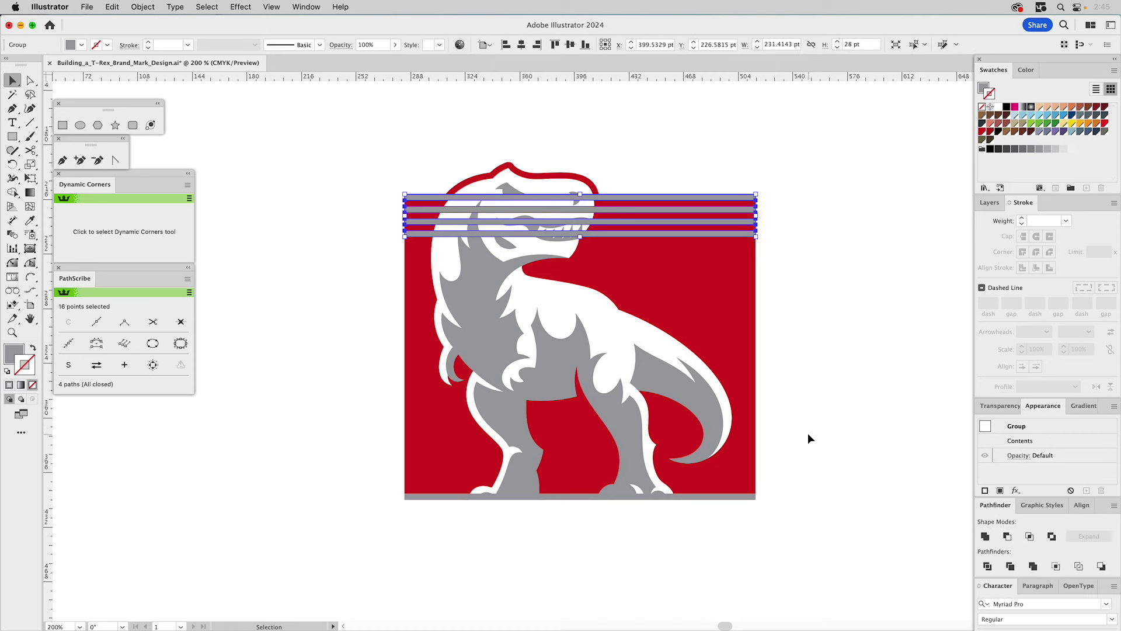
pyautogui.click(781, 274)
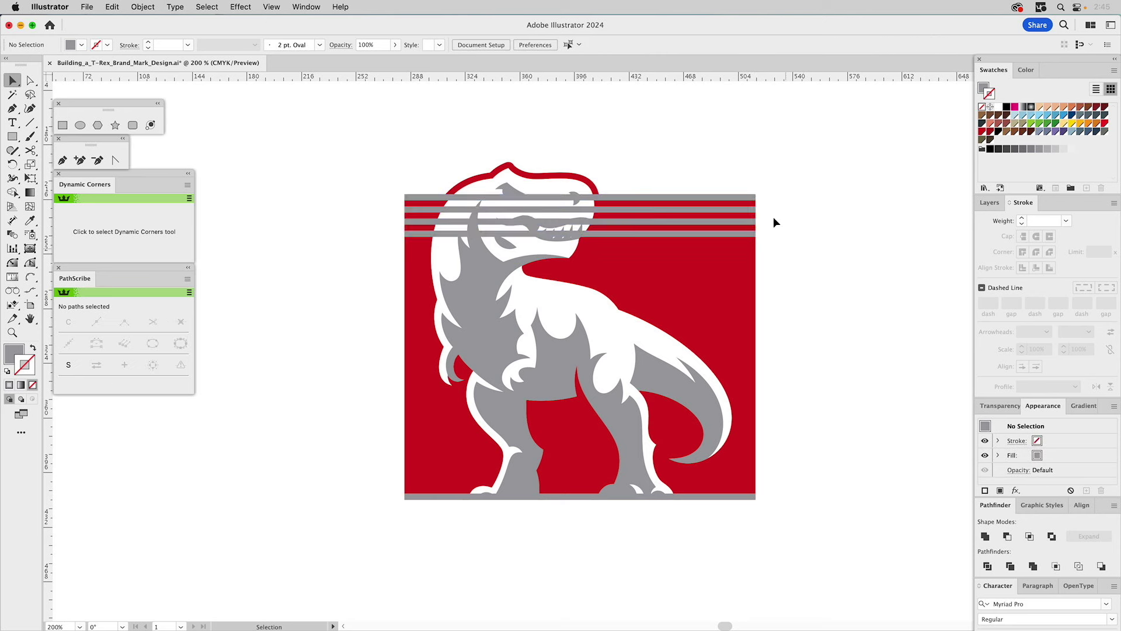
# Step: Place a copy of the united four-strip set directly below the original with the same spacing, and select both sets
pyautogui.click(736, 204)
pyautogui.press('a')
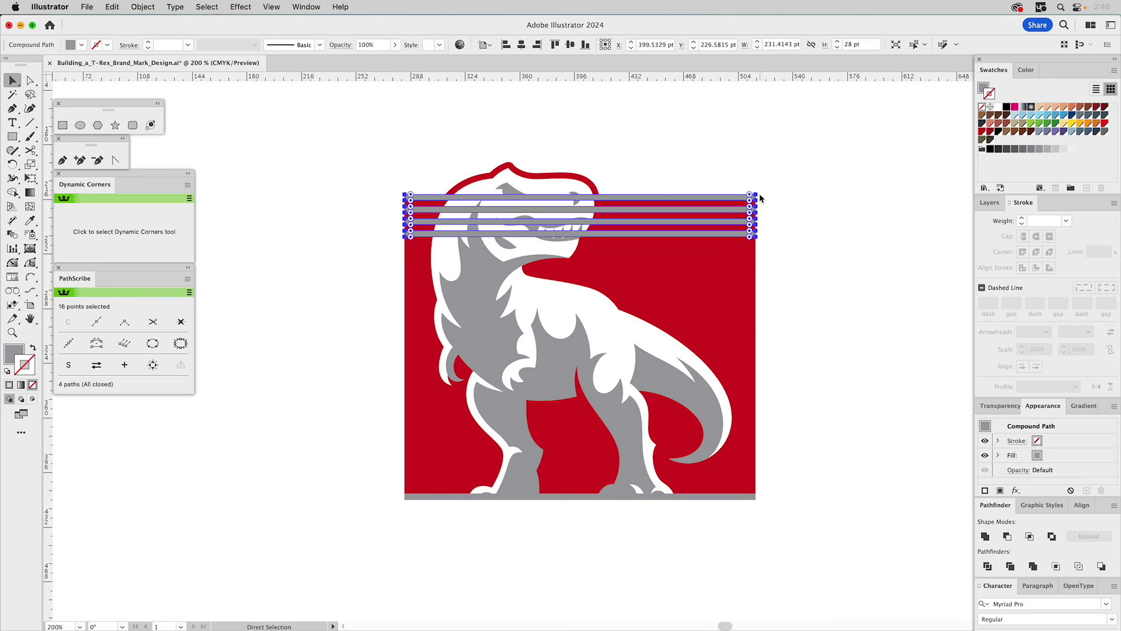
pyautogui.moveTo(757, 198); pyautogui.dragTo(756, 247)
pyautogui.keyDown('shift'); pyautogui.click(751, 236); pyautogui.keyUp('shift')
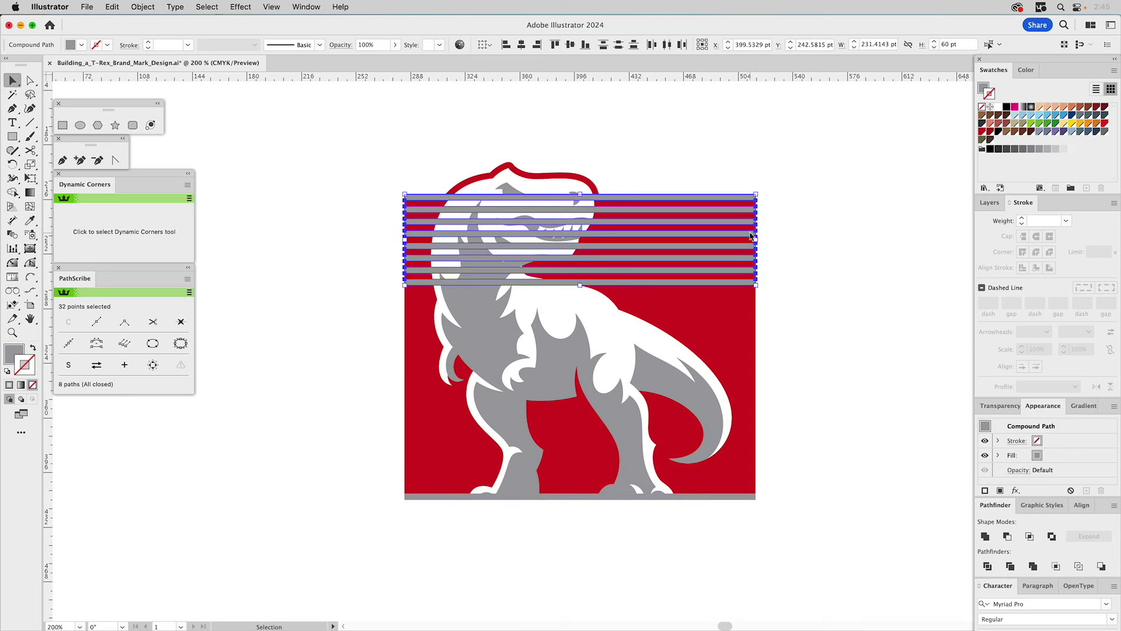
# Step: Duplicate the eight upper strips downward twice with the same spacing, extending the stripes over the body and legs
pyautogui.moveTo(757, 195); pyautogui.dragTo(757, 295)
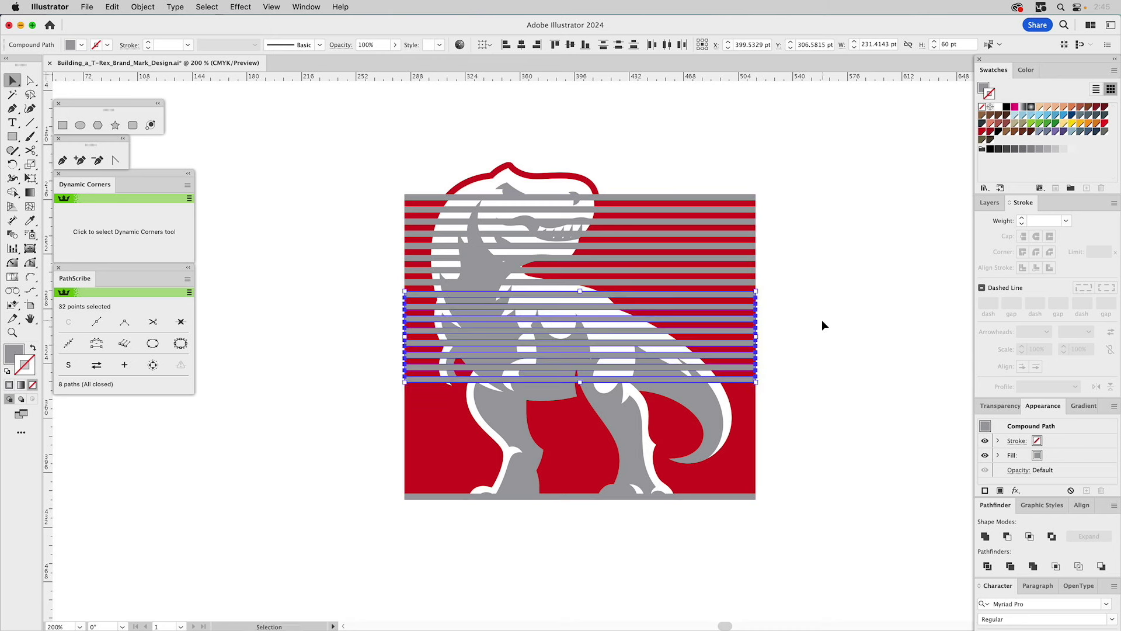
pyautogui.press('a')
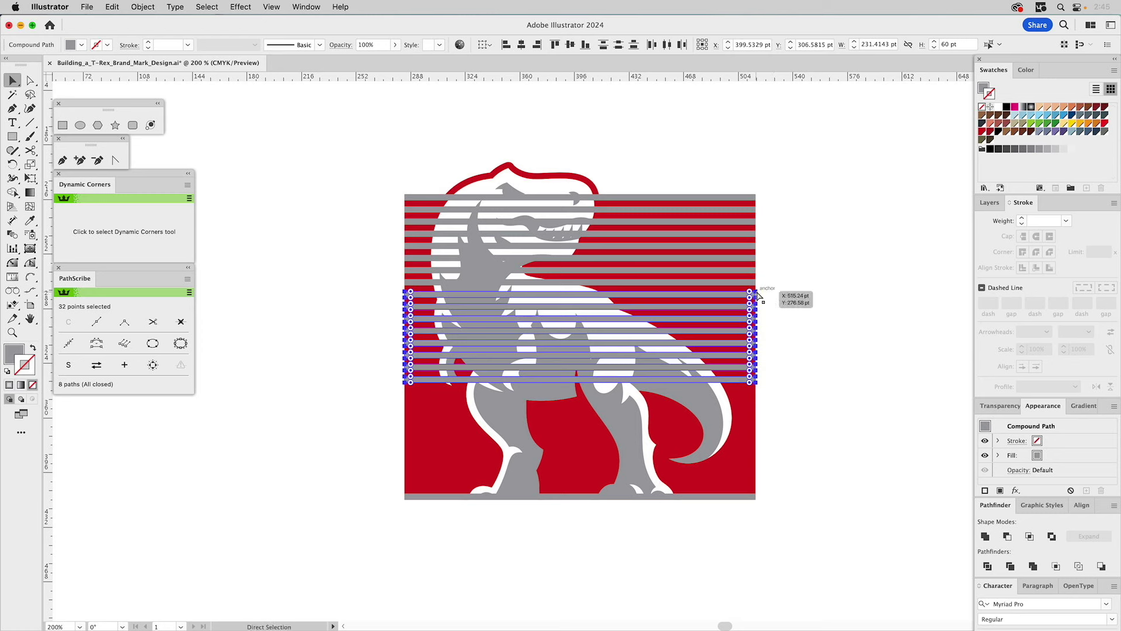
pyautogui.moveTo(757, 295); pyautogui.dragTo(758, 394)
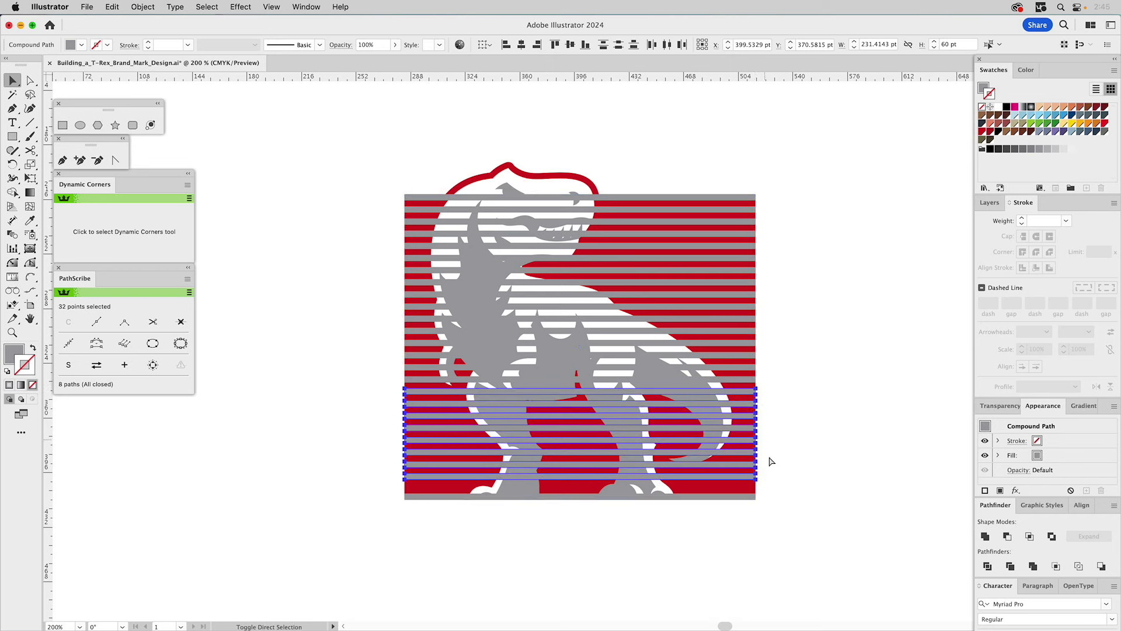
pyautogui.press('v')
pyautogui.click(796, 422)
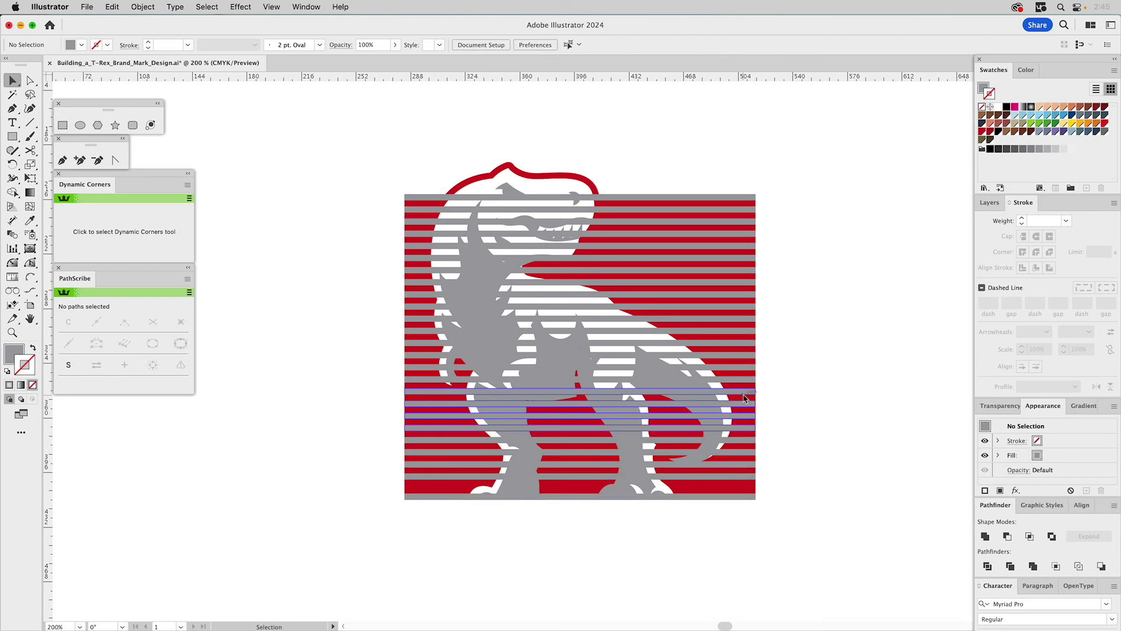
# Step: Select the four-strip set across the upper legs, undoing its slight downward shift
pyautogui.click(745, 399)
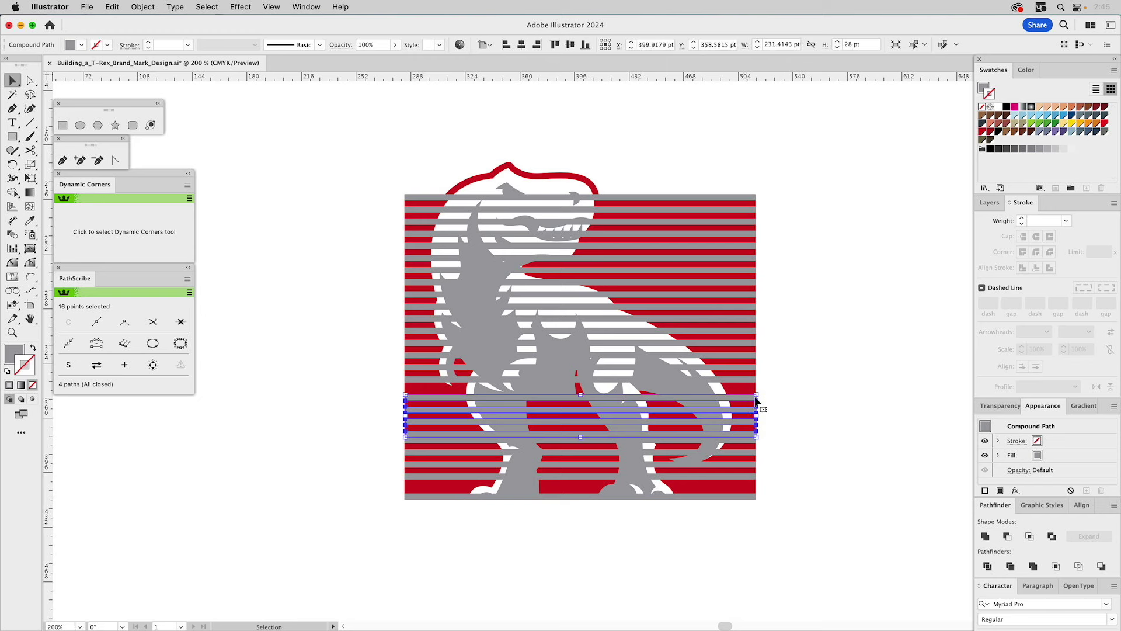
pyautogui.click(784, 390)
pyautogui.moveTo(749, 432); pyautogui.dragTo(761, 452)
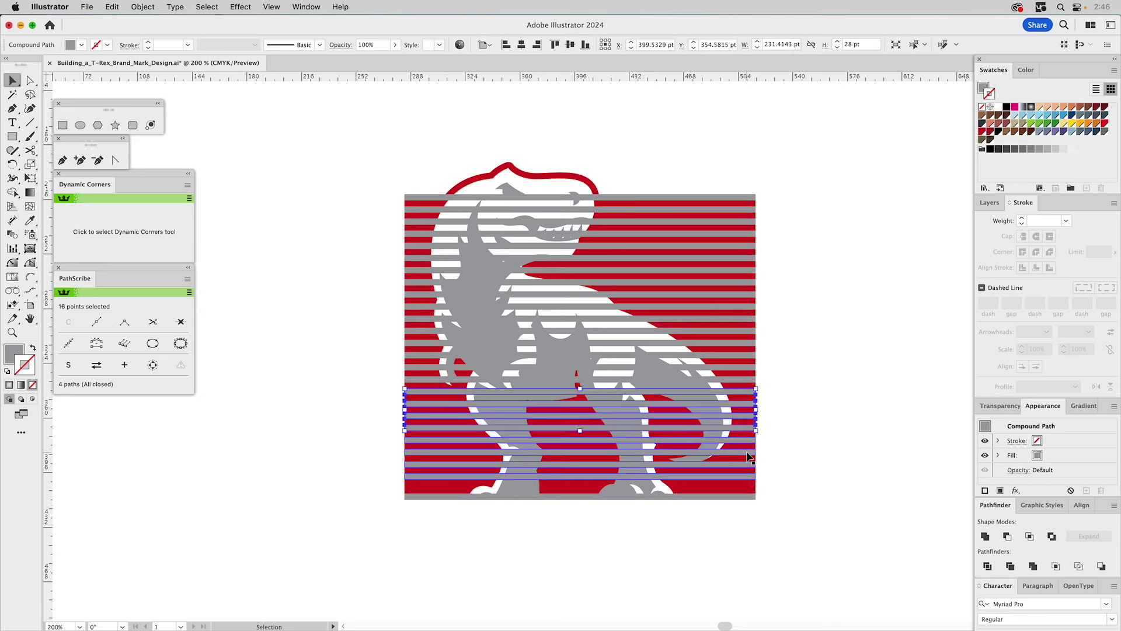
# Step: Duplicate the lowest gray stripe group downward so it extends past the red rectangle's bottom edge
pyautogui.press('a')
pyautogui.moveTo(755, 439); pyautogui.dragTo(758, 491)
pyautogui.click(826, 435)
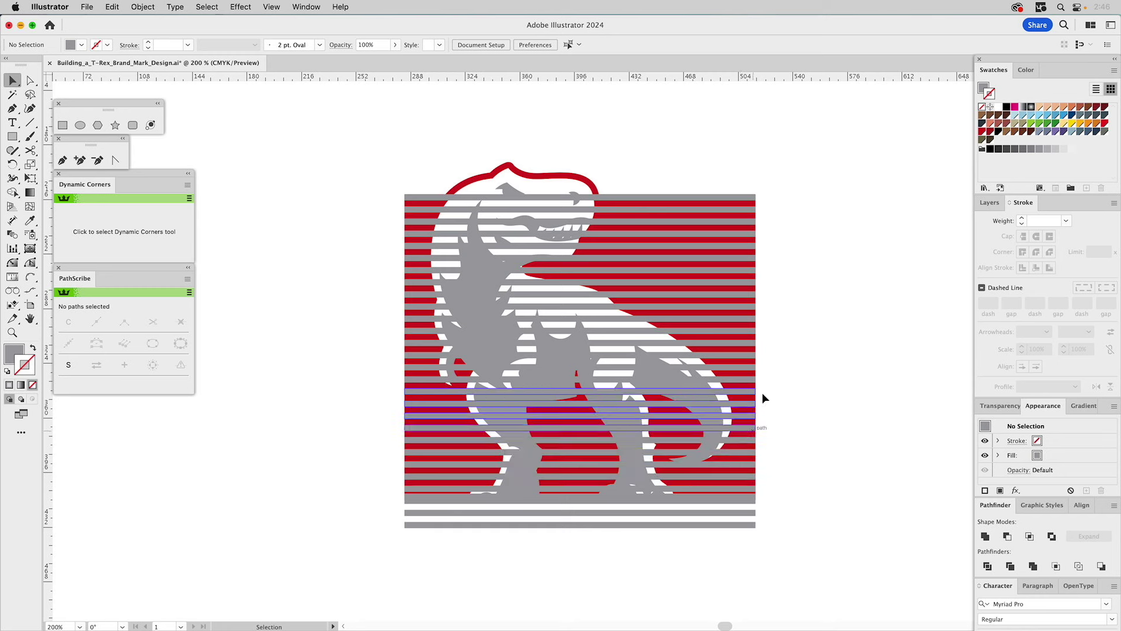
# Step: Combine all the gray stripe groups into one compound path and fill it with light blue
pyautogui.click(746, 200)
pyautogui.keyDown('shift'); pyautogui.click(747, 299); pyautogui.keyUp('shift')
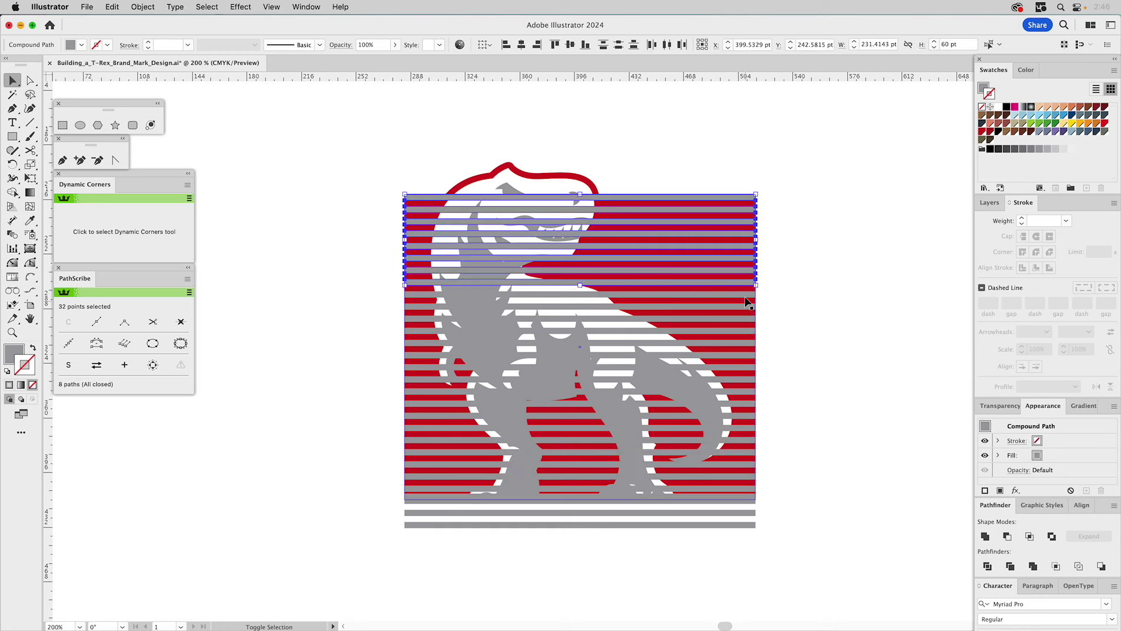
pyautogui.keyDown('shift'); pyautogui.click(742, 341); pyautogui.keyUp('shift')
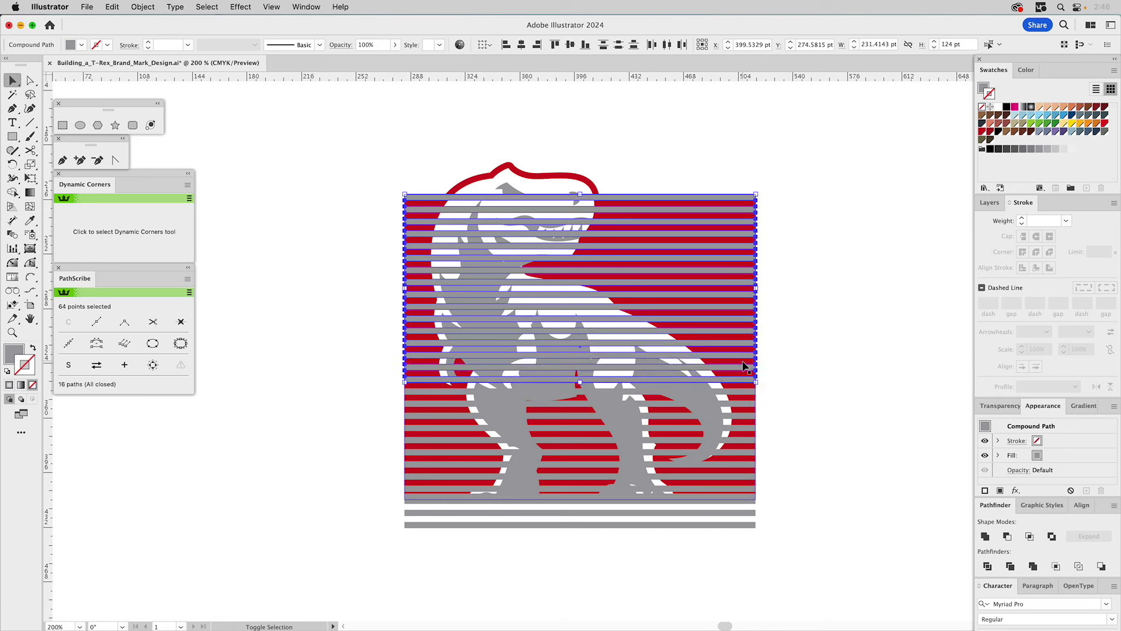
pyautogui.keyDown('shift'); pyautogui.click(747, 403); pyautogui.keyUp('shift')
pyautogui.keyDown('shift'); pyautogui.click(750, 449); pyautogui.keyUp('shift')
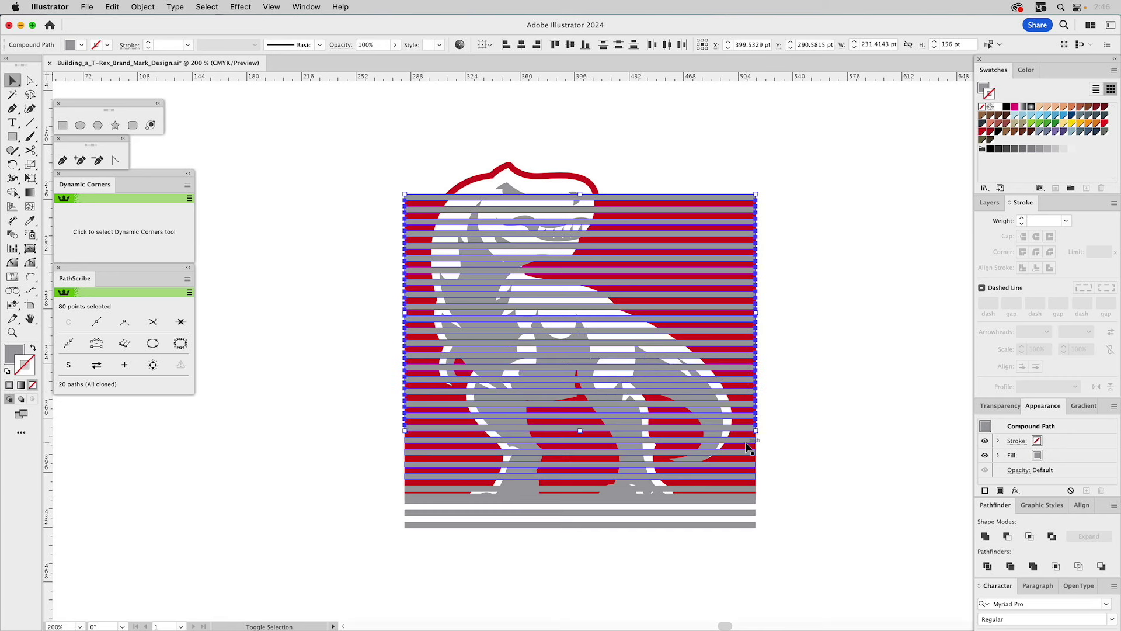
pyautogui.keyDown('shift'); pyautogui.click(748, 491); pyautogui.keyUp('shift')
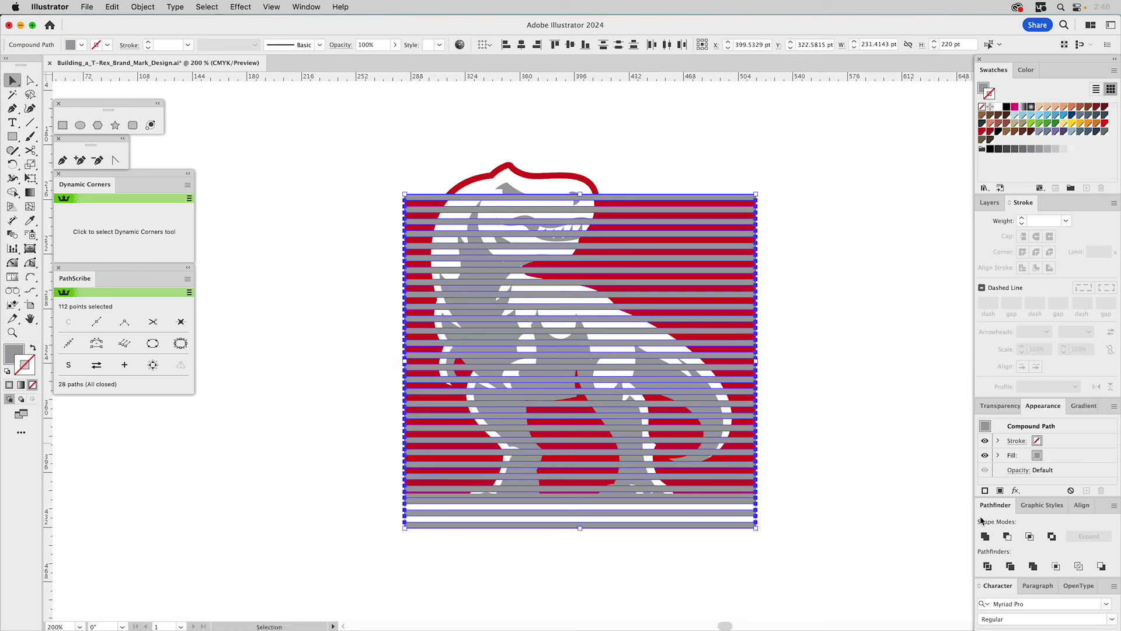
pyautogui.press('super+g')
pyautogui.press('super+8')
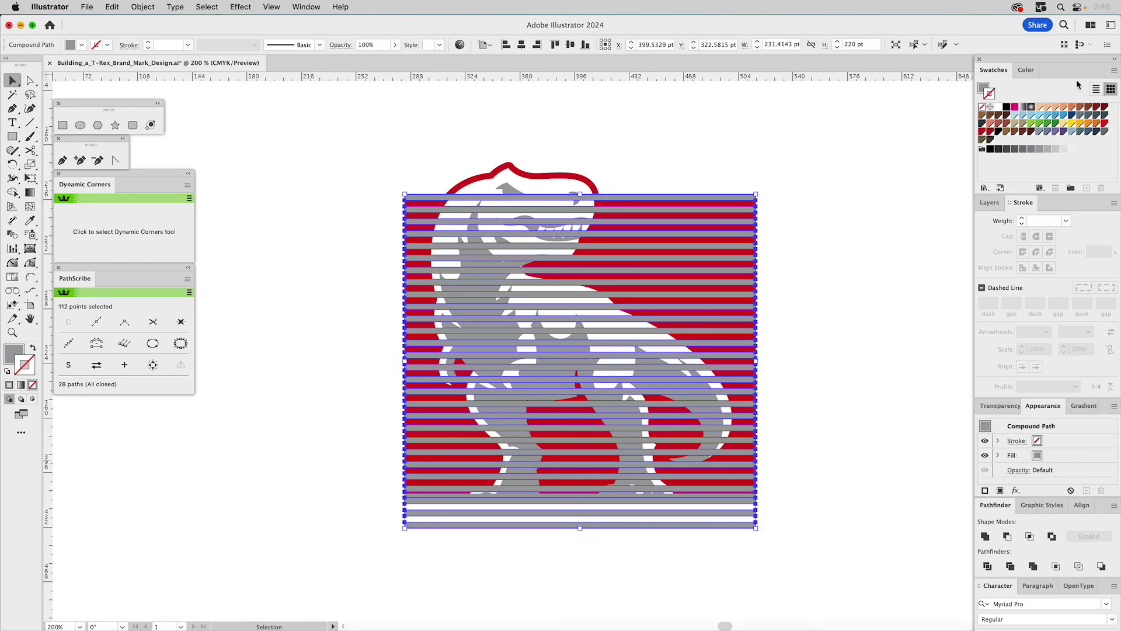
pyautogui.click(1065, 116)
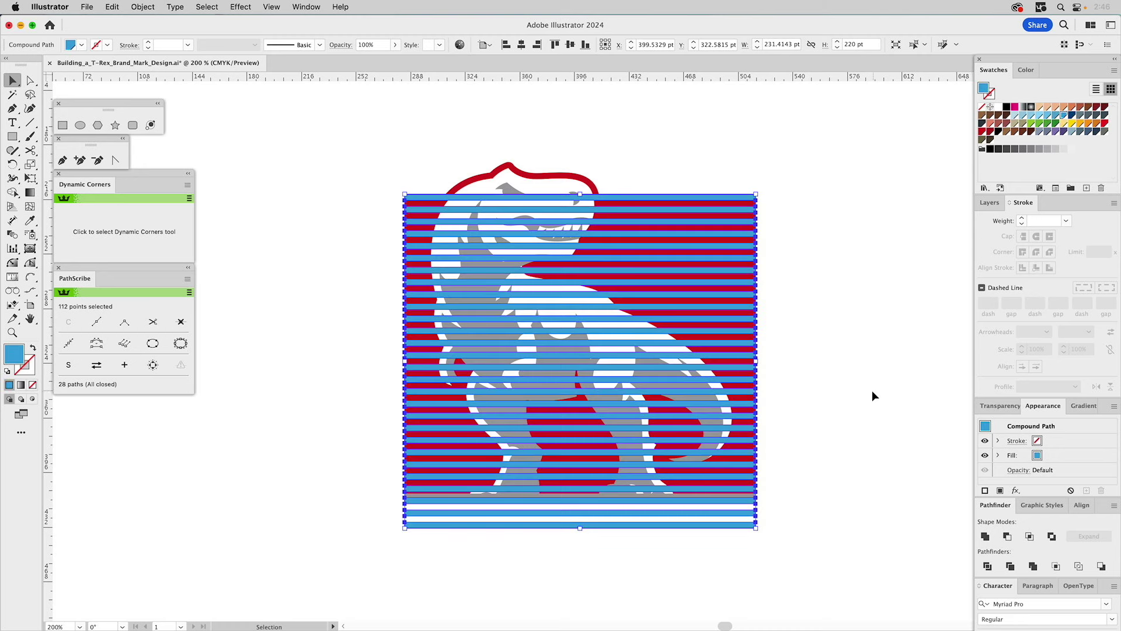
pyautogui.click(824, 469)
# Step: Delete the leftover gray bar along the red rectangle's bottom edge while keeping the blue stripes
pyautogui.click(747, 472)
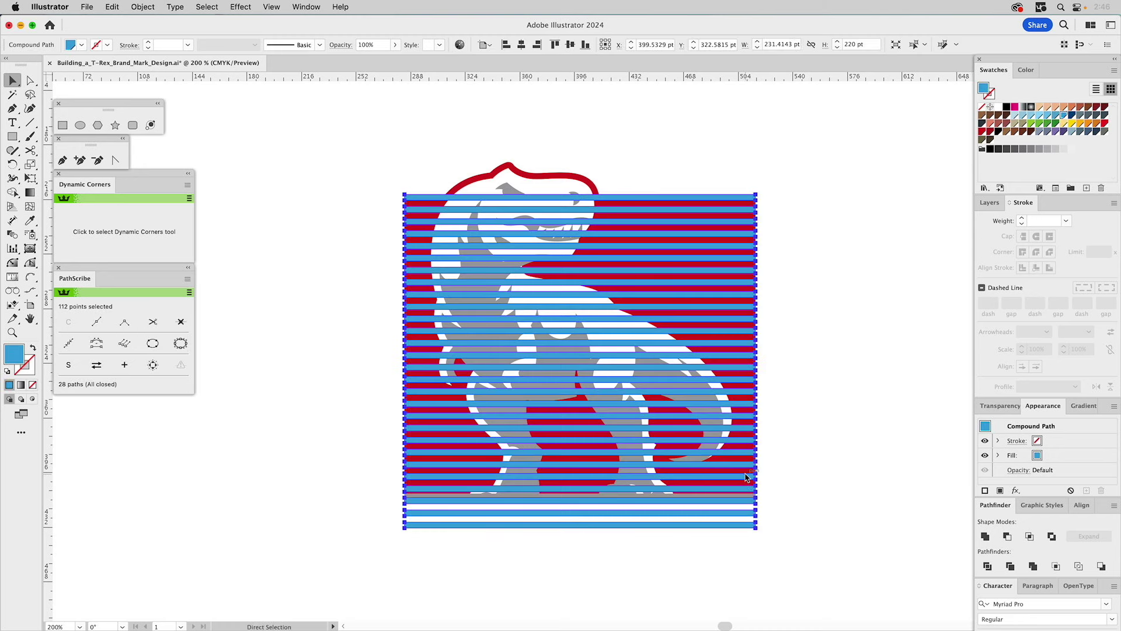
pyautogui.press('BackSpace')
pyautogui.click(730, 496)
pyautogui.press('BackSpace')
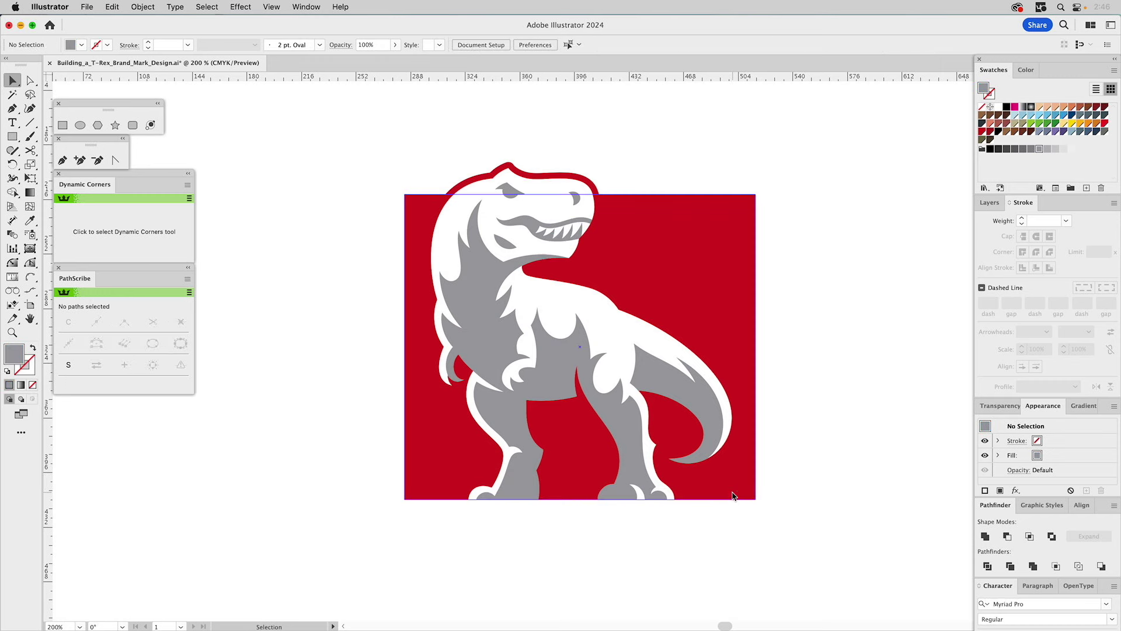
pyautogui.press('super+z')
pyautogui.press('super+z')
pyautogui.click(803, 497)
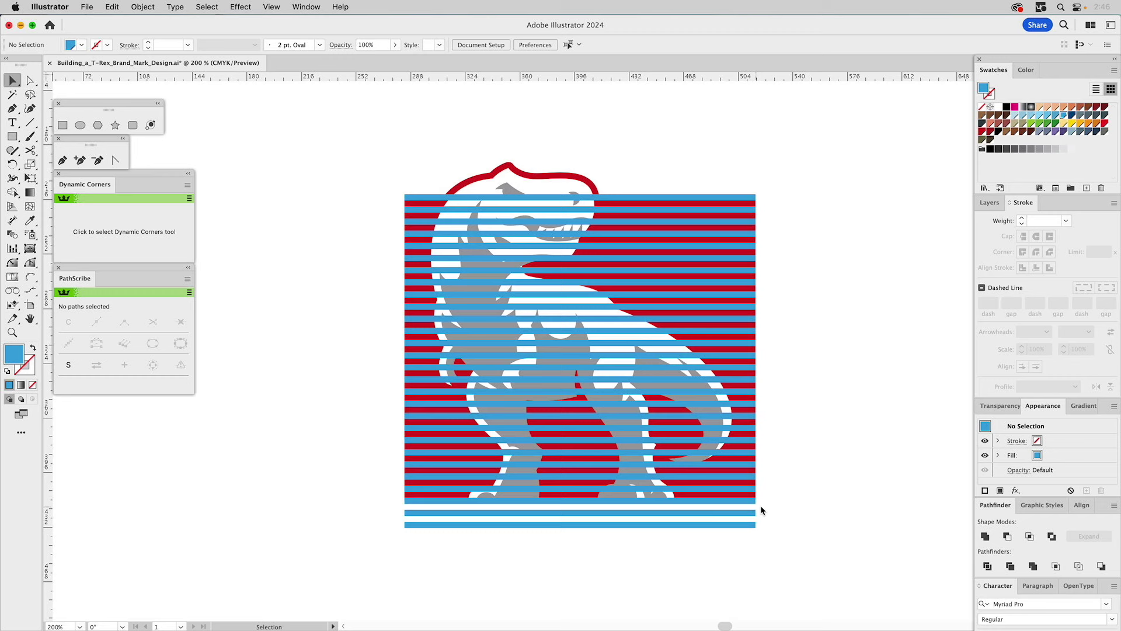
# Step: Delete the two lowest blue stripes that lie entirely below the red rectangle
pyautogui.press('a')
pyautogui.moveTo(762, 506); pyautogui.dragTo(282, 558)
pyautogui.press('Delete')
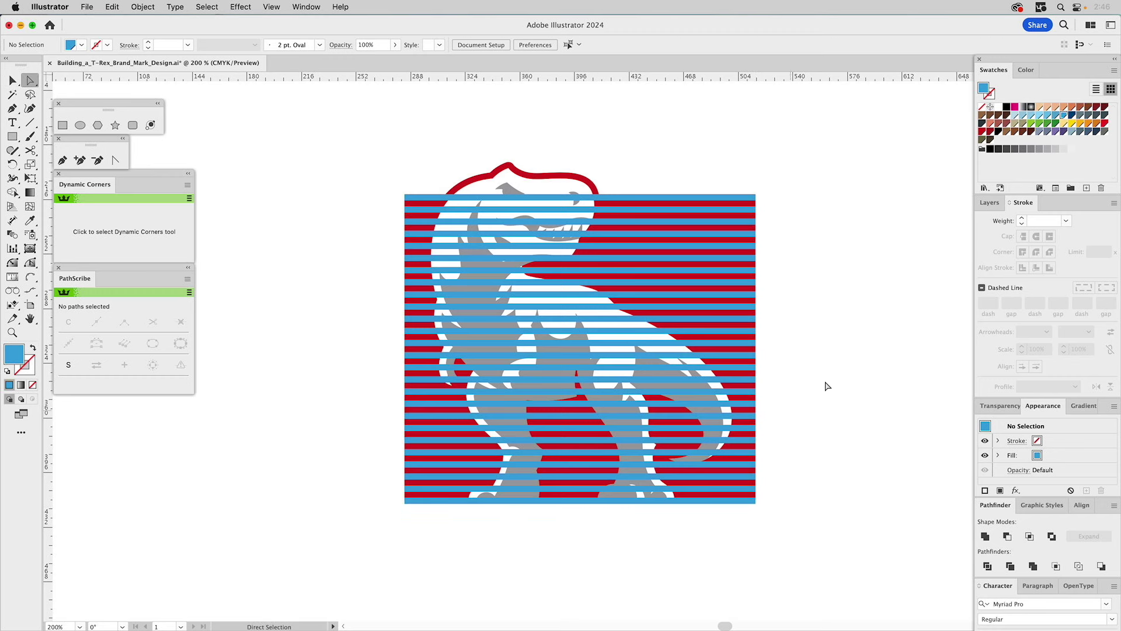
# Step: Move the blue stripe pattern up until its lowest stripe aligns with the red rectangle's bottom edge
pyautogui.press('v')
pyautogui.moveTo(737, 342); pyautogui.dragTo(731, 303)
pyautogui.moveTo(761, 461); pyautogui.dragTo(756, 498)
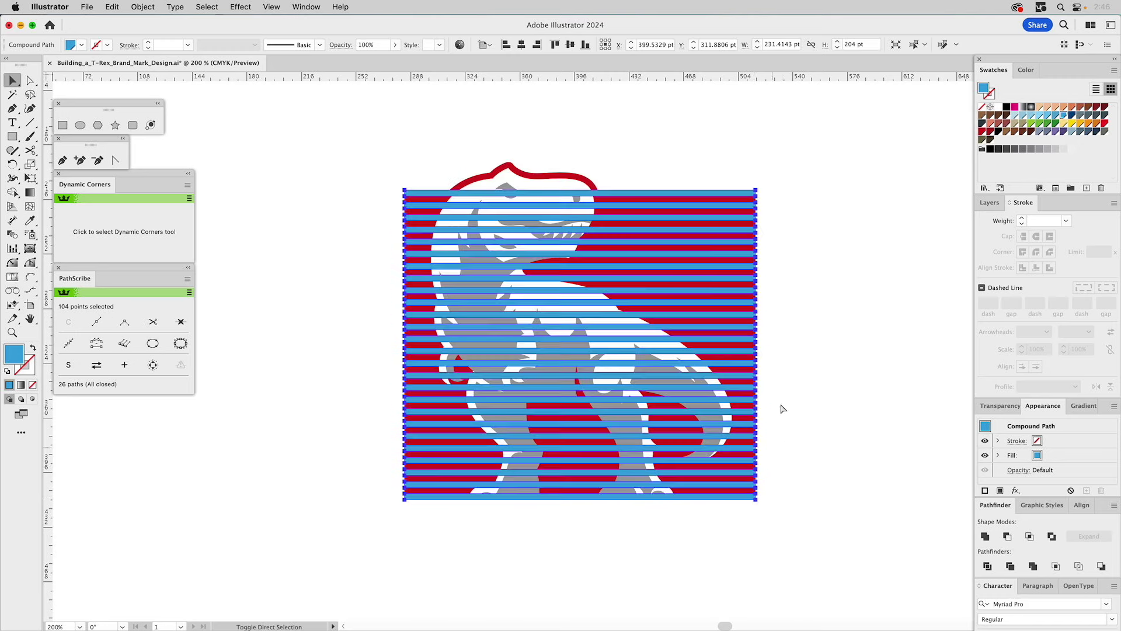
pyautogui.press('a')
pyautogui.moveTo(742, 203); pyautogui.dragTo(738, 203)
pyautogui.press('super+z')
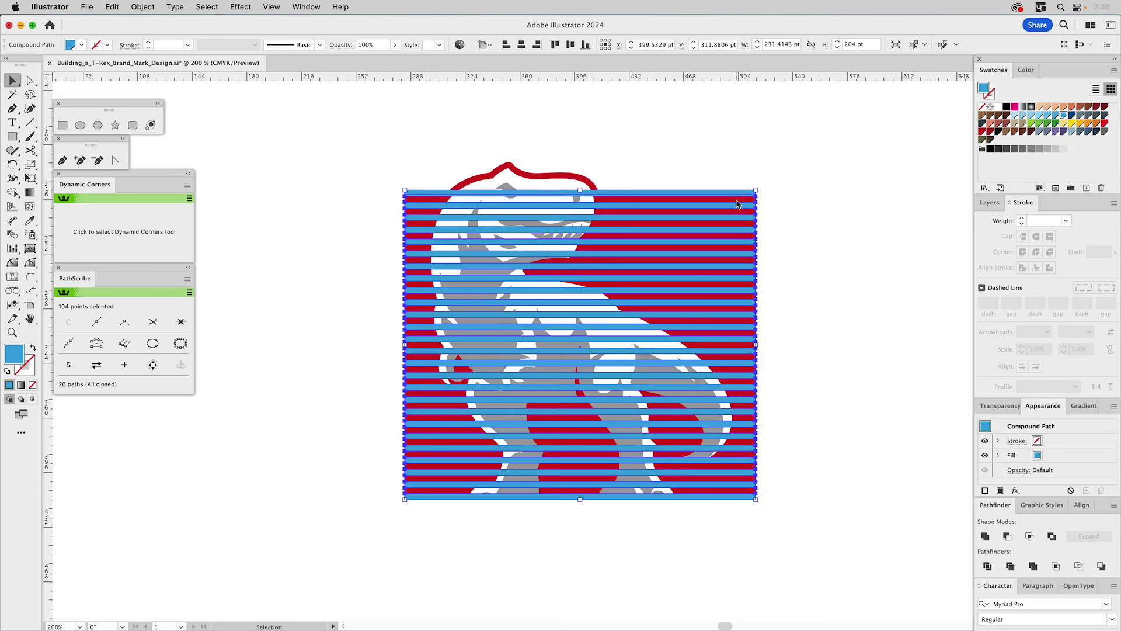
# Step: Move the red rectangle's two upper corner points so its top edge snaps to the topmost stripe's lower edge
pyautogui.click(738, 206)
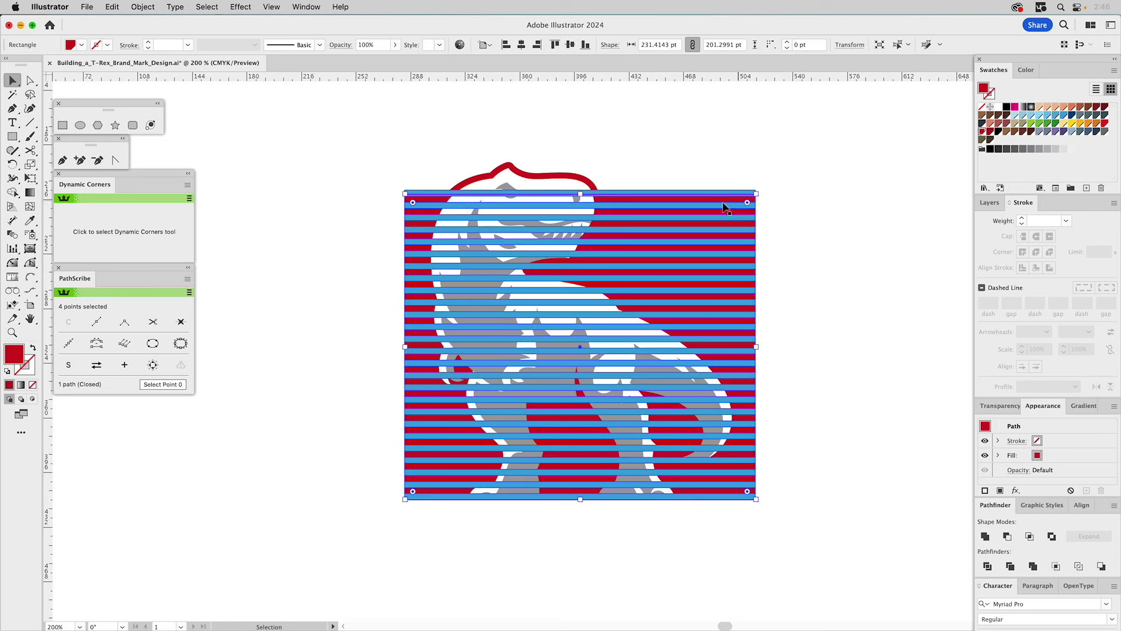
pyautogui.click(407, 198)
pyautogui.moveTo(756, 195)
pyautogui.mouseDown()
pyautogui.moveTo(754, 158)
pyautogui.moveTo(756, 190)
pyautogui.mouseUp()
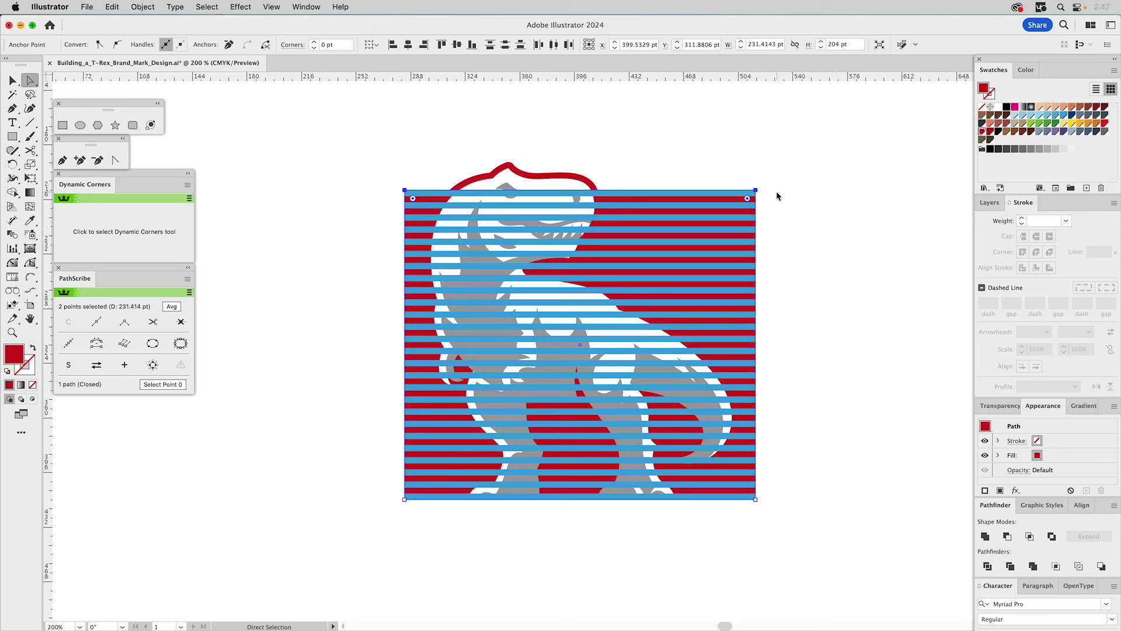
pyautogui.moveTo(757, 194); pyautogui.dragTo(756, 198)
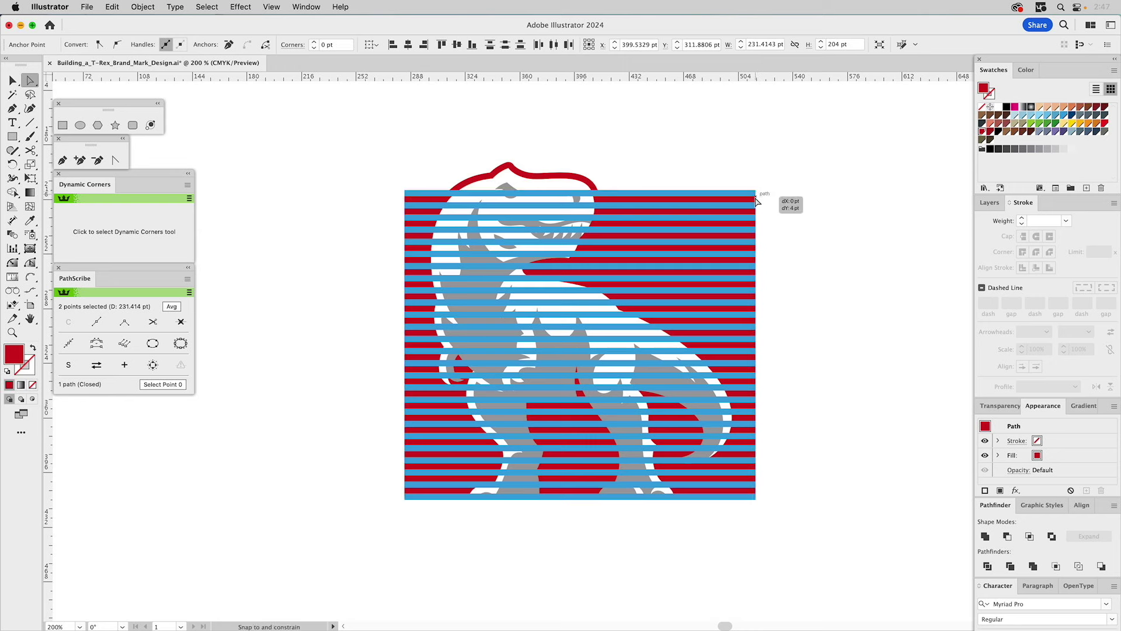
pyautogui.click(818, 206)
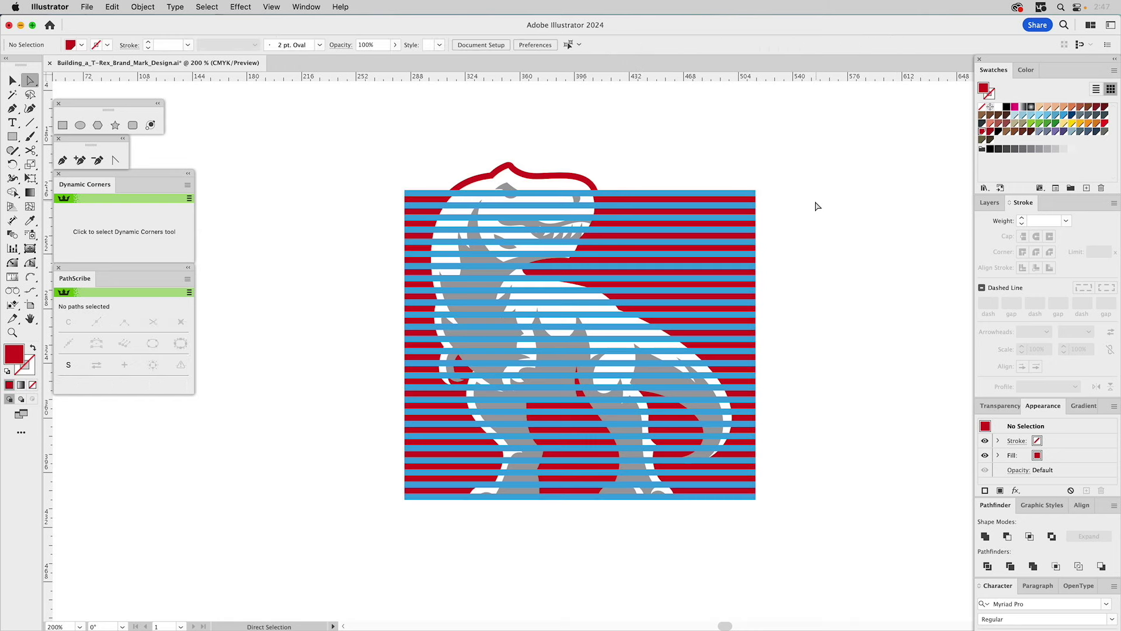
# Step: Draw a closed six-point shape with the Pen tool, covering the dinosaur's front half and the stripes' left part
pyautogui.press('v')
pyautogui.click(735, 207)
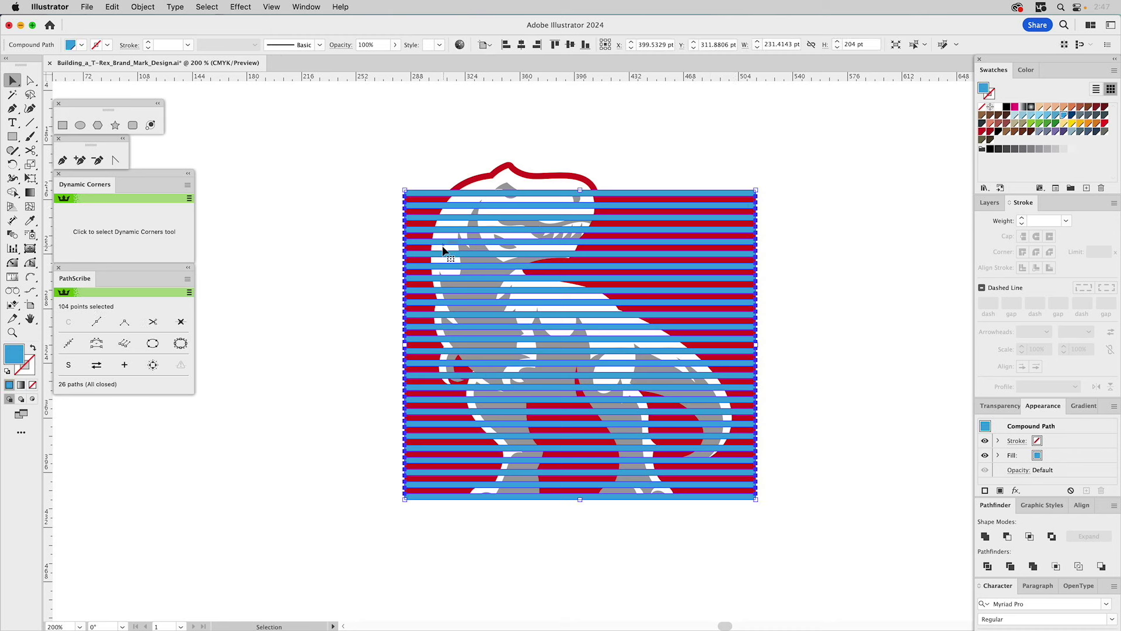
pyautogui.click(62, 125)
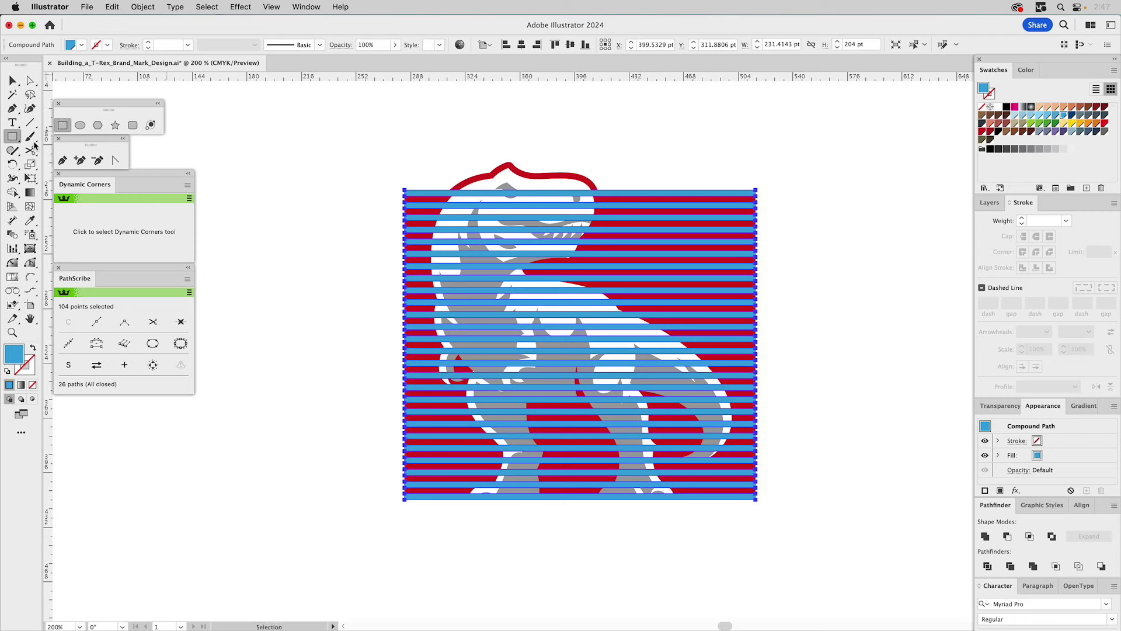
pyautogui.click(63, 160)
pyautogui.click(535, 153)
pyautogui.click(489, 281)
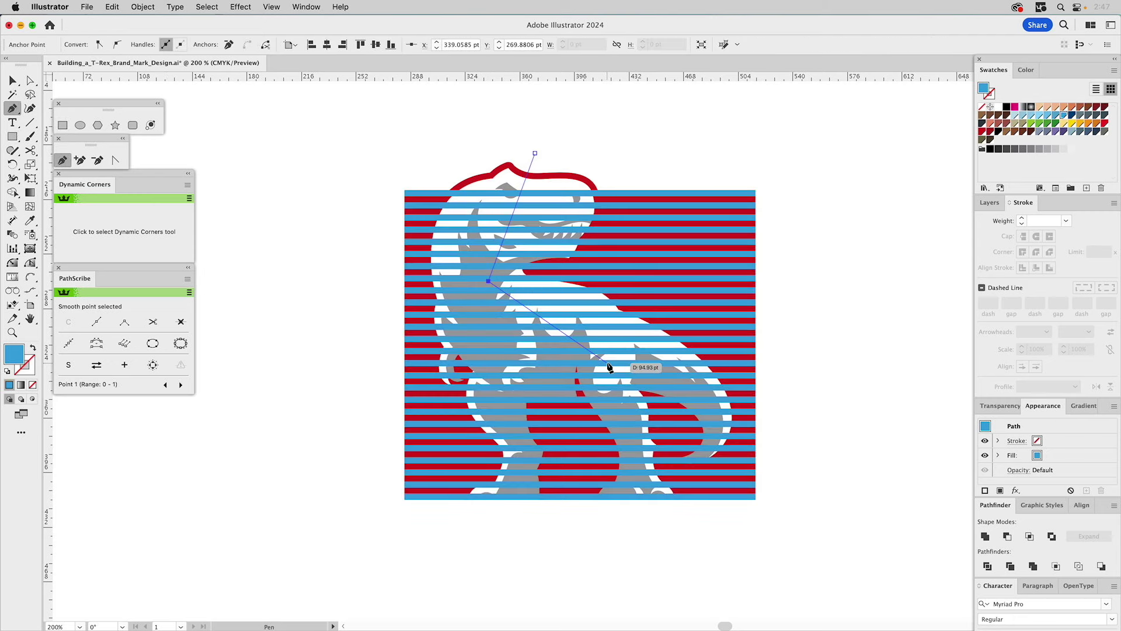
pyautogui.click(606, 363)
pyautogui.click(660, 548)
pyautogui.click(336, 537)
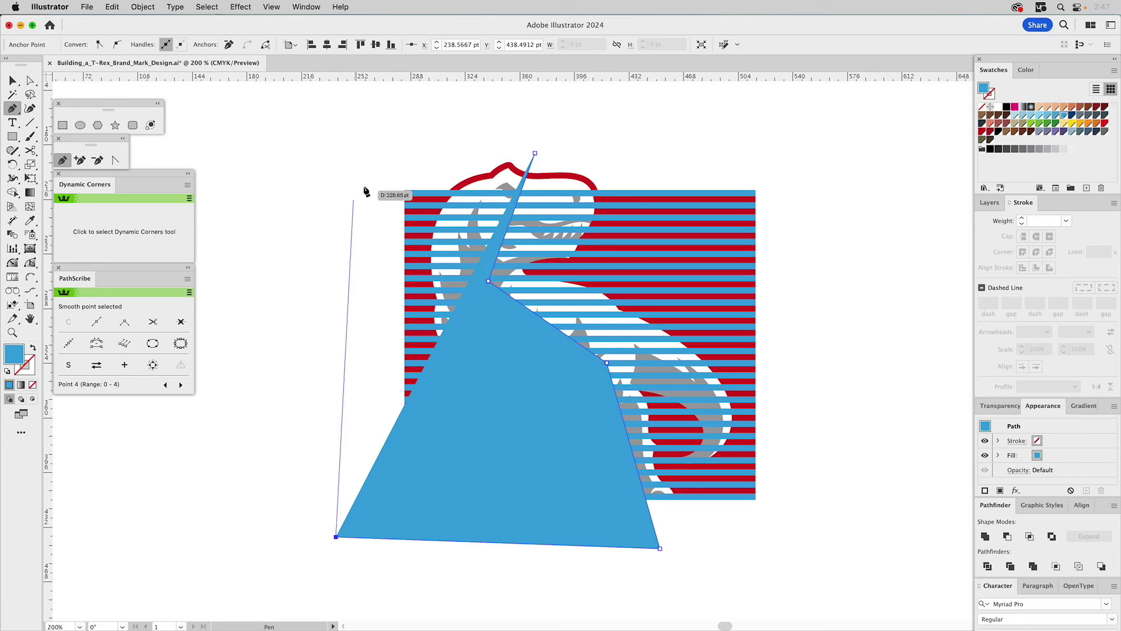
pyautogui.click(341, 149)
pyautogui.click(535, 153)
pyautogui.press('v')
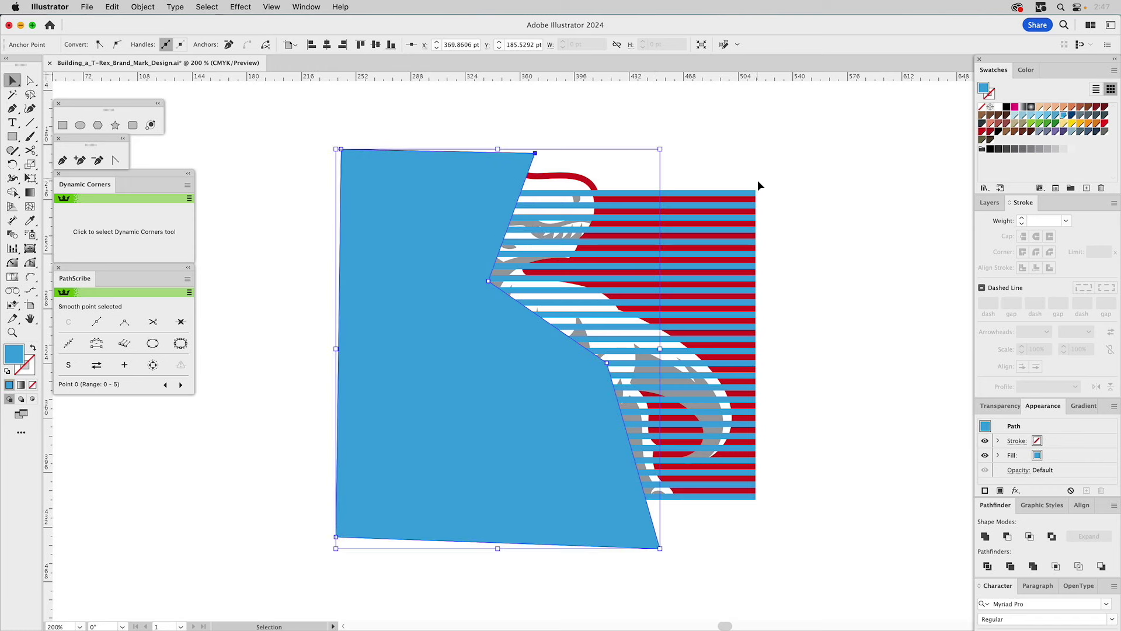
# Step: Subtract the pen-drawn shape from the blue stripes and keep the remaining stripes as one compound path
pyautogui.keyDown('shift'); pyautogui.click(734, 200); pyautogui.keyUp('shift')
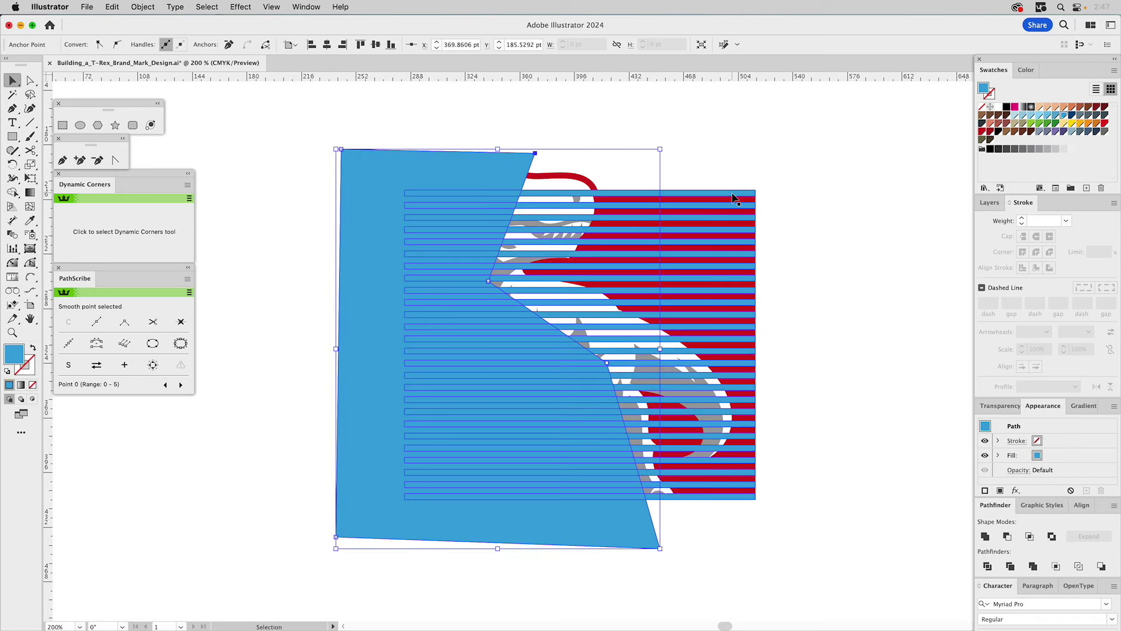
pyautogui.click(1007, 536)
pyautogui.press('super+8')
# Step: Place the trimmed stripes behind the dinosaur's red outline and fill them with white
pyautogui.press('a')
pyautogui.press('Delete')
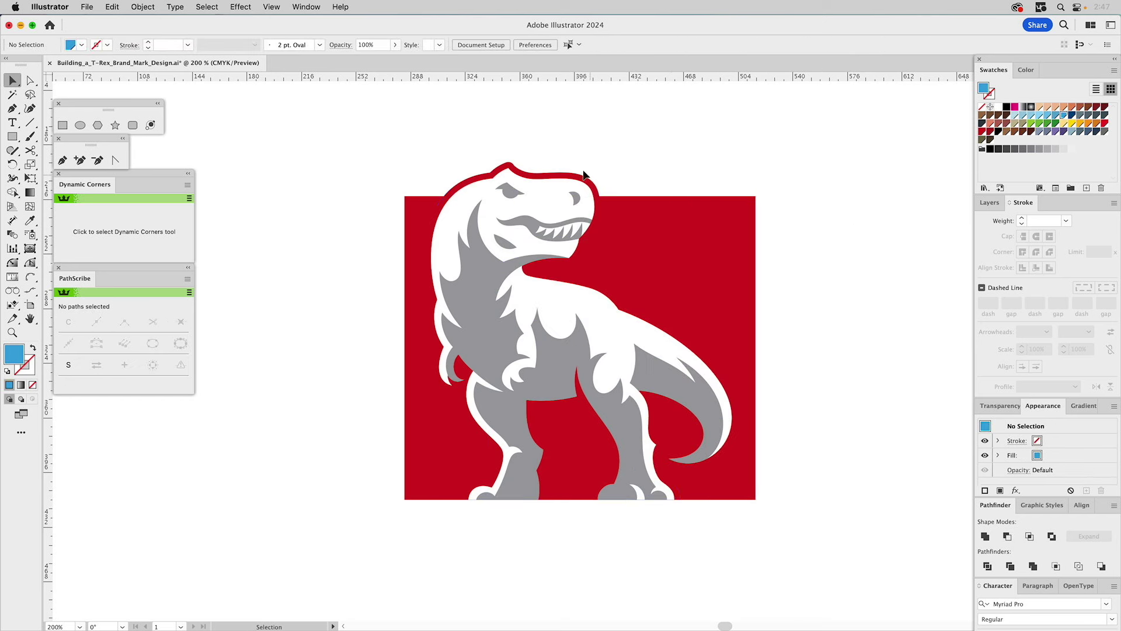
pyautogui.click(576, 177)
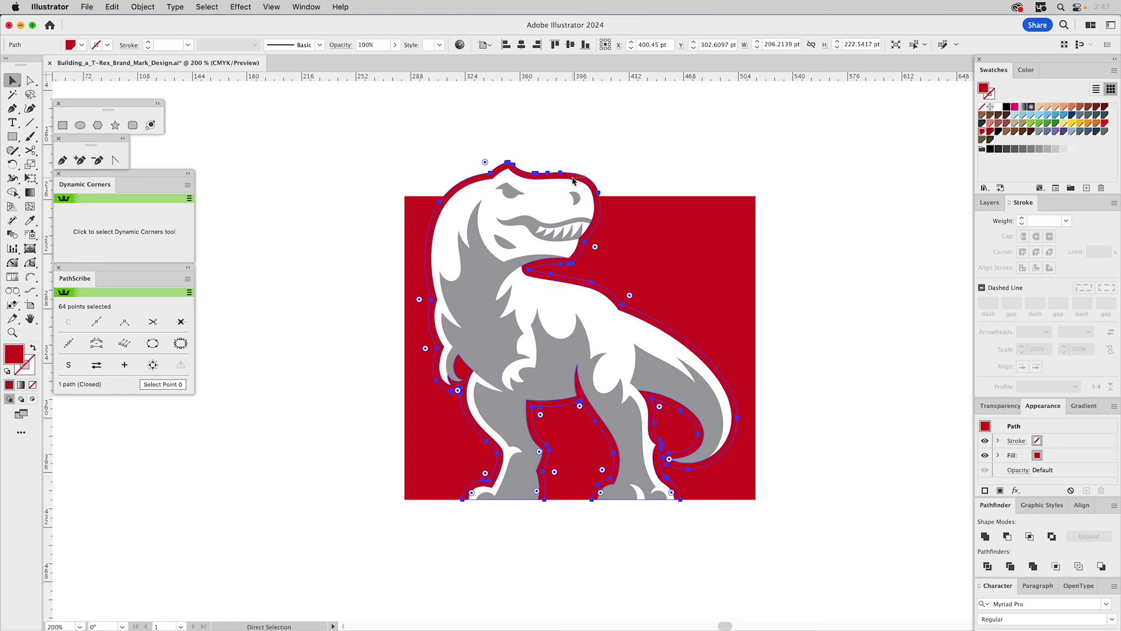
pyautogui.press('super+z')
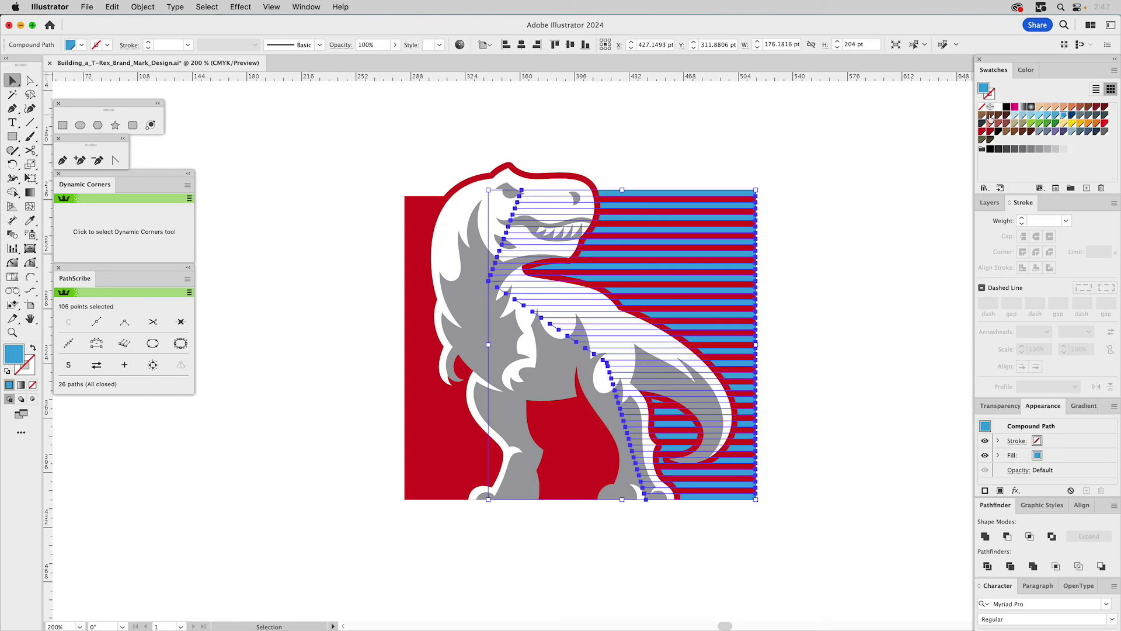
pyautogui.click(998, 107)
pyautogui.click(869, 145)
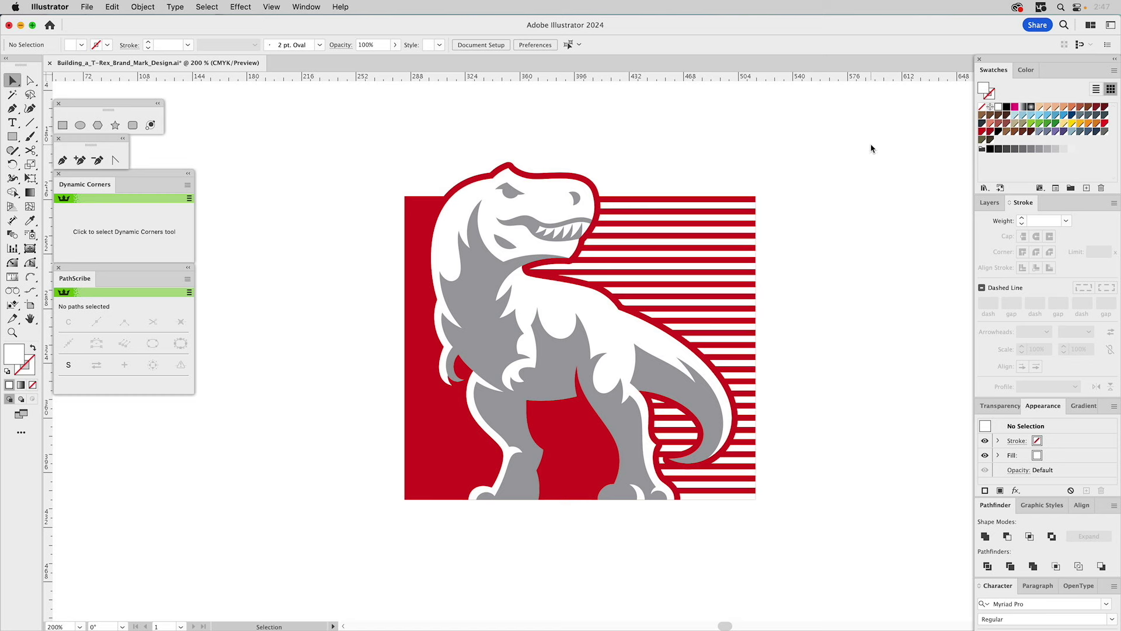
# Step: Fill the stripes with the background's red swatch and reduce its tint to 59%
pyautogui.click(658, 209)
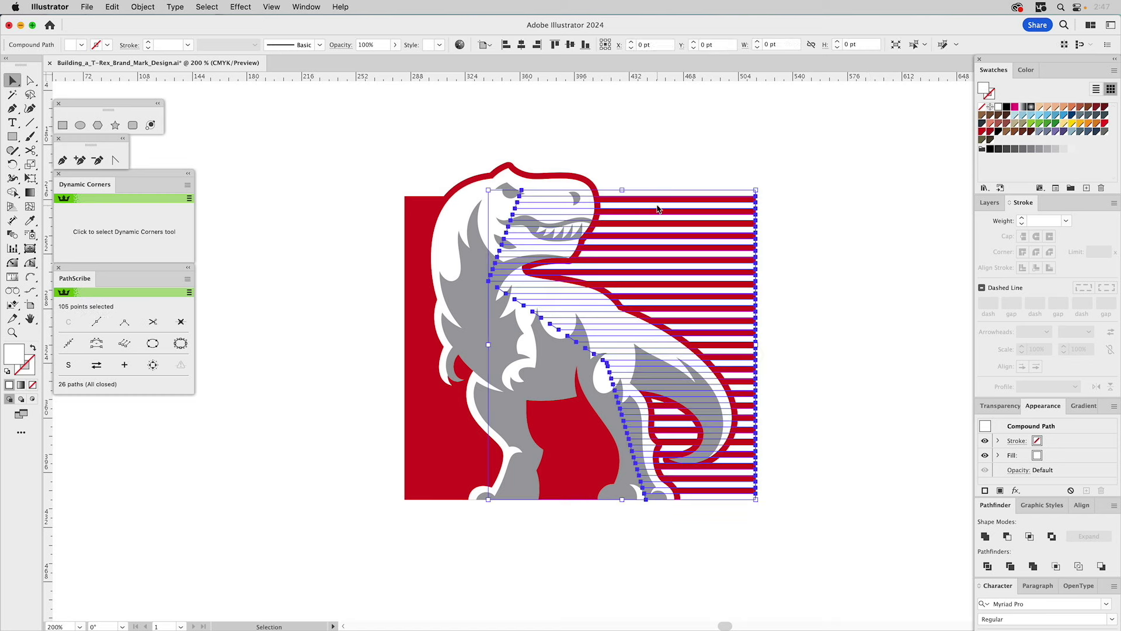
pyautogui.click(983, 133)
pyautogui.click(1026, 71)
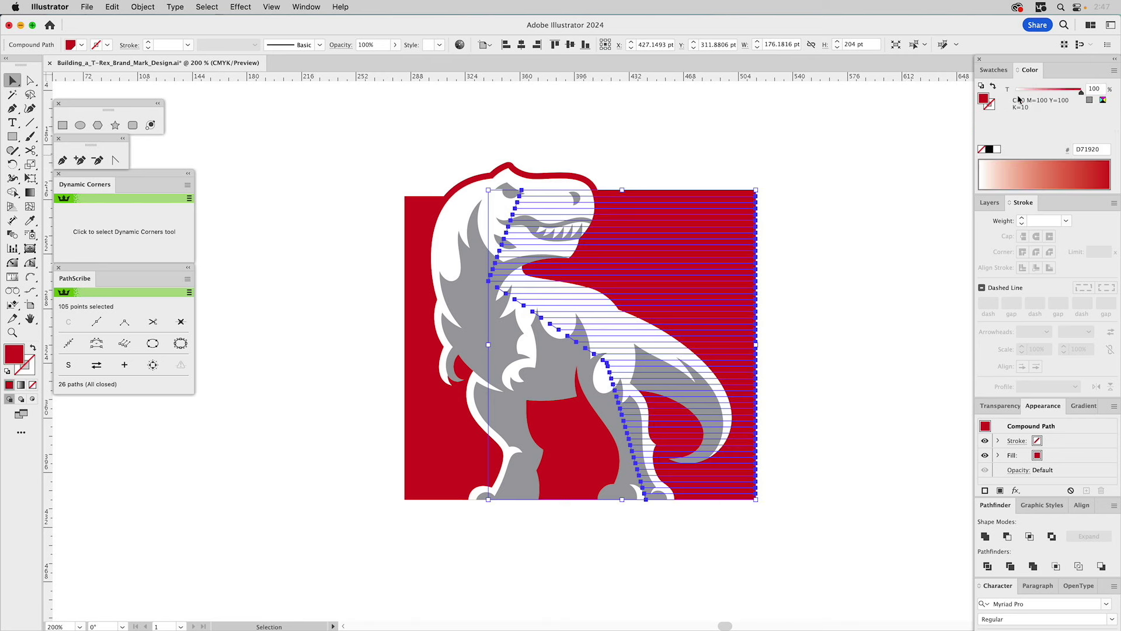
pyautogui.moveTo(1059, 92); pyautogui.dragTo(1055, 92)
pyautogui.click(778, 150)
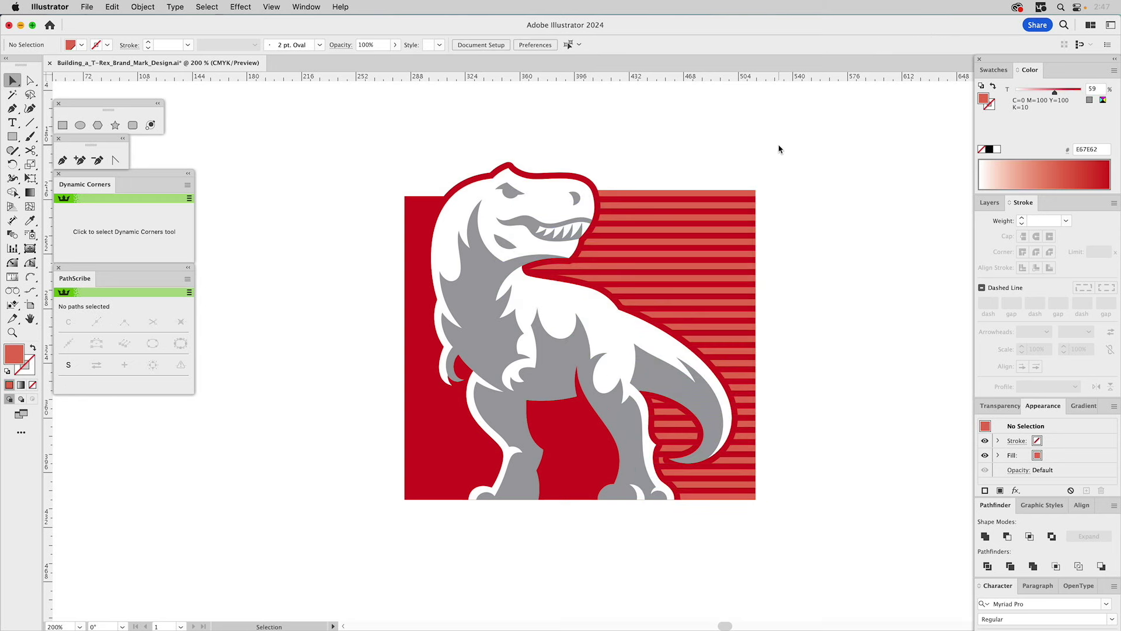
pyautogui.click(701, 213)
pyautogui.press('Delete')
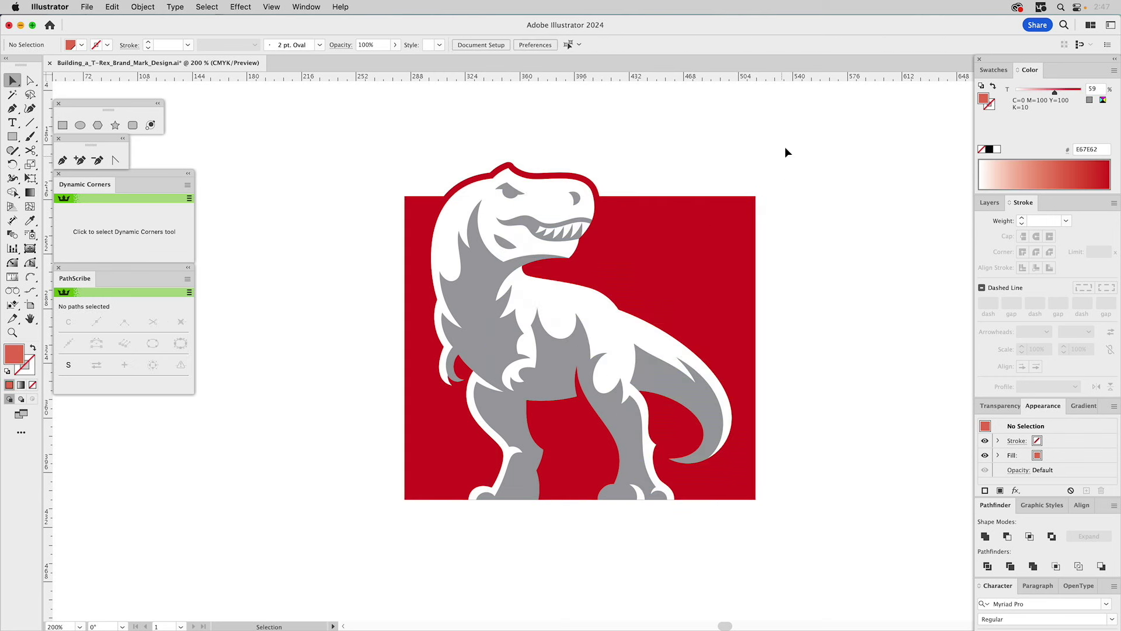
pyautogui.press('super+z')
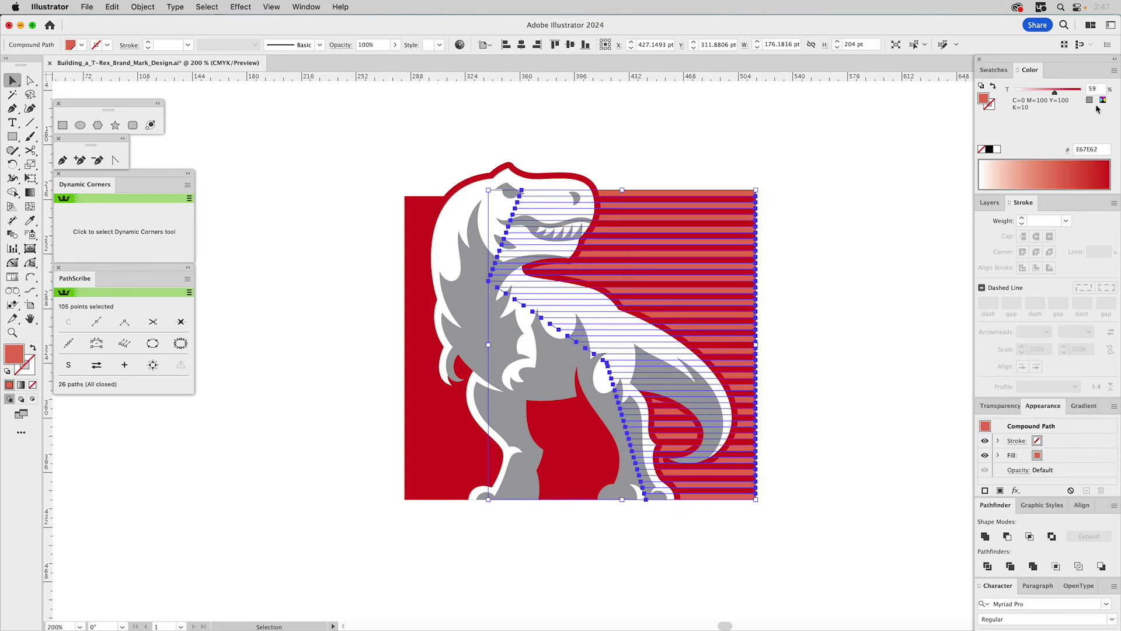
# Step: Move the tinted stripes from the Build layer to the hidden X layer
pyautogui.click(994, 70)
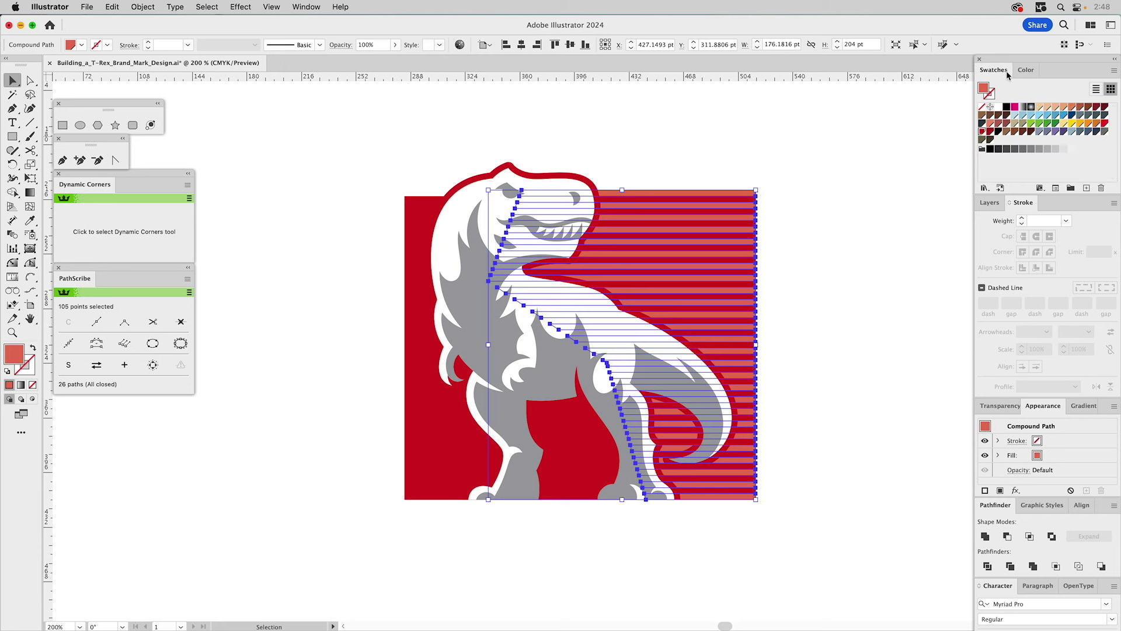
pyautogui.click(989, 203)
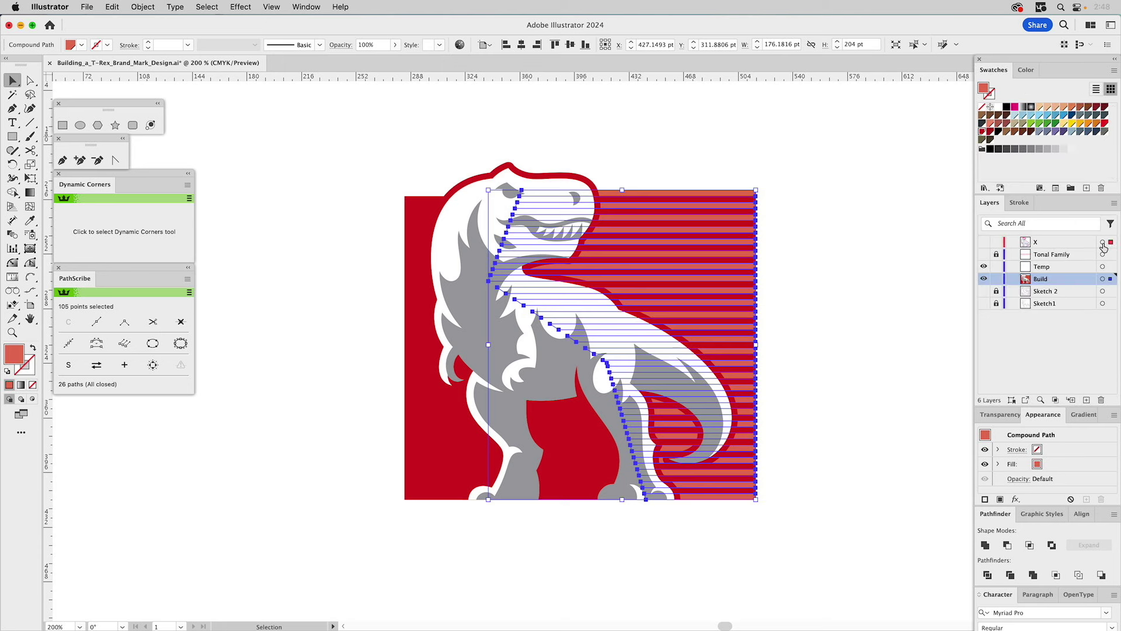
pyautogui.press('Delete')
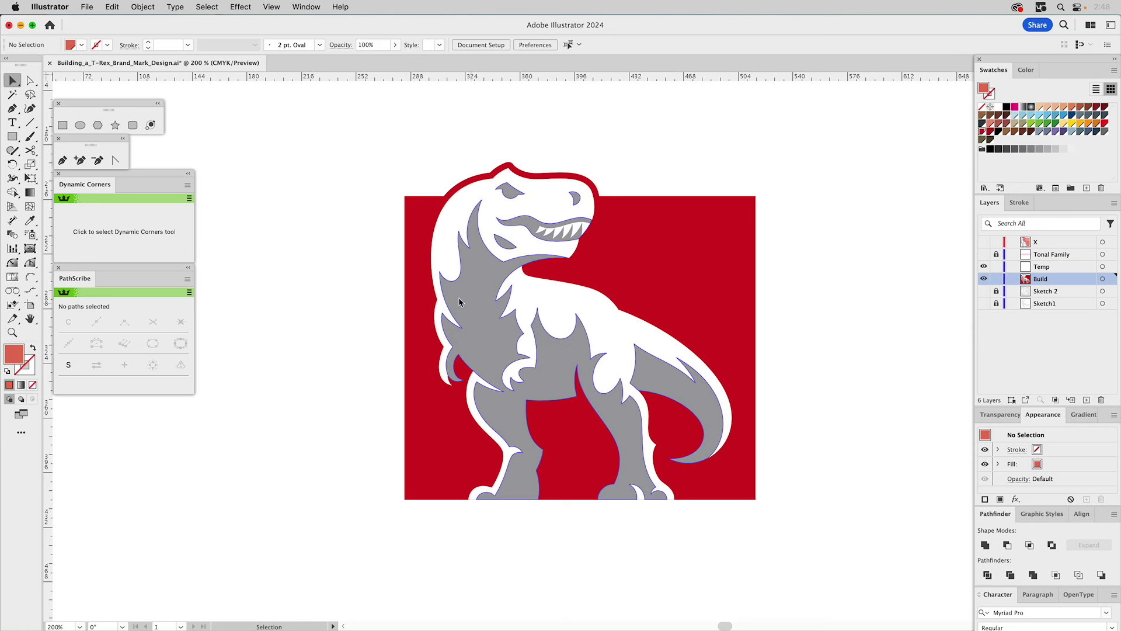
# Step: Recolor the dinosaur's outer red outline and the background rectangle with a brighter red swatch
pyautogui.click(595, 185)
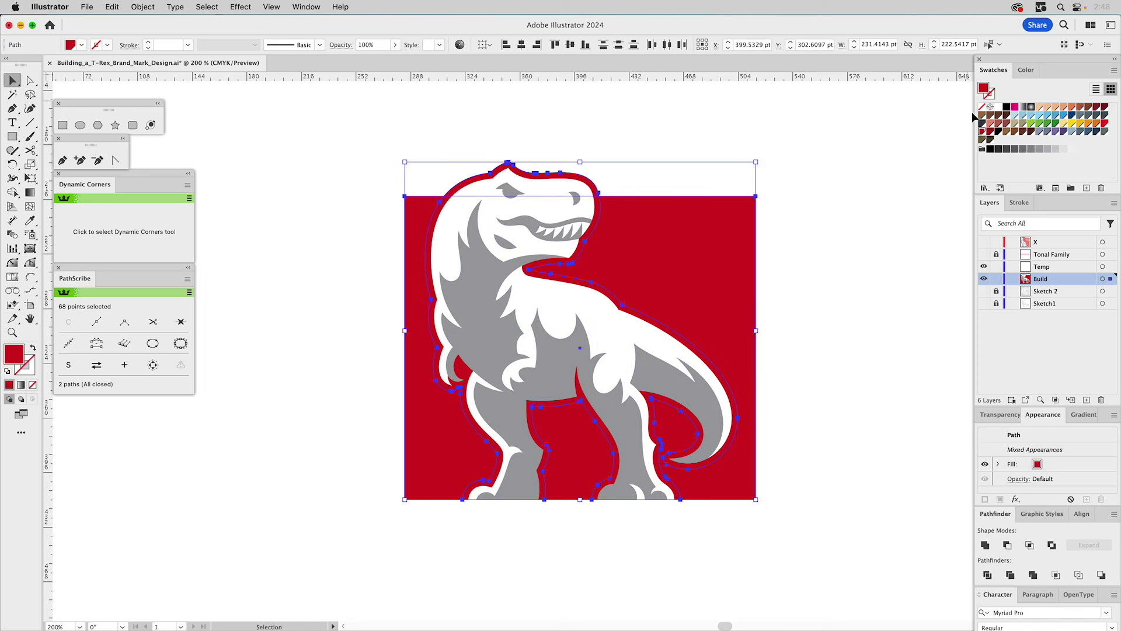
pyautogui.doubleClick(982, 133)
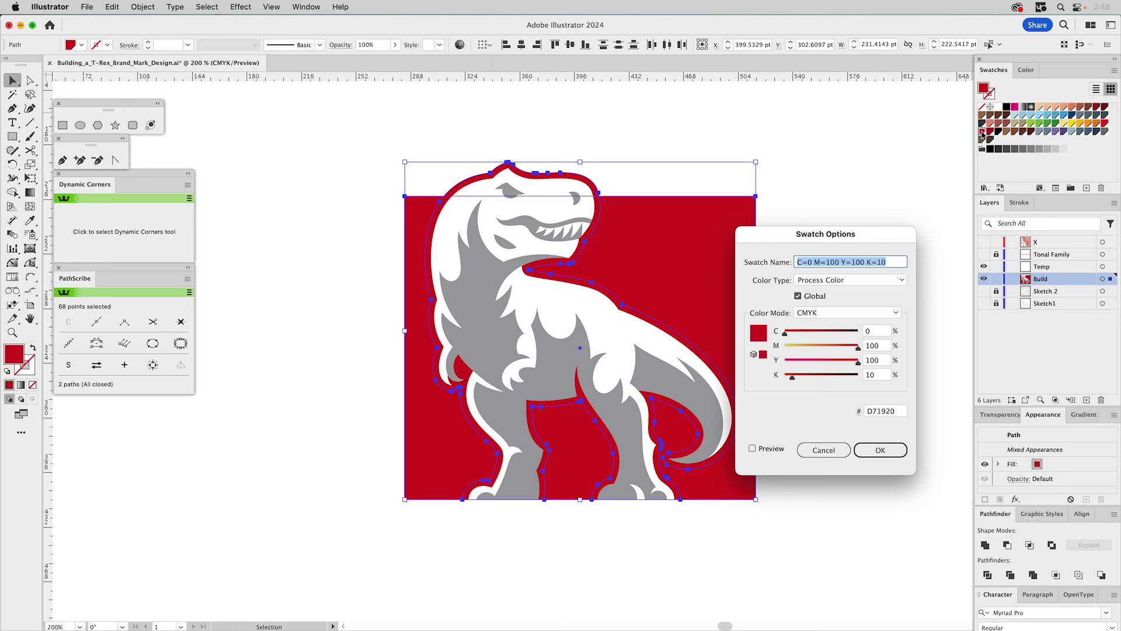
pyautogui.moveTo(792, 379); pyautogui.dragTo(757, 382)
pyautogui.click(768, 448)
pyautogui.click(768, 450)
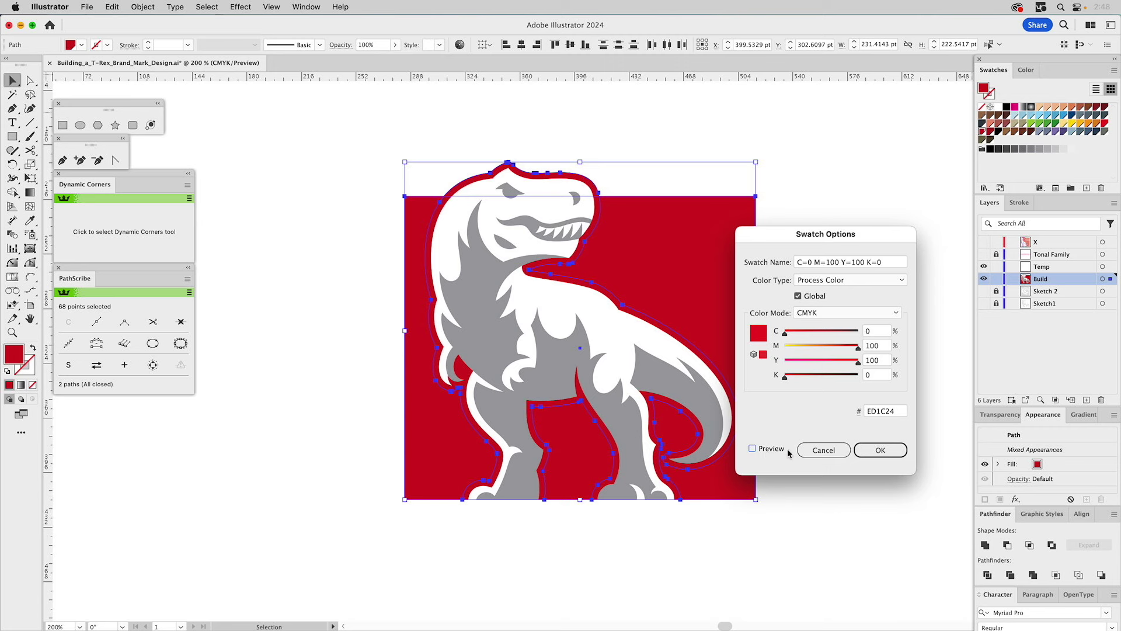
pyautogui.click(835, 450)
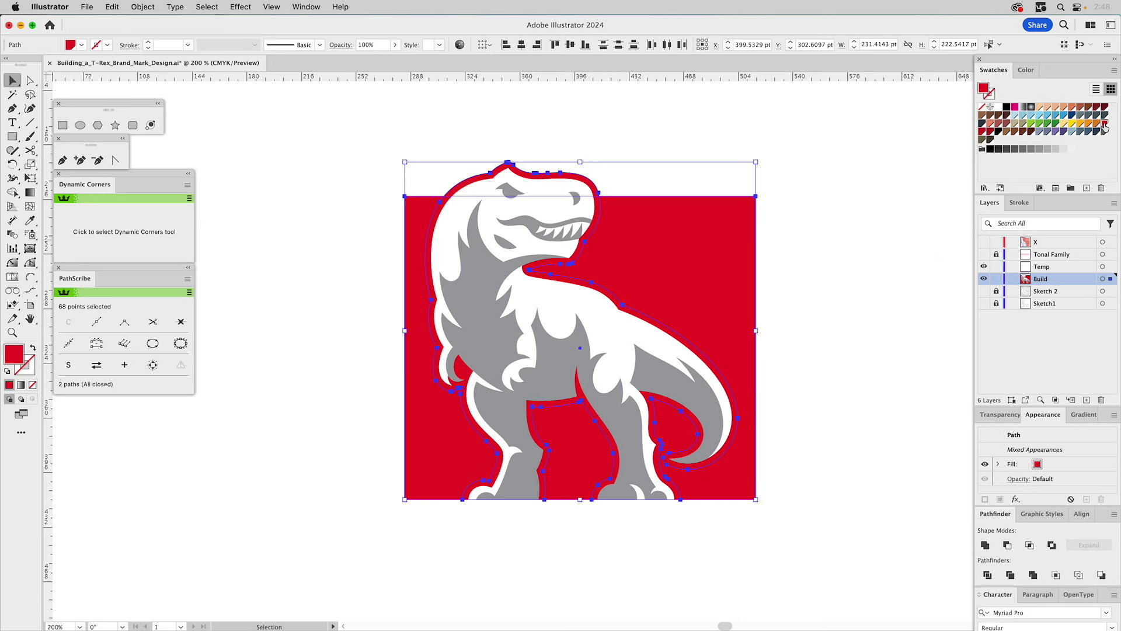
pyautogui.click(826, 281)
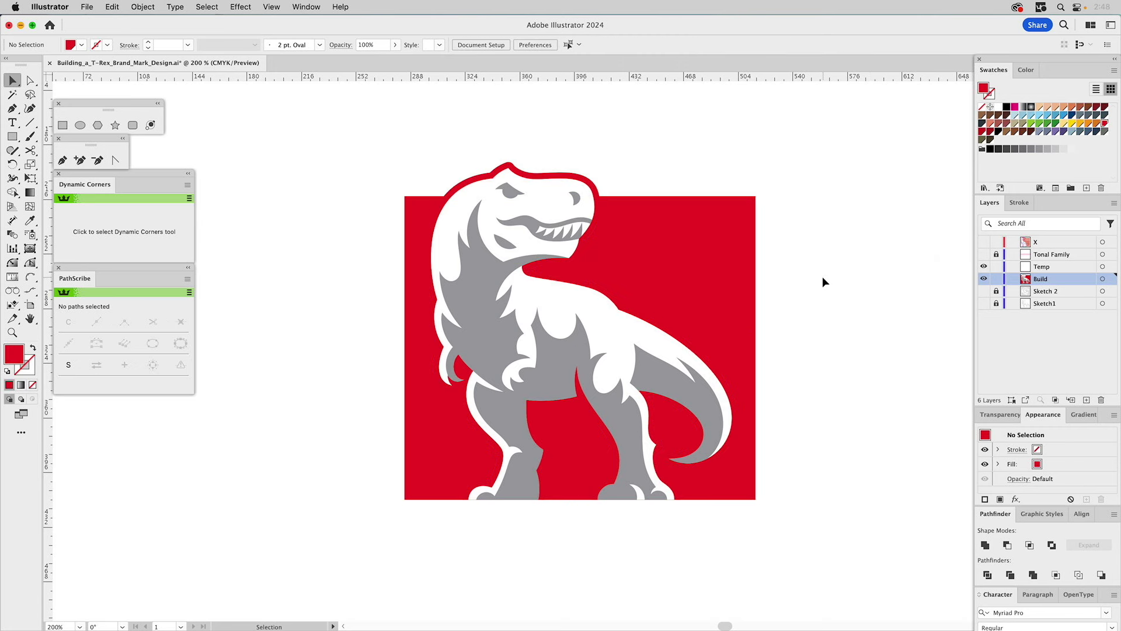
# Step: Fill the dinosaur's gray shading shapes with a darker gray swatch
pyautogui.click(640, 363)
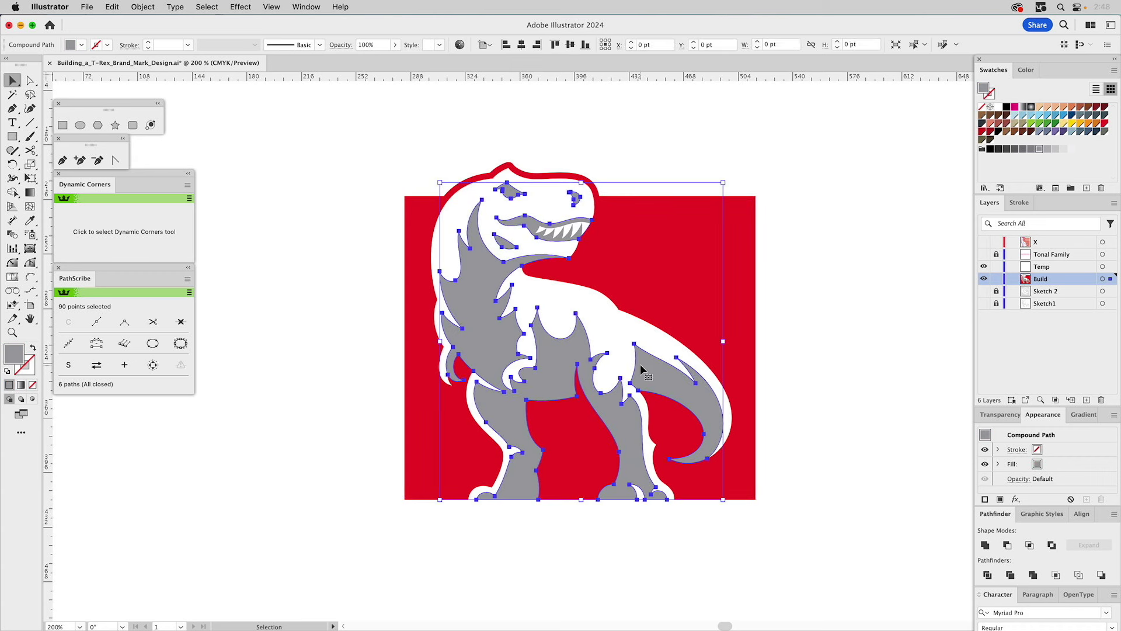
pyautogui.click(1014, 149)
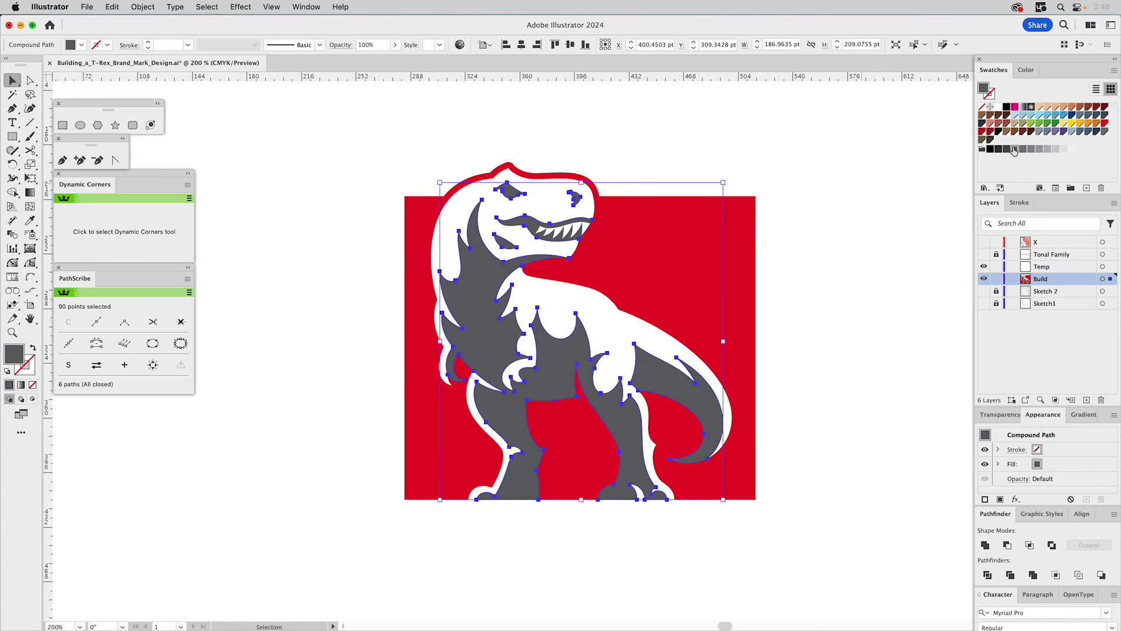
pyautogui.click(894, 207)
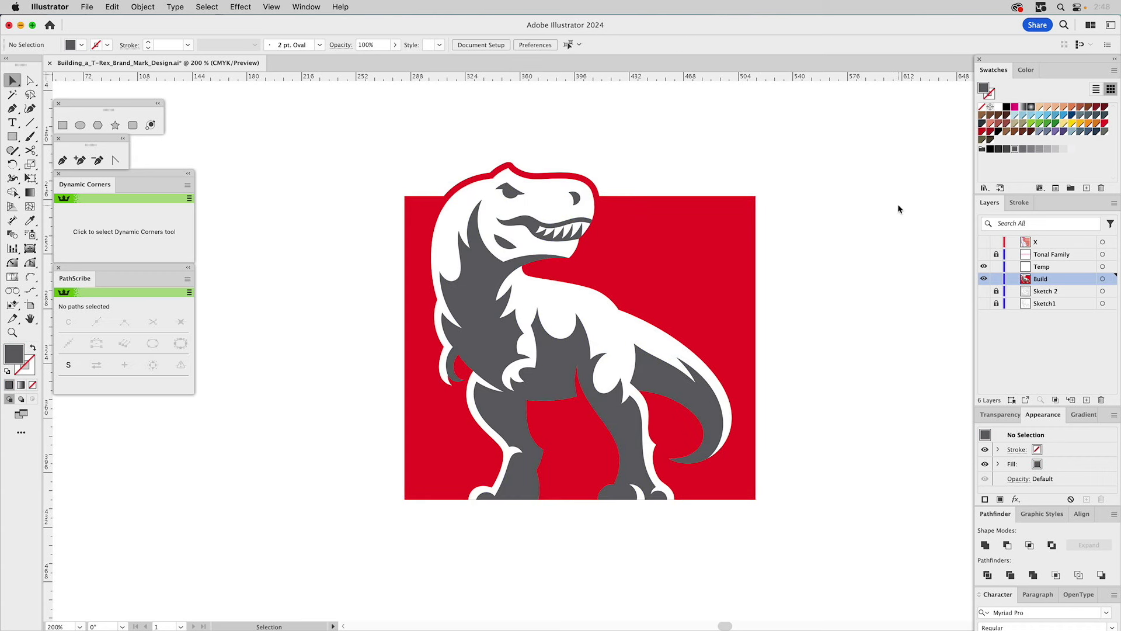
# Step: Fill the dinosaur's shading shapes with black
pyautogui.click(574, 352)
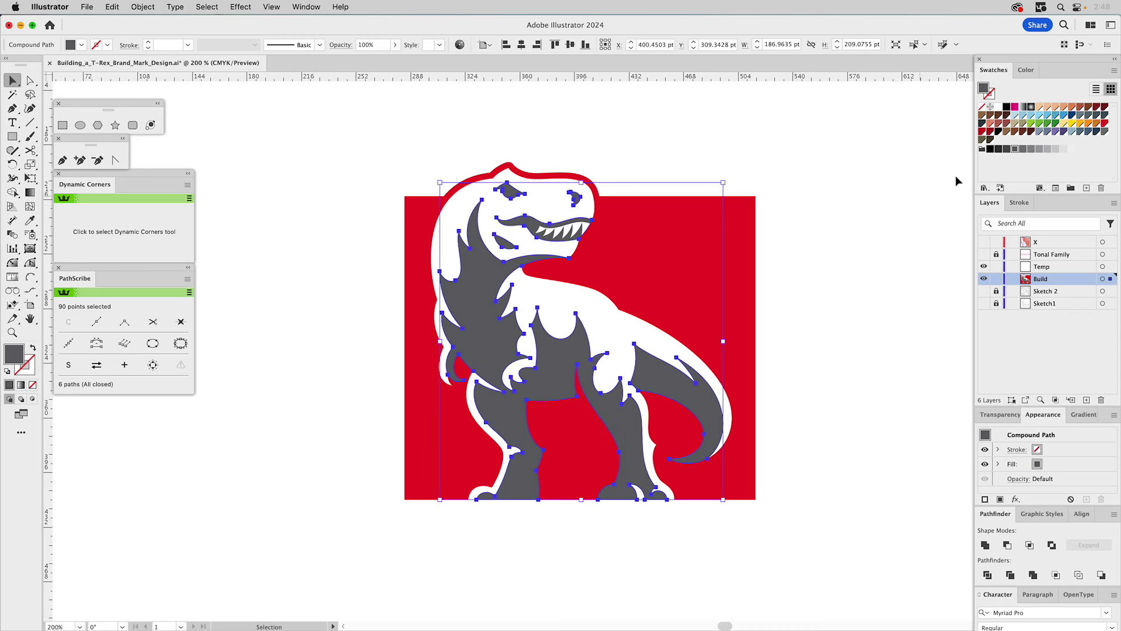
pyautogui.click(998, 132)
pyautogui.click(864, 195)
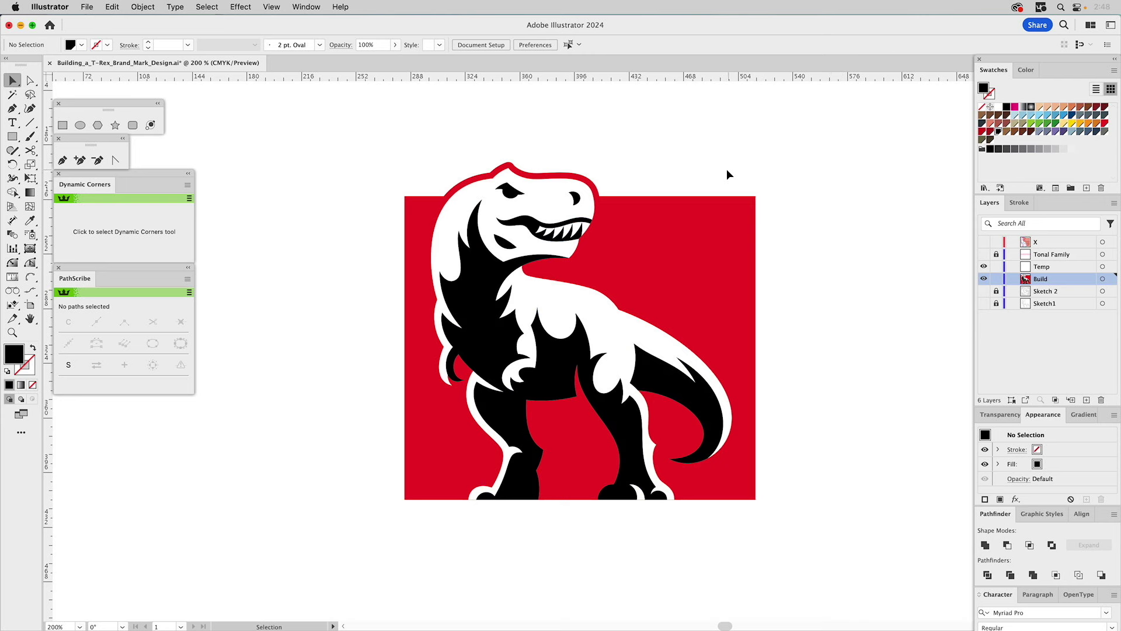
# Step: Thicken the dinosaur's red outline with a 6 pt stroke in the same red
pyautogui.press('super+0')
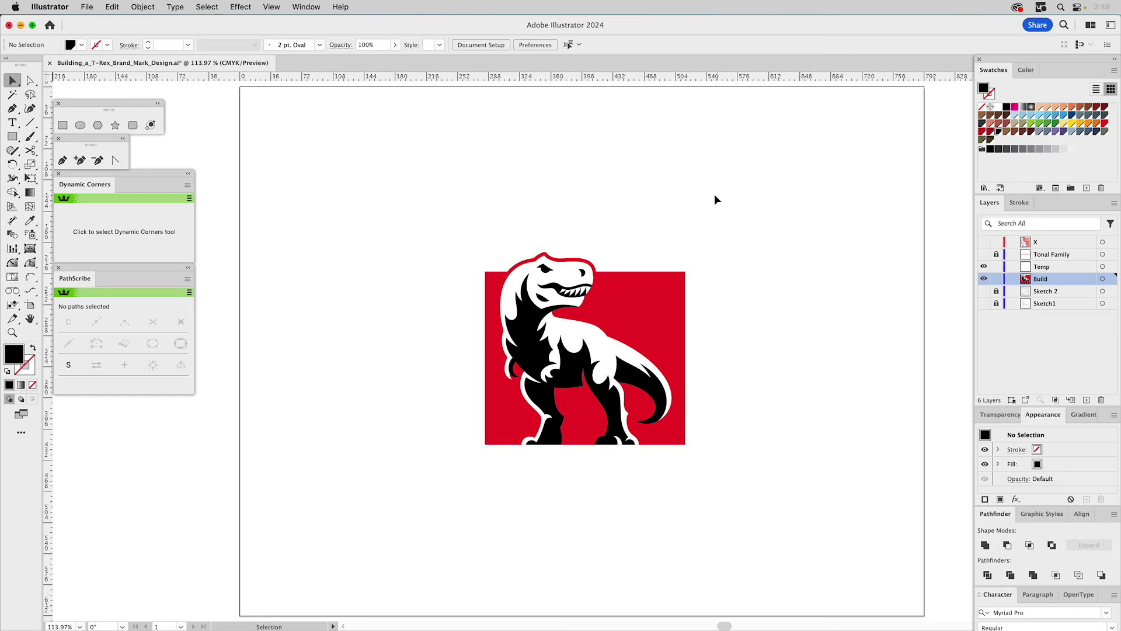
pyautogui.click(583, 261)
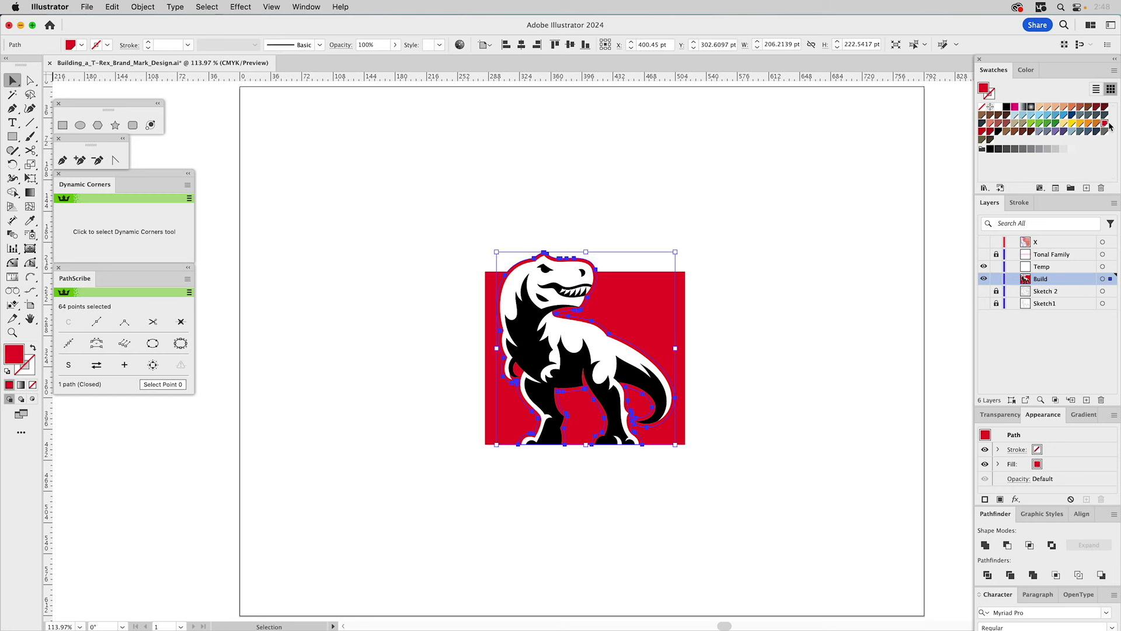
pyautogui.moveTo(1104, 127); pyautogui.dragTo(991, 94)
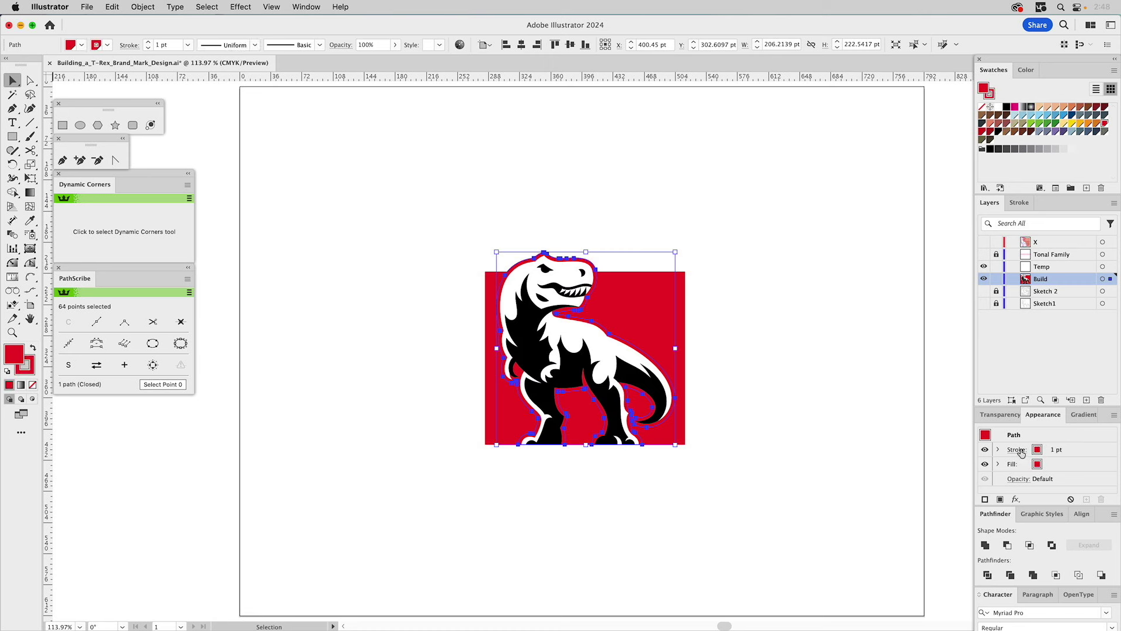
pyautogui.click(1064, 450)
pyautogui.click(1060, 448)
pyautogui.click(1060, 448)
pyautogui.click(1060, 448)
pyautogui.click(1060, 447)
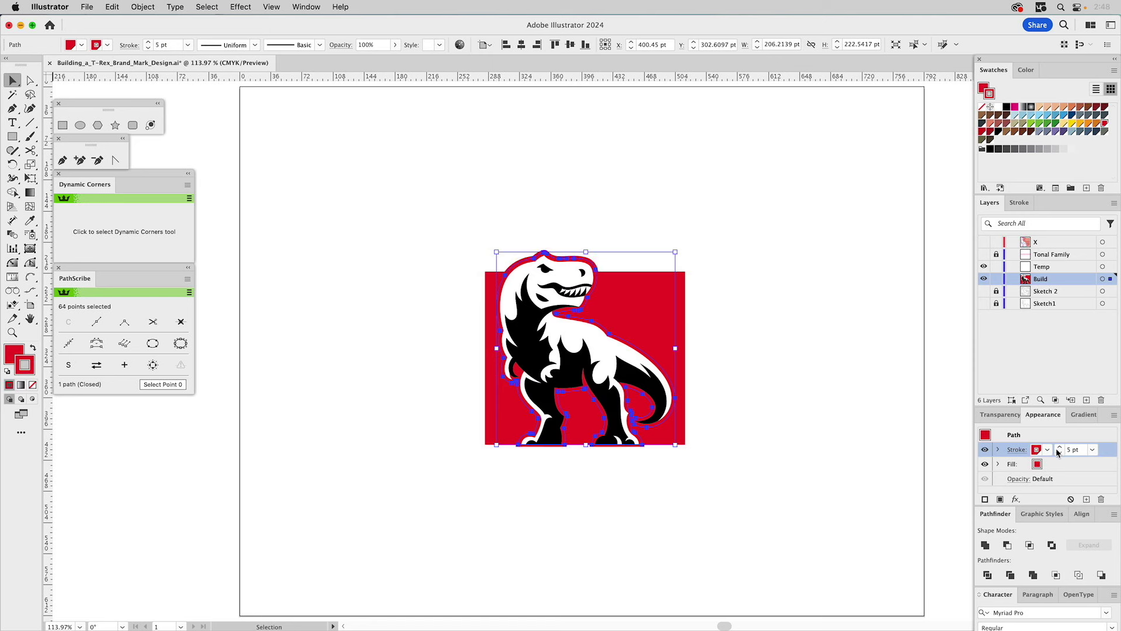
pyautogui.click(1059, 448)
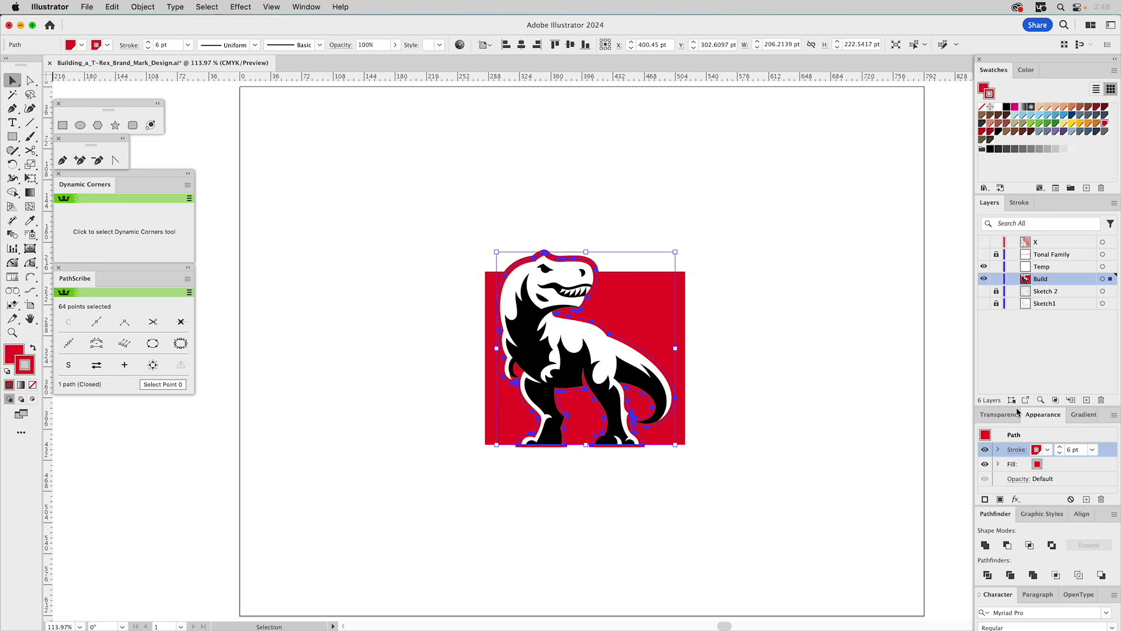
pyautogui.click(823, 327)
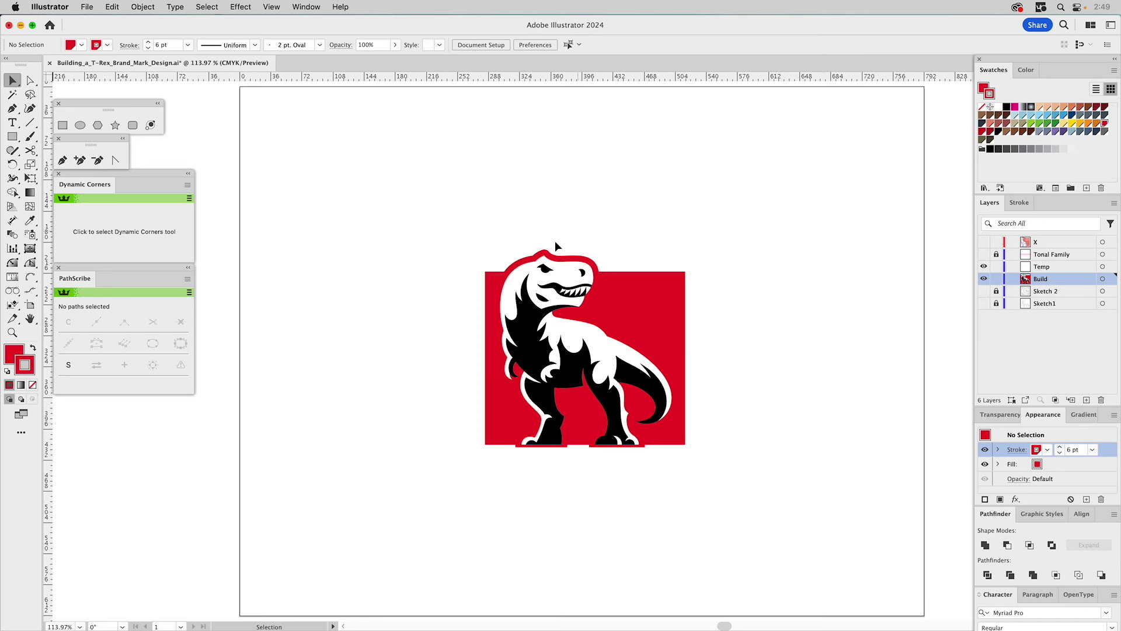
# Step: Outline the stroke on the dinosaur's red contour and unite it with the fill into one shape
pyautogui.click(12, 331)
pyautogui.moveTo(415, 199); pyautogui.dragTo(768, 521)
pyautogui.press('v')
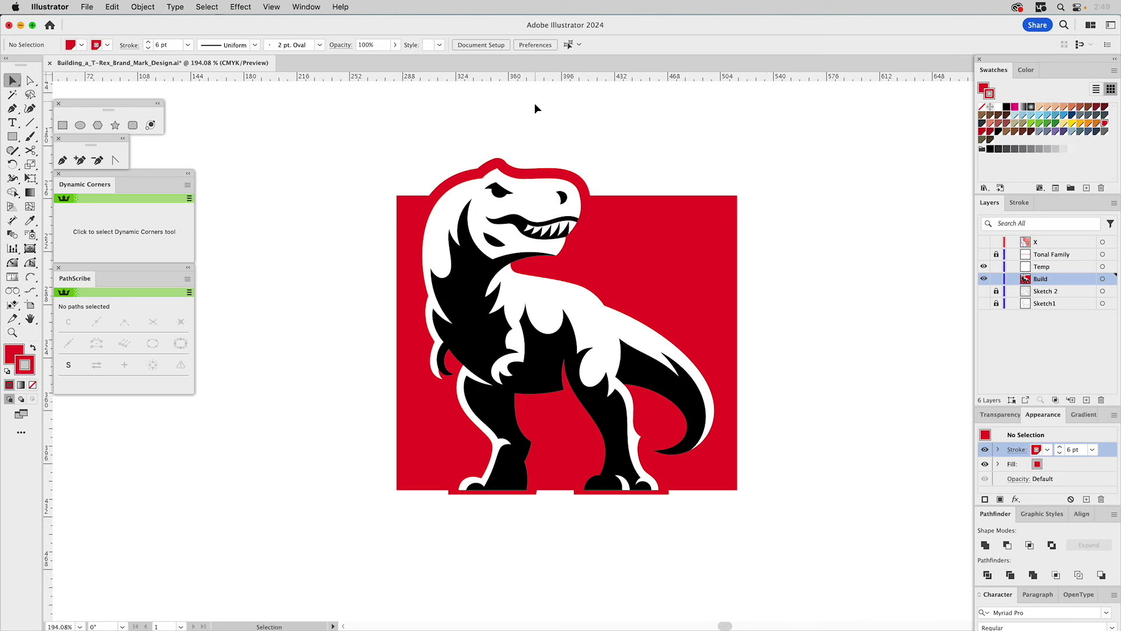
pyautogui.click(528, 185)
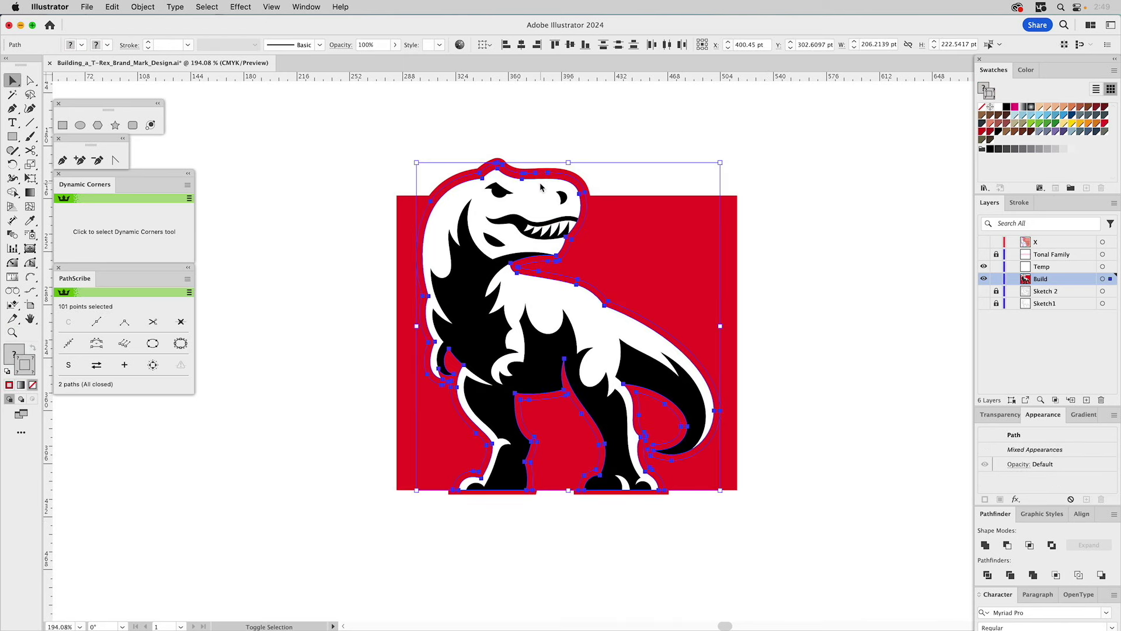
pyautogui.click(148, 6)
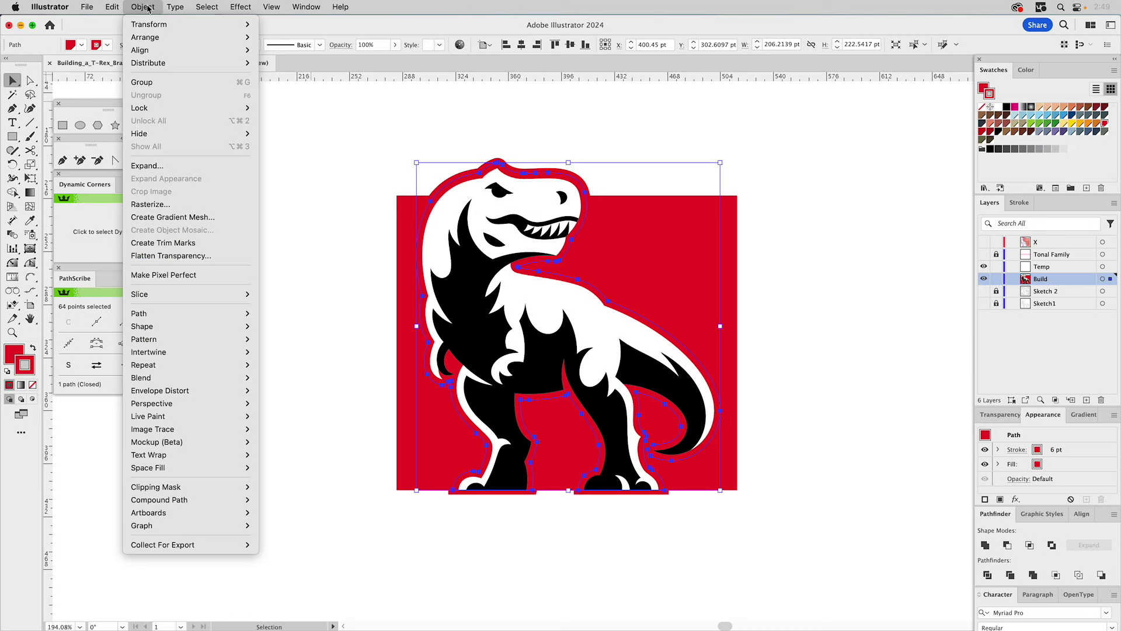
pyautogui.moveTo(146, 313)
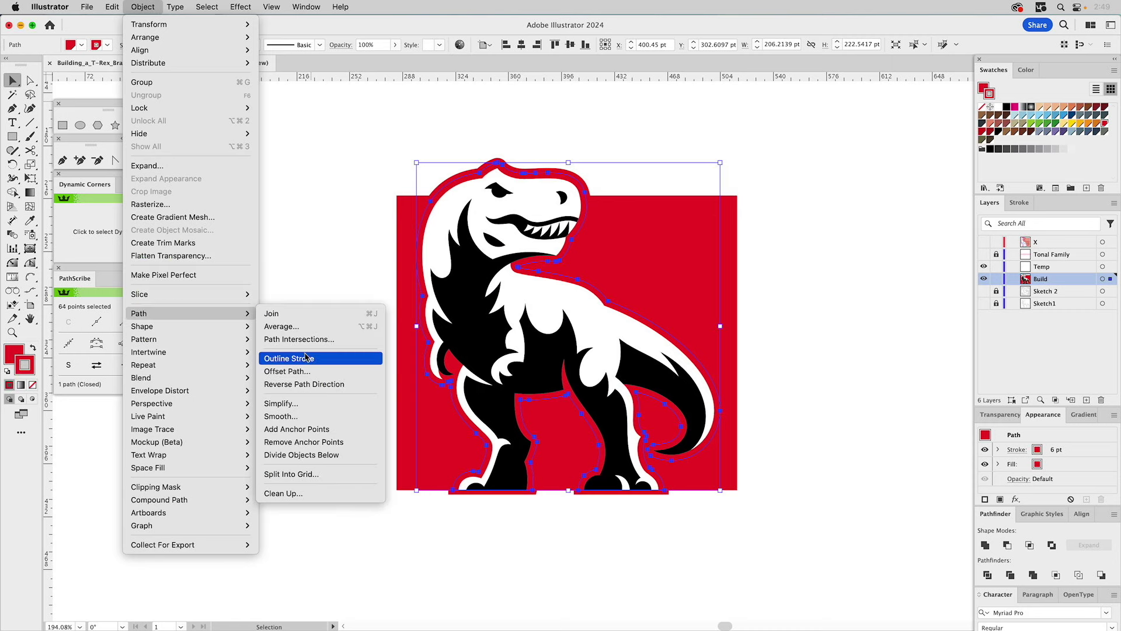
pyautogui.click(307, 357)
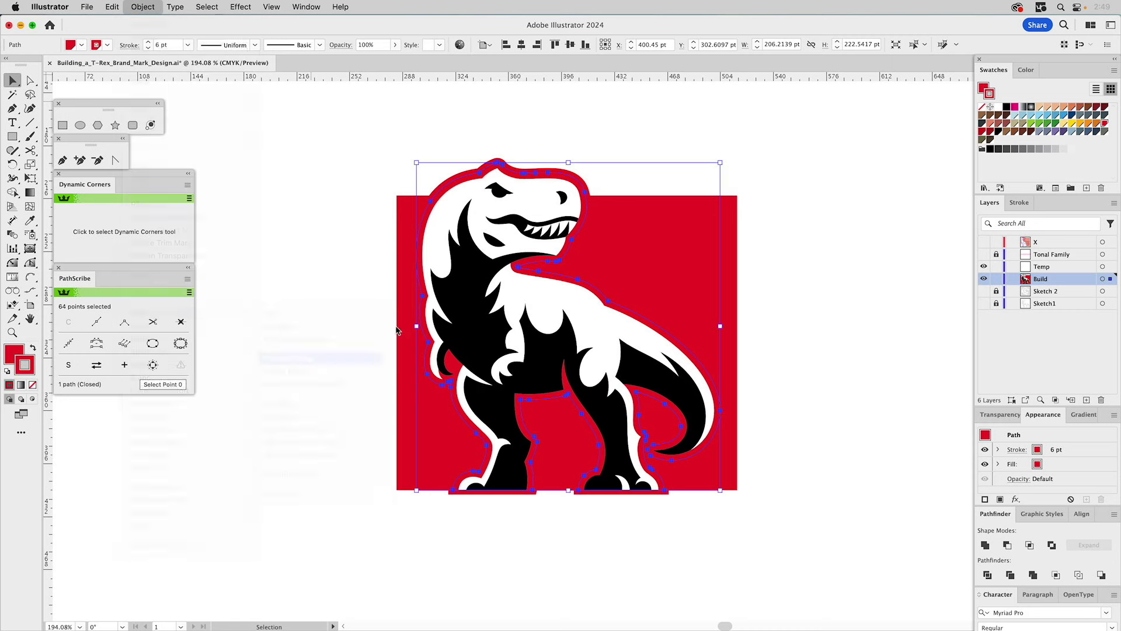
pyautogui.click(985, 545)
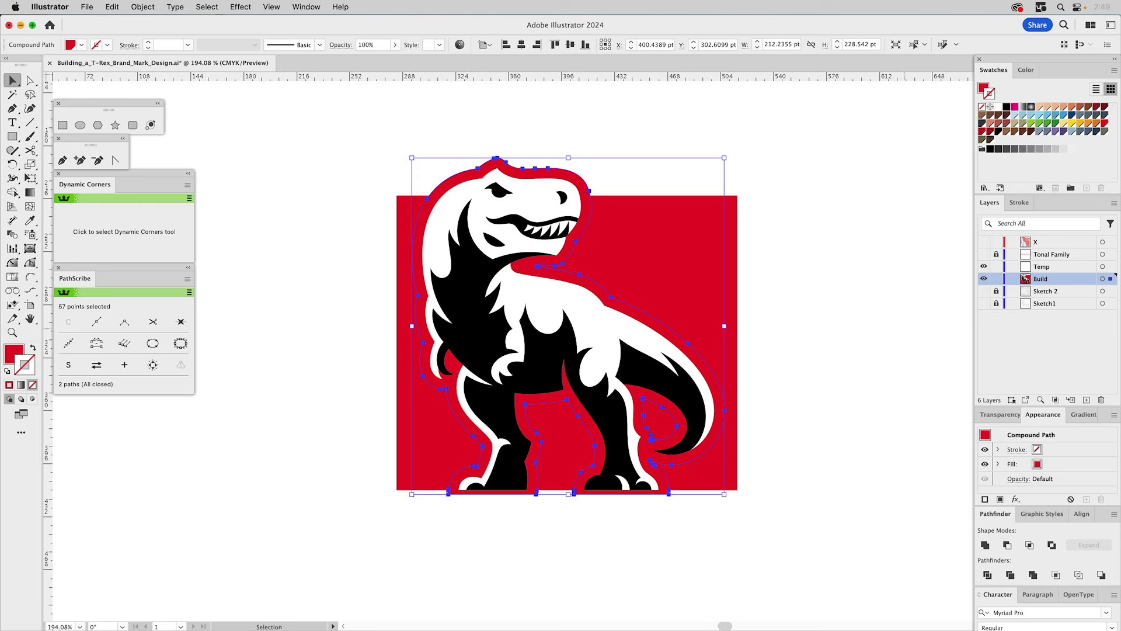
# Step: Draw a red rectangle about 251 × 71 pt below the feet and align its top edge with the background's bottom edge
pyautogui.click(62, 125)
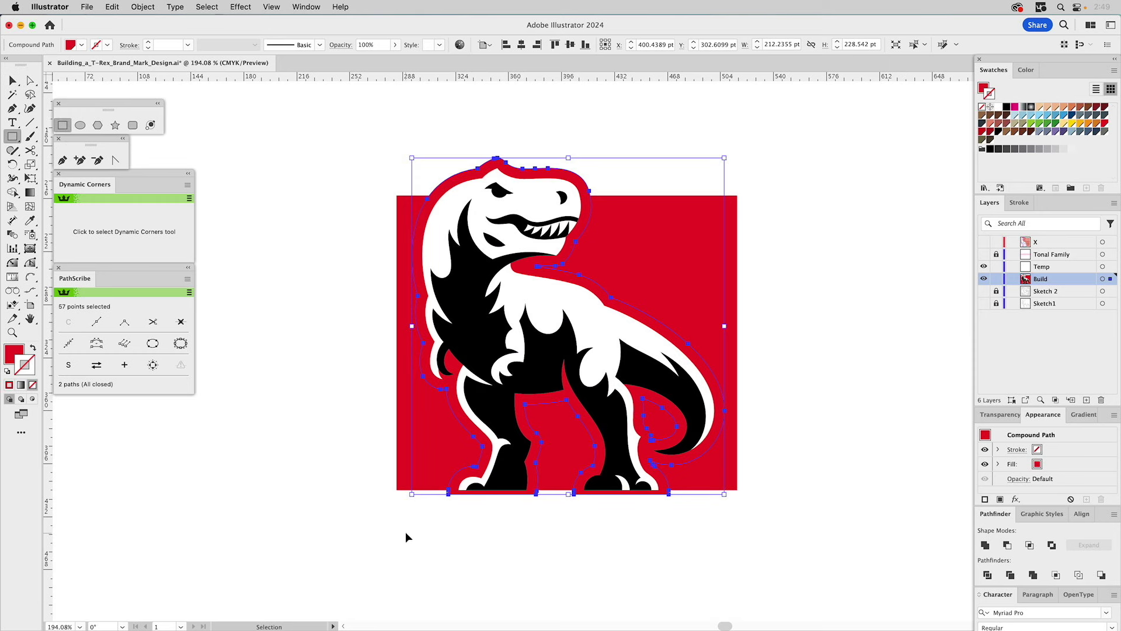
pyautogui.press('super+shift+a')
pyautogui.moveTo(395, 492); pyautogui.dragTo(763, 595)
pyautogui.press('v')
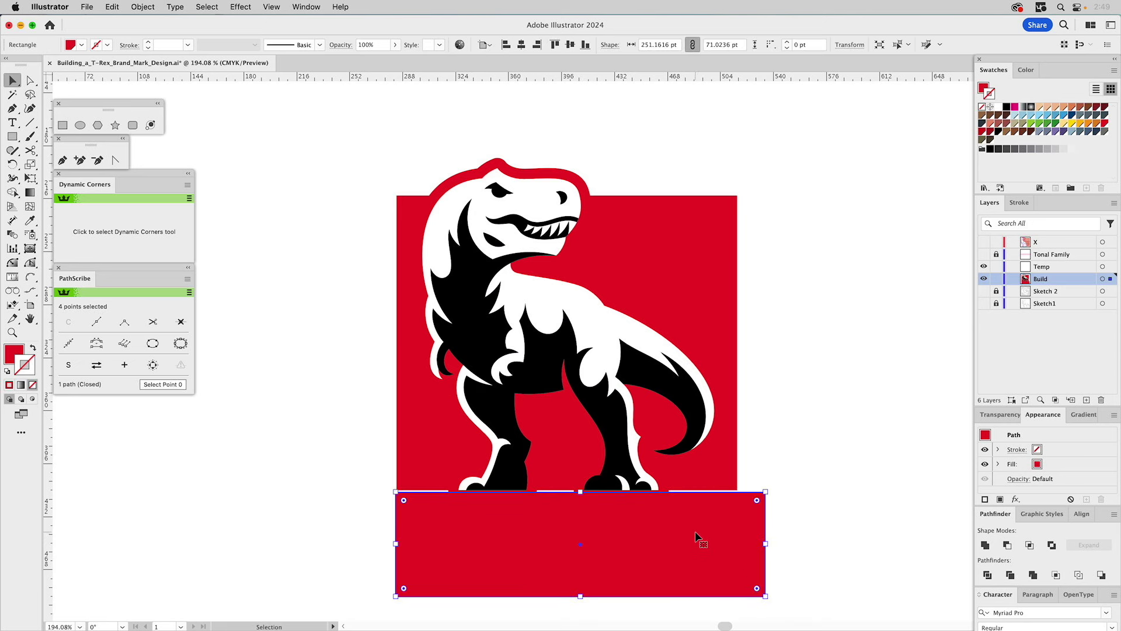
pyautogui.moveTo(698, 533); pyautogui.dragTo(692, 548)
pyautogui.moveTo(759, 512); pyautogui.dragTo(737, 492)
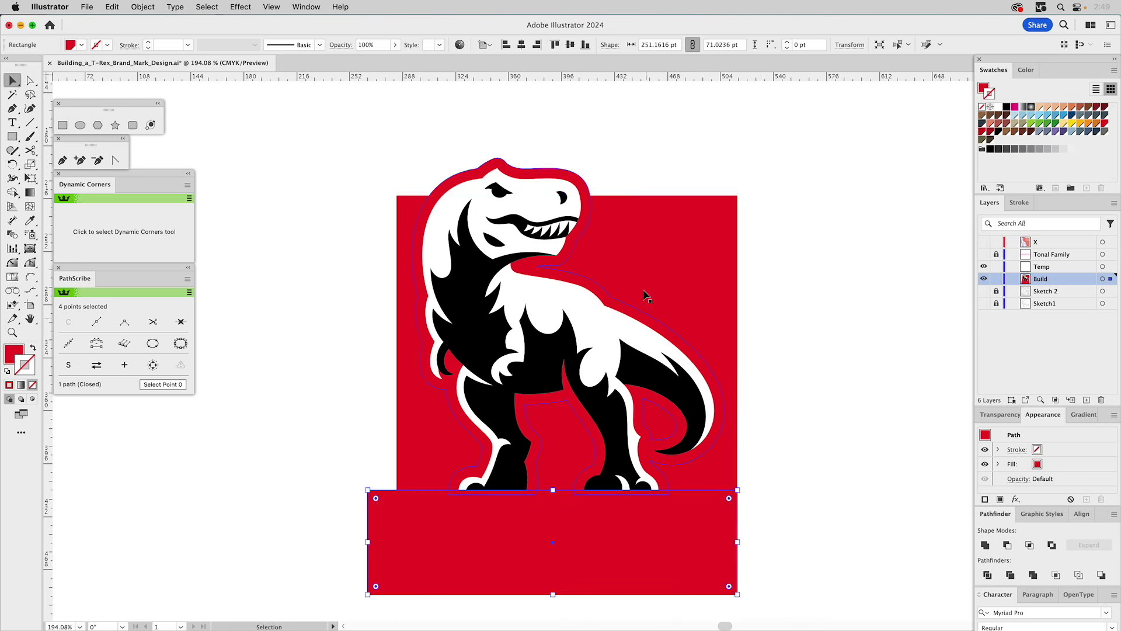
# Step: Subtract the rectangle from the dinosaur's red outline and send the outline and background behind the artwork
pyautogui.keyDown('shift'); pyautogui.click(570, 174); pyautogui.keyUp('shift')
pyautogui.click(1008, 545)
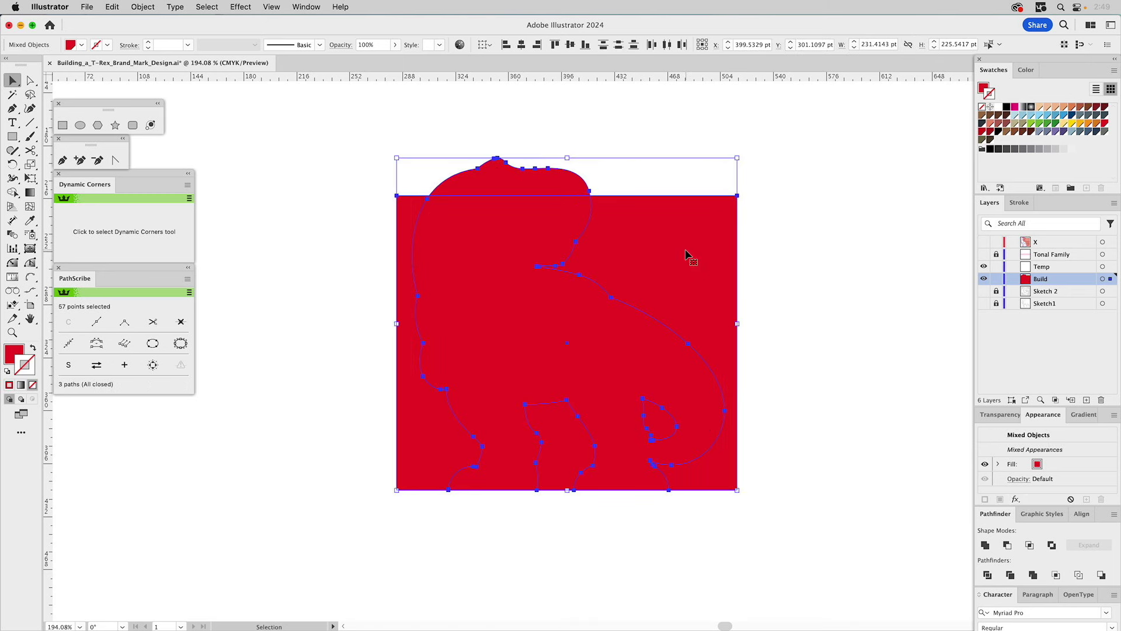
pyautogui.press('super+shift+bracketleft')
pyautogui.click(899, 199)
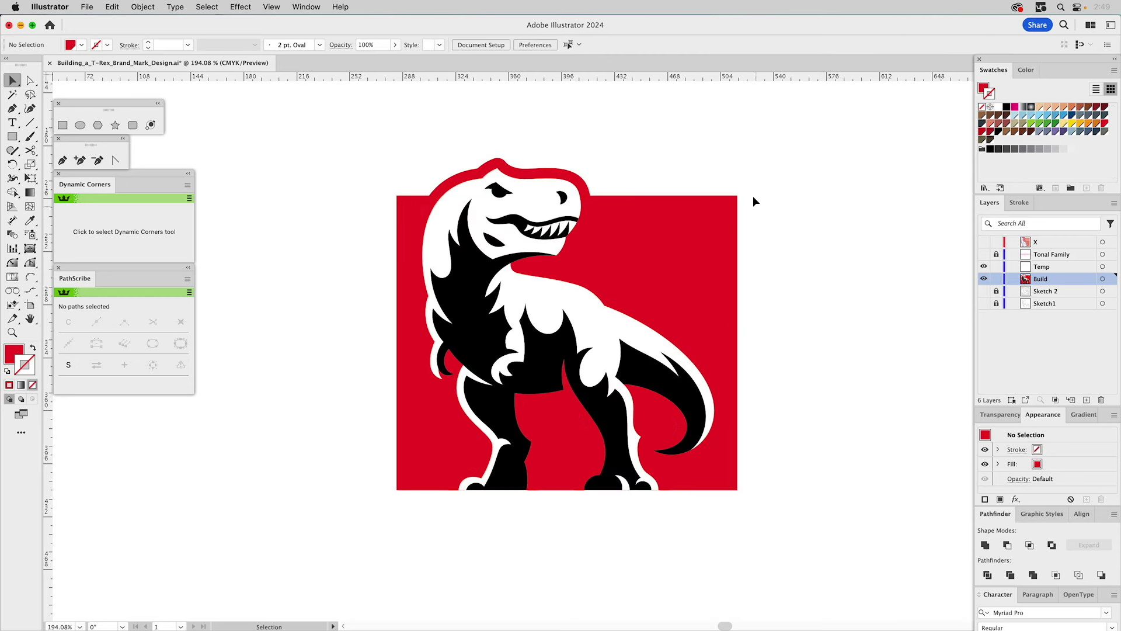
# Step: Narrow the red background rectangle by moving its right edge inward across the dinosaur's tail
pyautogui.press('a')
pyautogui.click(738, 195)
pyautogui.moveTo(737, 490); pyautogui.dragTo(700, 489)
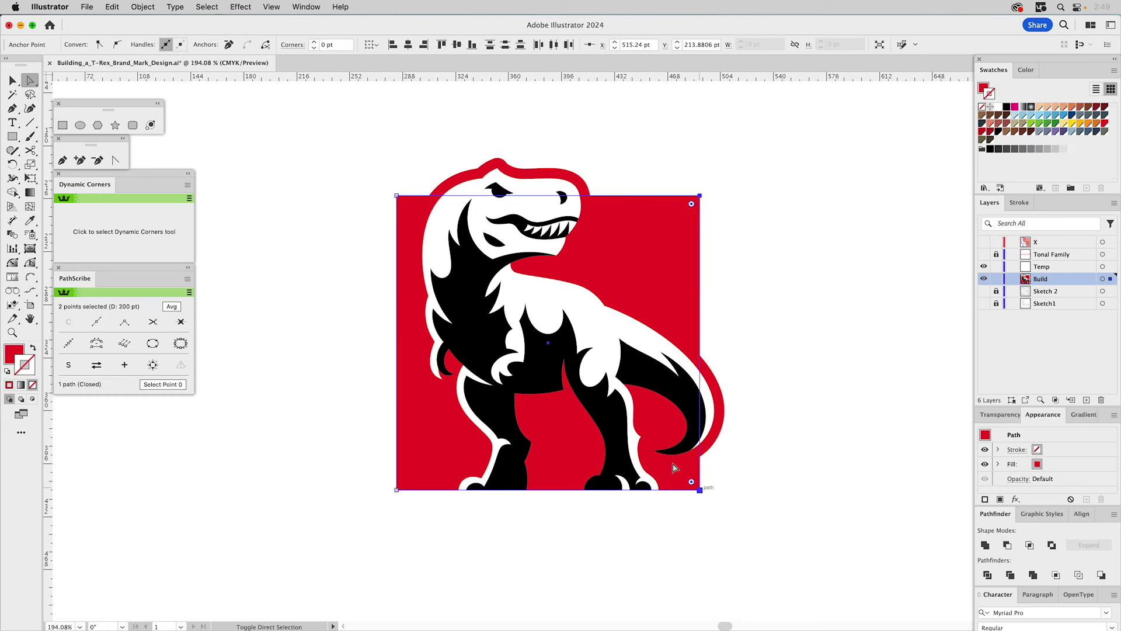
# Step: Replace the red background rectangle with a 200 × 200 pt square of the same red, sent behind the dinosaur
pyautogui.click(63, 126)
pyautogui.press('super+shift+a')
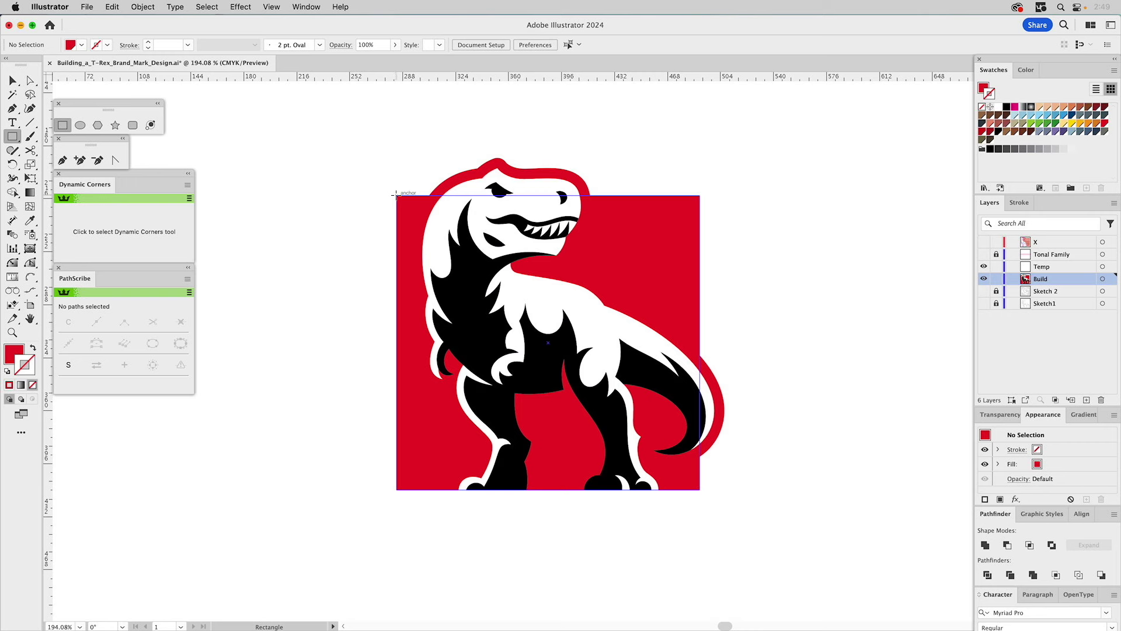
pyautogui.moveTo(397, 198); pyautogui.dragTo(404, 490)
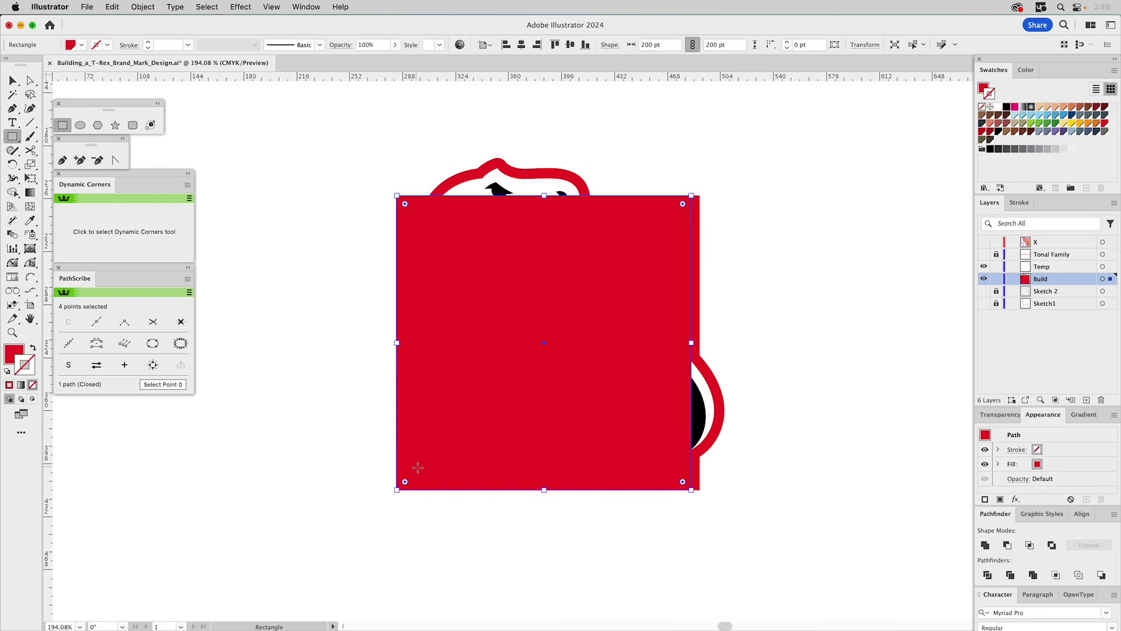
pyautogui.press('super+shift+bracketleft')
pyautogui.press('v')
pyautogui.click(709, 208)
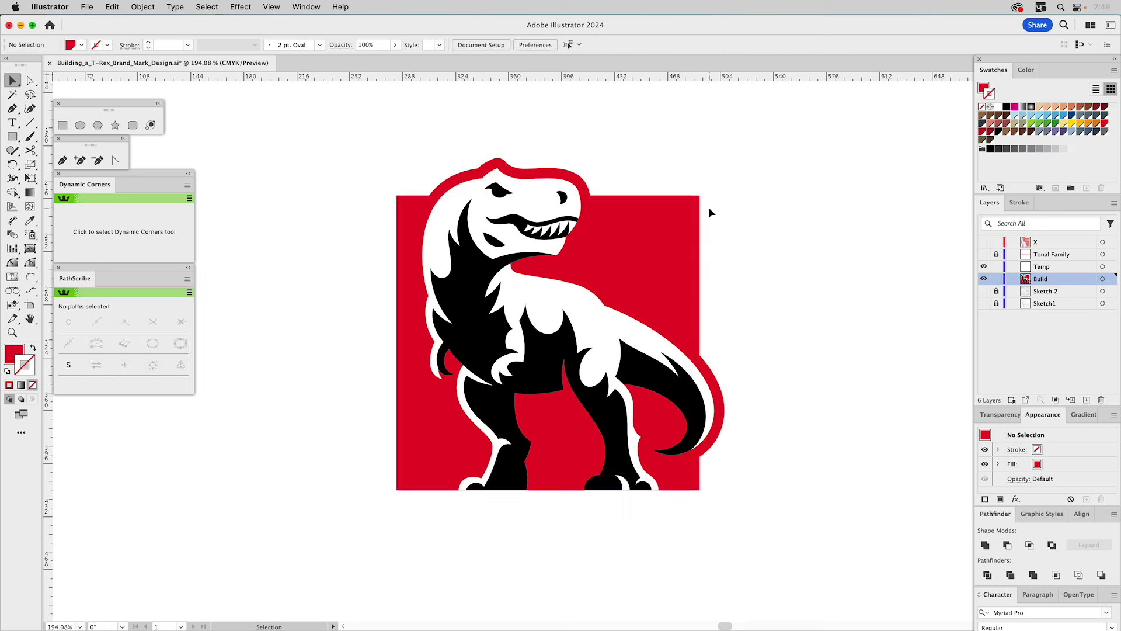
pyautogui.click(698, 204)
pyautogui.click(701, 204)
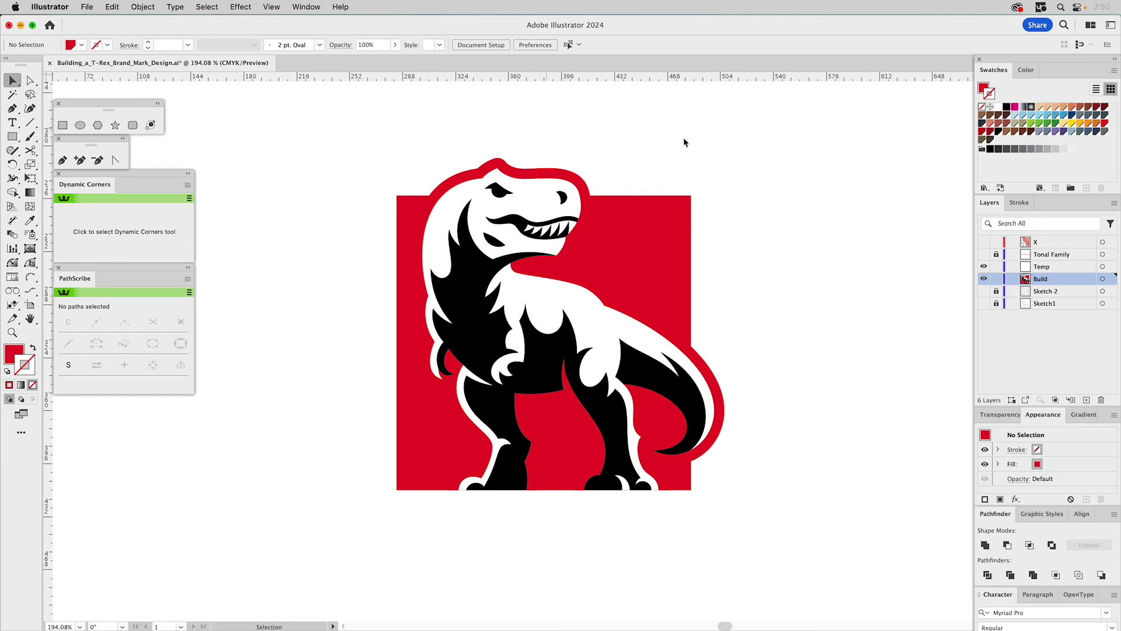
# Step: Group the dinosaur artwork together with its red outline and square background
pyautogui.moveTo(395, 173); pyautogui.dragTo(804, 541)
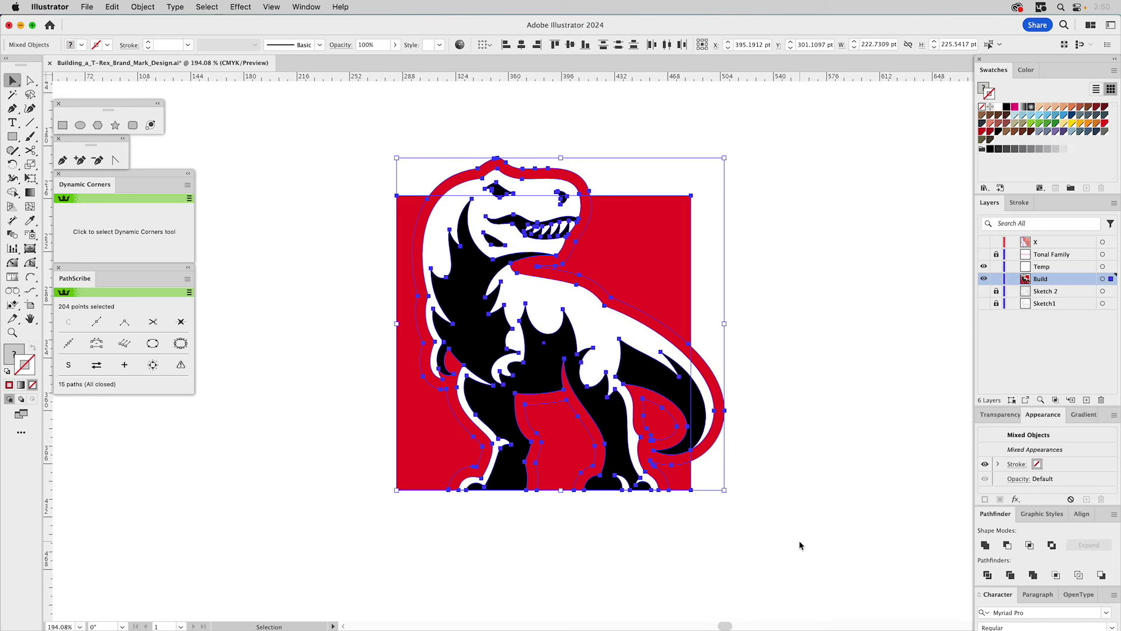
pyautogui.press('super+g')
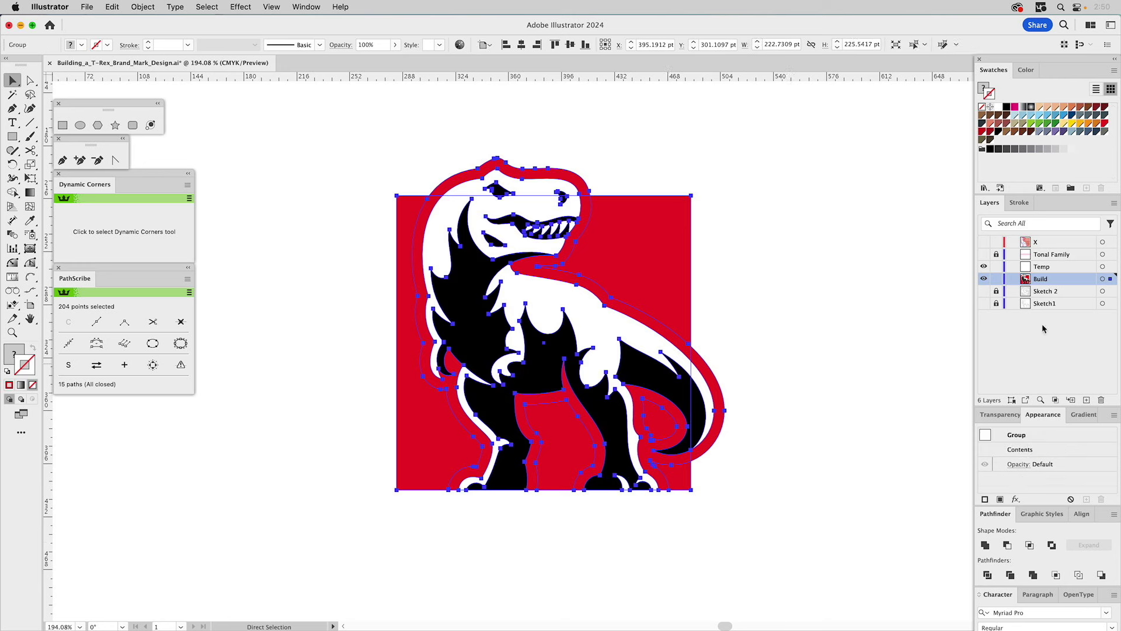
pyautogui.press('super+shift+a')
# Step: Duplicate the Build layer, name the copy Rounding, and hide the original Build layer and the Temp layer
pyautogui.click(12, 333)
pyautogui.click(1114, 203)
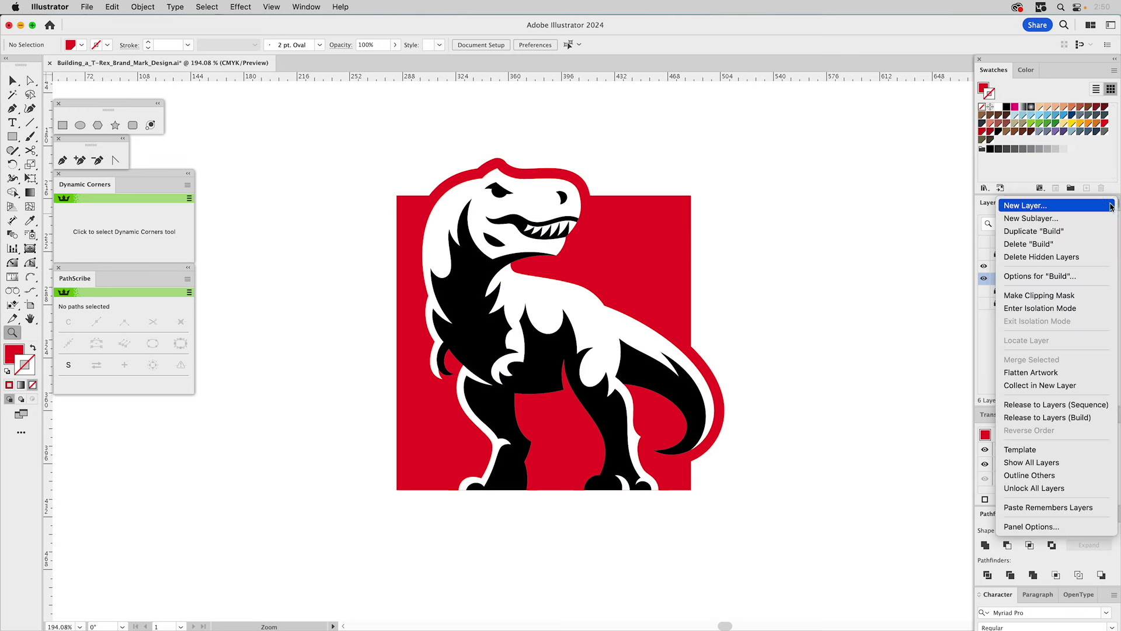
pyautogui.click(1038, 231)
pyautogui.click(984, 291)
pyautogui.click(1047, 280)
pyautogui.doubleClick(1048, 280)
pyautogui.write('Rounding')
pyautogui.press('Return')
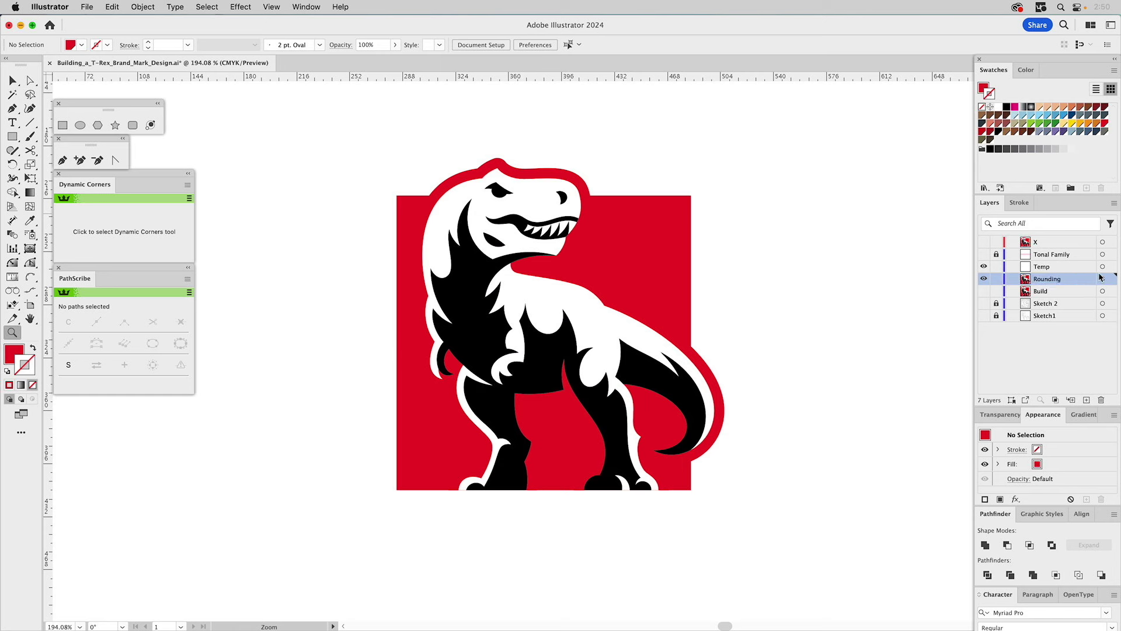
pyautogui.click(984, 266)
# Step: Round the three pointed shading tips on the dinosaur's neck to a 0.196 pt radius with the Dynamic Corners tool
pyautogui.click(12, 332)
pyautogui.moveTo(409, 168); pyautogui.dragTo(625, 320)
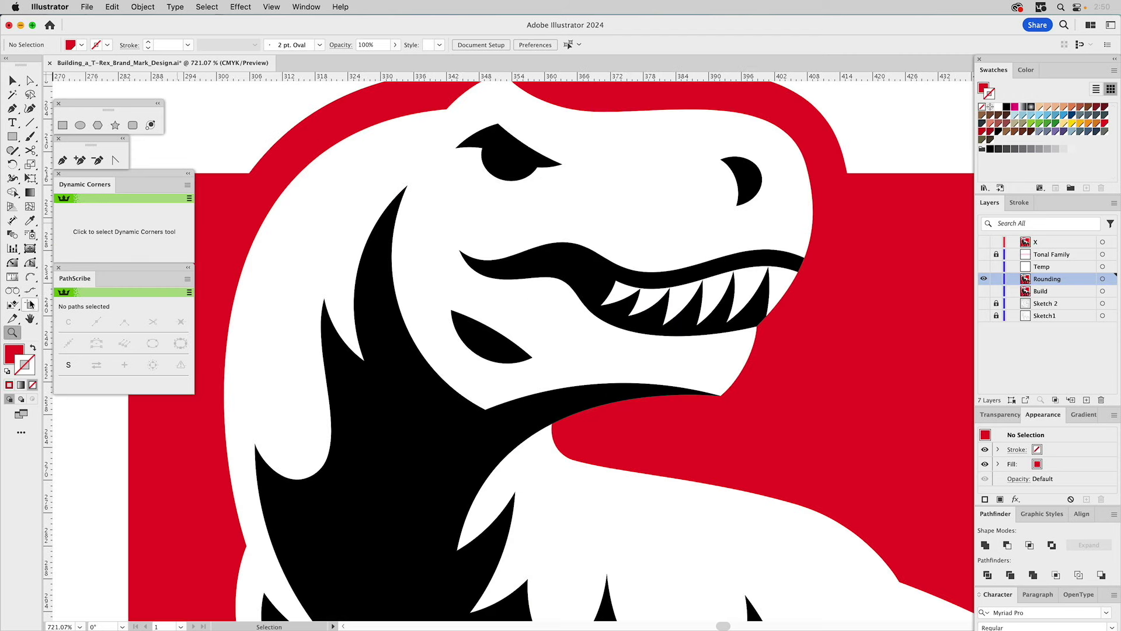
pyautogui.click(31, 264)
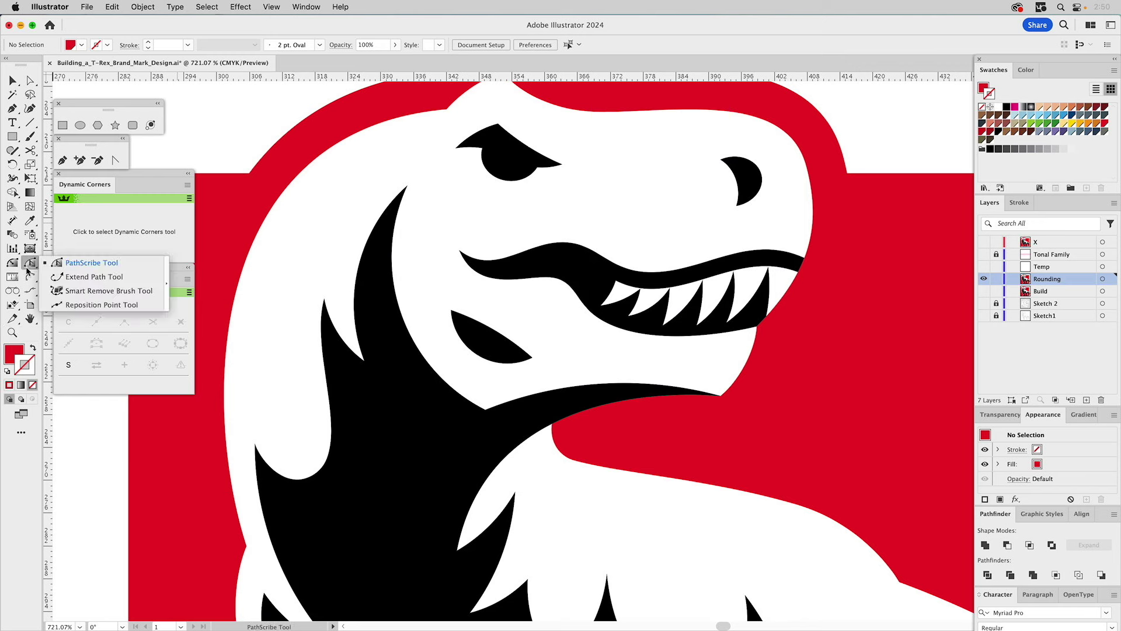
pyautogui.click(29, 264)
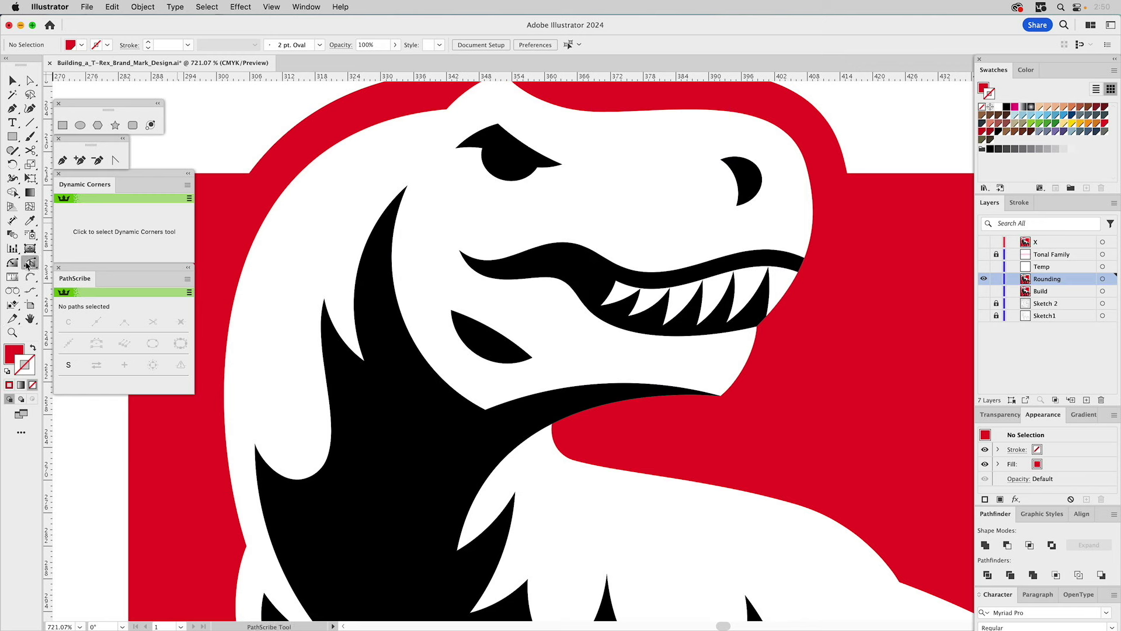
pyautogui.click(11, 265)
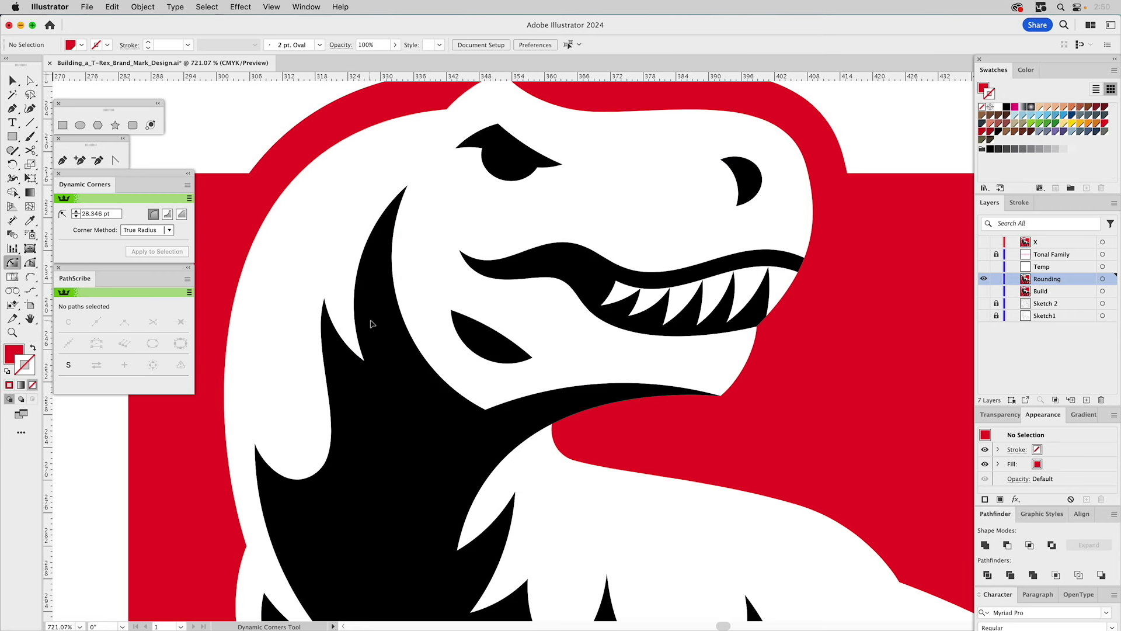
pyautogui.click(408, 193)
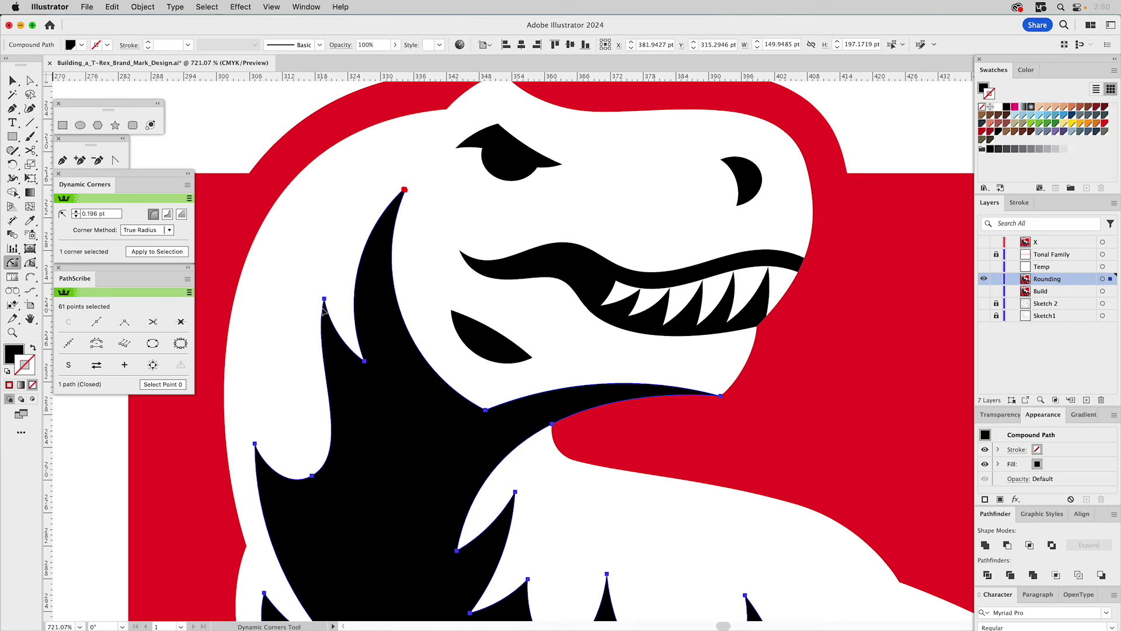
pyautogui.click(253, 104)
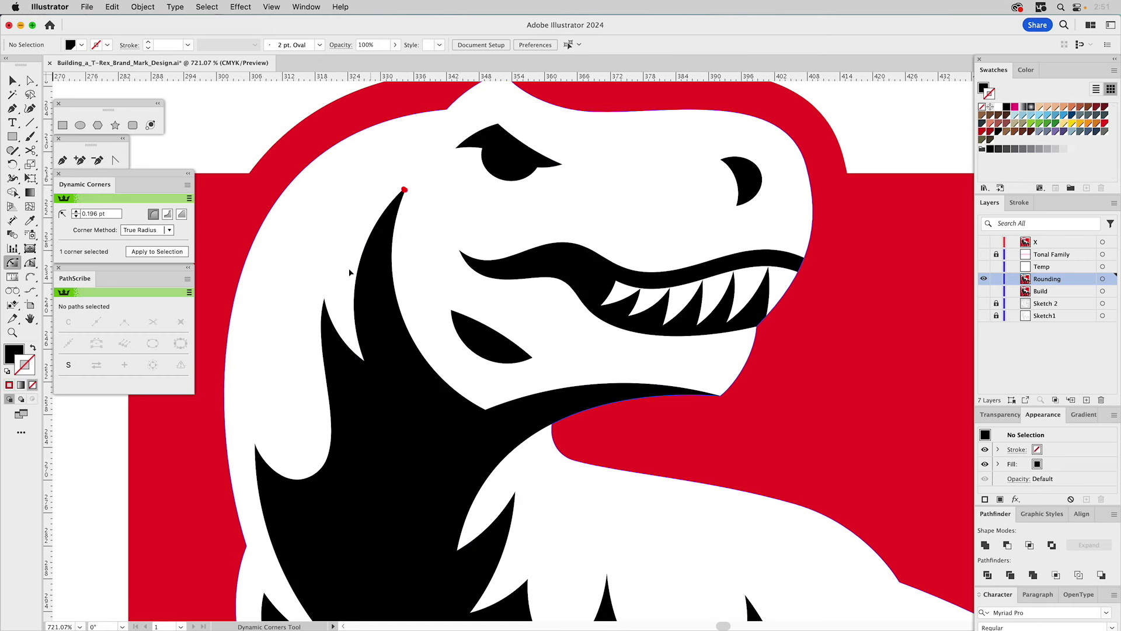
pyautogui.click(325, 303)
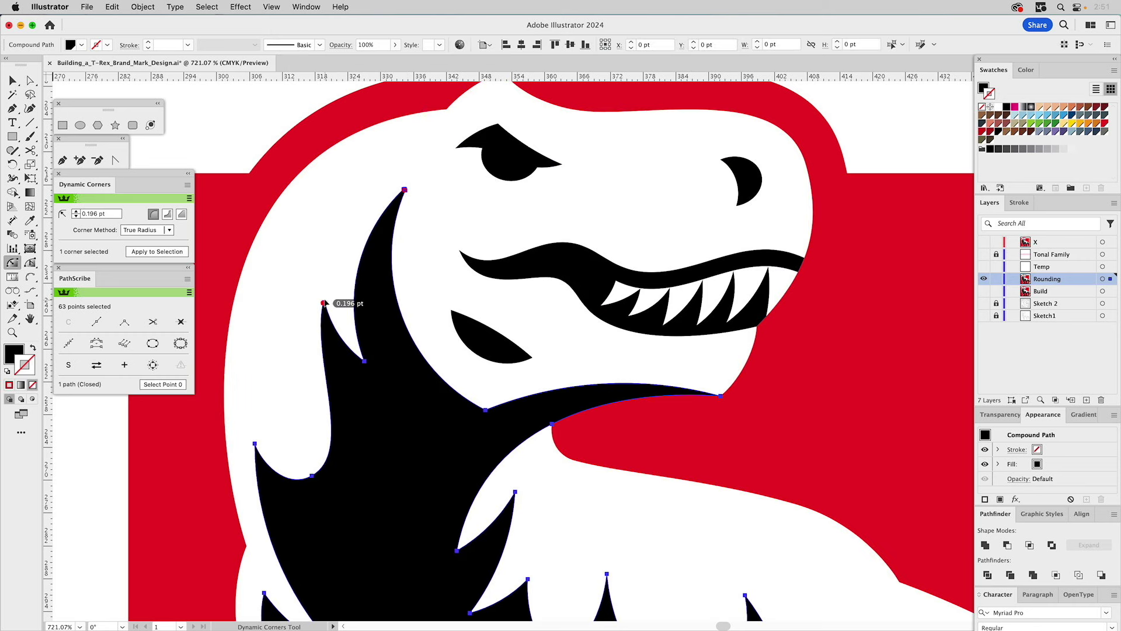
pyautogui.click(255, 448)
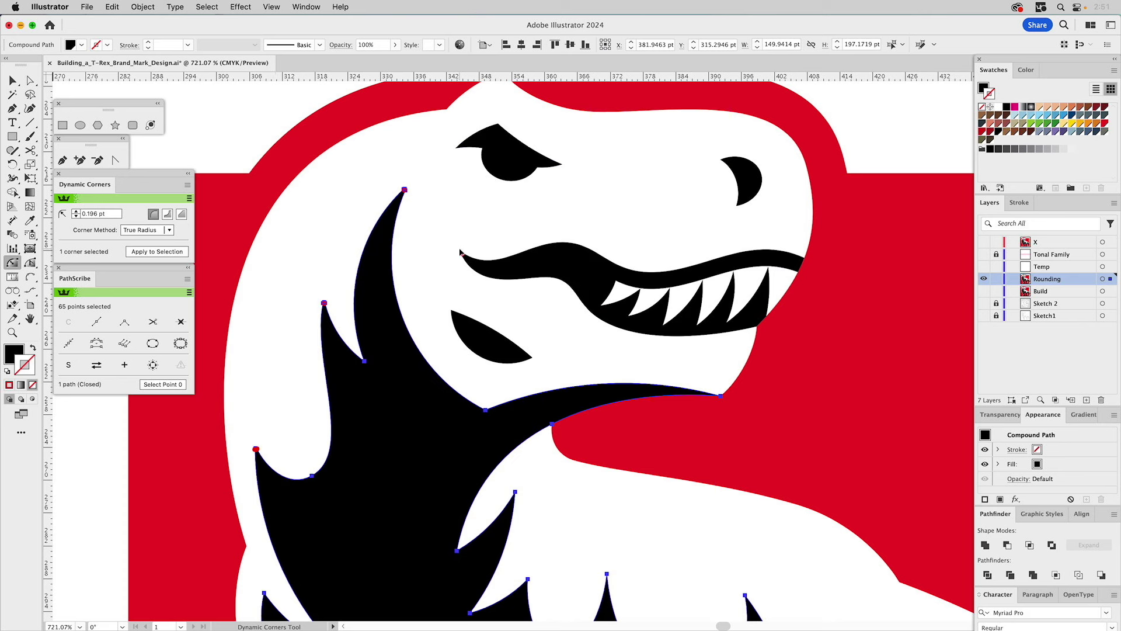
# Step: Round the back corner of the mouth and the eye's pointed corners to a 0.196 pt radius
pyautogui.keyDown('shift'); pyautogui.click(460, 251); pyautogui.keyUp('shift')
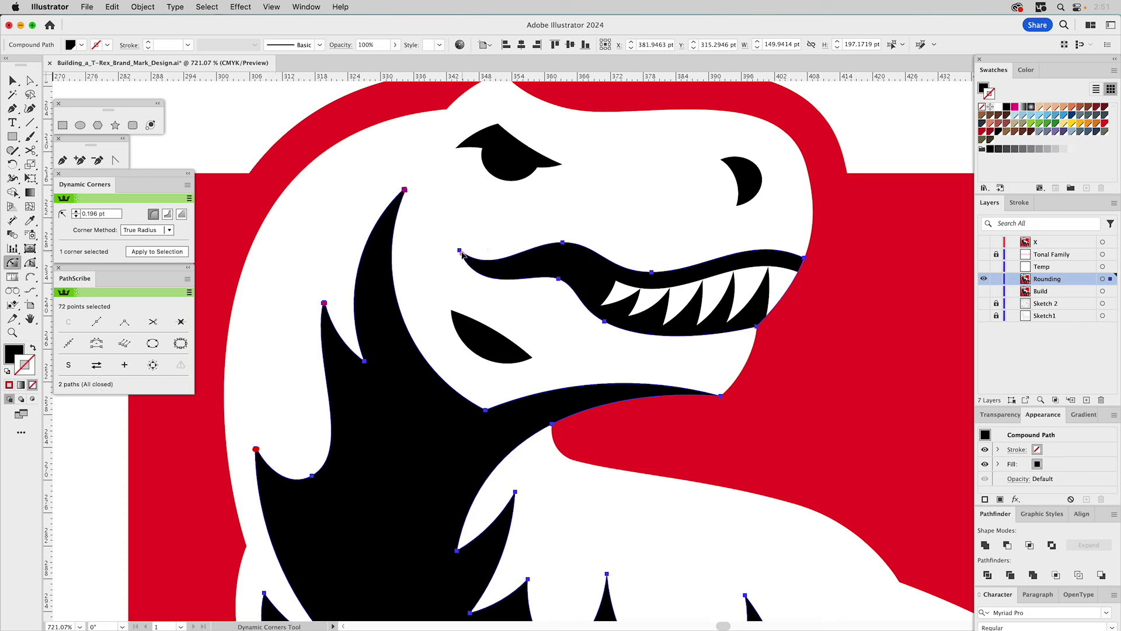
pyautogui.keyDown('shift'); pyautogui.click(461, 252); pyautogui.keyUp('shift')
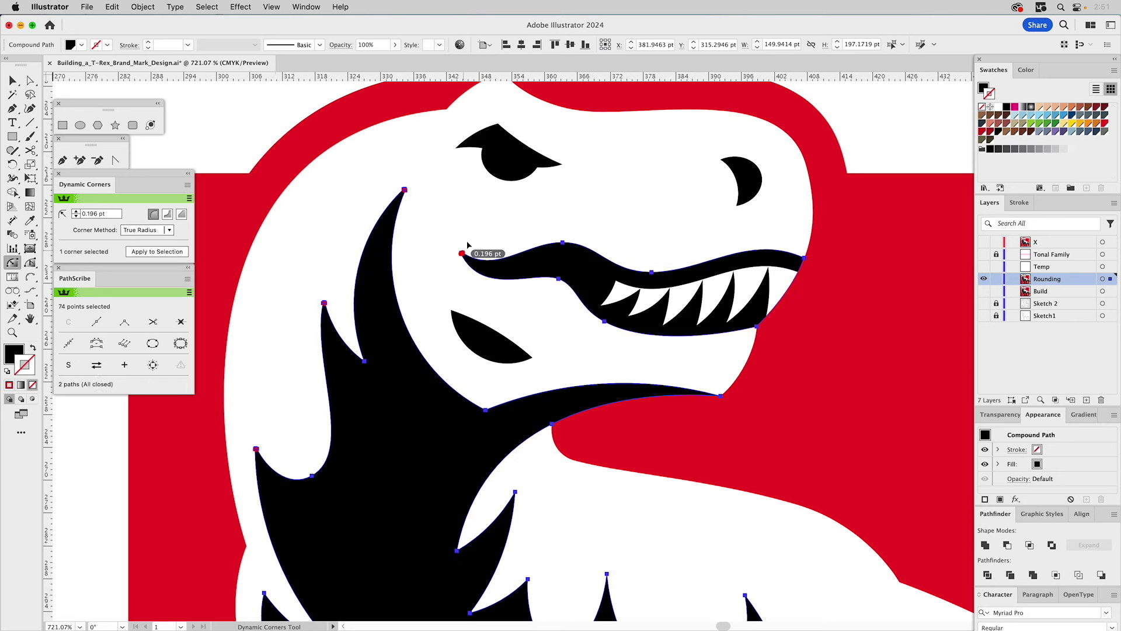
pyautogui.keyDown('shift'); pyautogui.click(458, 147); pyautogui.keyUp('shift')
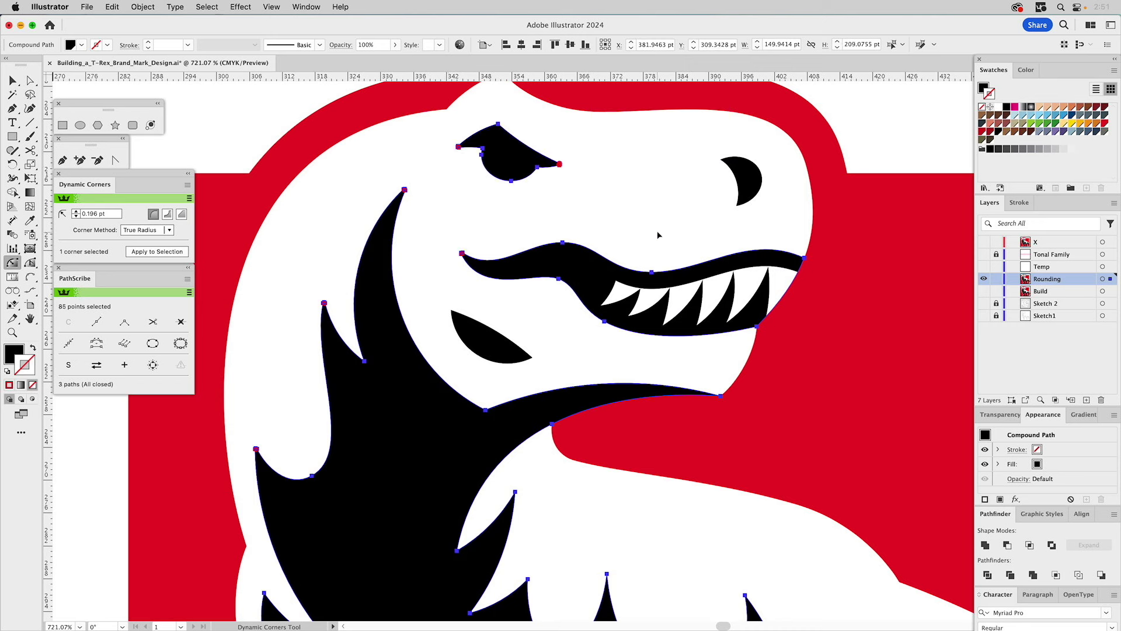
# Step: Round the black shading tips along the dinosaur's chest, shoulder and side to a 0.196 pt radius
pyautogui.scroll(-5, 580, 340)
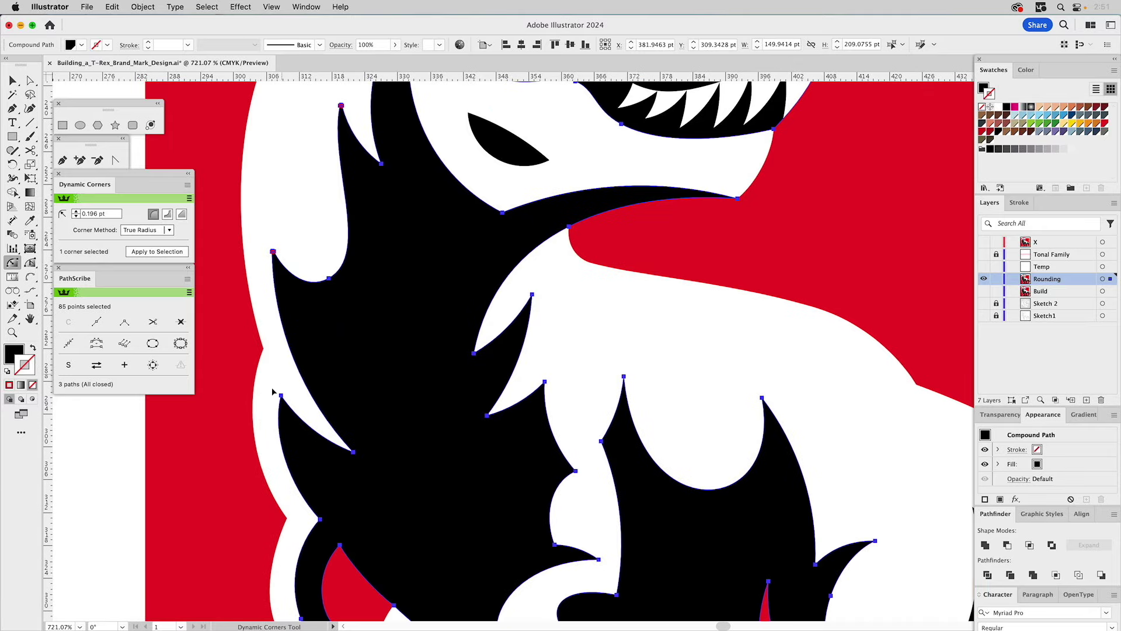
pyautogui.click(281, 396)
pyautogui.click(531, 296)
pyautogui.click(544, 383)
pyautogui.click(624, 379)
pyautogui.click(762, 399)
# Step: Round the shading tips around the thigh and the small arm to 0.196 pt, and deselect the artwork
pyautogui.moveTo(789, 420); pyautogui.dragTo(733, 181)
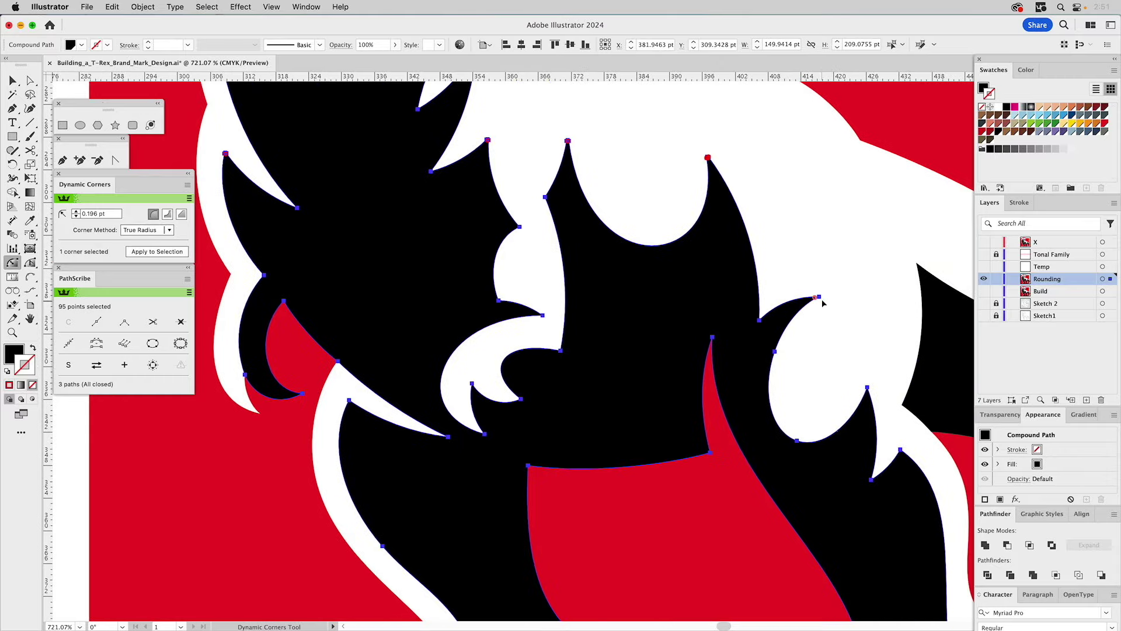
pyautogui.click(816, 297)
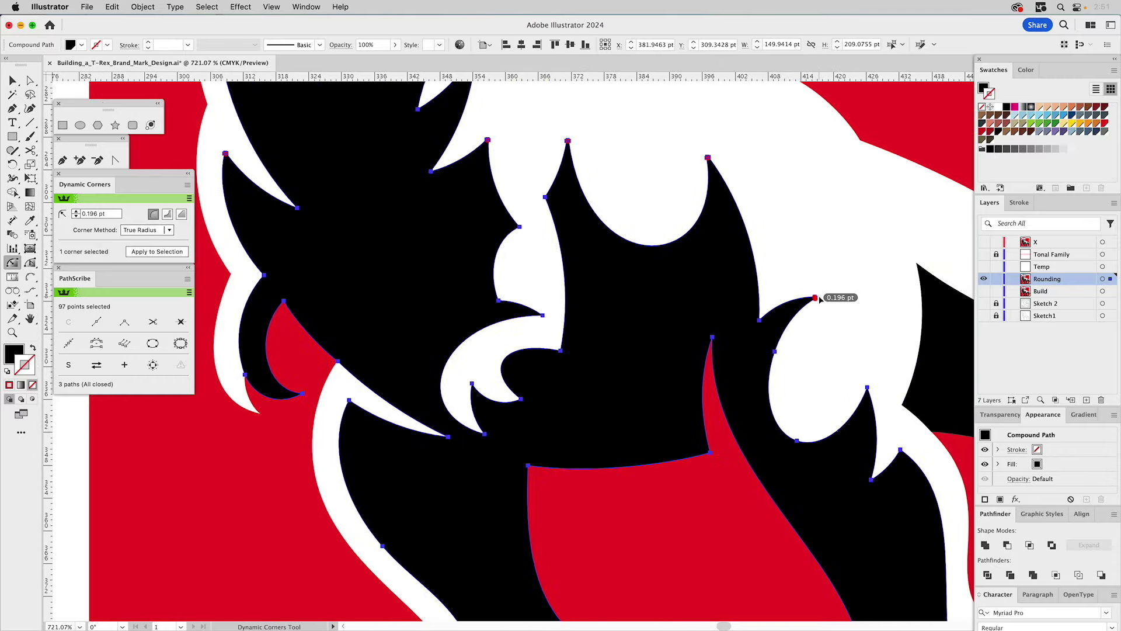
pyautogui.click(867, 388)
pyautogui.click(901, 451)
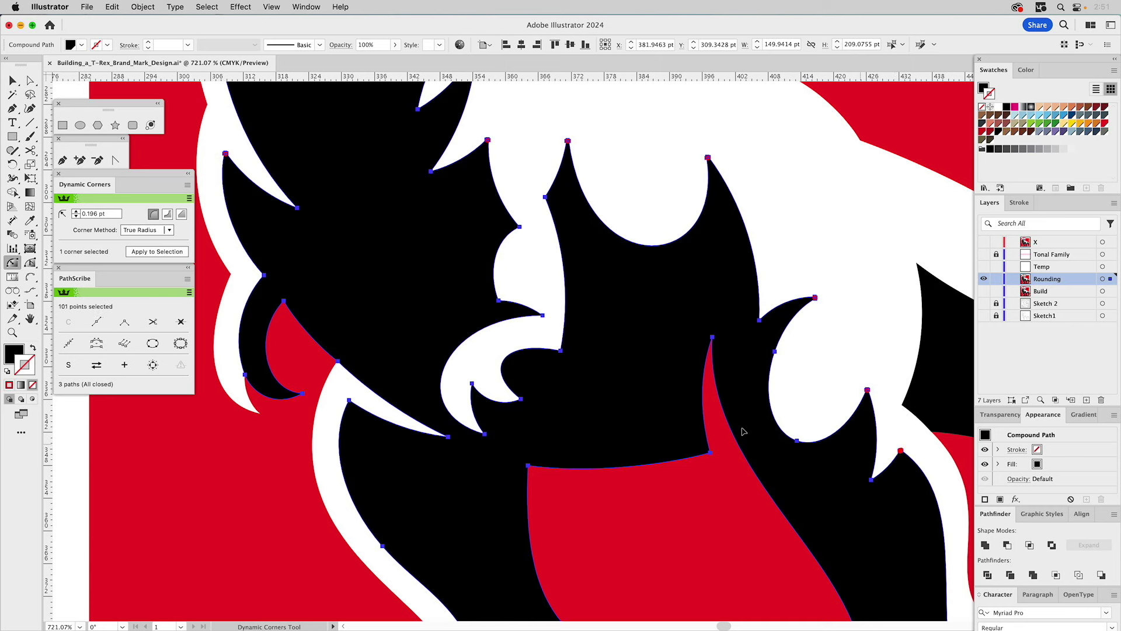
pyautogui.click(483, 432)
pyautogui.click(560, 351)
pyautogui.press('z')
pyautogui.keyDown('alt'); pyautogui.click(551, 237); pyautogui.keyUp('alt')
pyautogui.keyDown('alt'); pyautogui.click(551, 237); pyautogui.keyUp('alt')
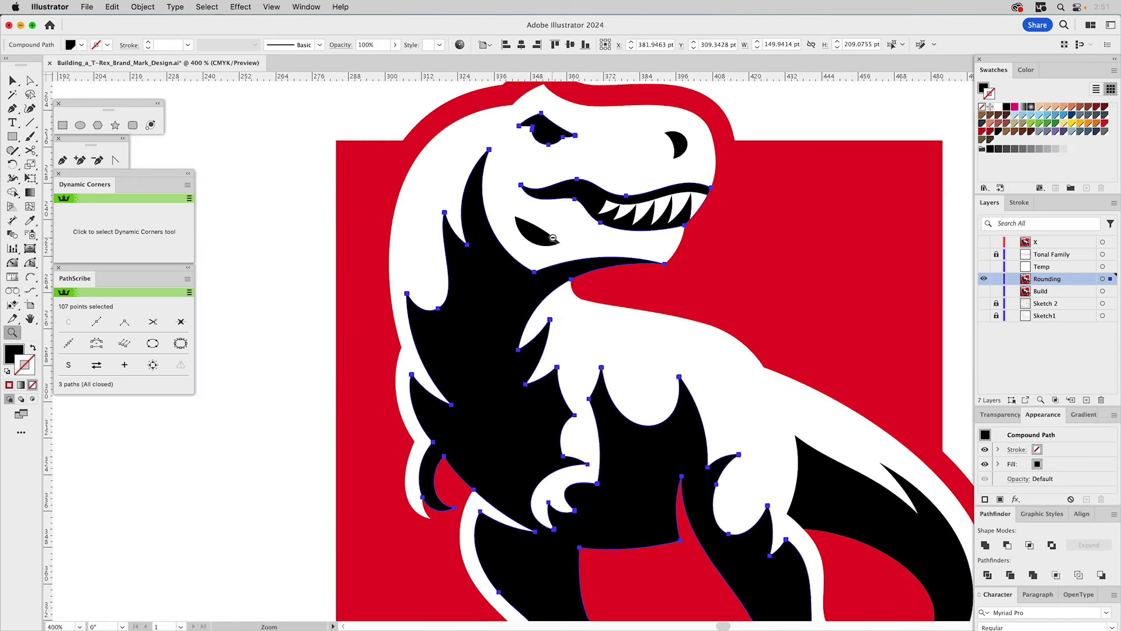
pyautogui.keyDown('super'); pyautogui.click(292, 214); pyautogui.keyUp('super')
# Step: Round the sharp brow corner on top of the dinosaur's white head silhouette with the Dynamic Corners tool
pyautogui.moveTo(648, 186); pyautogui.dragTo(611, 235)
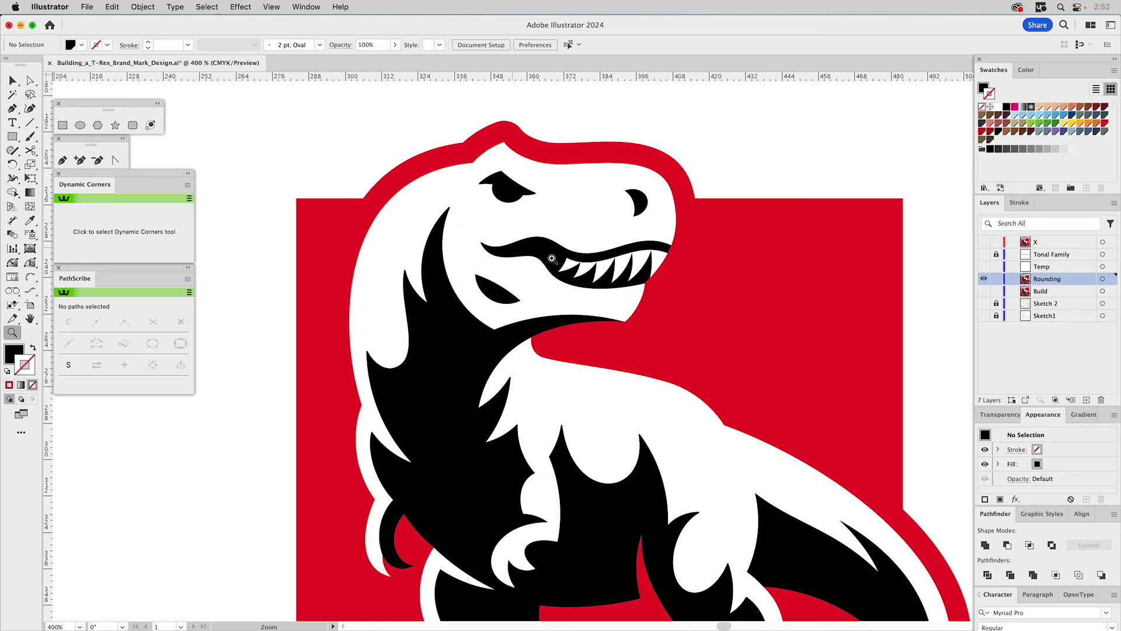
pyautogui.moveTo(458, 108); pyautogui.dragTo(782, 420)
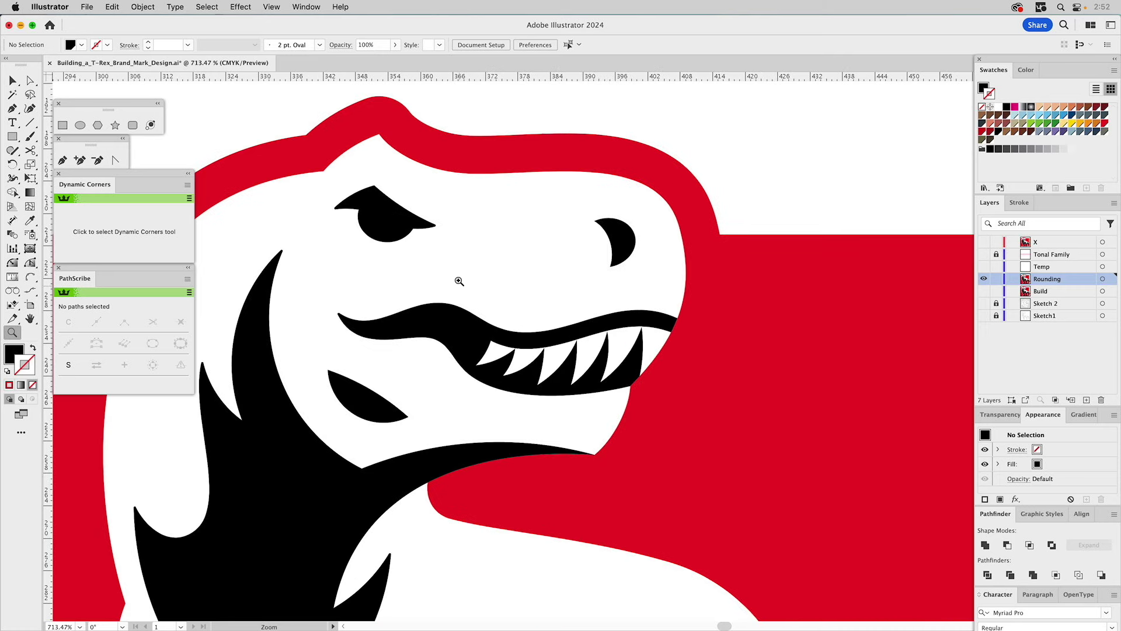
pyautogui.click(30, 262)
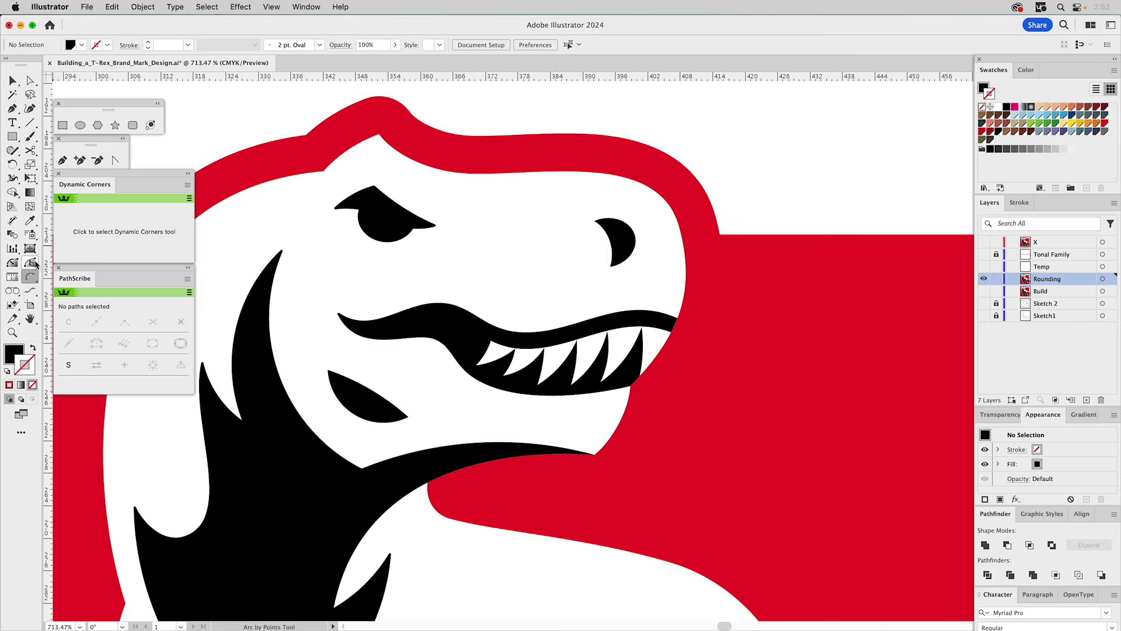
pyautogui.click(380, 136)
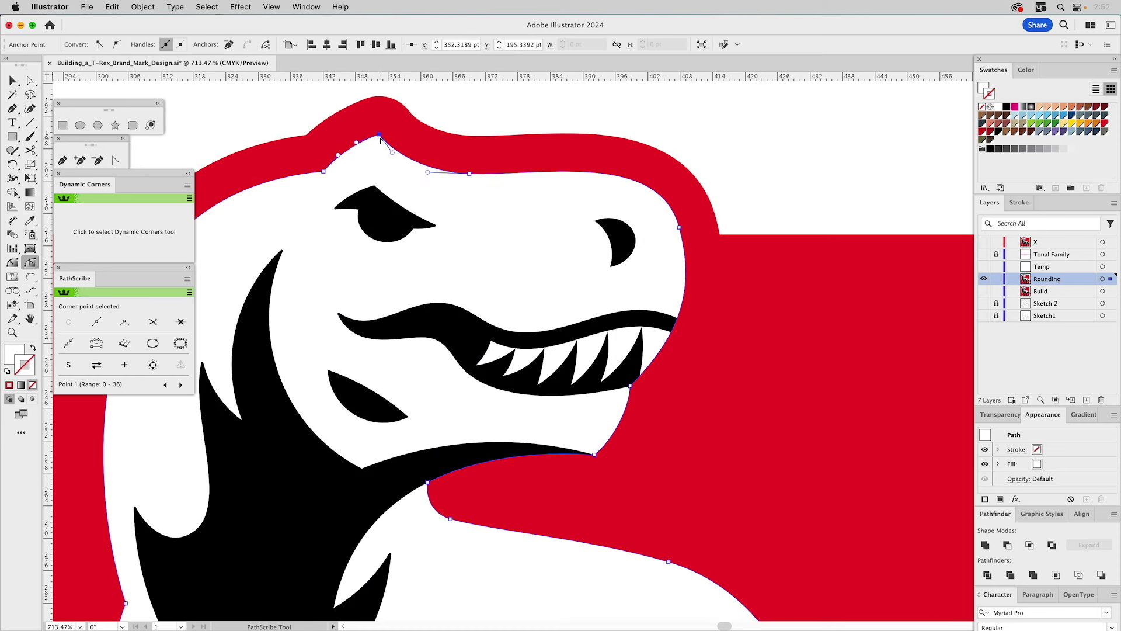
pyautogui.click(12, 262)
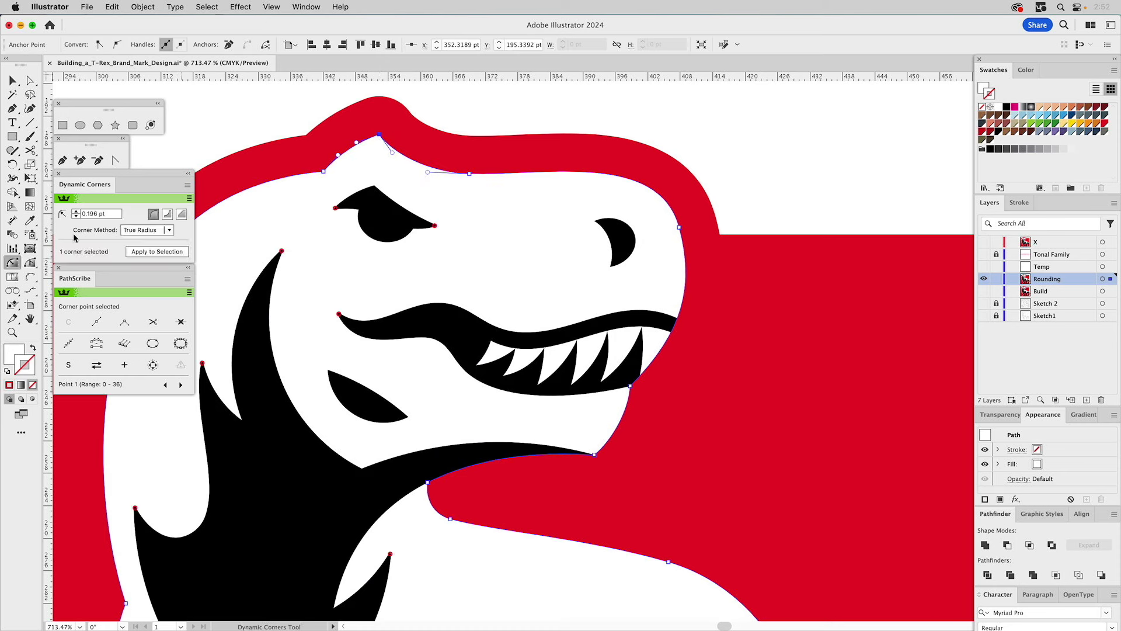
pyautogui.moveTo(380, 139); pyautogui.dragTo(395, 143)
pyautogui.keyDown('super'); pyautogui.click(456, 96); pyautogui.keyUp('super')
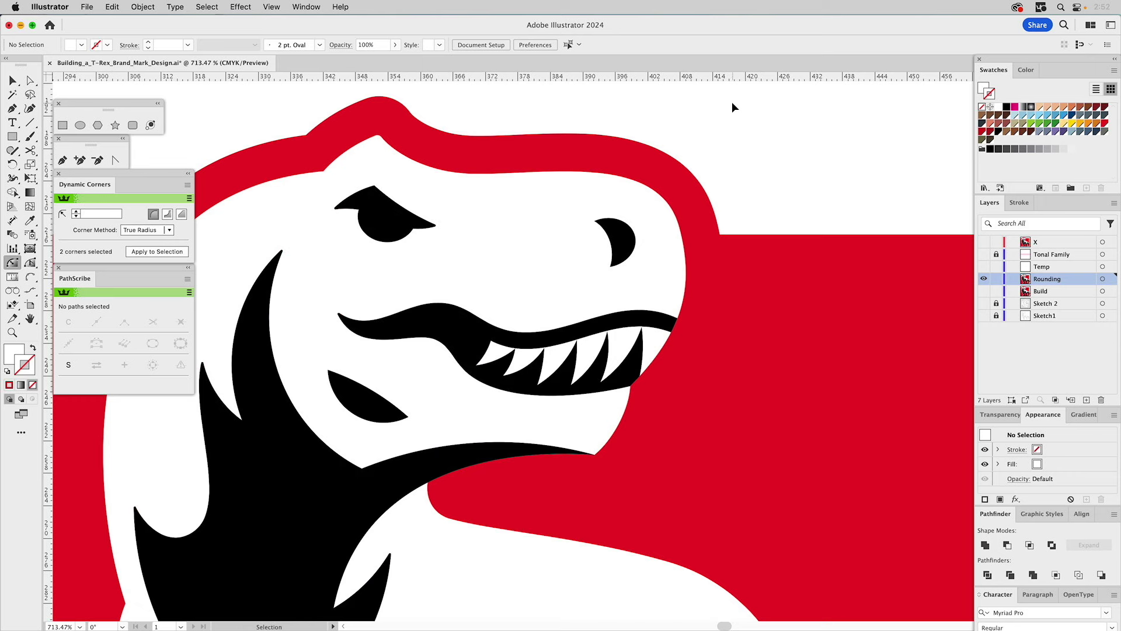
# Step: Recolor the dinosaur's outline and the square background with a darker red swatch
pyautogui.press('super+0')
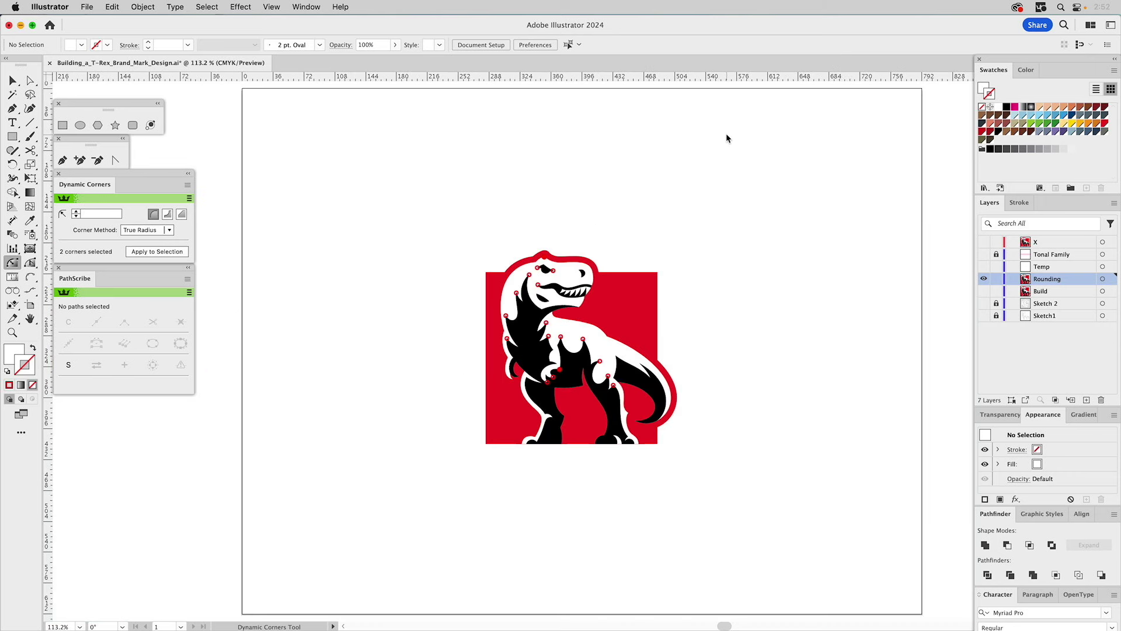
pyautogui.press('v')
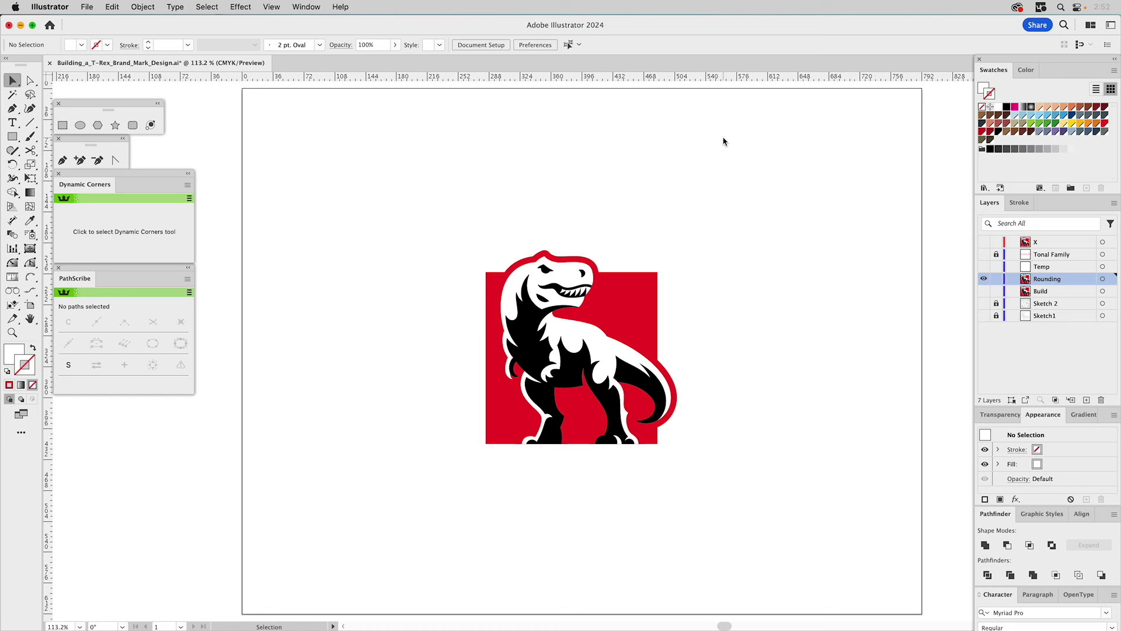
pyautogui.click(628, 294)
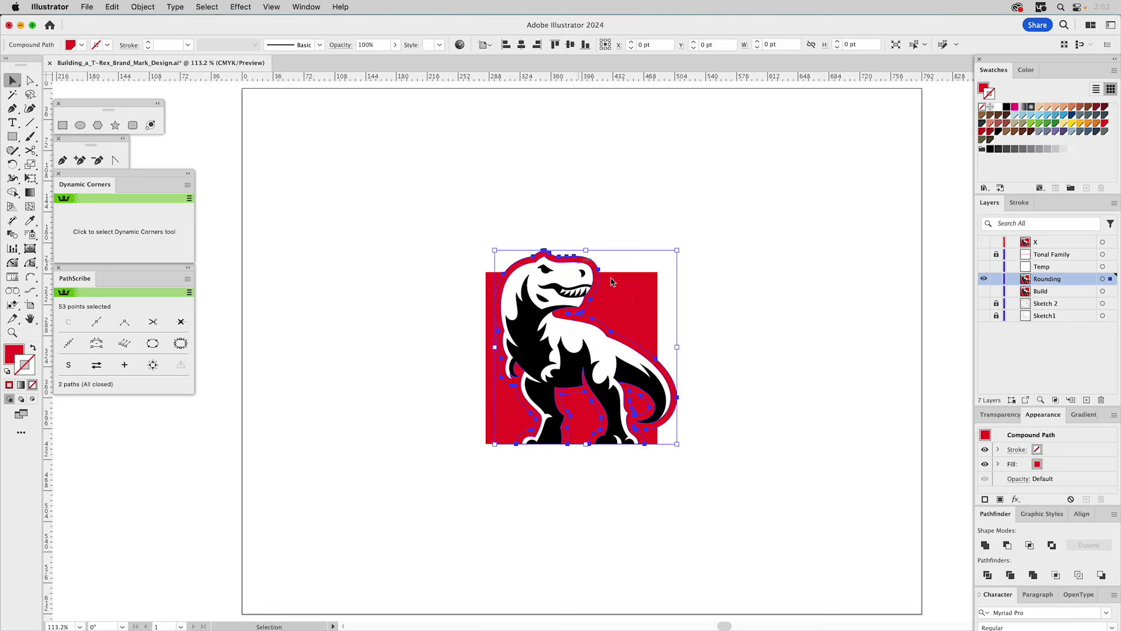
pyautogui.press('super+a')
pyautogui.click(981, 131)
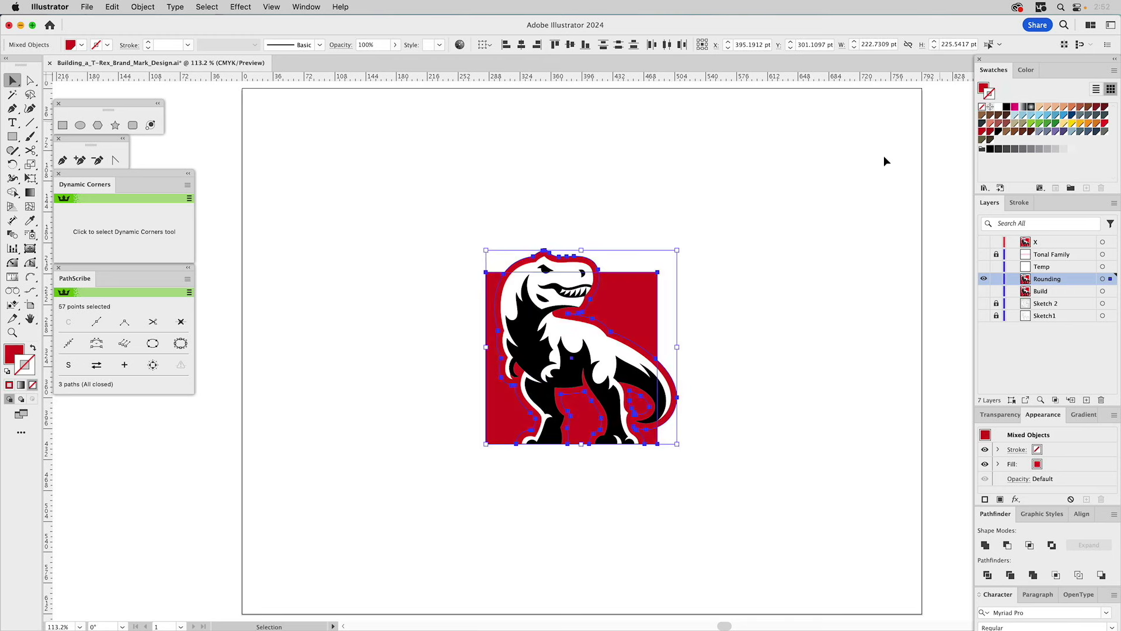
pyautogui.click(822, 209)
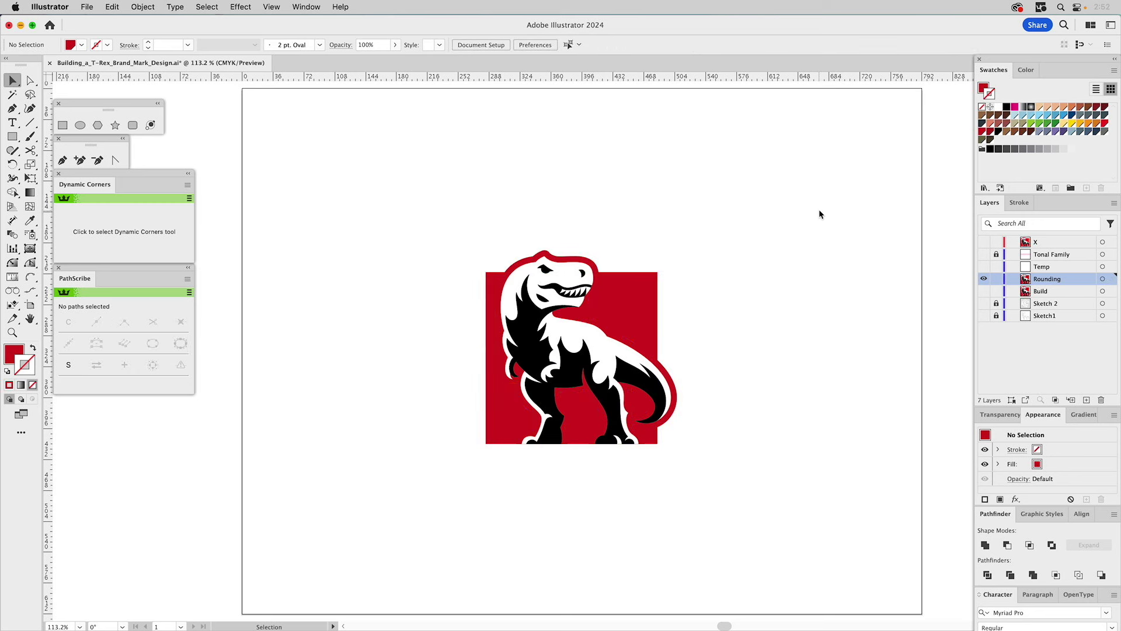
# Step: Change the fill of the dinosaur's outline and square background to the orange swatch (FAA61A), leaving them without a stroke
pyautogui.moveTo(670, 249); pyautogui.dragTo(597, 287)
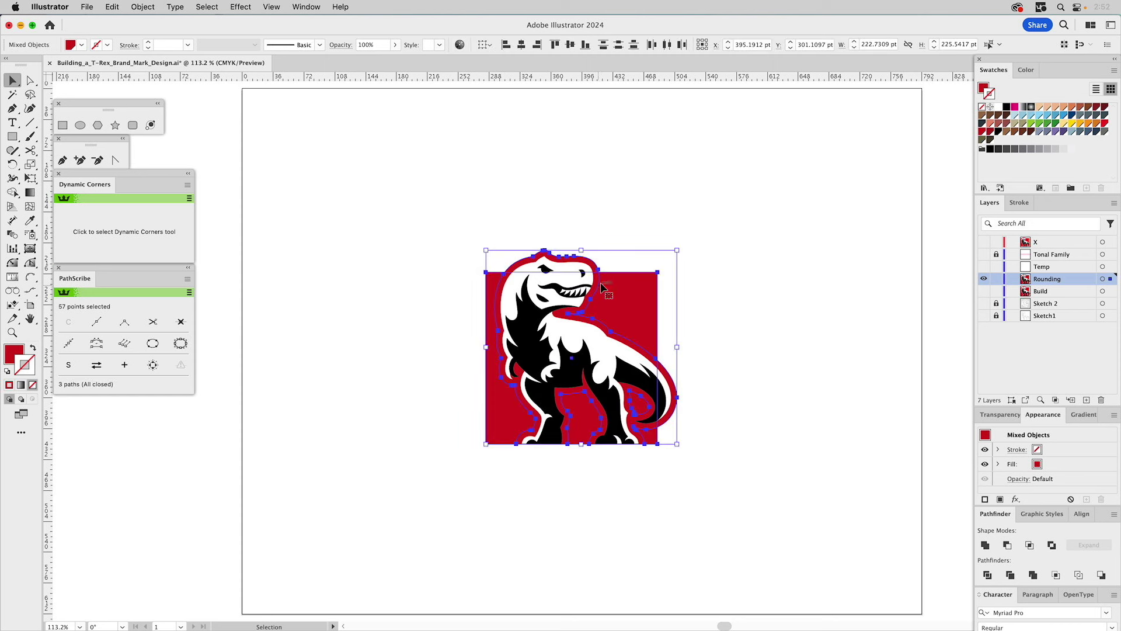
pyautogui.click(1089, 126)
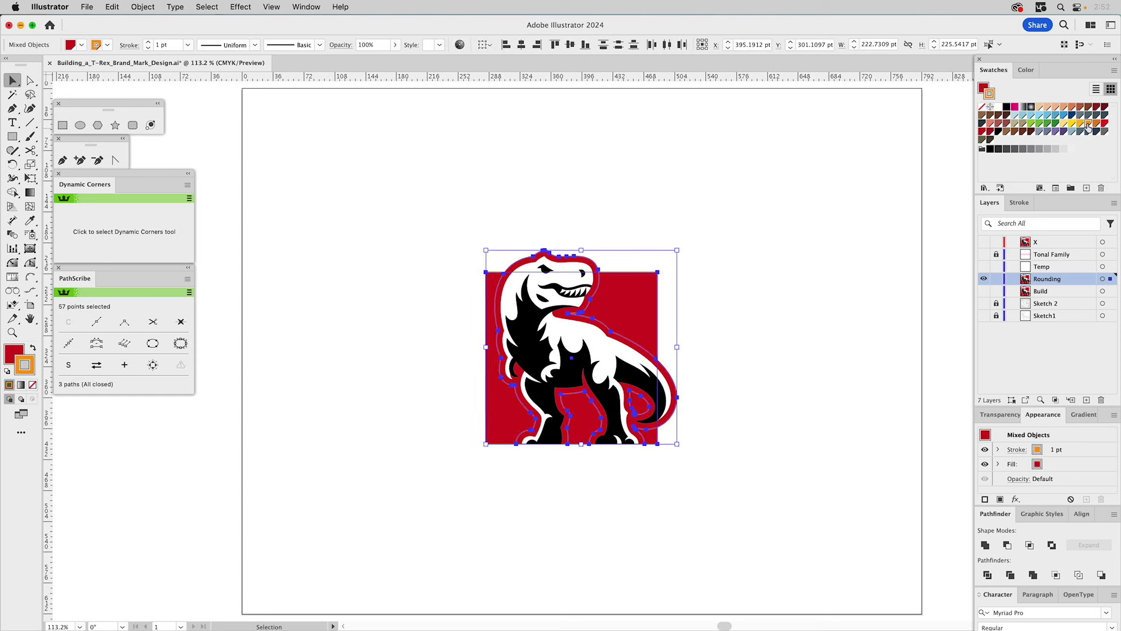
pyautogui.press('super+z')
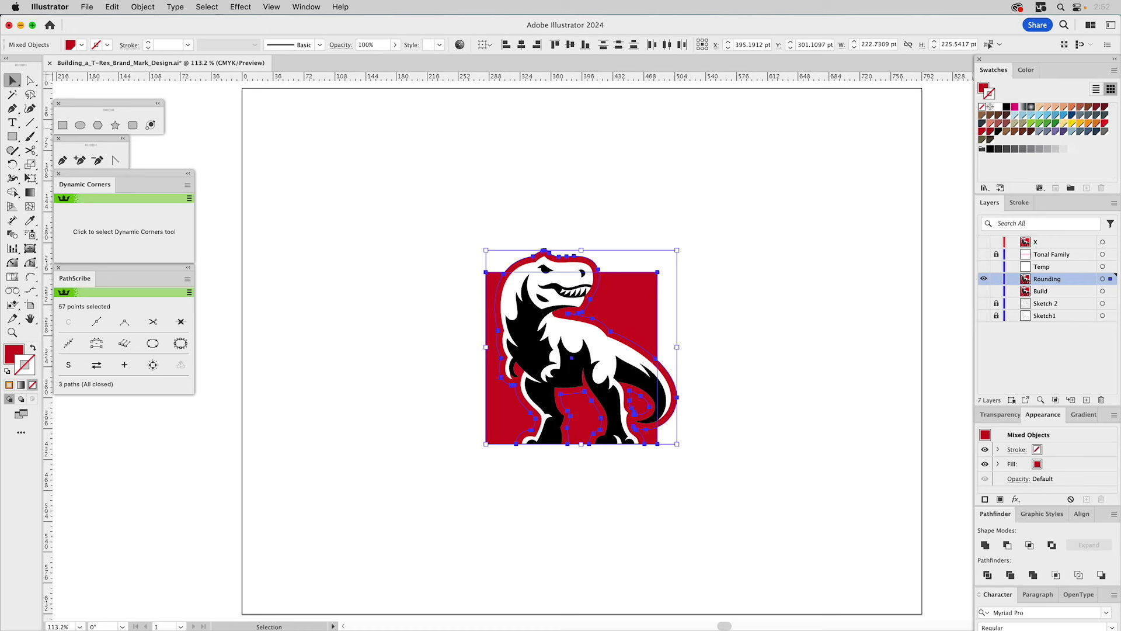
pyautogui.click(983, 87)
pyautogui.click(1085, 124)
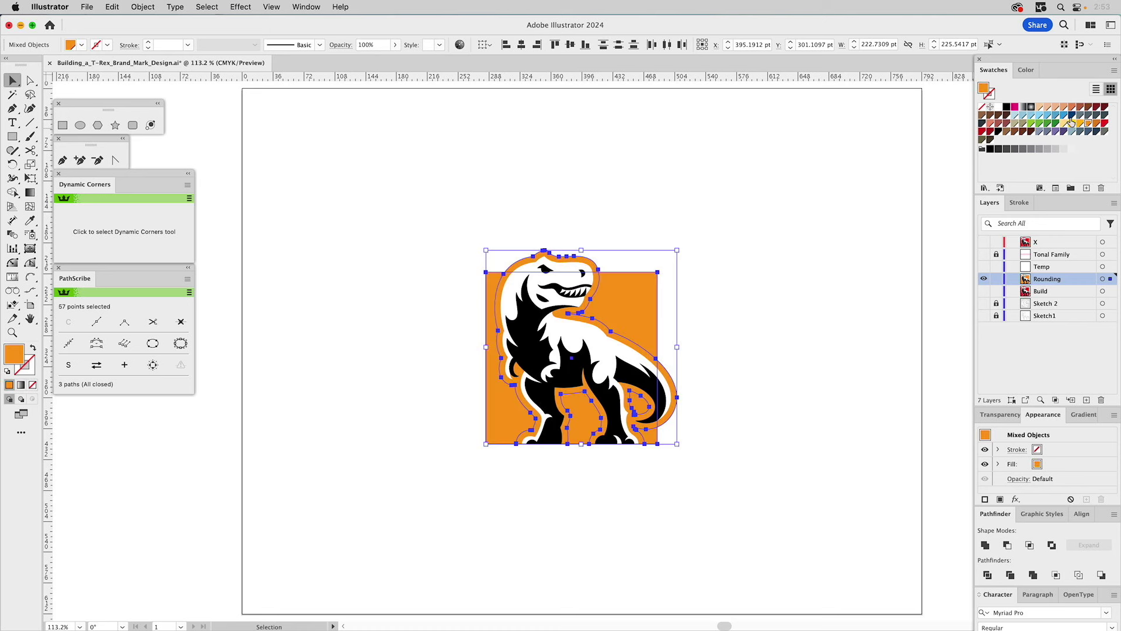
pyautogui.doubleClick(984, 89)
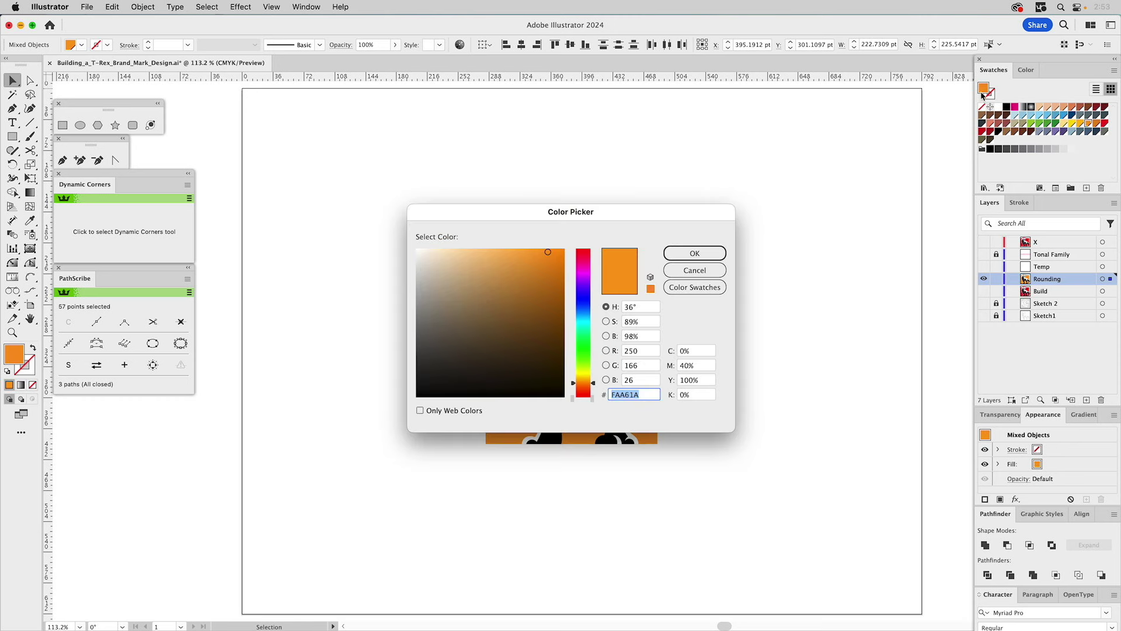
pyautogui.click(695, 270)
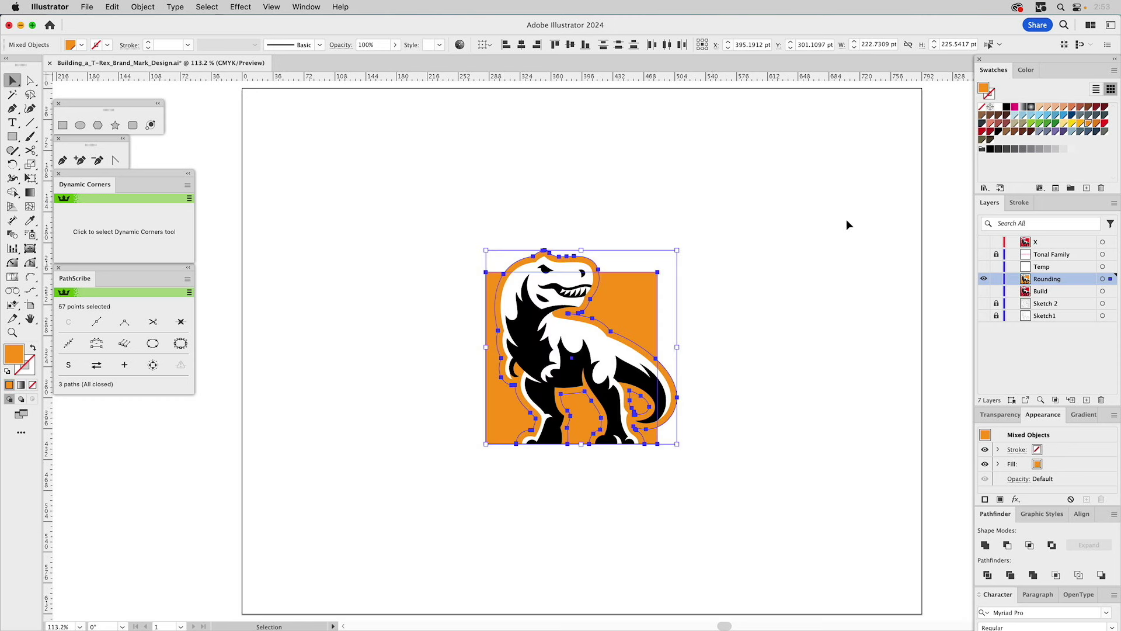
# Step: Switch the fill of the outline and square background to CMYK and set it to a red with magenta 90 and yellow 100
pyautogui.click(1028, 69)
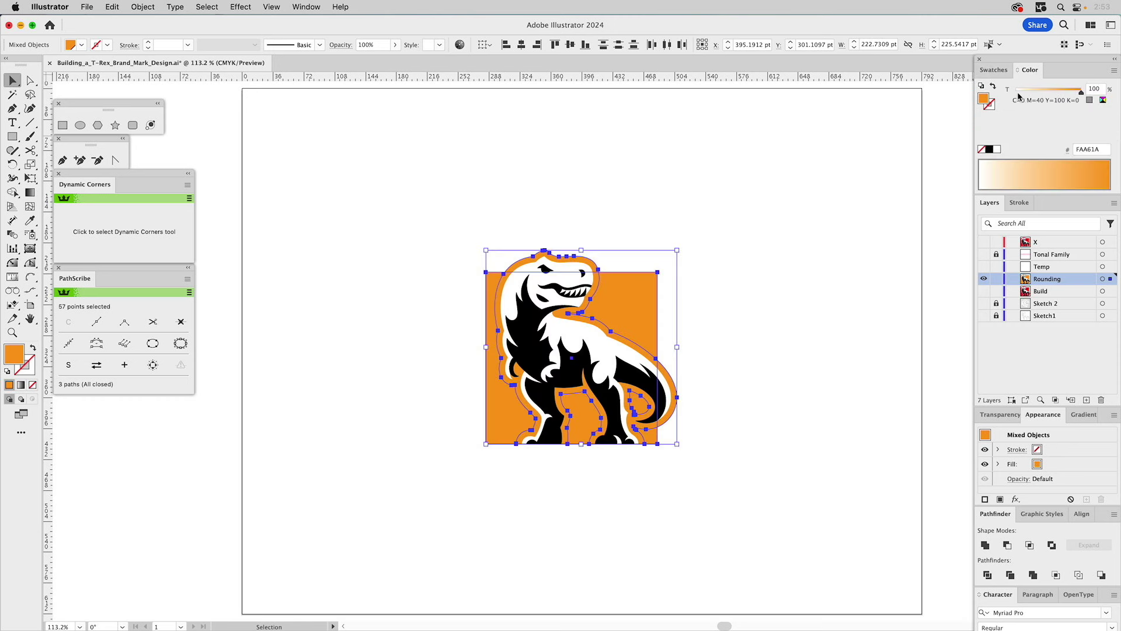
pyautogui.click(1103, 99)
pyautogui.moveTo(1043, 108); pyautogui.dragTo(1075, 111)
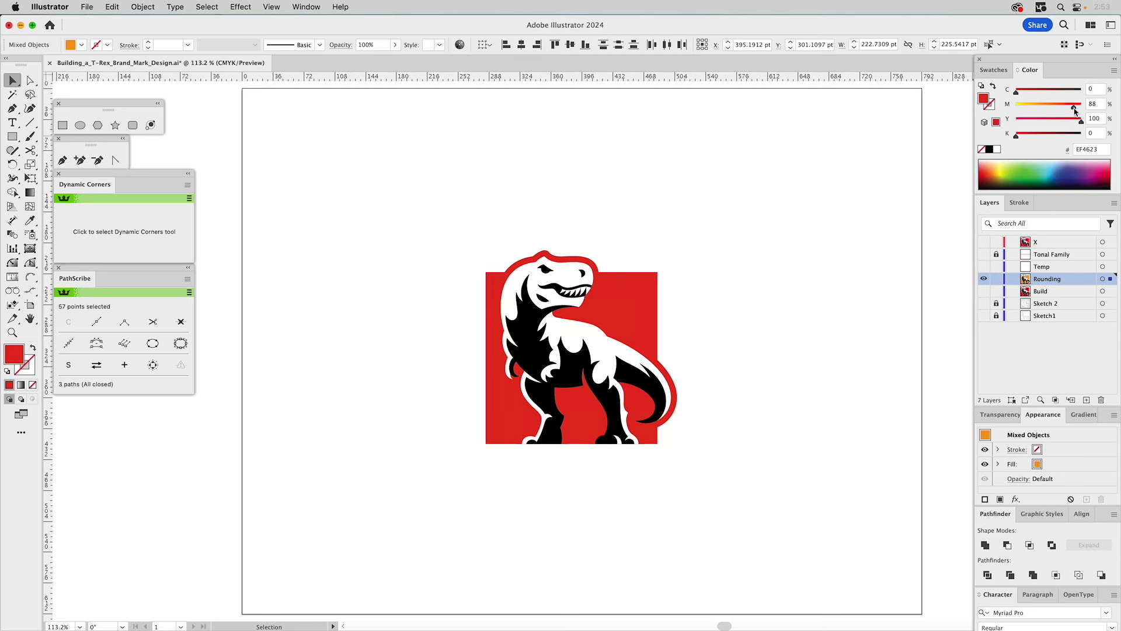
pyautogui.moveTo(1075, 110); pyautogui.dragTo(1078, 111)
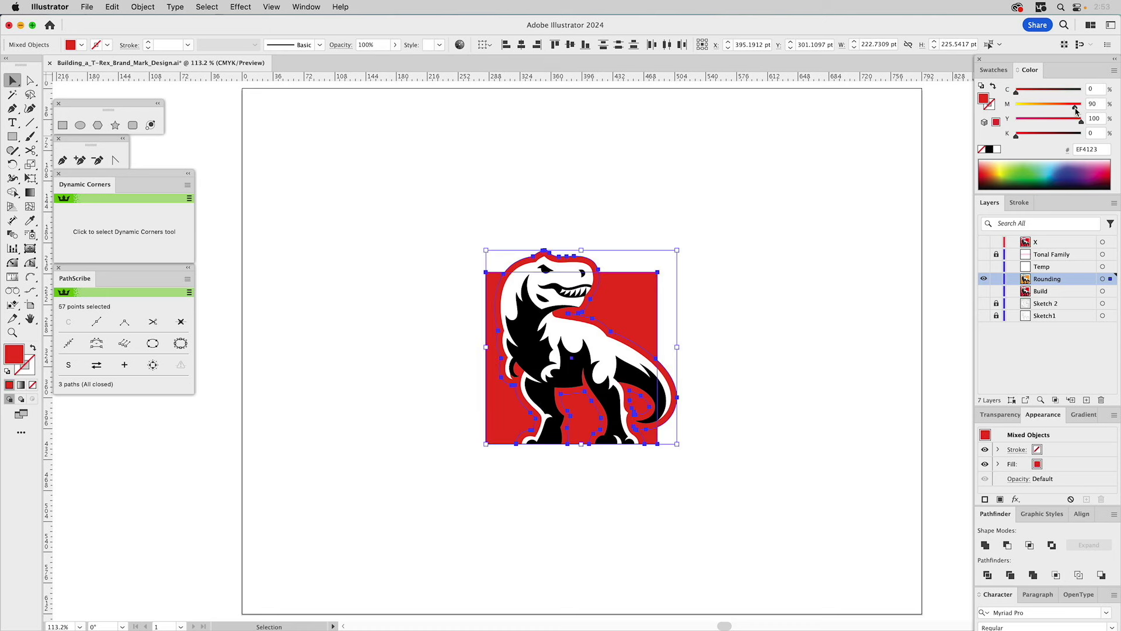
pyautogui.click(772, 199)
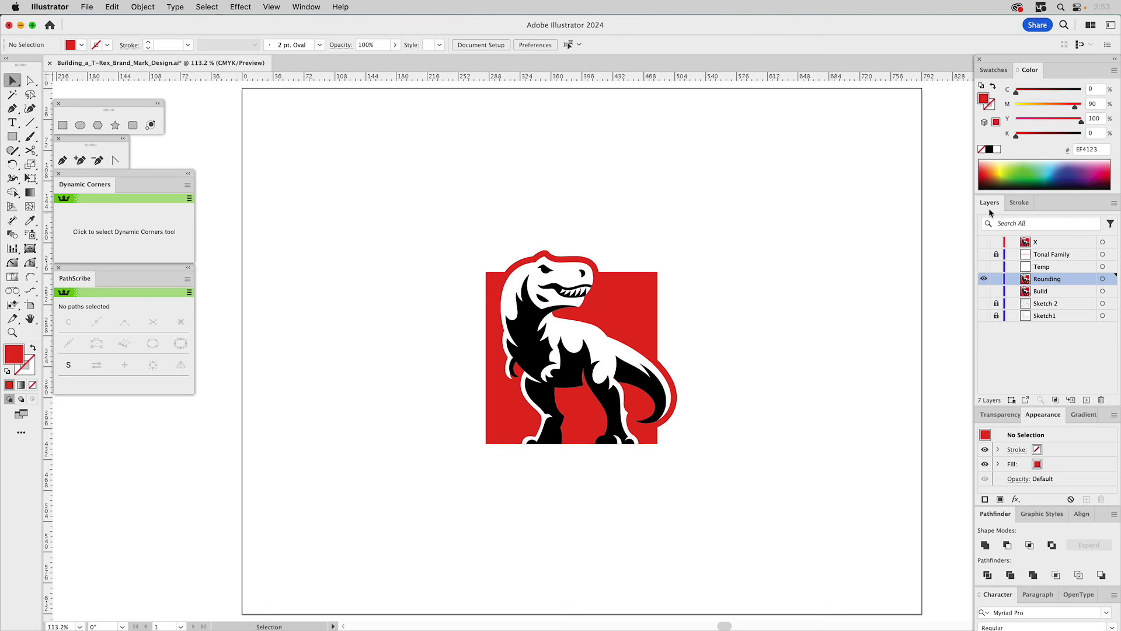
# Step: Save the square background's red fill as a new swatch
pyautogui.click(993, 69)
pyautogui.moveTo(624, 283); pyautogui.dragTo(717, 227)
pyautogui.click(640, 287)
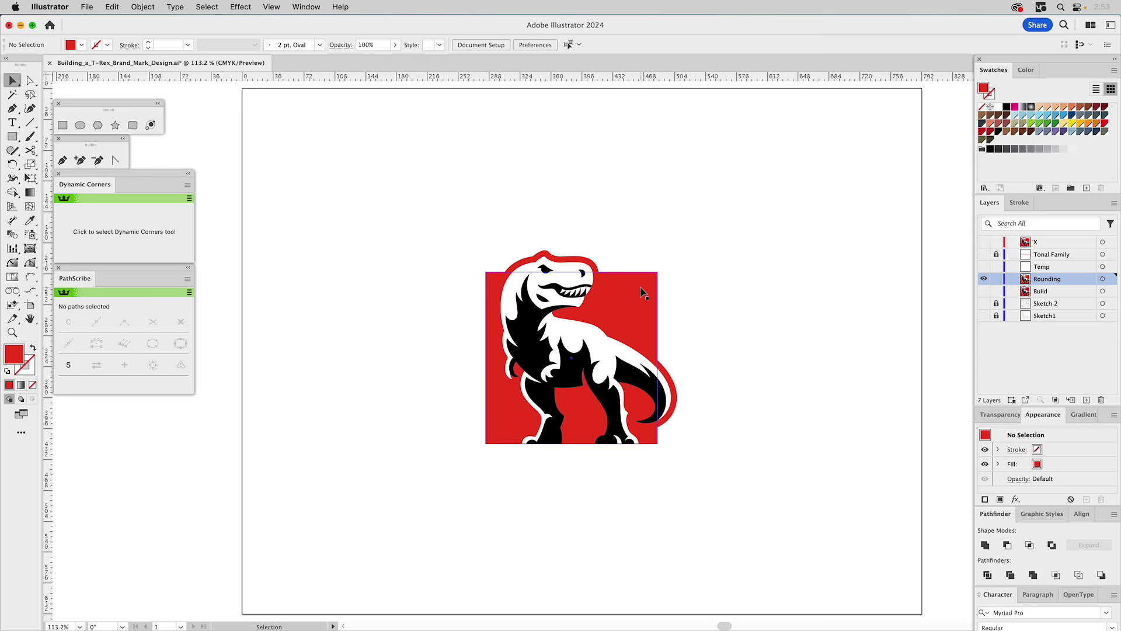
pyautogui.moveTo(986, 94); pyautogui.dragTo(1003, 144)
# Step: Recolor the dinosaur's outline and the square background with the global red swatch C=0 M=100 Y=100 K=10, and deselect them
pyautogui.click(621, 260)
pyautogui.click(609, 280)
pyautogui.keyDown('shift'); pyautogui.click(605, 257); pyautogui.keyUp('shift')
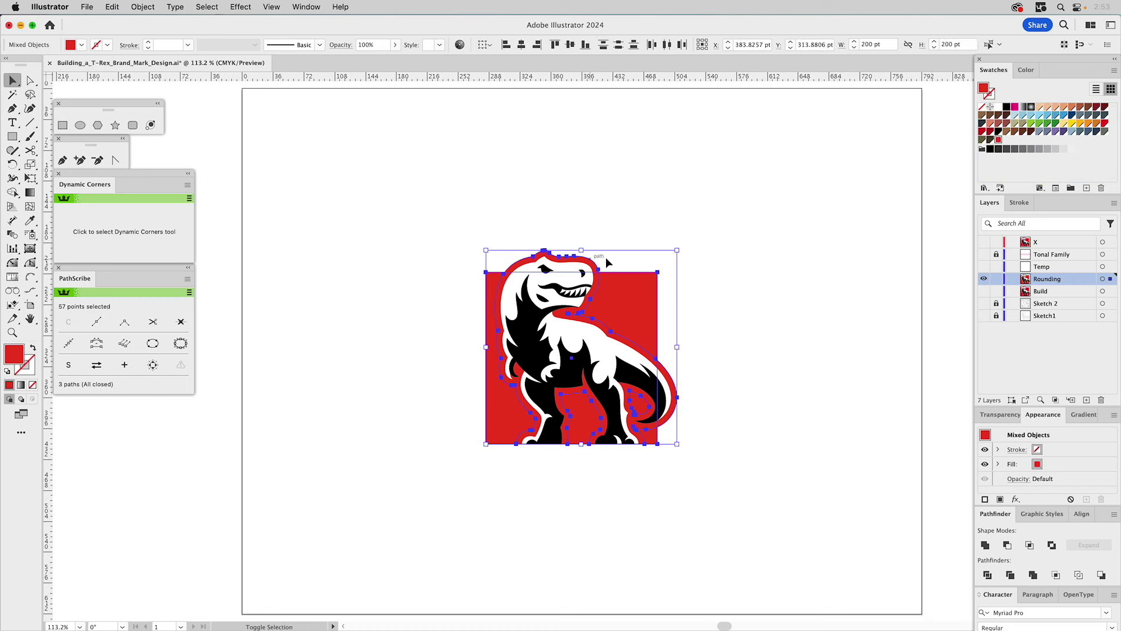
pyautogui.click(984, 132)
pyautogui.click(840, 169)
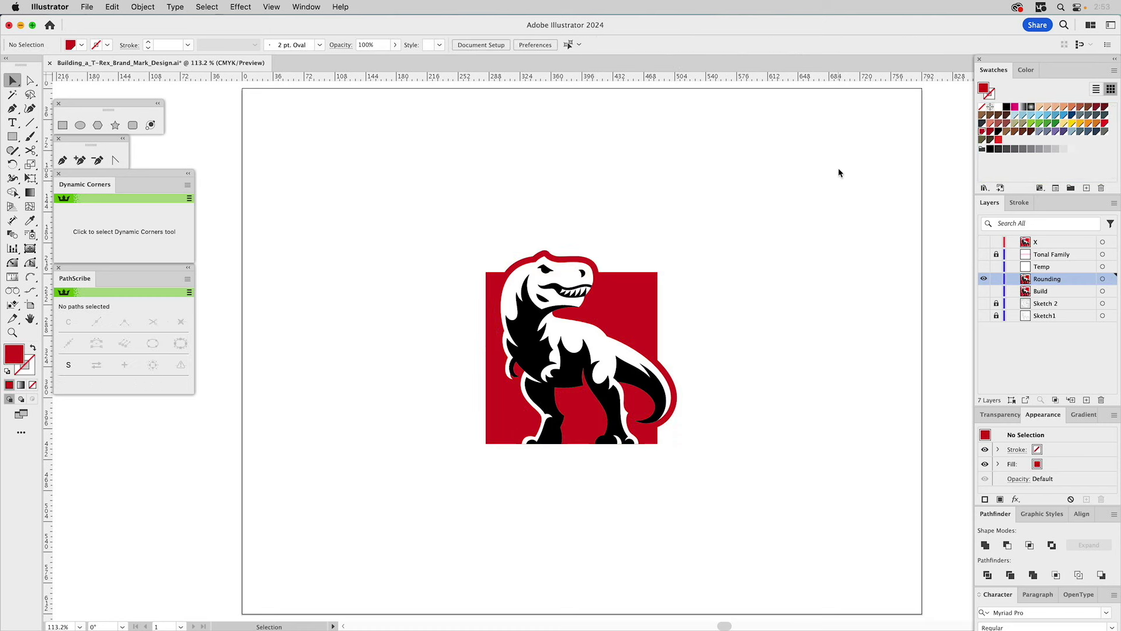
# Step: Lighten the global red swatch on the outline and square by slightly reducing its black component, and deselect the artwork
pyautogui.moveTo(602, 288); pyautogui.dragTo(596, 286)
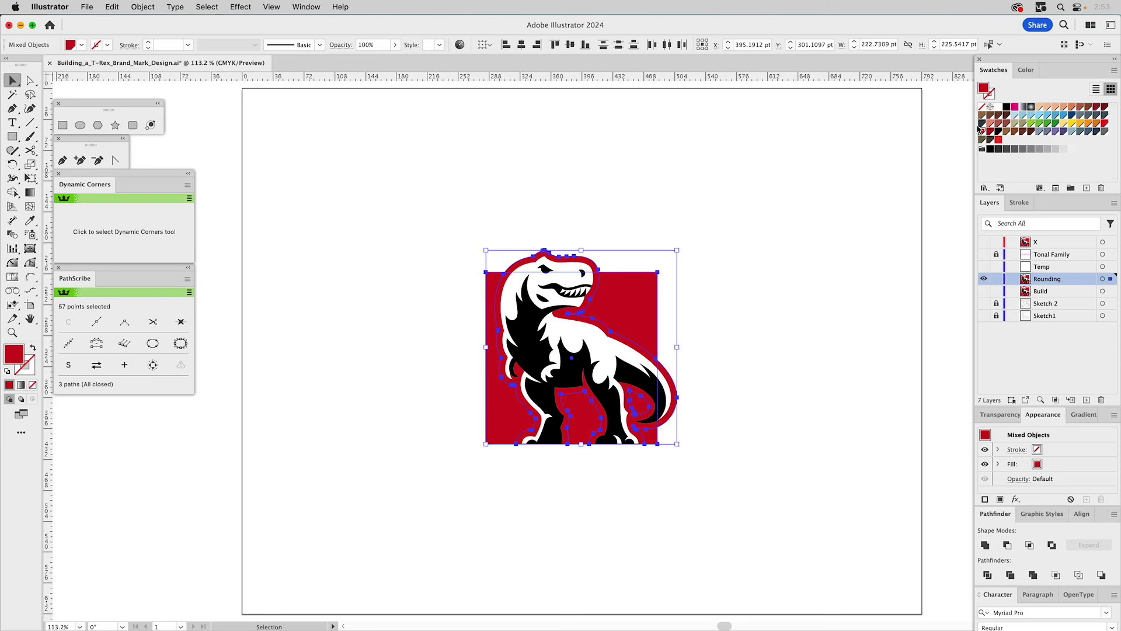
pyautogui.doubleClick(984, 132)
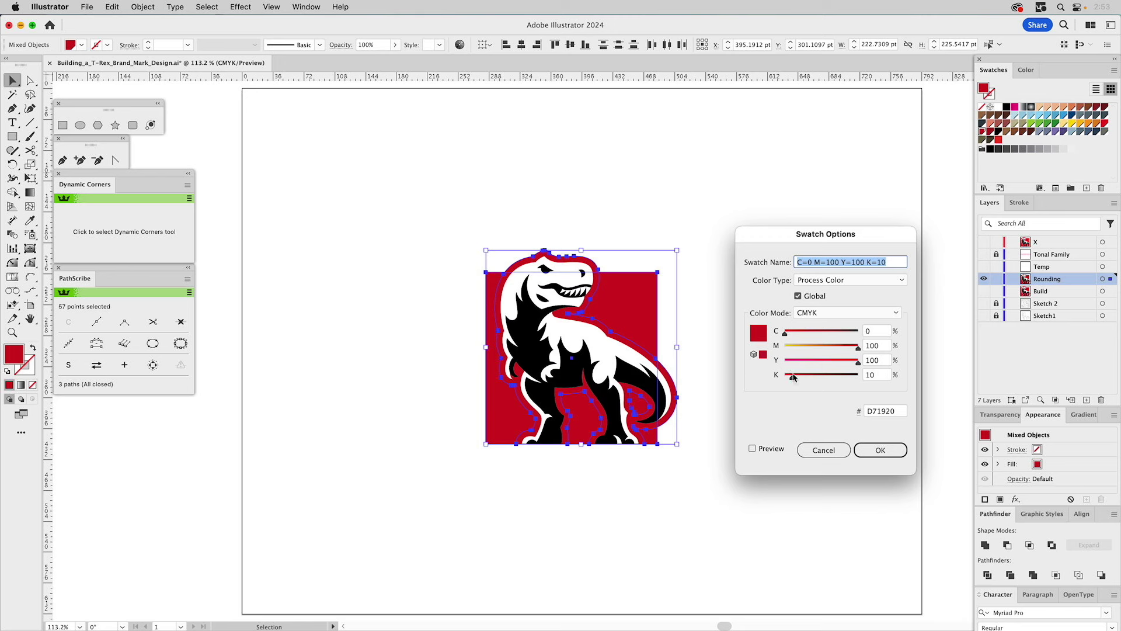
pyautogui.moveTo(793, 379); pyautogui.dragTo(790, 381)
pyautogui.click(893, 449)
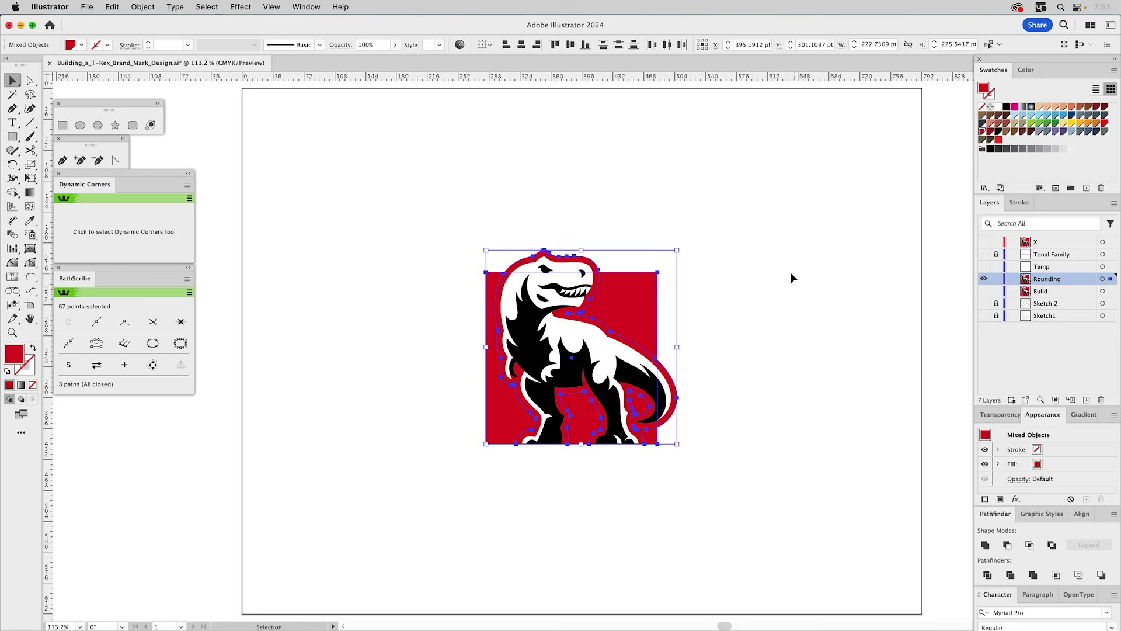
pyautogui.click(797, 275)
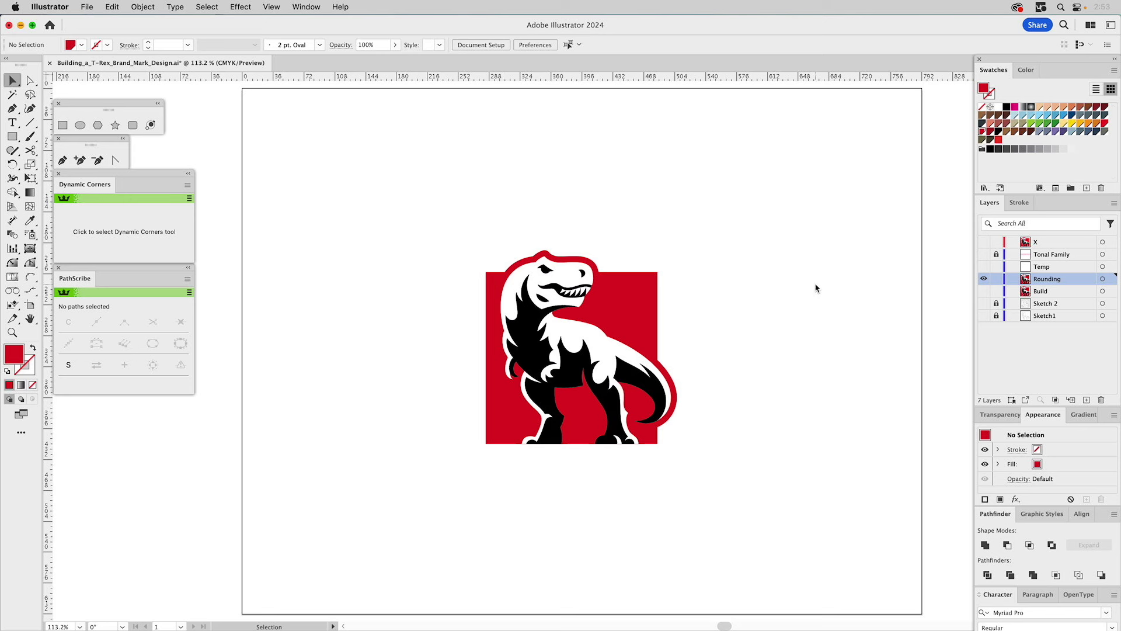
# Step: Display the Sketch 2 layer instead of Rounding, and add a new layer above Rounding with the Medium Blue layer color
pyautogui.click(984, 279)
pyautogui.click(984, 304)
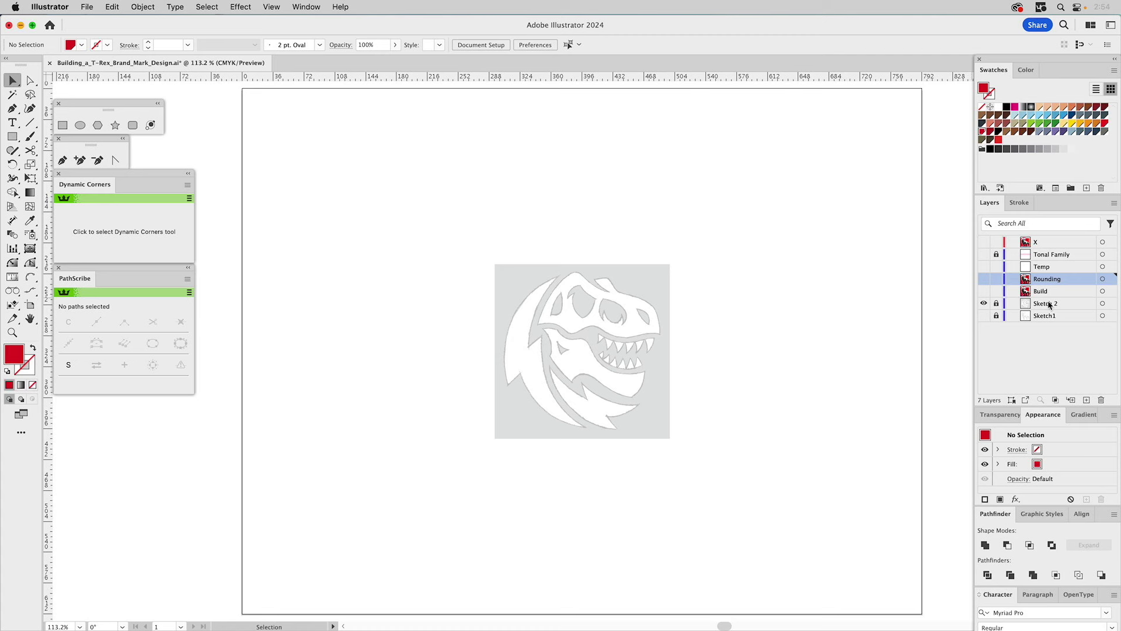
pyautogui.click(1087, 401)
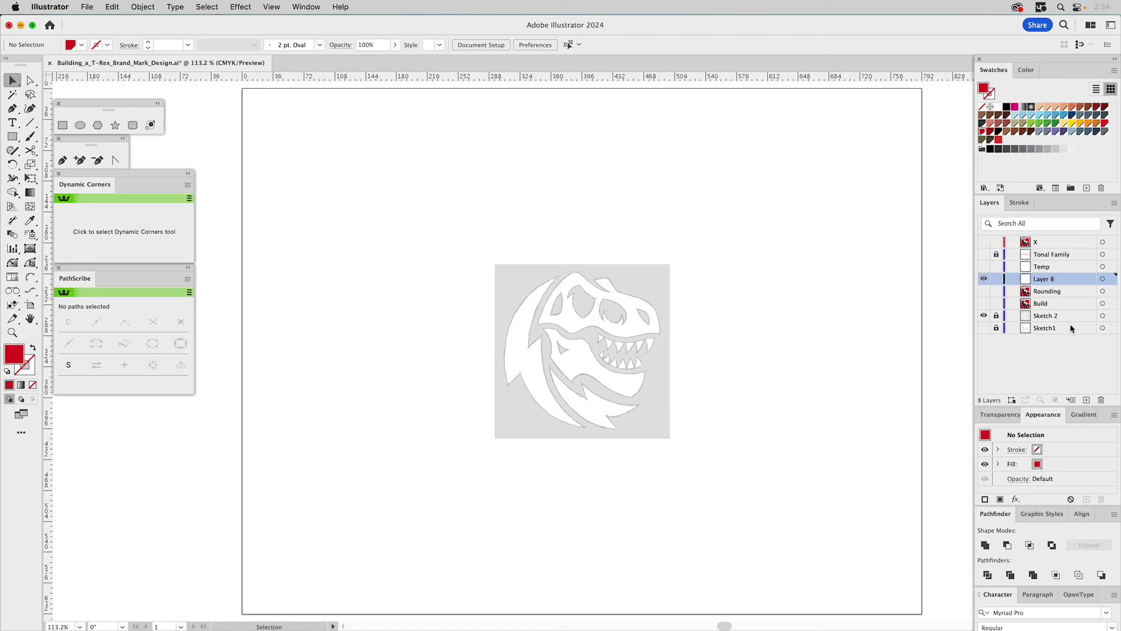
pyautogui.doubleClick(1063, 281)
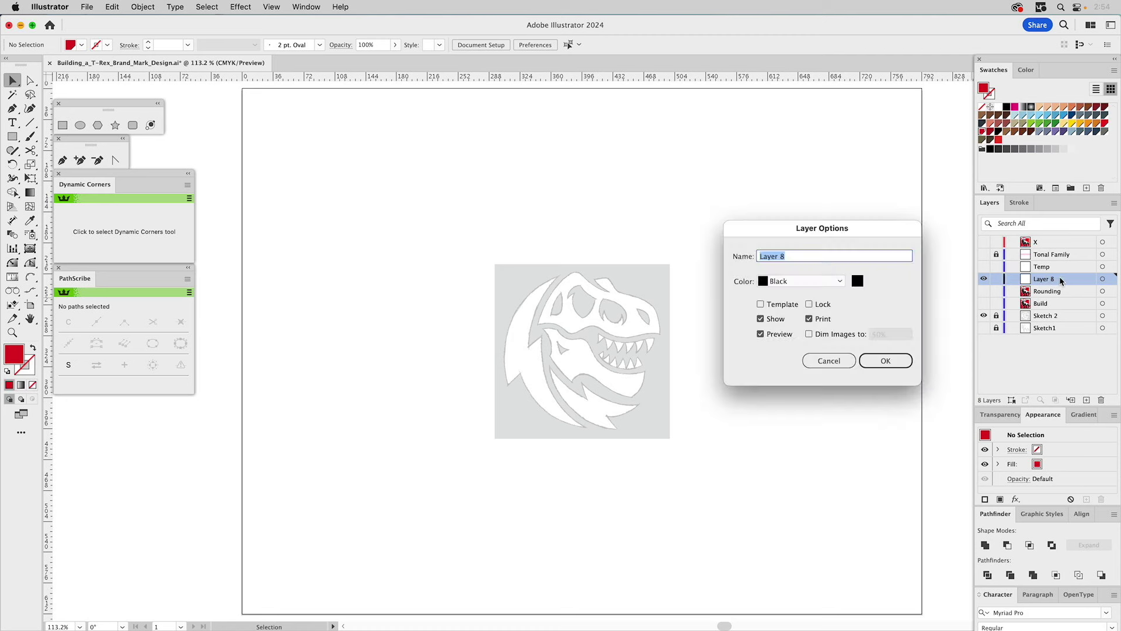
pyautogui.click(810, 282)
pyautogui.click(803, 325)
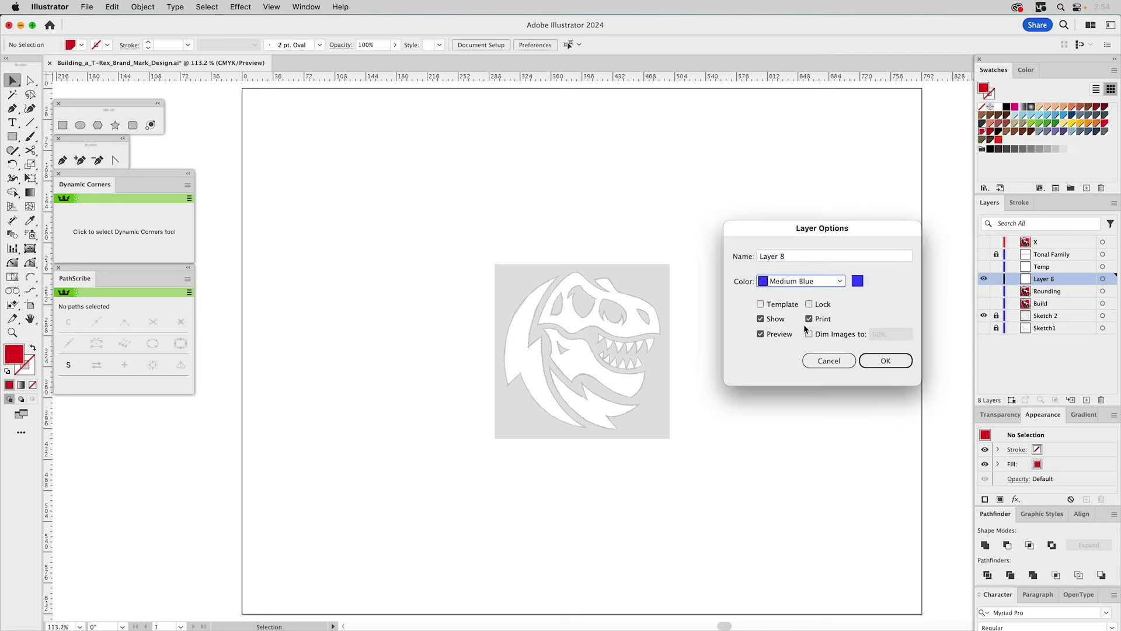
pyautogui.click(886, 361)
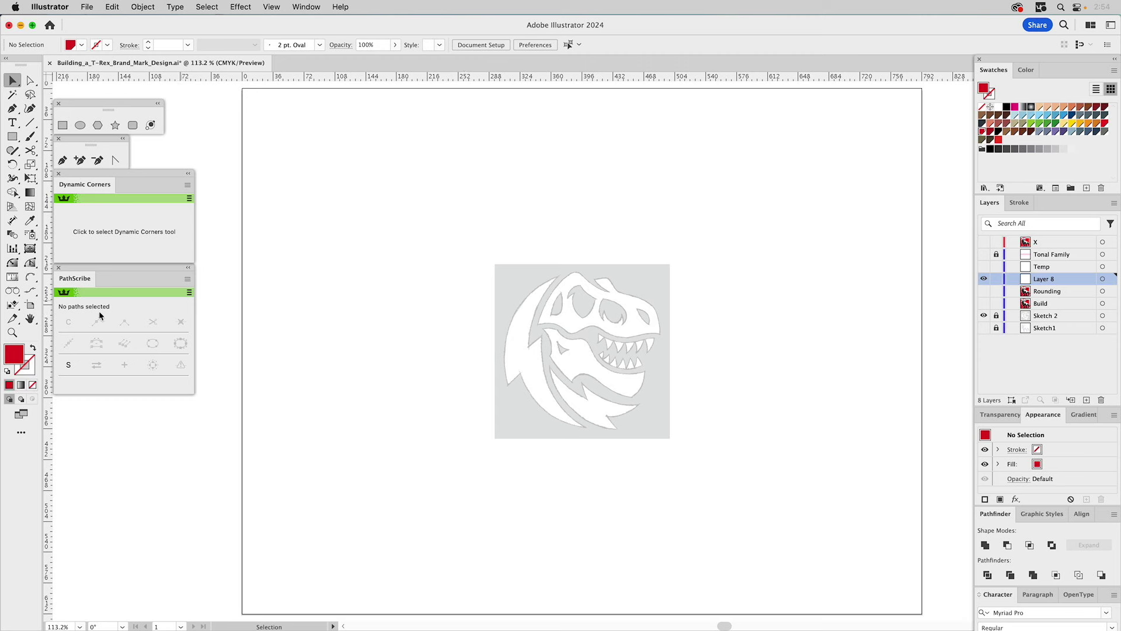
# Step: Trace both curved edges of the upper crescent behind the skull with the Arc by Points tool, using the 0.5 pt magenta stroke style
pyautogui.click(12, 332)
pyautogui.moveTo(529, 298); pyautogui.dragTo(732, 467)
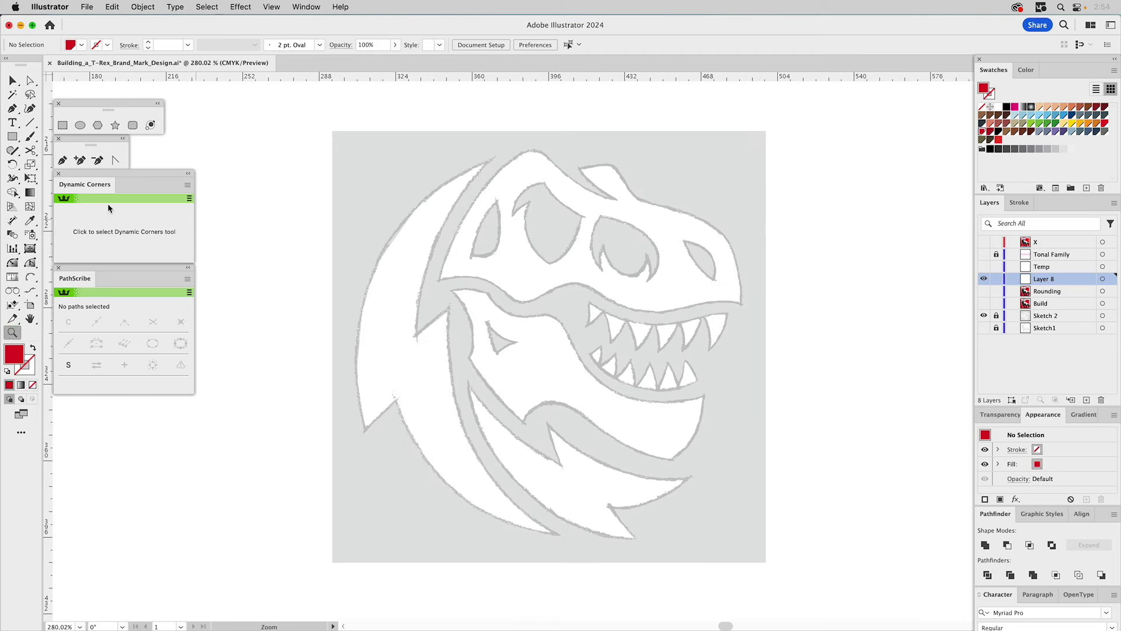
pyautogui.click(1041, 516)
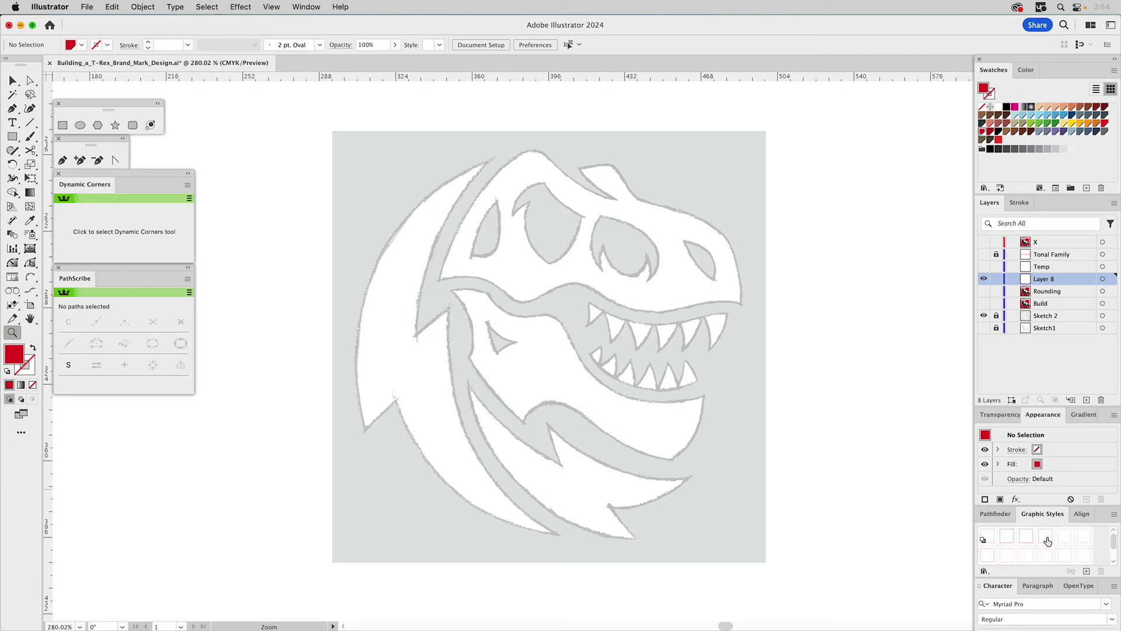
pyautogui.click(1046, 537)
pyautogui.click(30, 277)
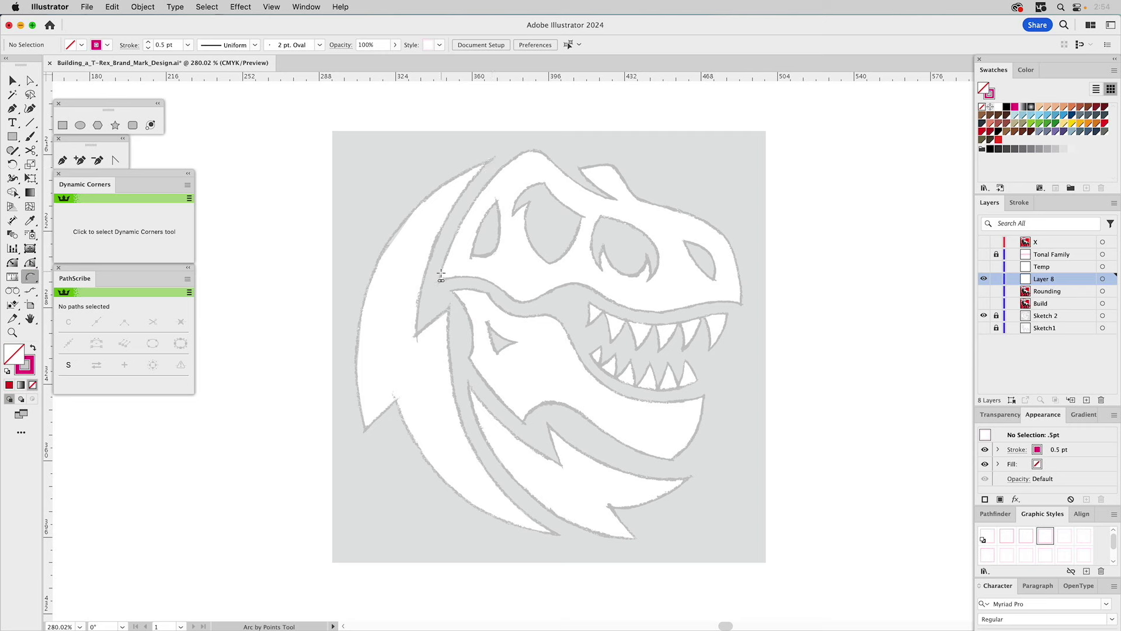
pyautogui.click(416, 335)
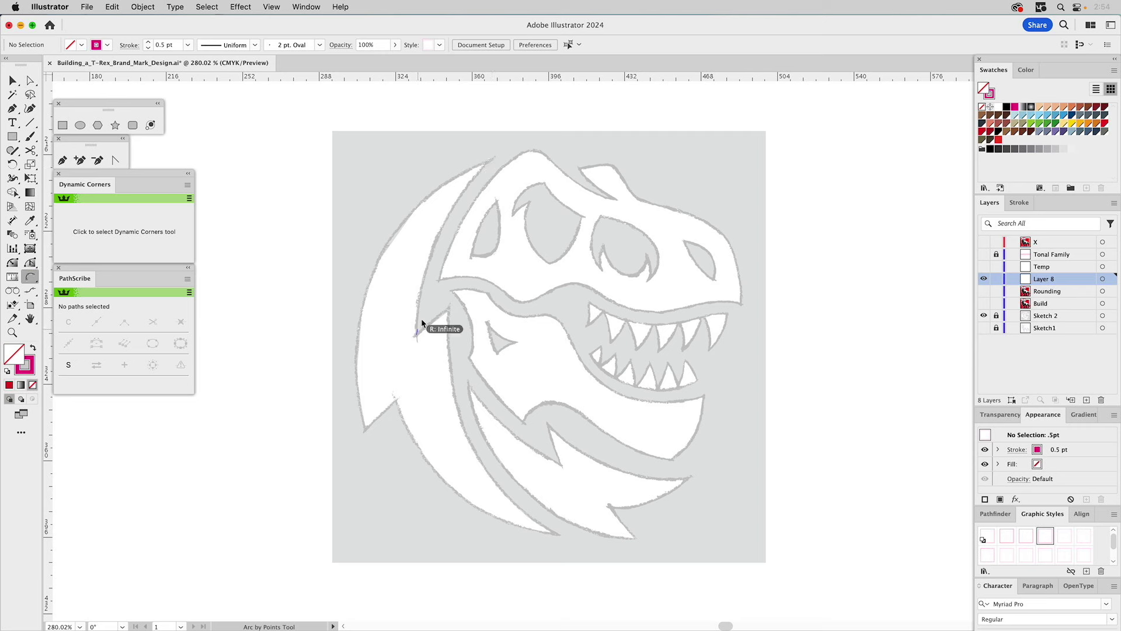
pyautogui.click(487, 161)
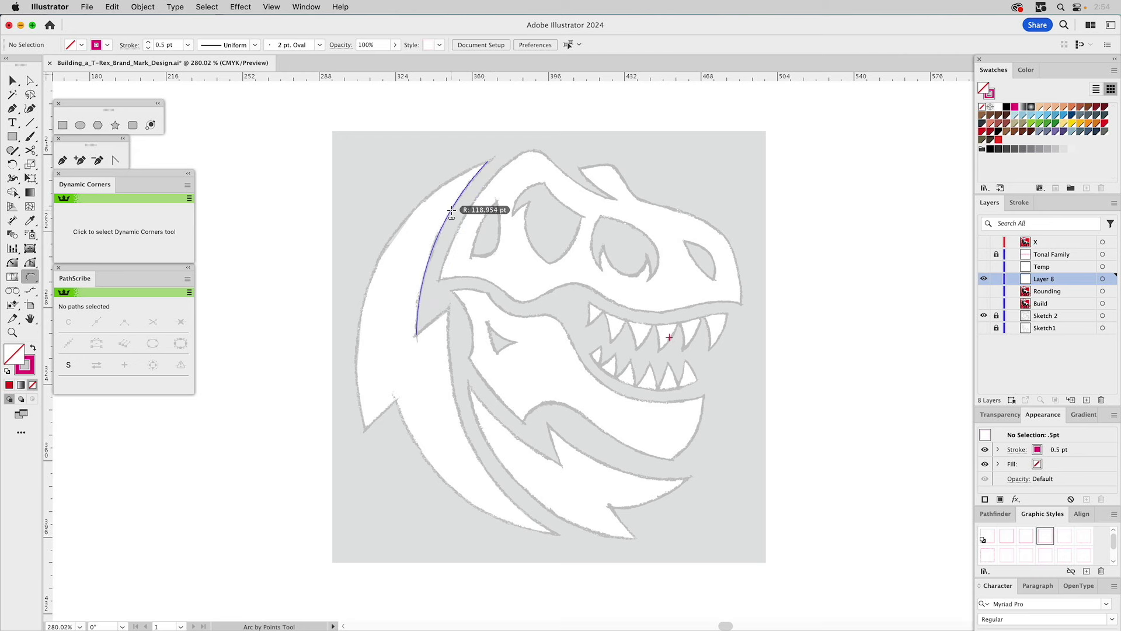
pyautogui.click(451, 210)
pyautogui.click(489, 162)
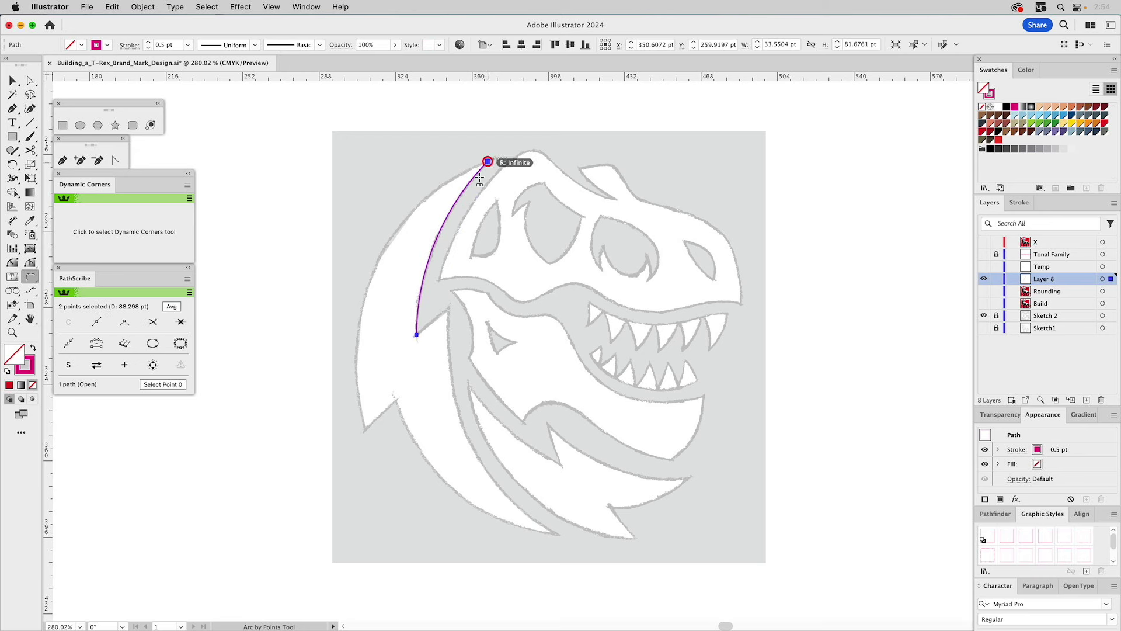
pyautogui.click(365, 430)
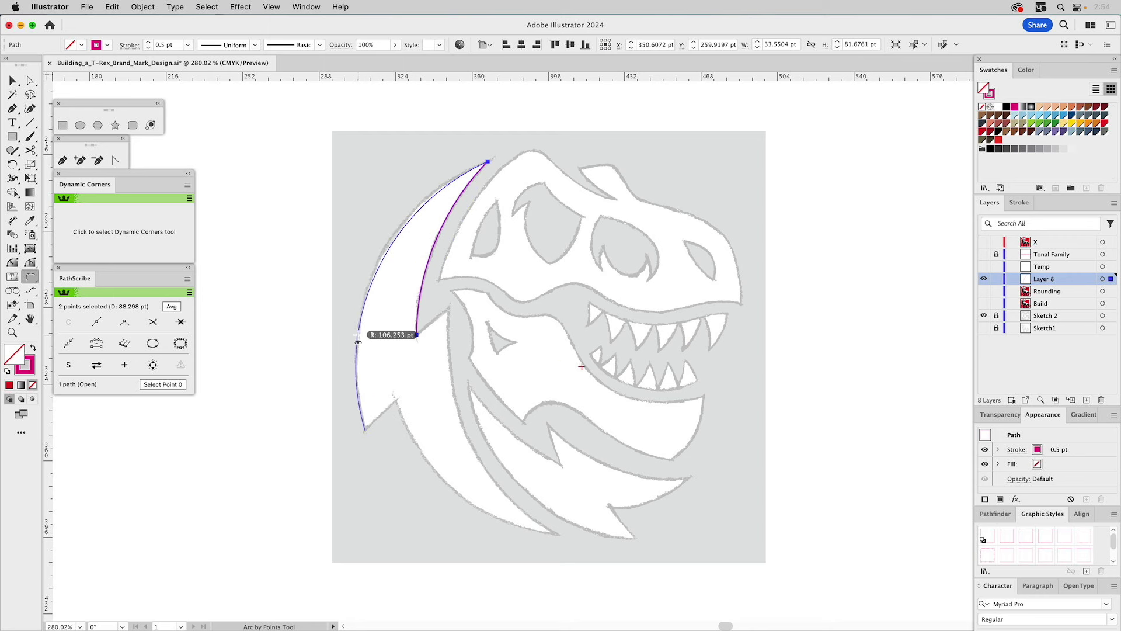
pyautogui.click(358, 335)
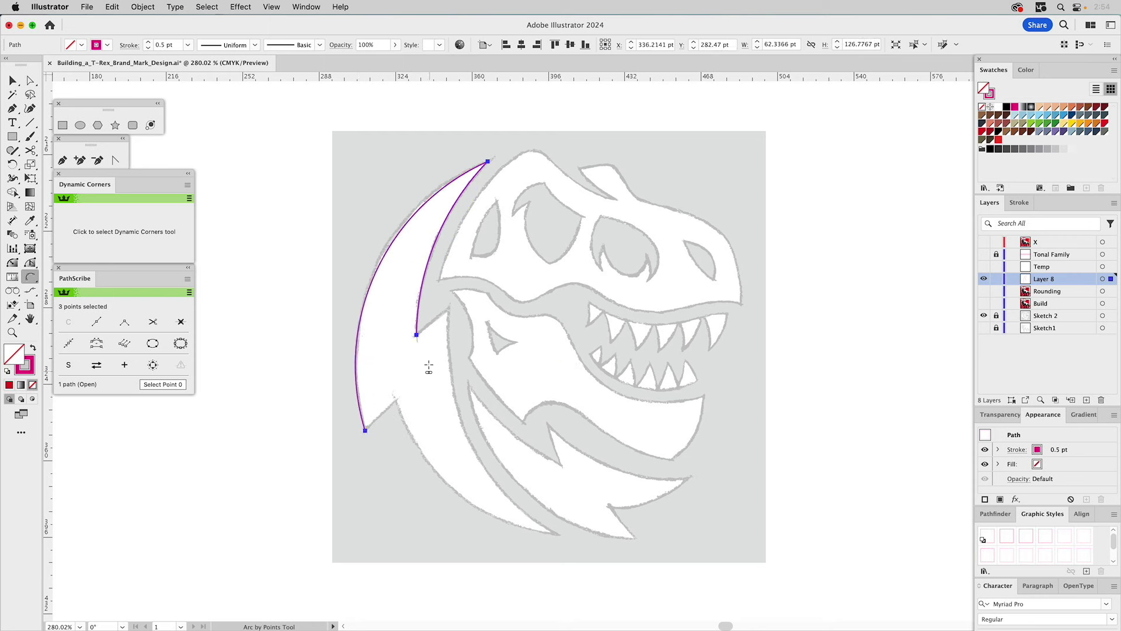
# Step: Trace both long curved edges of the lower neck crescent with arcs that meet at its bottom tip
pyautogui.click(449, 307)
pyautogui.click(542, 524)
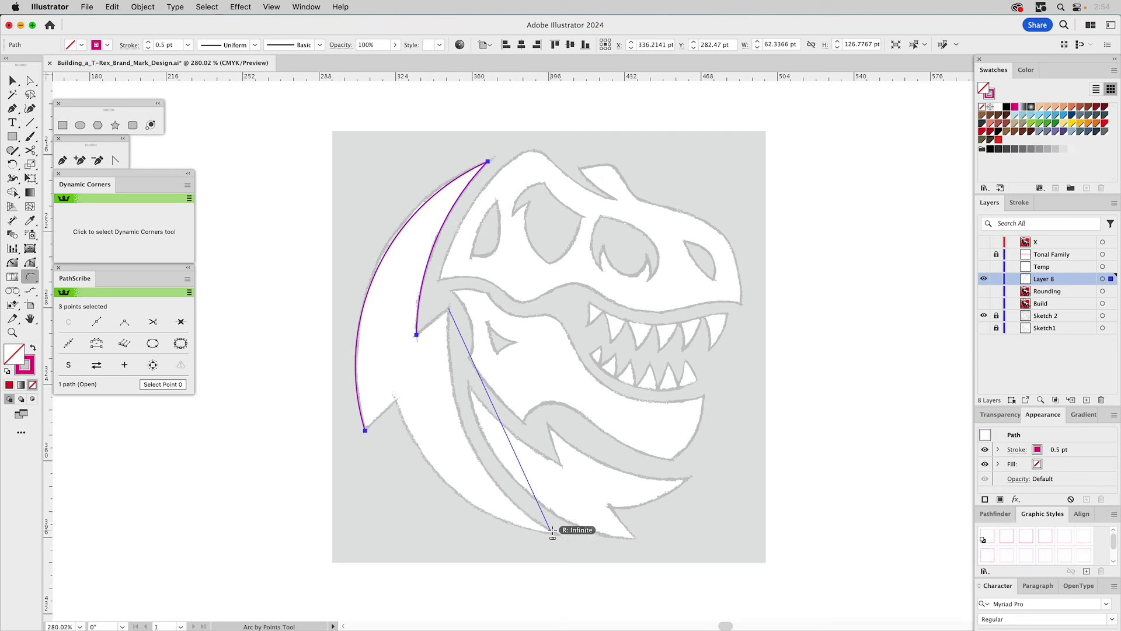
pyautogui.click(555, 533)
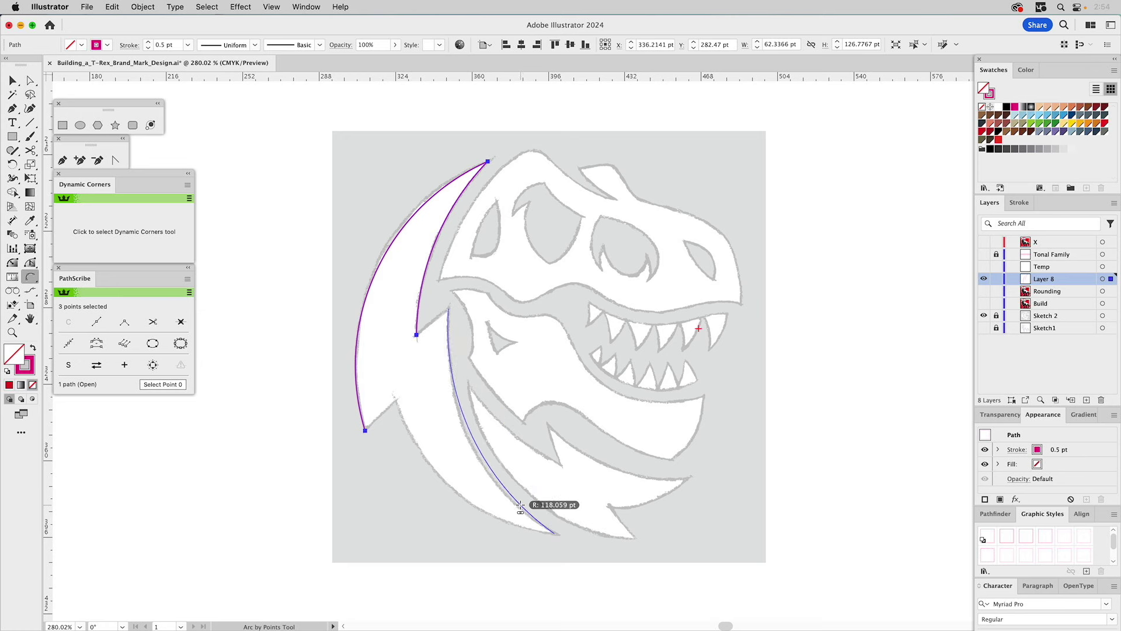
pyautogui.click(517, 506)
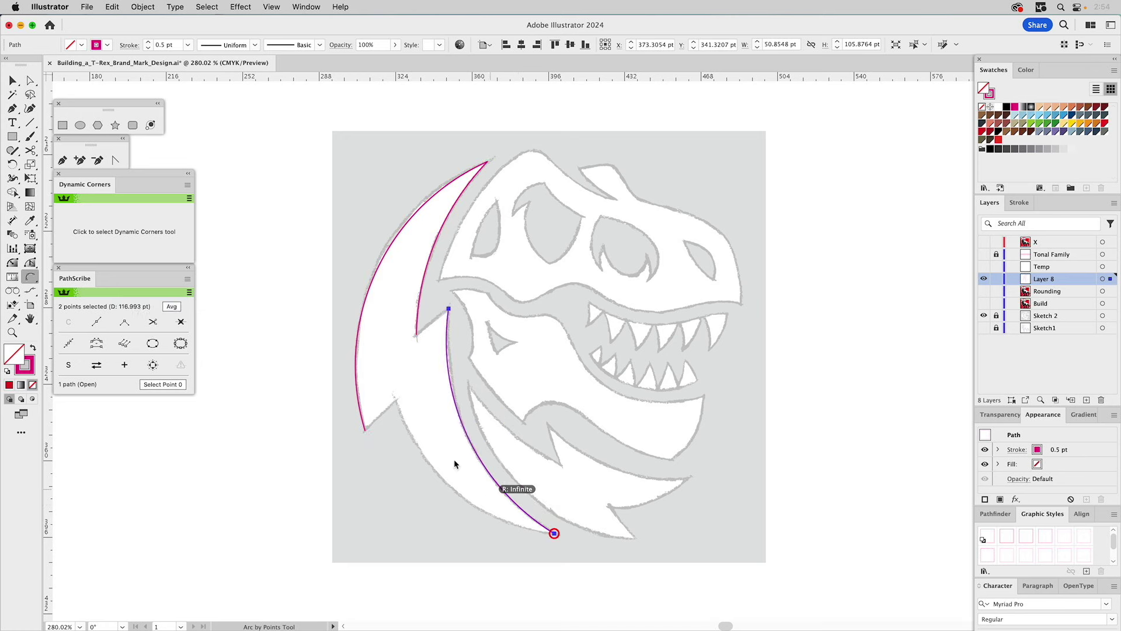
pyautogui.click(396, 402)
pyautogui.click(410, 436)
# Step: Join the upper and lower crescents with short arcs along the inner and outer notches, closing the neck shape
pyautogui.click(416, 335)
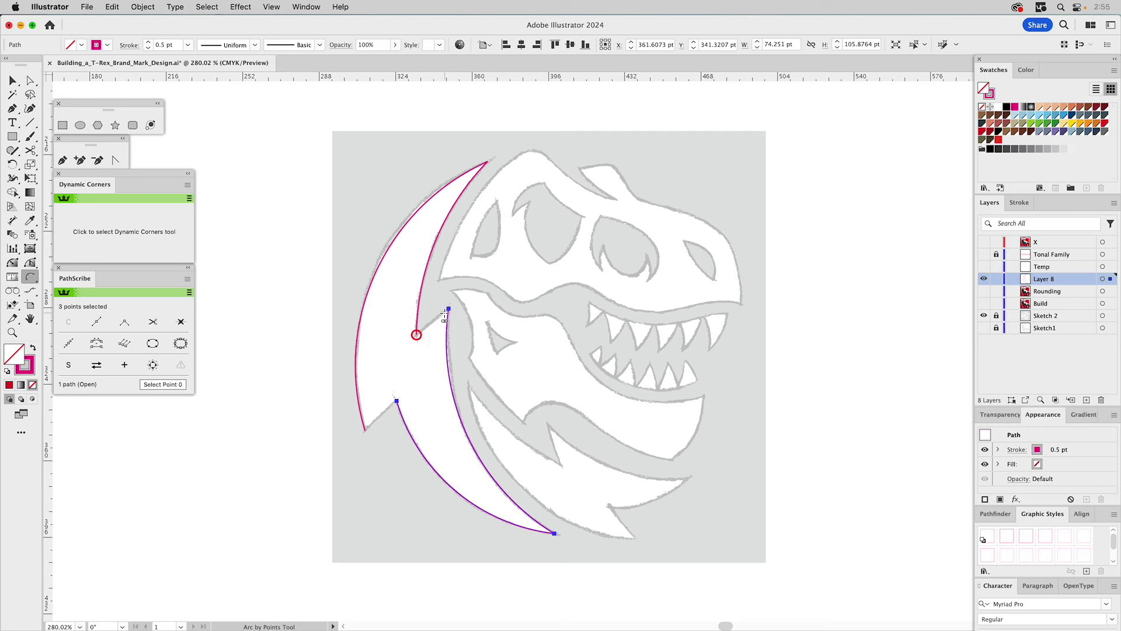
pyautogui.click(448, 310)
pyautogui.click(435, 320)
pyautogui.click(365, 430)
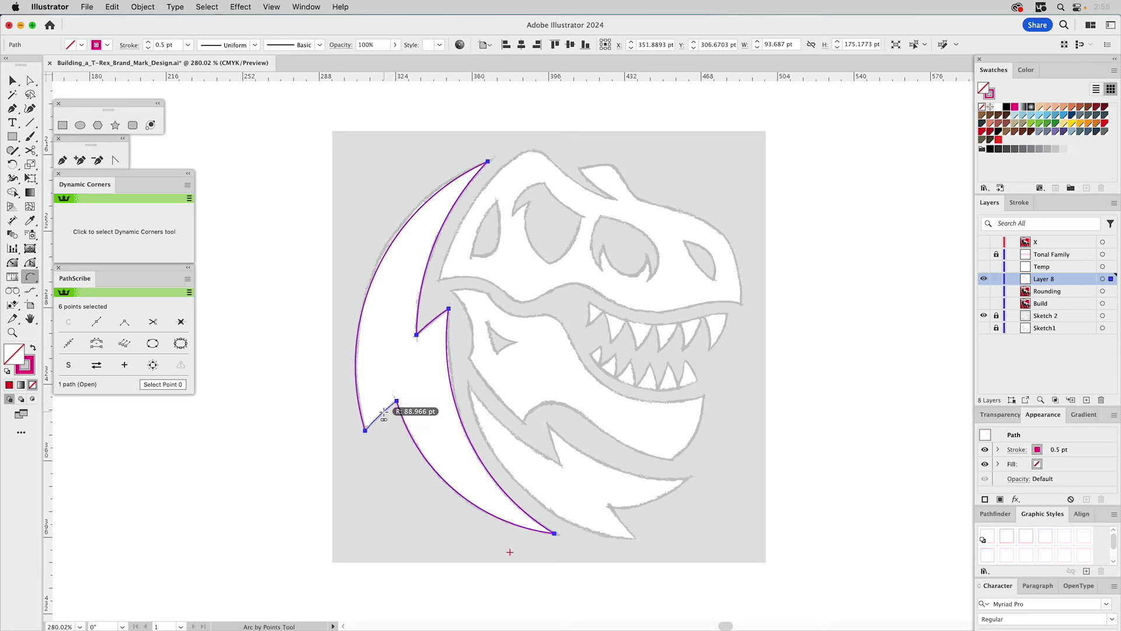
pyautogui.click(384, 413)
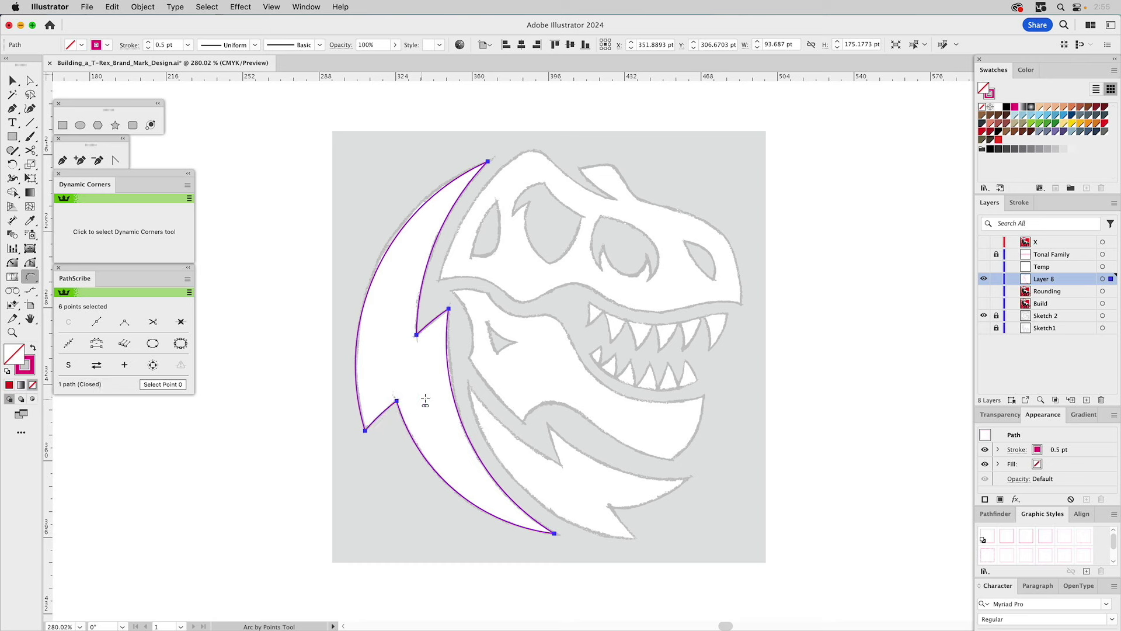
# Step: Trace the long outer edge and the upper inner edge of the throat shape beneath the jaw with arcs
pyautogui.click(467, 384)
pyautogui.click(635, 537)
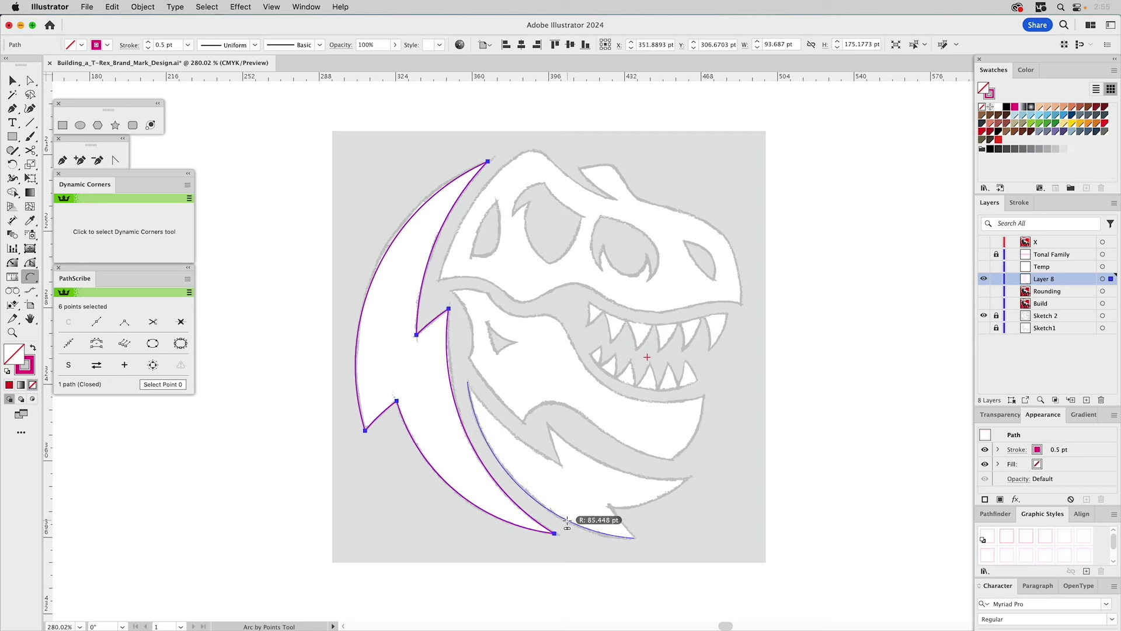
pyautogui.click(568, 521)
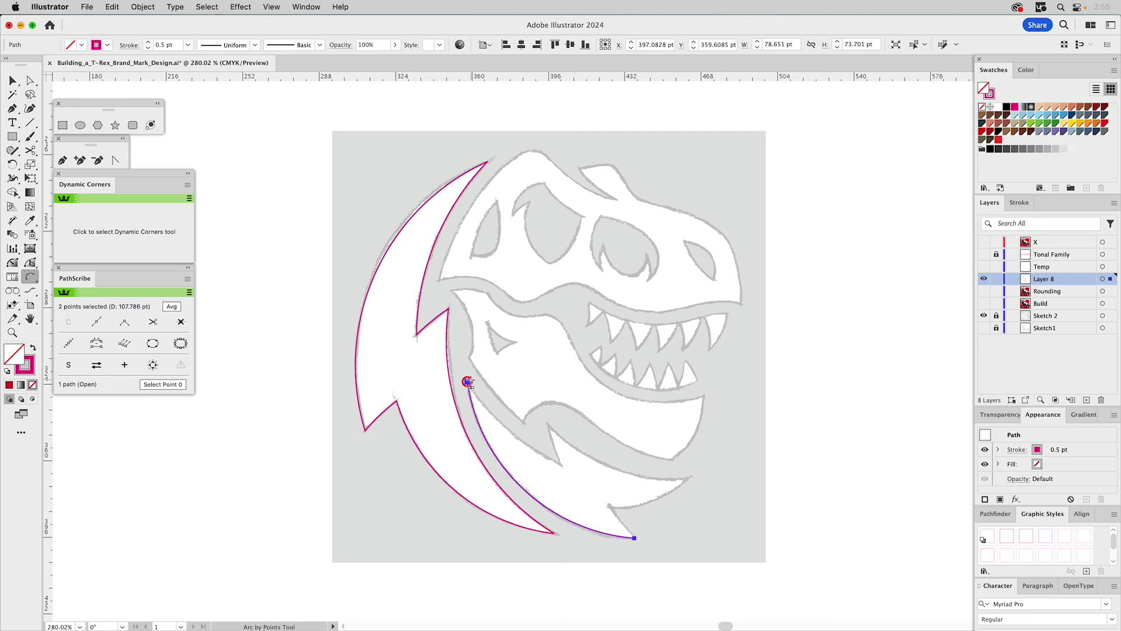
pyautogui.click(467, 382)
pyautogui.click(559, 462)
pyautogui.click(560, 452)
# Step: Complete the throat shape beneath the jaw with arcs along its upper notch, long upper edge, pointed tip and lower notch, closing the path
pyautogui.click(560, 463)
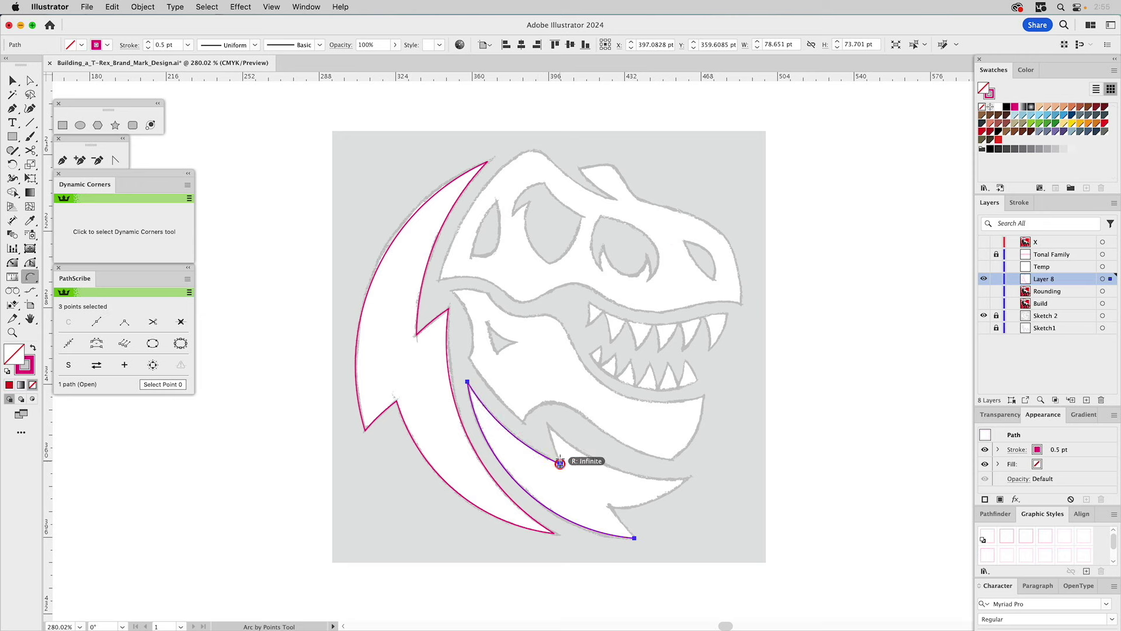
pyautogui.click(547, 423)
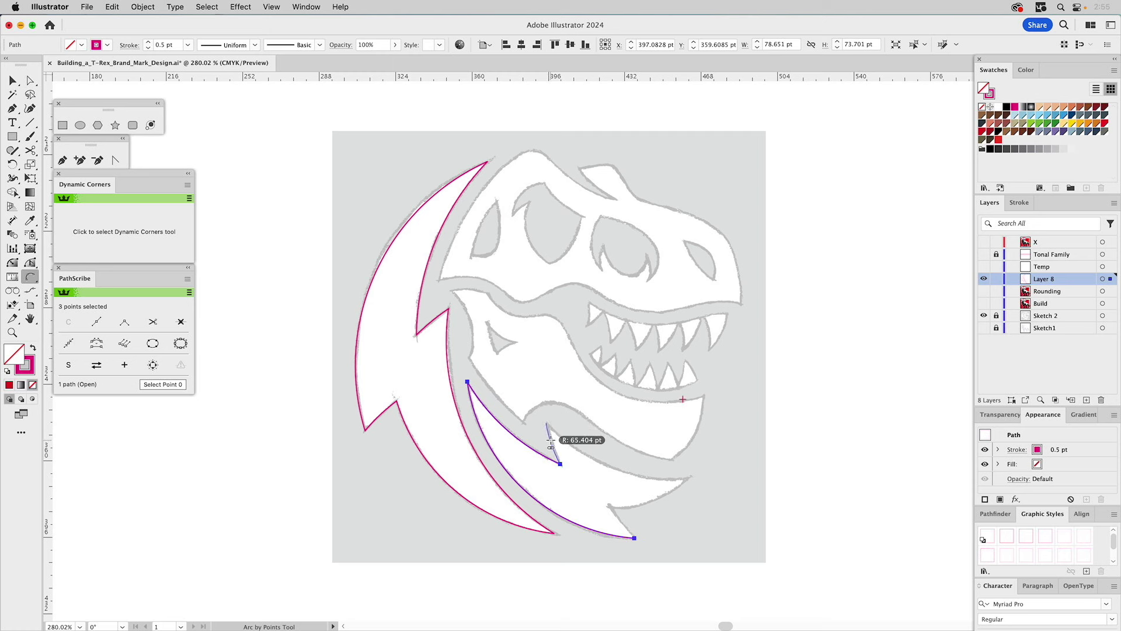
pyautogui.click(547, 425)
pyautogui.click(547, 425)
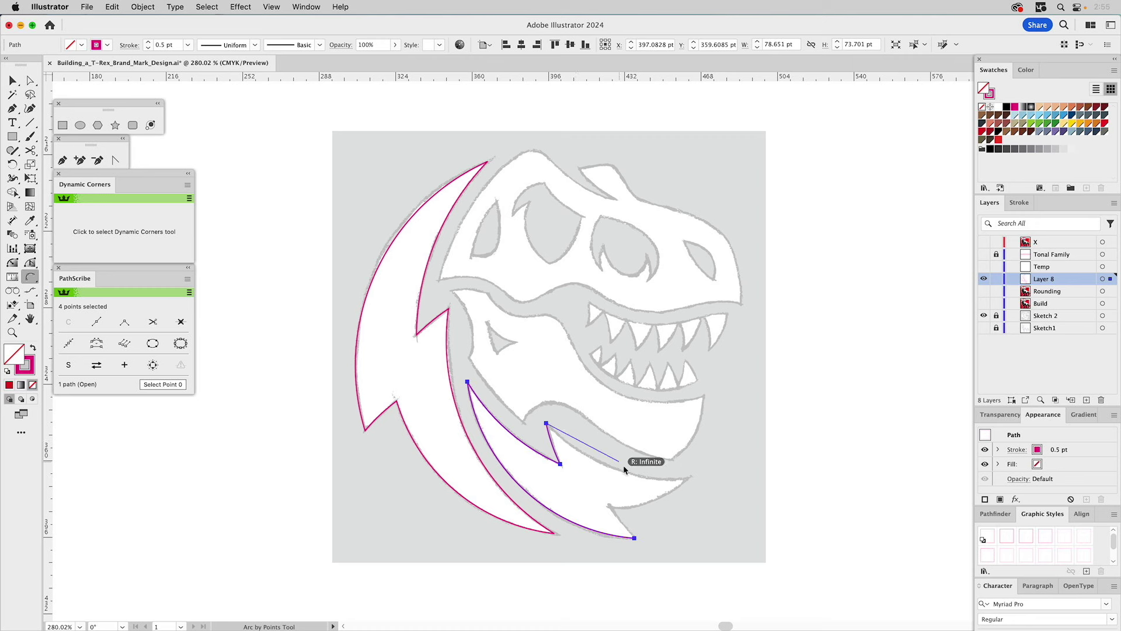
pyautogui.click(661, 478)
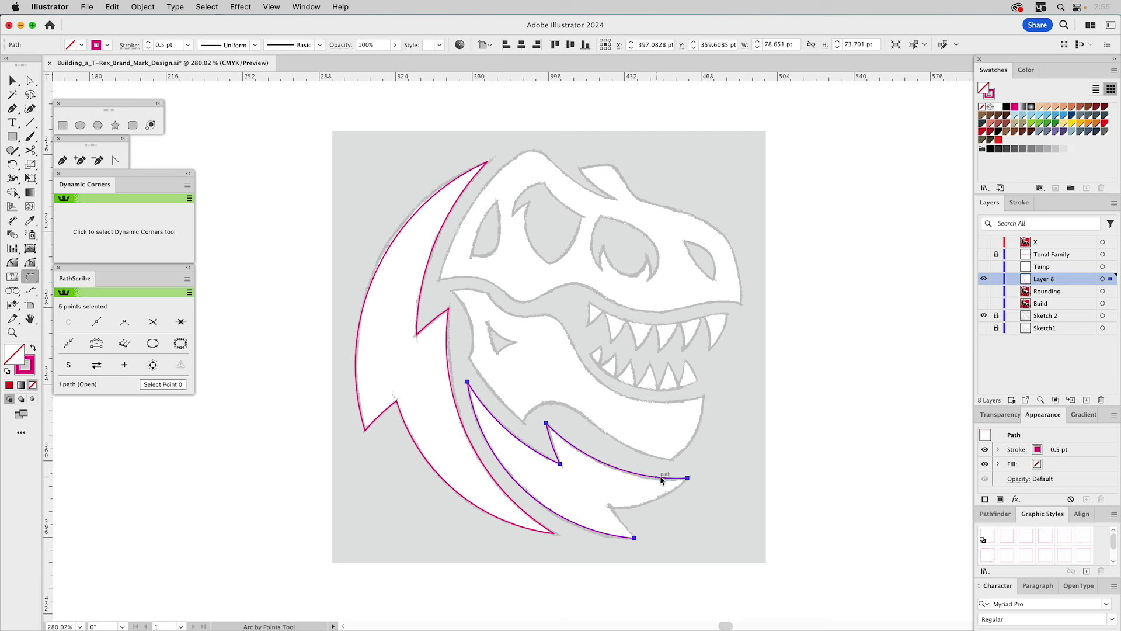
pyautogui.click(688, 478)
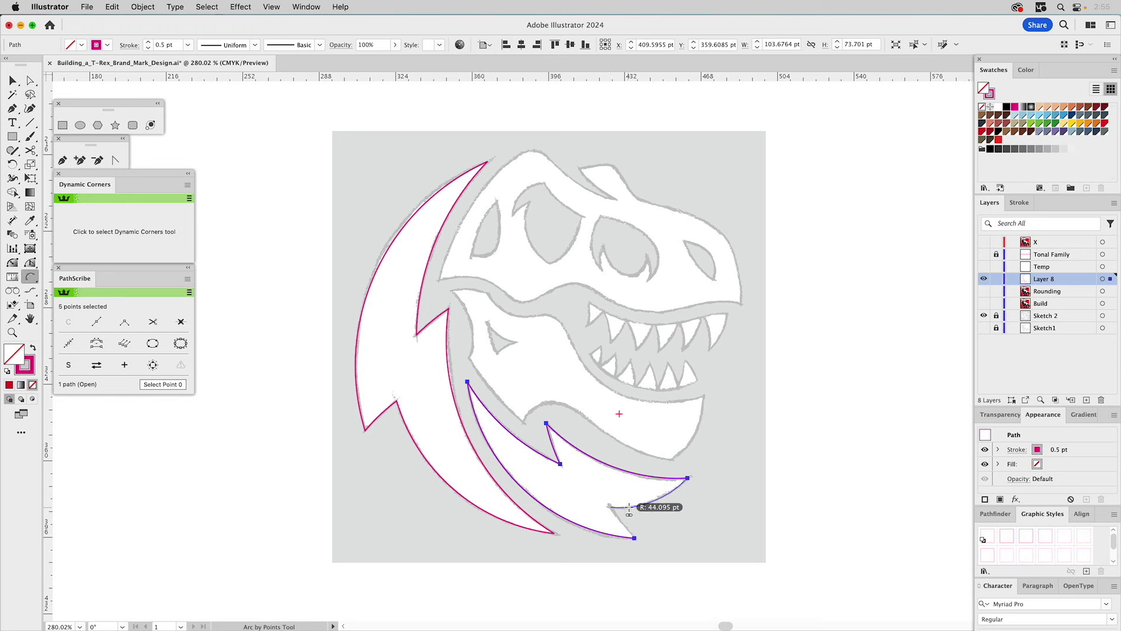
pyautogui.click(611, 507)
pyautogui.click(635, 538)
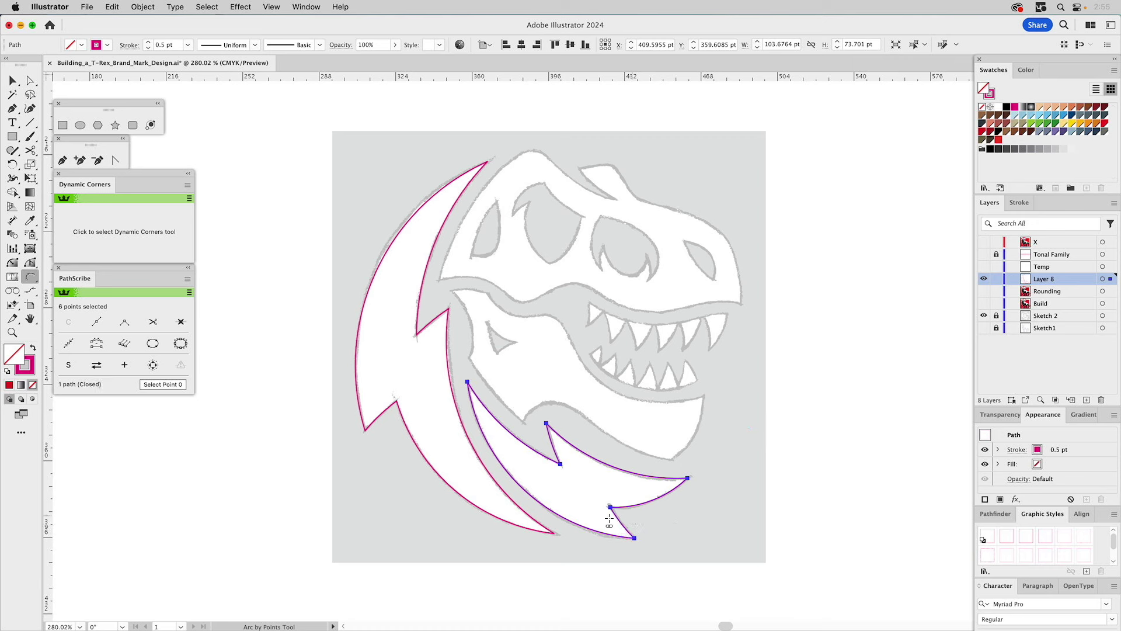
pyautogui.click(439, 280)
pyautogui.click(533, 145)
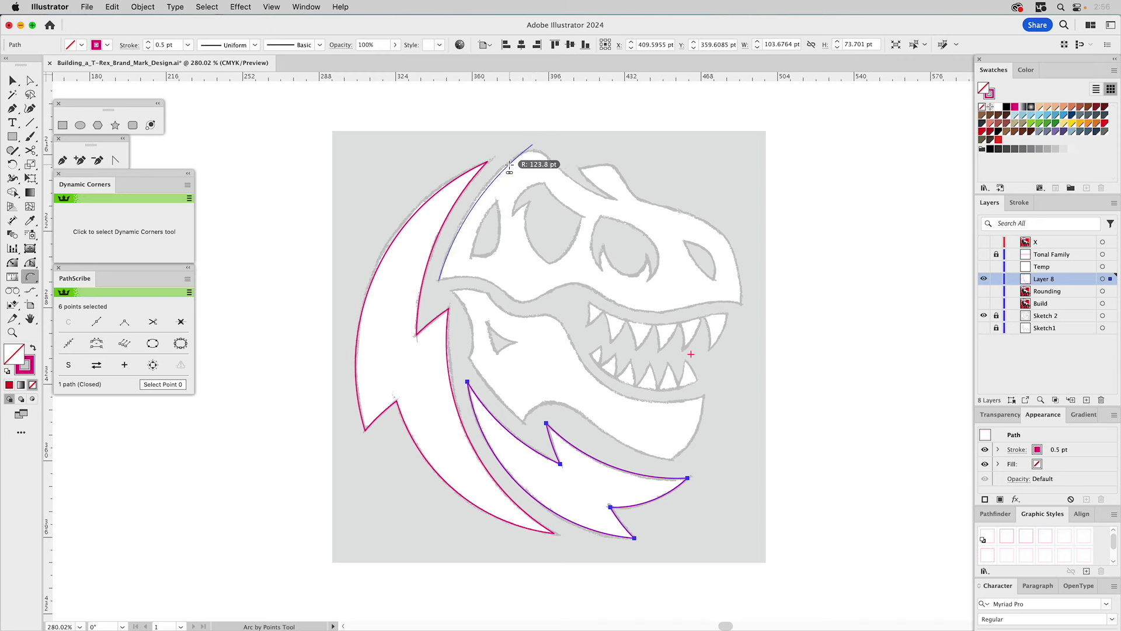
pyautogui.click(506, 167)
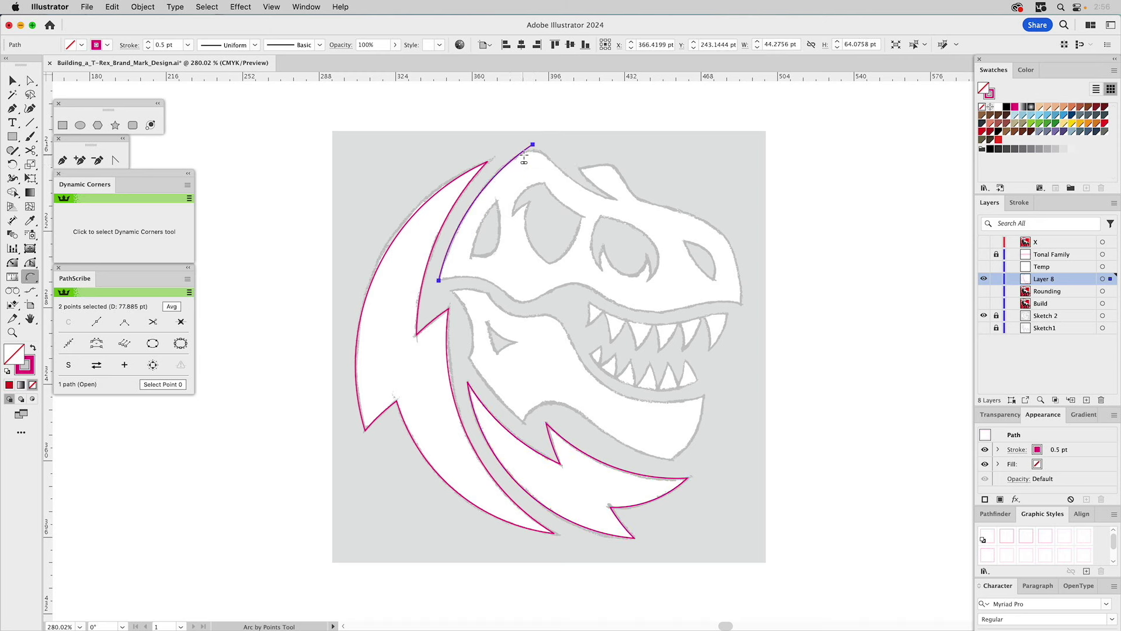
pyautogui.click(532, 145)
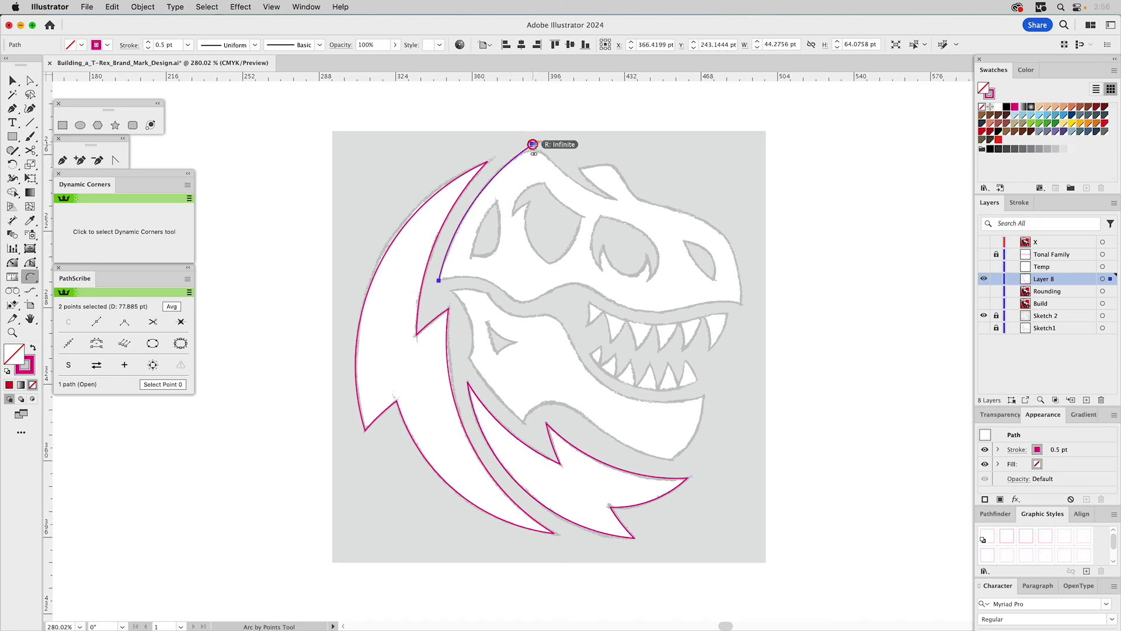
pyautogui.click(618, 199)
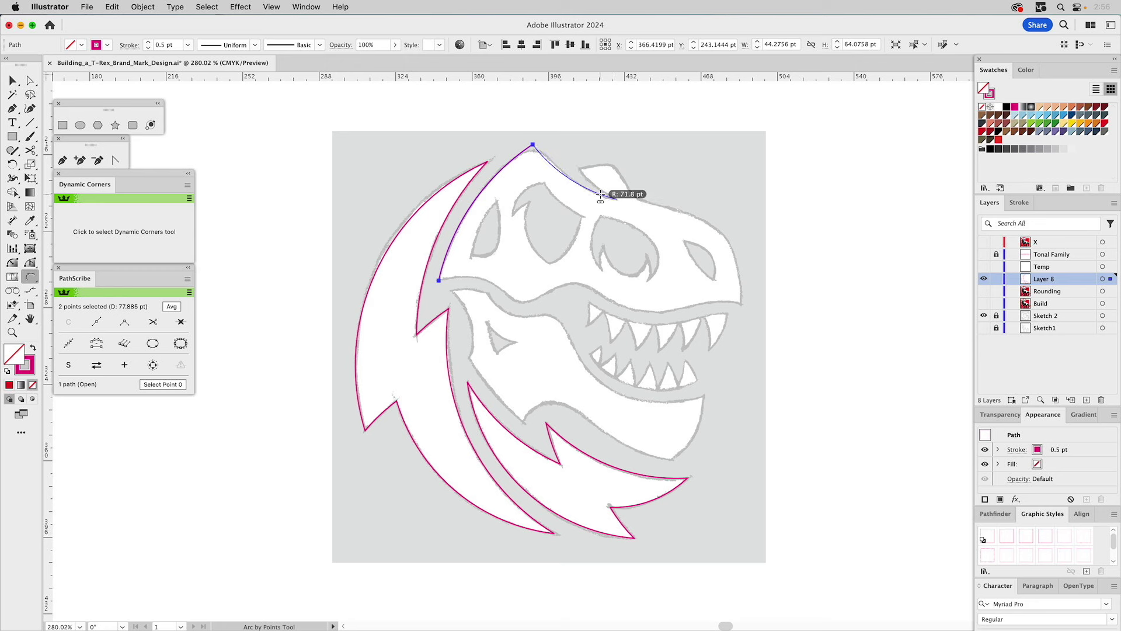
pyautogui.hotkey('ctrl', 'z')
pyautogui.hotkey('ctrl', 'z')
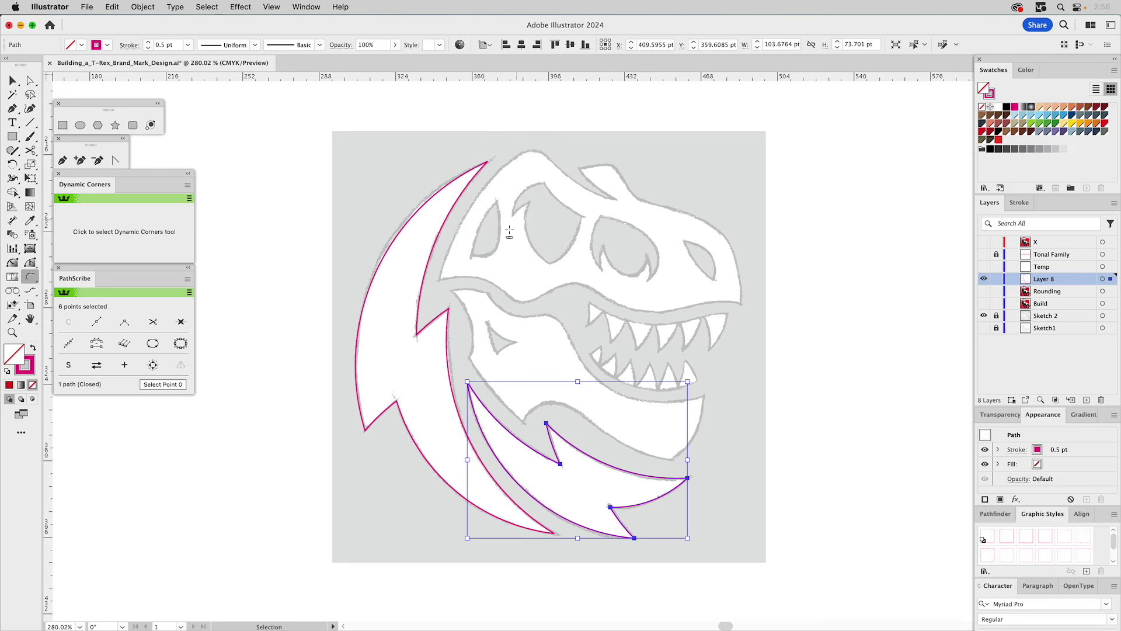
# Step: Trace the skull's curved back edge up past its rounded peak and the forehead slope to the horn's base with two arcs
pyautogui.click(439, 279)
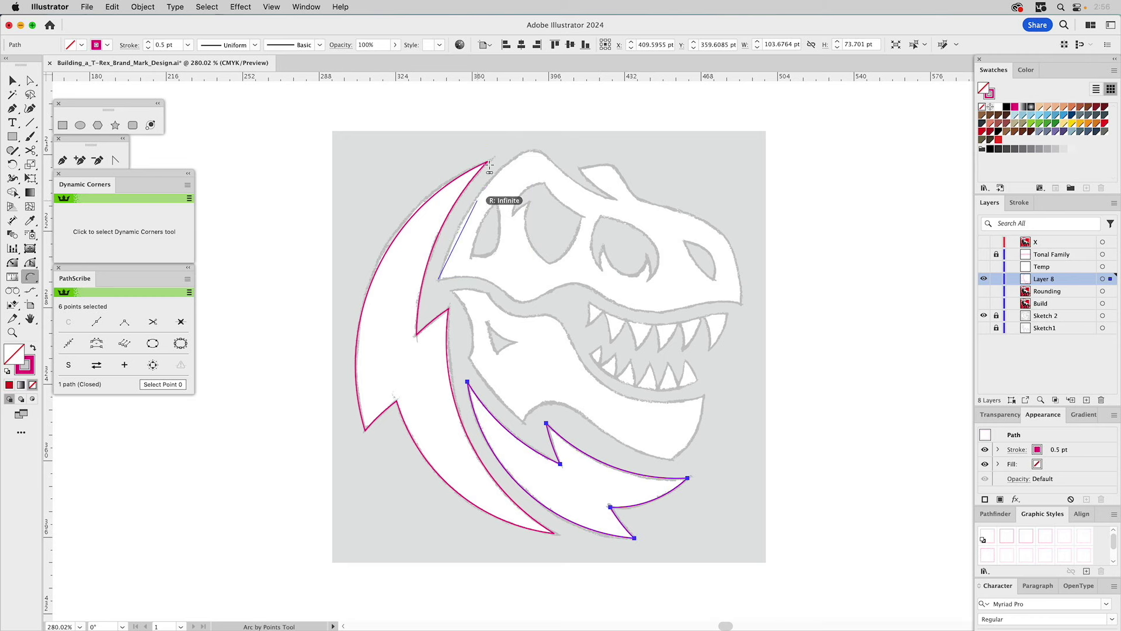
pyautogui.click(534, 141)
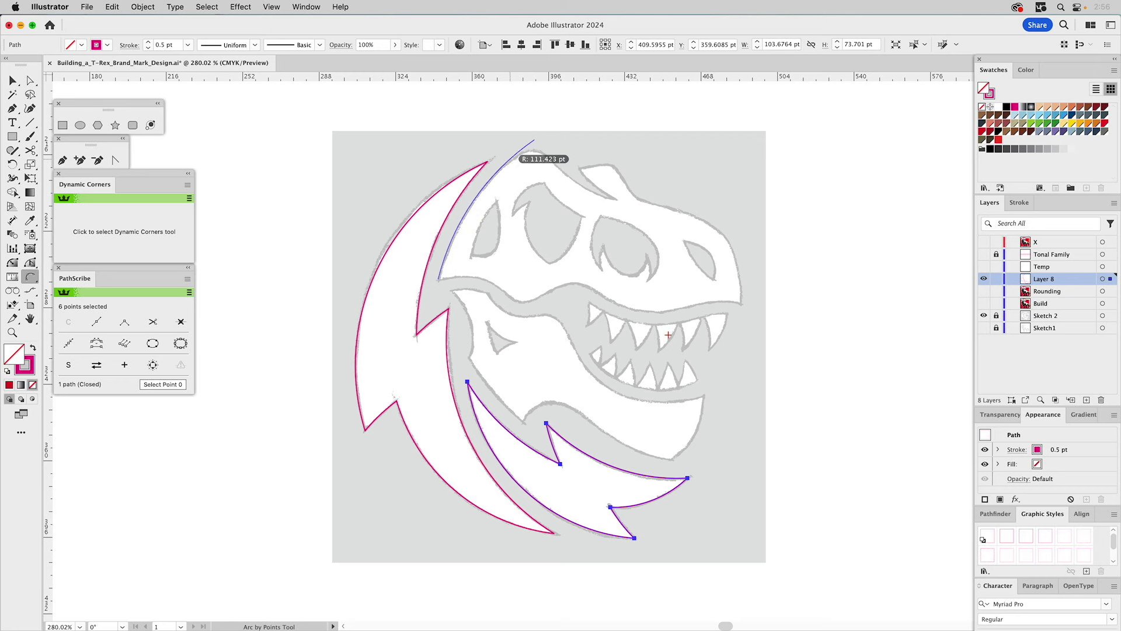
pyautogui.click(510, 163)
pyautogui.click(534, 140)
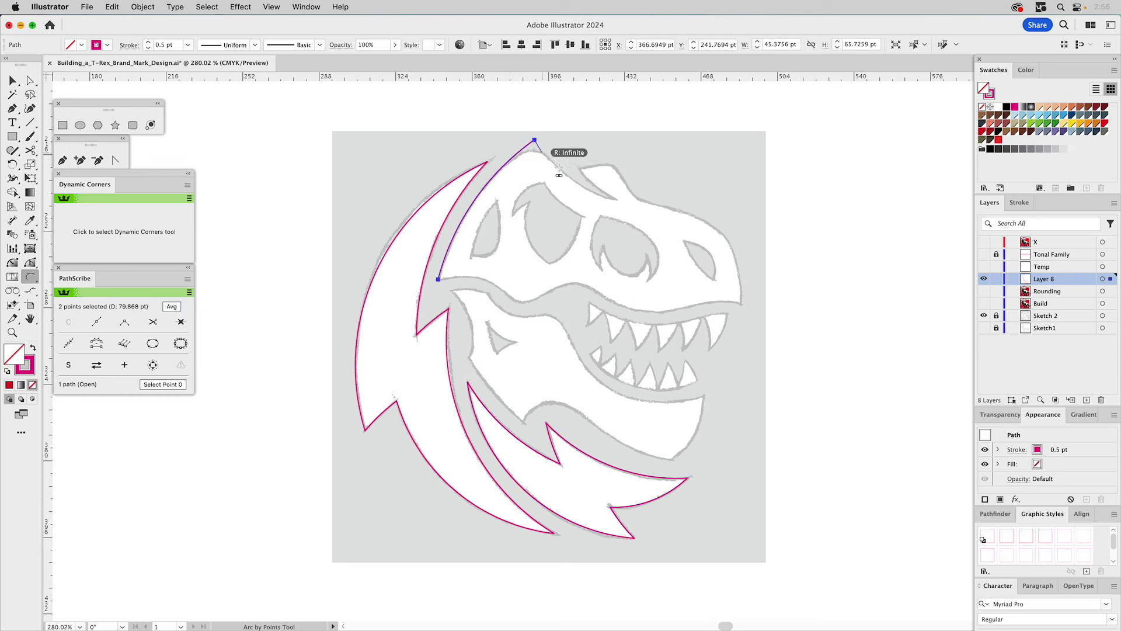
pyautogui.click(616, 200)
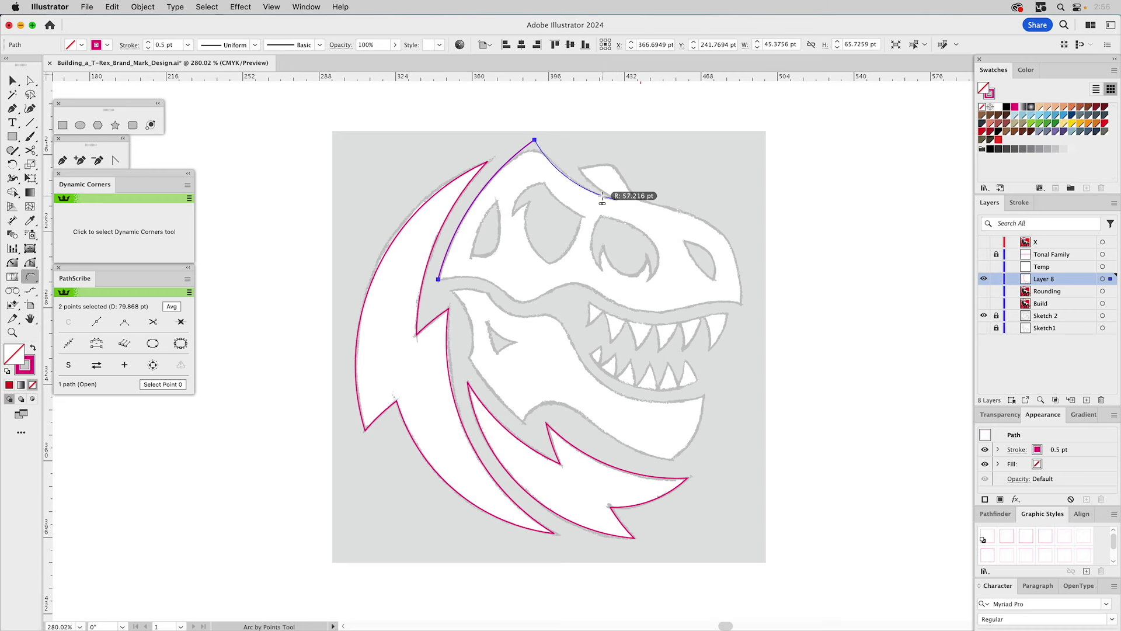
pyautogui.click(603, 197)
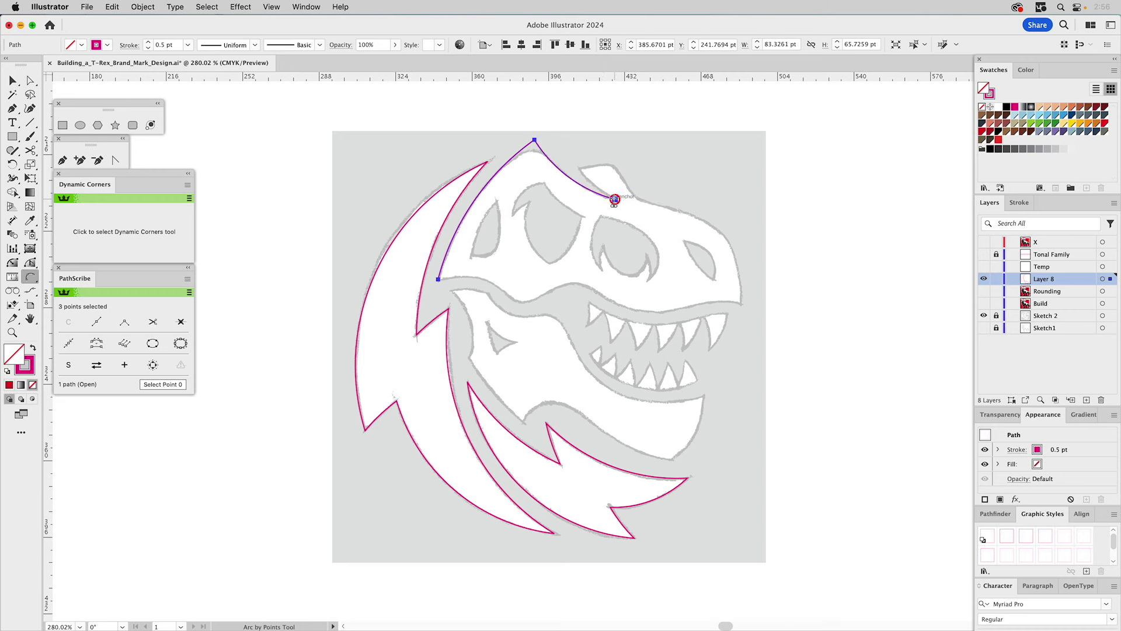
pyautogui.press('Escape')
# Step: Trace the inner edge and top edge of the horn above the brow with arcs, continuing the skull outline
pyautogui.click(580, 167)
pyautogui.click(587, 181)
pyautogui.click(612, 163)
pyautogui.click(612, 164)
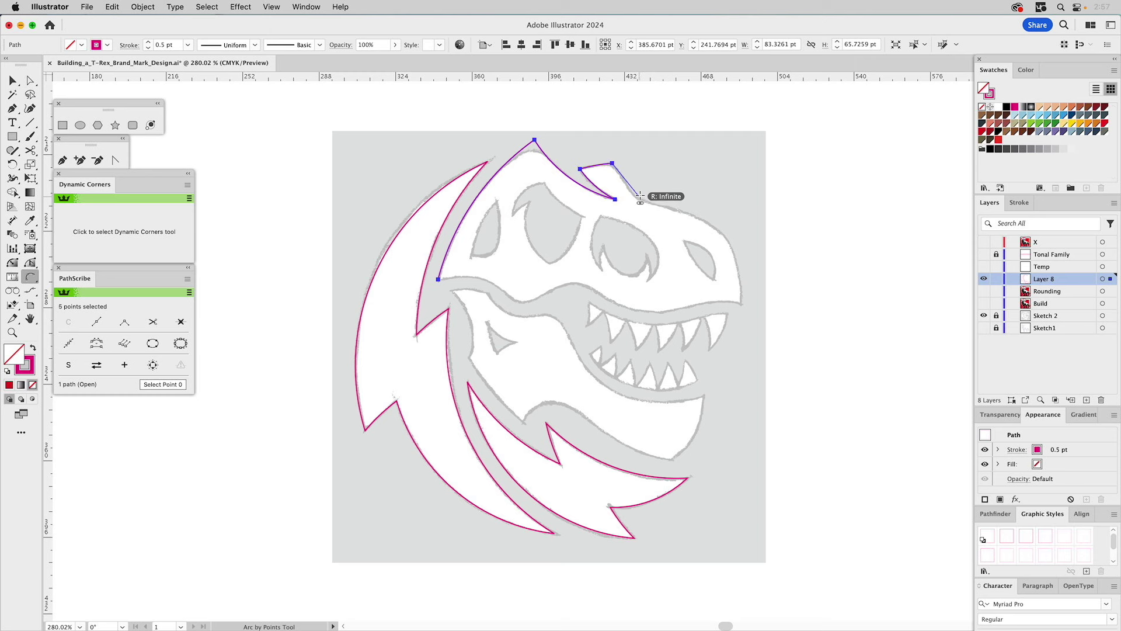
# Step: Continue the skull outline with the Pen tool down the horn's front, over the brow and around the snout to the upper lip's front corner
pyautogui.click(63, 160)
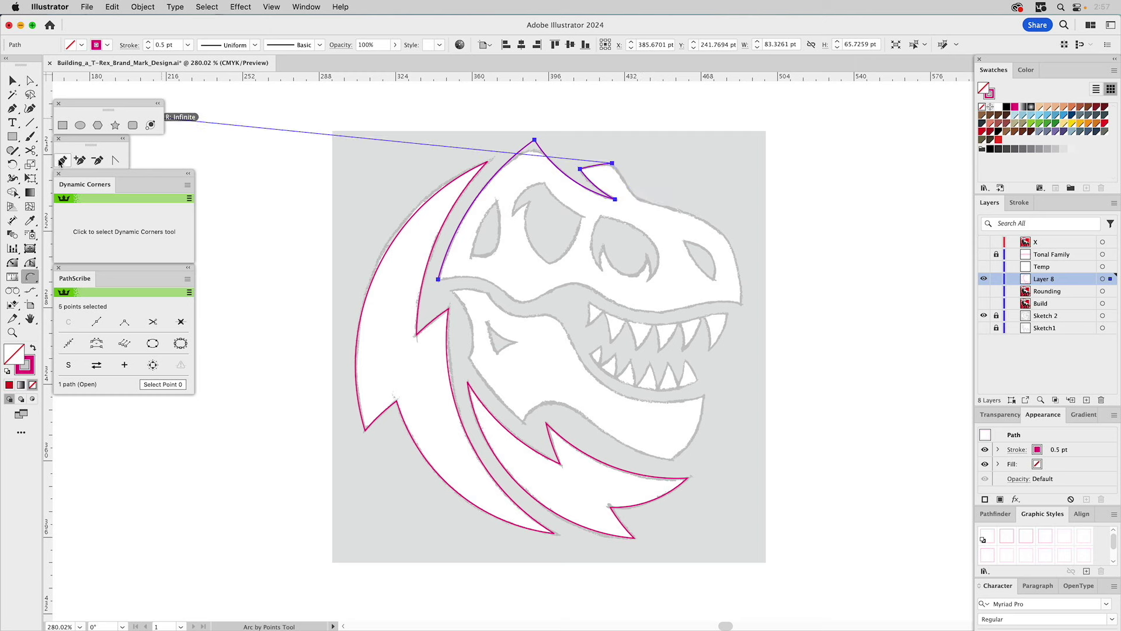
pyautogui.click(612, 164)
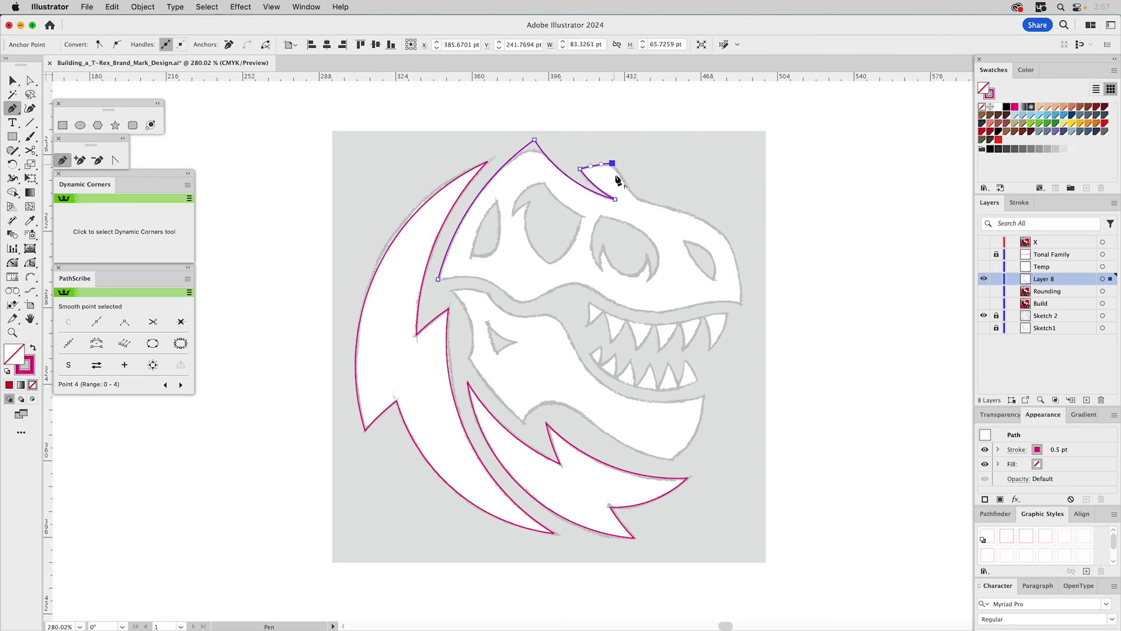
pyautogui.click(639, 199)
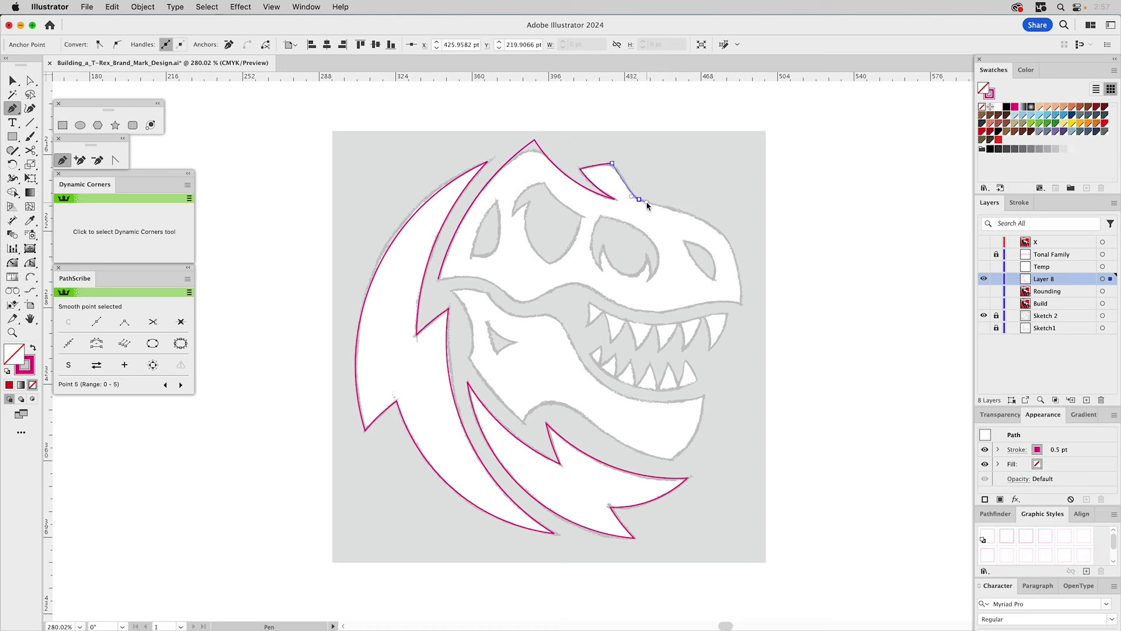
pyautogui.click(710, 223)
pyautogui.moveTo(730, 231); pyautogui.dragTo(732, 236)
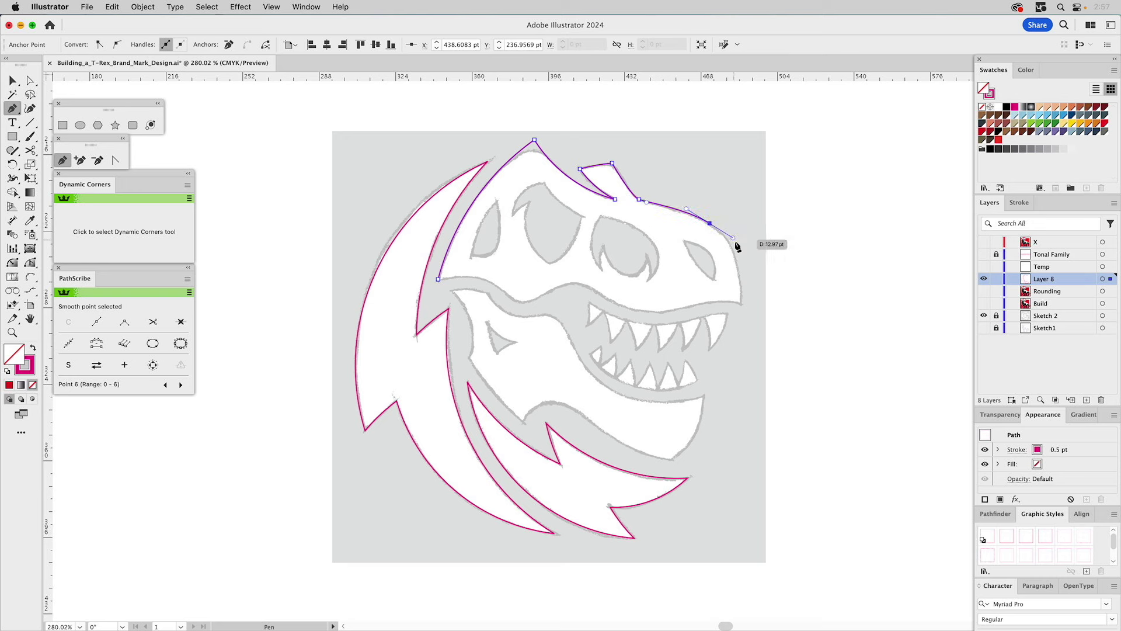
pyautogui.click(741, 304)
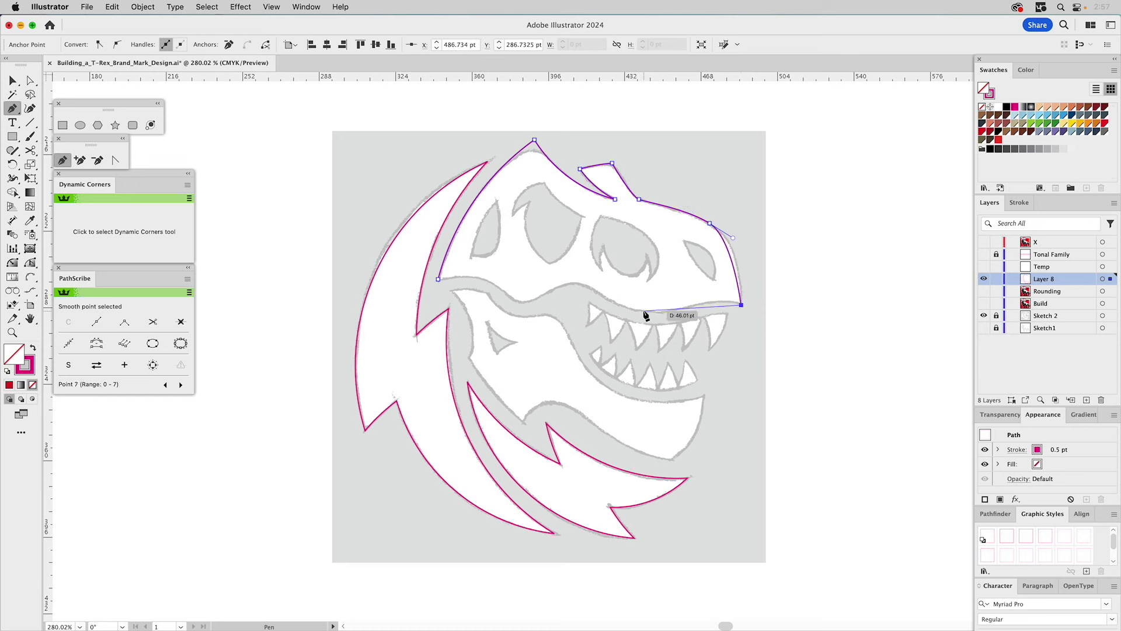
# Step: Trace the skull's wavy lower edge with smooth Pen tool curves back to its rear corner, closing the path
pyautogui.moveTo(643, 310); pyautogui.dragTo(615, 306)
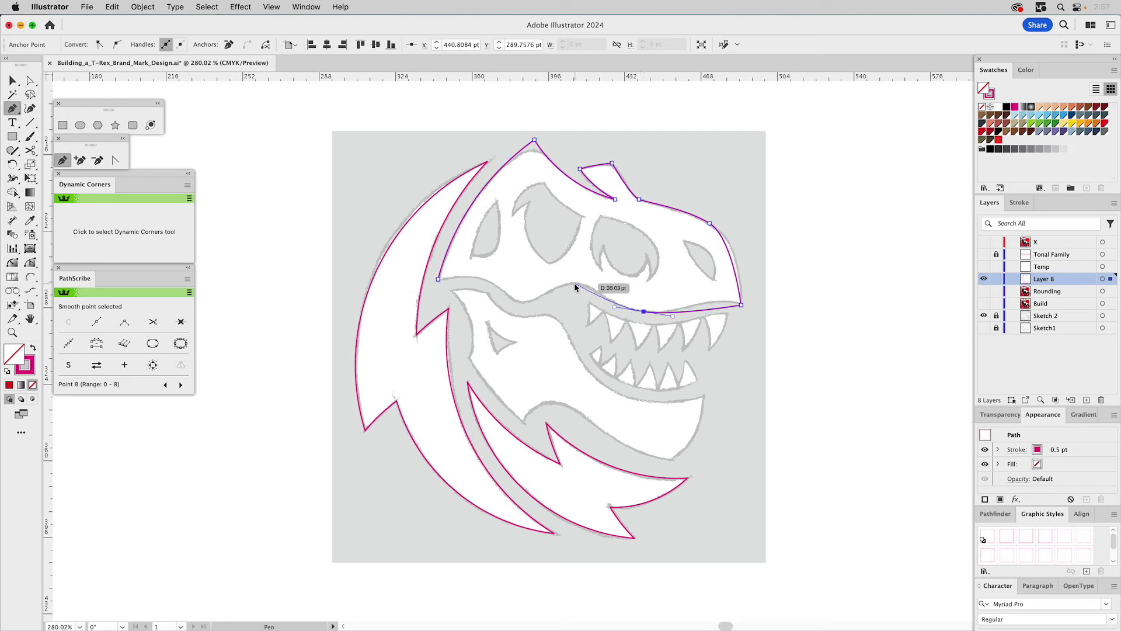
pyautogui.moveTo(574, 284); pyautogui.dragTo(553, 283)
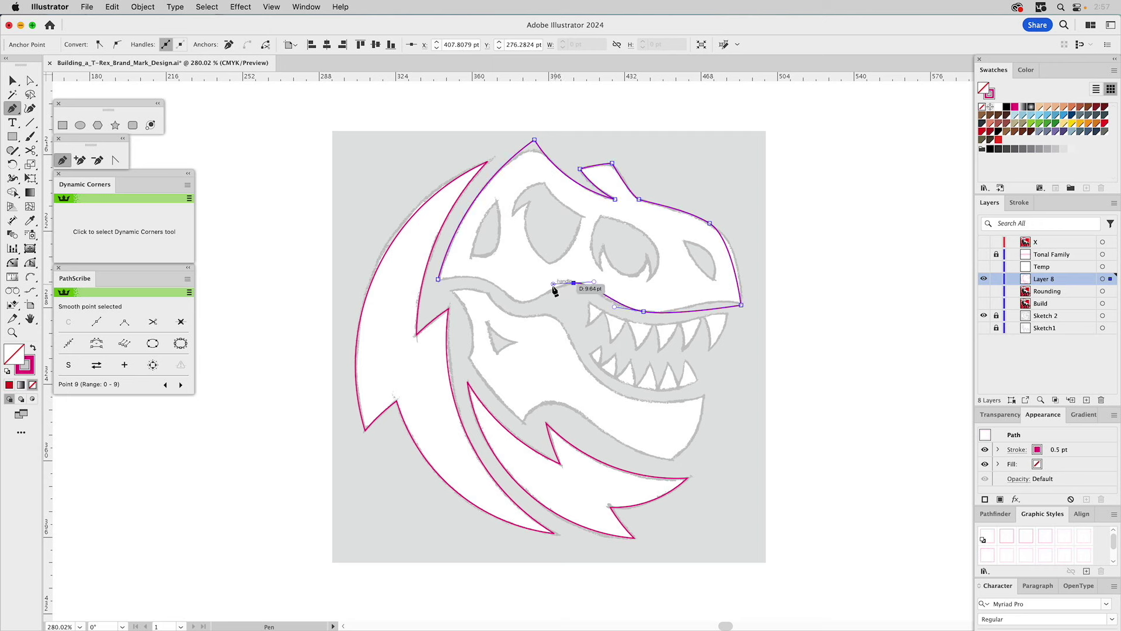
pyautogui.click(520, 302)
pyautogui.moveTo(521, 302); pyautogui.dragTo(501, 300)
pyautogui.click(438, 279)
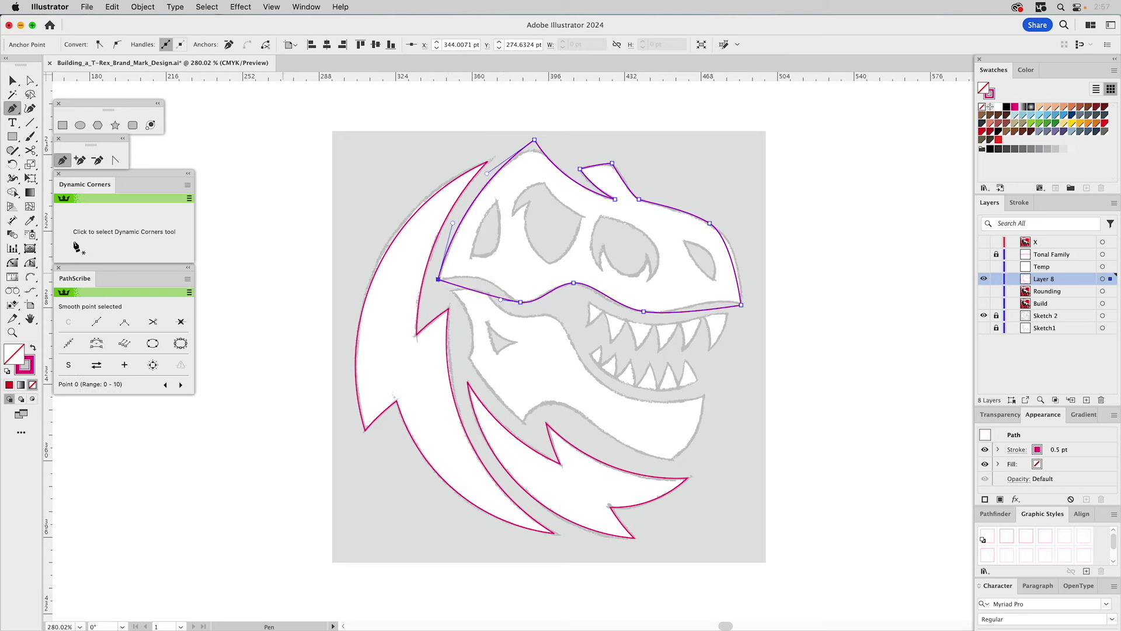
# Step: Refine the skull's lower edge and snout curves with the PathScribe tool, adjusting their handles to match the sketch
pyautogui.click(30, 263)
pyautogui.moveTo(456, 288); pyautogui.dragTo(497, 267)
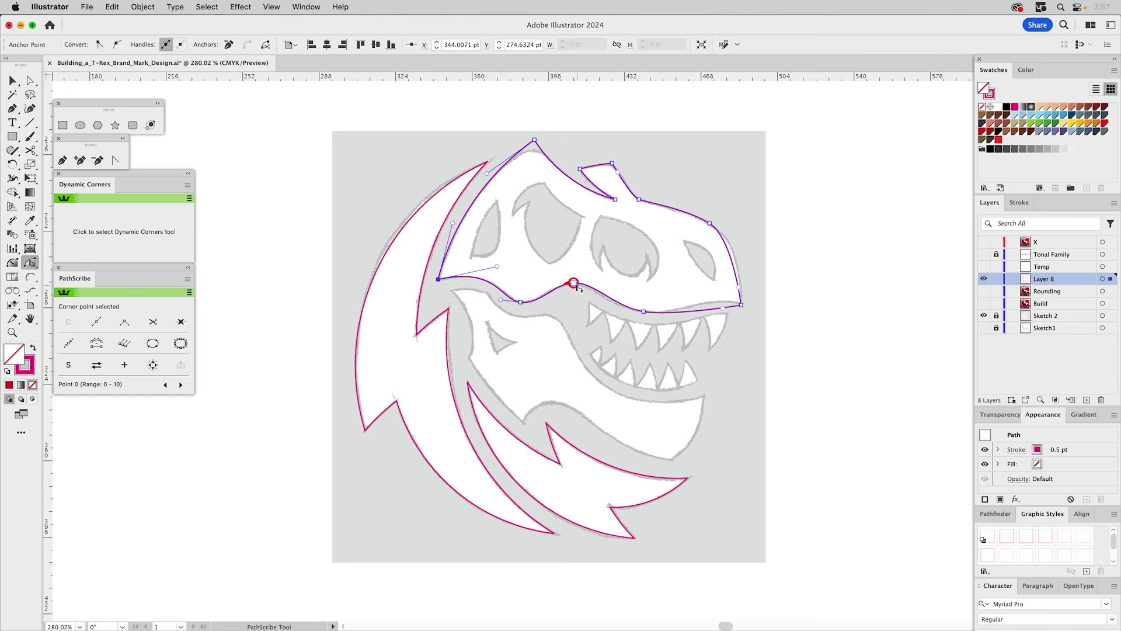
pyautogui.moveTo(574, 283); pyautogui.dragTo(604, 308)
pyautogui.click(610, 307)
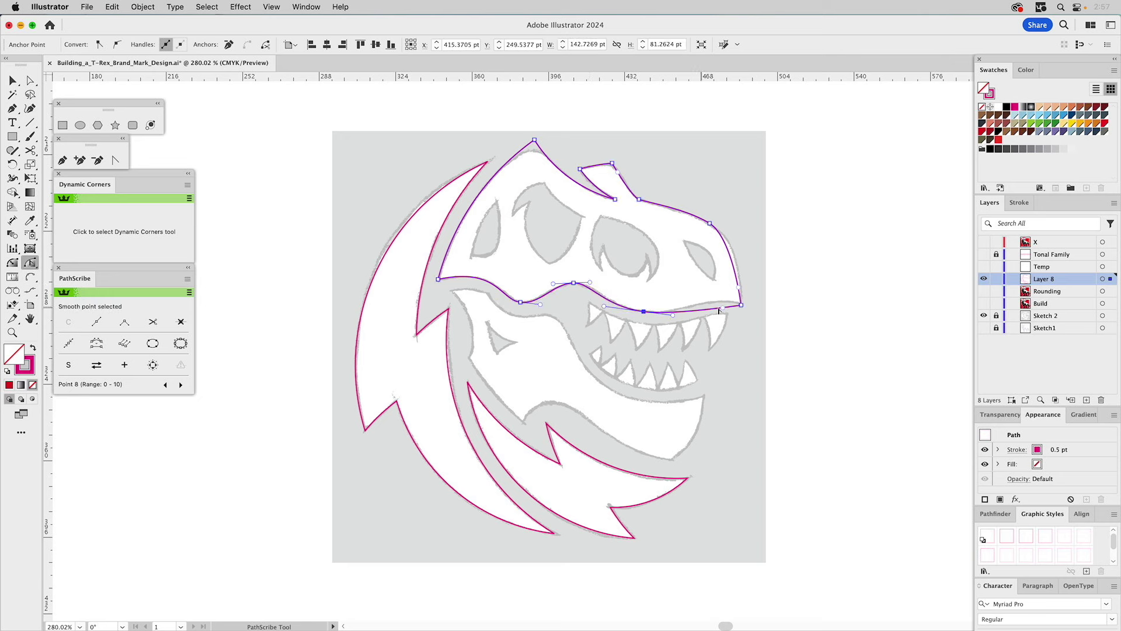
pyautogui.moveTo(722, 312); pyautogui.dragTo(679, 318)
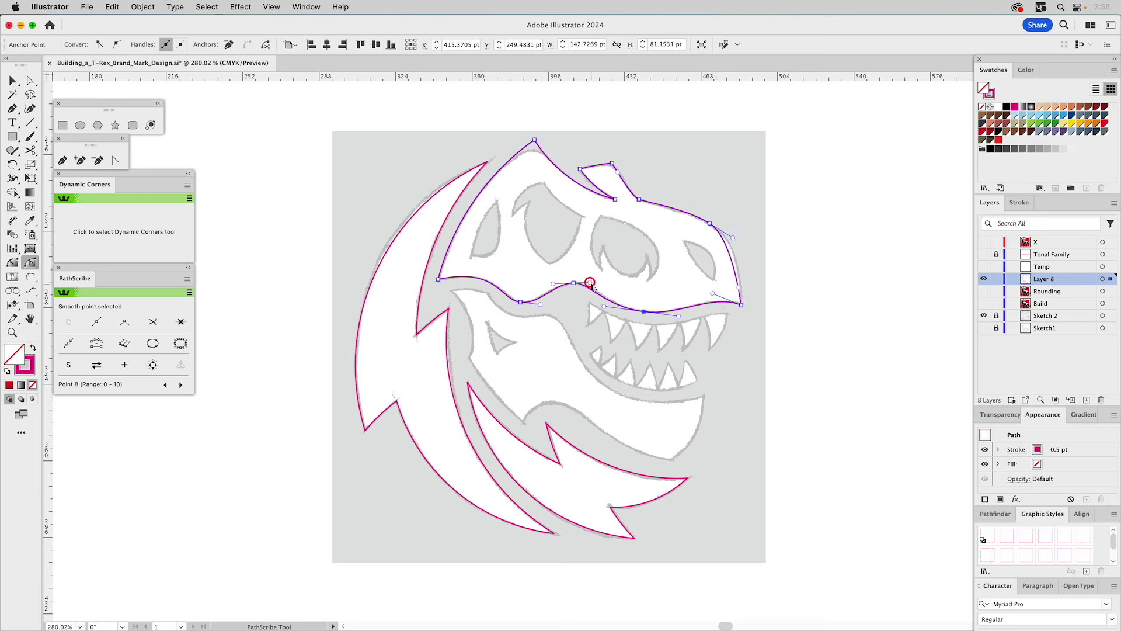
pyautogui.moveTo(590, 286); pyautogui.dragTo(595, 283)
pyautogui.moveTo(739, 290); pyautogui.dragTo(743, 270)
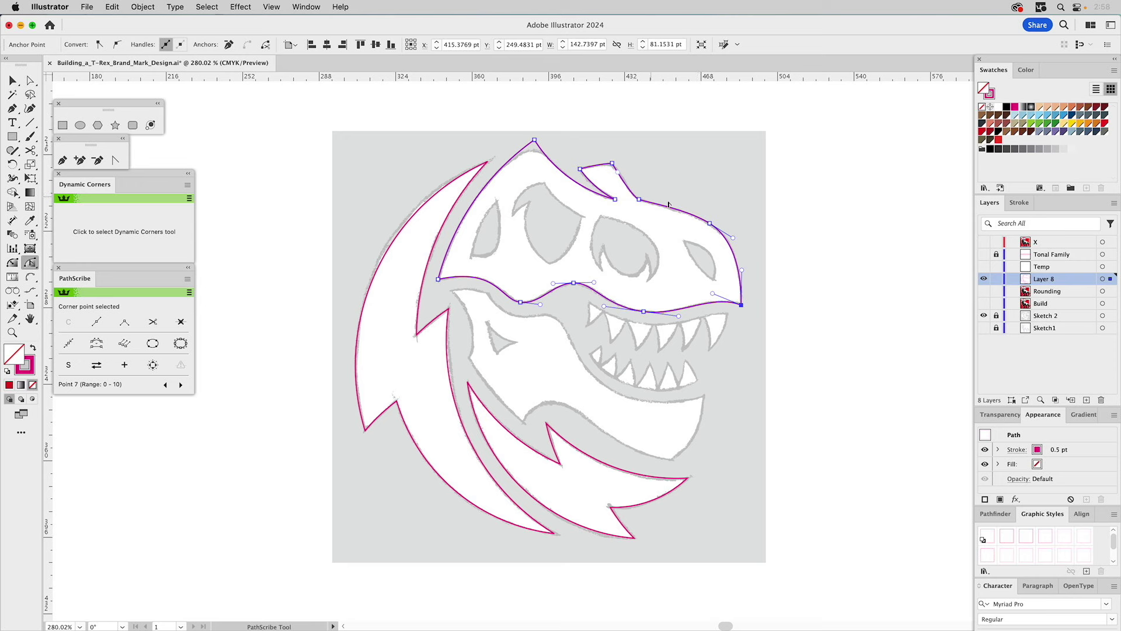
# Step: Adjust the handles on the brow and the horn's front edge to fit the sketch, and deselect the skull outline
pyautogui.click(639, 199)
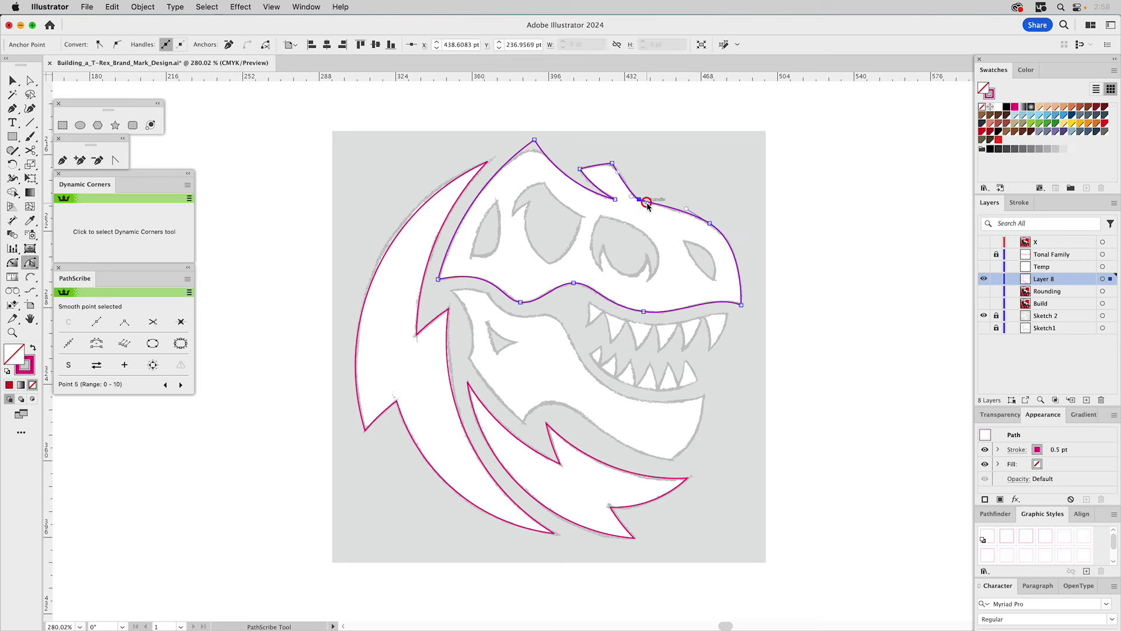
pyautogui.moveTo(667, 207); pyautogui.dragTo(670, 213)
pyautogui.moveTo(617, 175); pyautogui.dragTo(623, 177)
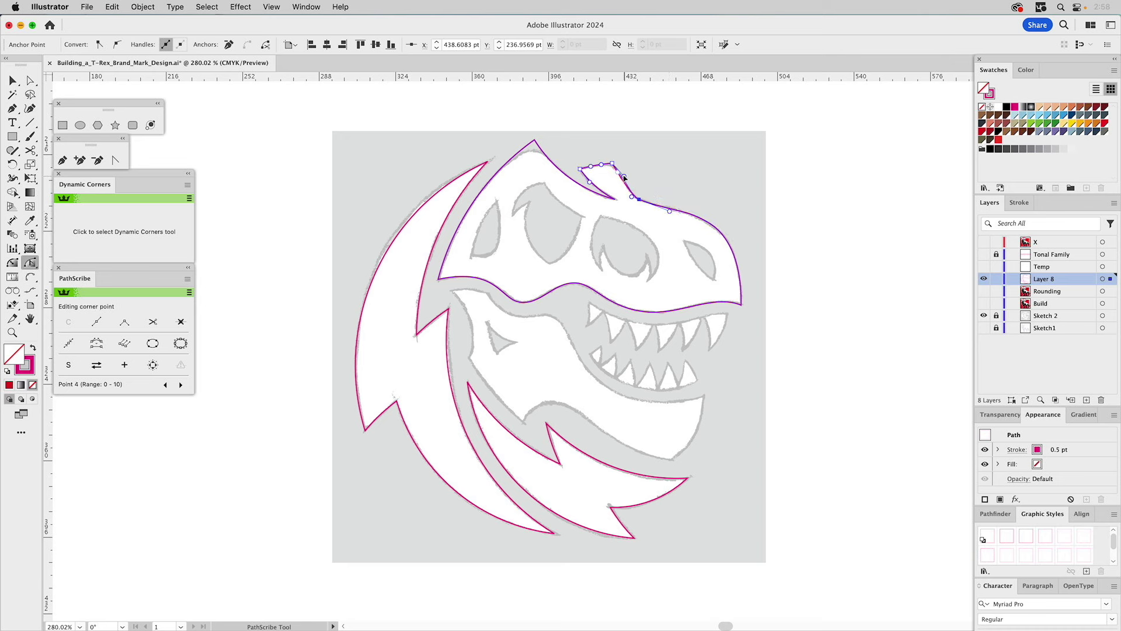
pyautogui.moveTo(624, 178); pyautogui.dragTo(622, 177)
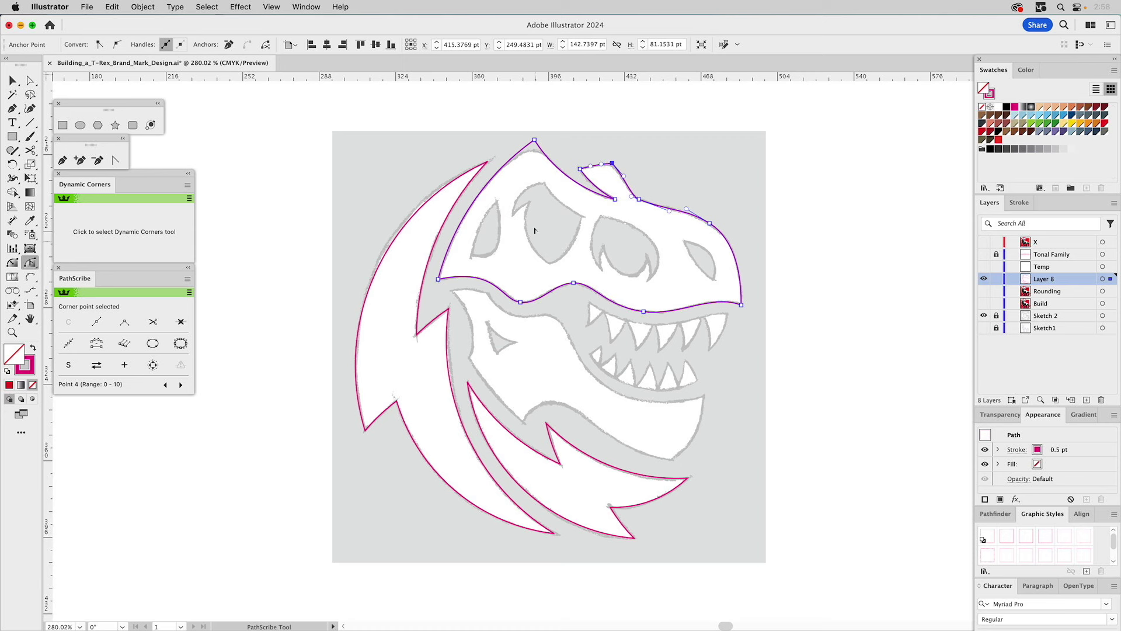
pyautogui.click(546, 114)
pyautogui.press('a')
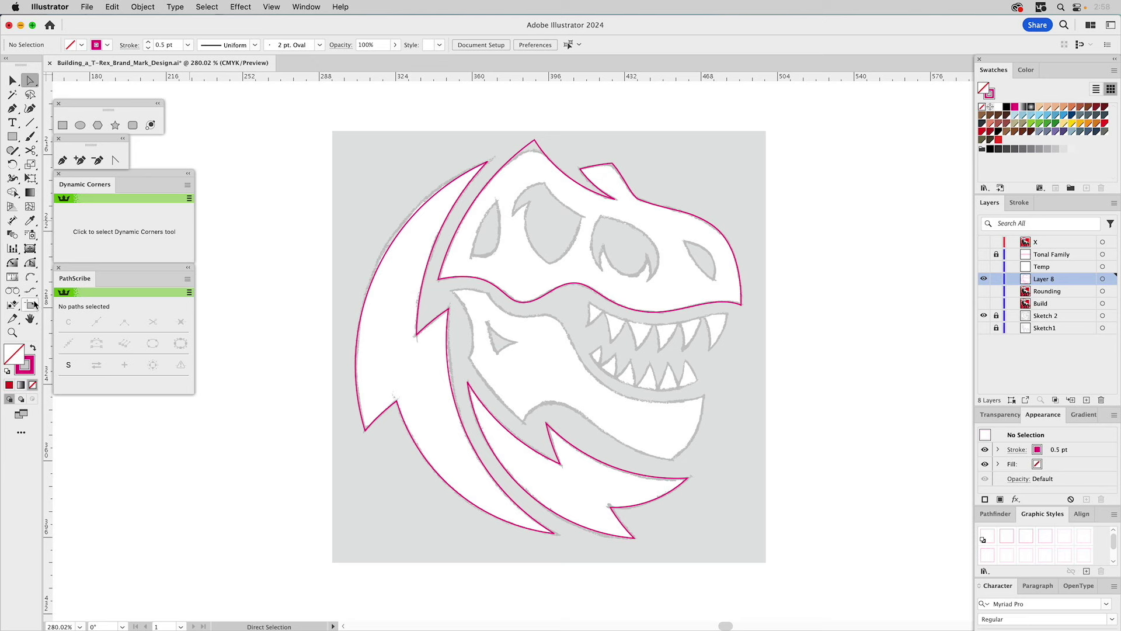
# Step: Round the peak at the top of the skull outline to a radius of about 11.8 pt with the Dynamic Corners tool
pyautogui.click(31, 264)
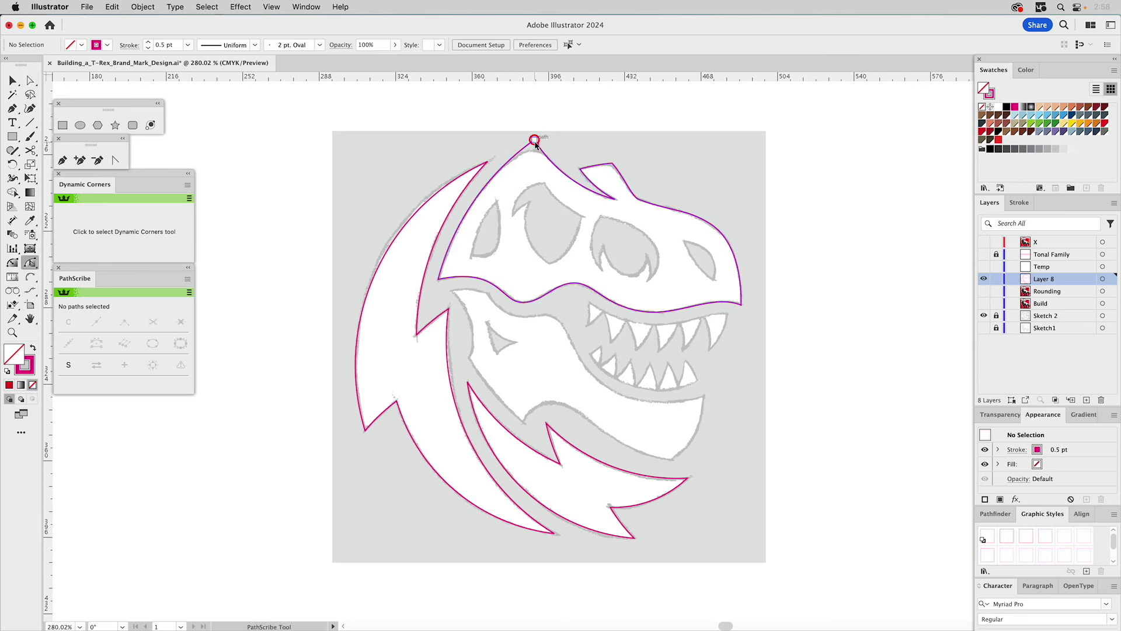
pyautogui.click(13, 264)
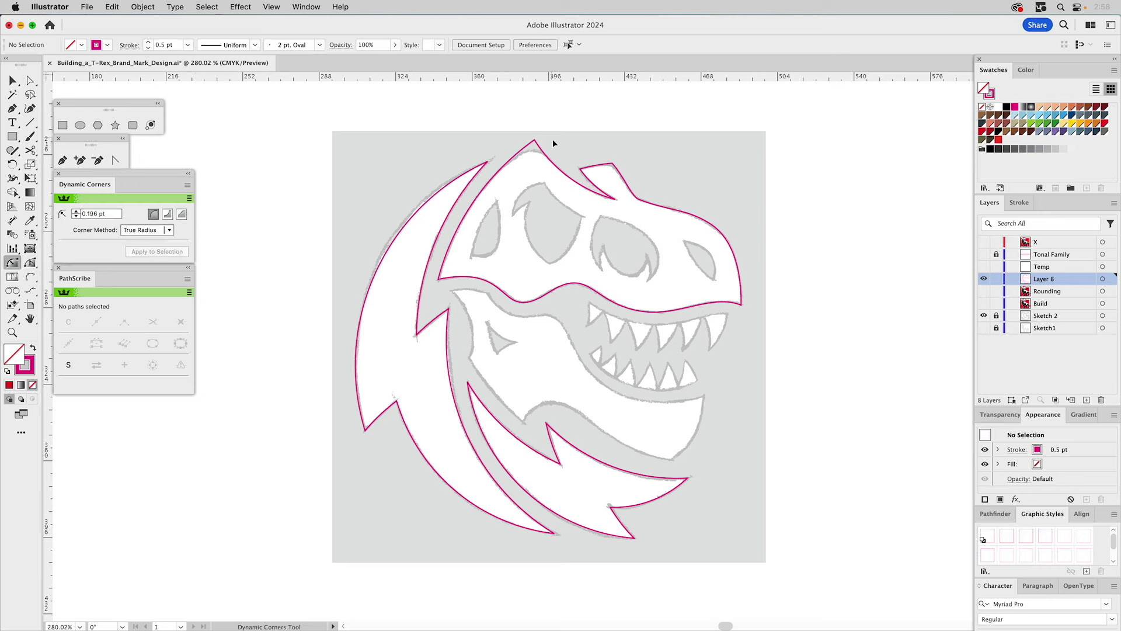
pyautogui.moveTo(535, 144); pyautogui.dragTo(531, 176)
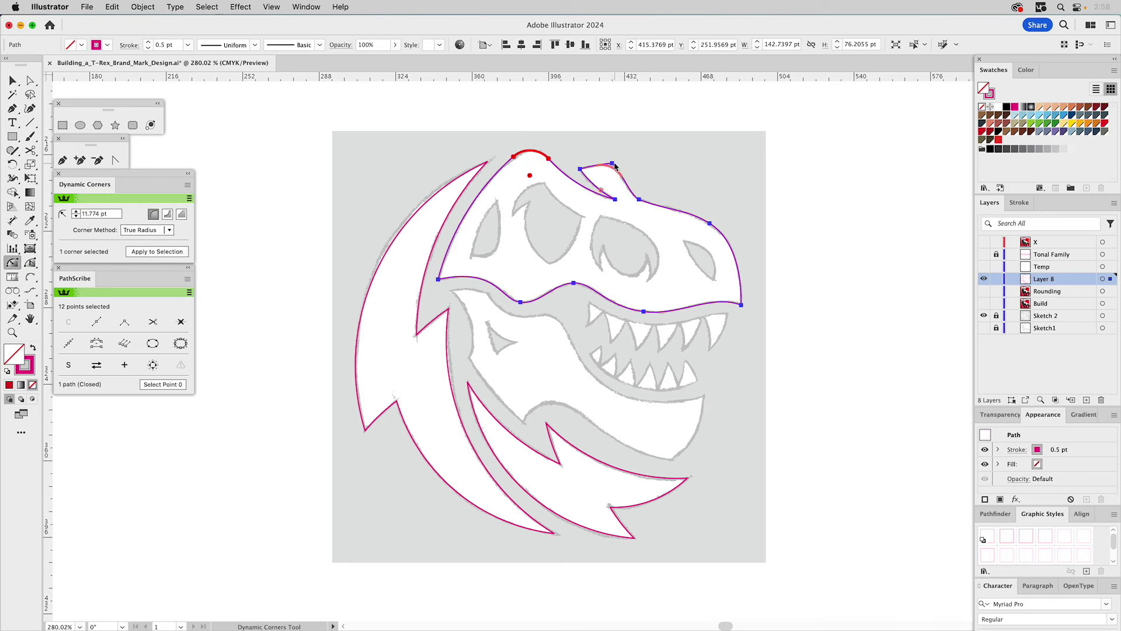
pyautogui.moveTo(614, 168); pyautogui.dragTo(610, 175)
pyautogui.press('a')
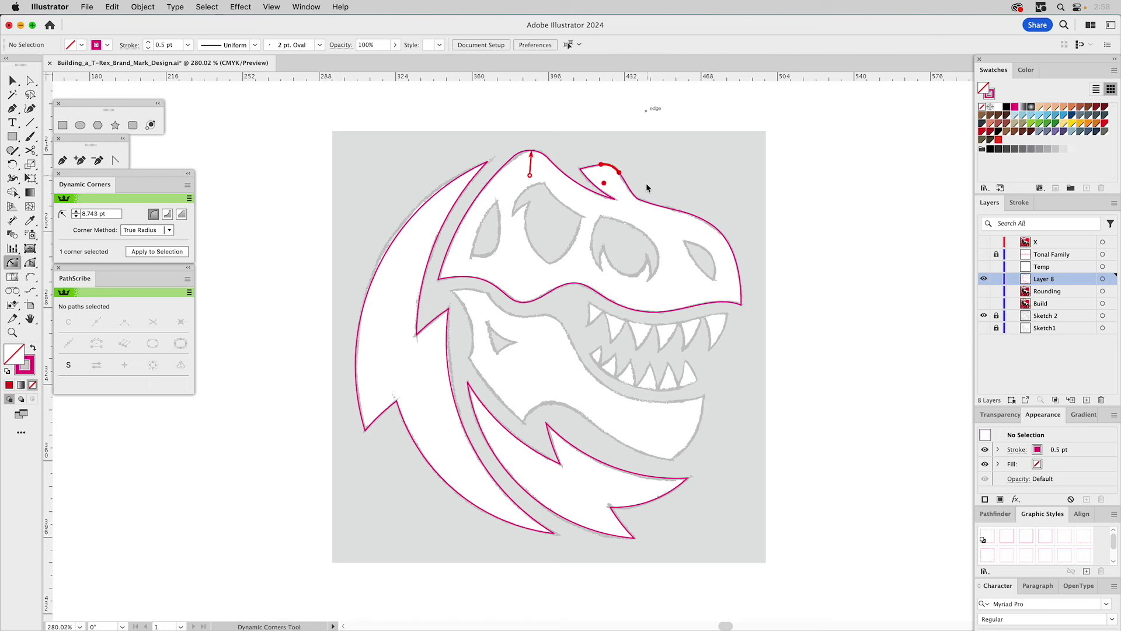
pyautogui.click(646, 183)
pyautogui.click(638, 200)
pyautogui.press('super+z')
pyautogui.press('super+z')
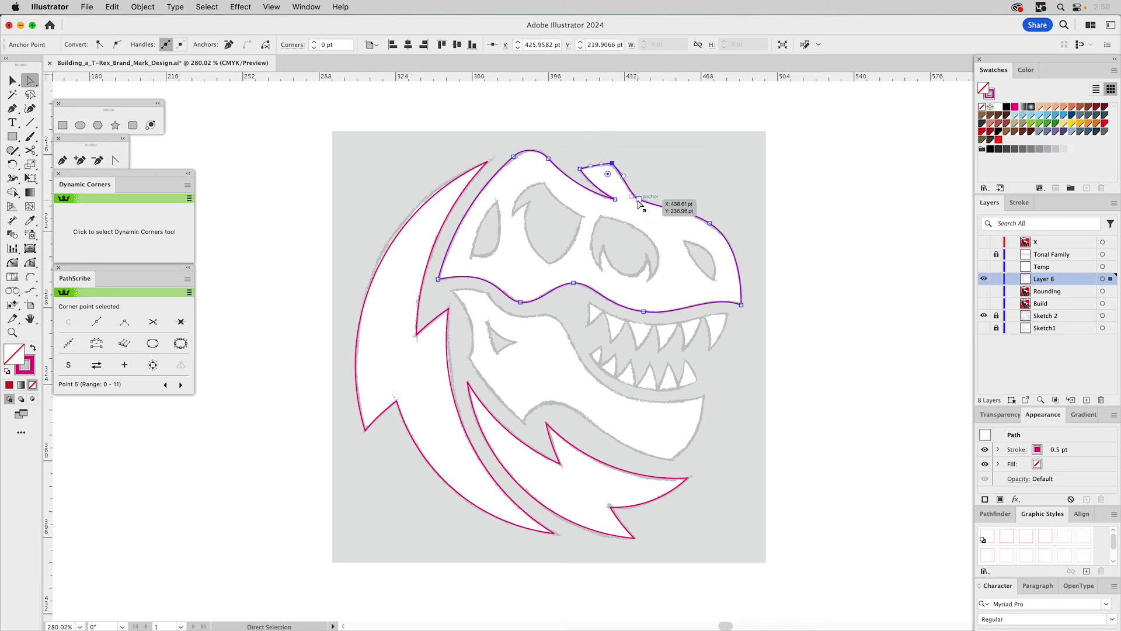
# Step: Adjust the handles of the smooth anchor at the horn's front base to refit the brow curve to the sketch
pyautogui.click(627, 195)
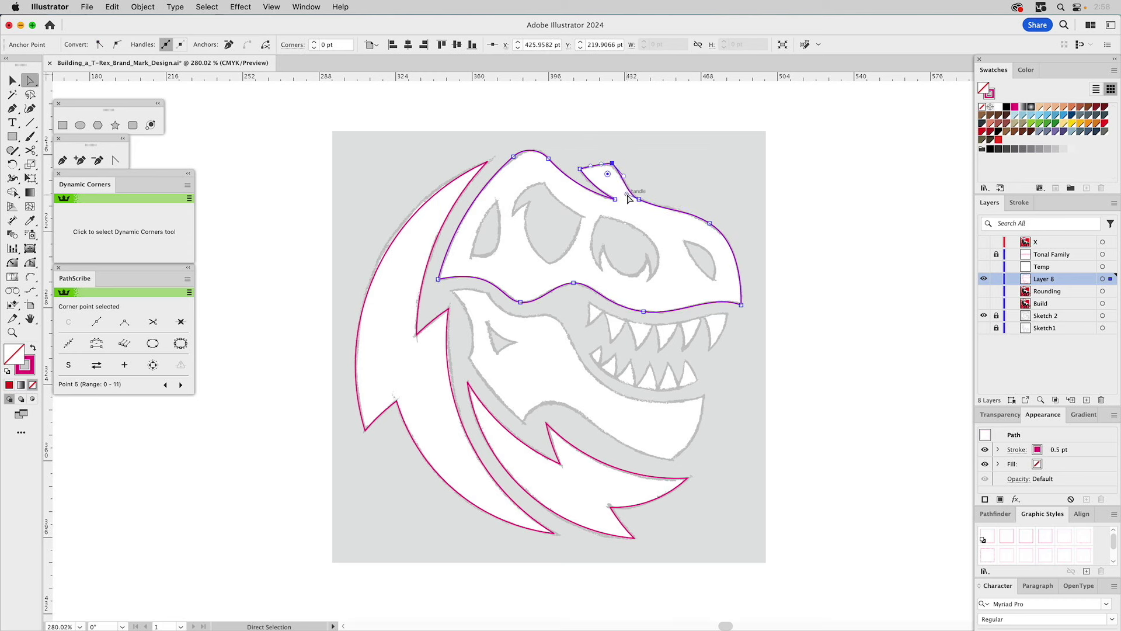
pyautogui.click(639, 200)
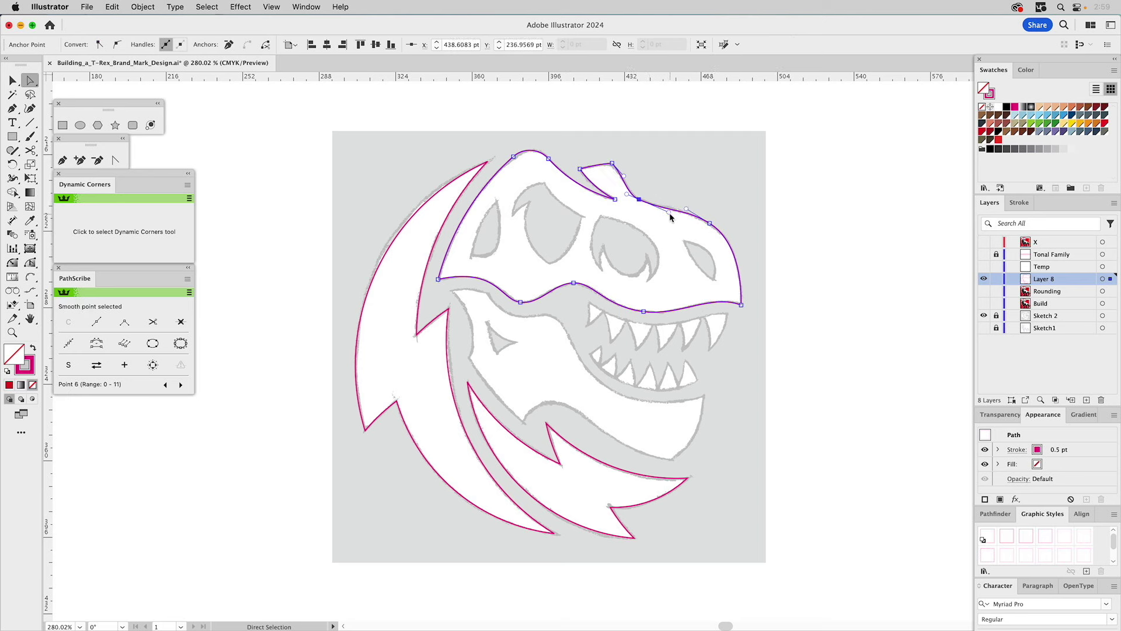
pyautogui.moveTo(669, 213)
pyautogui.mouseDown()
pyautogui.moveTo(660, 211)
pyautogui.moveTo(683, 208)
pyautogui.mouseUp()
# Step: Round the horn's upper corner to a radius of about 8.9 pt with the Dynamic Corners tool
pyautogui.click(30, 264)
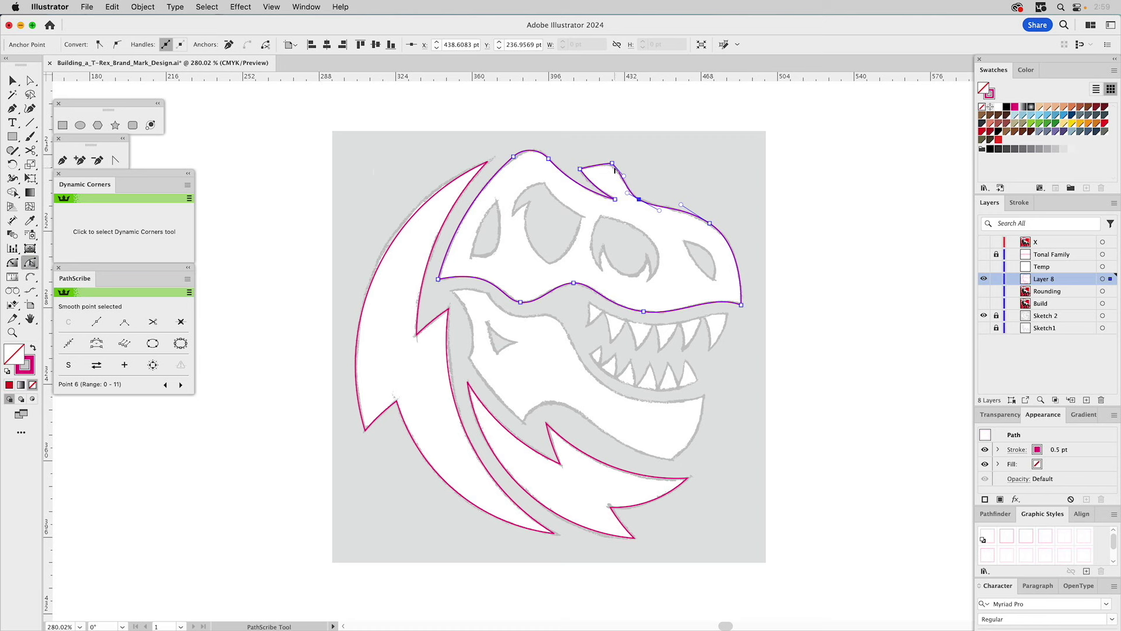
pyautogui.click(11, 263)
pyautogui.moveTo(612, 169); pyautogui.dragTo(604, 187)
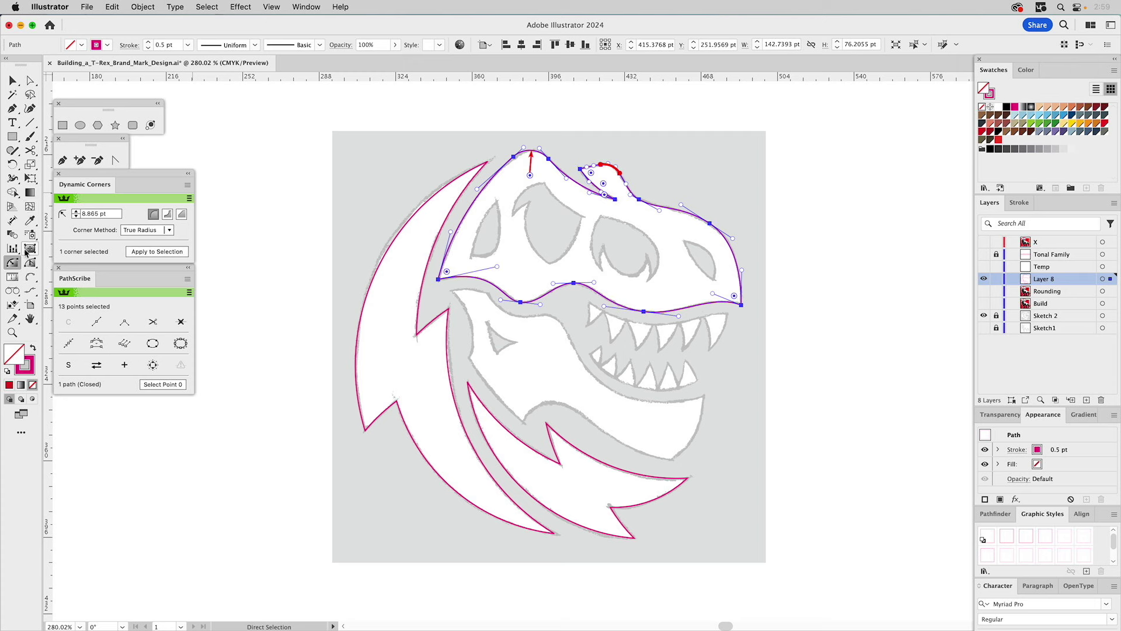
# Step: Trace the rearmost skull opening's back edge with an Arc by Points arc and close the path with a straight Pen segment
pyautogui.click(32, 278)
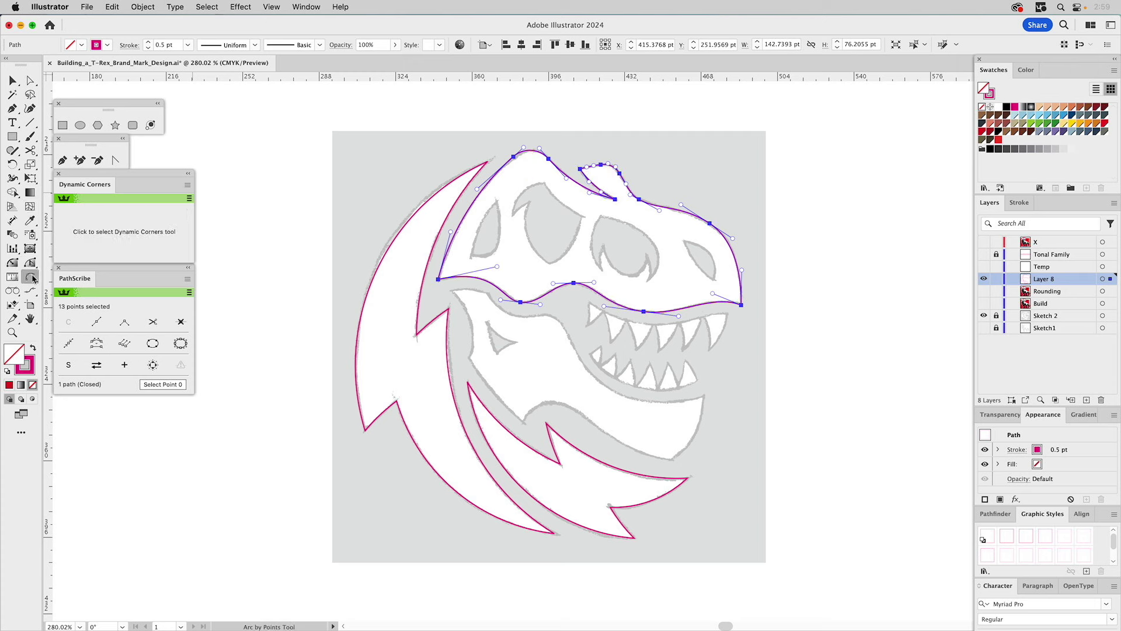
pyautogui.click(472, 255)
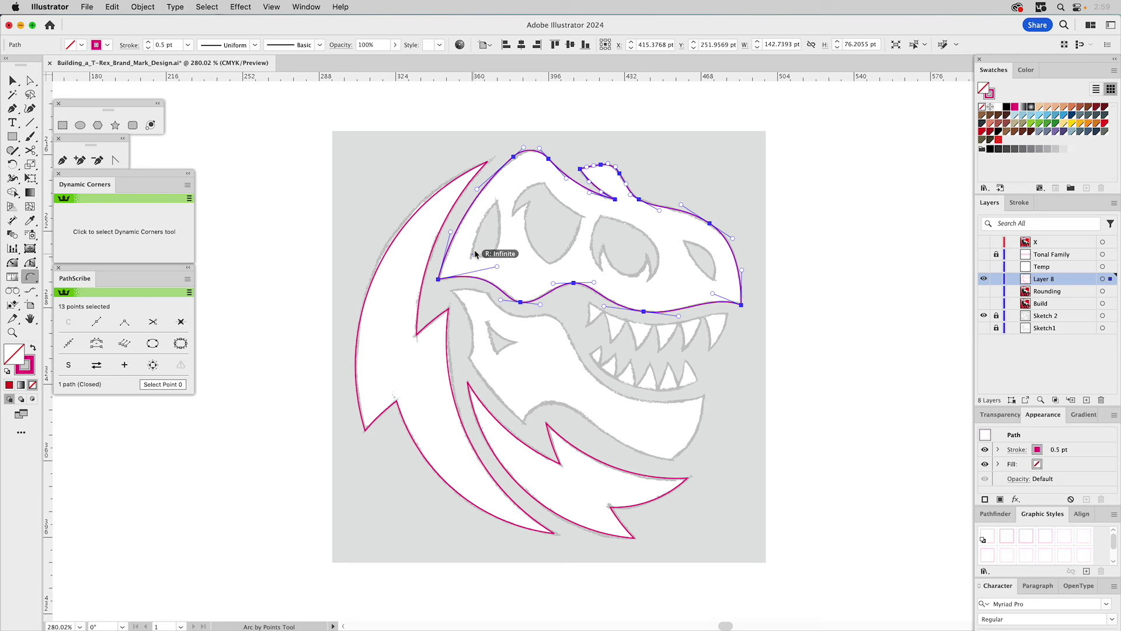
pyautogui.click(497, 202)
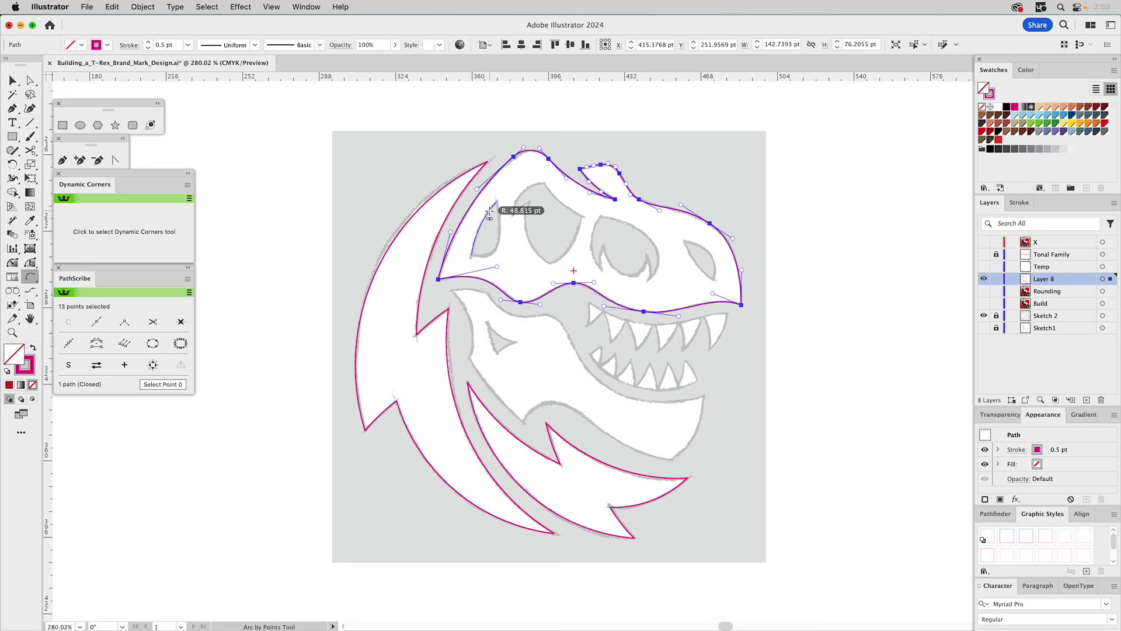
pyautogui.click(489, 213)
pyautogui.click(59, 159)
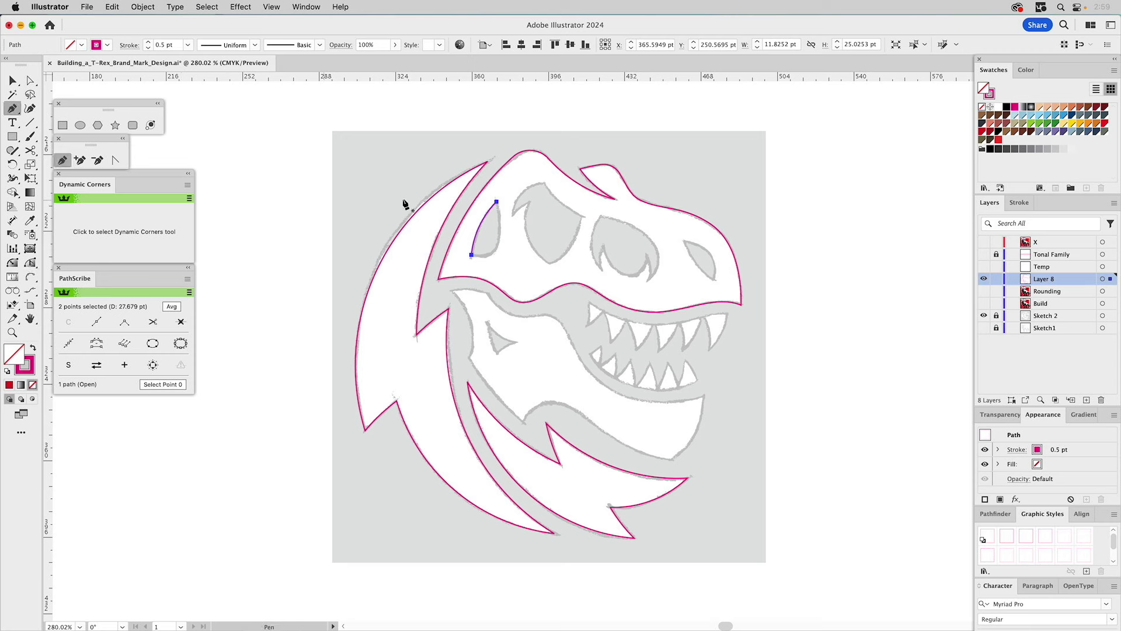
pyautogui.click(497, 202)
pyautogui.click(472, 255)
# Step: Bend the rearmost opening's straight closing edge with the PathScribe tool and adjust its handles to match the sketch
pyautogui.click(30, 262)
pyautogui.moveTo(481, 239); pyautogui.dragTo(501, 266)
pyautogui.moveTo(498, 222); pyautogui.dragTo(501, 233)
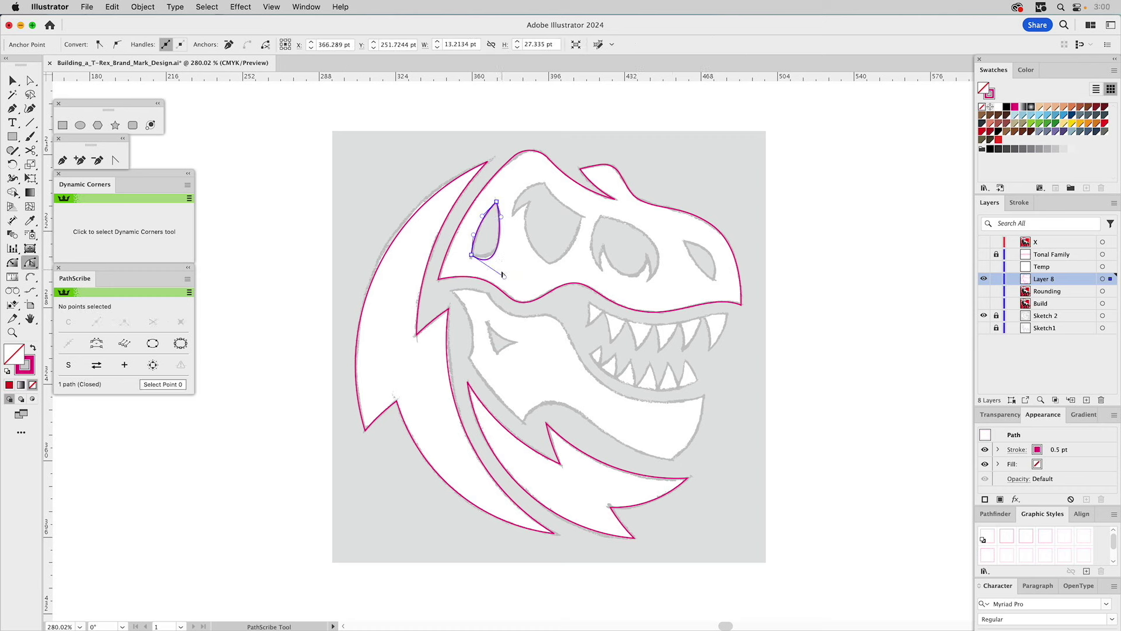
pyautogui.moveTo(506, 275); pyautogui.dragTo(508, 266)
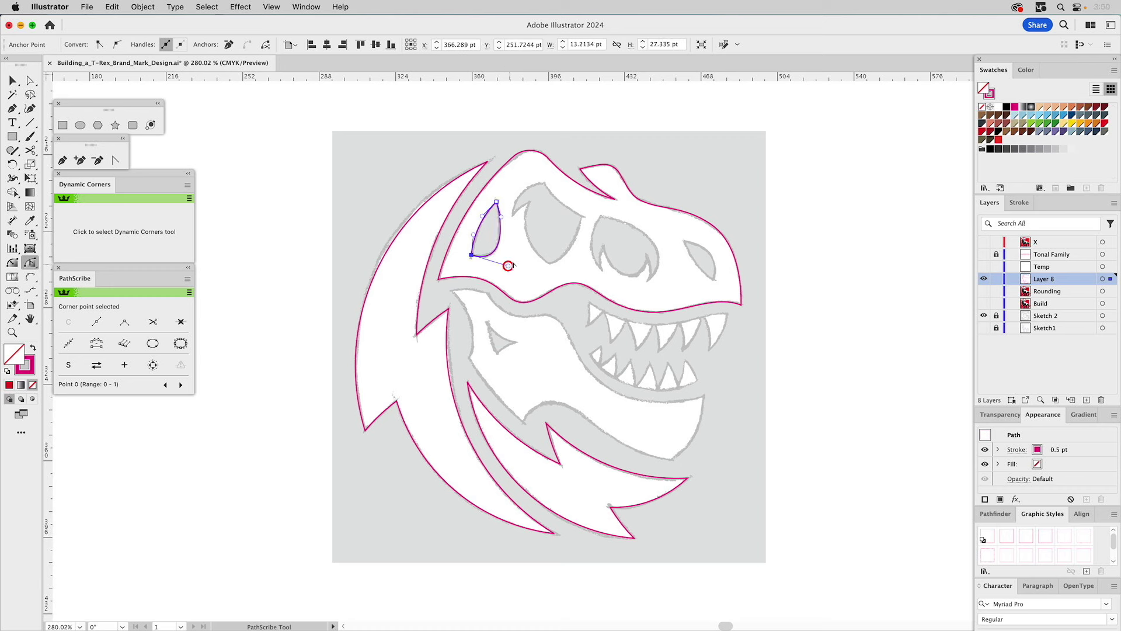
pyautogui.press('super')
pyautogui.click(29, 282)
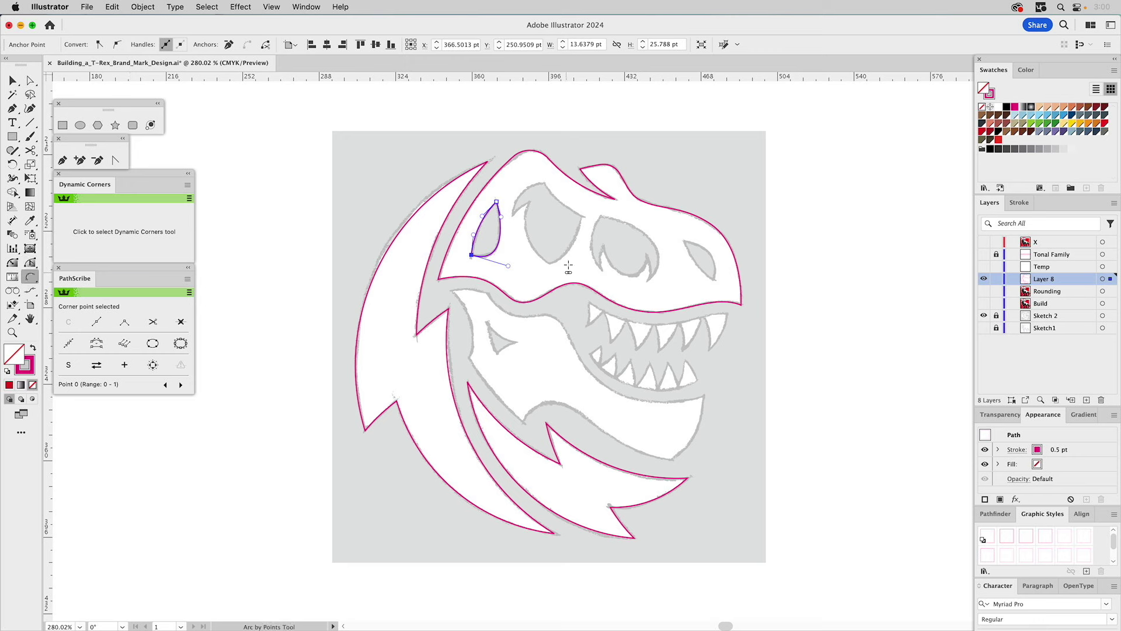
pyautogui.click(512, 215)
pyautogui.click(525, 204)
pyautogui.press('Delete')
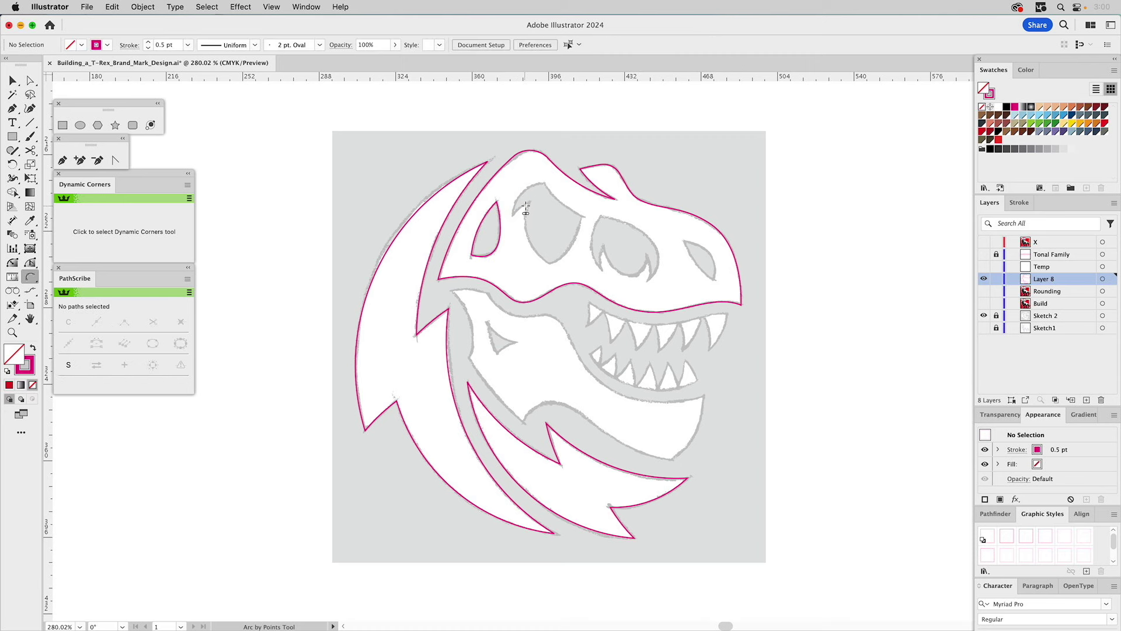
# Step: Trace the upper edge of the second skull opening with two arcs, from its rear tip over the peak to its front corner
pyautogui.press('a')
pyautogui.click(511, 215)
pyautogui.click(545, 183)
pyautogui.click(535, 188)
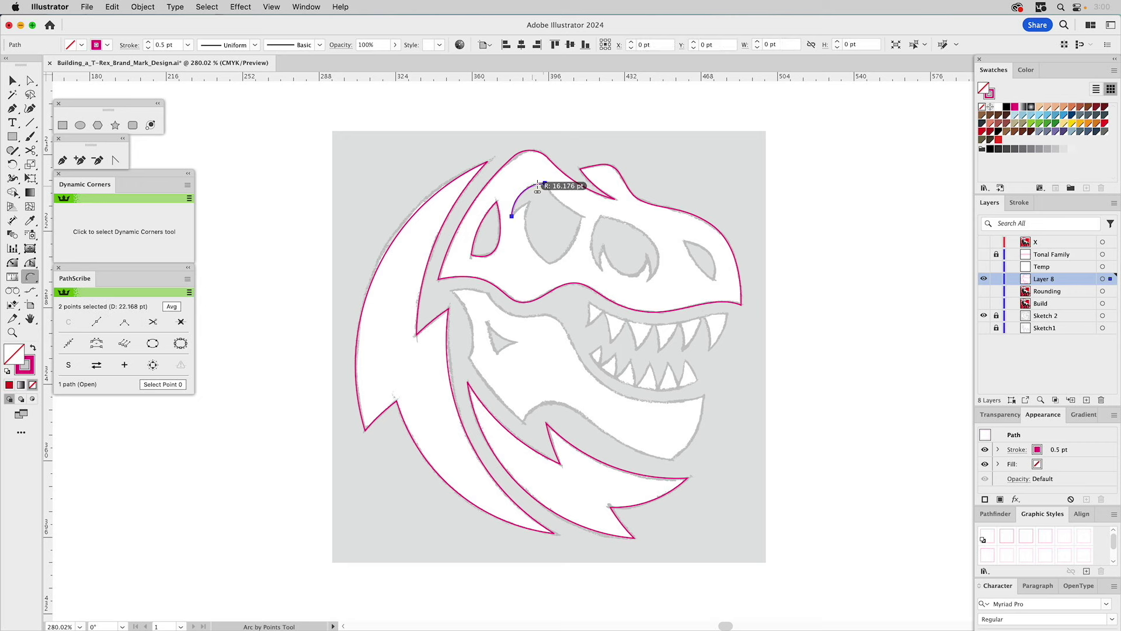
pyautogui.click(544, 183)
pyautogui.press('Escape')
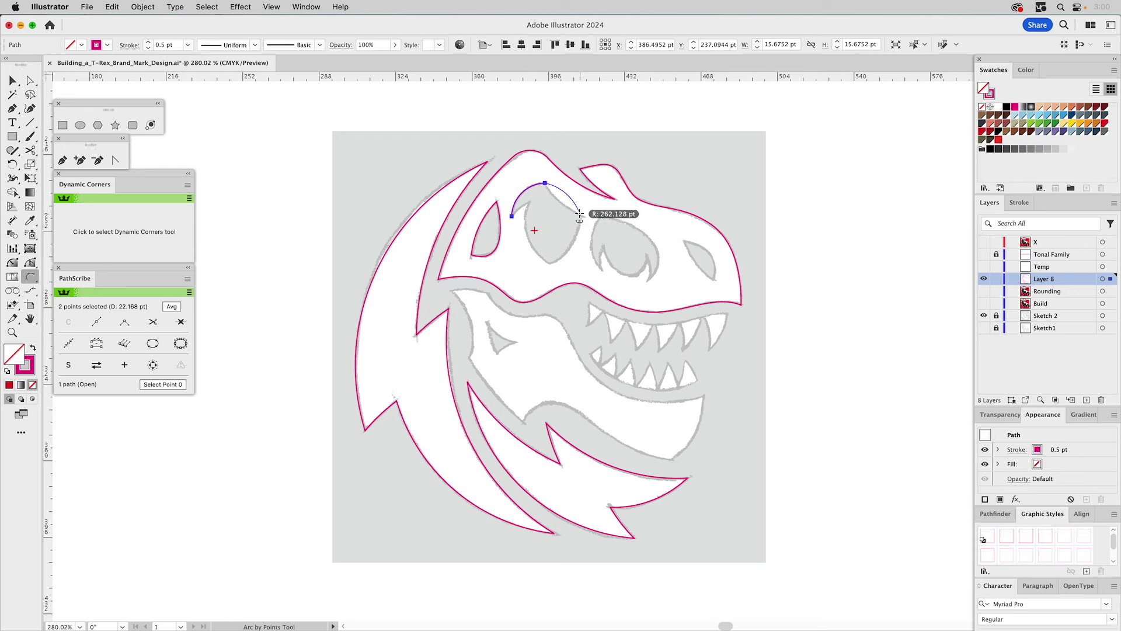
pyautogui.click(581, 216)
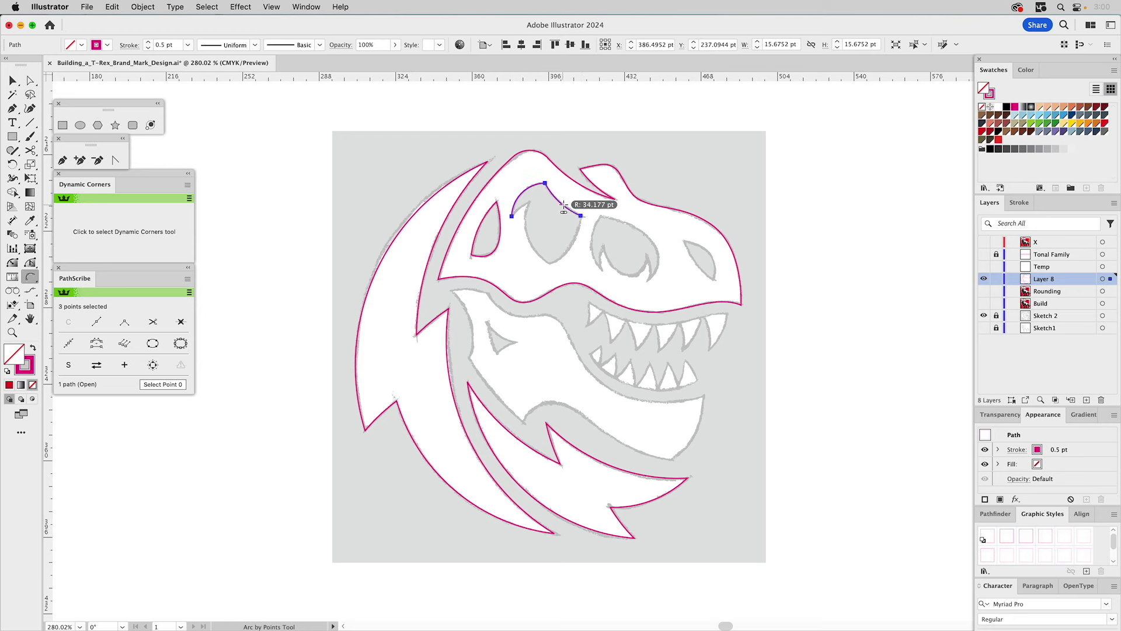
# Step: Complete the second opening with arcs down to its lower point, up to the inner notch and back to the rear tip, and deselect it
pyautogui.click(550, 265)
pyautogui.click(565, 253)
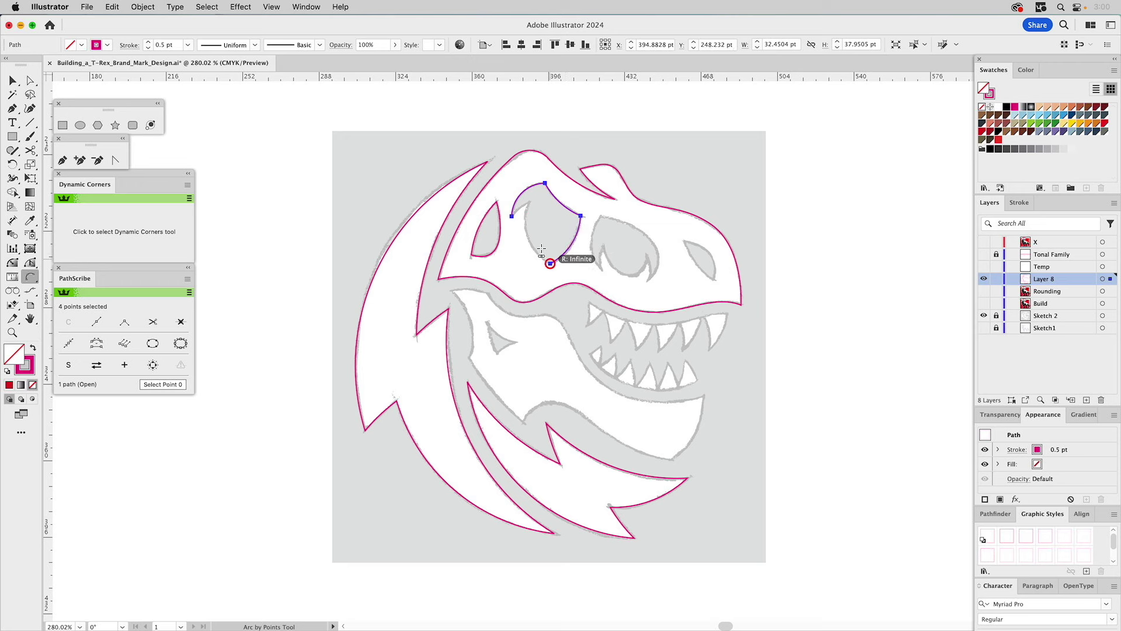
pyautogui.click(529, 205)
pyautogui.click(529, 202)
pyautogui.click(511, 216)
pyautogui.click(514, 217)
pyautogui.keyDown('super'); pyautogui.click(554, 115); pyautogui.keyUp('super')
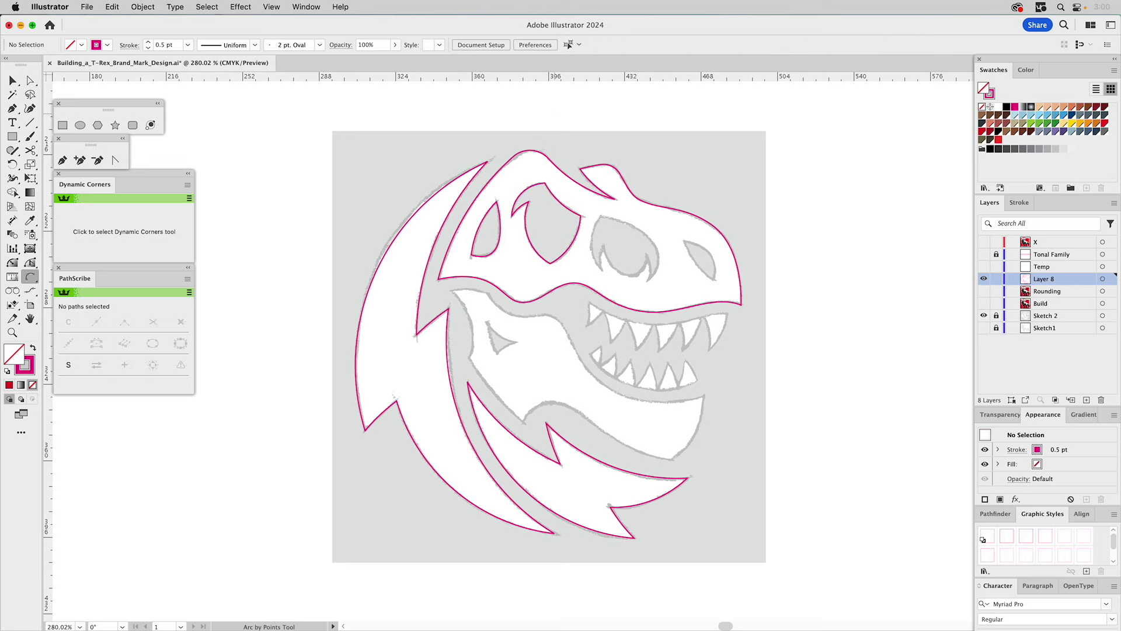
# Step: Trace the third skull opening's rear prong with two arcs, from the top corner down to the prong's tip and up its inner side
pyautogui.click(600, 216)
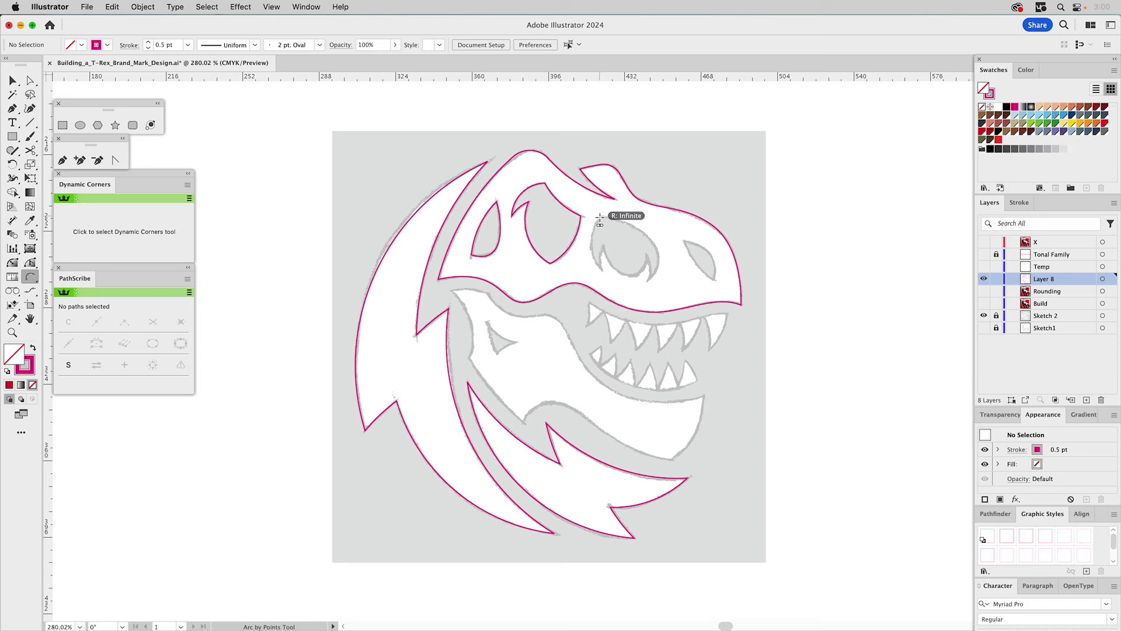
pyautogui.click(601, 270)
pyautogui.click(593, 256)
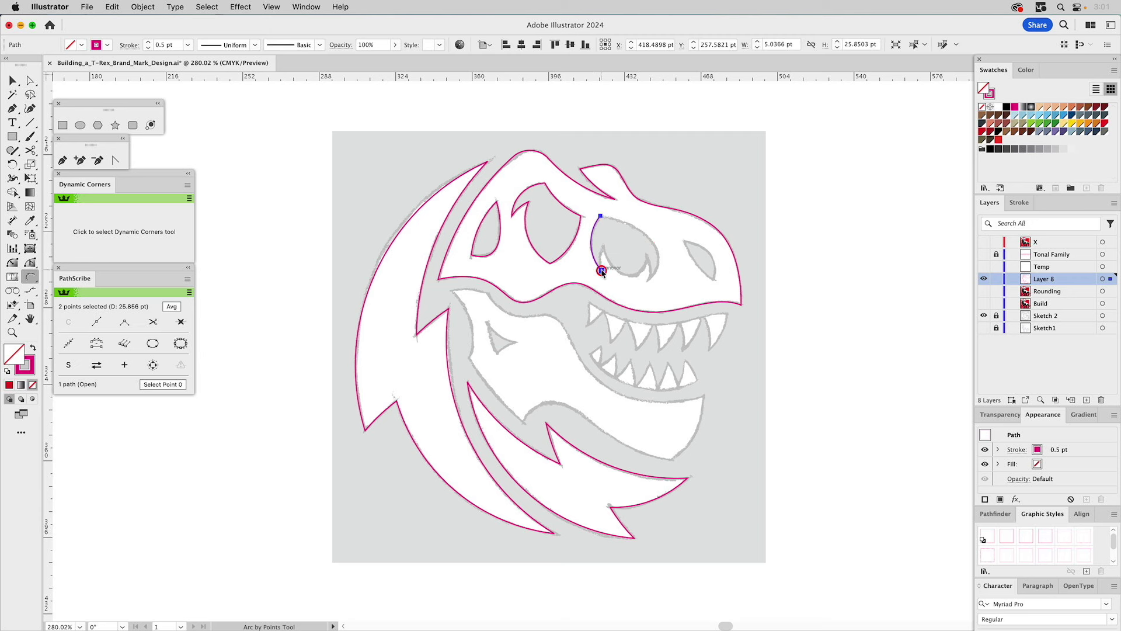
pyautogui.click(602, 270)
pyautogui.click(604, 247)
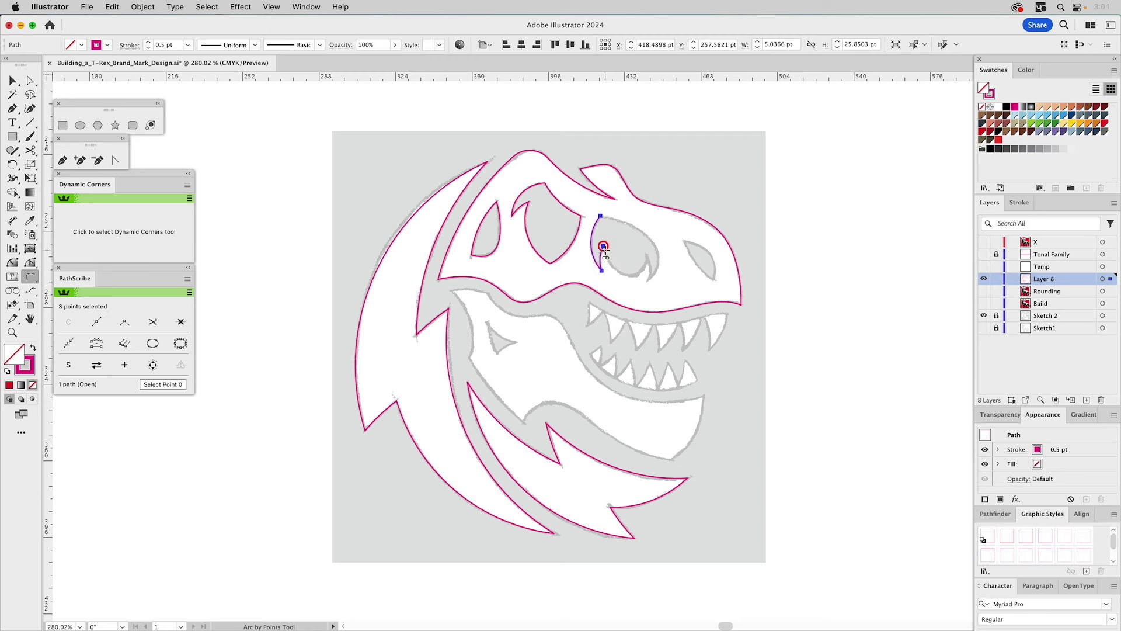
# Step: Continue the third opening with a straight Pen segment across to the front prong and an arc down to that prong's tip
pyautogui.click(64, 160)
pyautogui.keyDown('super'); pyautogui.click(604, 247); pyautogui.keyUp('super')
pyautogui.moveTo(604, 250); pyautogui.dragTo(647, 255)
pyautogui.click(30, 277)
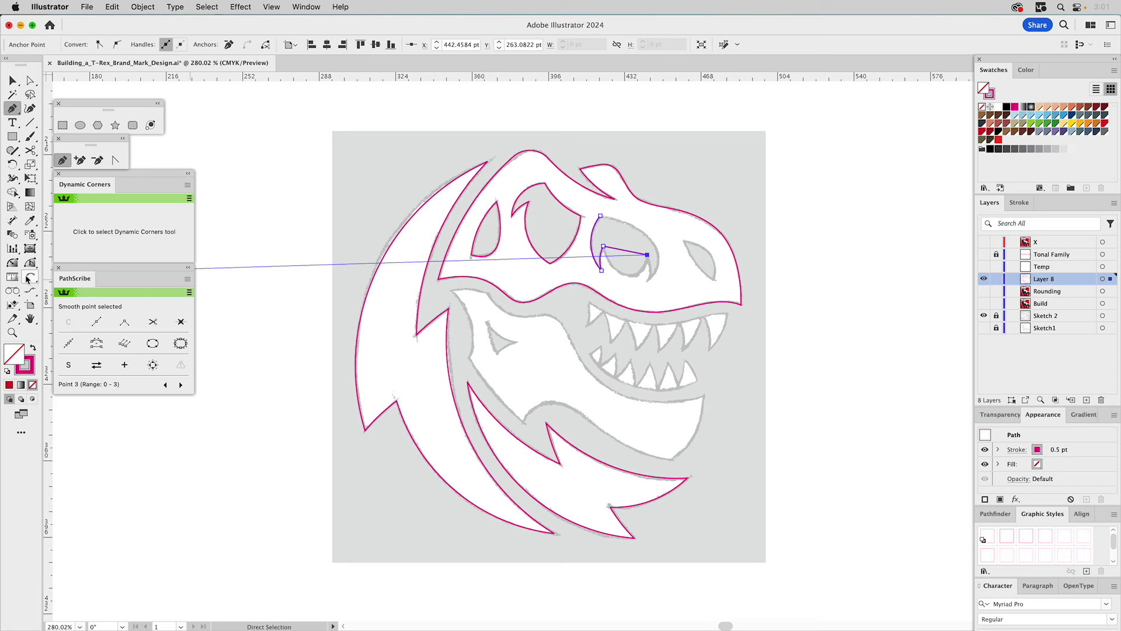
pyautogui.click(647, 255)
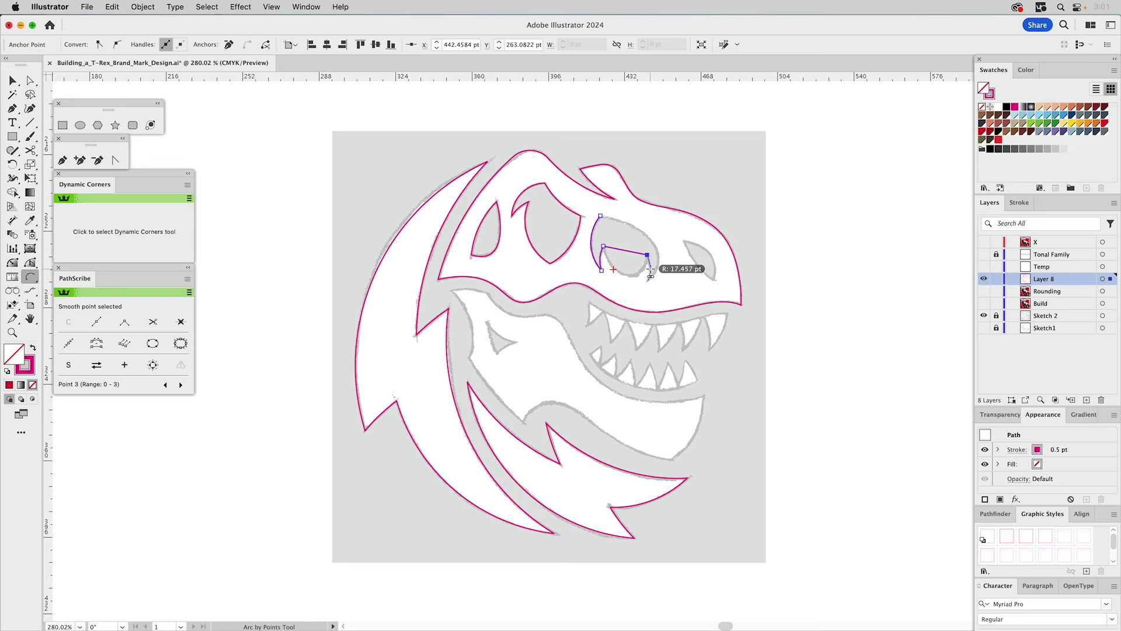
pyautogui.click(648, 280)
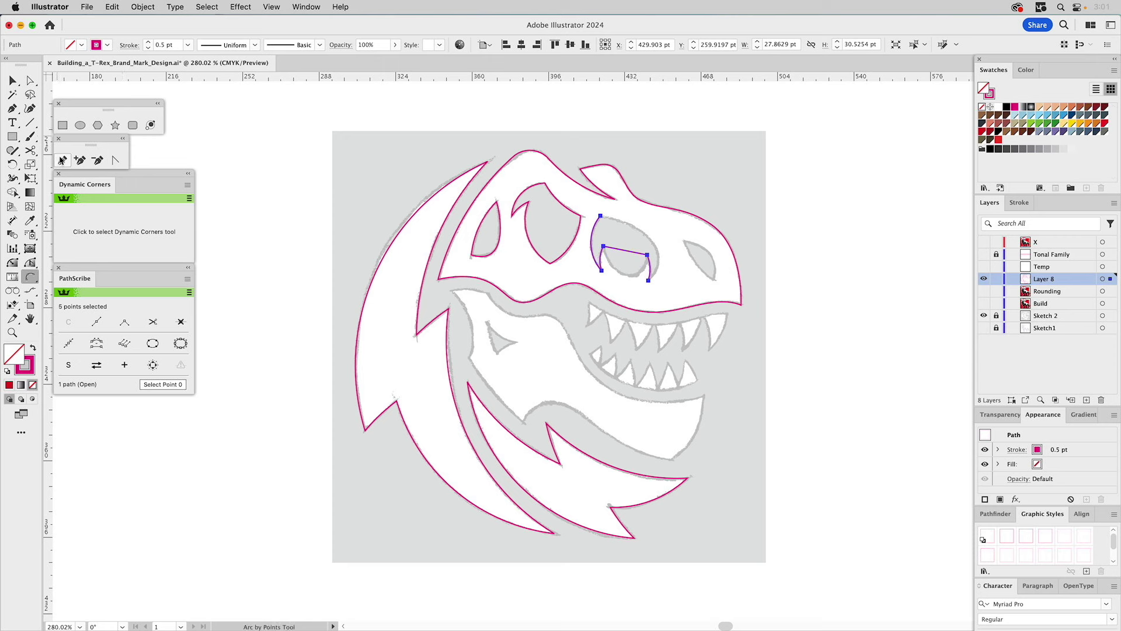
# Step: Close the third opening with a Pen segment and bend it along the sketch's upper front edge with PathScribe, adjusting its handles
pyautogui.click(62, 160)
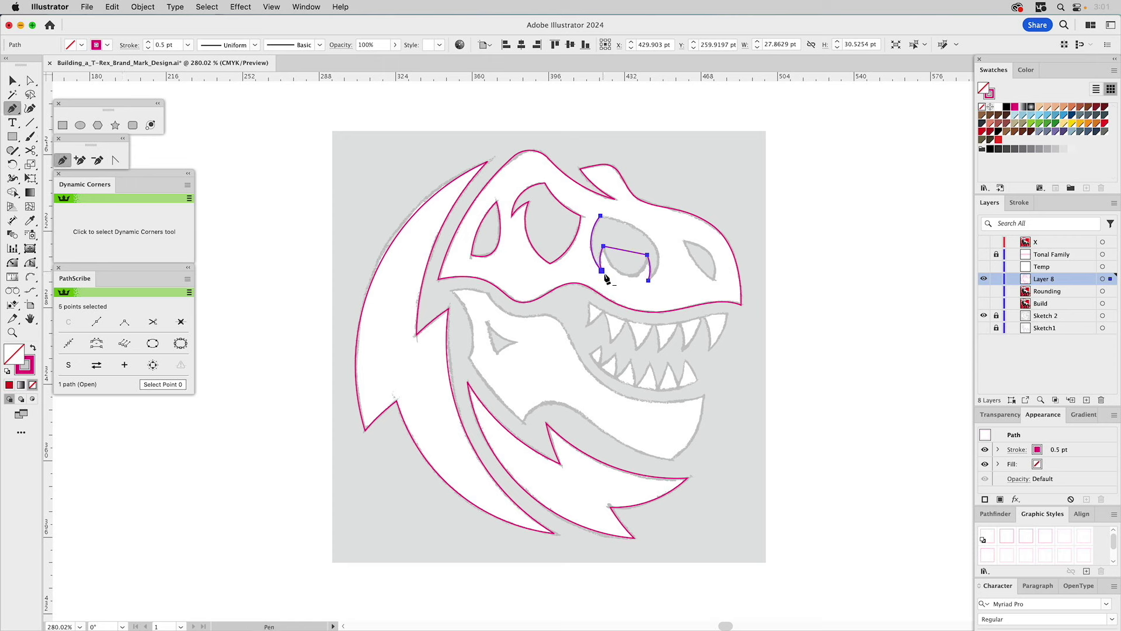
pyautogui.click(648, 281)
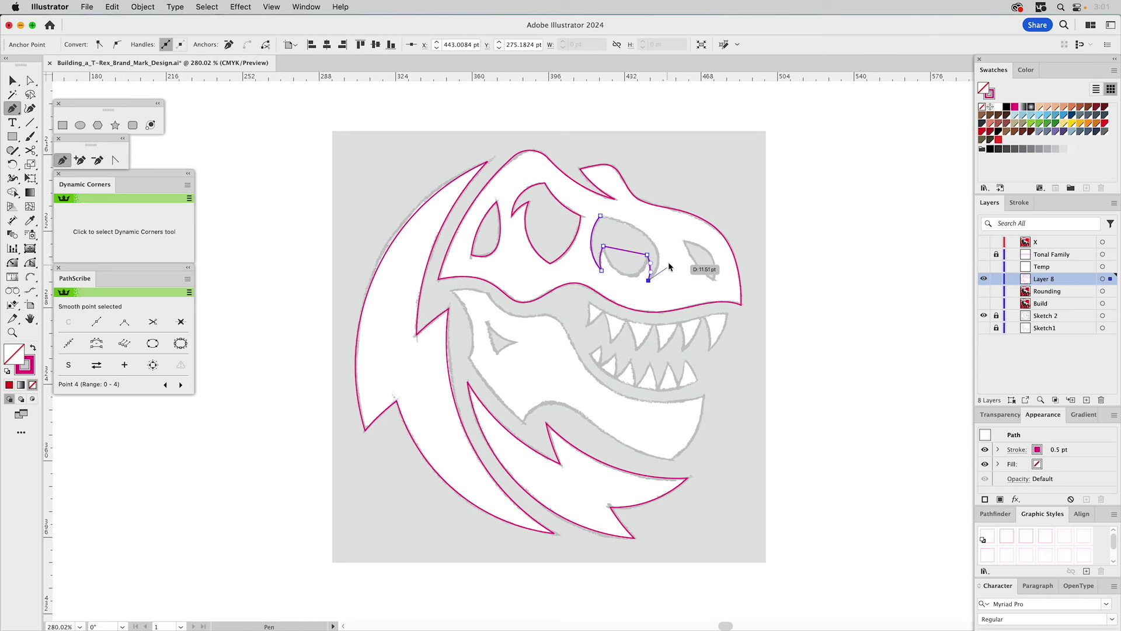
pyautogui.click(601, 216)
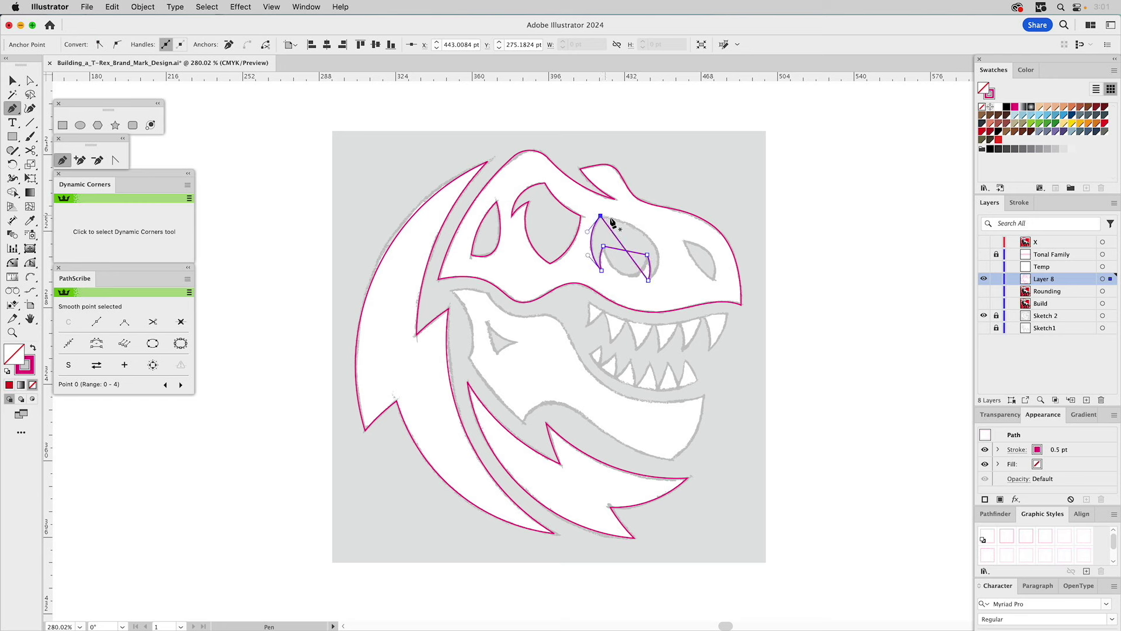
pyautogui.click(30, 262)
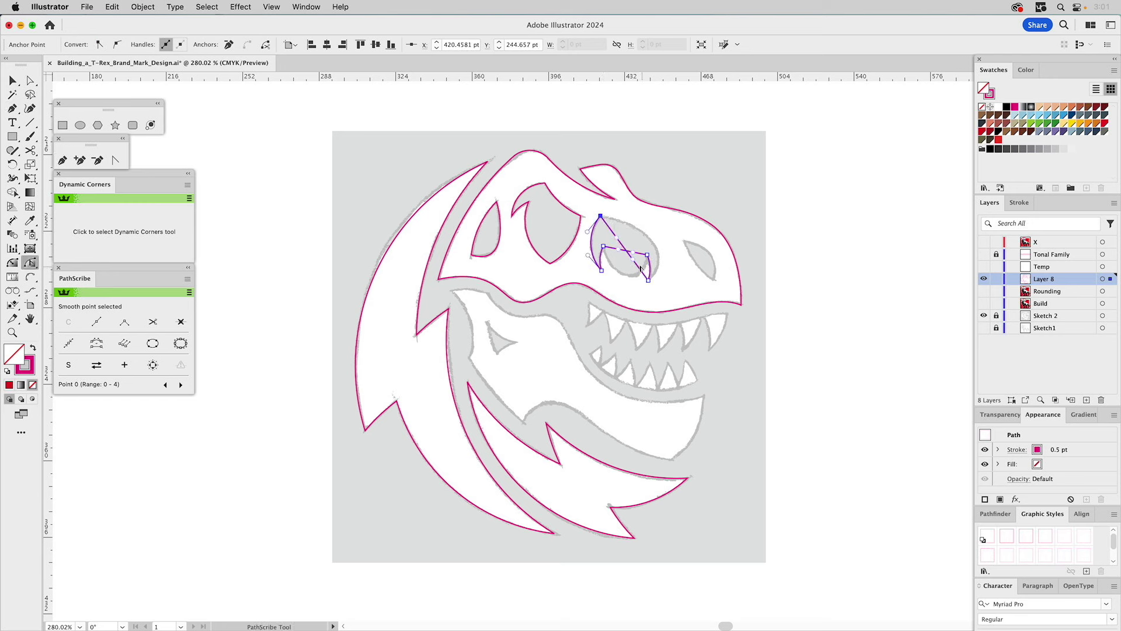
pyautogui.moveTo(635, 264); pyautogui.dragTo(679, 243)
pyautogui.click(633, 226)
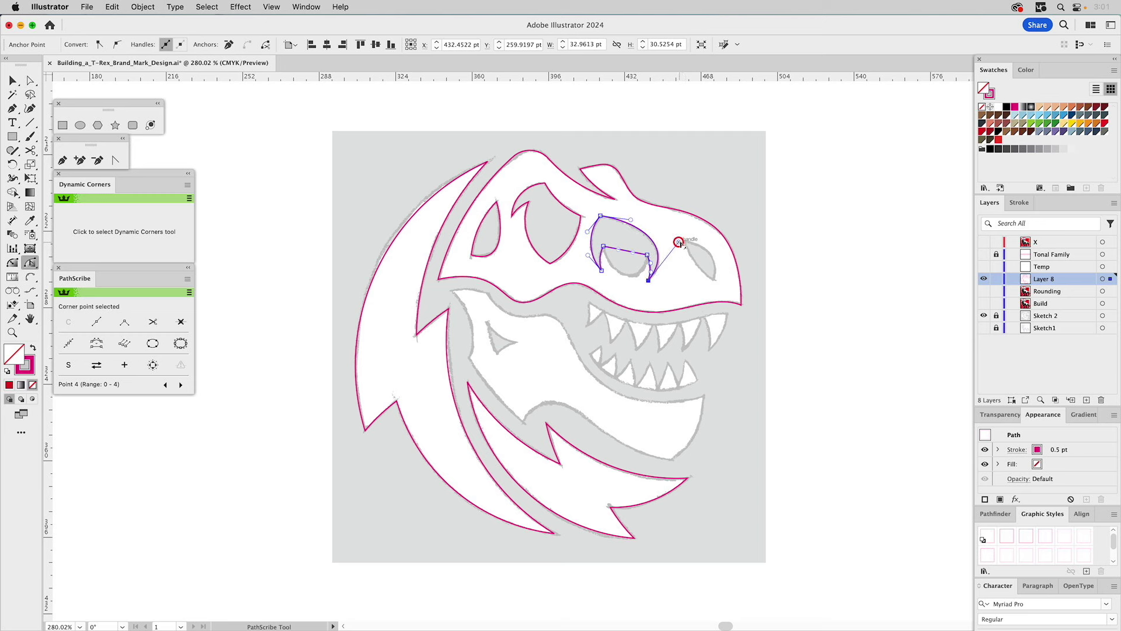
pyautogui.moveTo(680, 243); pyautogui.dragTo(680, 256)
pyautogui.moveTo(681, 257); pyautogui.dragTo(680, 255)
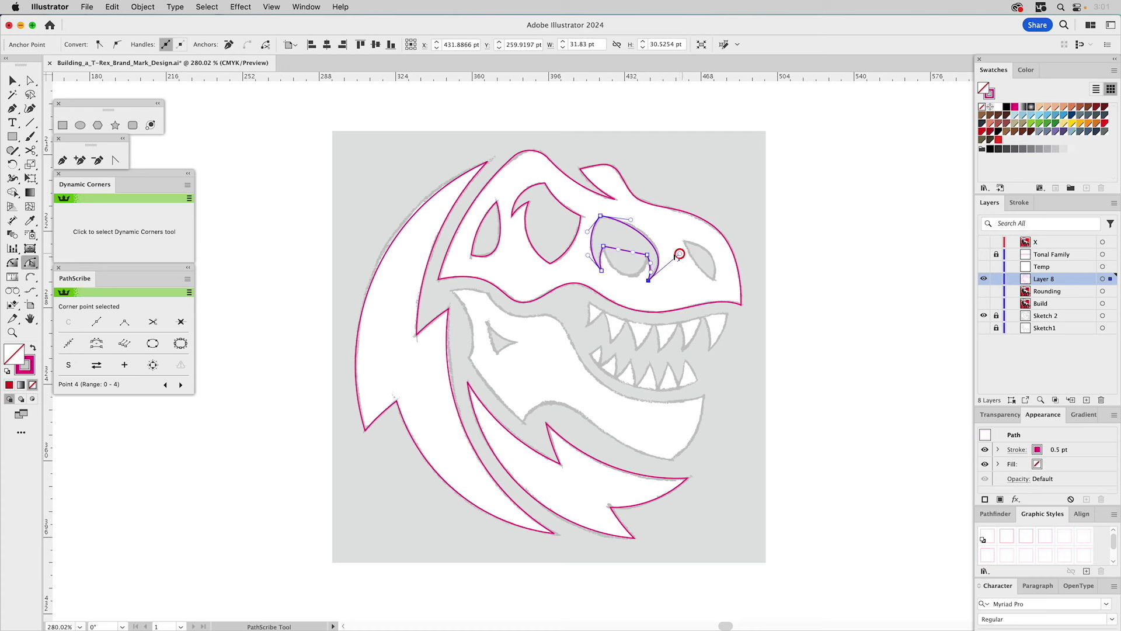
# Step: Add an anchor point on the third skull opening's upper front edge and shift it onto the sketch line, then deselect the shape
pyautogui.click(80, 160)
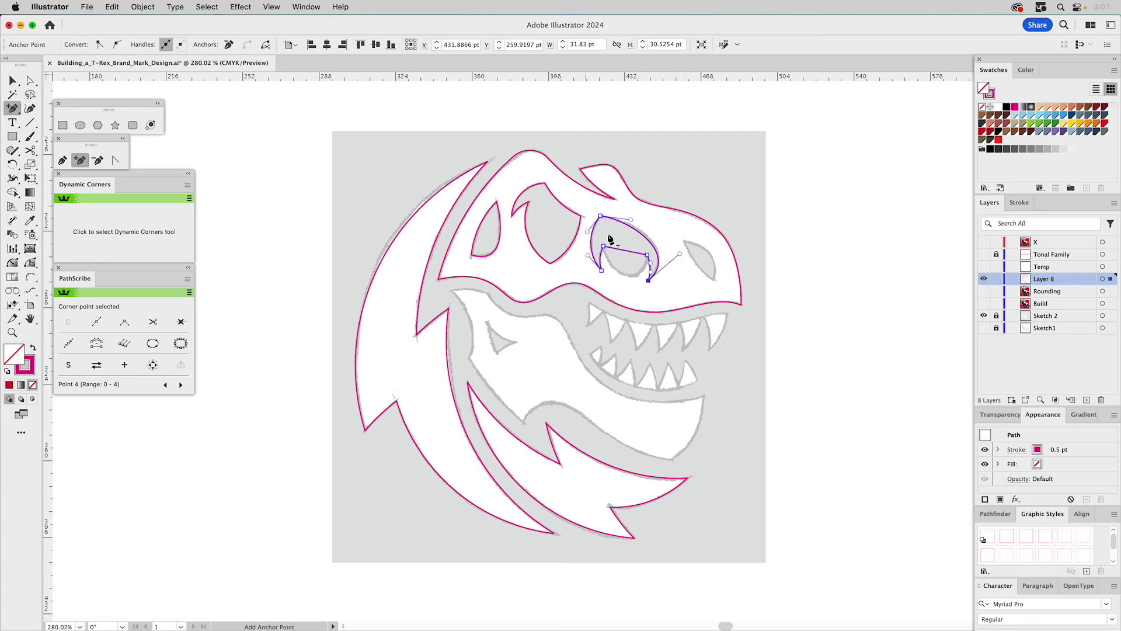
pyautogui.click(651, 242)
pyautogui.press('a')
pyautogui.click(659, 241)
pyautogui.moveTo(658, 234); pyautogui.dragTo(652, 239)
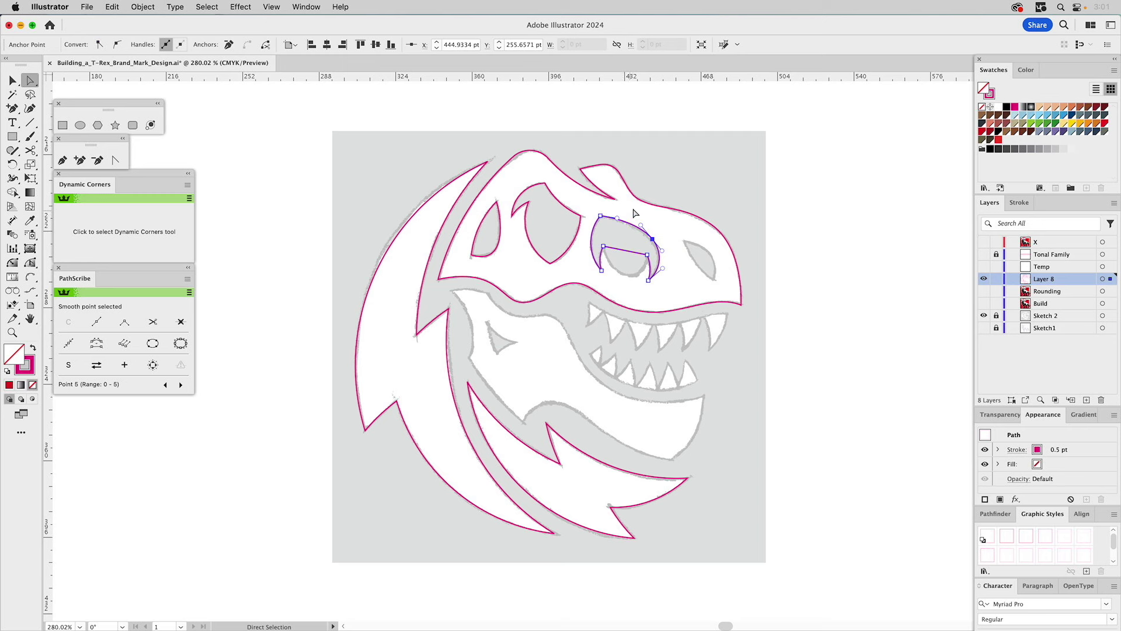
pyautogui.click(641, 215)
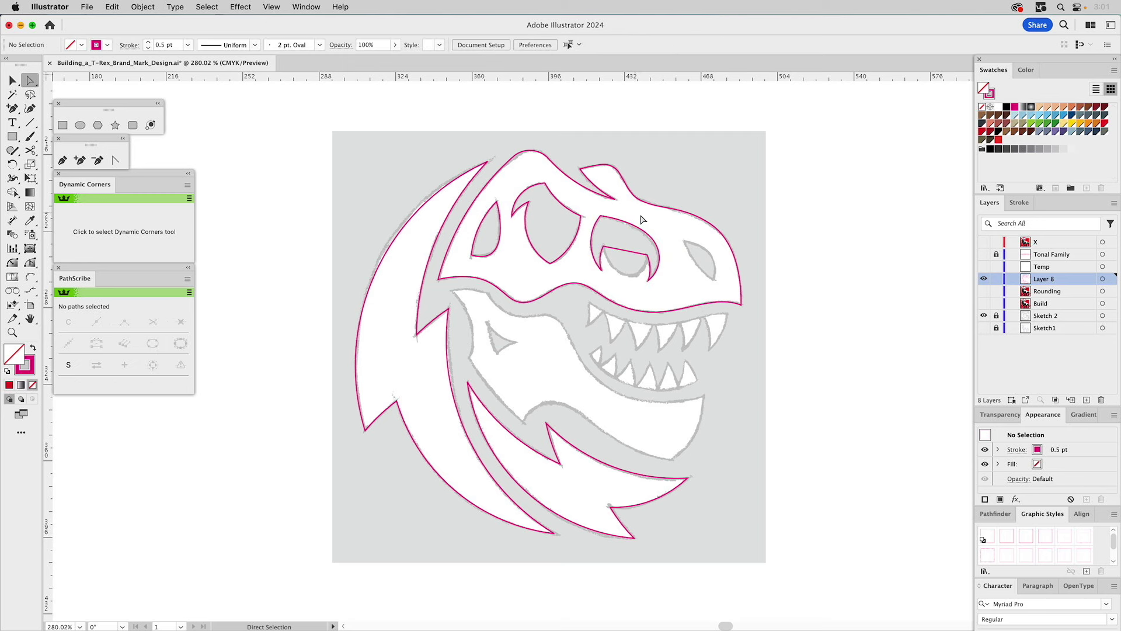
# Step: Bend the third opening's straight inner edge downward along the sketch with PathScribe, refine its front handle, and deselect it
pyautogui.click(30, 263)
pyautogui.moveTo(624, 251); pyautogui.dragTo(641, 292)
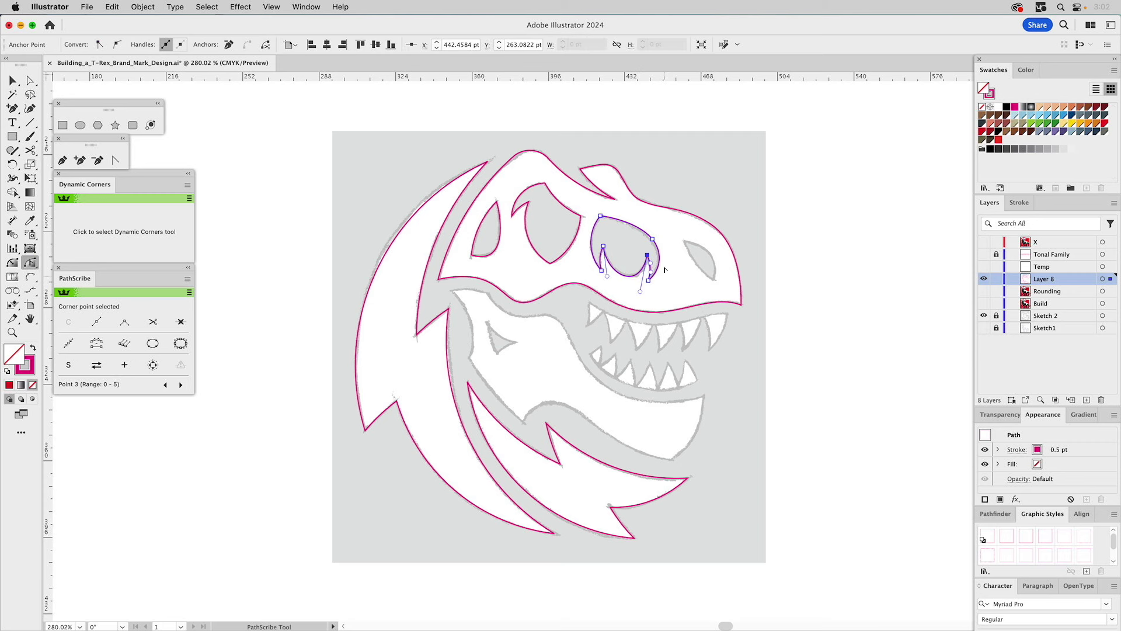
pyautogui.click(673, 234)
pyautogui.click(636, 283)
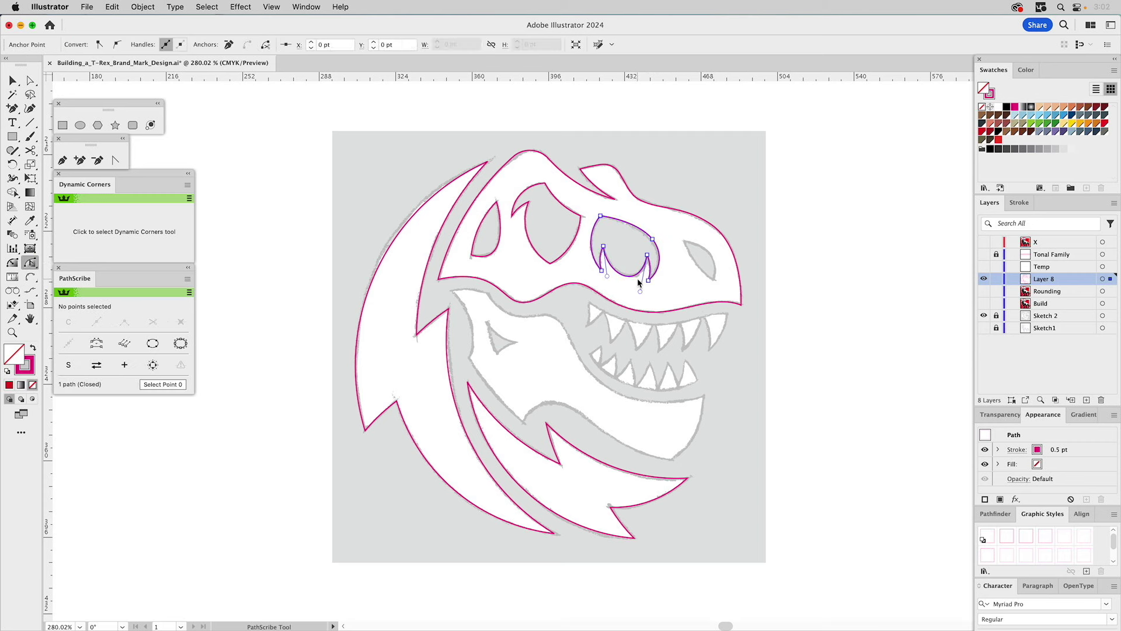
pyautogui.click(644, 292)
pyautogui.moveTo(646, 293); pyautogui.dragTo(644, 291)
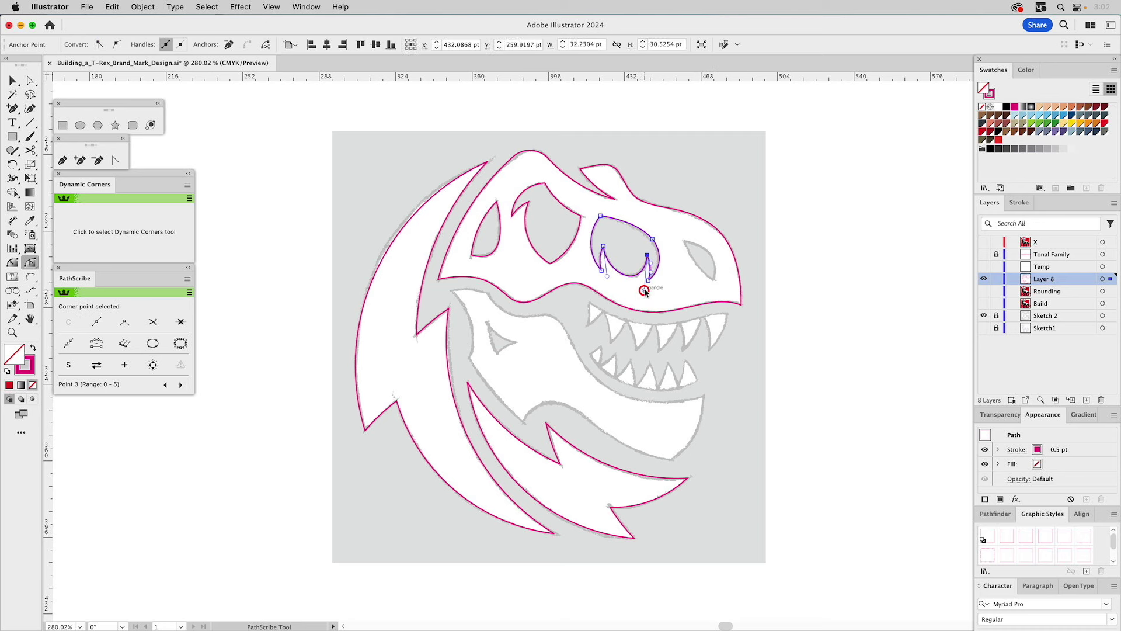
pyautogui.click(679, 233)
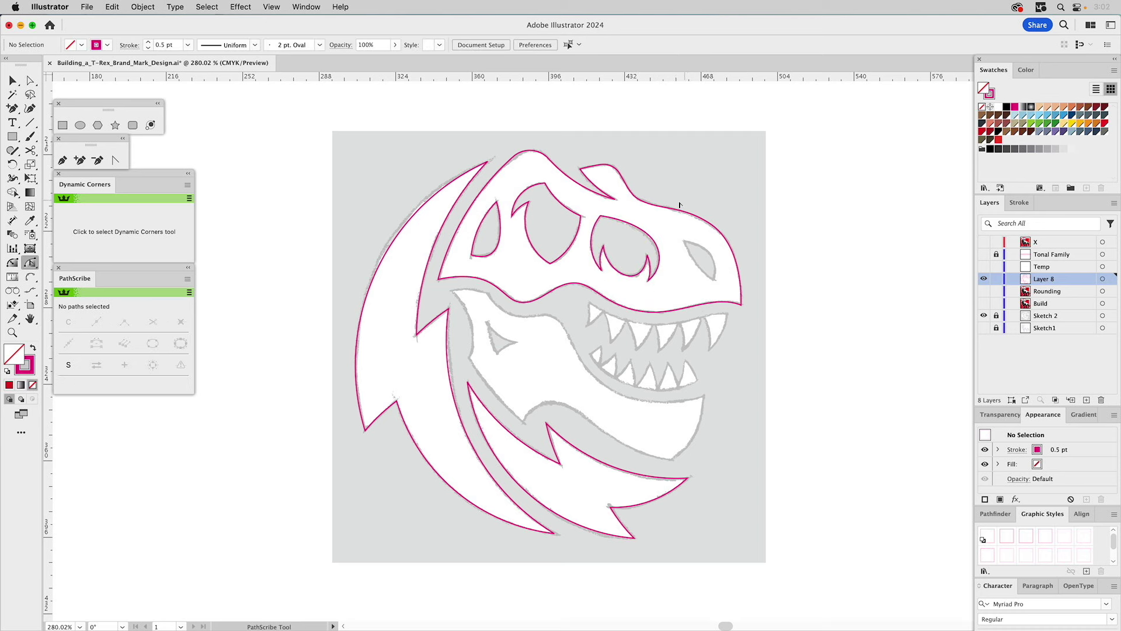
# Step: Trace the nostril opening near the snout with two arcs between its upper and lower tips, closing the shape
pyautogui.click(31, 278)
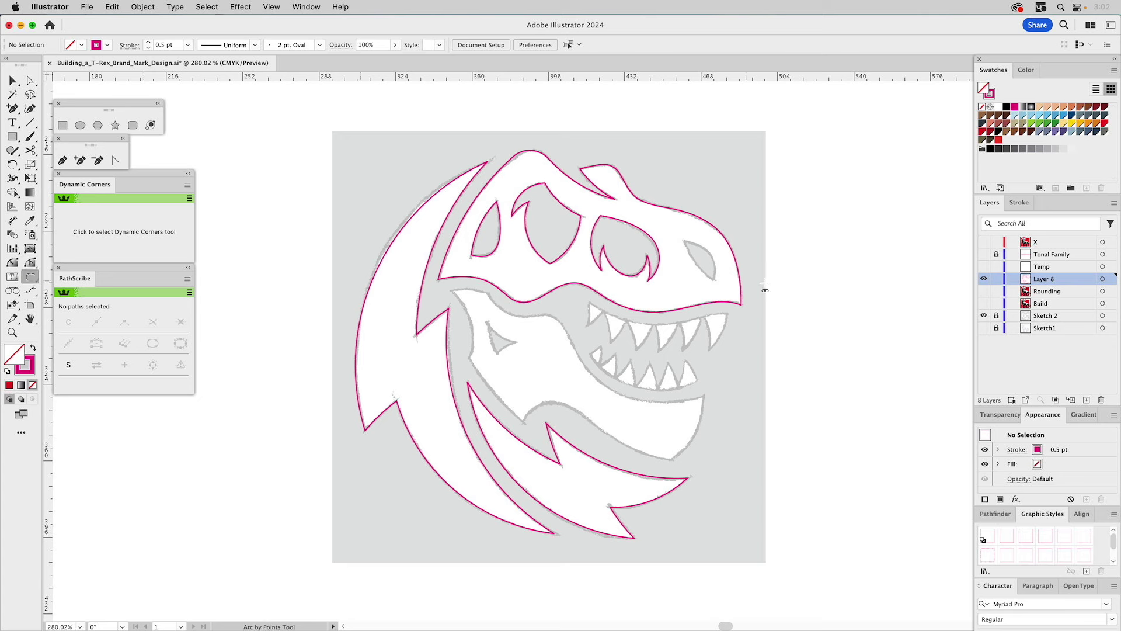
pyautogui.click(683, 240)
pyautogui.press('Escape')
pyautogui.click(684, 240)
pyautogui.press('Escape')
pyautogui.click(714, 281)
pyautogui.click(683, 240)
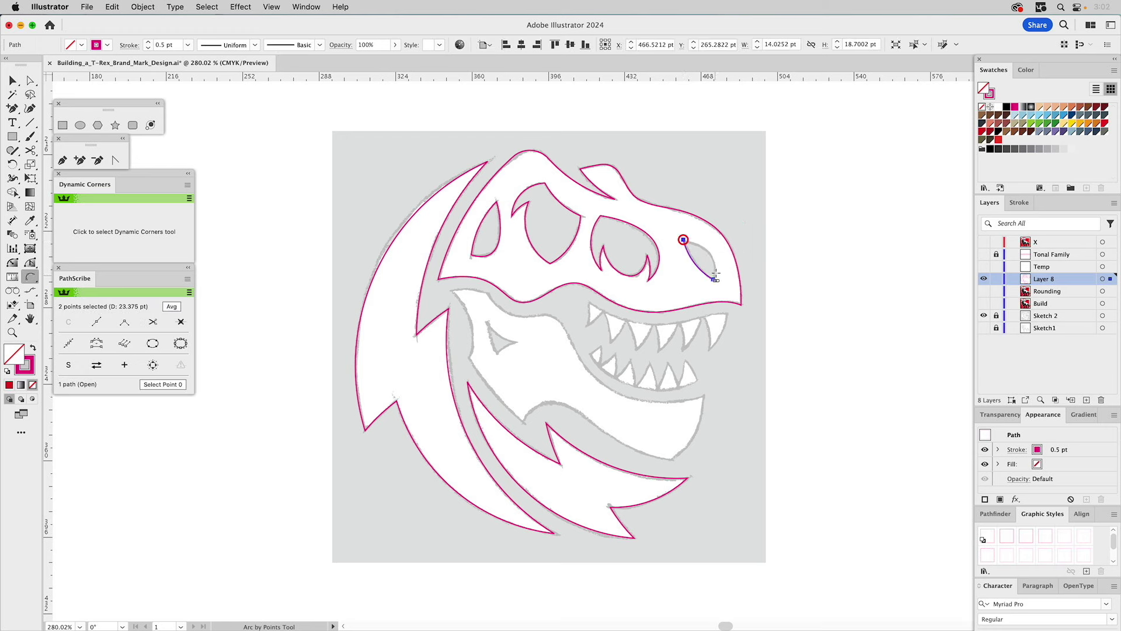
pyautogui.moveTo(684, 242); pyautogui.dragTo(714, 270)
# Step: Remove the middle anchor from the nostril's front edge with PathScribe, adjust the upper handle to the sketch, and deselect the shape
pyautogui.press('a')
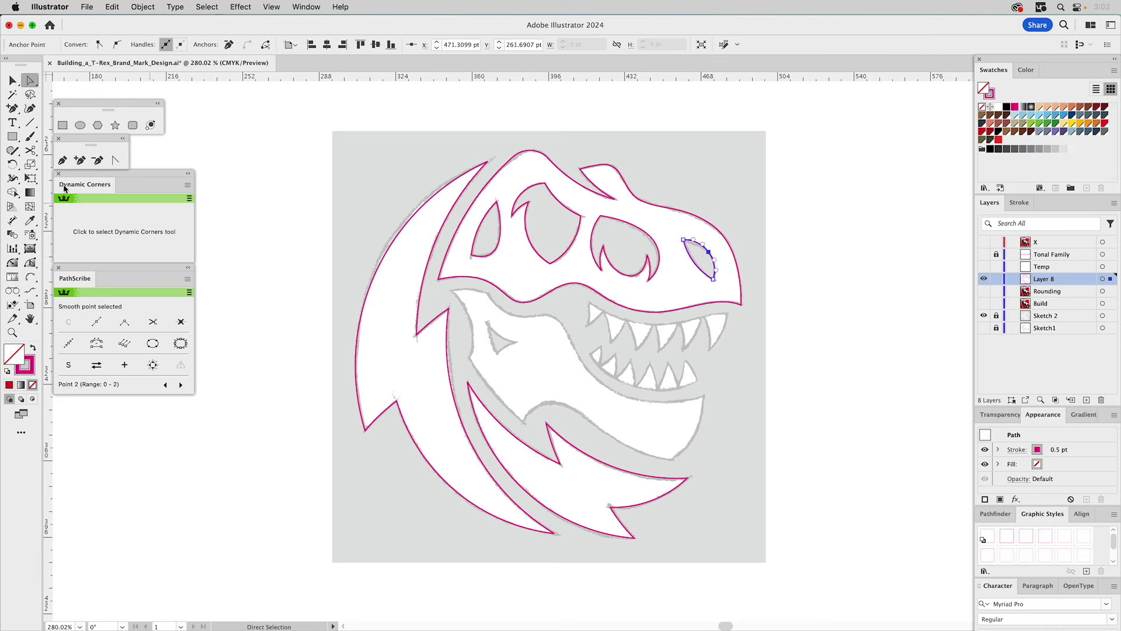
pyautogui.click(174, 317)
pyautogui.moveTo(706, 243); pyautogui.dragTo(710, 246)
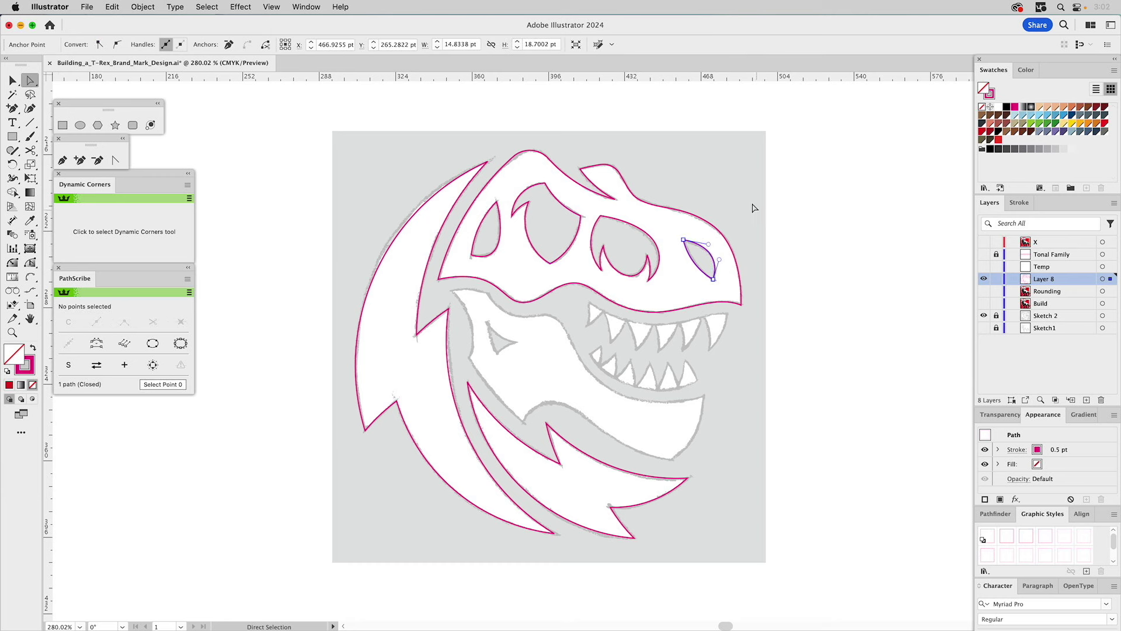
pyautogui.click(752, 202)
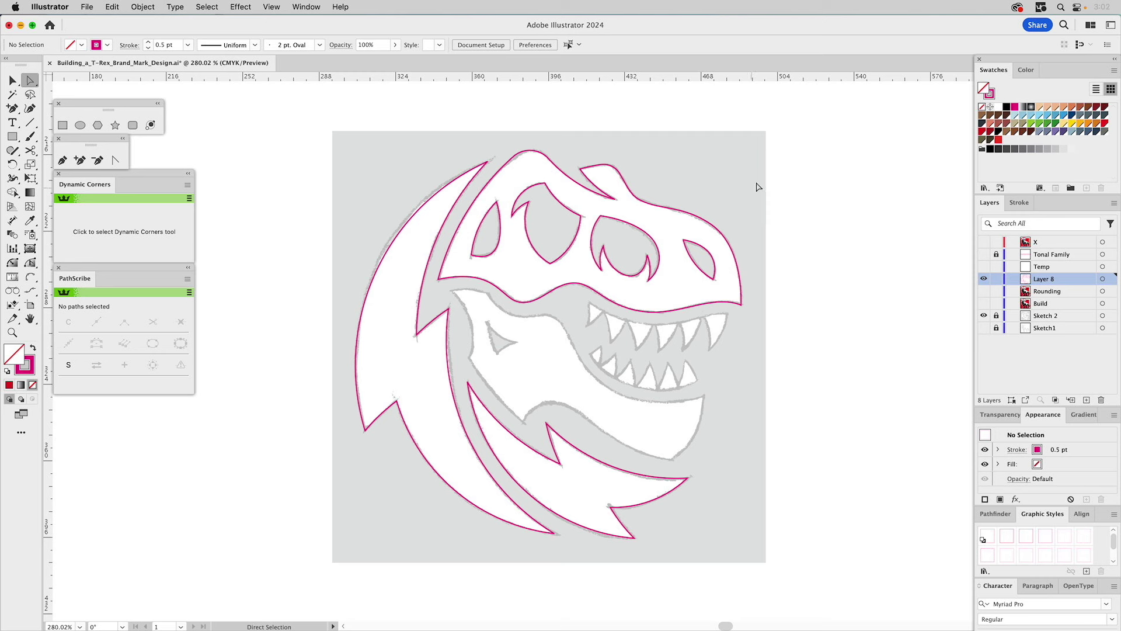
# Step: Start the lower jaw outline with the Pen tool, placing points from its rear tip along the upper edge to the upper front corner
pyautogui.click(63, 161)
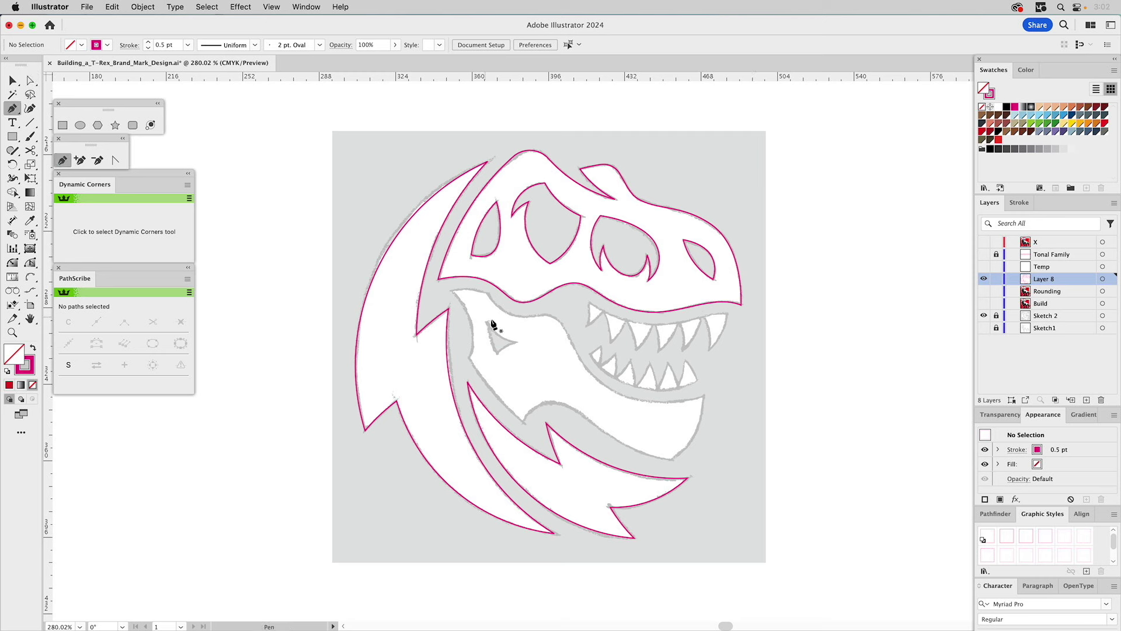
pyautogui.click(30, 277)
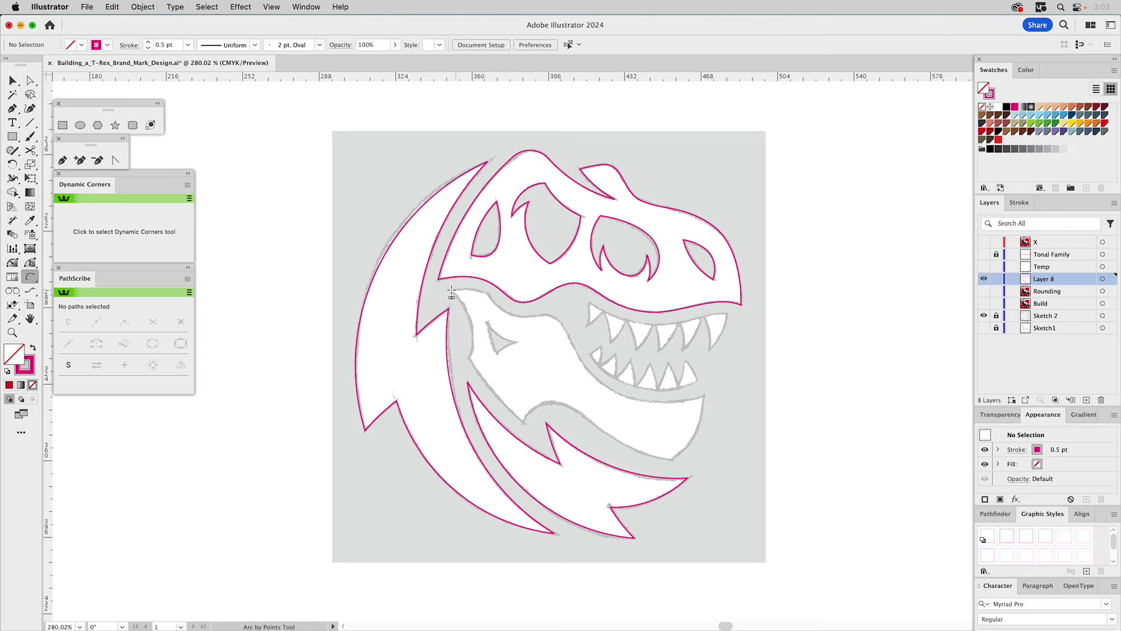
pyautogui.click(62, 160)
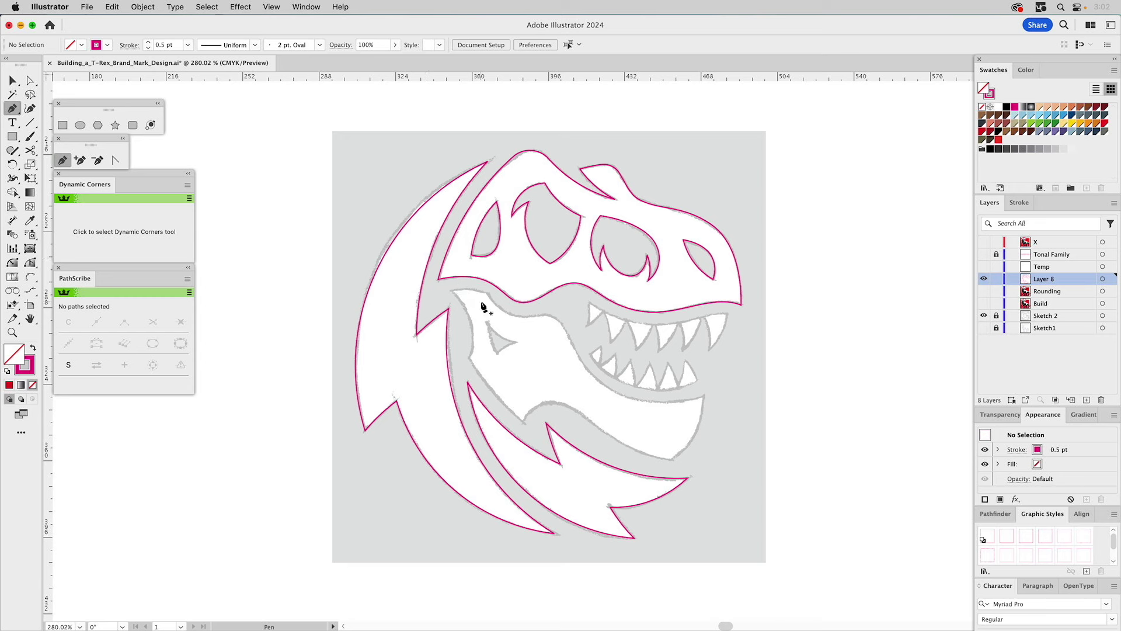
pyautogui.click(449, 291)
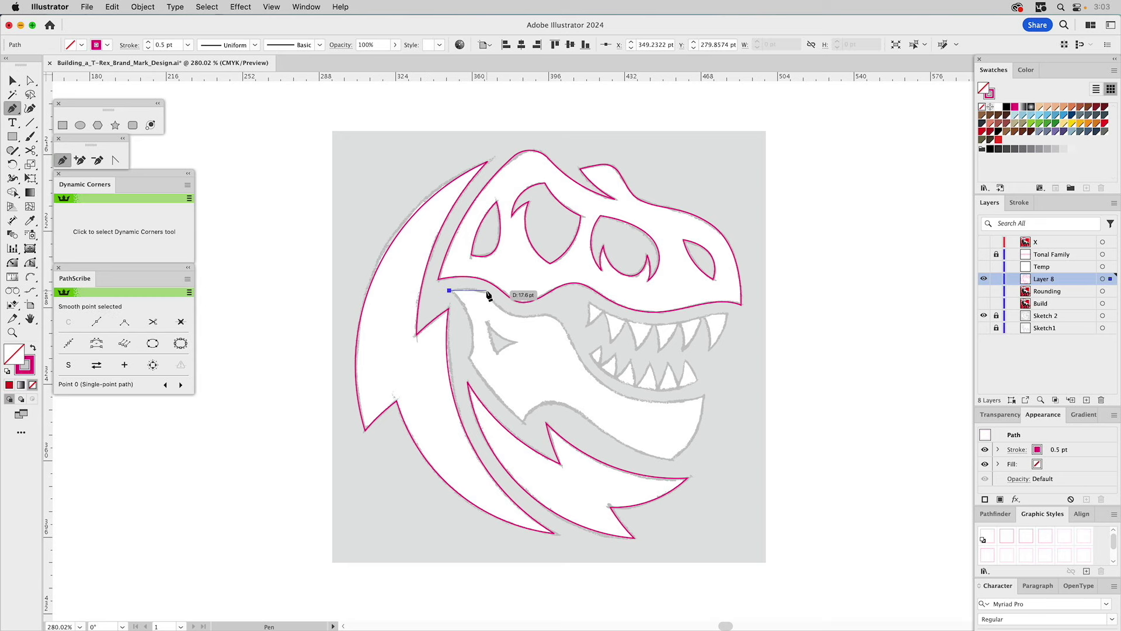
pyautogui.moveTo(488, 291); pyautogui.dragTo(560, 315)
pyautogui.click(558, 310)
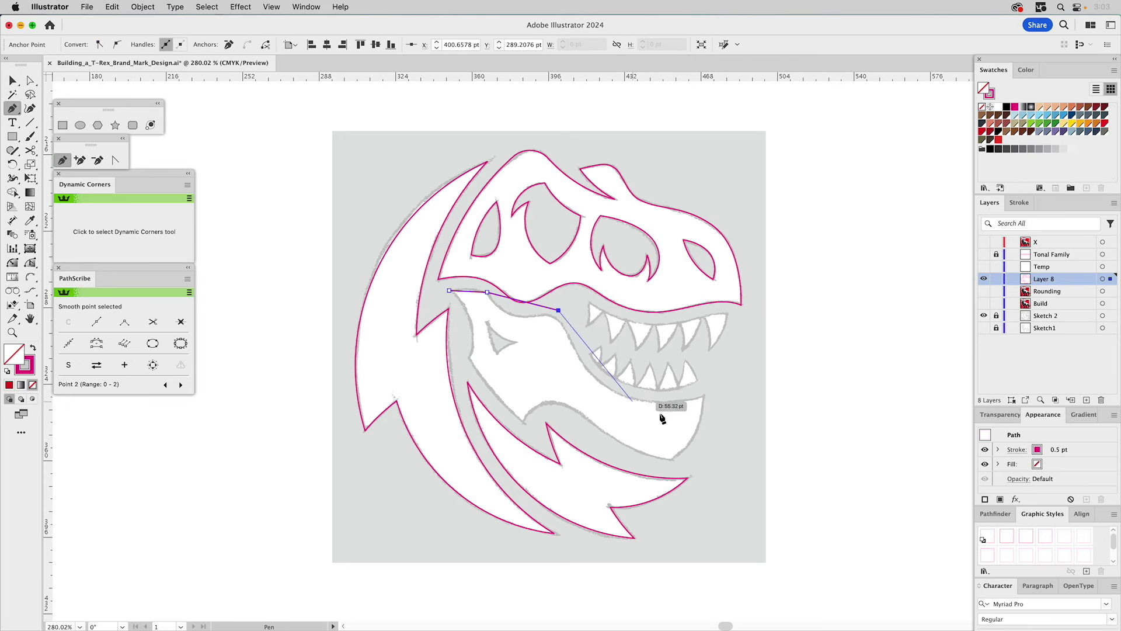
pyautogui.click(703, 397)
# Step: Continue the jaw outline around the chin, along the lower edge with a curve over the hump, and close it at the rear tip
pyautogui.click(670, 461)
pyautogui.moveTo(578, 411); pyautogui.dragTo(555, 391)
pyautogui.click(523, 421)
pyautogui.moveTo(469, 357); pyautogui.dragTo(460, 322)
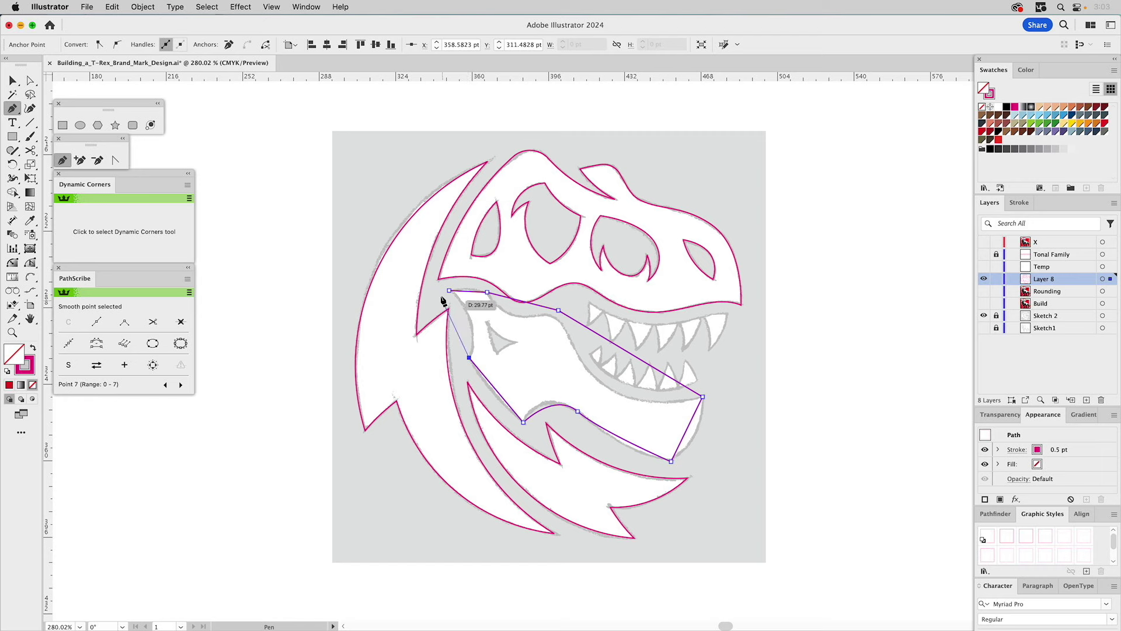
pyautogui.click(449, 290)
# Step: Bend the lower jaw's upper rear and upper edges along the sketch with the Anchor Point tool, refining the long mouth curve's handle
pyautogui.click(12, 333)
pyautogui.moveTo(331, 234); pyautogui.dragTo(798, 488)
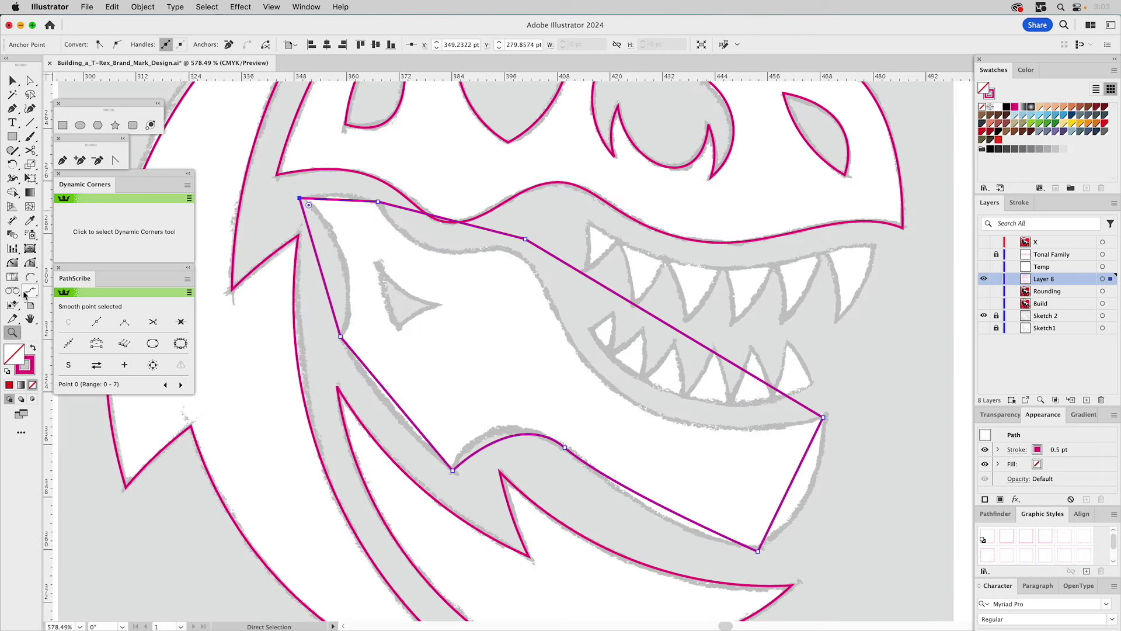
pyautogui.click(115, 161)
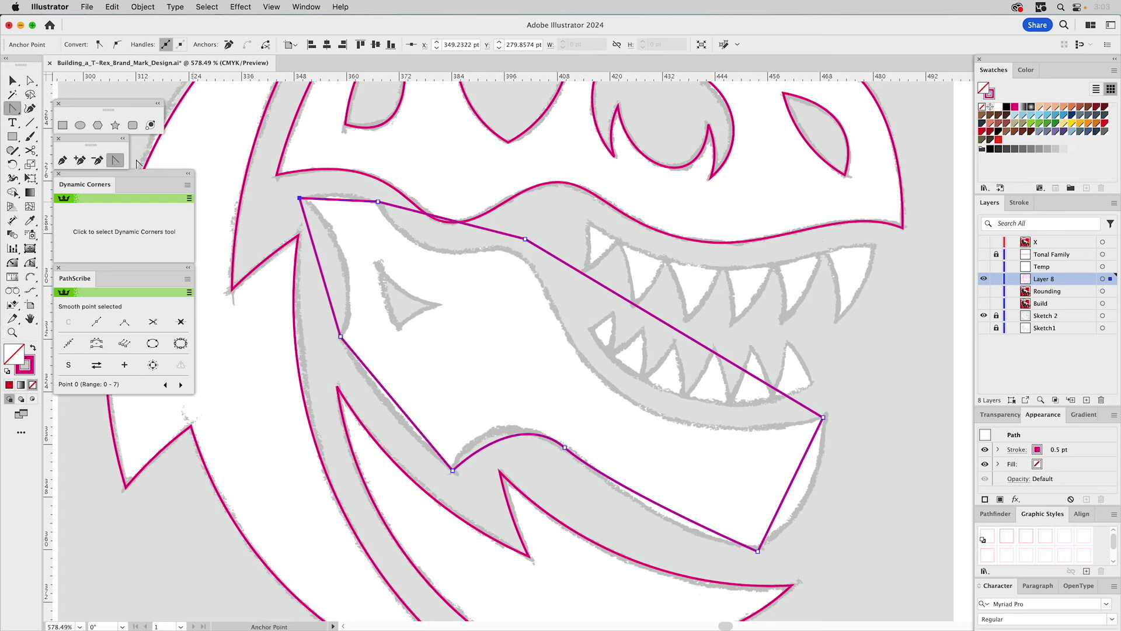
pyautogui.moveTo(340, 201); pyautogui.dragTo(362, 293)
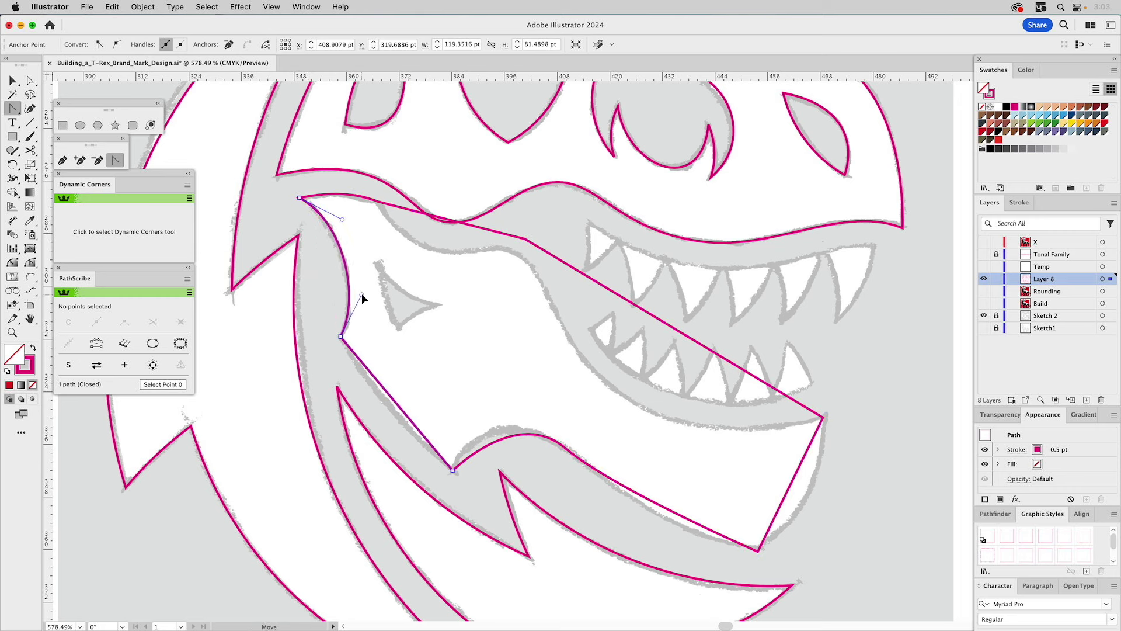
pyautogui.moveTo(406, 212); pyautogui.dragTo(458, 263)
pyautogui.moveTo(574, 269); pyautogui.dragTo(586, 314)
pyautogui.moveTo(702, 378); pyautogui.dragTo(636, 465)
pyautogui.moveTo(544, 345); pyautogui.dragTo(560, 355)
# Step: Curve the jaw's front edge and the lower edge behind the chin along the sketch, adjusting the lower edge's handles
pyautogui.moveTo(795, 482); pyautogui.dragTo(809, 491)
pyautogui.moveTo(695, 524); pyautogui.dragTo(691, 529)
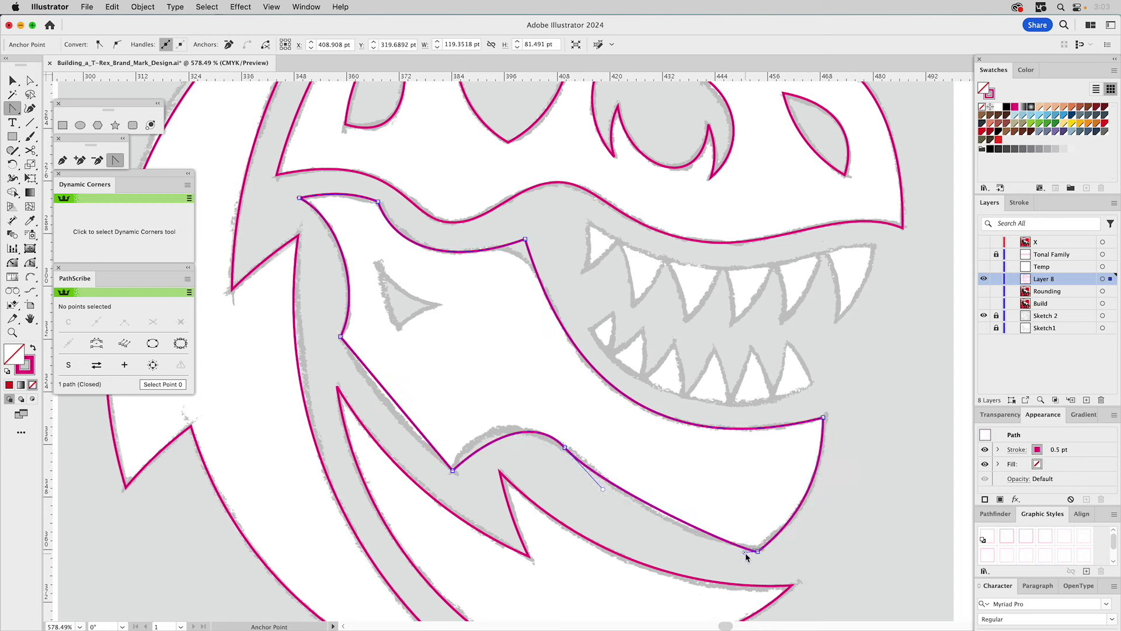
pyautogui.moveTo(746, 552); pyautogui.dragTo(688, 539)
pyautogui.moveTo(603, 487); pyautogui.dragTo(614, 488)
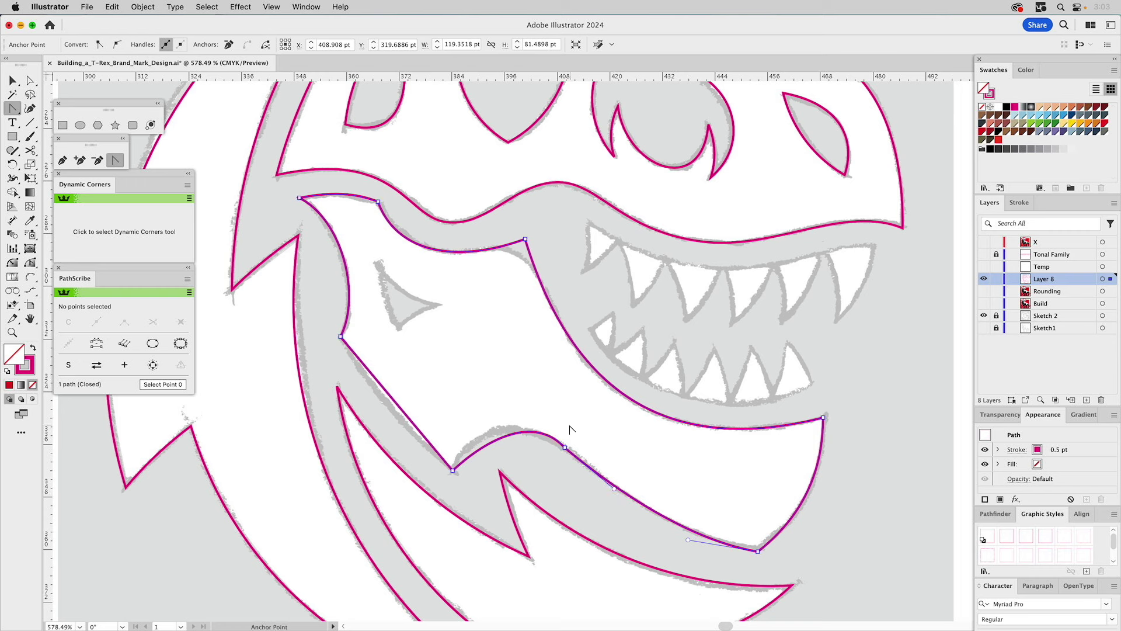
# Step: Convert the anchor between the jaw's hump and lower edge to a smooth point and adjust both of its handles
pyautogui.press('a')
pyautogui.click(564, 446)
pyautogui.moveTo(522, 401); pyautogui.dragTo(516, 406)
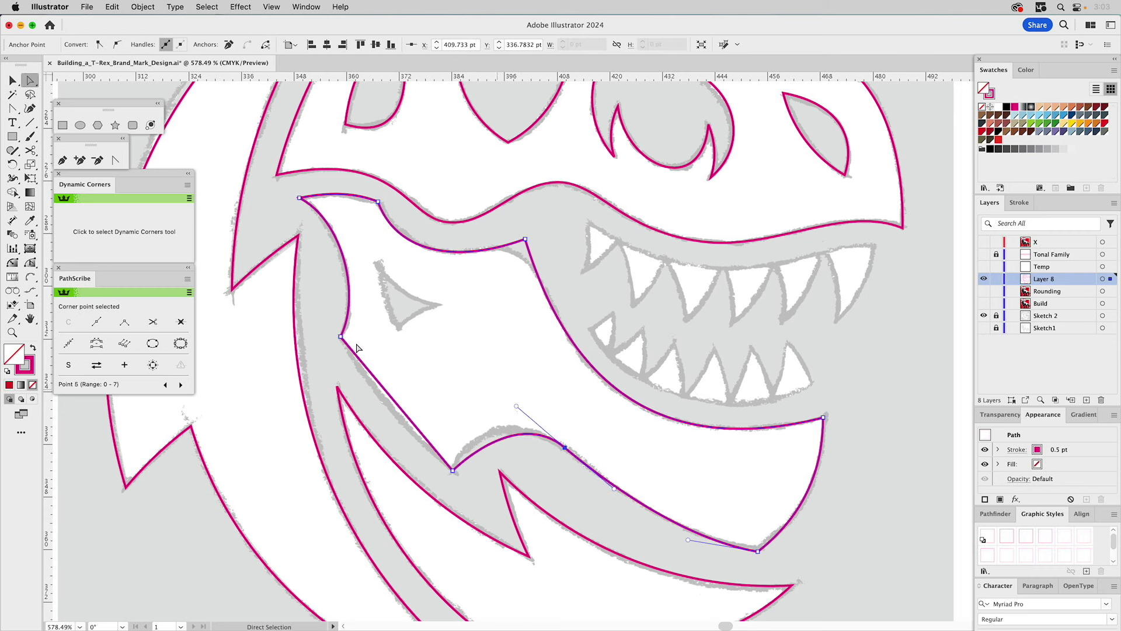
pyautogui.click(116, 45)
pyautogui.moveTo(614, 488); pyautogui.dragTo(620, 497)
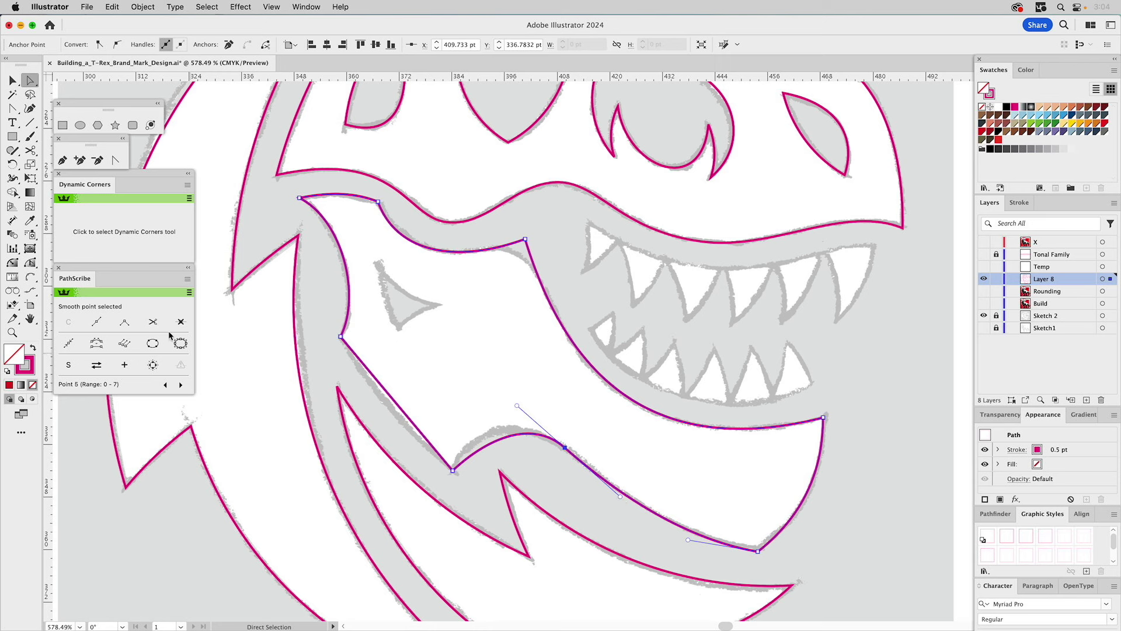
# Step: Raise the rear side of the jaw's hump with PathScribe and shift the smooth anchor slightly down along the lower edge
pyautogui.click(31, 264)
pyautogui.moveTo(472, 455); pyautogui.dragTo(466, 434)
pyautogui.keyDown('super'); pyautogui.click(565, 448); pyautogui.keyUp('super')
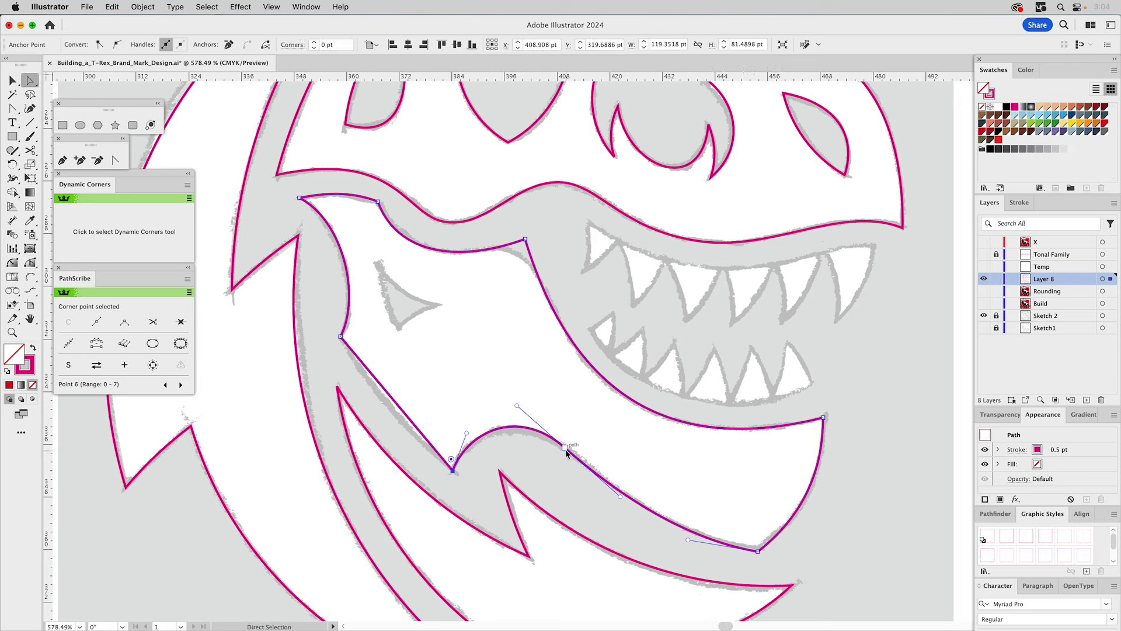
pyautogui.moveTo(565, 447)
pyautogui.keyDown('super'); pyautogui.mouseDown()
pyautogui.moveTo(568, 466)
pyautogui.moveTo(571, 458)
pyautogui.mouseUp(); pyautogui.keyUp('super')
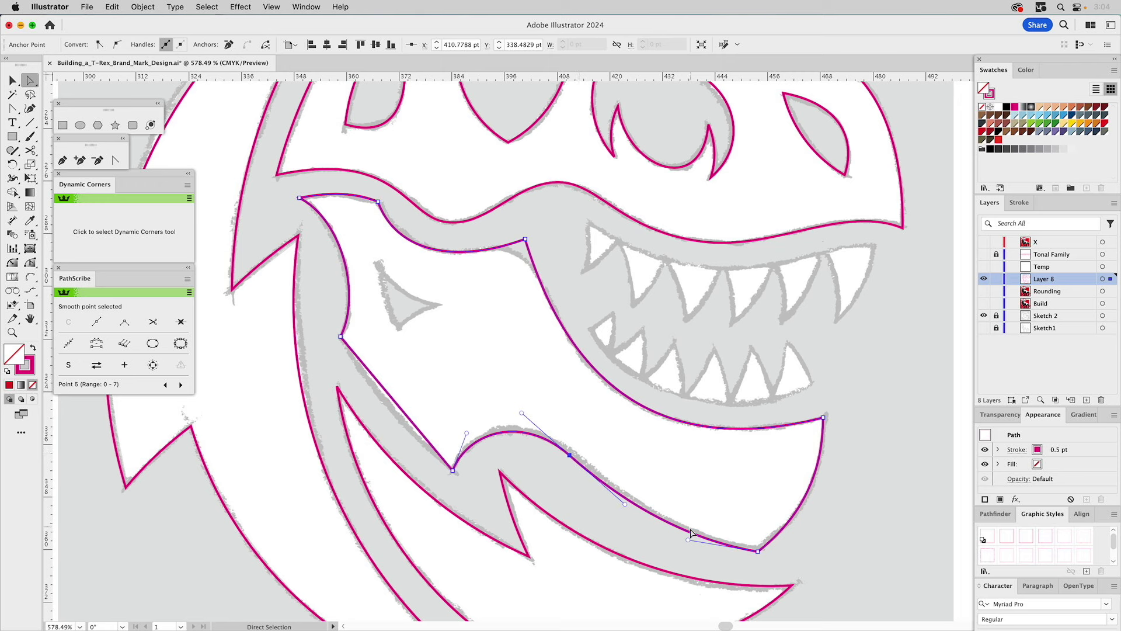
# Step: Refine the handle on the jaw's lower front edge and bend the straight lower rear edge along the sketch with PathScribe
pyautogui.click(656, 478)
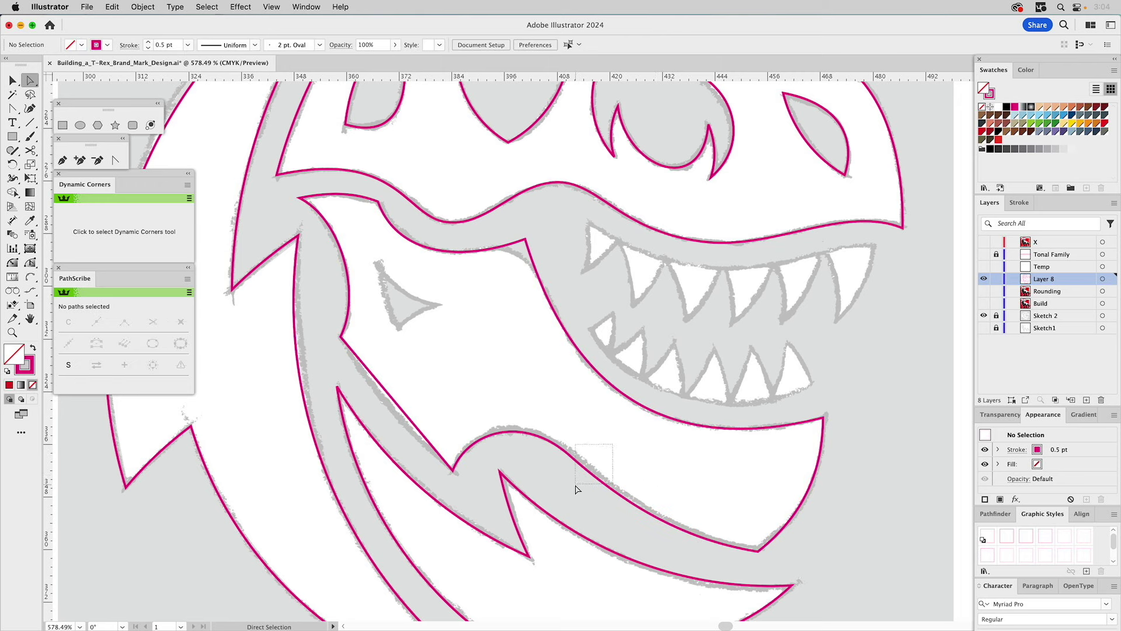
pyautogui.click(636, 508)
pyautogui.moveTo(623, 503); pyautogui.dragTo(618, 499)
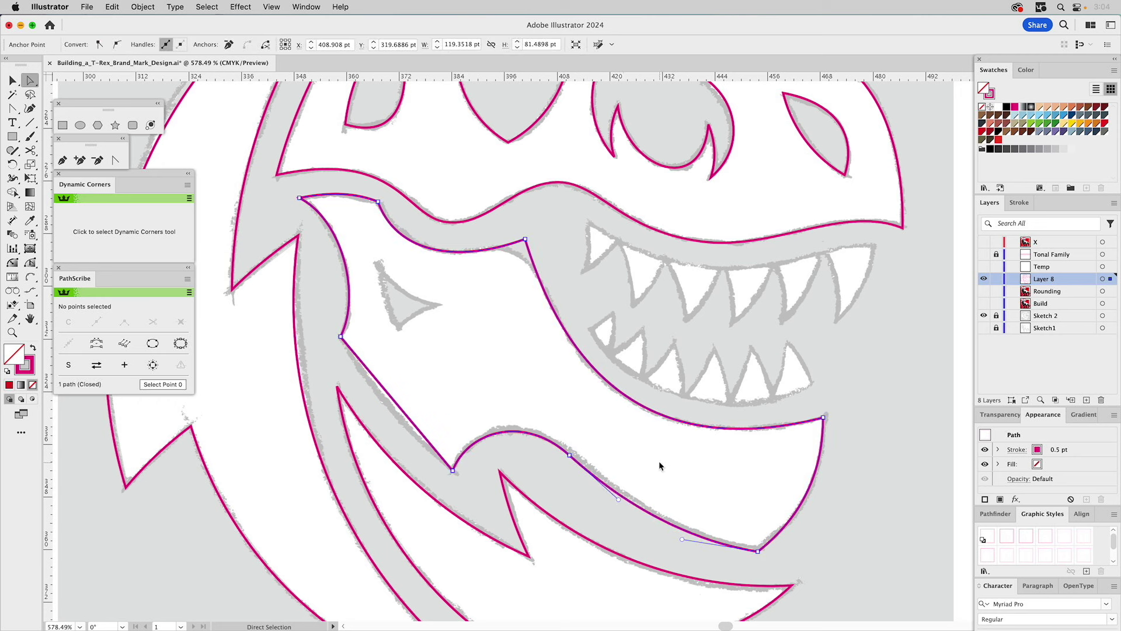
pyautogui.click(30, 262)
pyautogui.moveTo(396, 402); pyautogui.dragTo(421, 398)
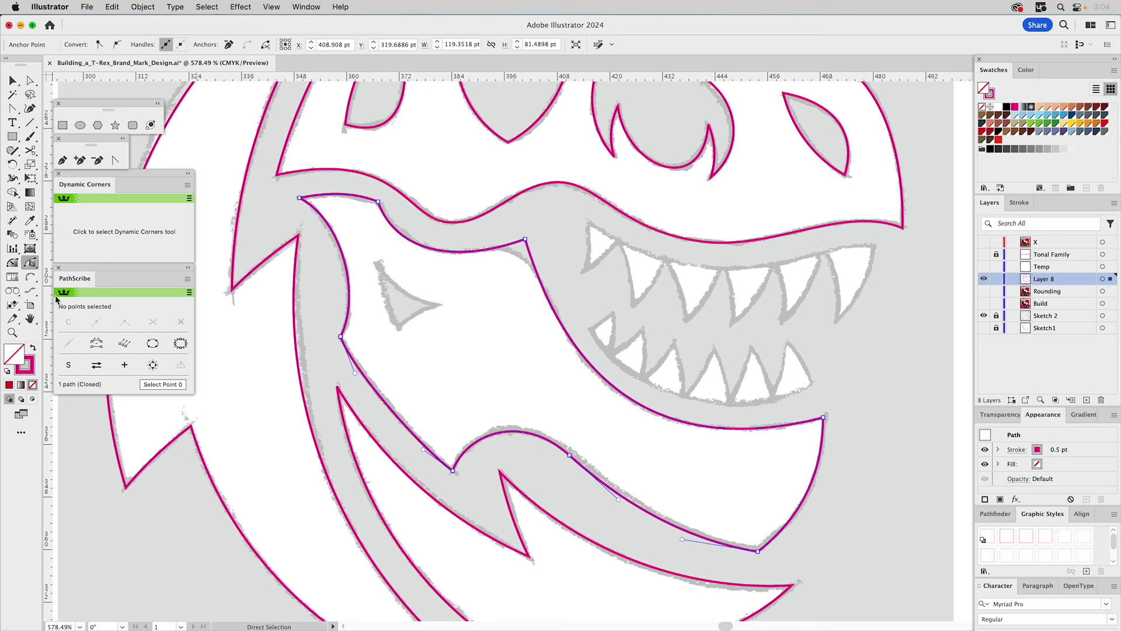
# Step: Trace the small triangular opening in the jaw with three connected arcs, closing it at its upper tip, and deselect it
pyautogui.click(31, 278)
pyautogui.click(380, 269)
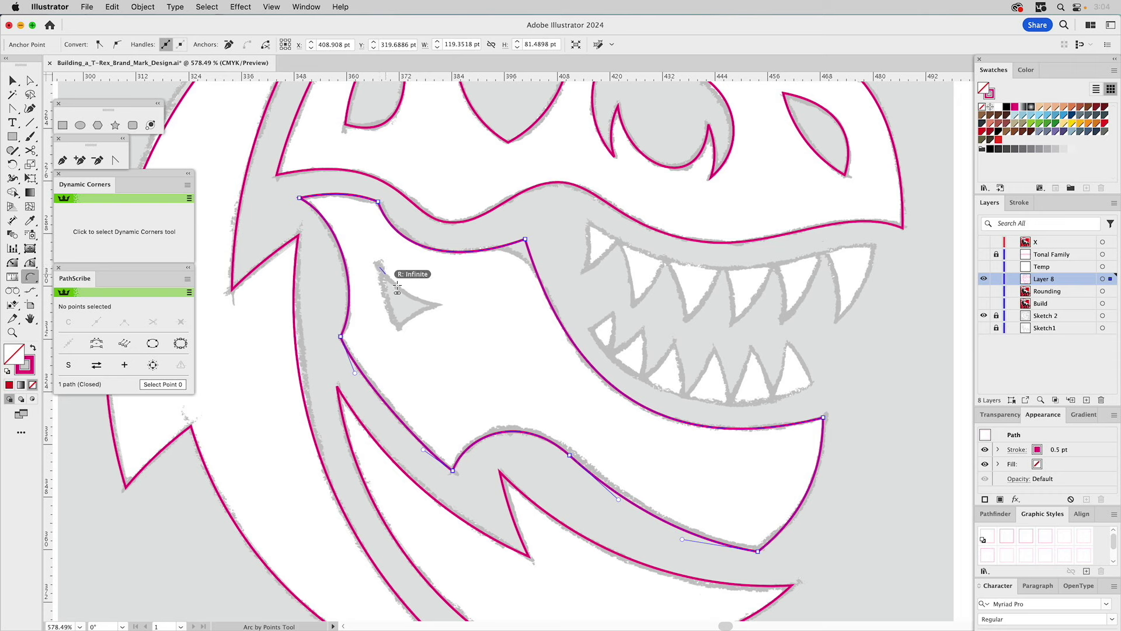
pyautogui.click(437, 304)
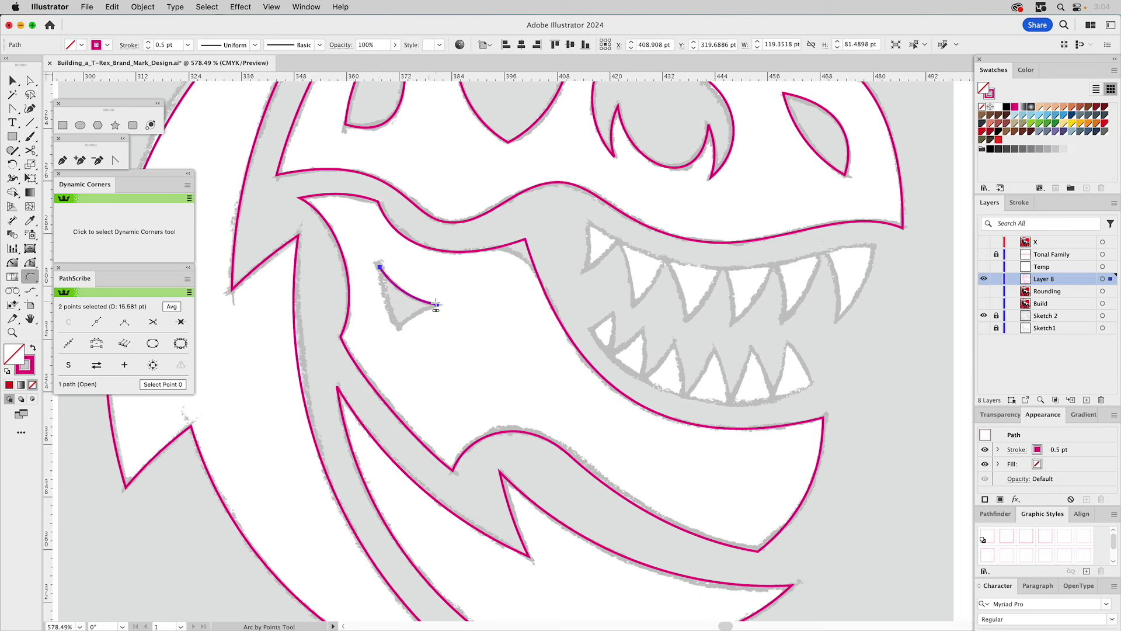
pyautogui.click(399, 327)
pyautogui.click(380, 266)
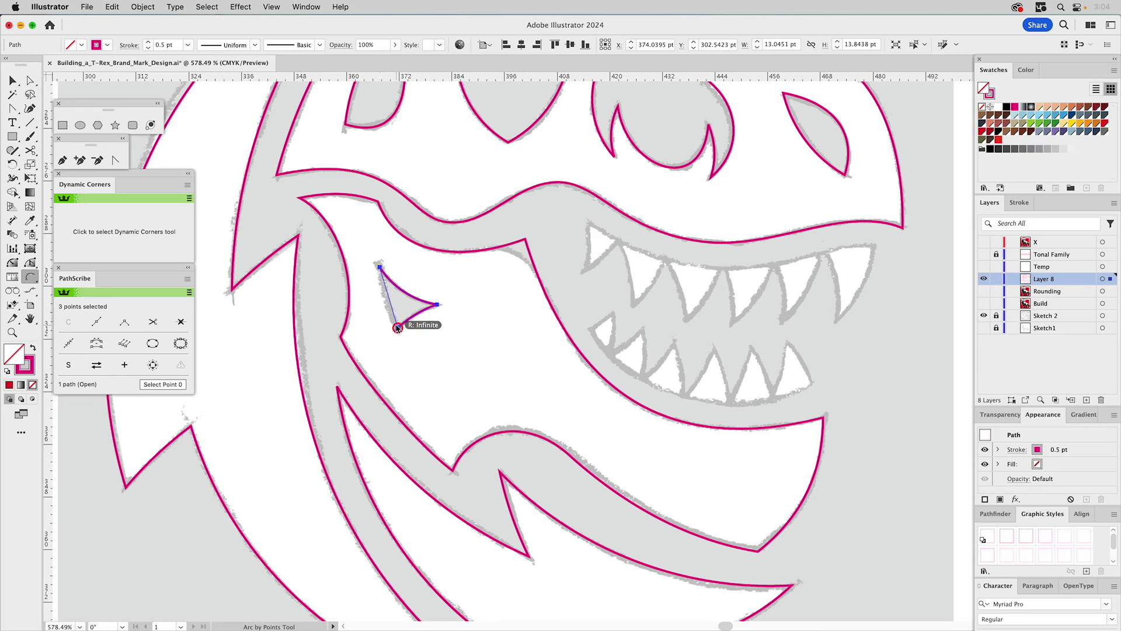
pyautogui.click(389, 313)
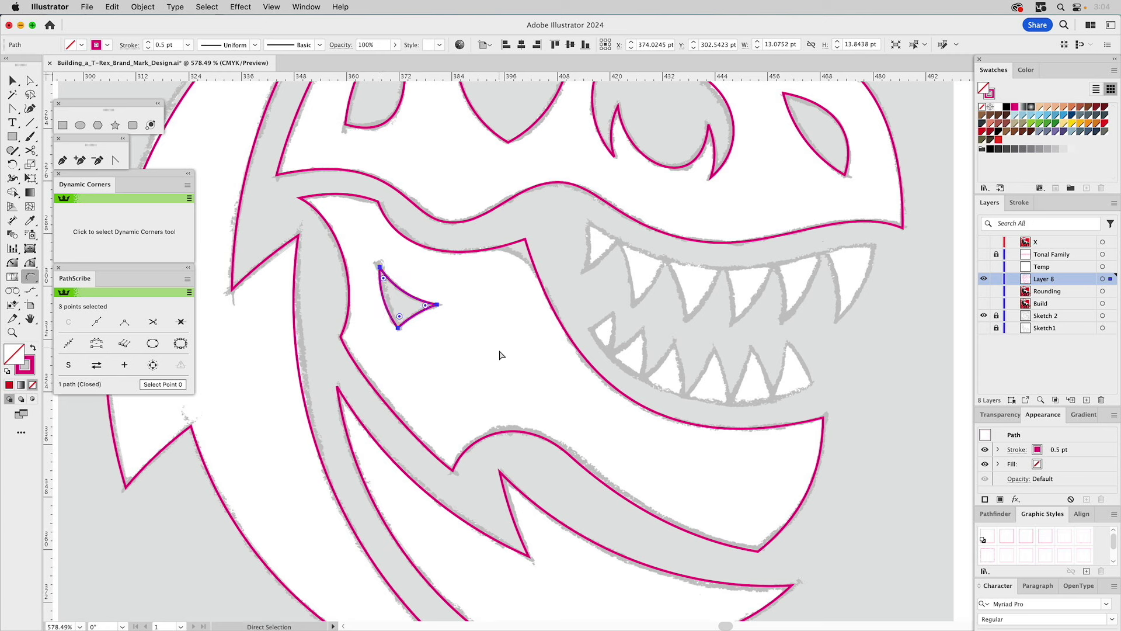
pyautogui.press('super+shift+a')
# Step: Round the pointed corner on the lower jaw's upper edge, just behind the teeth, to match the sketch, and deselect the shape
pyautogui.press('a')
pyautogui.click(526, 241)
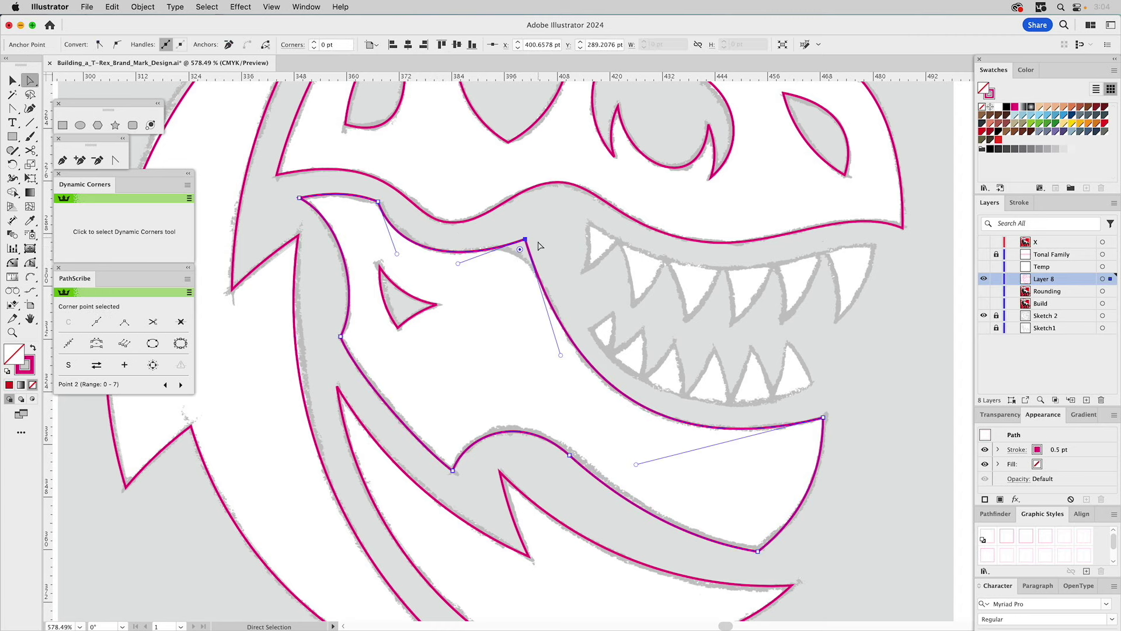
pyautogui.moveTo(519, 256); pyautogui.dragTo(501, 287)
pyautogui.press('super+shift+a')
pyautogui.moveTo(757, 339); pyautogui.dragTo(692, 417)
pyautogui.moveTo(690, 471); pyautogui.dragTo(641, 320)
# Step: Duplicate the skull outline 6 pt straight down so the copy's lower edge follows the upper gum line
pyautogui.press('v')
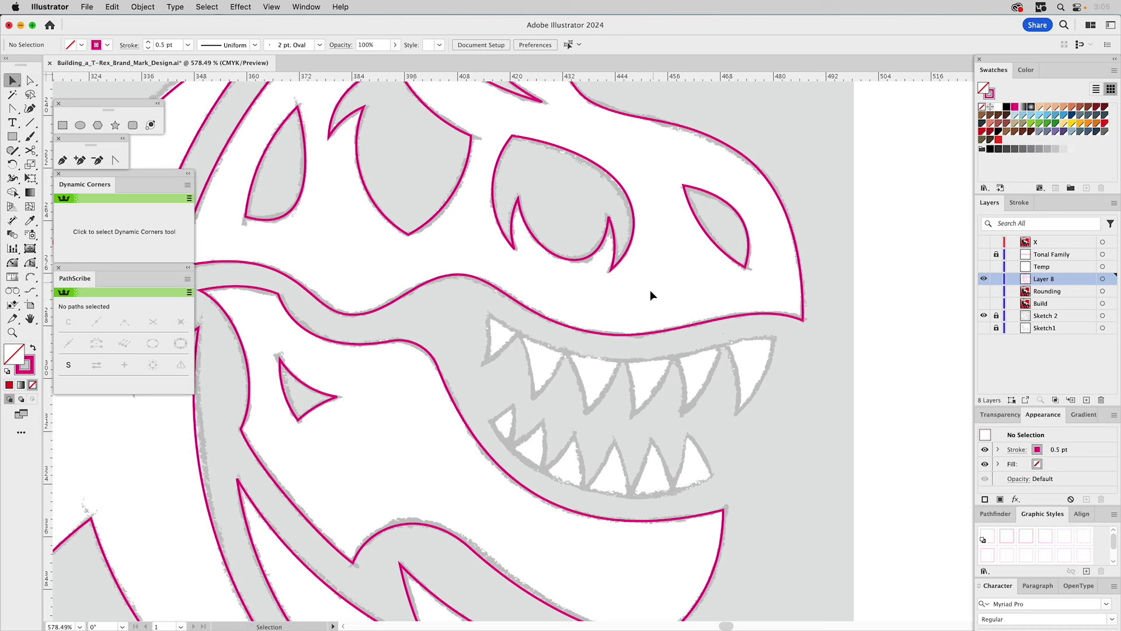
pyautogui.click(630, 334)
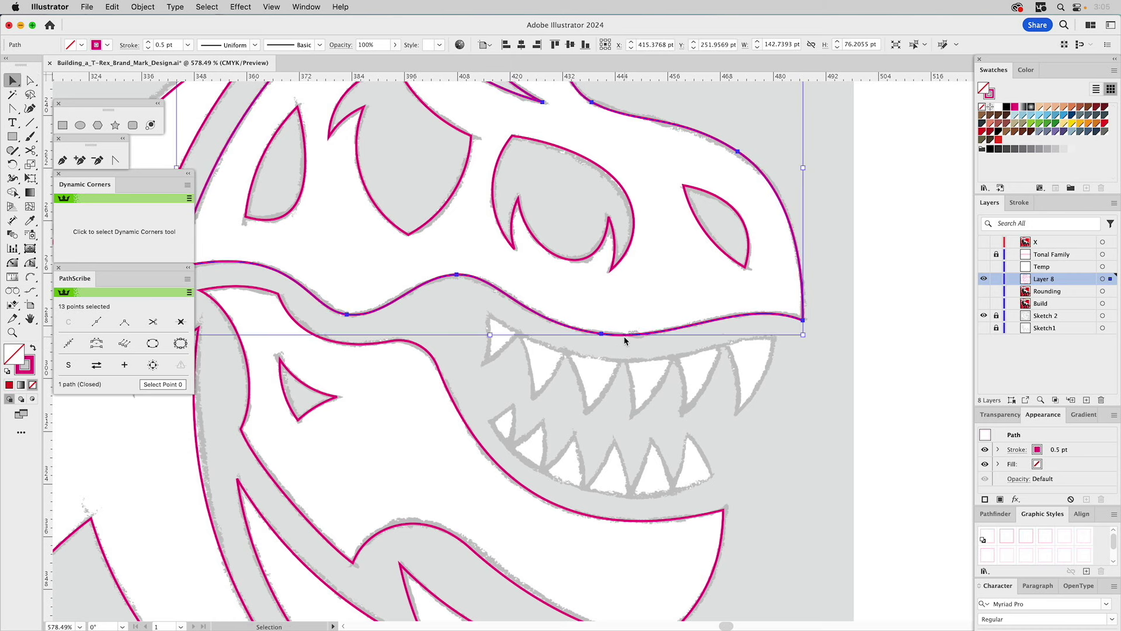
pyautogui.moveTo(623, 335); pyautogui.dragTo(622, 360)
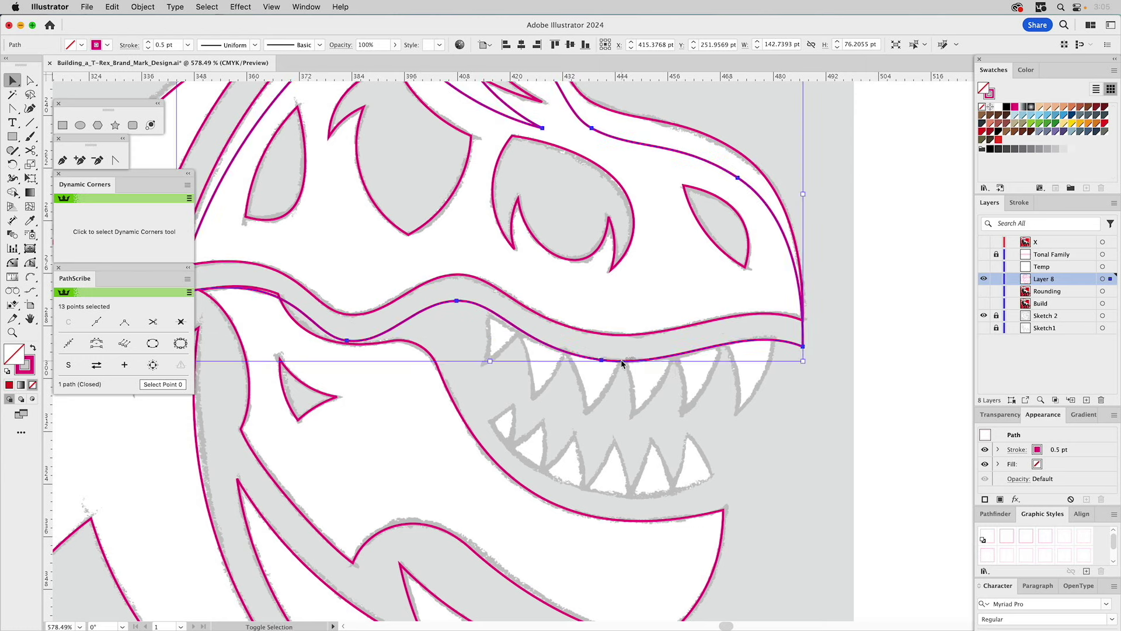
pyautogui.press('super+z')
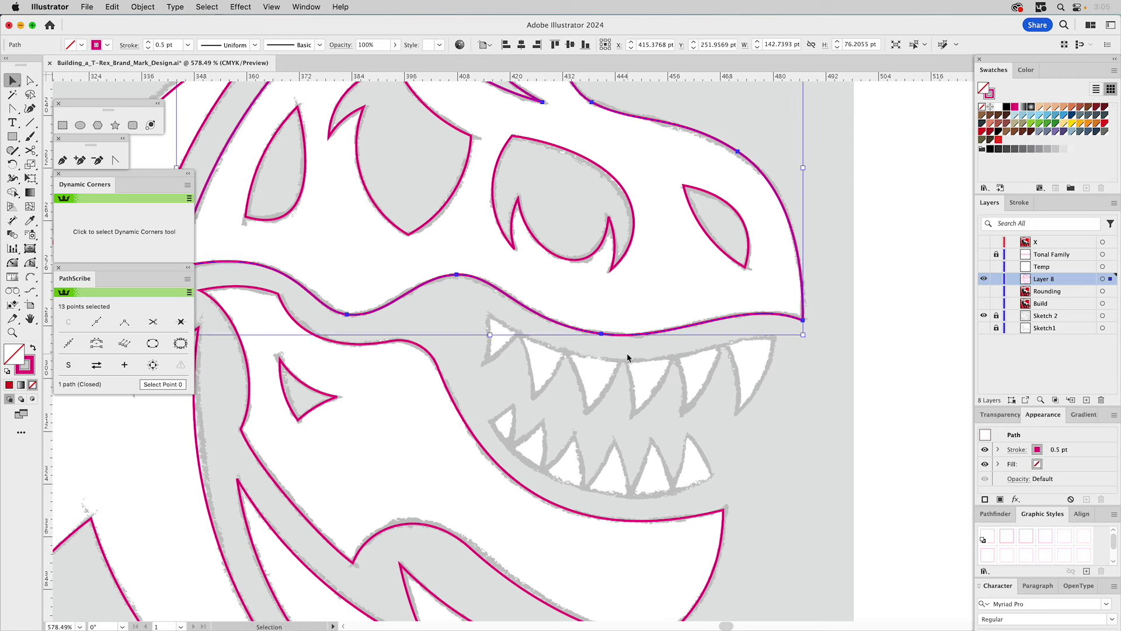
pyautogui.press('Down')
pyautogui.press('Down')
pyautogui.press('Down')
pyautogui.press('Down')
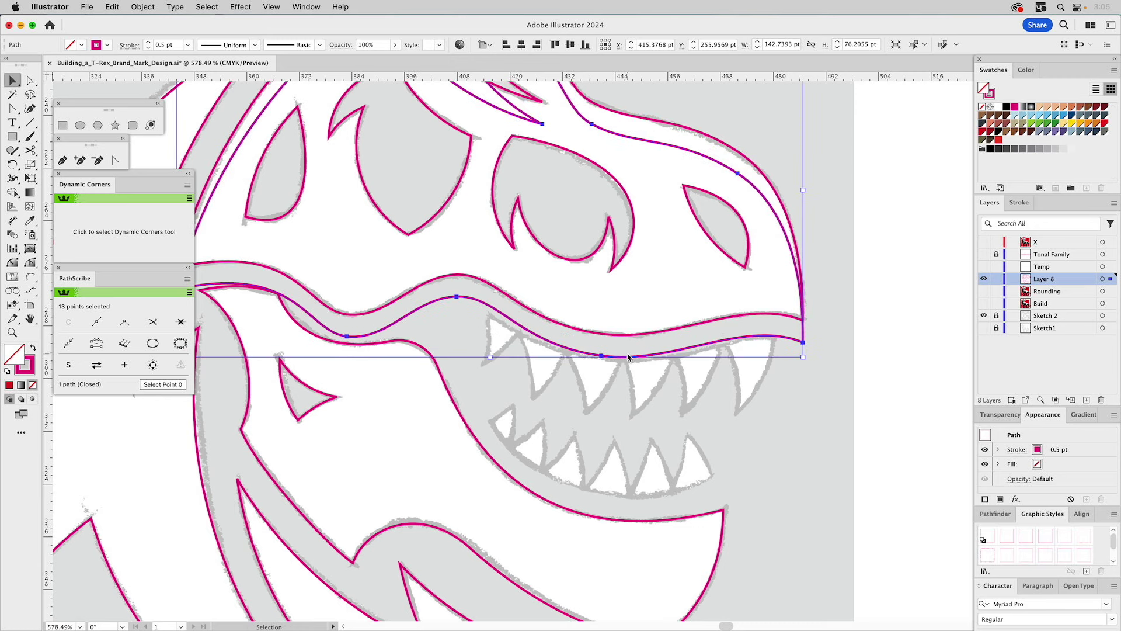
pyautogui.press('Down')
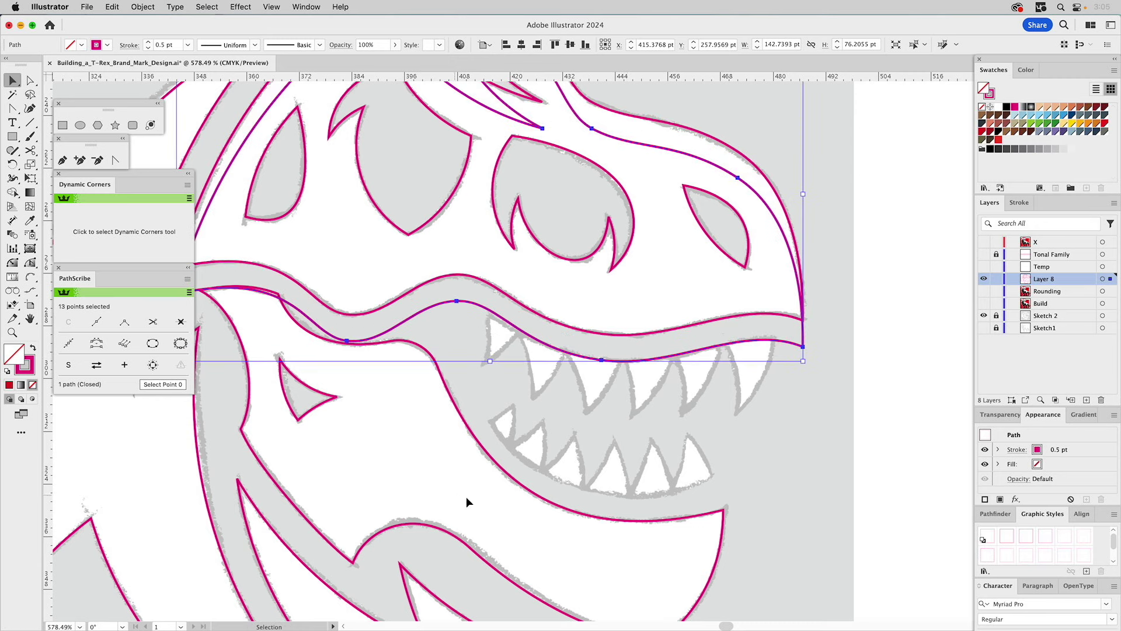
# Step: Duplicate the lower jaw outline 6 pt straight up so the copy follows the lower gum line, and deselect it
pyautogui.click(510, 478)
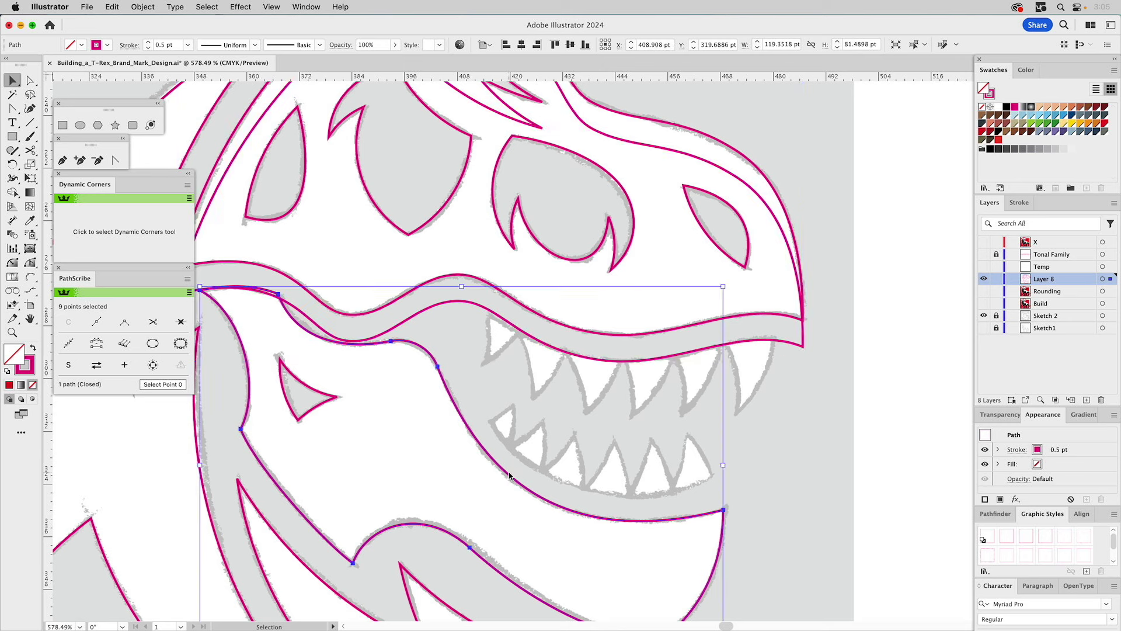
pyautogui.press('Up')
pyautogui.press('Up')
pyautogui.press('Up')
pyautogui.press('Up')
pyautogui.press('Up')
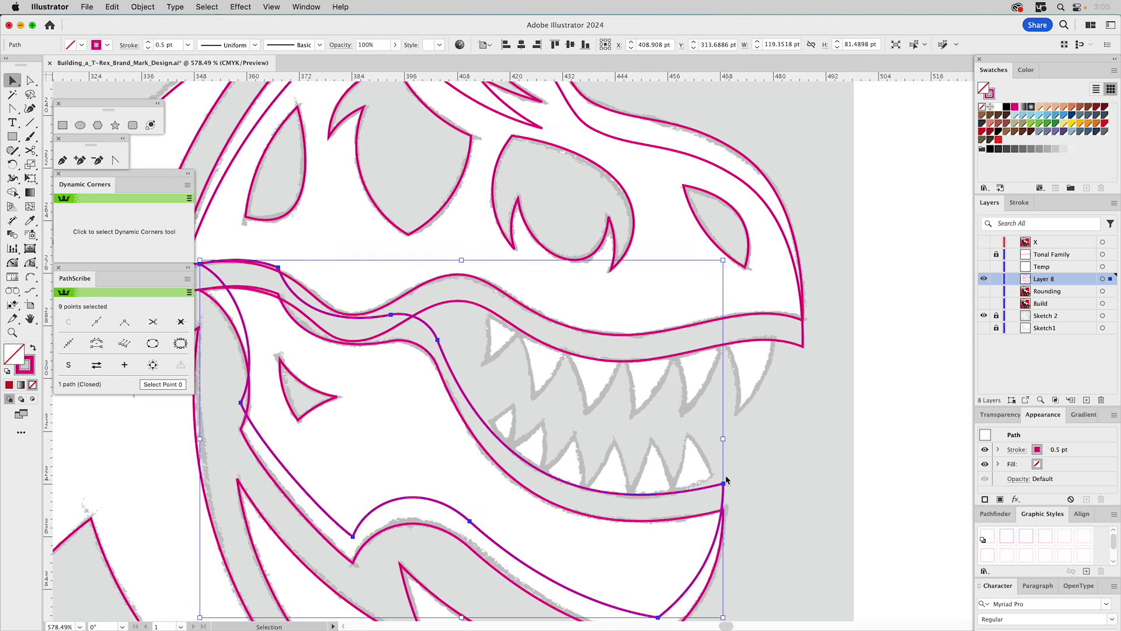
pyautogui.click(756, 461)
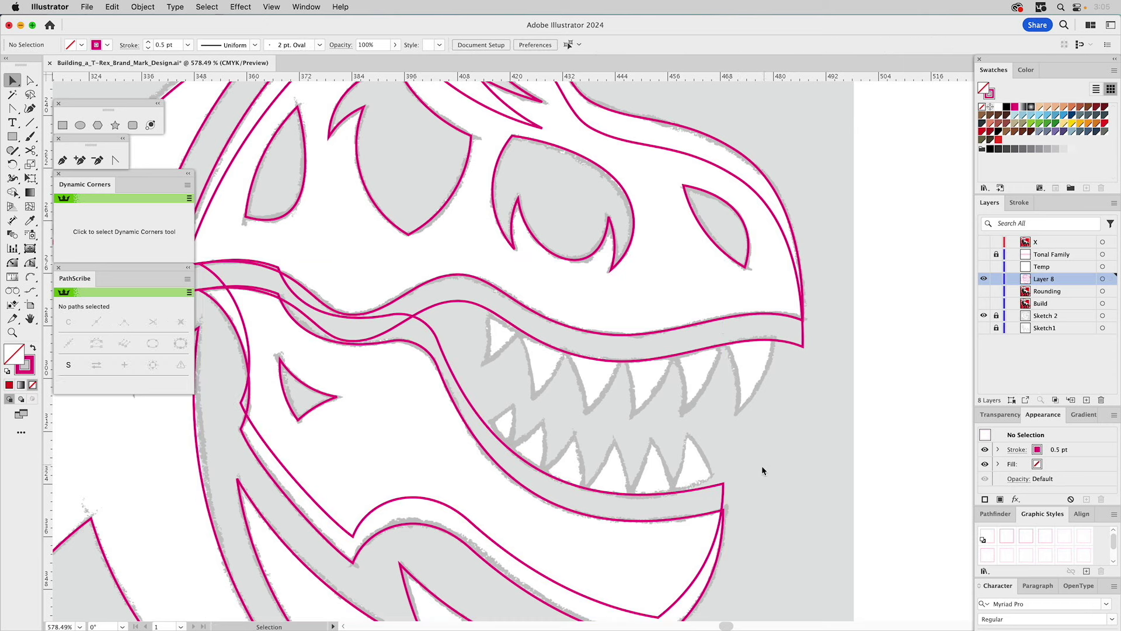
# Step: Recolor the strokes of the shifted skull and jaw copies light blue and deselect them
pyautogui.press('a')
pyautogui.moveTo(566, 371); pyautogui.dragTo(565, 369)
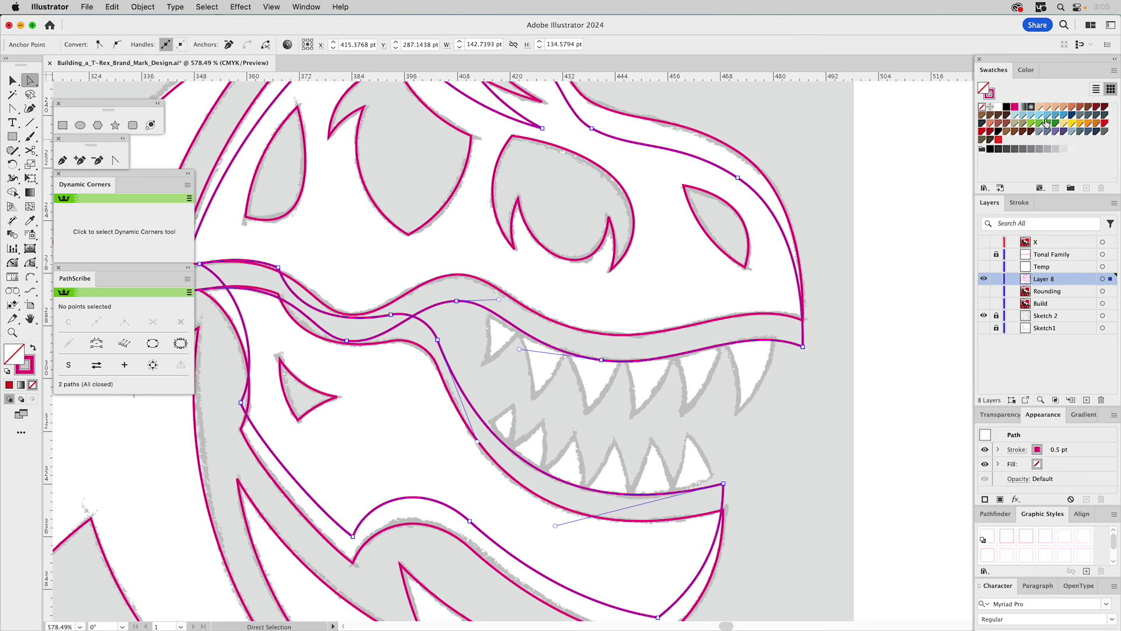
pyautogui.moveTo(1065, 116); pyautogui.dragTo(991, 92)
pyautogui.click(805, 432)
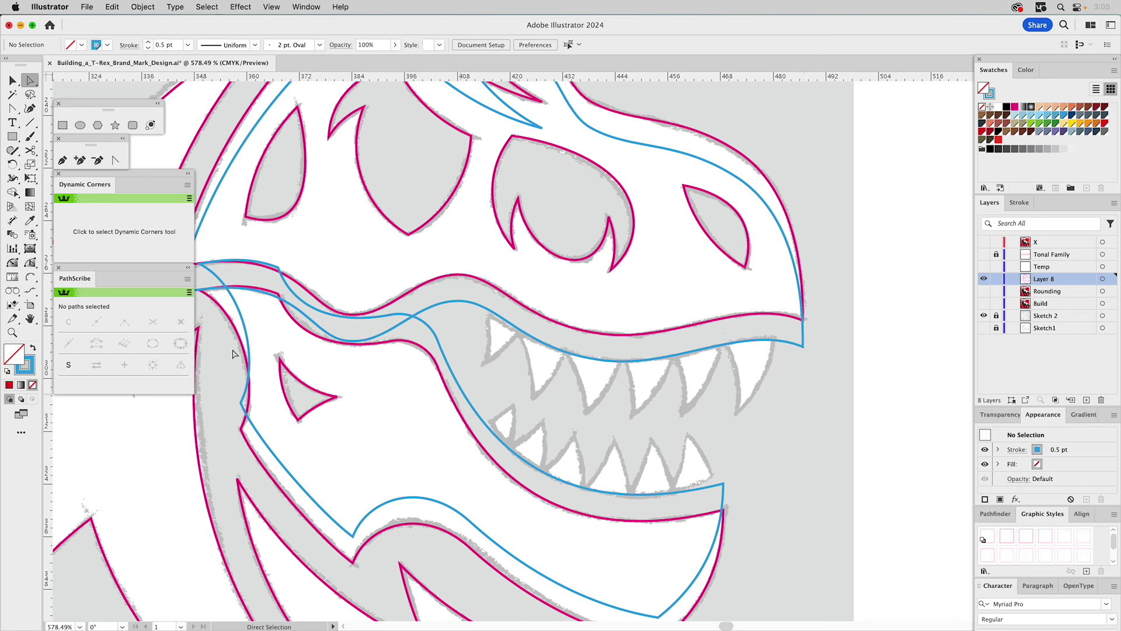
# Step: Trace the two front upper teeth with connected arcs, starting at the front end of the gum line
pyautogui.click(30, 277)
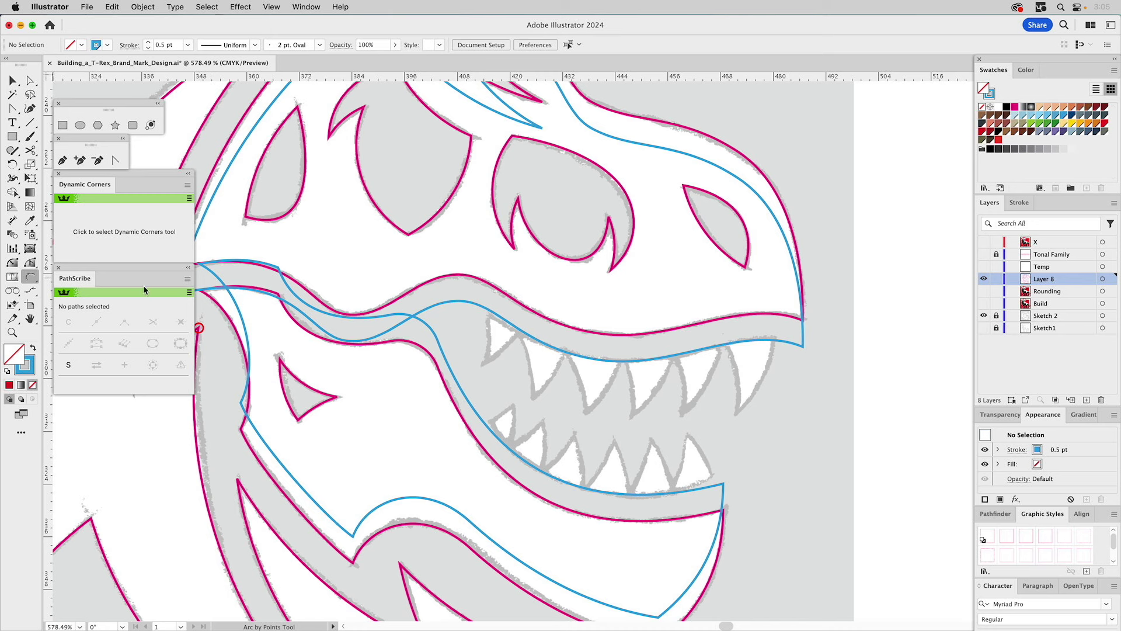
pyautogui.click(774, 335)
pyautogui.click(738, 413)
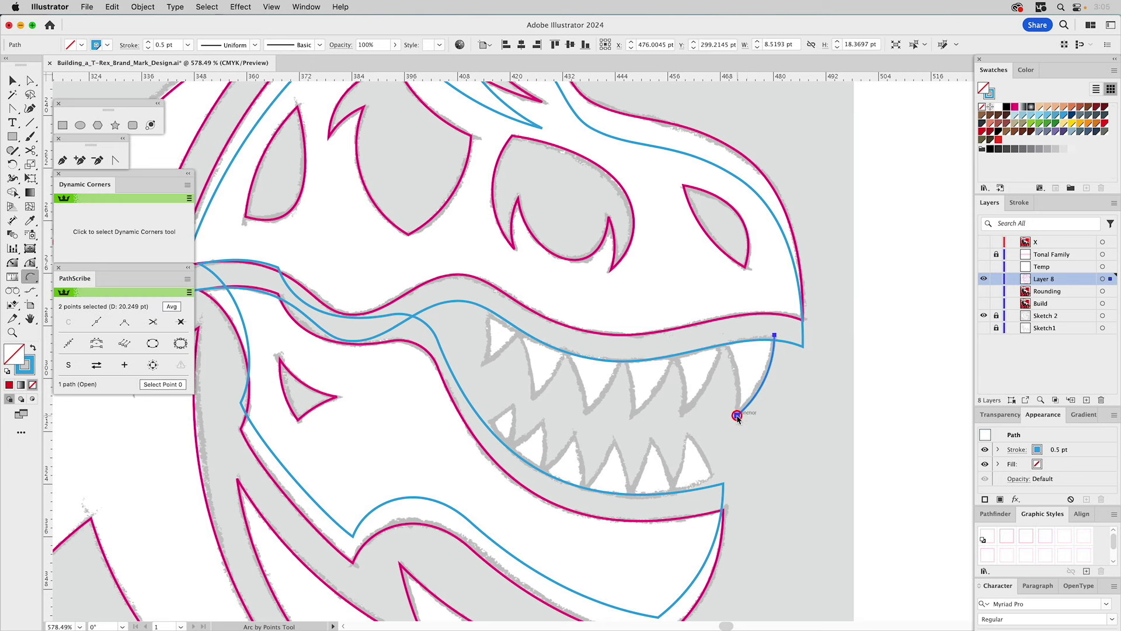
pyautogui.click(724, 340)
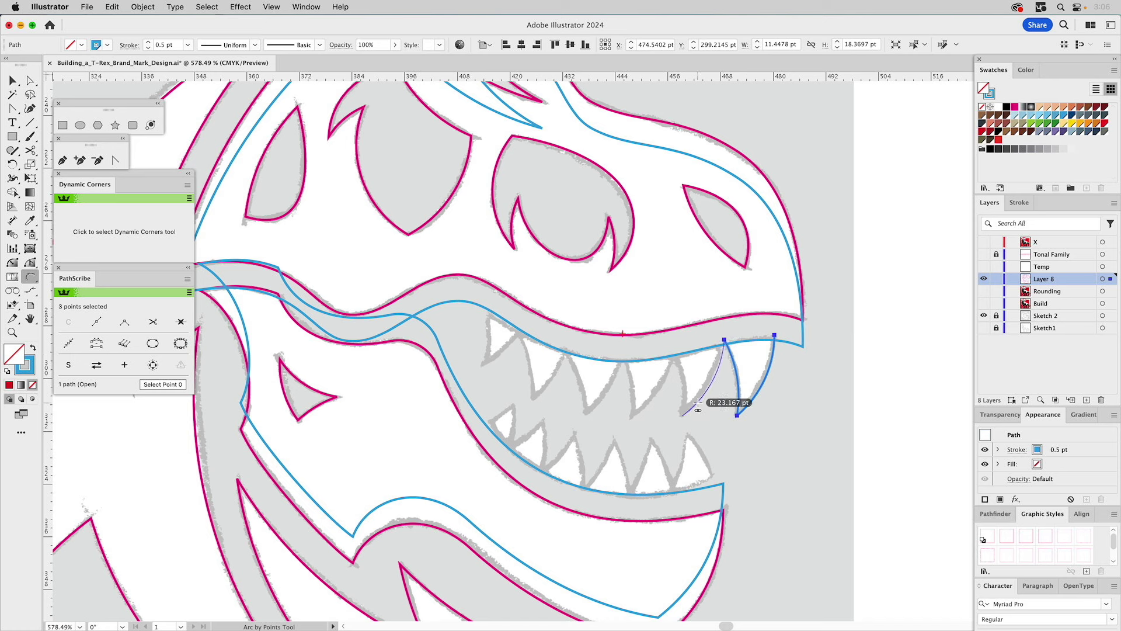
pyautogui.click(683, 416)
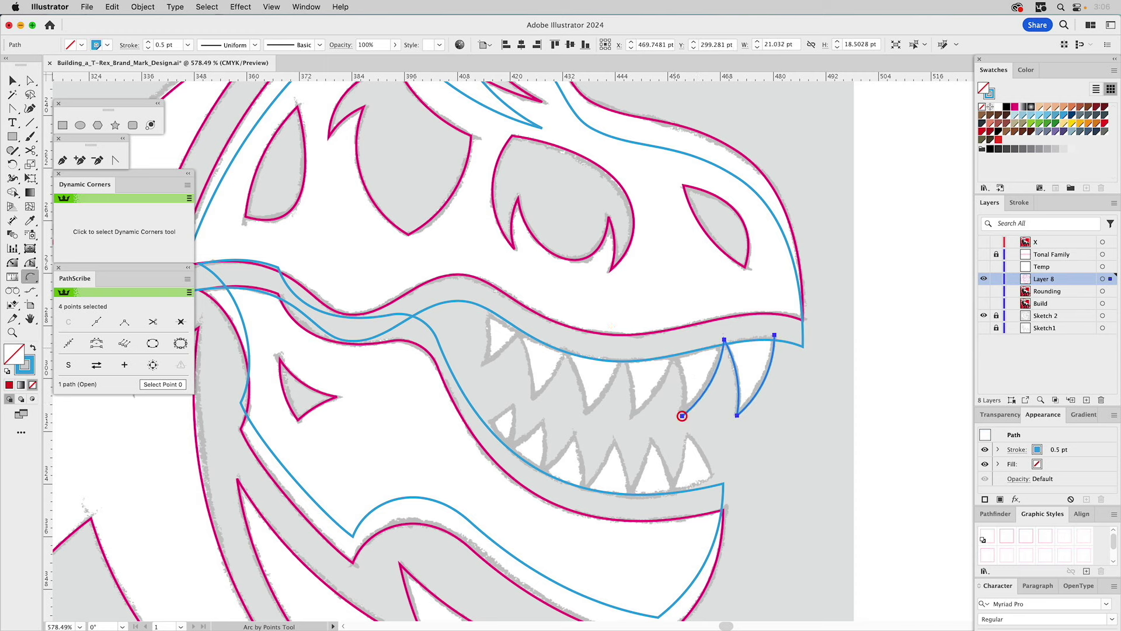
pyautogui.click(675, 349)
pyautogui.click(684, 376)
pyautogui.click(675, 349)
# Step: Continue the arc path around the third and fourth upper teeth, placing anchors at their tips and gum-line valleys
pyautogui.click(632, 418)
pyautogui.click(649, 409)
pyautogui.click(632, 419)
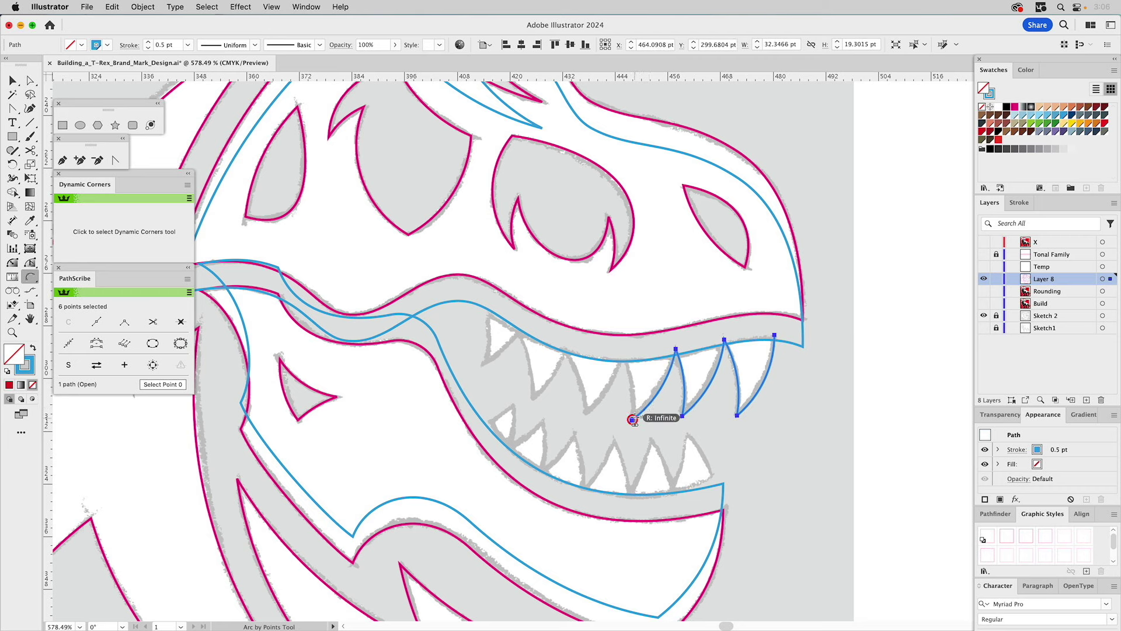
pyautogui.click(624, 355)
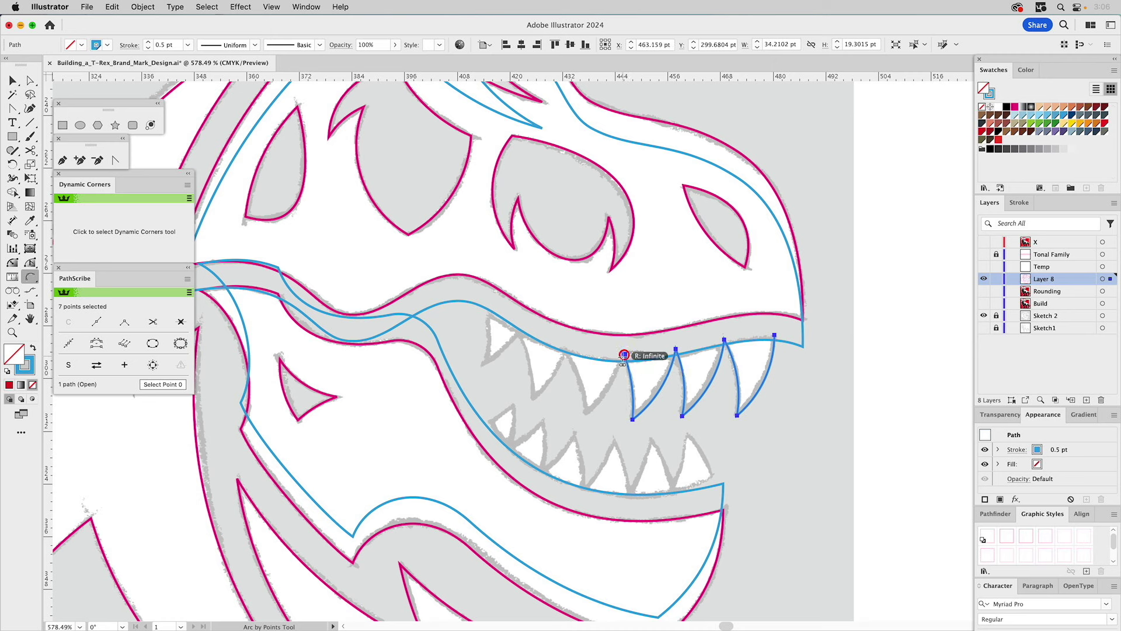
pyautogui.click(587, 413)
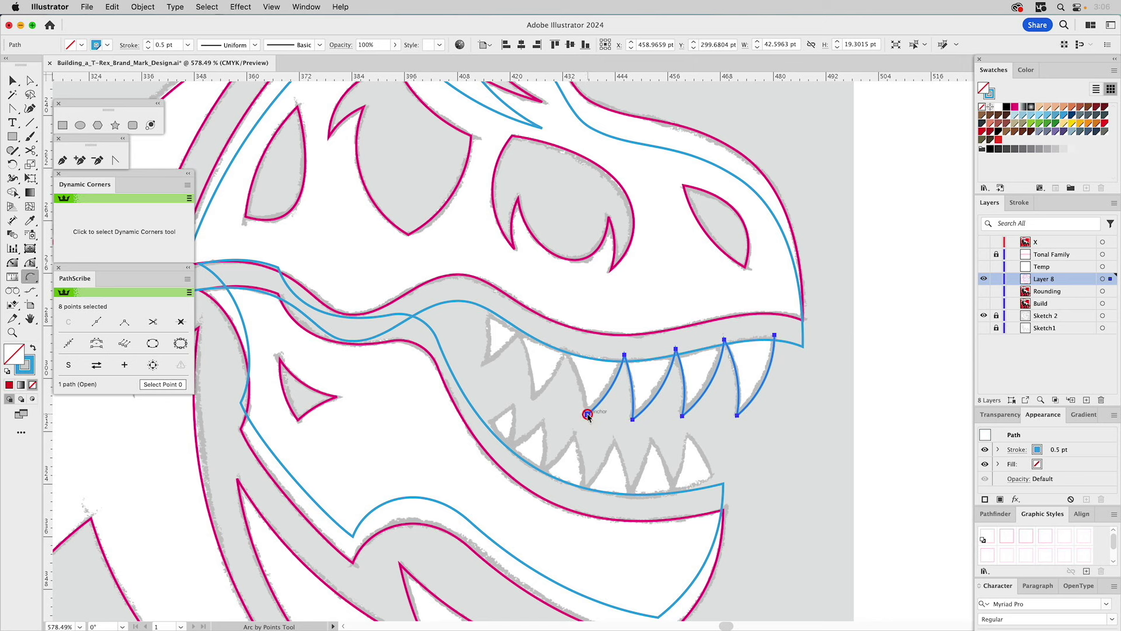
pyautogui.click(567, 349)
# Step: Extend the arc path around the last two upper teeth, ending slightly above the gum line at the rear
pyautogui.click(533, 400)
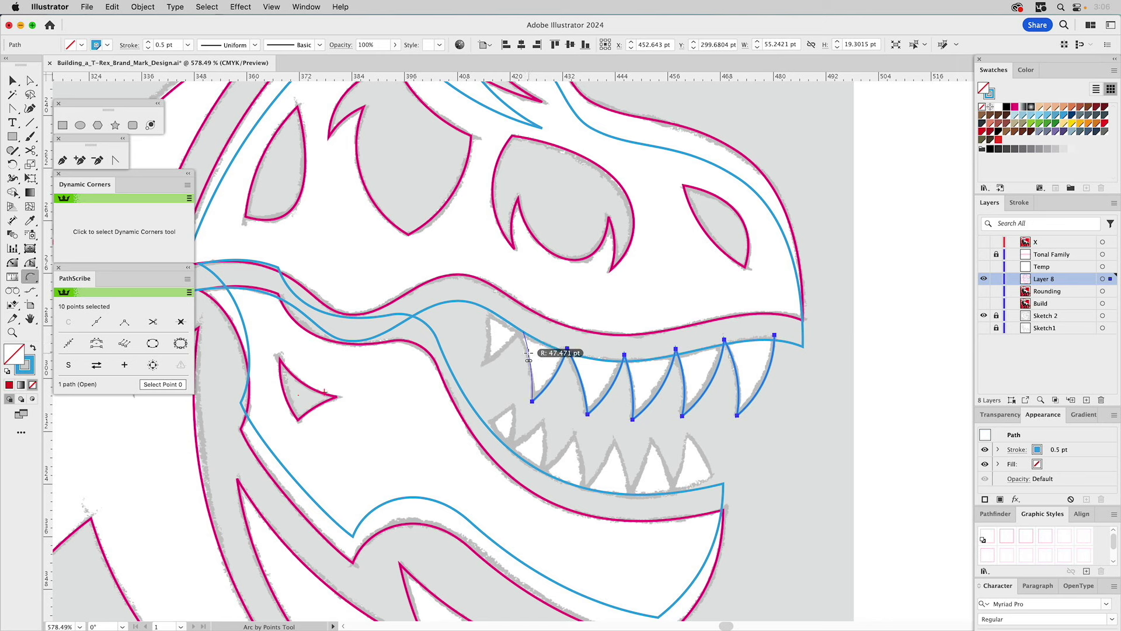
pyautogui.click(523, 331)
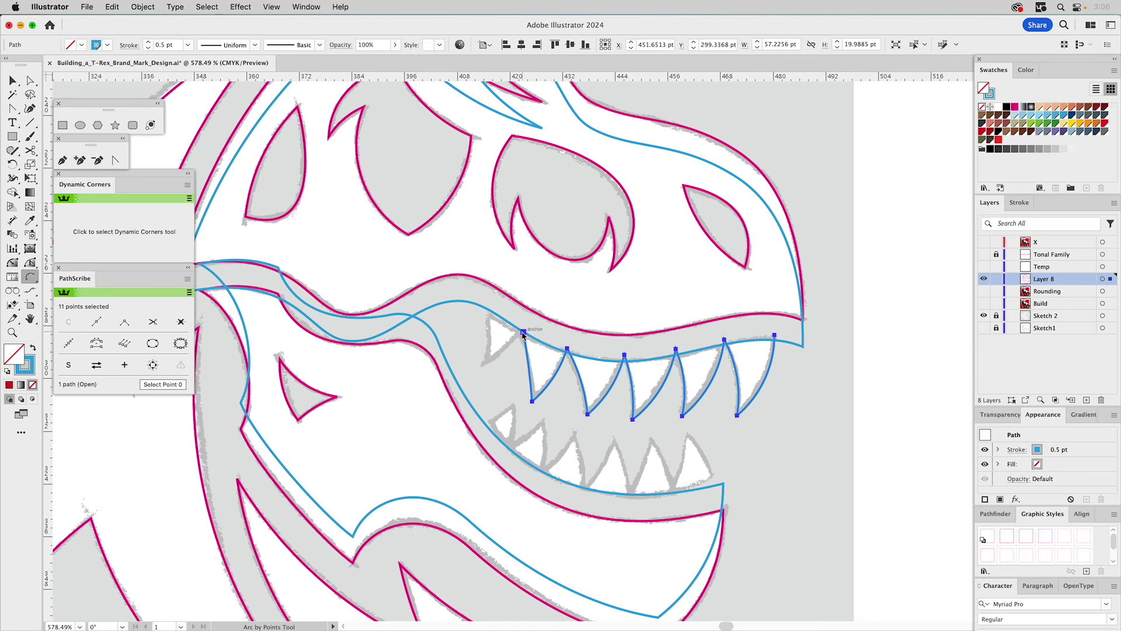
pyautogui.click(500, 357)
pyautogui.click(489, 305)
pyautogui.click(494, 332)
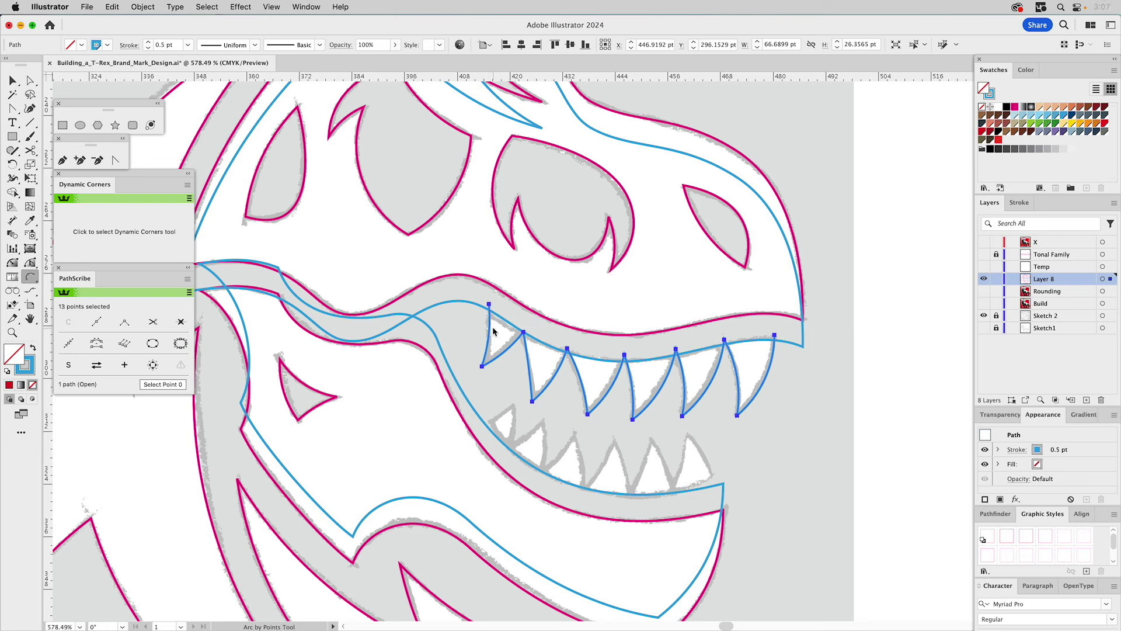
# Step: Close the upper teeth path with straight Pen segments running above the gum line back to the front tooth, and deselect it
pyautogui.click(63, 160)
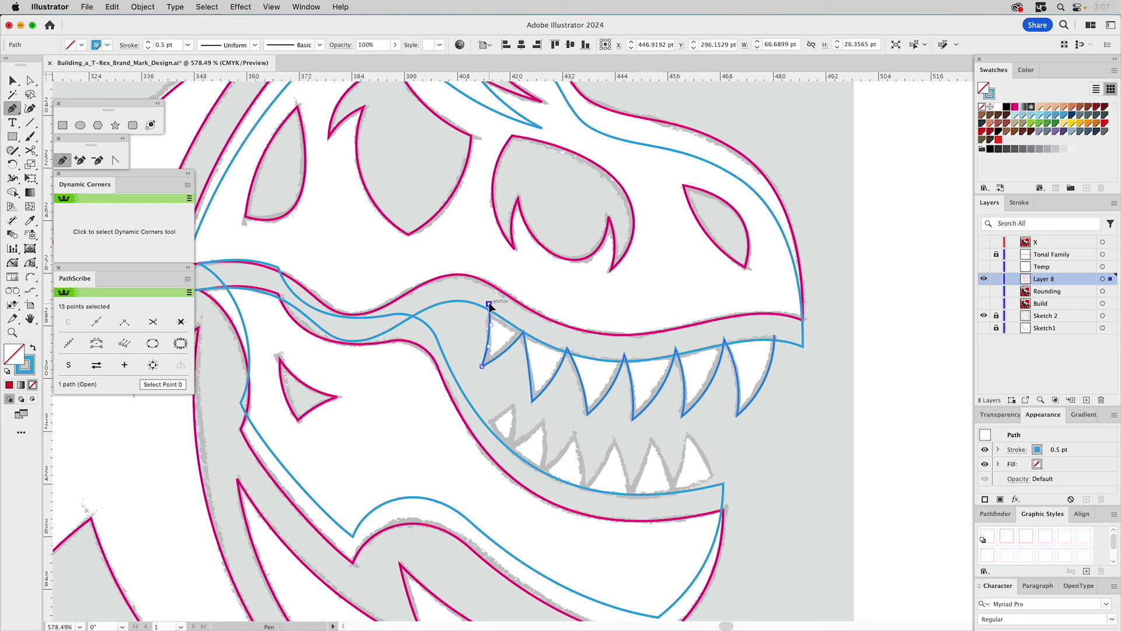
pyautogui.click(489, 304)
pyautogui.click(588, 339)
pyautogui.moveTo(686, 337); pyautogui.dragTo(745, 332)
pyautogui.click(754, 326)
pyautogui.click(774, 335)
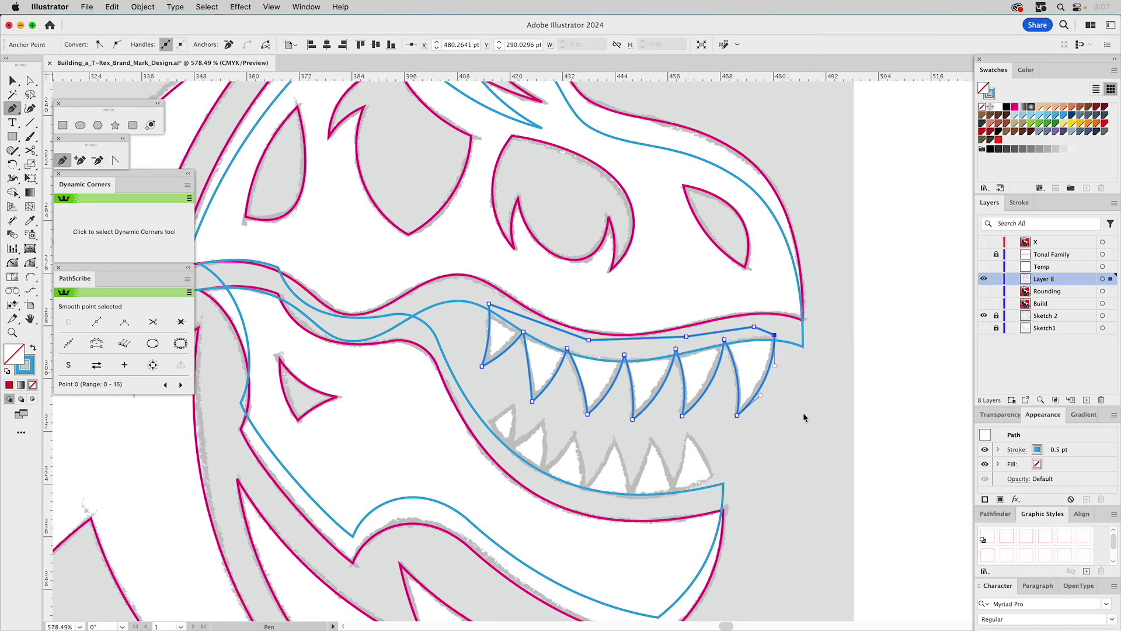
pyautogui.keyDown('super'); pyautogui.click(809, 456); pyautogui.keyUp('super')
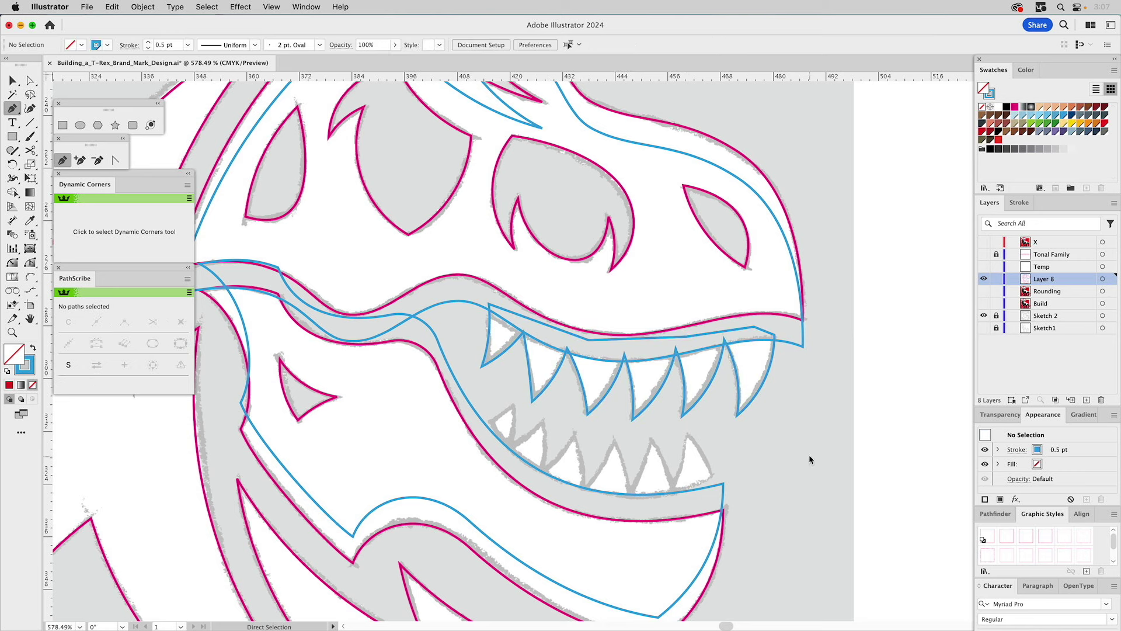
# Step: Trace the front lower tooth with two connected arcs, from the front of the gum line over its tip to the rear base
pyautogui.click(31, 279)
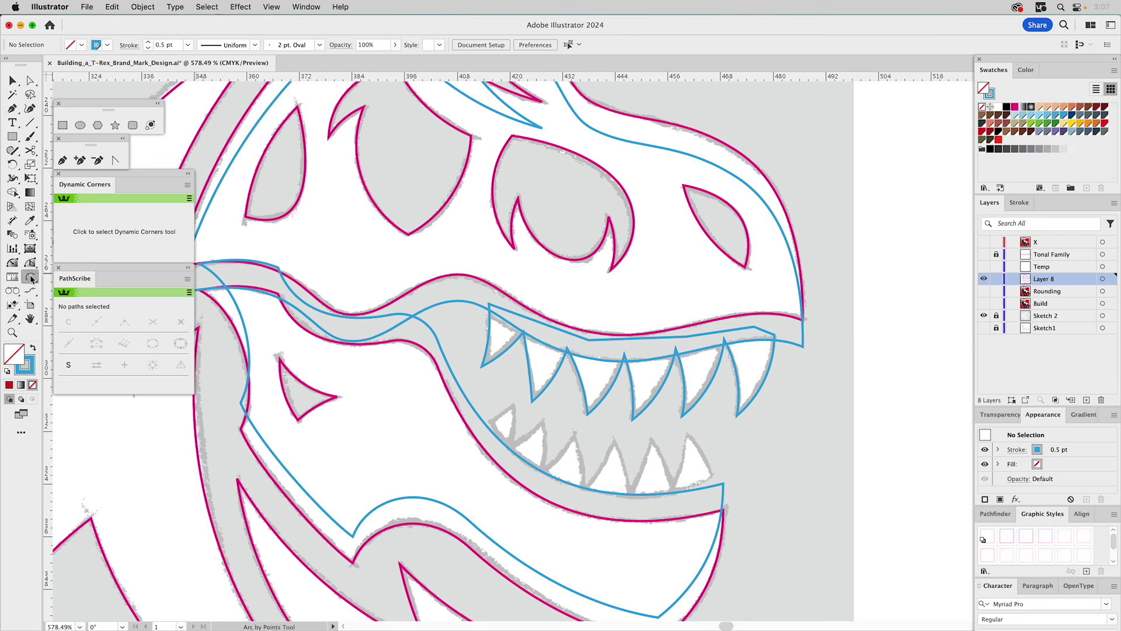
pyautogui.click(715, 489)
pyautogui.click(689, 434)
pyautogui.click(689, 436)
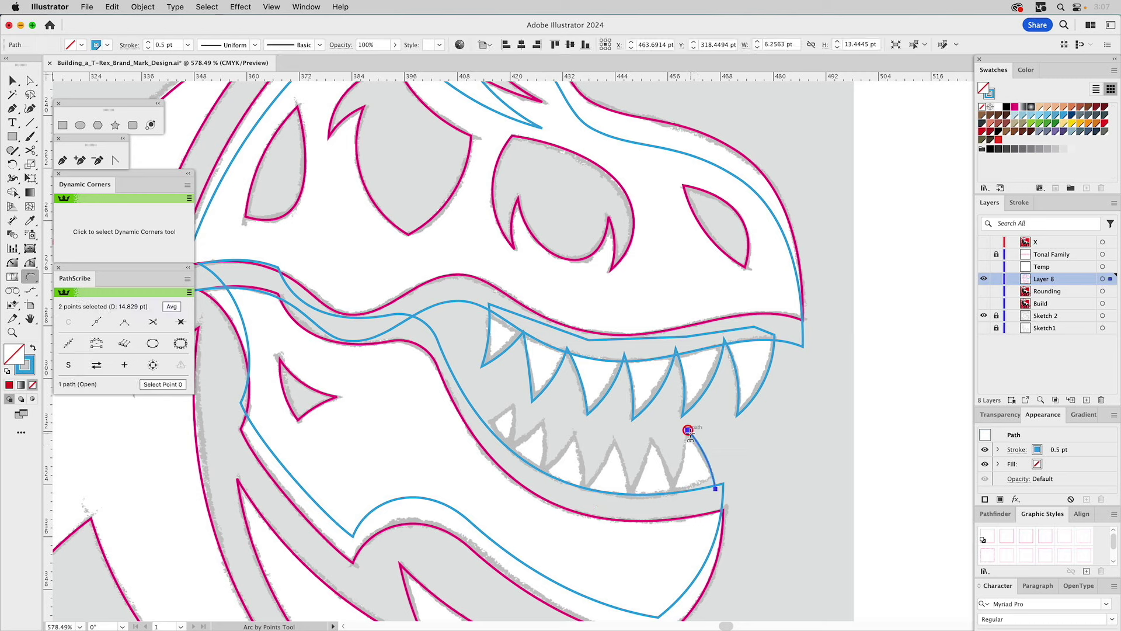
pyautogui.click(689, 432)
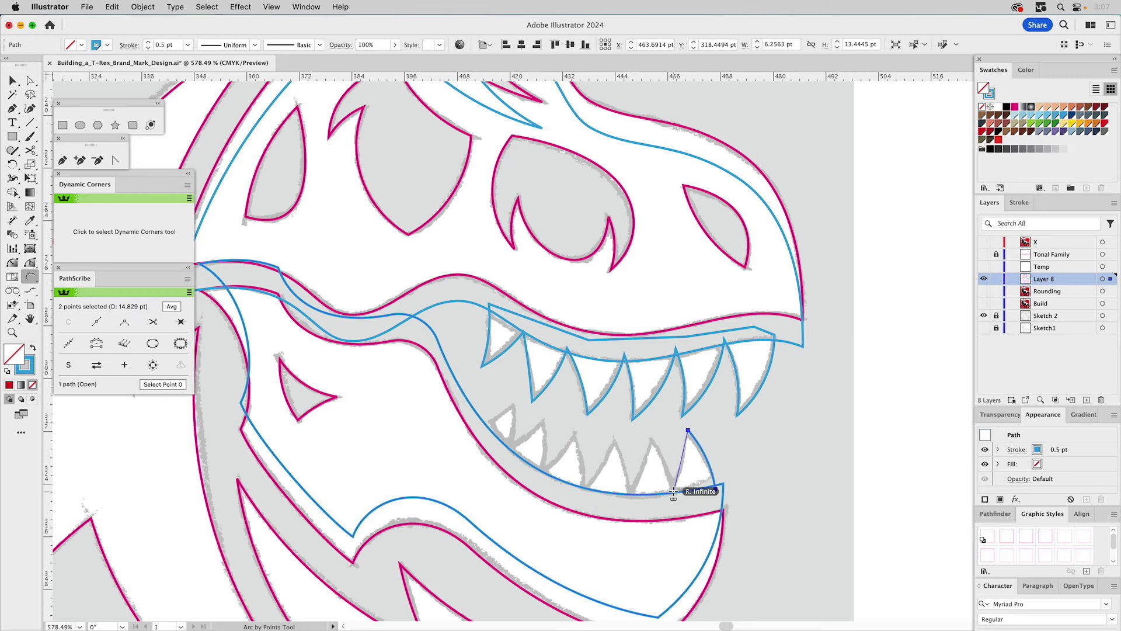
pyautogui.click(715, 488)
pyautogui.click(673, 497)
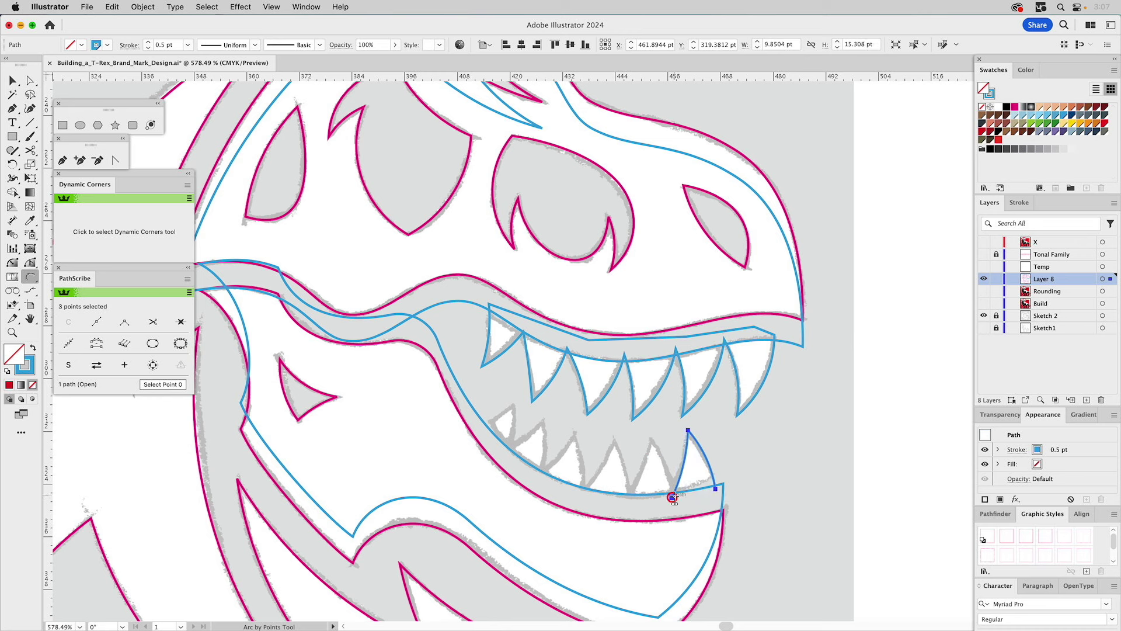
pyautogui.click(672, 497)
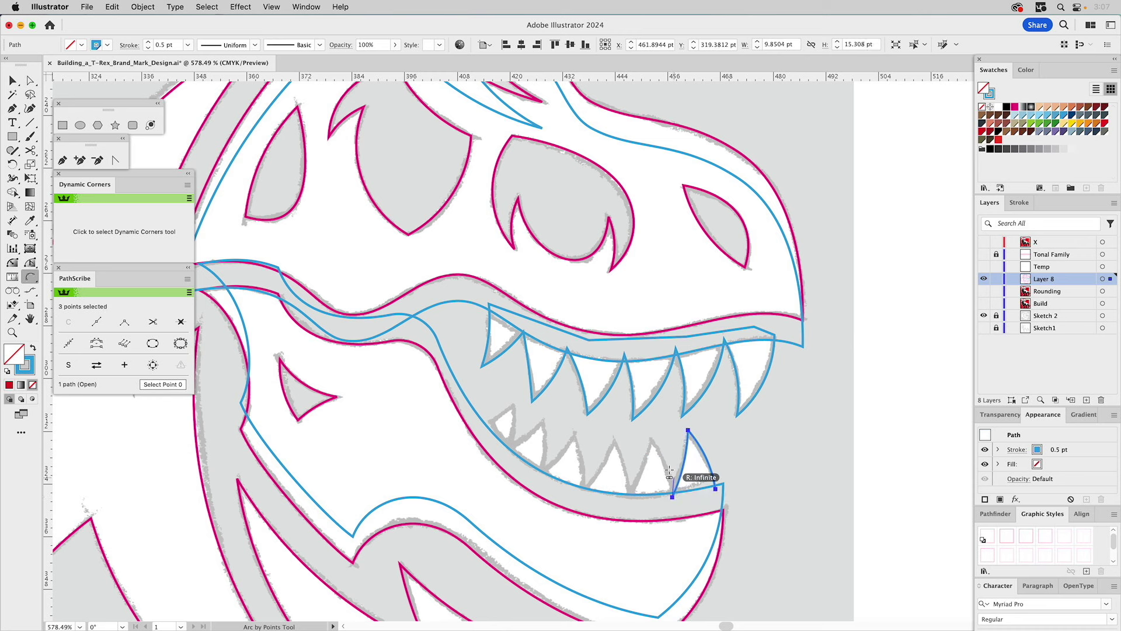
# Step: Continue the arc path around the second and third lower teeth, placing the base anchors along the lower gum line
pyautogui.click(650, 438)
pyautogui.click(660, 459)
pyautogui.click(650, 436)
pyautogui.click(627, 497)
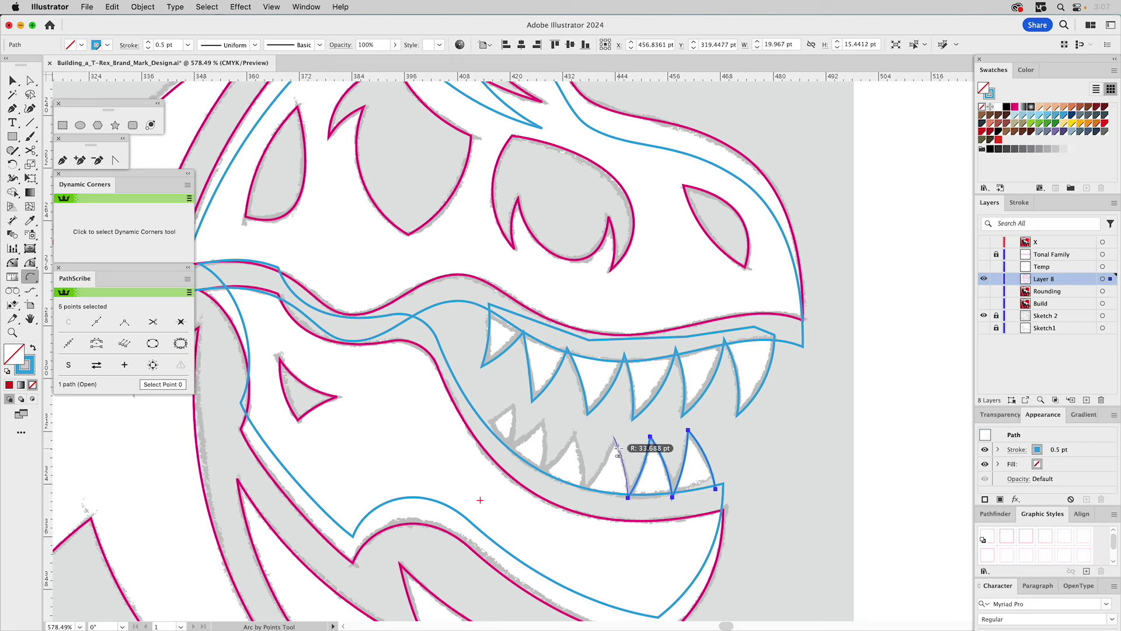
pyautogui.click(614, 437)
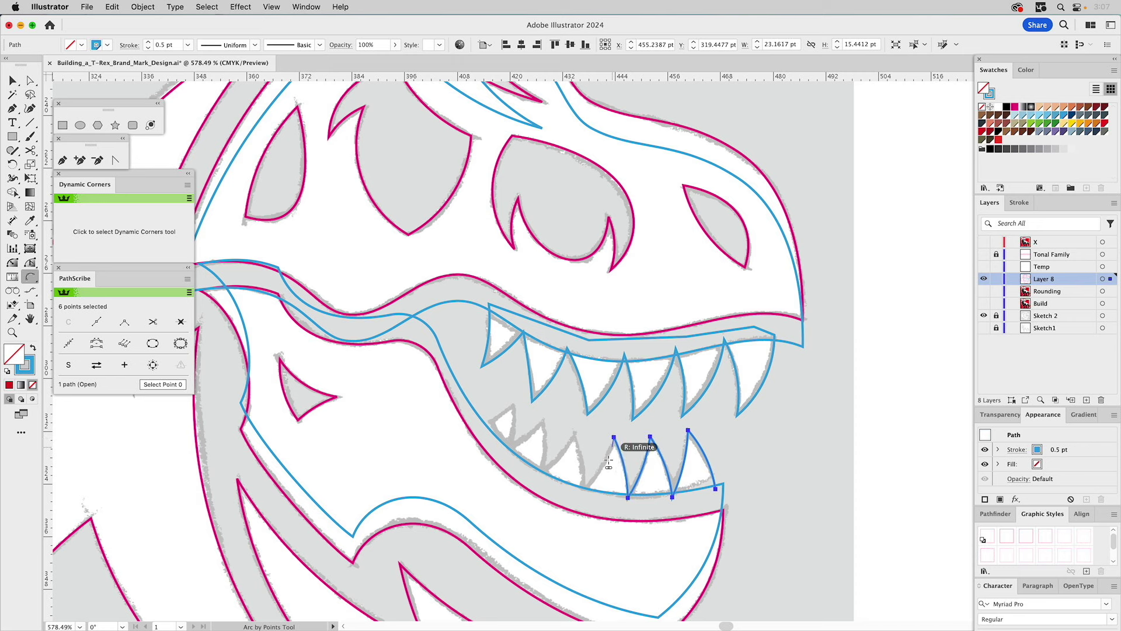
pyautogui.click(583, 491)
# Step: Extend the arc path around the last three lower teeth, ending slightly below the lower gum line at the rear
pyautogui.click(576, 430)
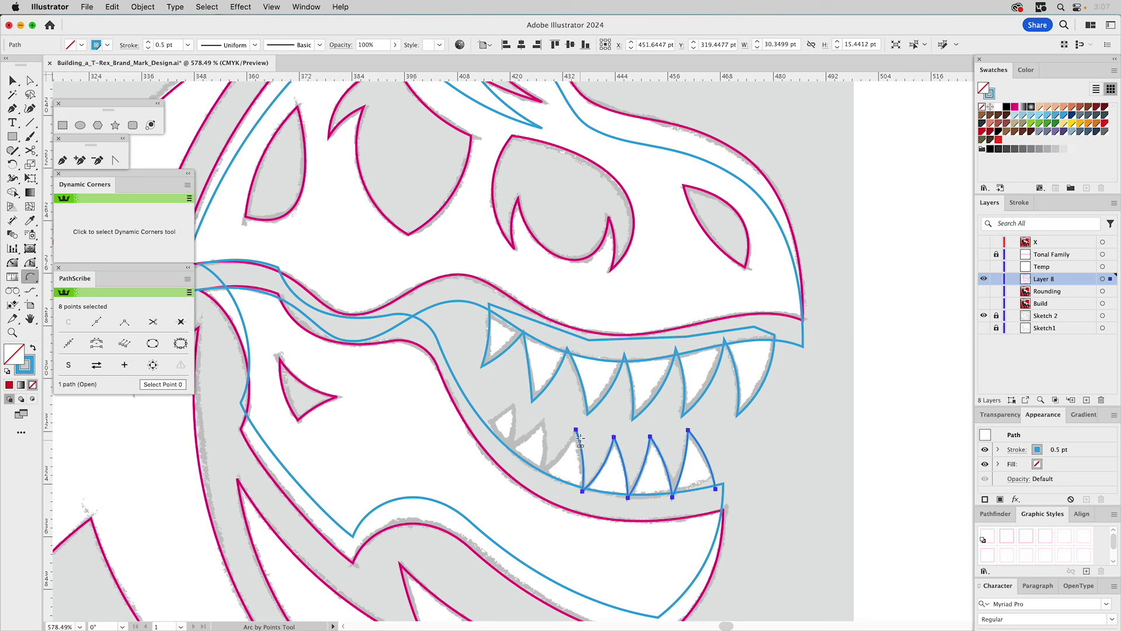
pyautogui.click(541, 471)
pyautogui.click(546, 417)
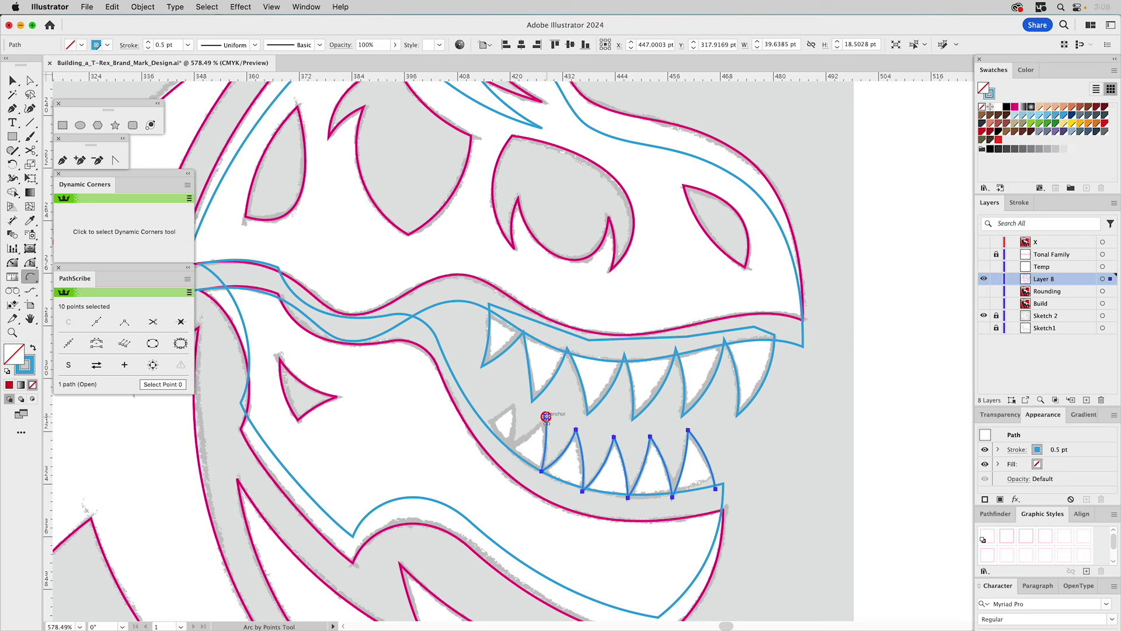
pyautogui.click(508, 447)
pyautogui.click(515, 397)
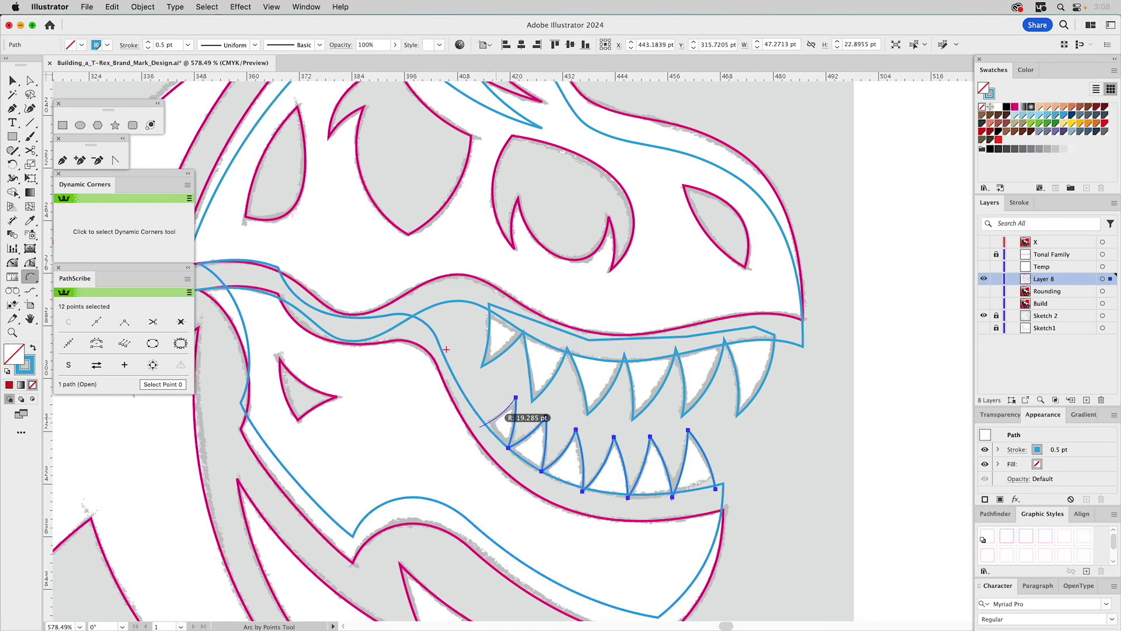
pyautogui.click(480, 427)
# Step: Close the lower teeth path with an arc running below the gum line back to the front tooth, and deselect it
pyautogui.click(717, 487)
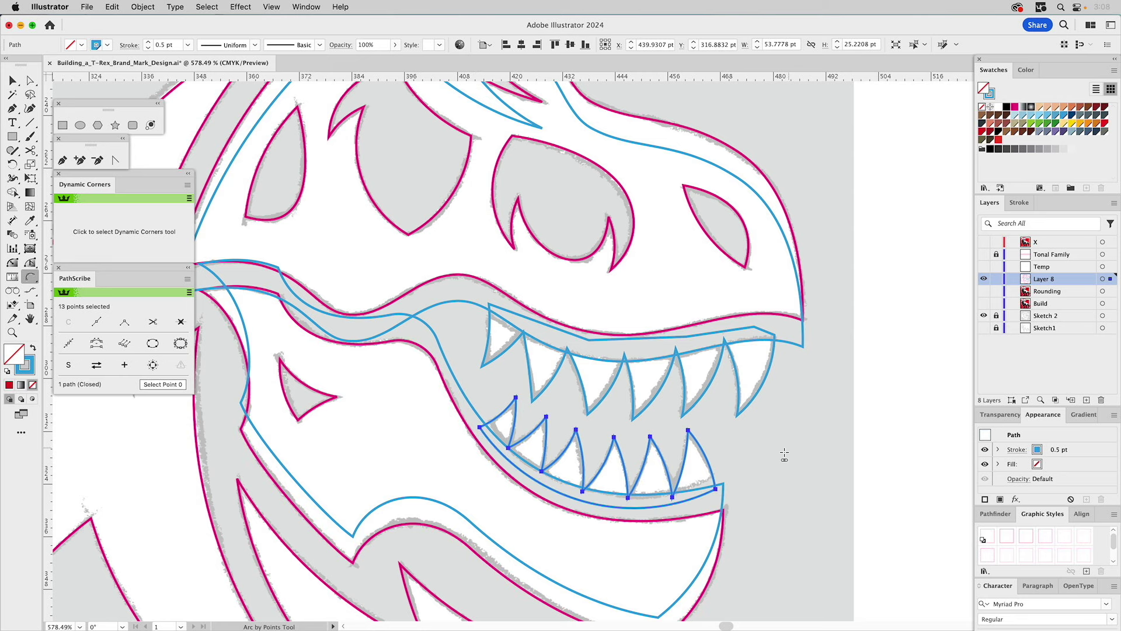
pyautogui.press('v')
pyautogui.click(776, 421)
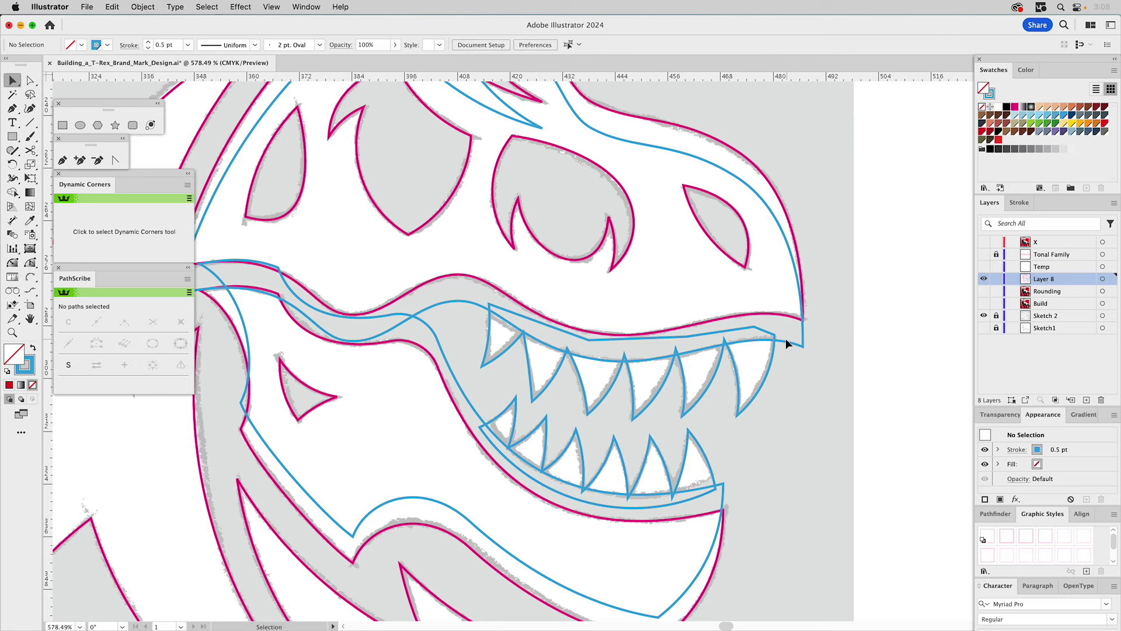
# Step: Fill the blue skull and lower jaw guide shapes with orange, and deselect them
pyautogui.click(776, 350)
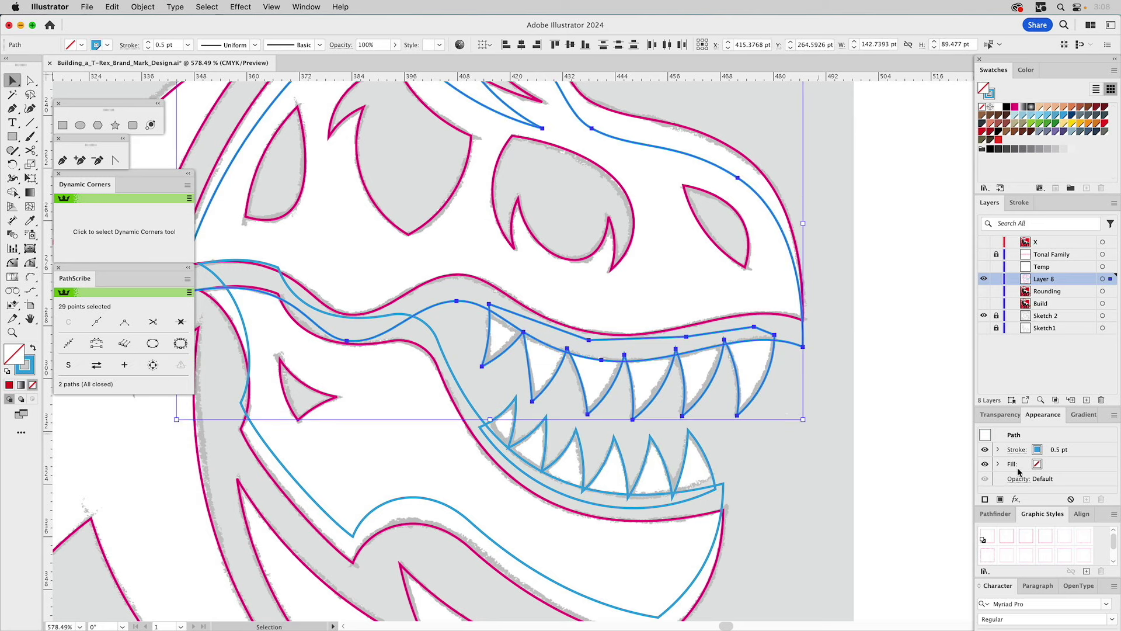
pyautogui.click(835, 380)
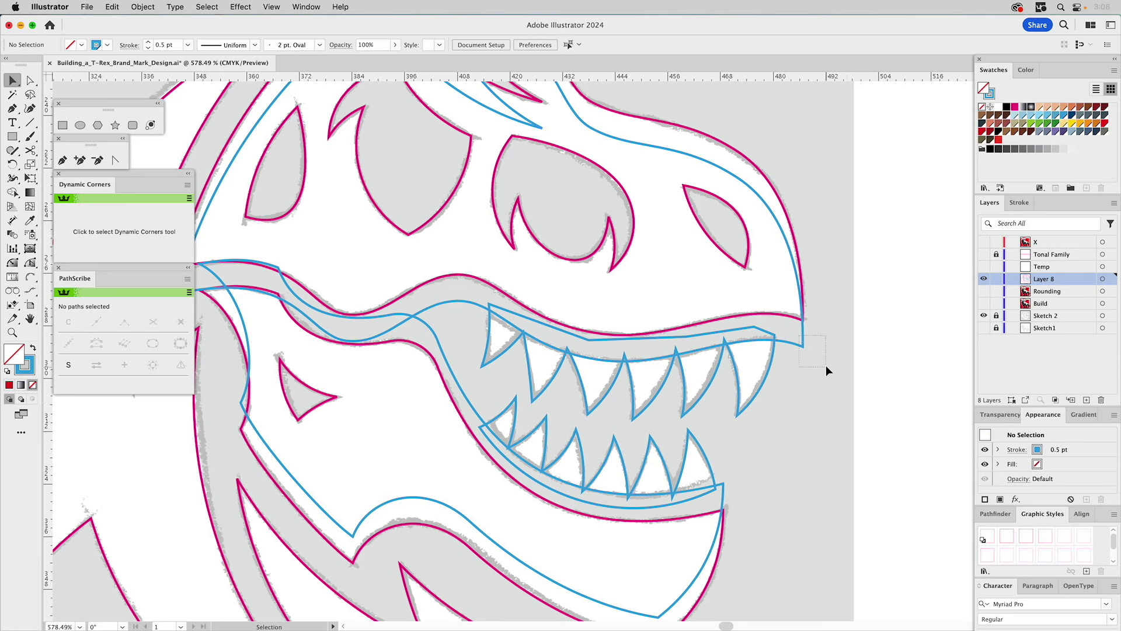
pyautogui.moveTo(826, 365); pyautogui.dragTo(723, 485)
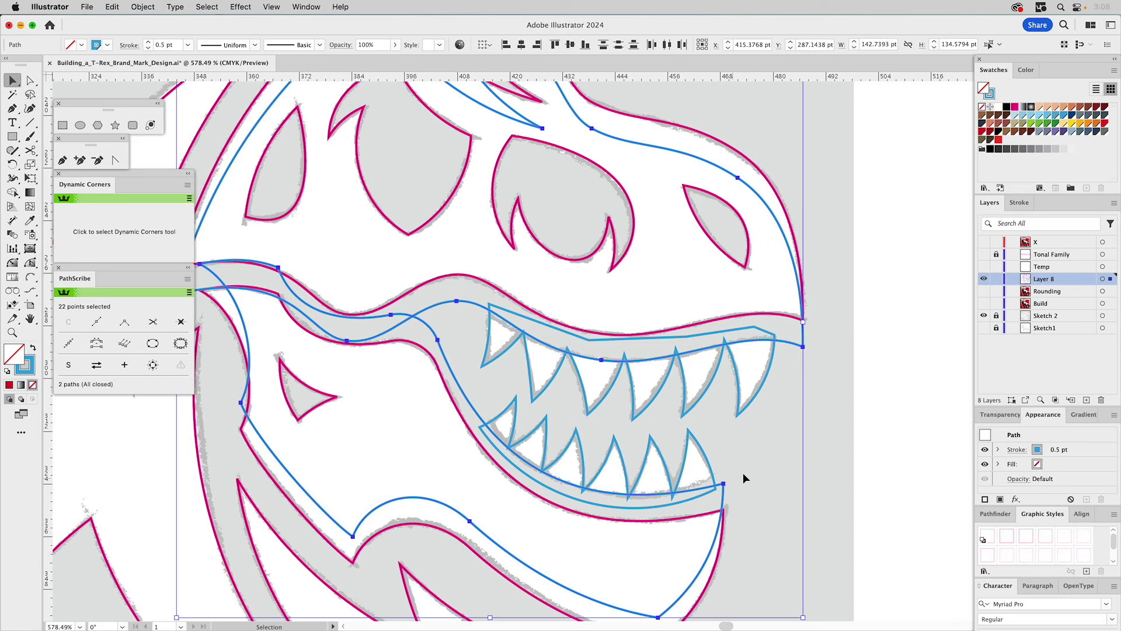
pyautogui.click(1080, 124)
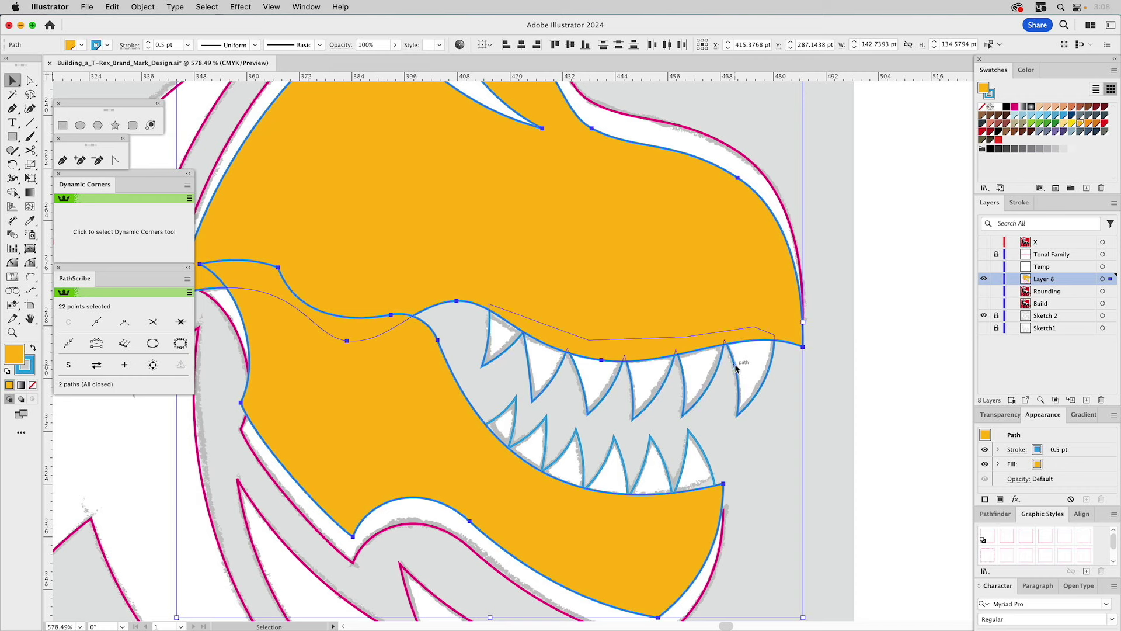
pyautogui.click(767, 300)
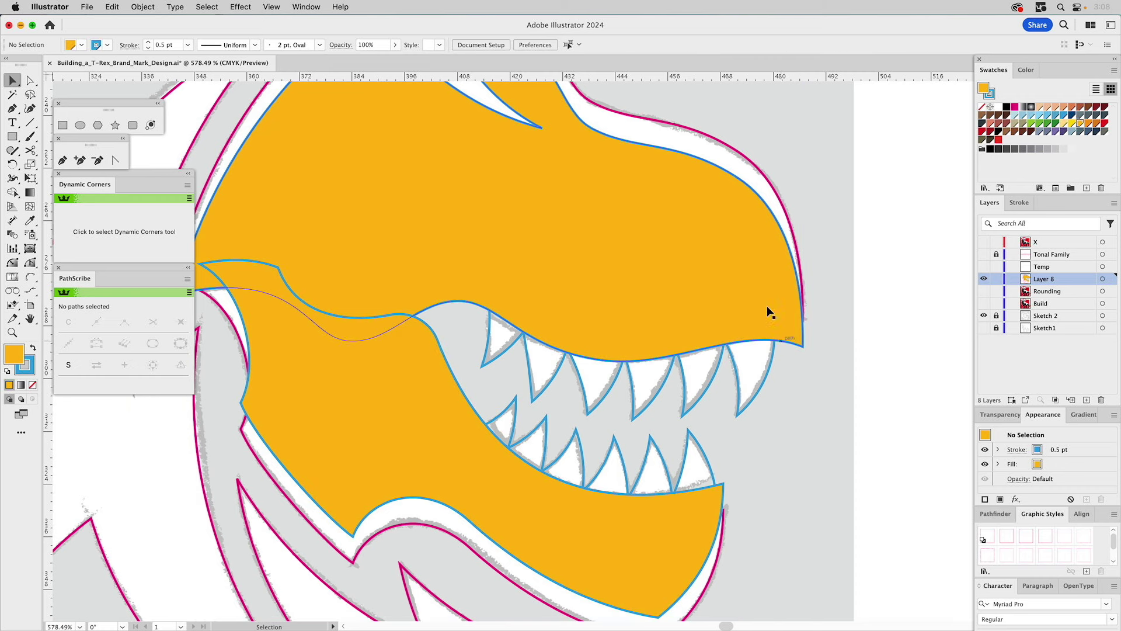
# Step: Trim both rows of teeth with Minus Front, using the skull shape on the upper row and the jaw shape on the lower row
pyautogui.keyDown('shift'); pyautogui.click(770, 350); pyautogui.keyUp('shift')
pyautogui.click(1003, 515)
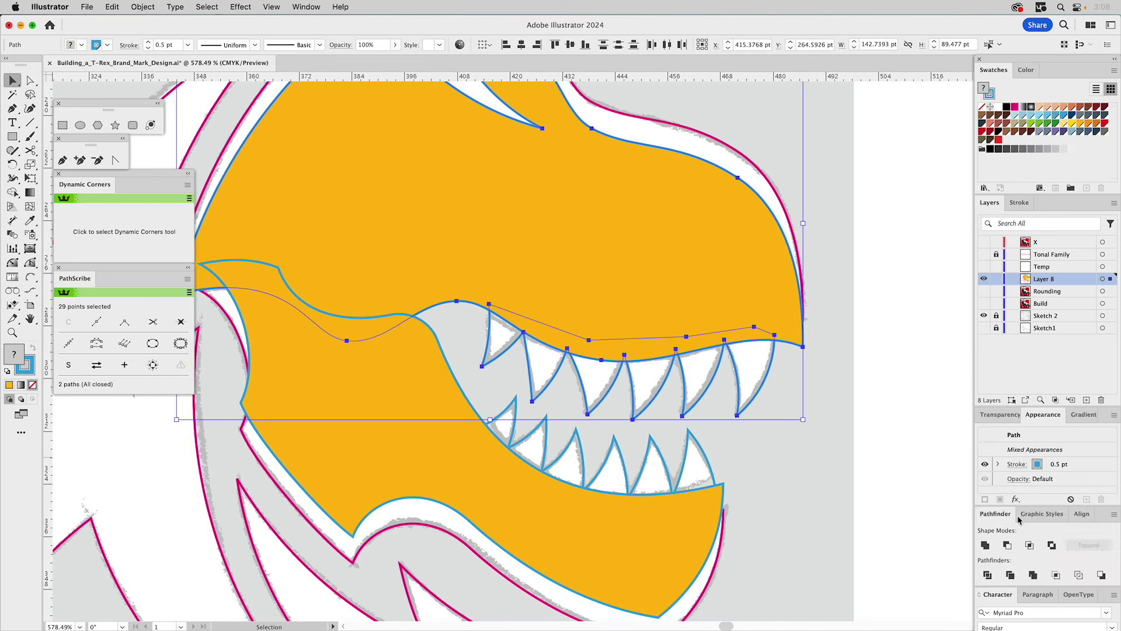
pyautogui.click(1007, 545)
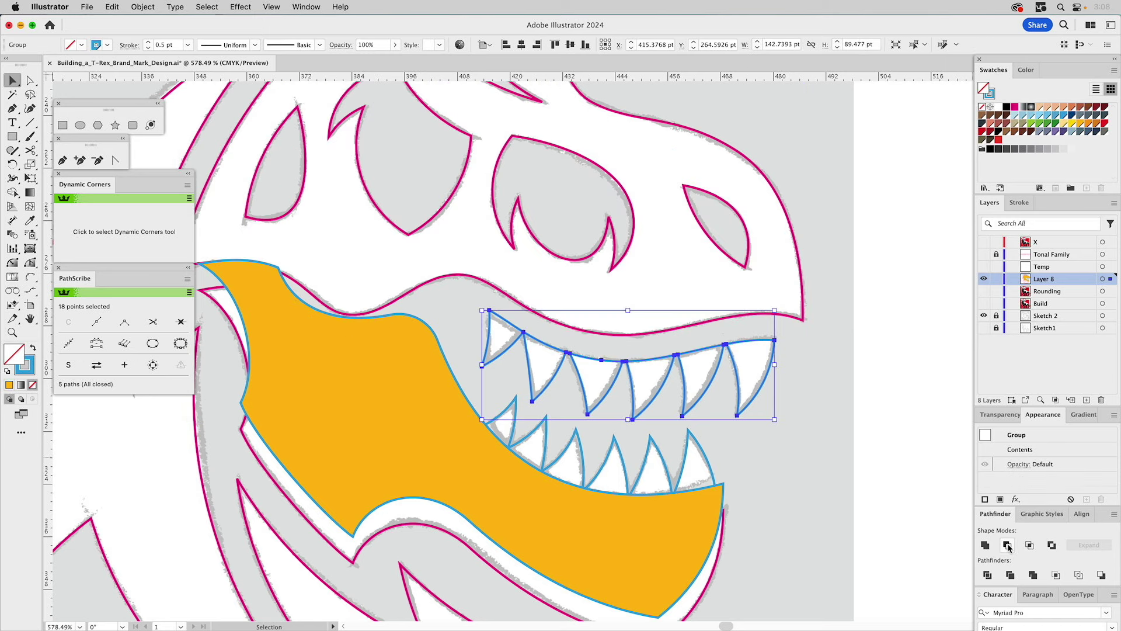
pyautogui.click(701, 499)
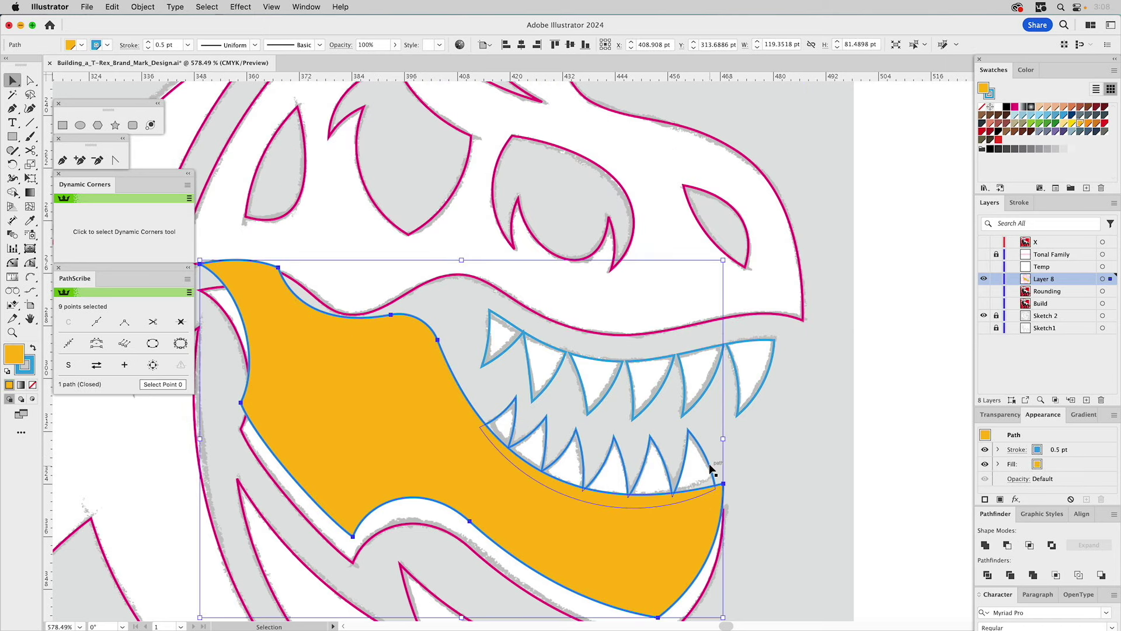
pyautogui.keyDown('shift'); pyautogui.click(712, 467); pyautogui.keyUp('shift')
pyautogui.click(1008, 545)
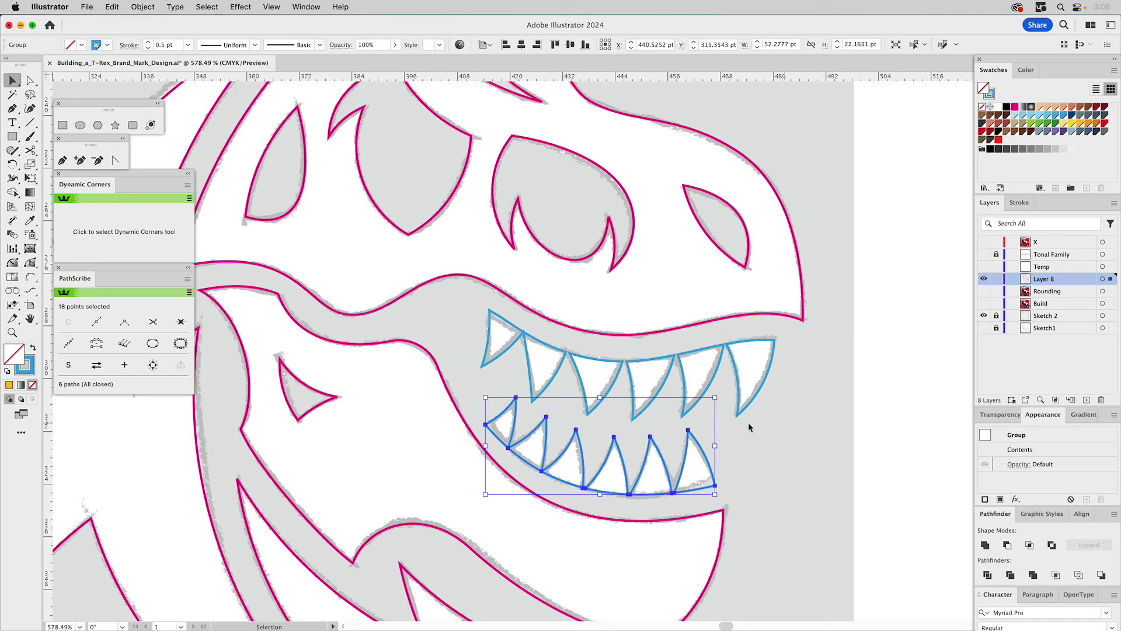
# Step: Convert the lower teeth group and the upper teeth group into compound paths, and deselect them
pyautogui.press('super+8')
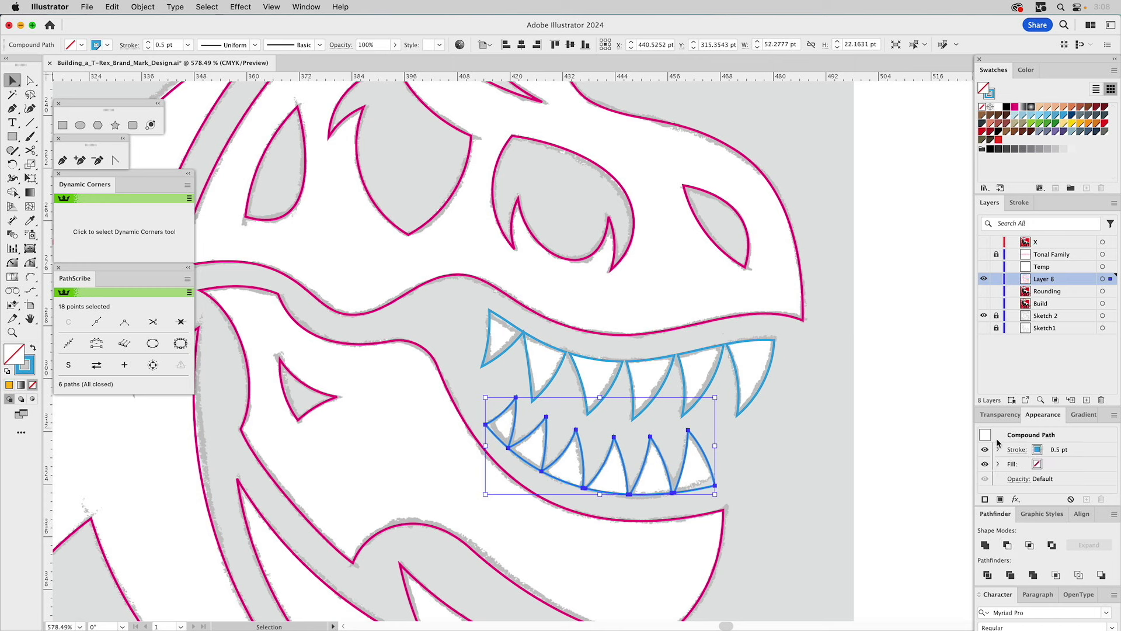
pyautogui.click(759, 366)
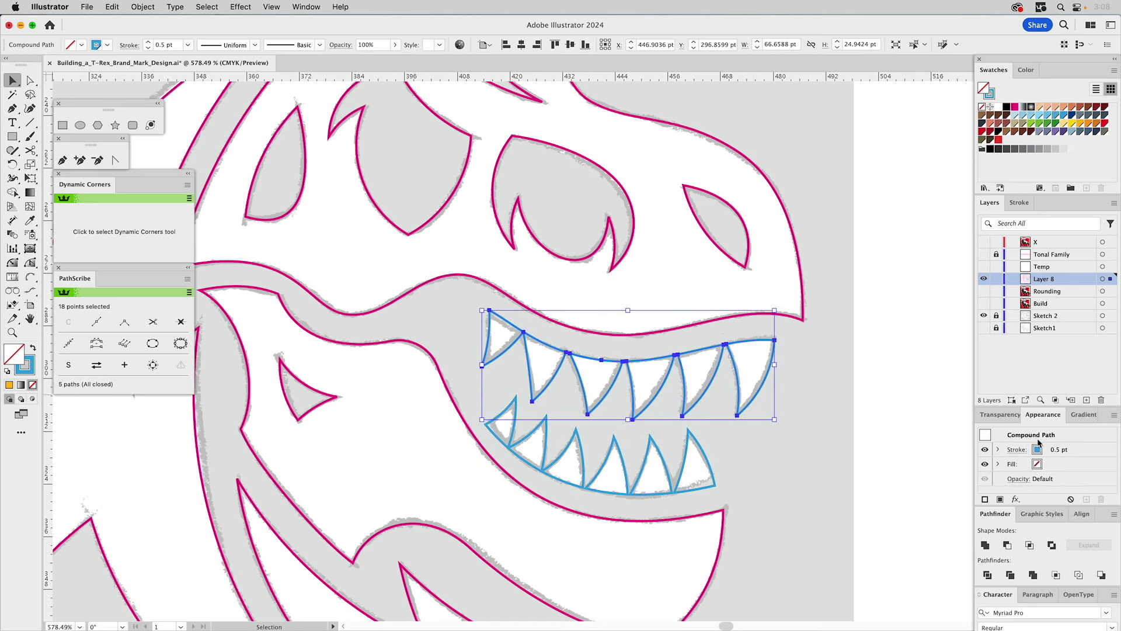
pyautogui.click(829, 418)
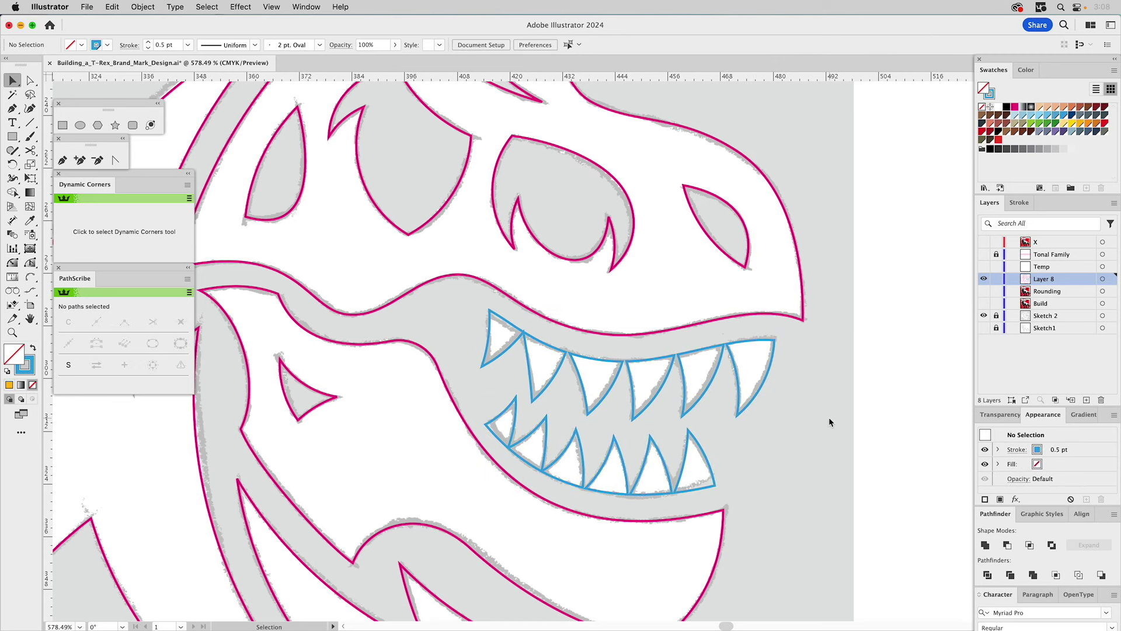
# Step: Hide the Sketch 2 layer and combine the four large head outlines and both rows of teeth into one compound path
pyautogui.press('super+0')
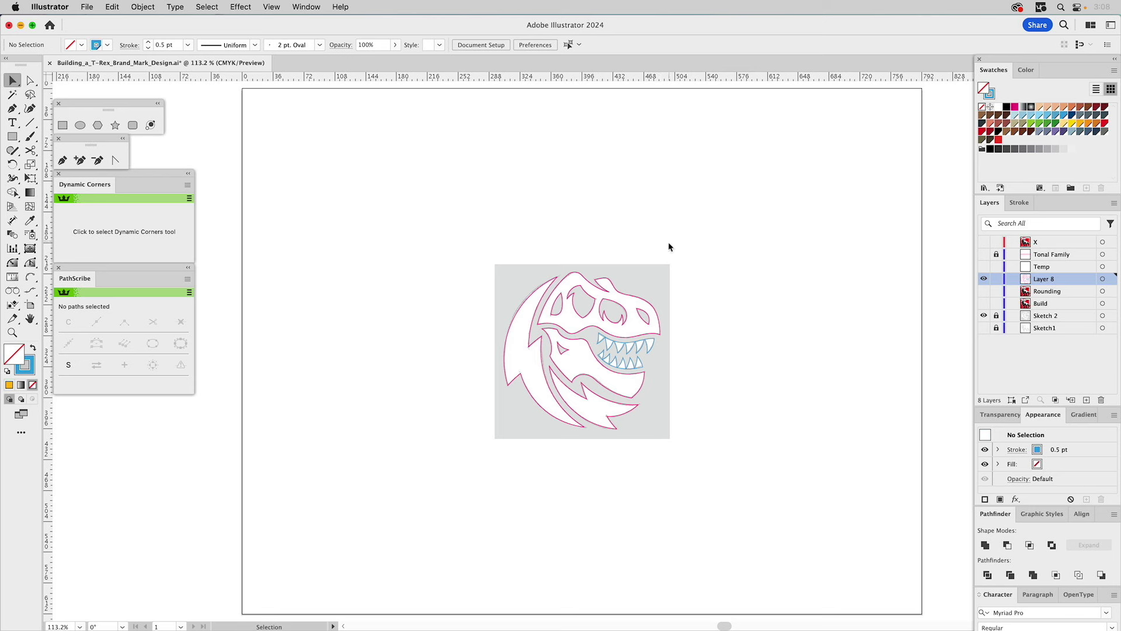
pyautogui.click(983, 316)
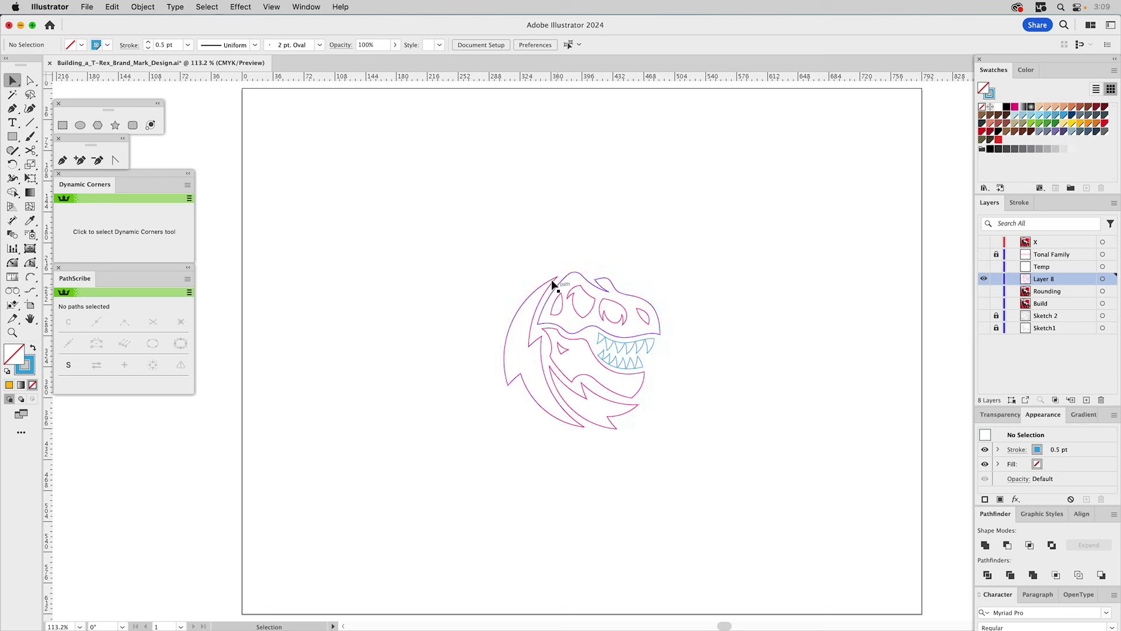
pyautogui.moveTo(506, 265); pyautogui.dragTo(669, 320)
pyautogui.moveTo(475, 281); pyautogui.dragTo(545, 360)
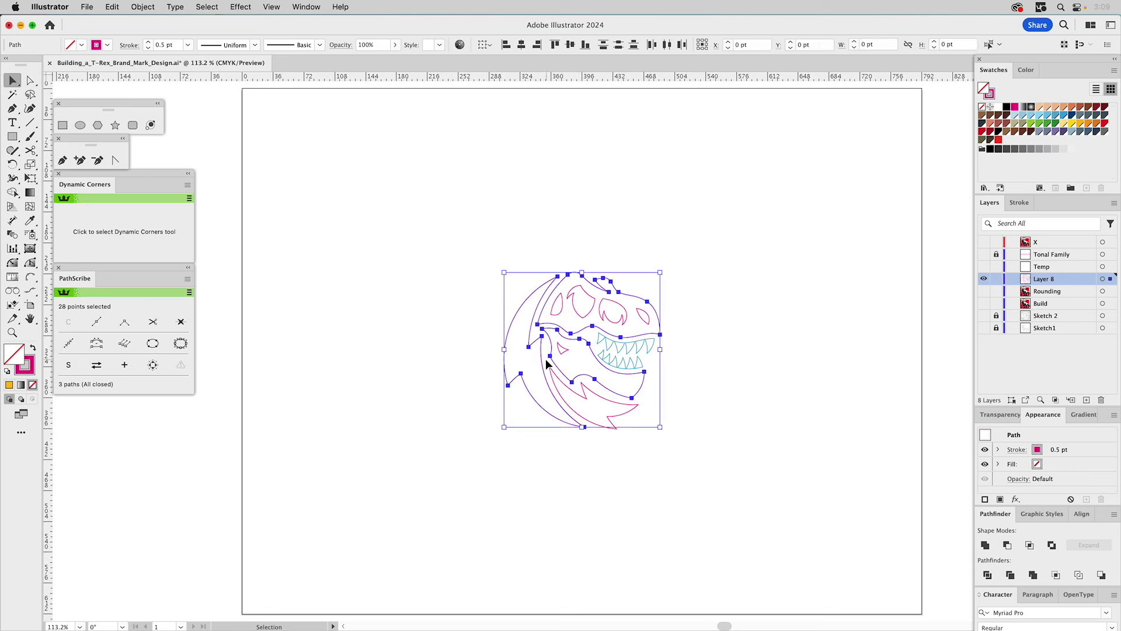
pyautogui.keyDown('shift'); pyautogui.click(571, 388); pyautogui.keyUp('shift')
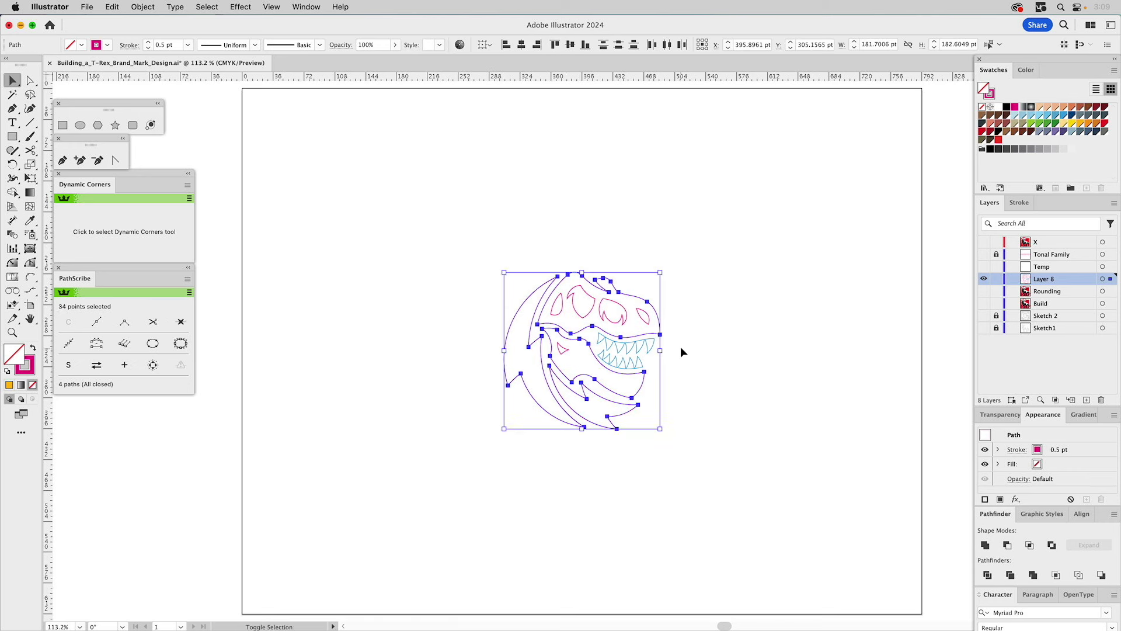
pyautogui.keyDown('shift'); pyautogui.click(629, 363); pyautogui.keyUp('shift')
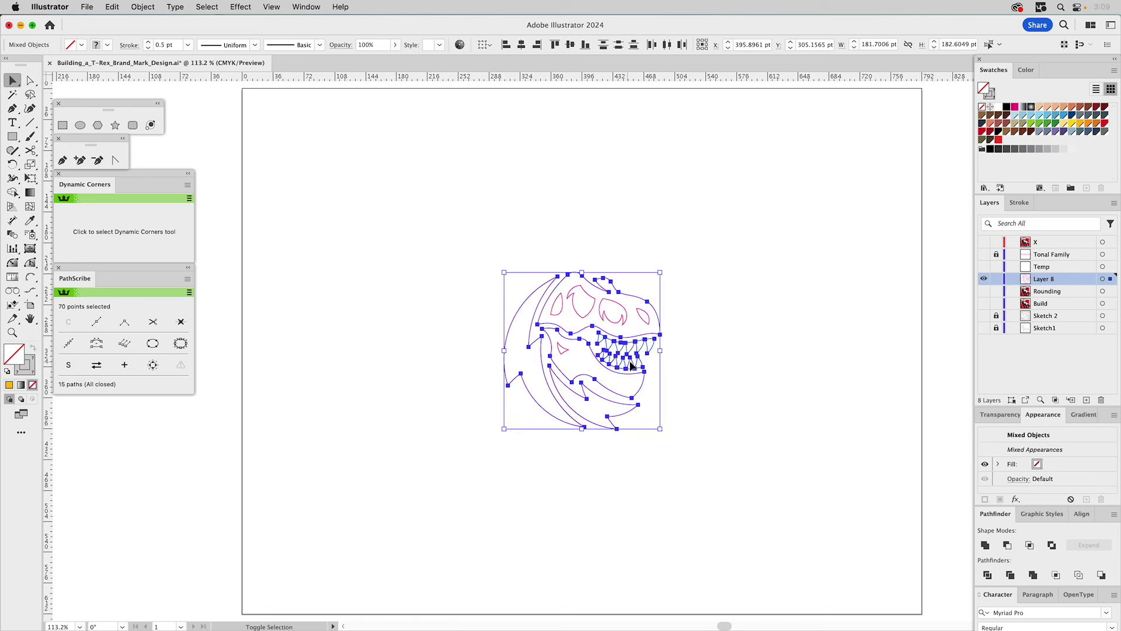
pyautogui.click(984, 546)
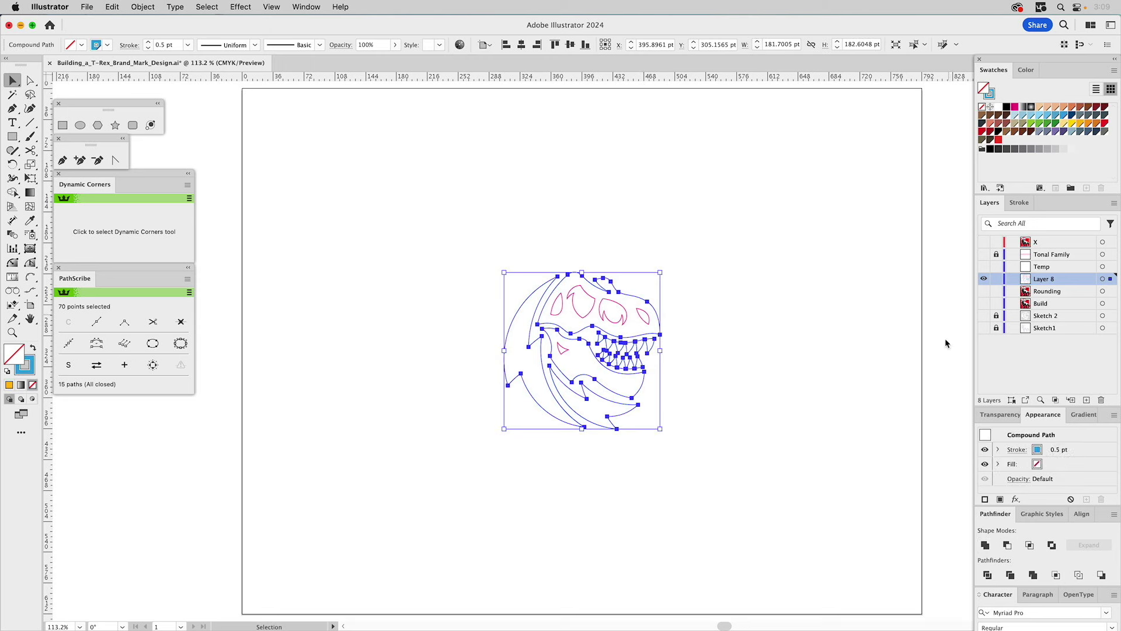
# Step: Combine the five inner cutout shapes of the skull and jaw into one compound path and fill it with light blue
pyautogui.moveTo(709, 255); pyautogui.dragTo(476, 408)
pyautogui.click(594, 309)
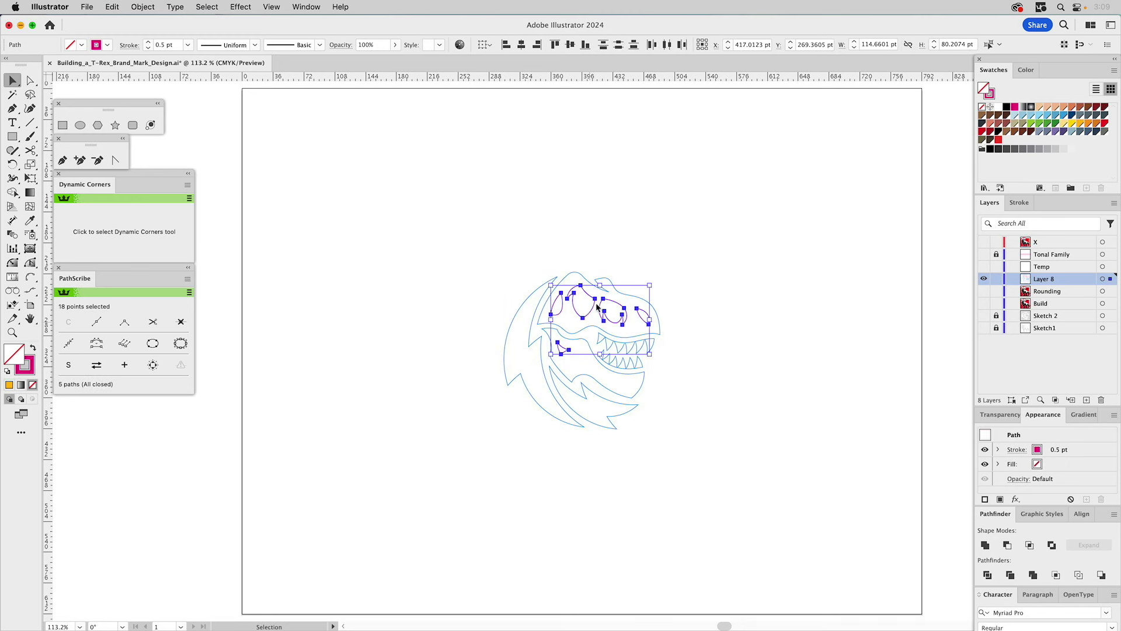
pyautogui.click(984, 545)
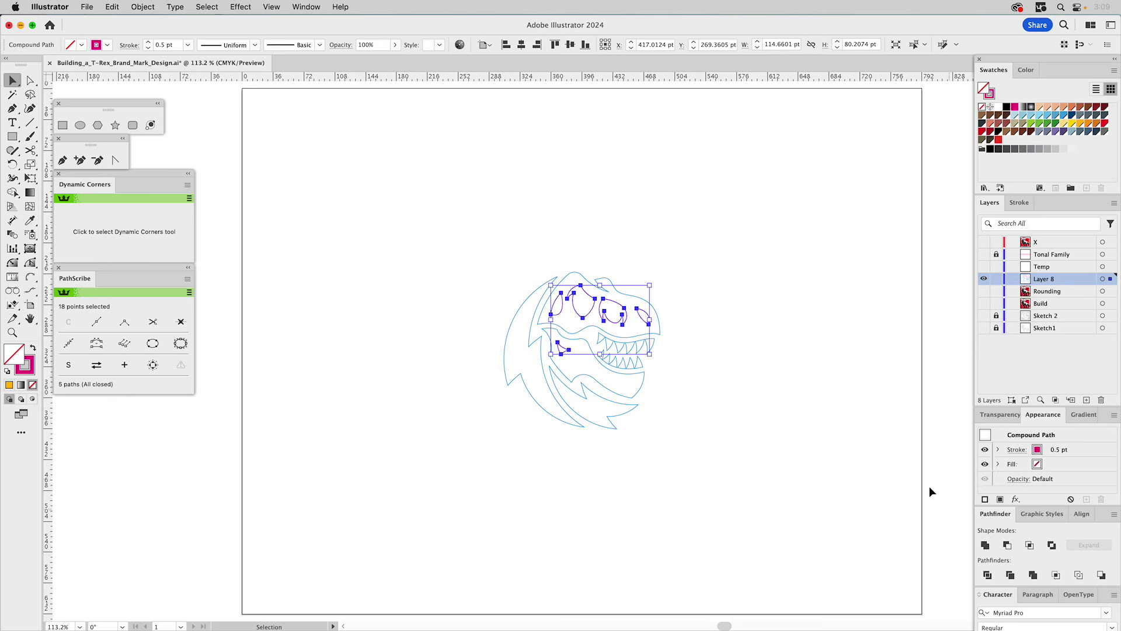
pyautogui.click(1039, 116)
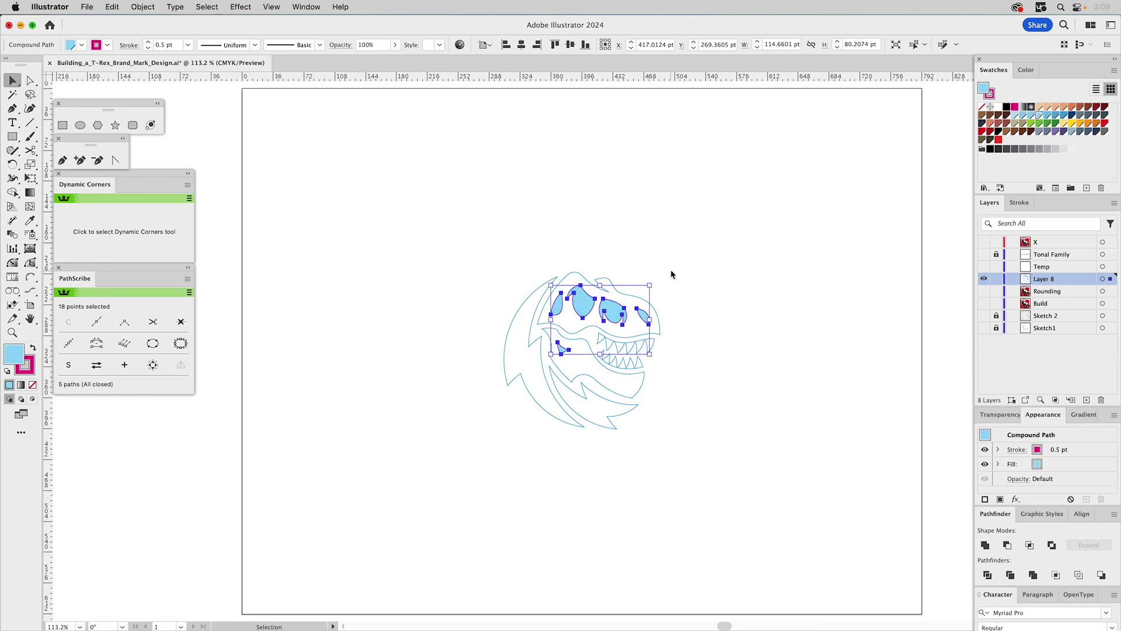
# Step: Subtract the inner cutouts from the head artwork with Minus Front and make the result a compound path
pyautogui.press('super+a')
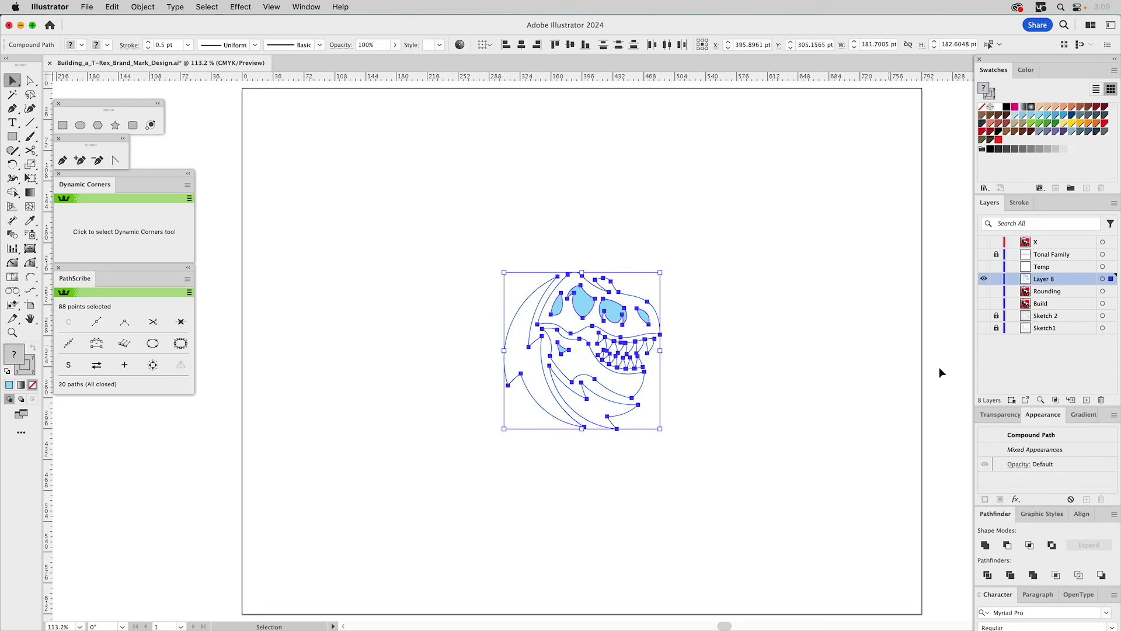
pyautogui.click(1007, 545)
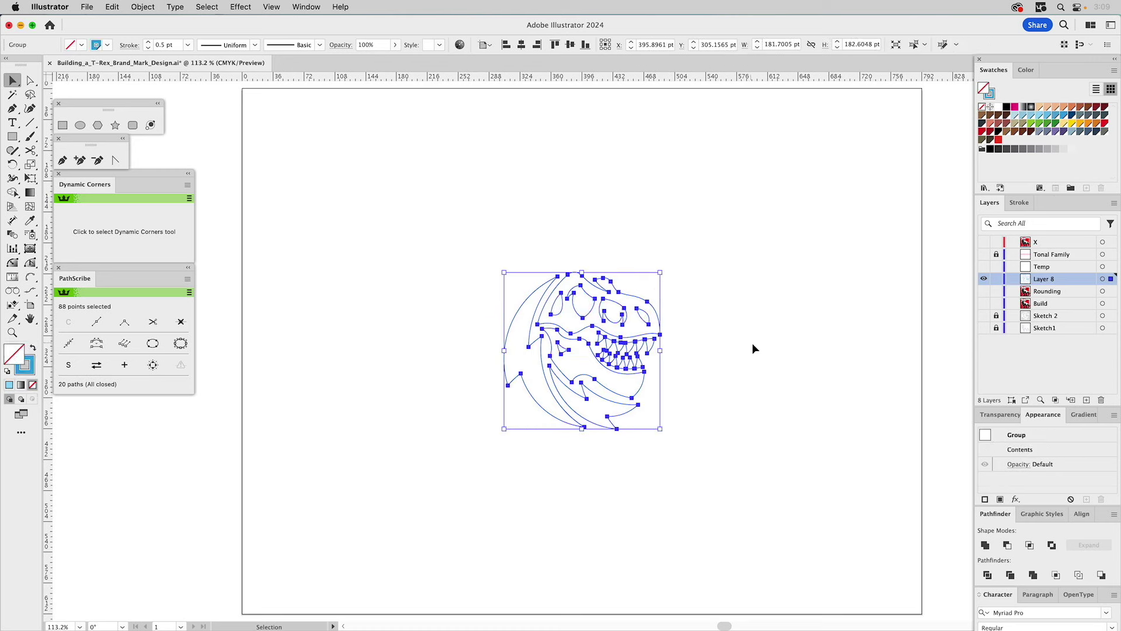
pyautogui.press('super+8')
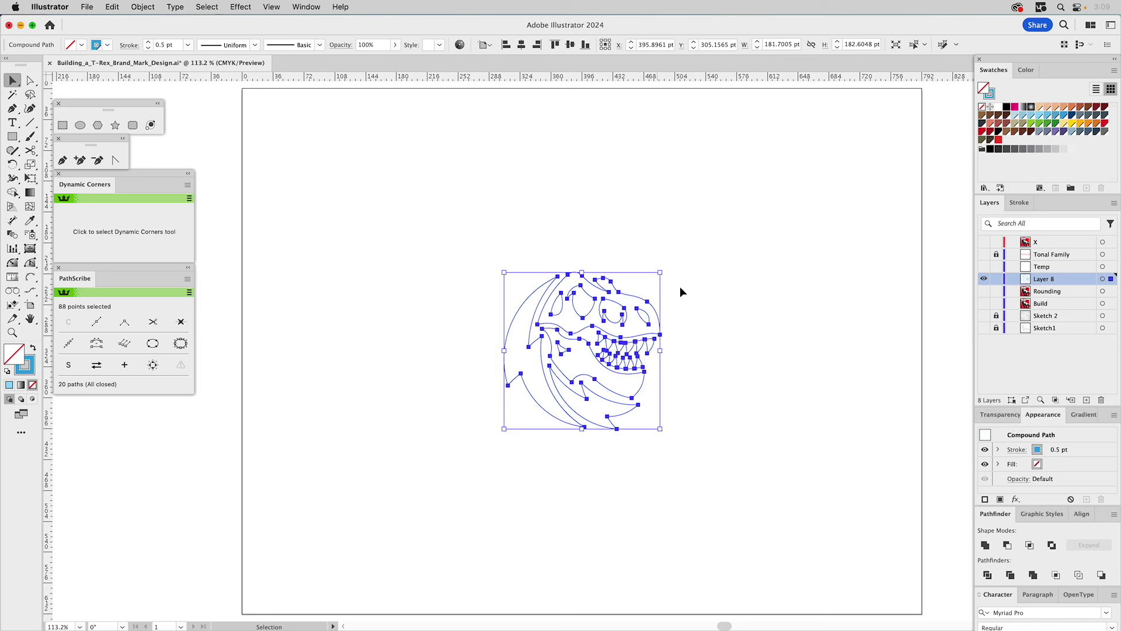
# Step: Give the T-Rex head a solid magenta fill with no stroke, and deselect it
pyautogui.click(1015, 108)
pyautogui.click(994, 98)
pyautogui.click(982, 107)
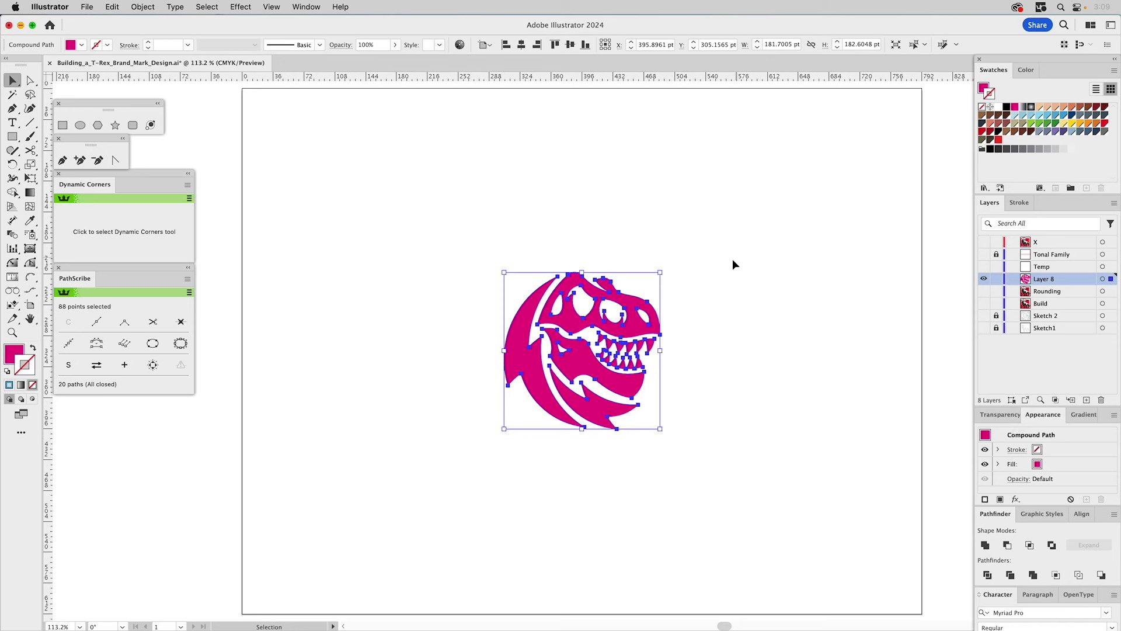
pyautogui.click(733, 259)
# Step: Draw a circle about 233 pt in diameter around the T-Rex head
pyautogui.click(80, 125)
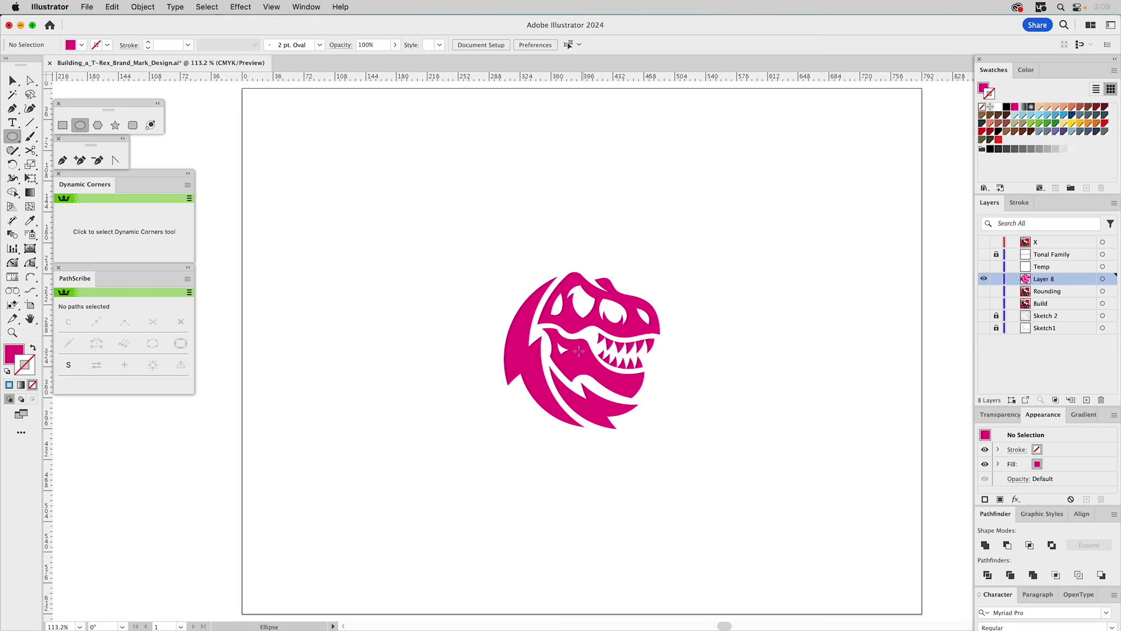
pyautogui.press('z')
pyautogui.moveTo(427, 199); pyautogui.dragTo(753, 543)
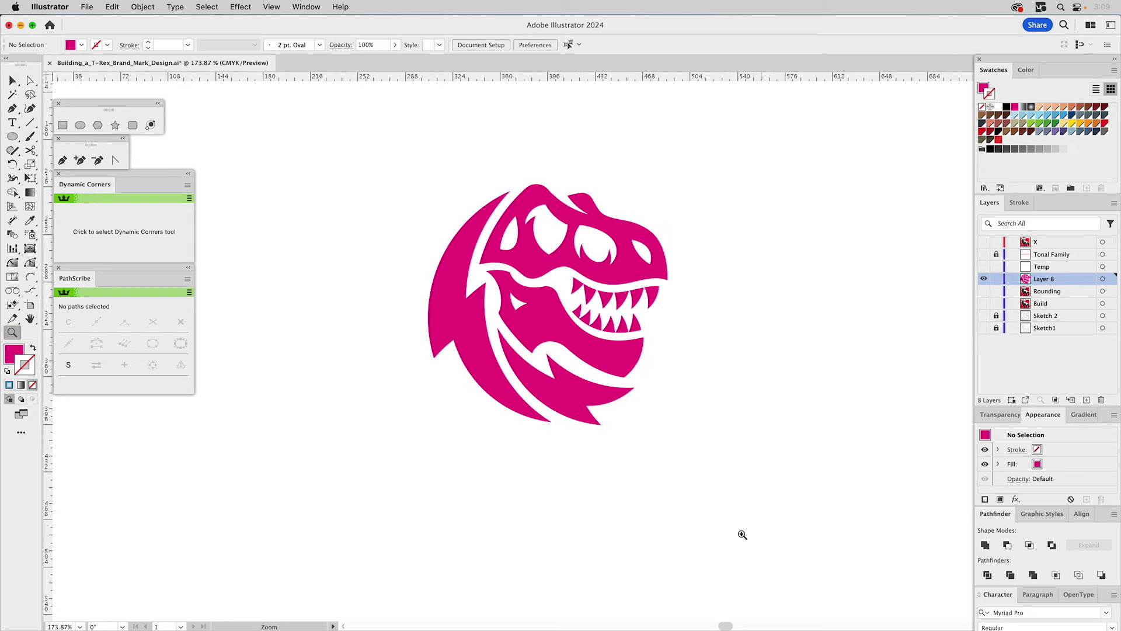
pyautogui.click(80, 125)
pyautogui.moveTo(392, 149); pyautogui.dragTo(699, 456)
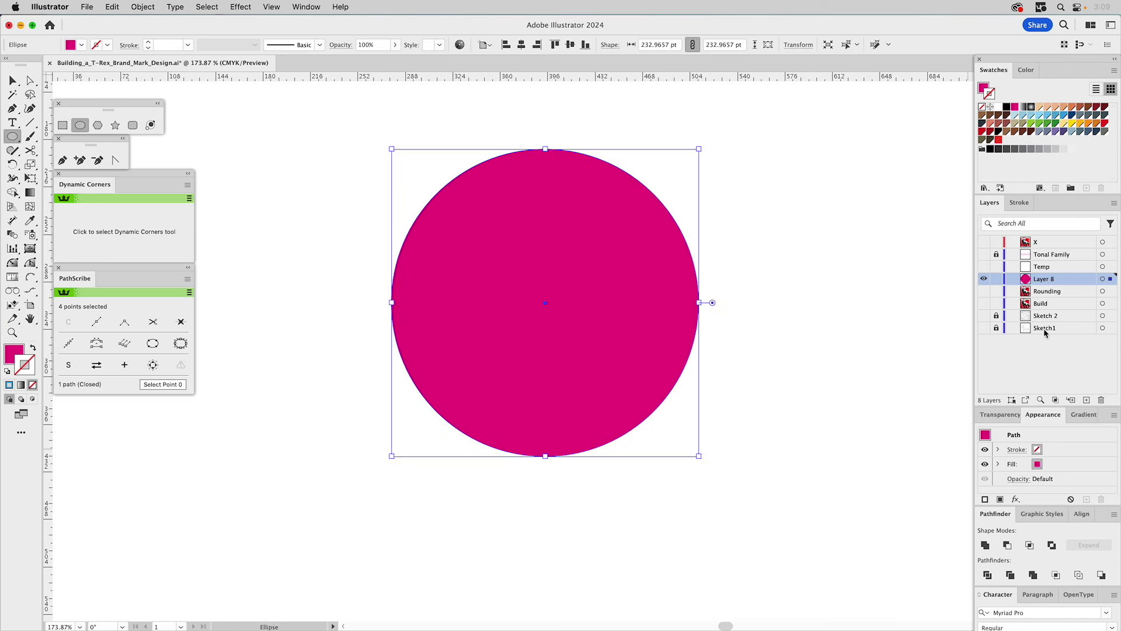
# Step: Give the circle a 0.75 pt magenta stroke without fill, and shift it slightly to center it around the head
pyautogui.click(1041, 514)
pyautogui.hotkey('shift', 'x')
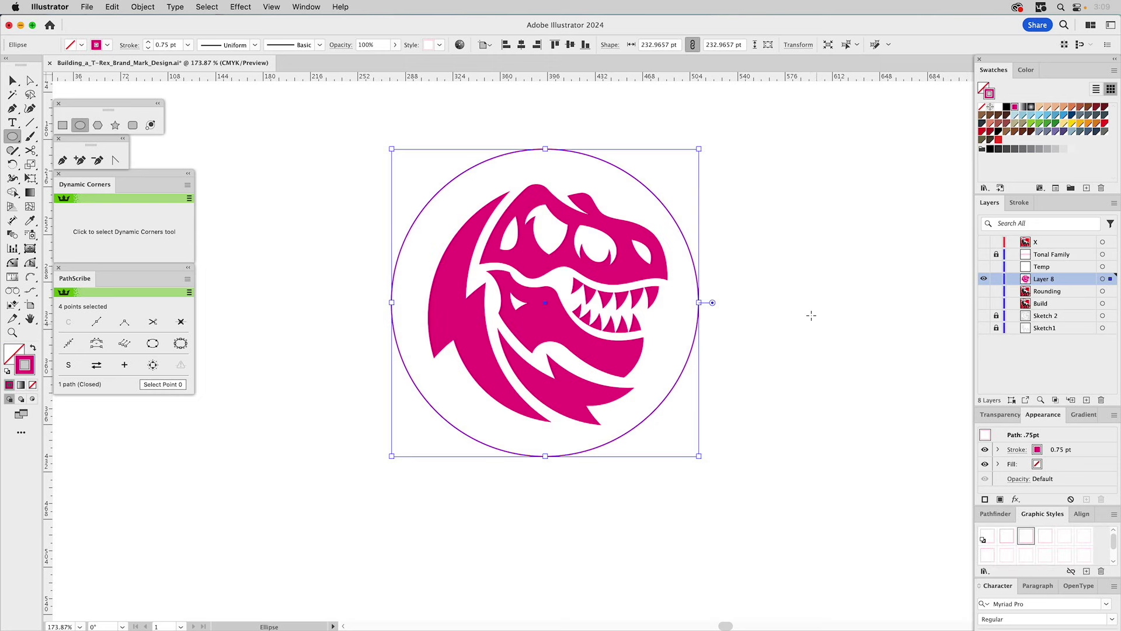
pyautogui.press('v')
pyautogui.moveTo(644, 187); pyautogui.dragTo(648, 190)
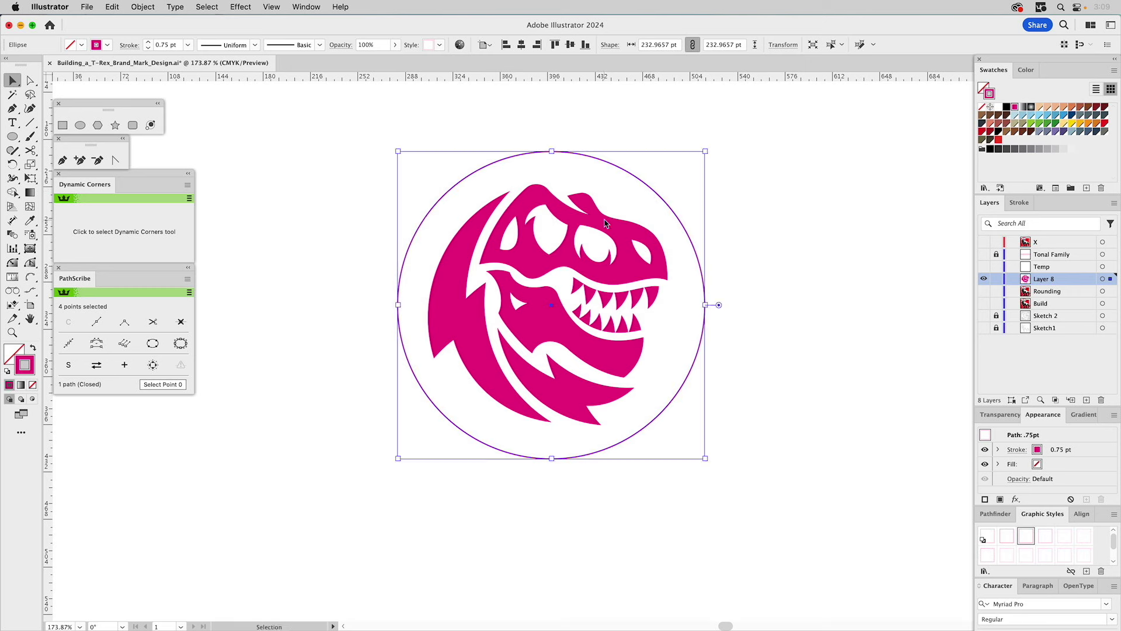
# Step: Scale the circle around the T-Rex head down to about 222 pt in diameter, keeping its center in place
pyautogui.click(604, 223)
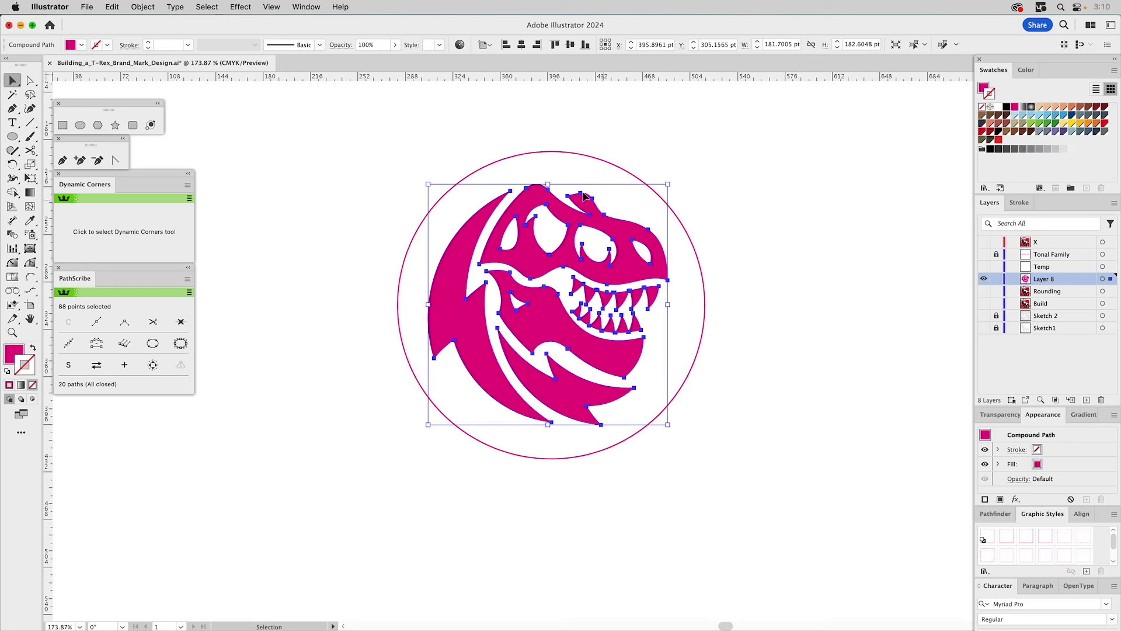
pyautogui.click(606, 164)
pyautogui.moveTo(550, 151); pyautogui.dragTo(552, 161)
pyautogui.press('Delete')
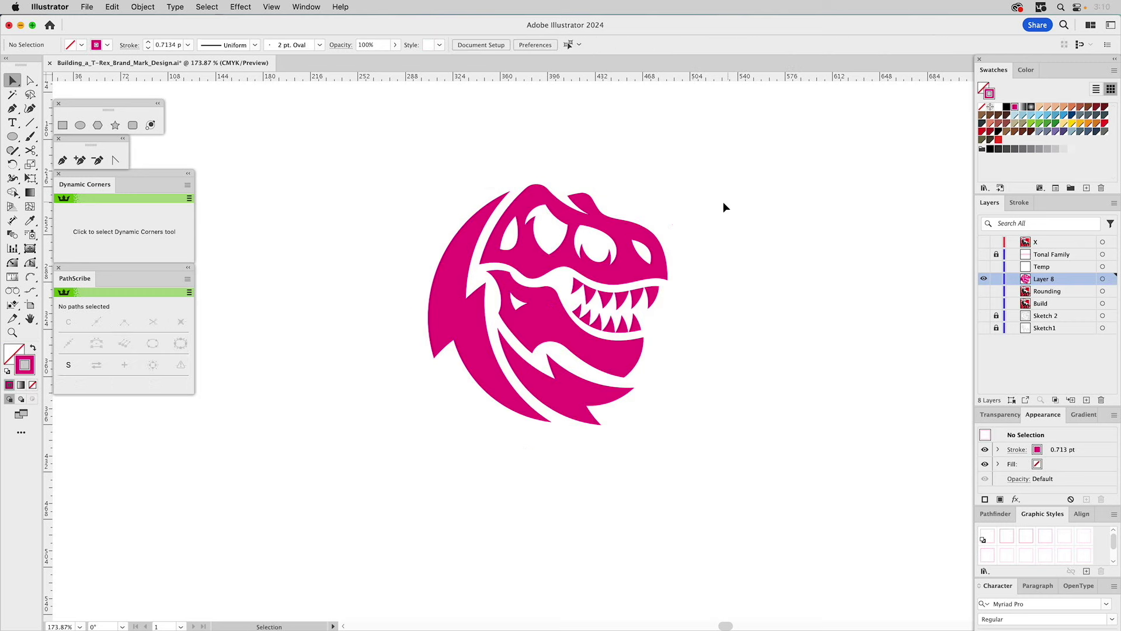
pyautogui.click(529, 301)
pyautogui.press('super+z')
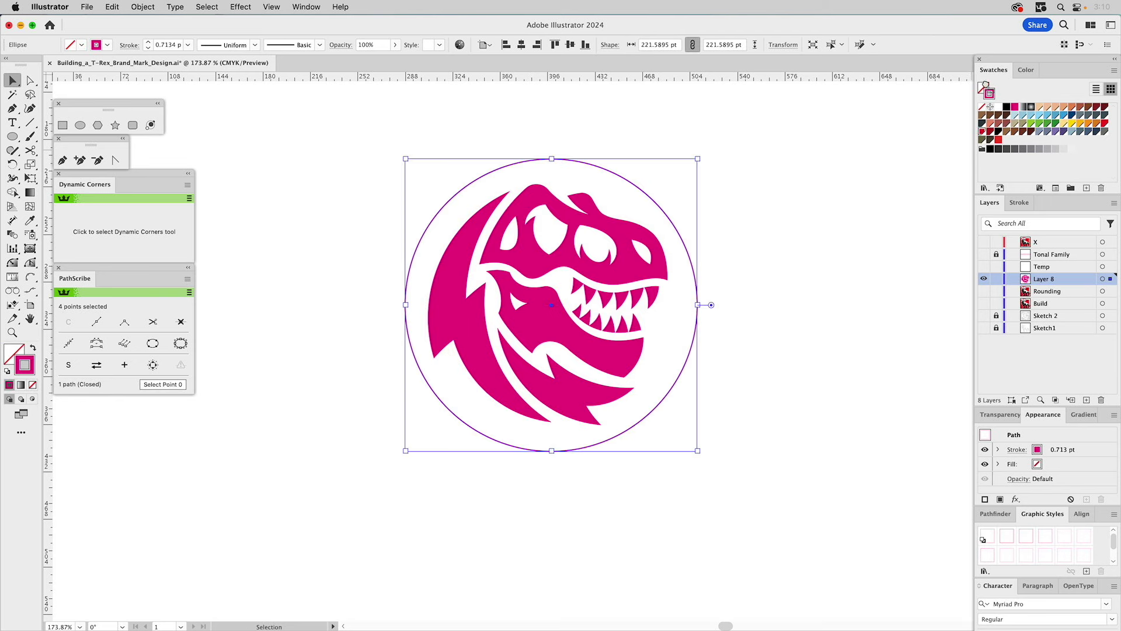
# Step: Give the circle a red fill with no stroke and the T-Rex head a white fill, and deselect the artwork
pyautogui.click(984, 88)
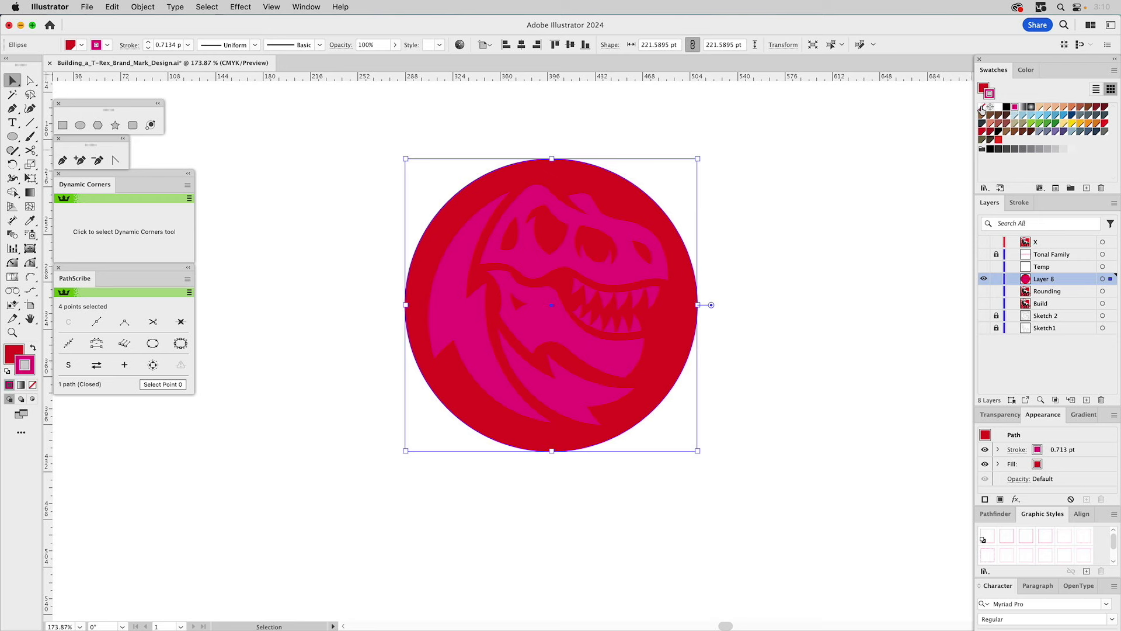
pyautogui.click(581, 236)
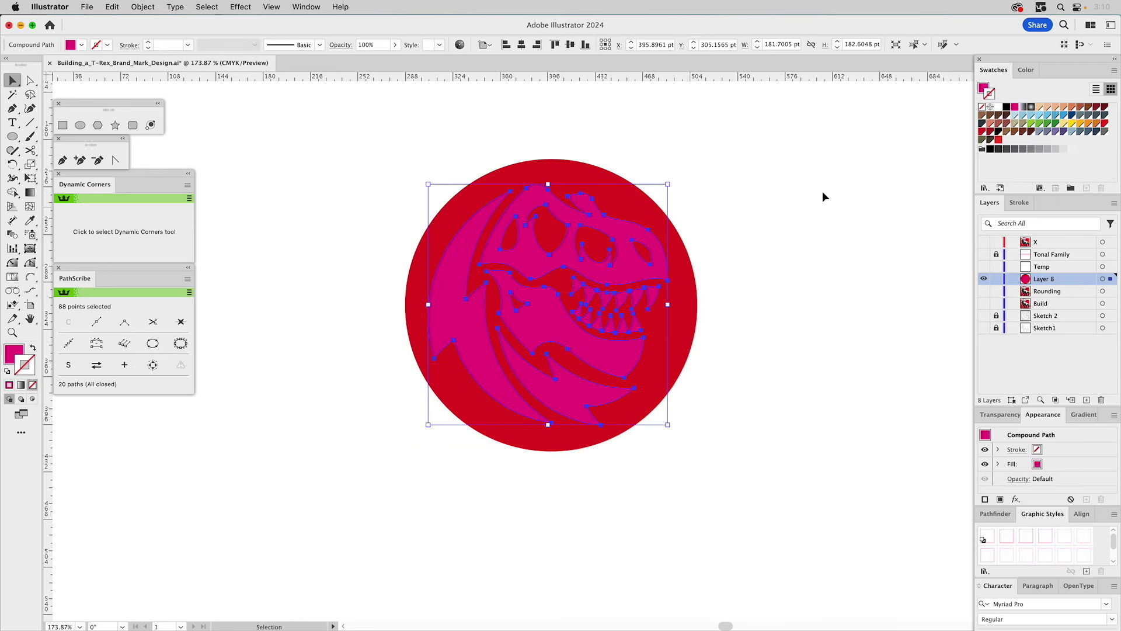
pyautogui.click(998, 106)
pyautogui.click(825, 252)
pyautogui.press('super+0')
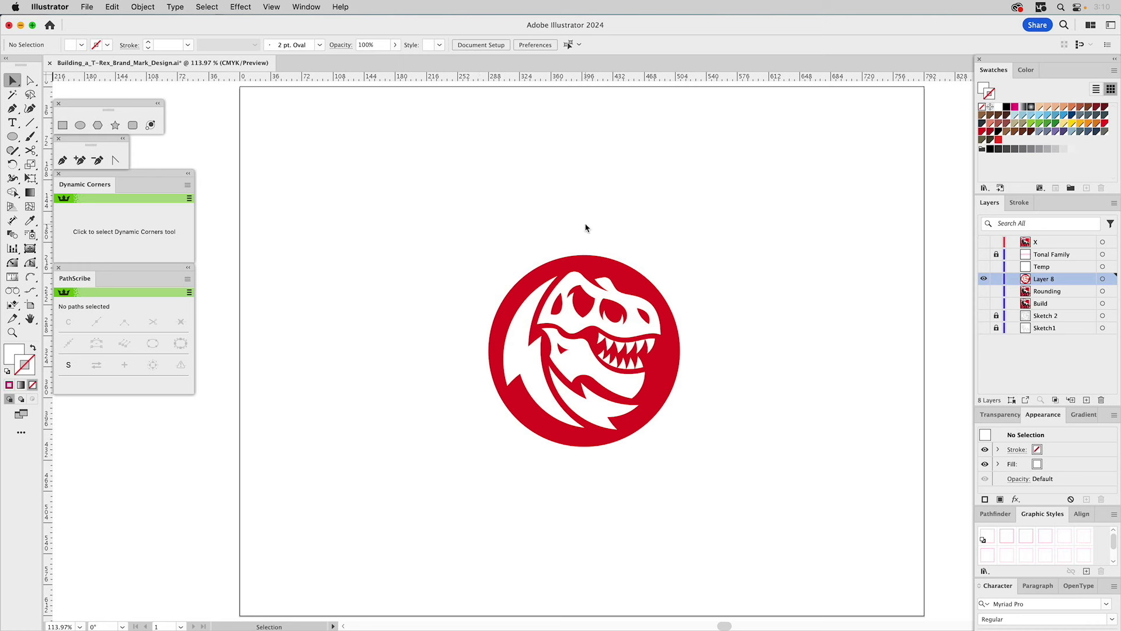
pyautogui.moveTo(586, 247); pyautogui.dragTo(584, 345)
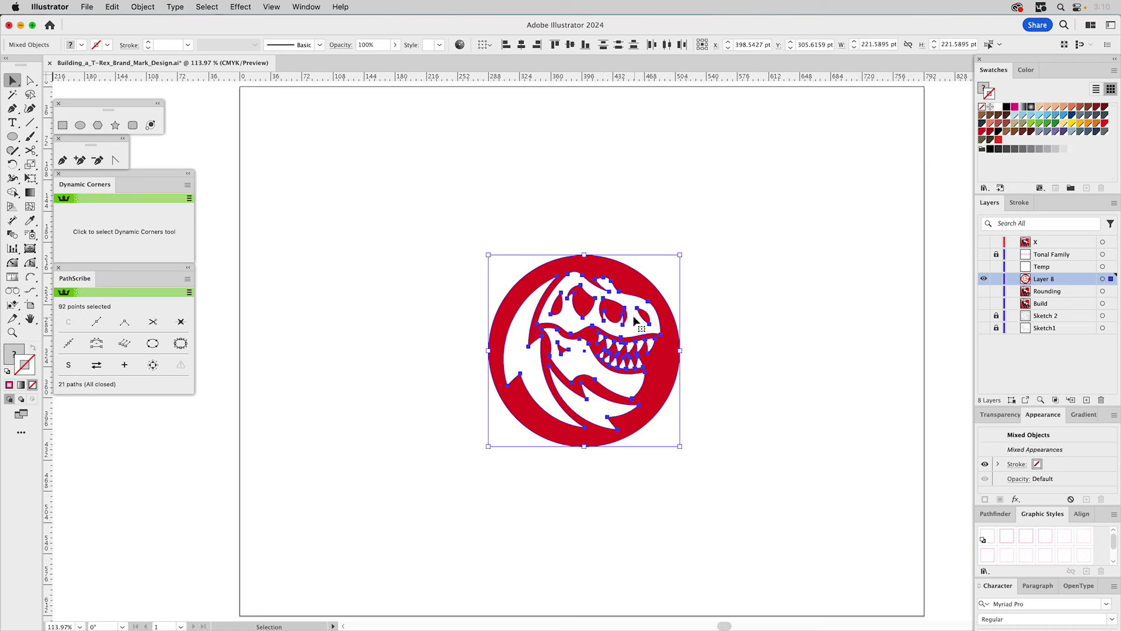
pyautogui.click(732, 314)
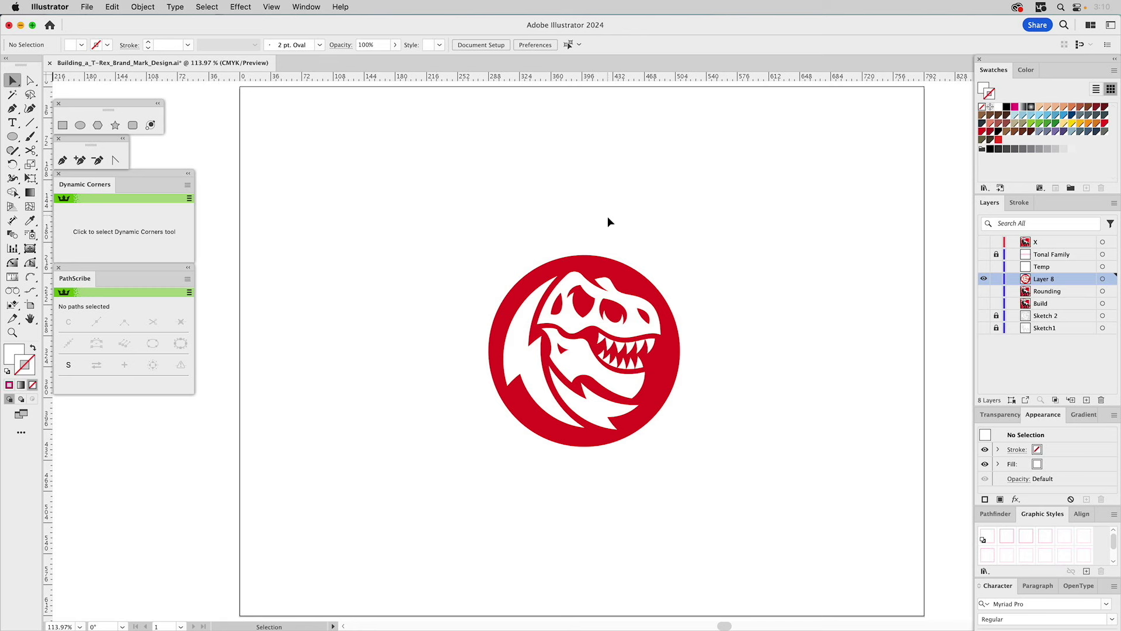
pyautogui.moveTo(622, 233); pyautogui.dragTo(572, 260)
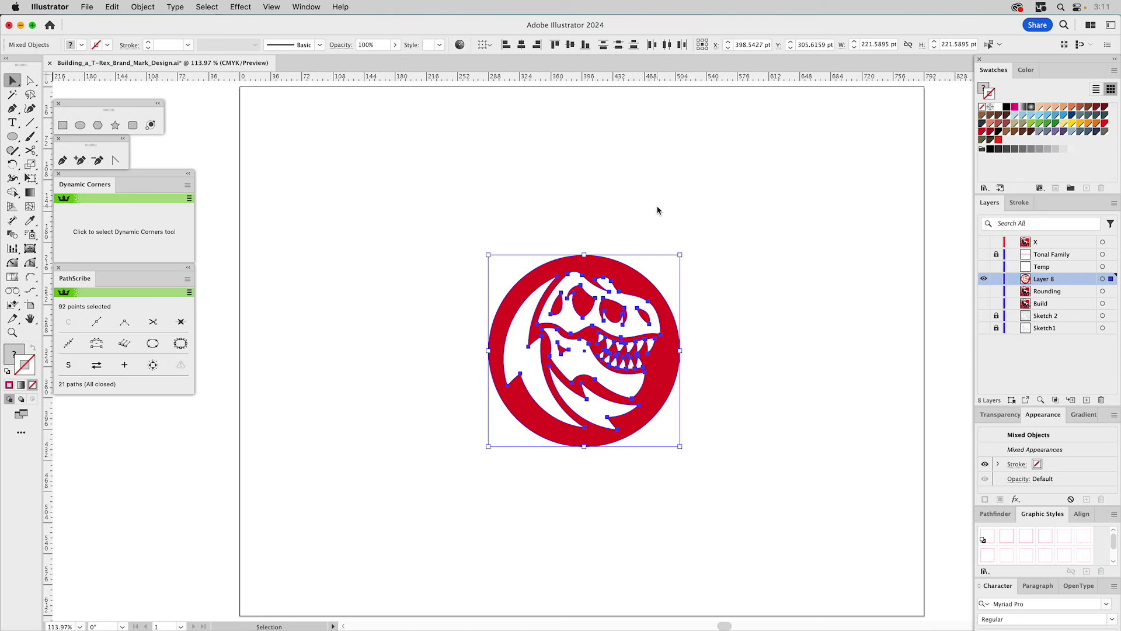
pyautogui.click(769, 198)
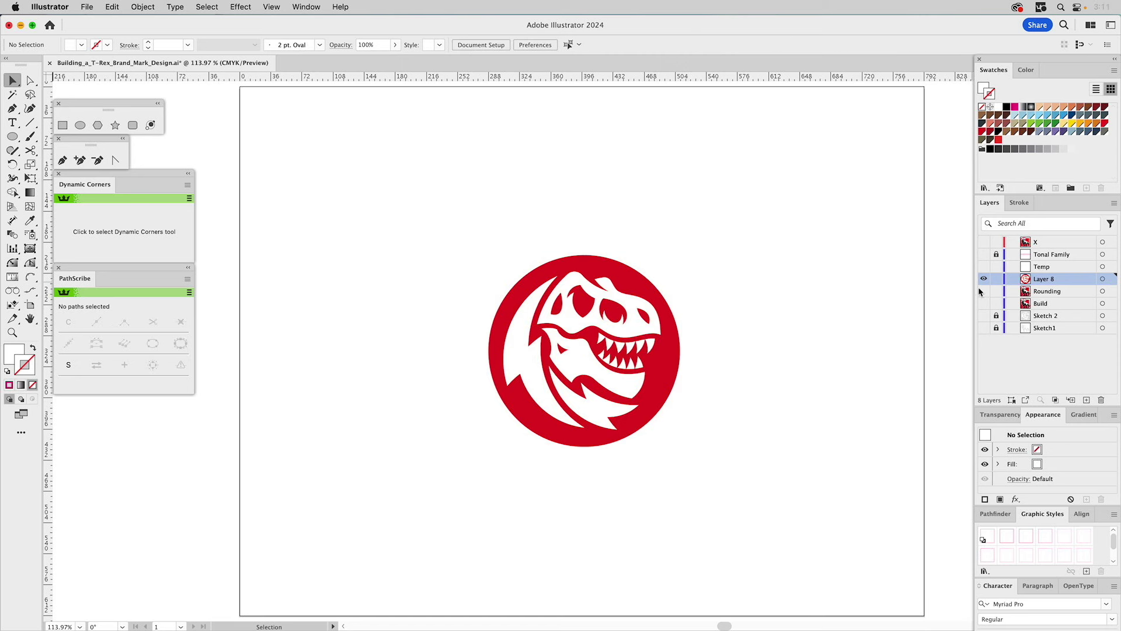
# Step: Hide Layer 8 with the round head mark and show the Rounding layer with the full-body T-Rex artwork
pyautogui.click(984, 281)
pyautogui.click(984, 292)
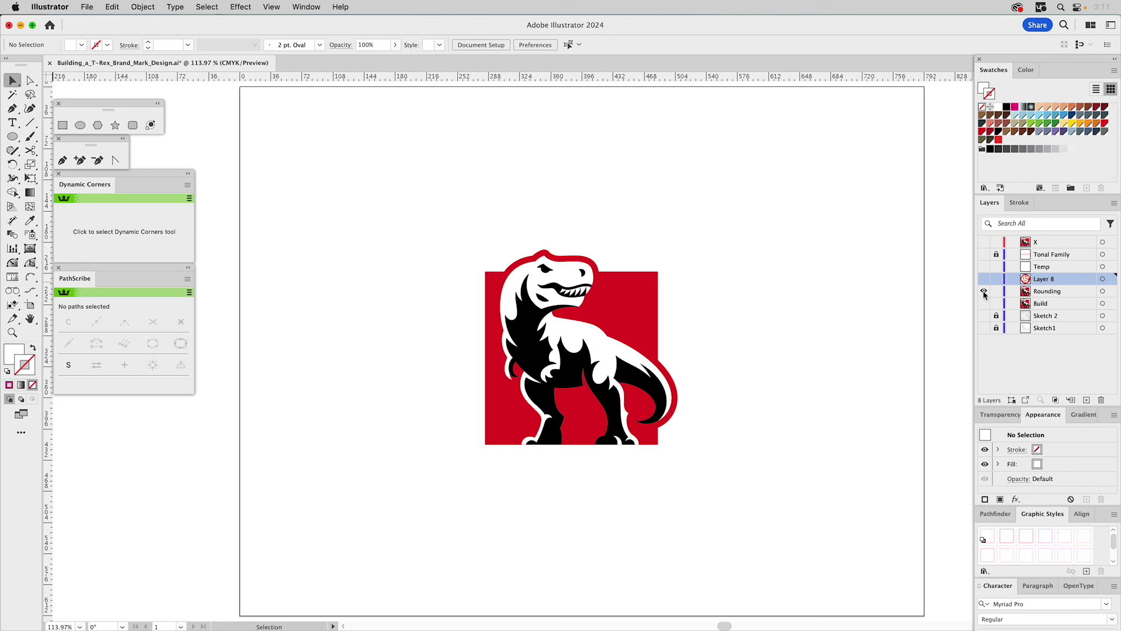